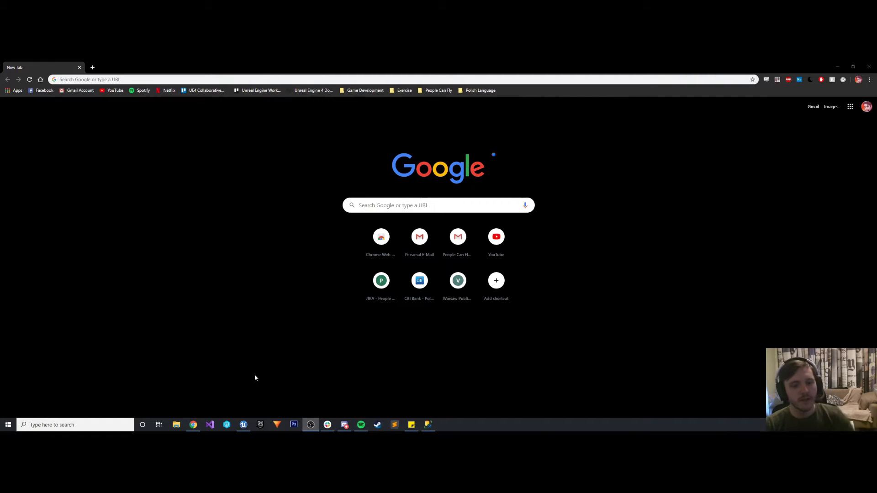
# Open the UE4 Collaborative Game Project Trello board in Chrome and move the browser to the left monitor.
pyautogui.click(170, 69)
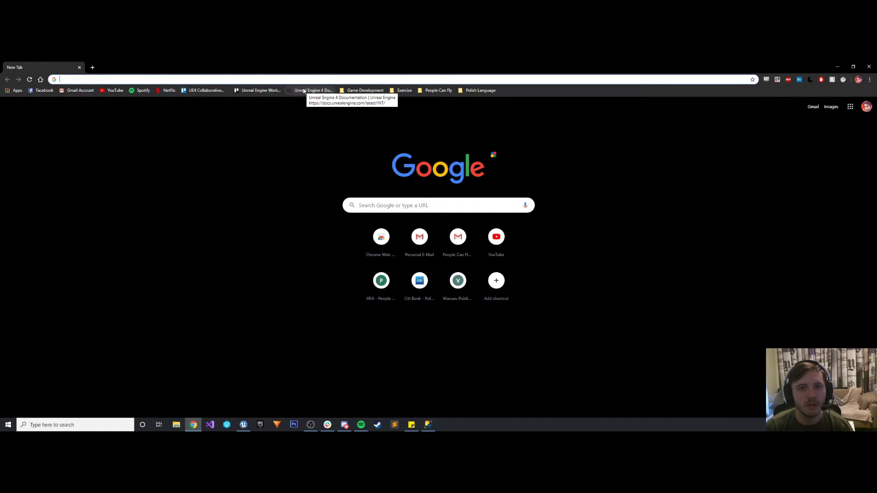
pyautogui.click(207, 90)
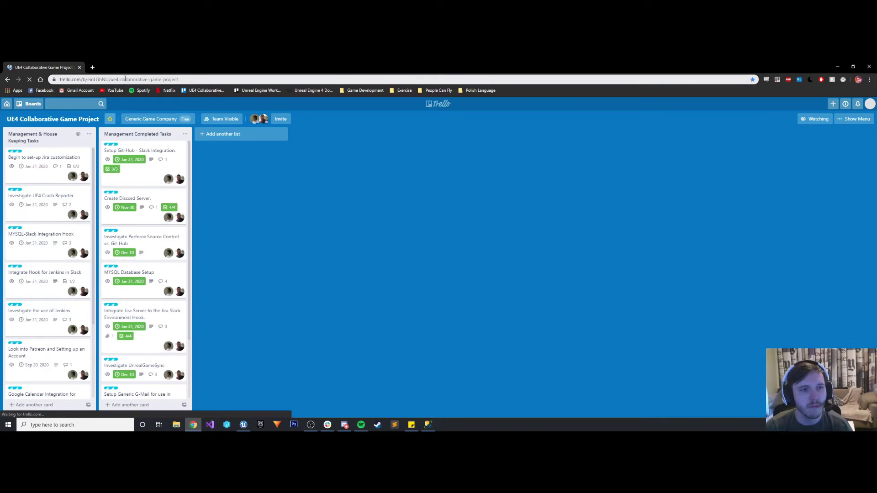
pyautogui.moveTo(66, 65); pyautogui.dragTo(0, 69)
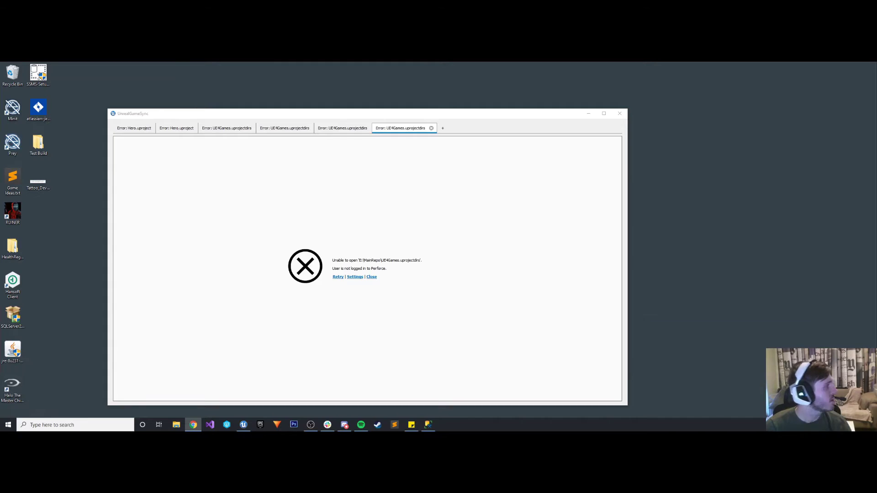
# Bring a new Chrome window onto this screen, maximized over UnrealGameSync.
pyautogui.moveTo(0, 222); pyautogui.dragTo(364, 63)
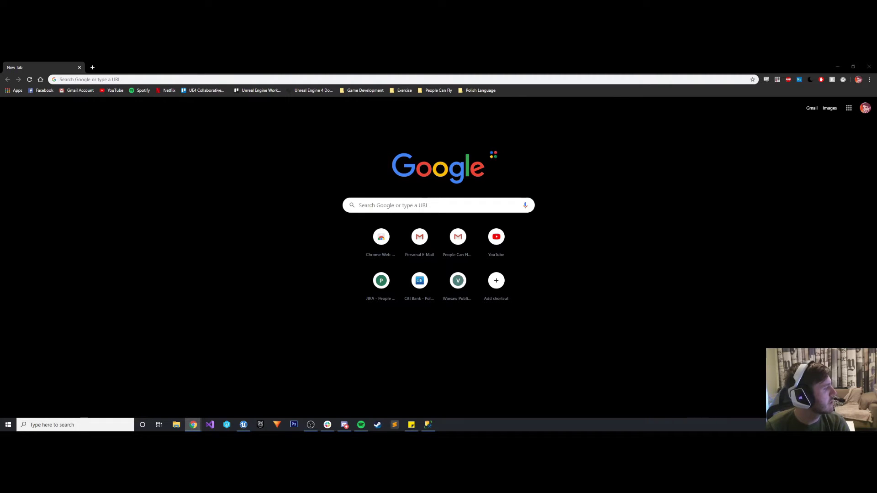
# Load the local Jira server at localhost:8081, removing the extra path from the address.
pyautogui.click(211, 78)
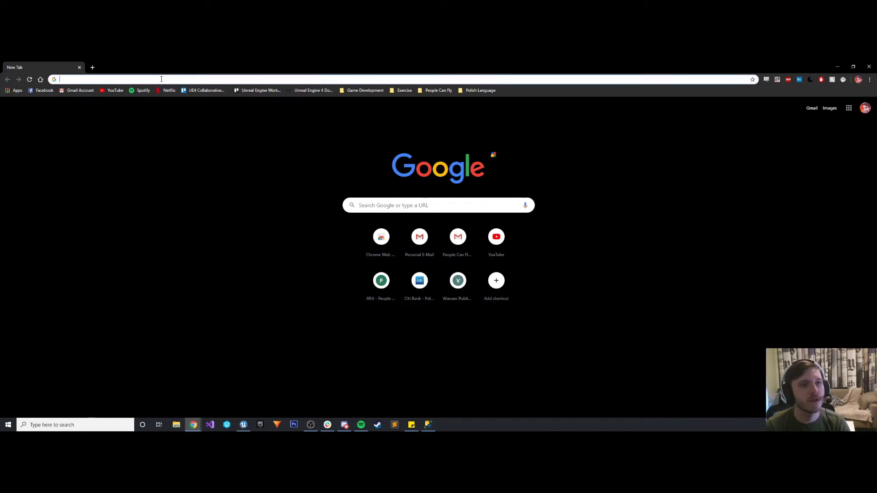
pyautogui.write('localhost:8081/DevinJira')
pyautogui.press('Return')
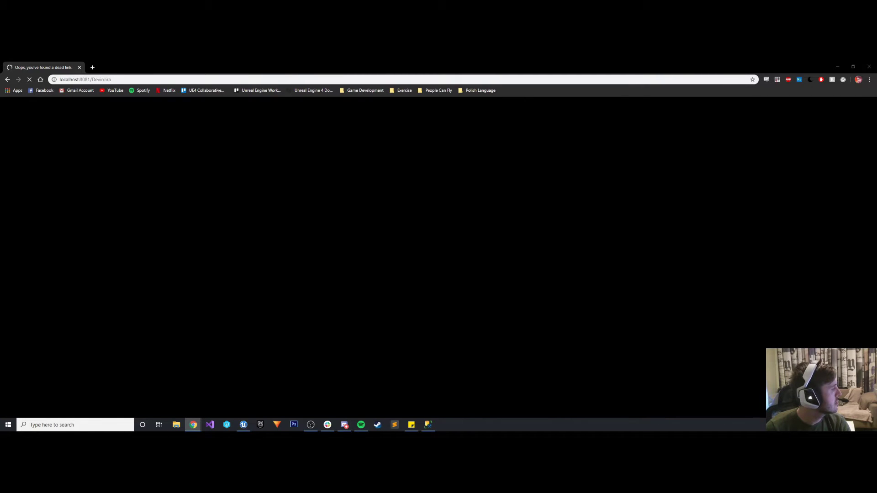
pyautogui.doubleClick(130, 78)
pyautogui.press('BackSpace')
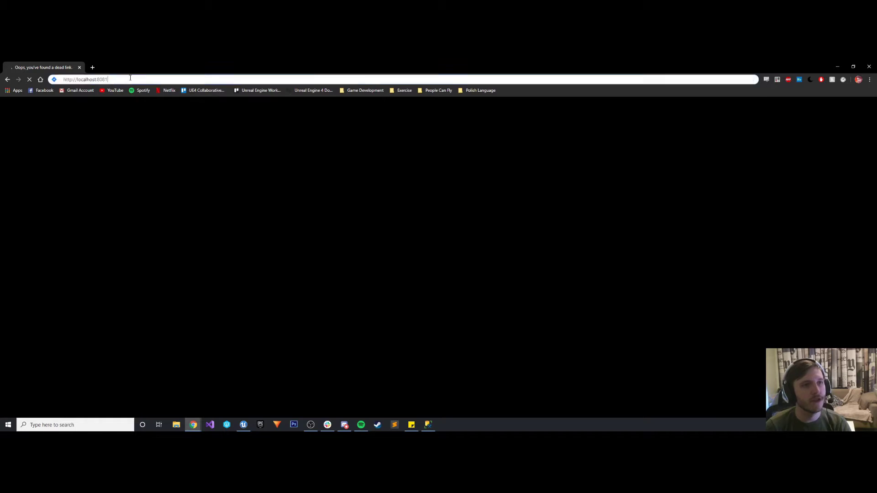
pyautogui.press('Return')
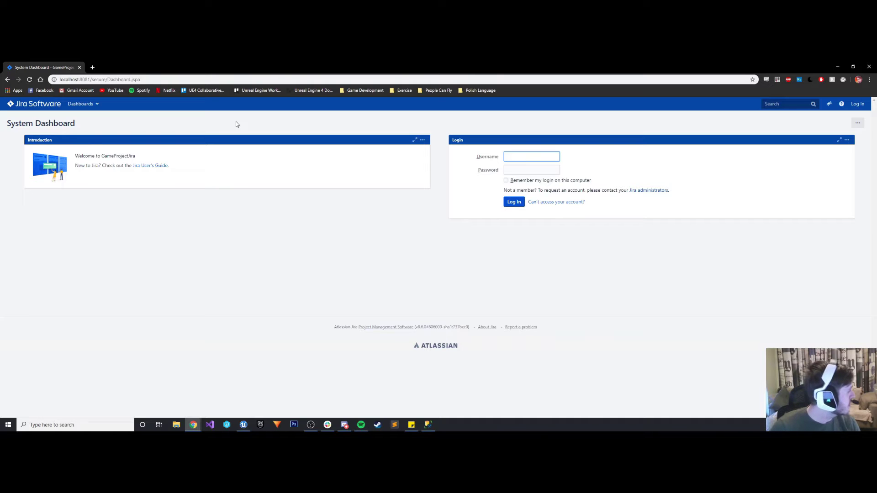
# Log in to Jira with the username and account password.
pyautogui.write('DevinSherry')
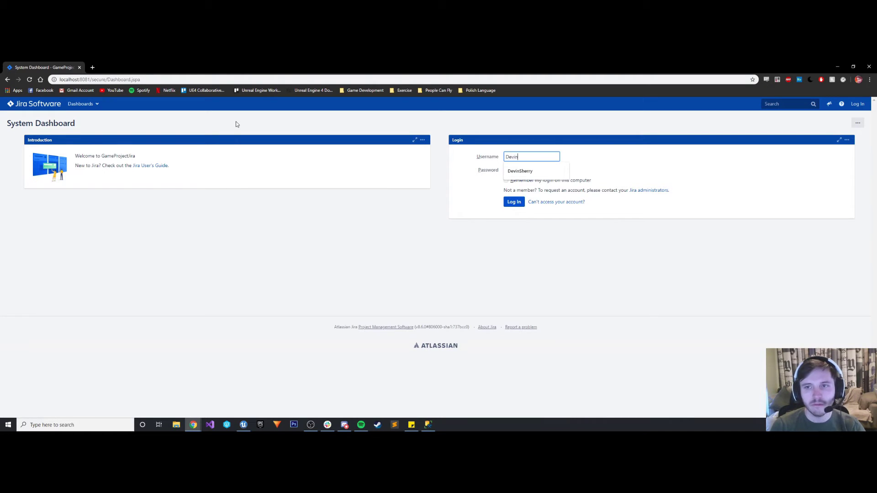
pyautogui.press('Tab')
pyautogui.write('•••••••••••••••')
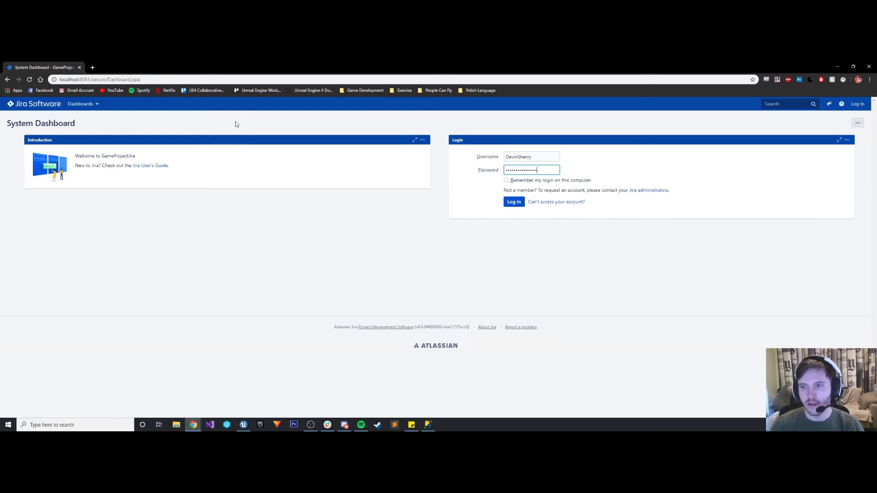
pyautogui.press('Return')
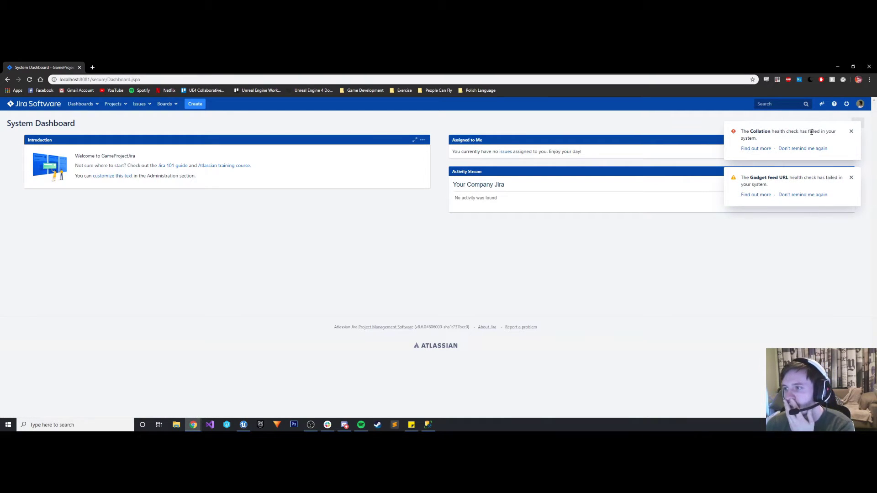
# Dismiss the Collation and Gadget feed URL health-check notices and go to the Hero Collaborative Project.
pyautogui.click(850, 131)
pyautogui.click(851, 132)
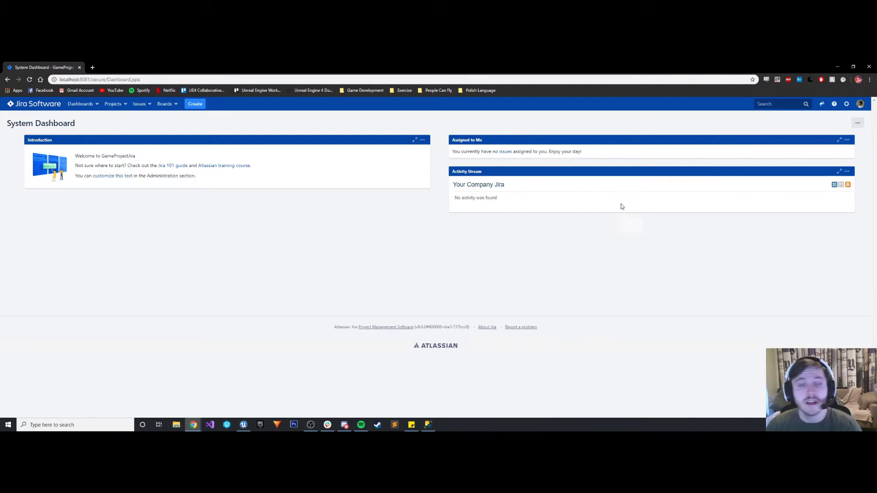
pyautogui.click(113, 108)
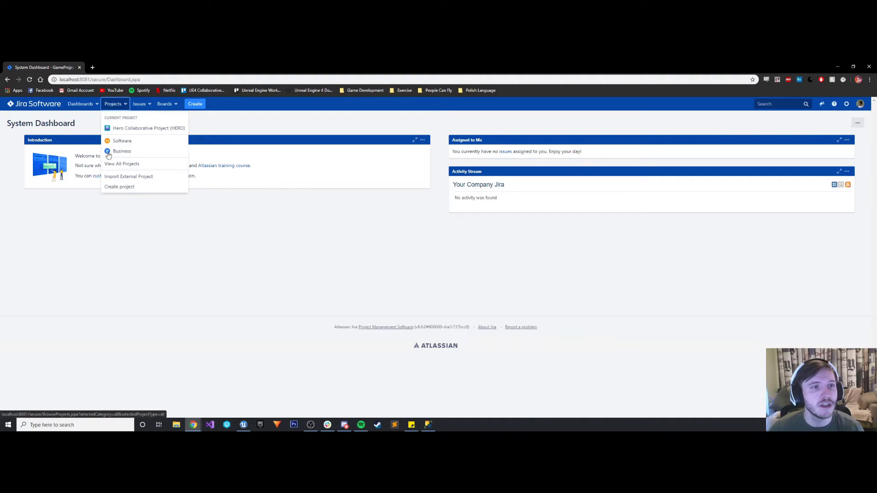
pyautogui.click(119, 130)
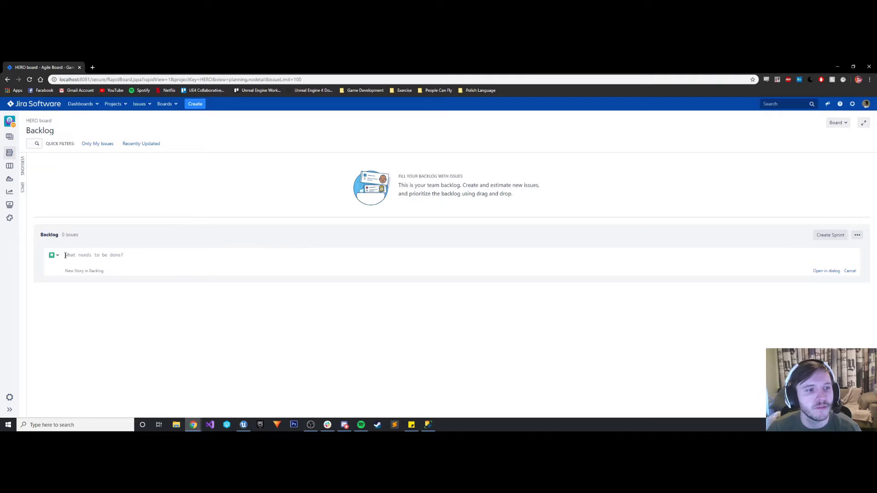
pyautogui.click(118, 109)
pyautogui.click(118, 106)
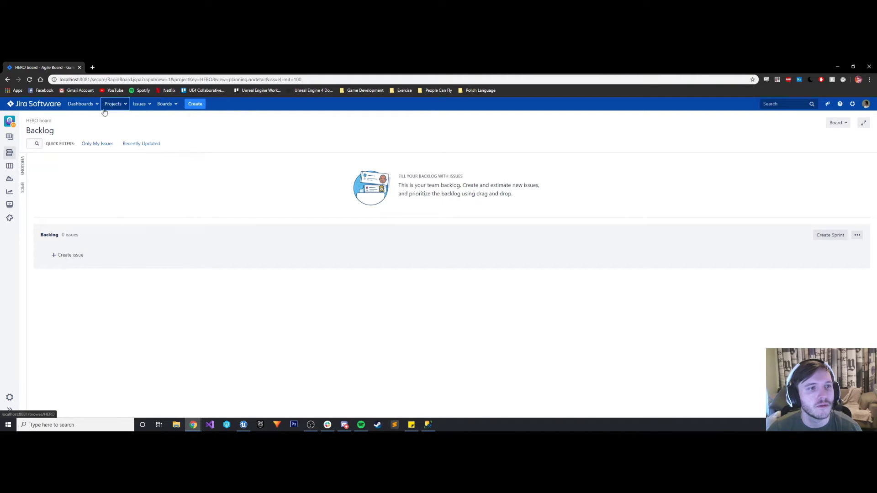
# From the project's boards, return to the backlog and open the Create Issue form.
pyautogui.click(9, 136)
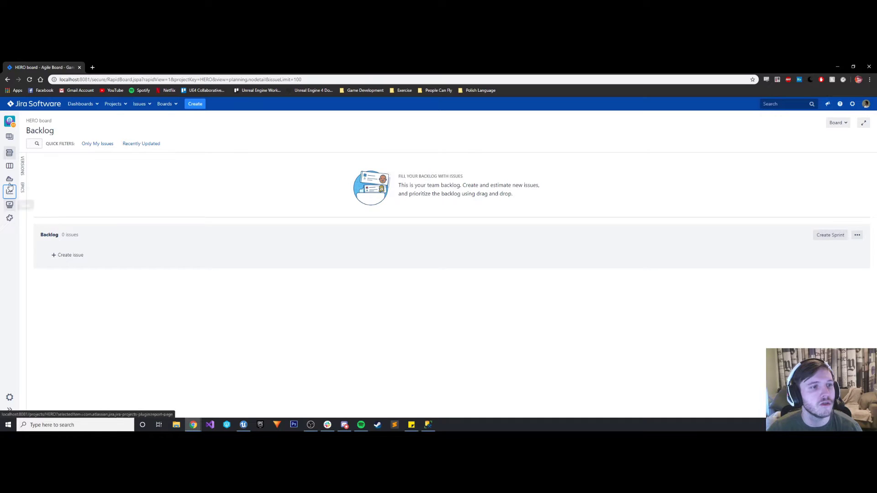
pyautogui.click(10, 153)
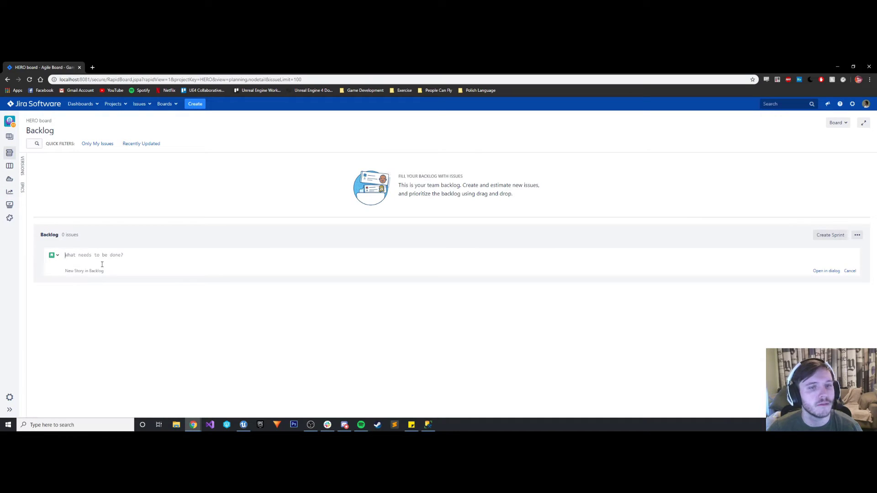
pyautogui.click(195, 103)
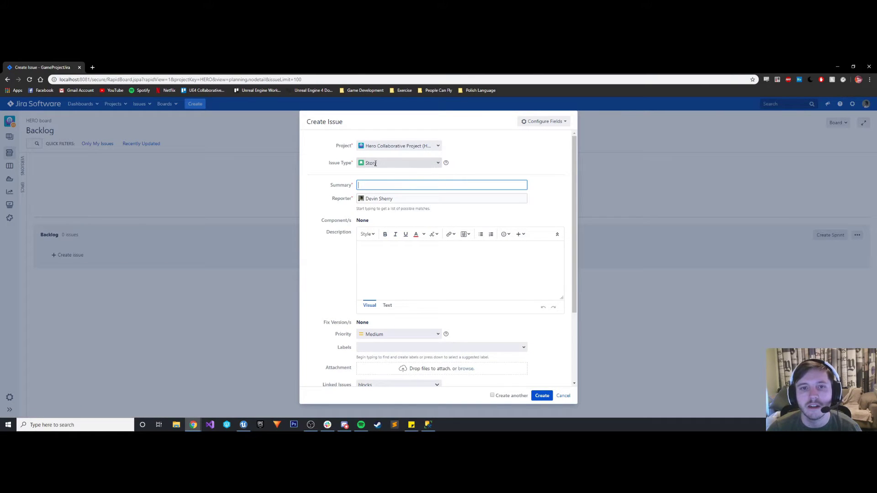
# Check the available issue types in the Create Issue form, keeping Story.
pyautogui.click(401, 163)
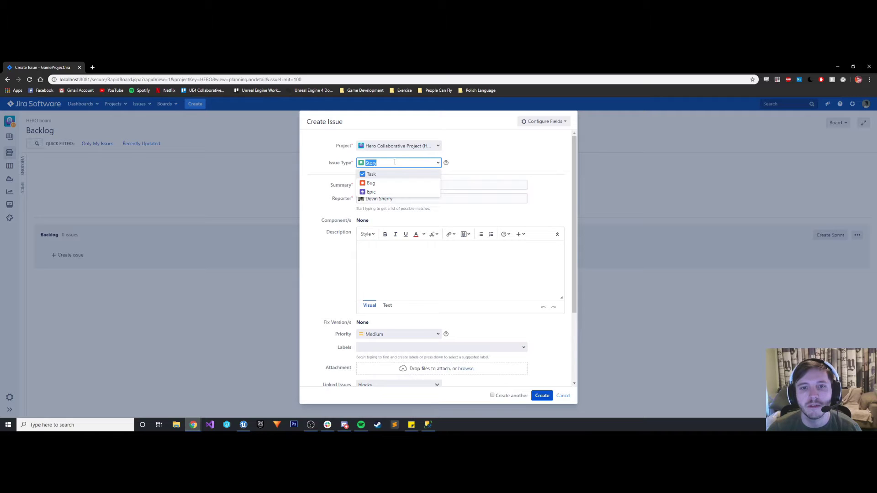
pyautogui.click(393, 164)
pyautogui.click(497, 158)
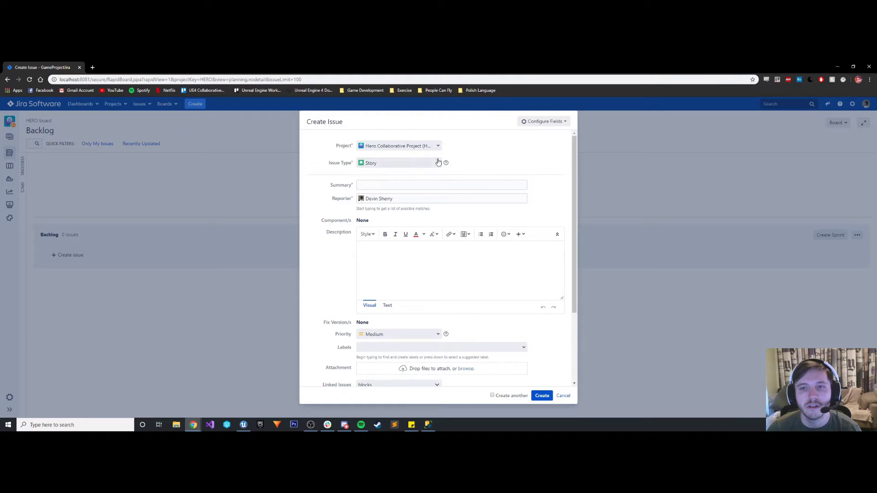
pyautogui.click(421, 162)
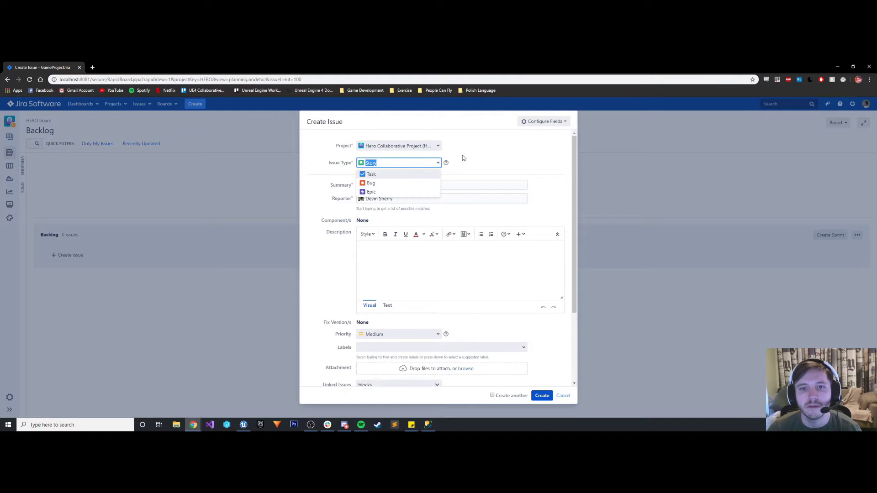
pyautogui.click(489, 152)
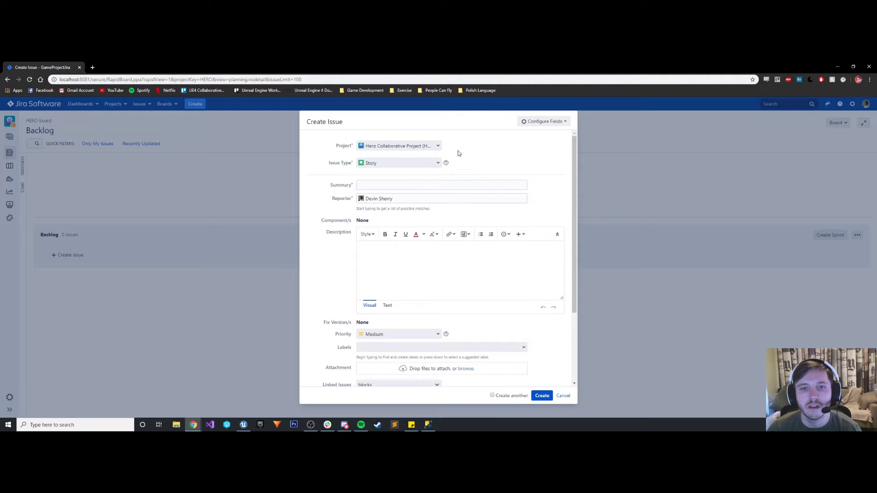
# Review the assignee suggestions, then cancel the form without creating an issue.
pyautogui.scroll(-2, 391, 258)
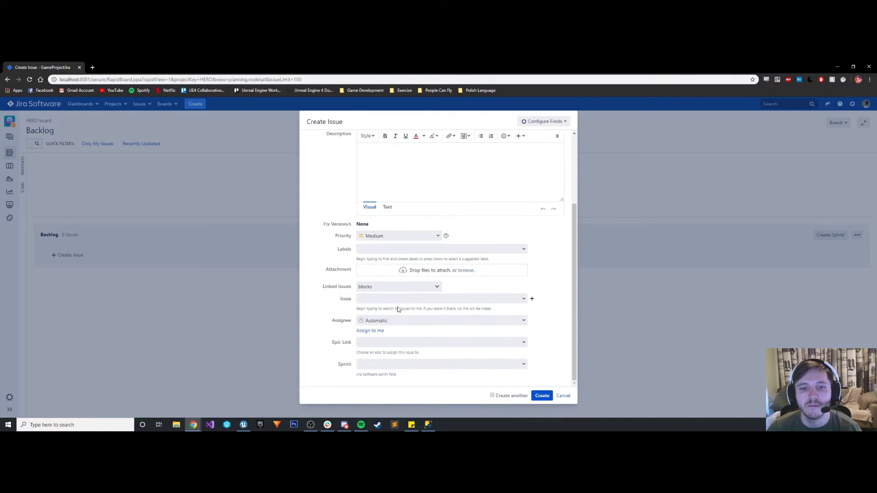
pyautogui.click(372, 322)
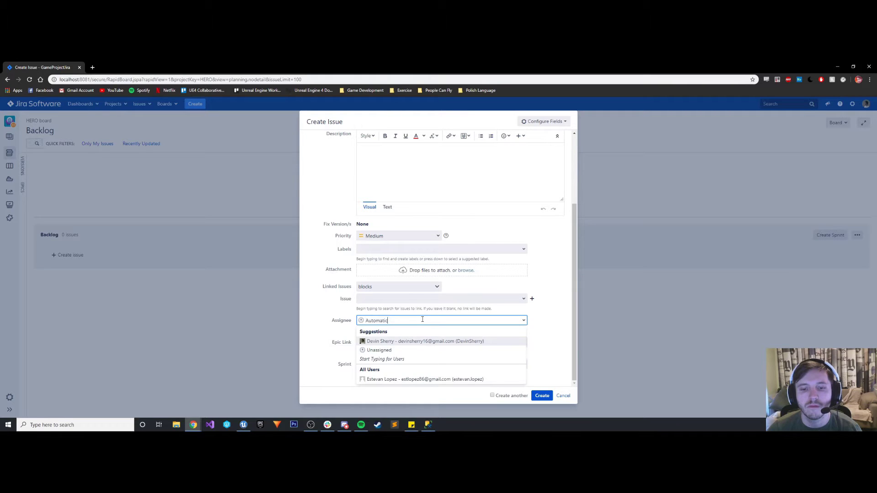
pyautogui.click(323, 313)
pyautogui.scroll(3, 352, 183)
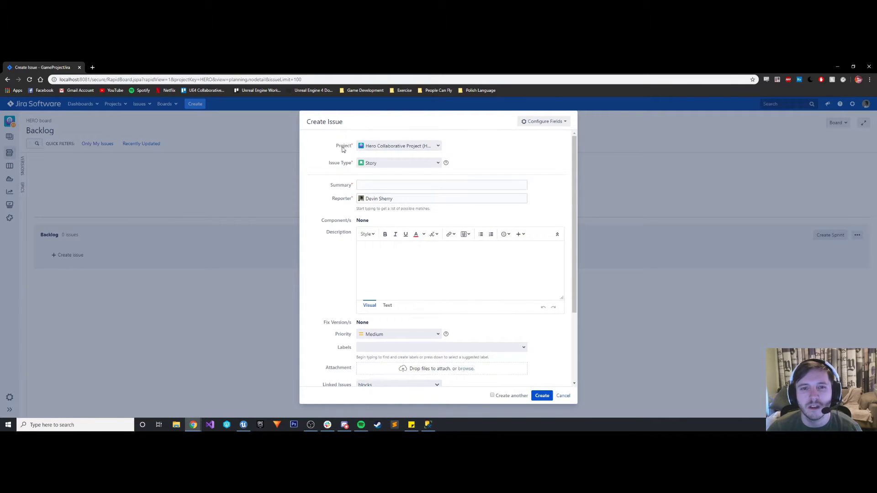
pyautogui.click(336, 165)
pyautogui.click(626, 201)
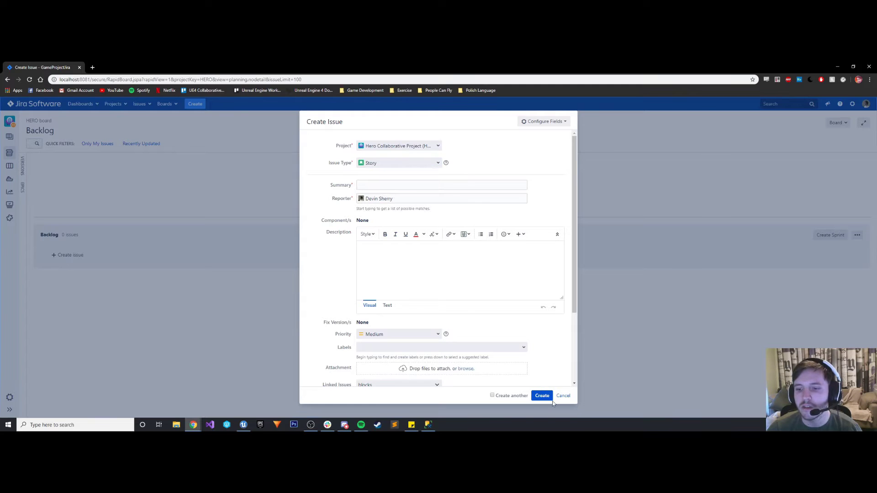
pyautogui.click(563, 396)
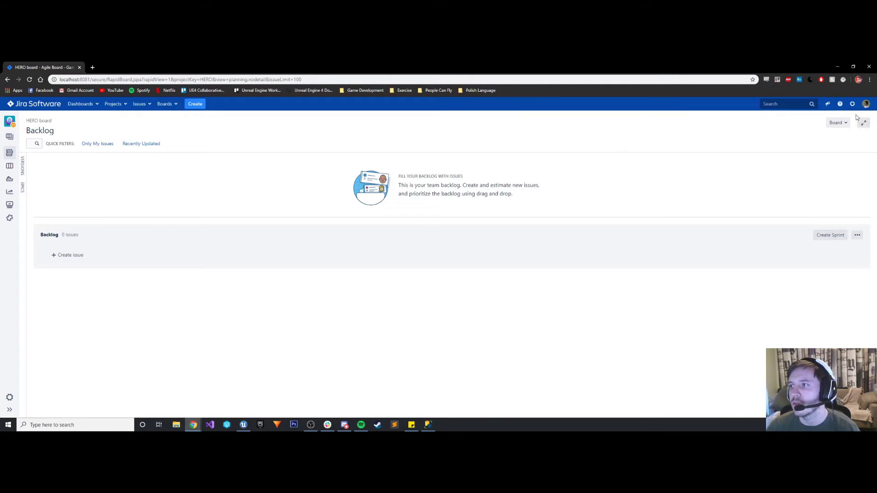
# Look through the Issues menu and the saved filters management page.
pyautogui.click(145, 106)
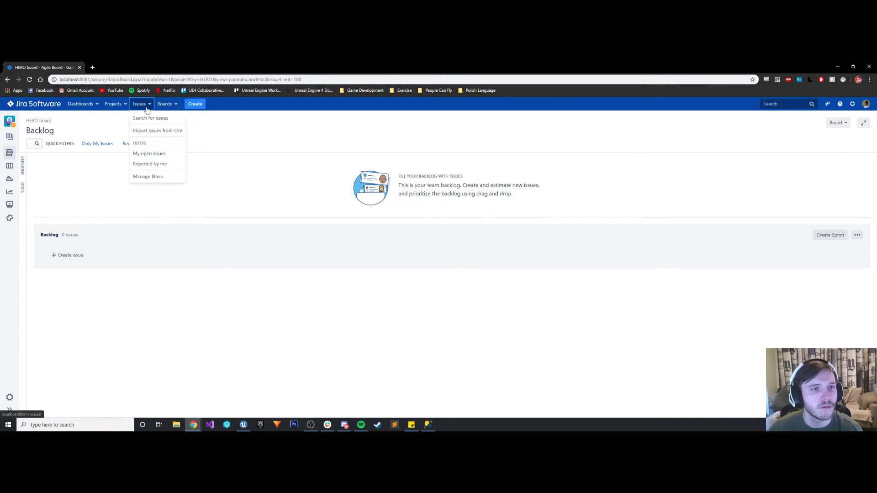
pyautogui.click(148, 176)
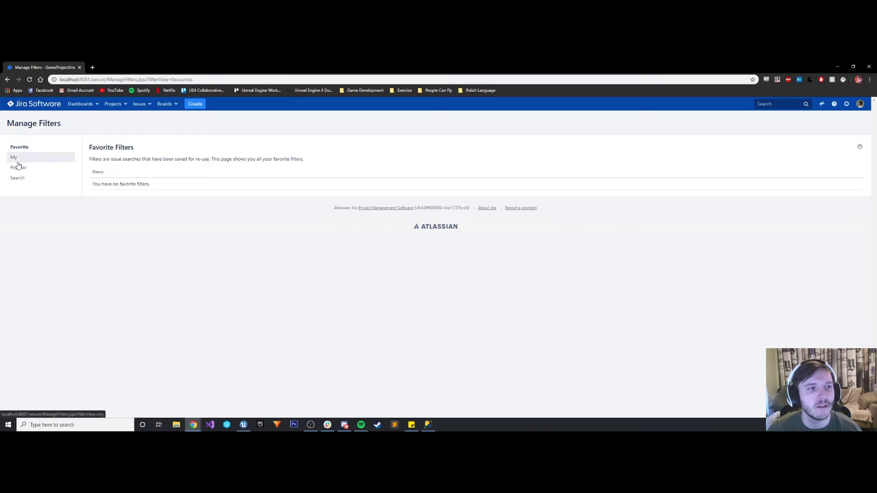
pyautogui.click(145, 104)
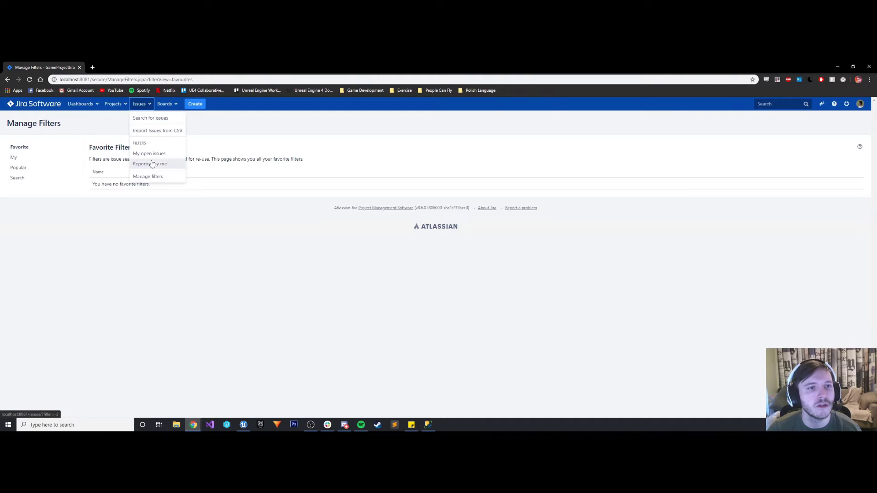
pyautogui.click(337, 128)
# Go to Issue types administration from the gear menu and confirm administrator access.
pyautogui.click(113, 105)
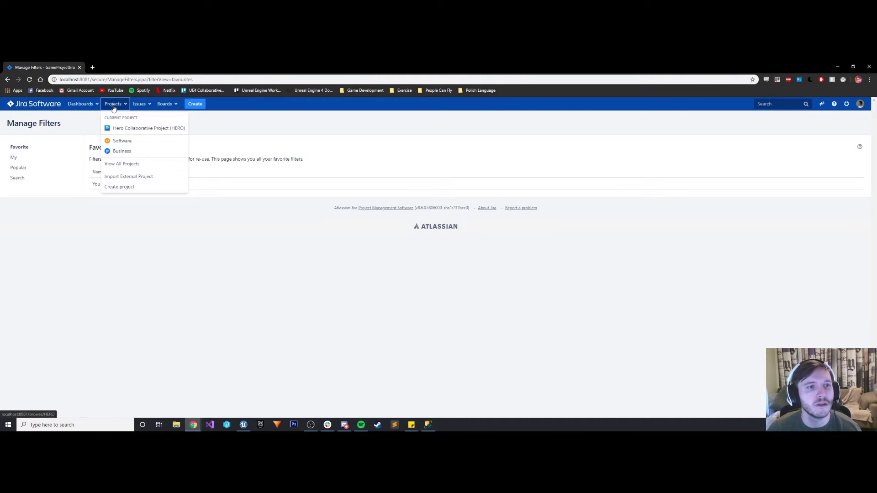
pyautogui.moveTo(98, 105)
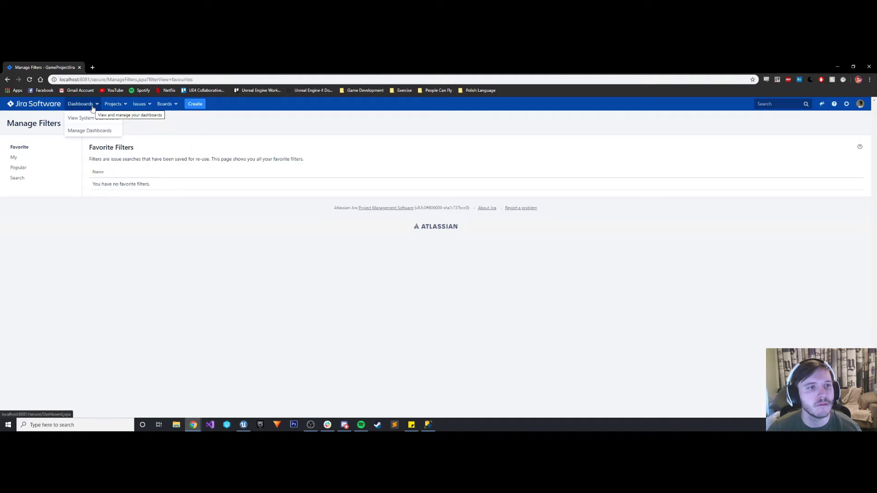
pyautogui.moveTo(846, 105)
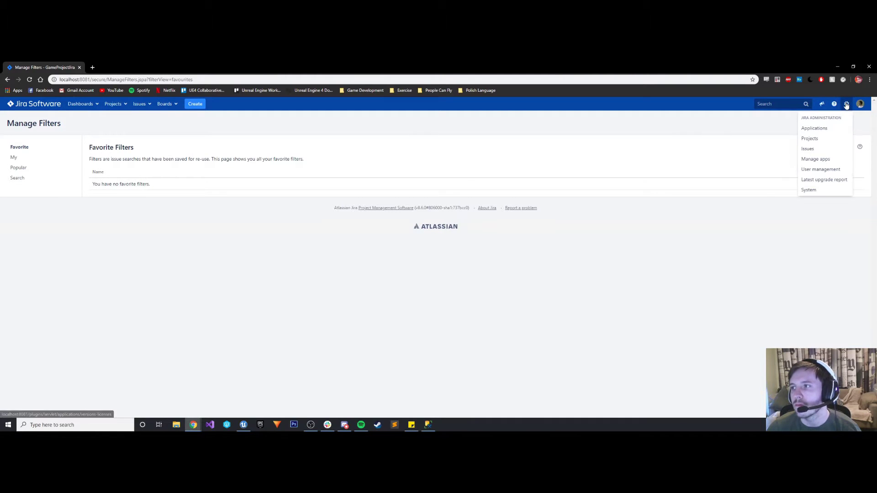
pyautogui.click(808, 149)
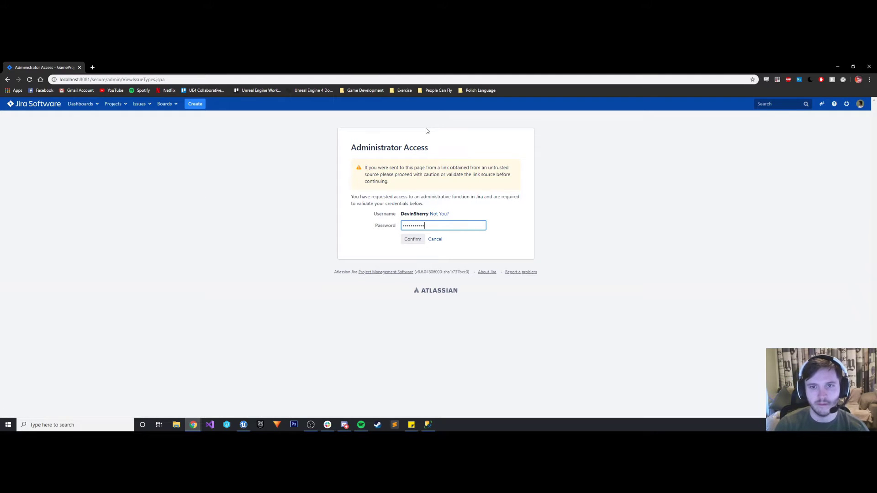
pyautogui.write('•')
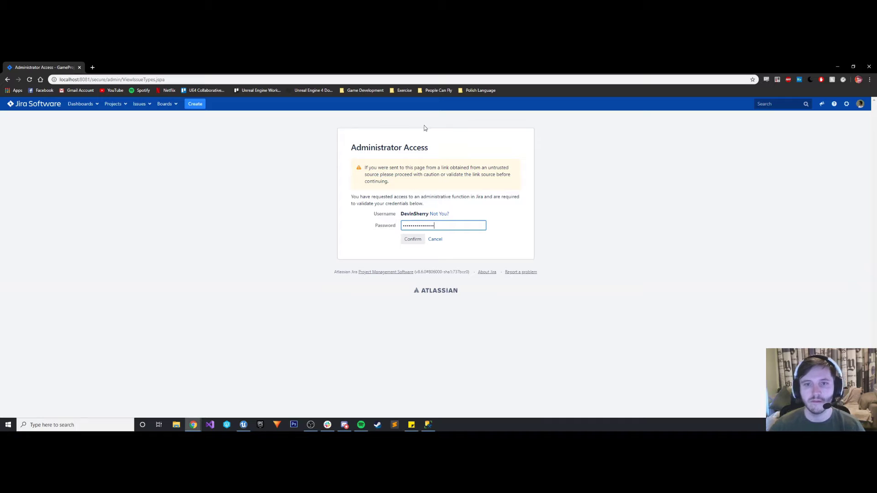
pyautogui.click(413, 239)
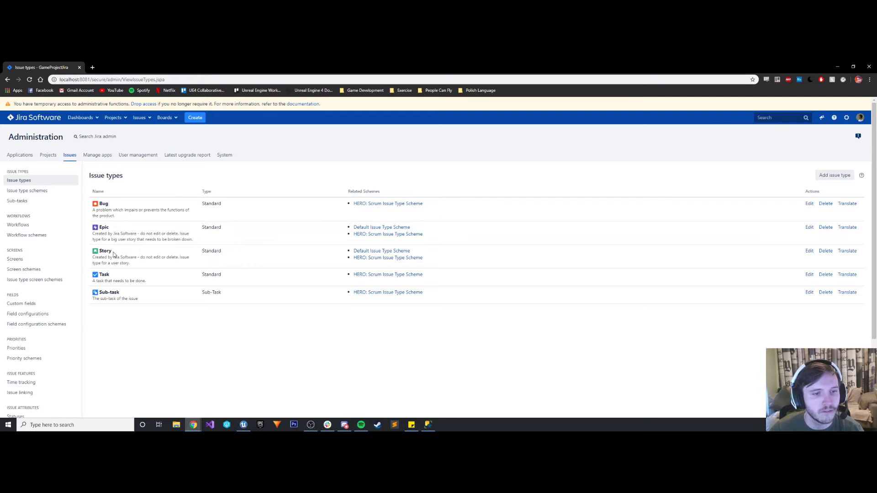
# Delete the Story and Epic issue types, leaving Bug, Task and Sub-task.
pyautogui.click(826, 251)
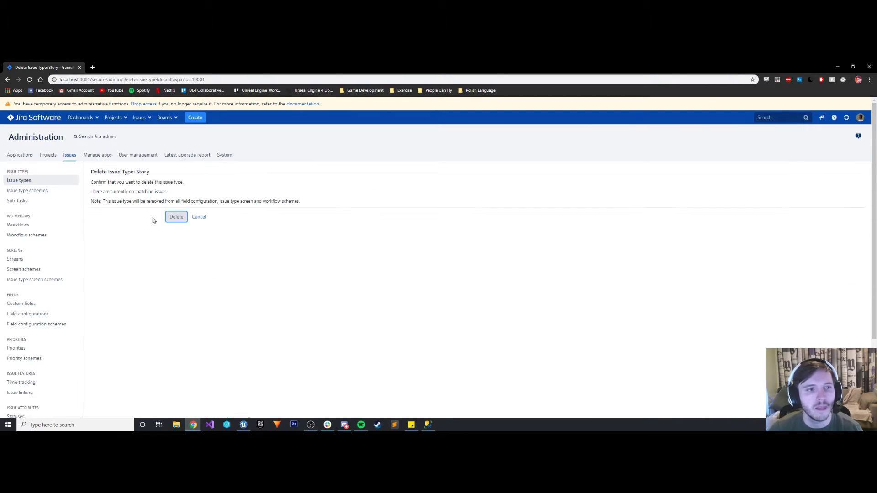
pyautogui.click(168, 220)
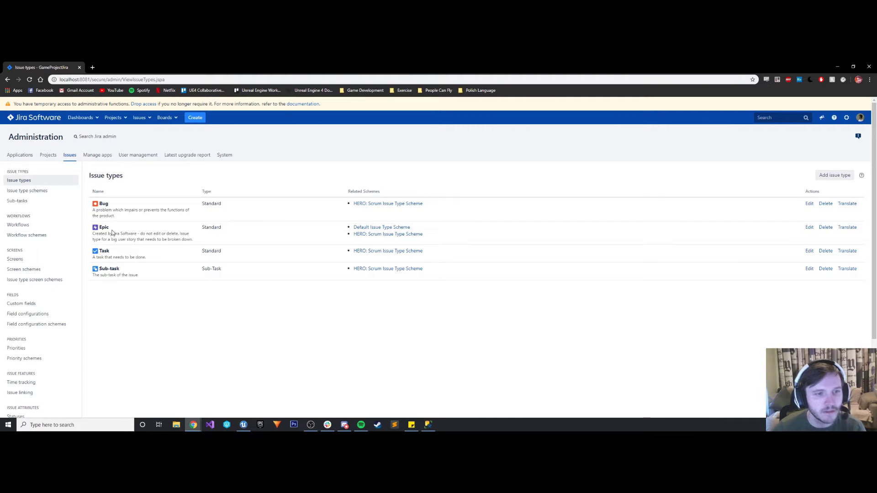
pyautogui.click(826, 227)
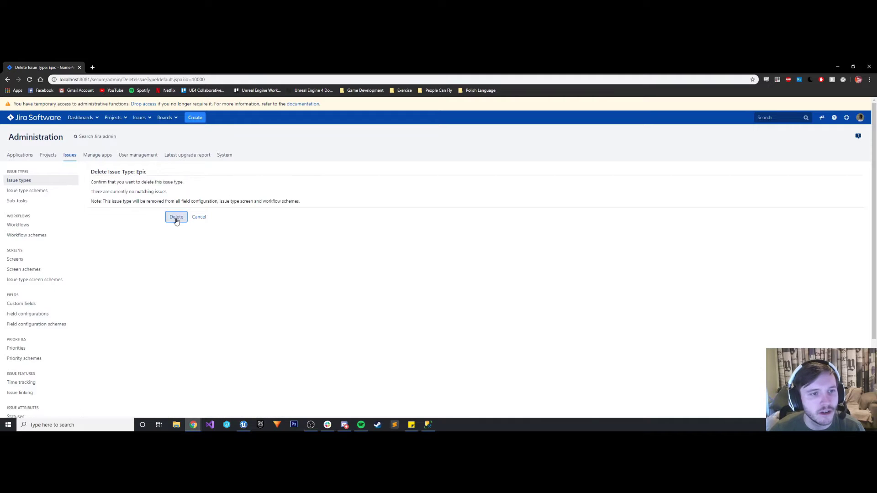
pyautogui.click(176, 216)
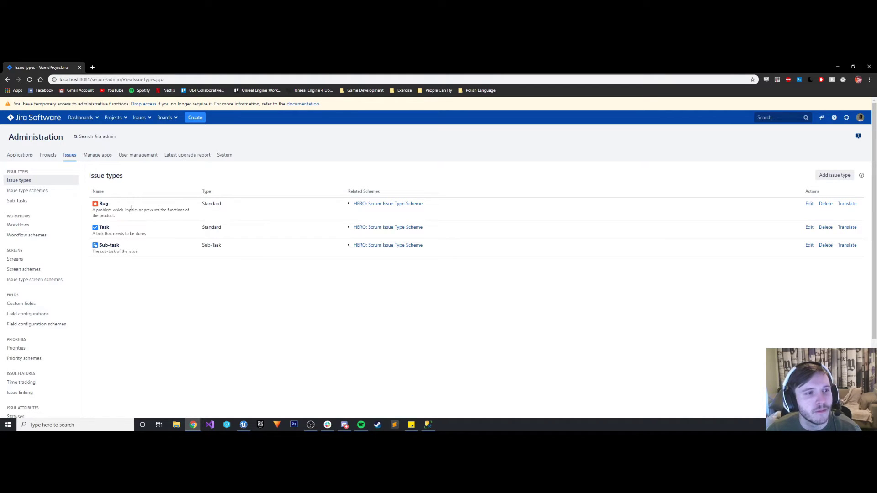
# Browse the Issue type schemes, Sub-tasks and Workflows admin pages.
pyautogui.click(39, 191)
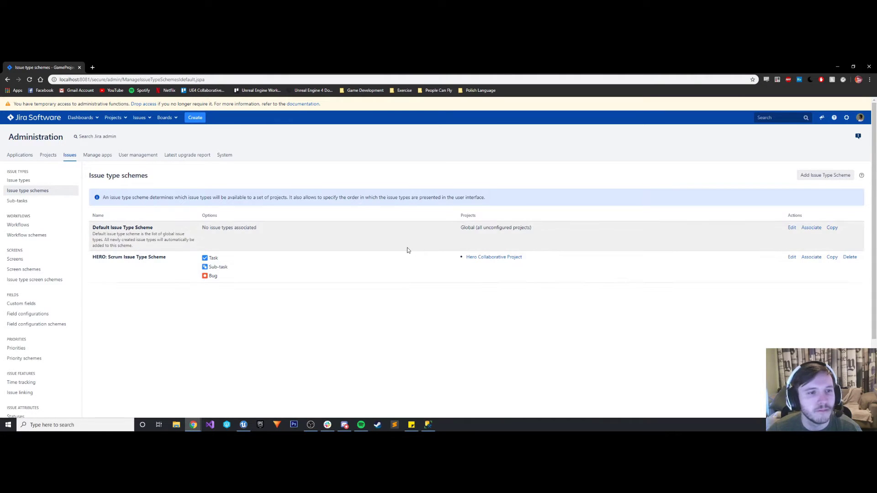
pyautogui.click(49, 201)
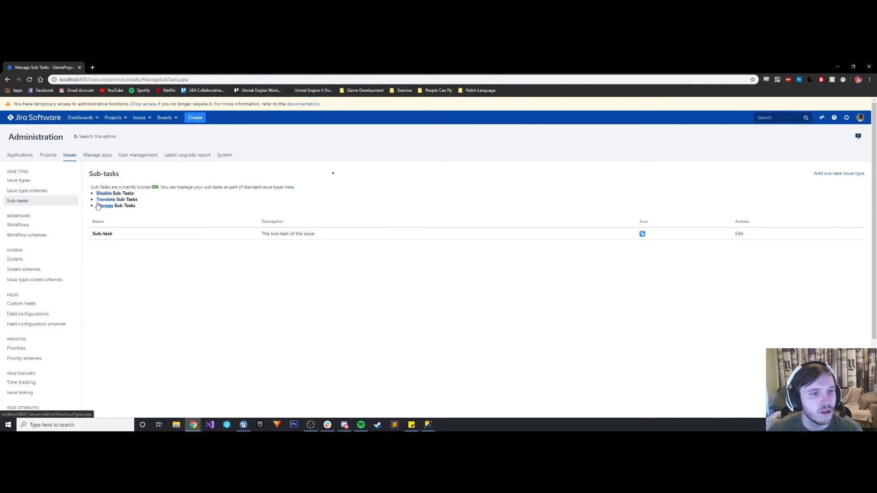
pyautogui.click(37, 225)
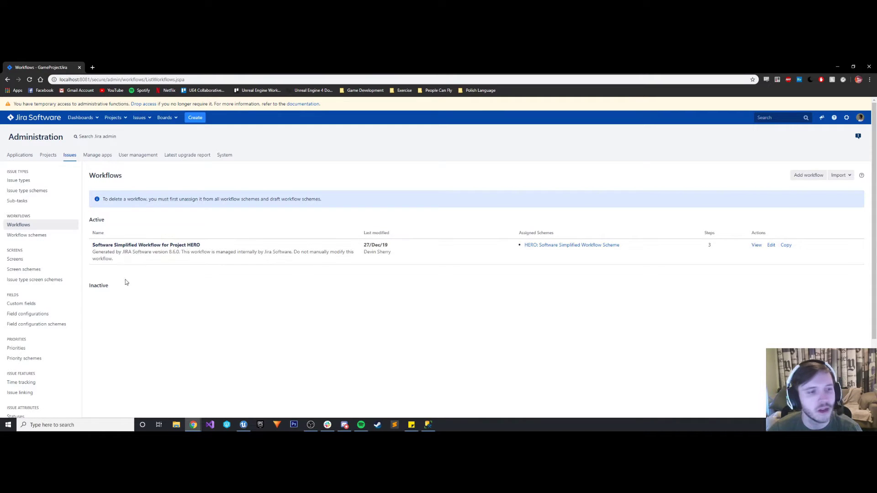
# Step through the Workflow schemes and Screens admin pages to reach Priorities.
pyautogui.click(10, 240)
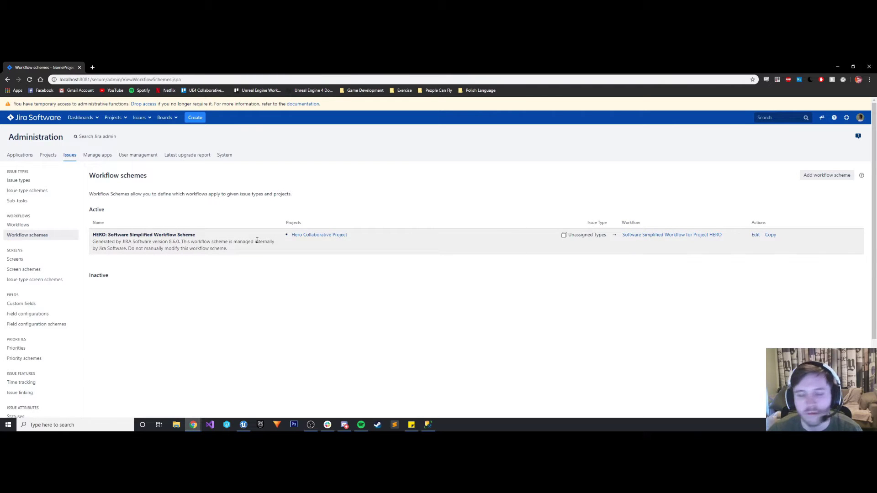
pyautogui.click(15, 259)
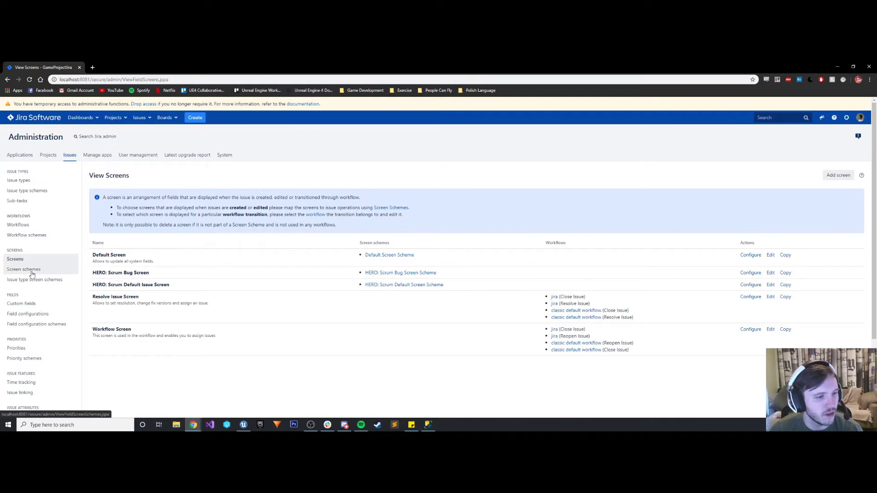
pyautogui.scroll(-2, 30, 274)
pyautogui.click(13, 281)
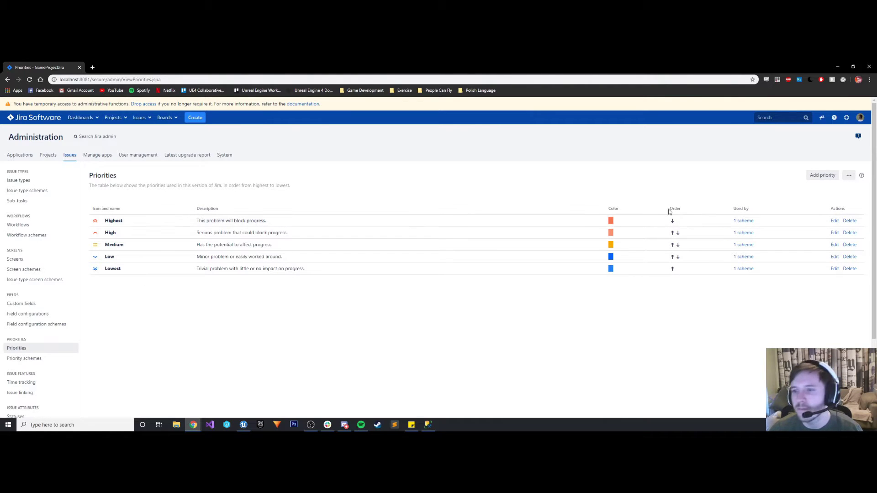
# Change the Highest priority's colour to red.
pyautogui.click(834, 221)
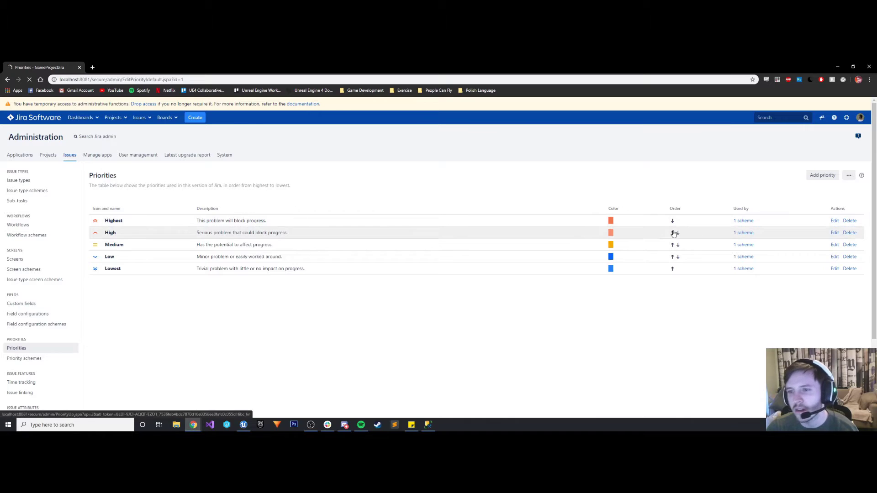
pyautogui.click(168, 281)
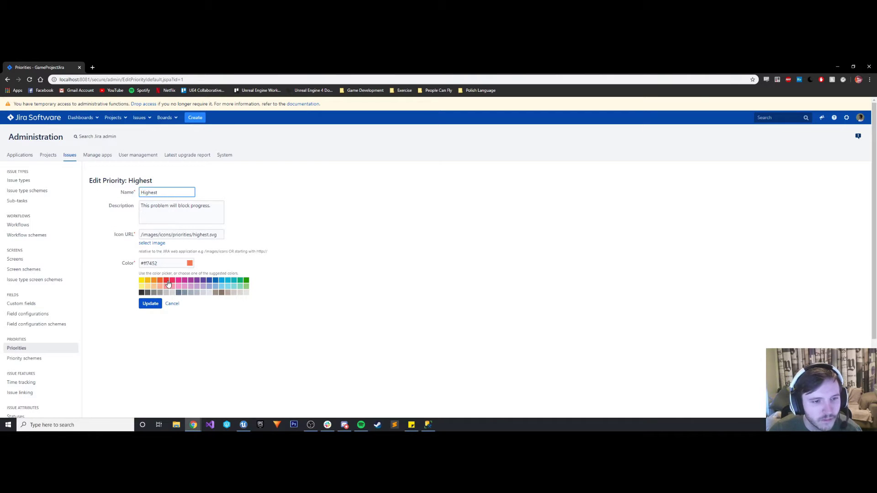
pyautogui.click(147, 304)
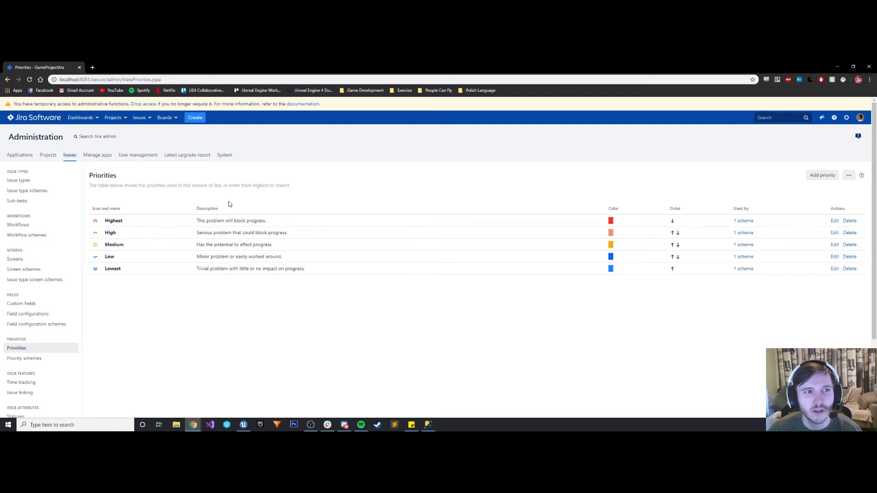
# Change the Lowest priority's colour from blue to green.
pyautogui.click(835, 269)
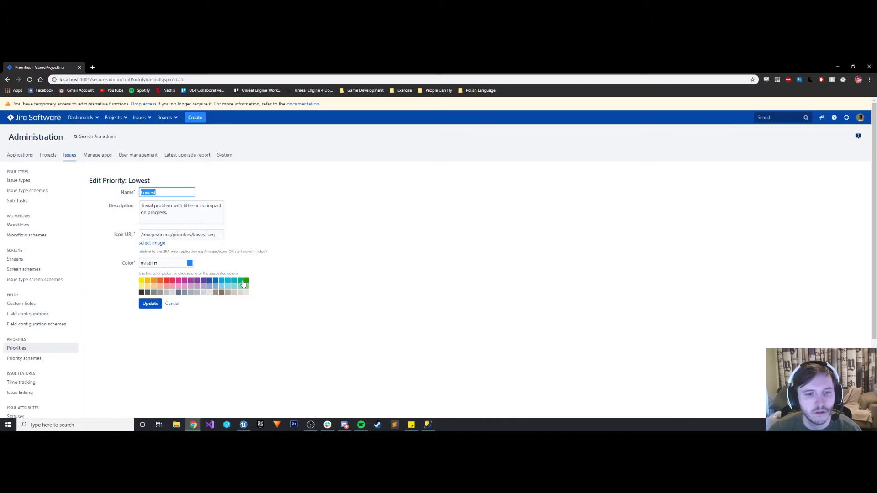
pyautogui.click(240, 280)
pyautogui.click(149, 304)
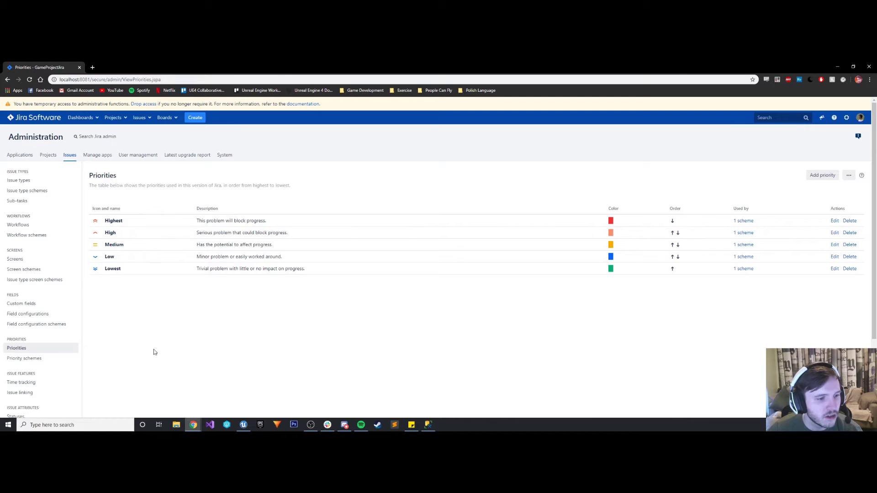
pyautogui.scroll(-1, 153, 352)
pyautogui.scroll(-2, 40, 348)
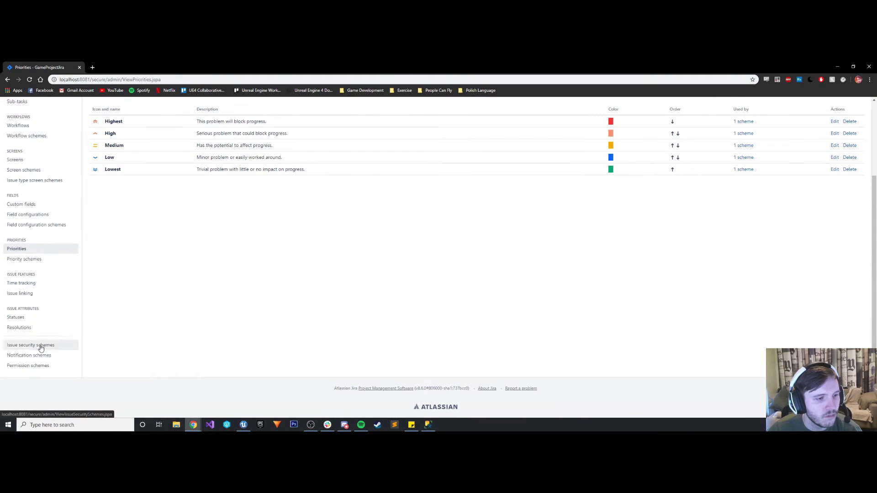
# Go via Statuses to the Resolutions page listing Done, Won't Do, Duplicate and Cannot Reproduce.
pyautogui.click(32, 315)
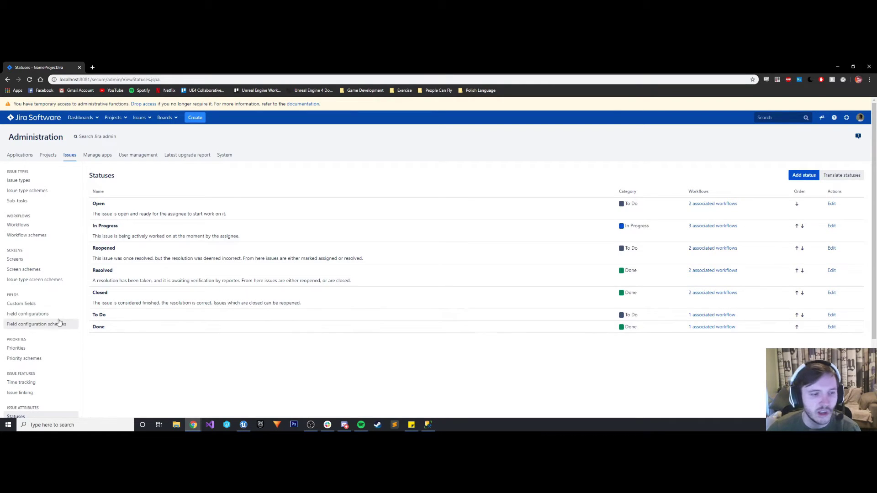
pyautogui.scroll(-3, 59, 318)
pyautogui.click(21, 327)
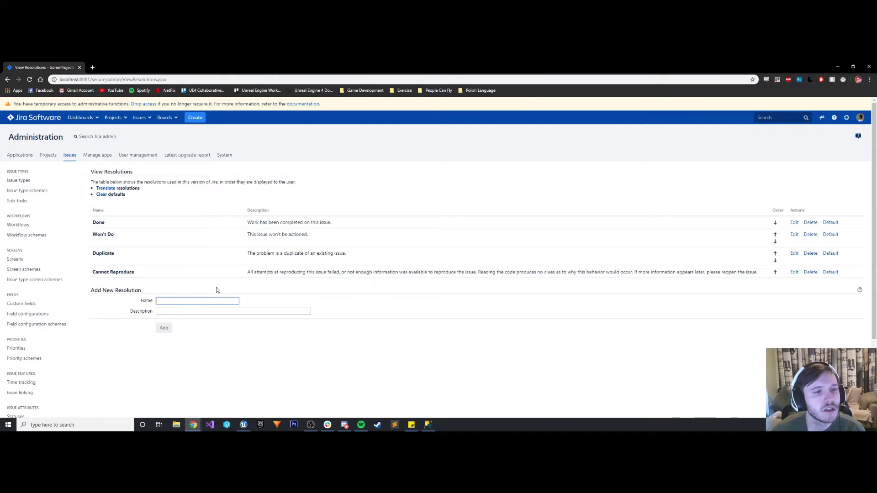
# Describe the Review resolution as 'Please review the solution(s) provided for this task or bug.' and add it.
pyautogui.click(182, 311)
pyautogui.write('Please review the solution(s) provided for this task or bug.')
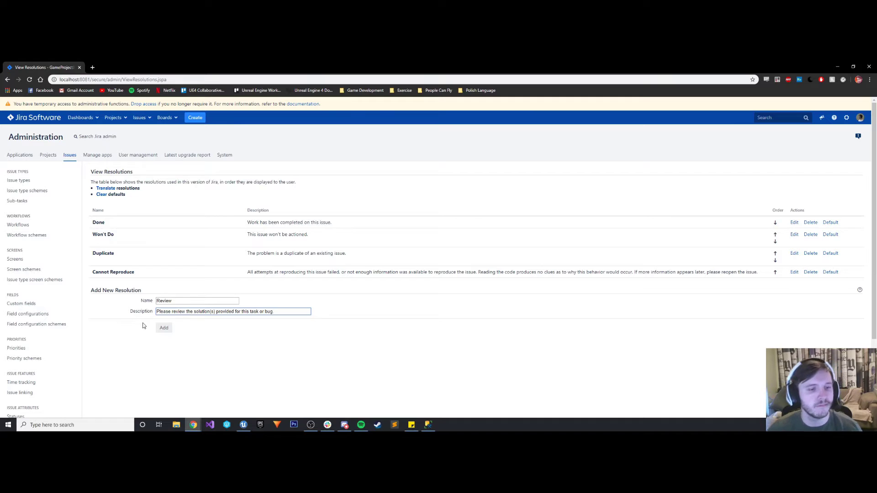
pyautogui.click(160, 328)
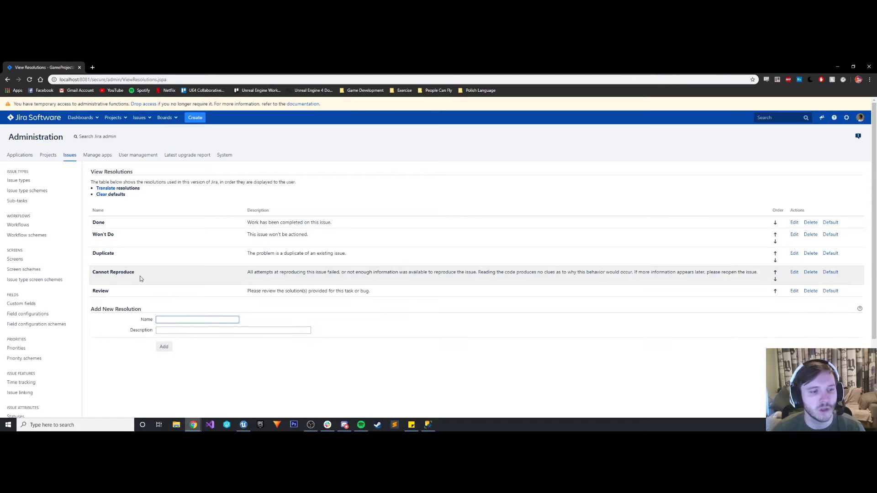
pyautogui.scroll(-3, 72, 297)
# Browse the Issue security, Notification and Permission schemes pages, then go to Projects administration.
pyautogui.click(44, 346)
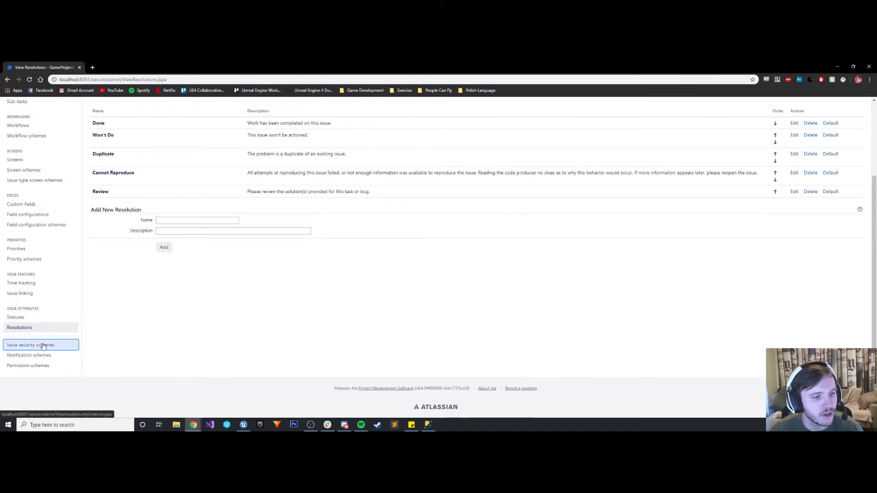
pyautogui.scroll(-3, 55, 310)
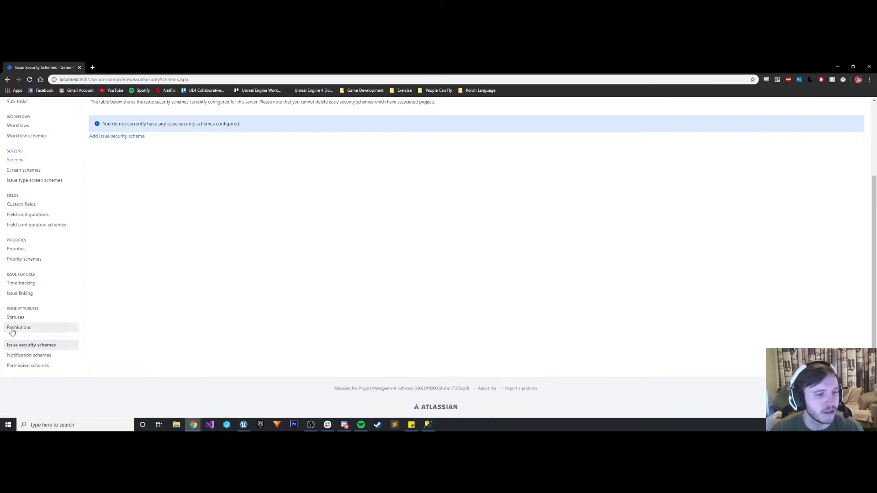
pyautogui.click(34, 355)
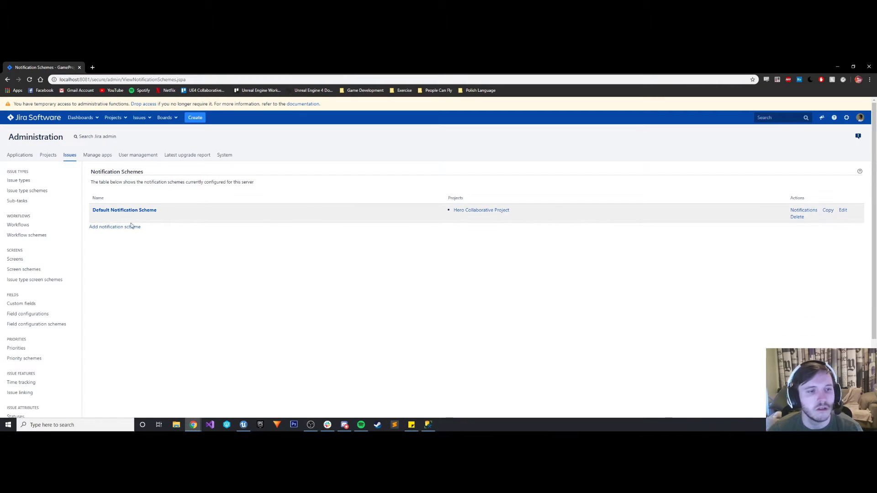
pyautogui.scroll(-3, 73, 319)
pyautogui.click(46, 364)
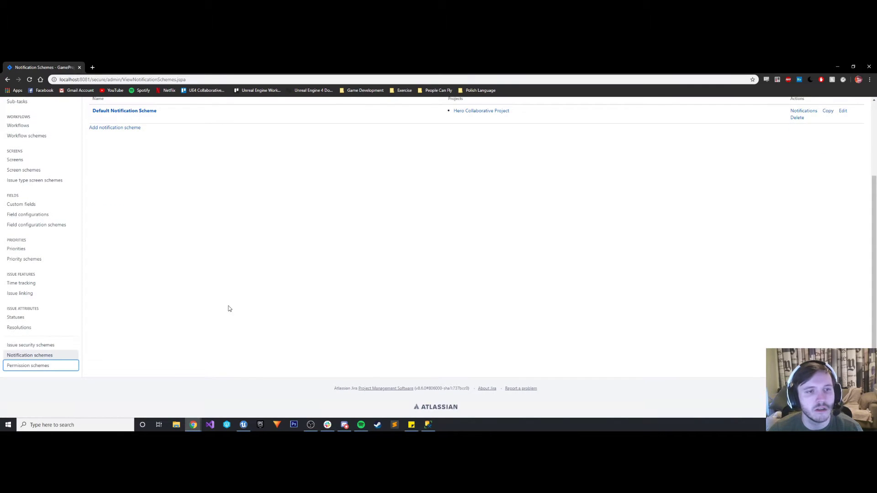
pyautogui.scroll(2, 226, 310)
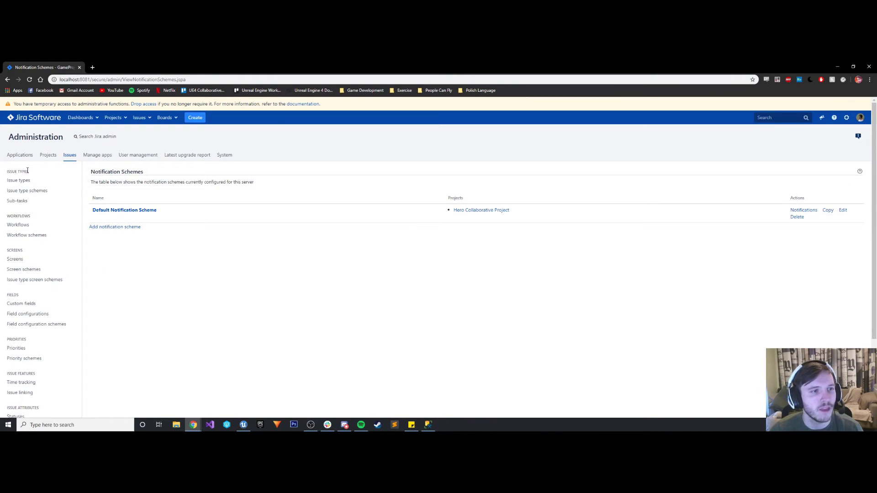
pyautogui.click(48, 155)
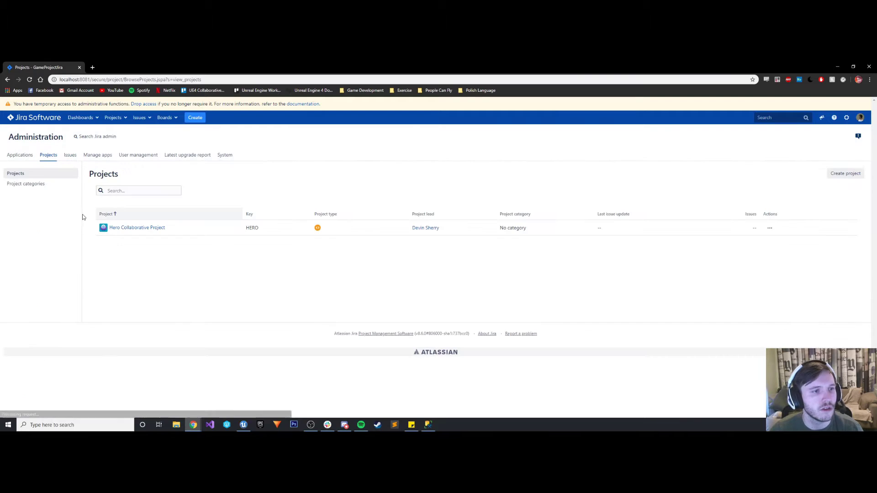
# Check project categories and the project list, then view Jira Software access for jira-administrators and jira-software-users.
pyautogui.click(37, 188)
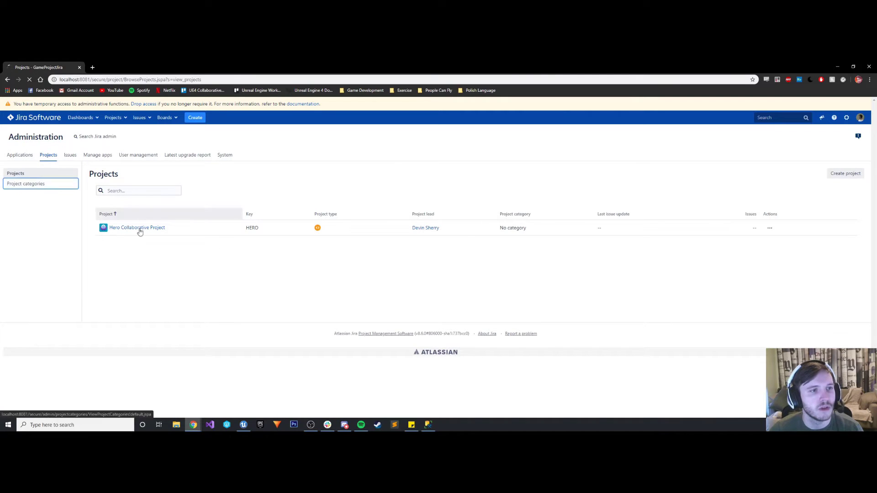
pyautogui.click(31, 177)
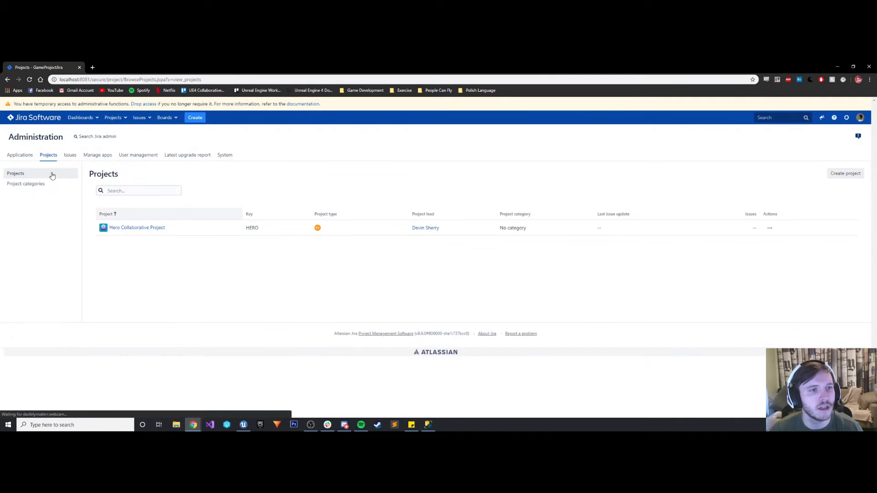
pyautogui.click(14, 156)
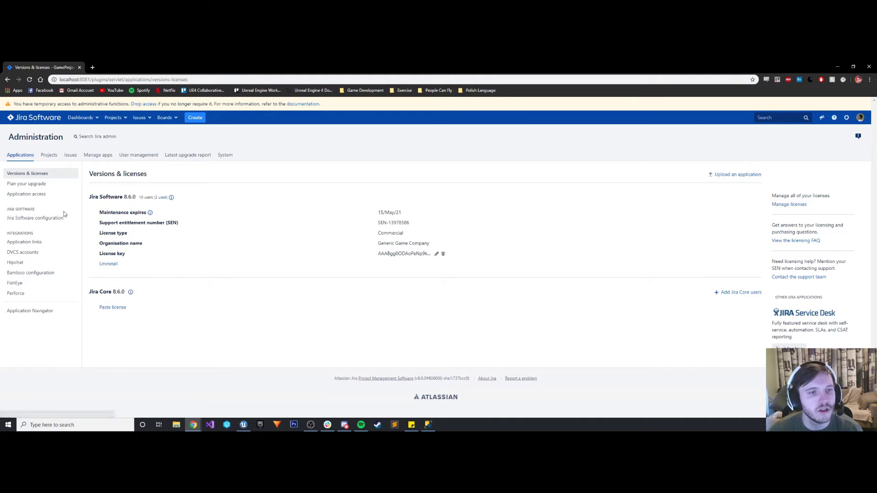
pyautogui.click(23, 199)
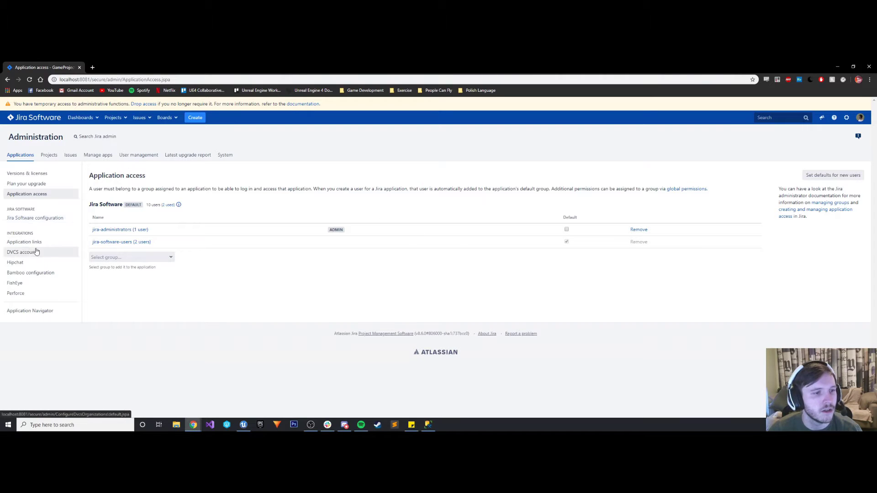
# Go to the Perforce FishEye plugin admin page and open the FishEye product link in a new tab.
pyautogui.click(22, 294)
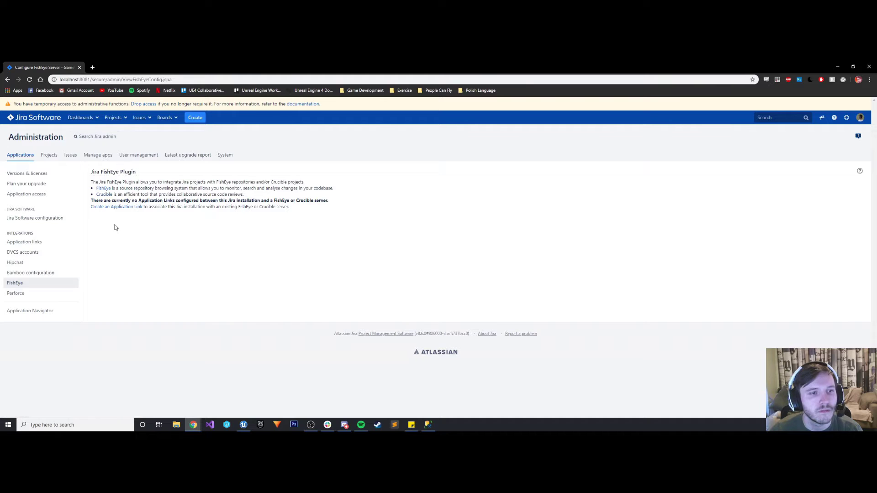
pyautogui.rightClick(103, 191)
pyautogui.click(119, 194)
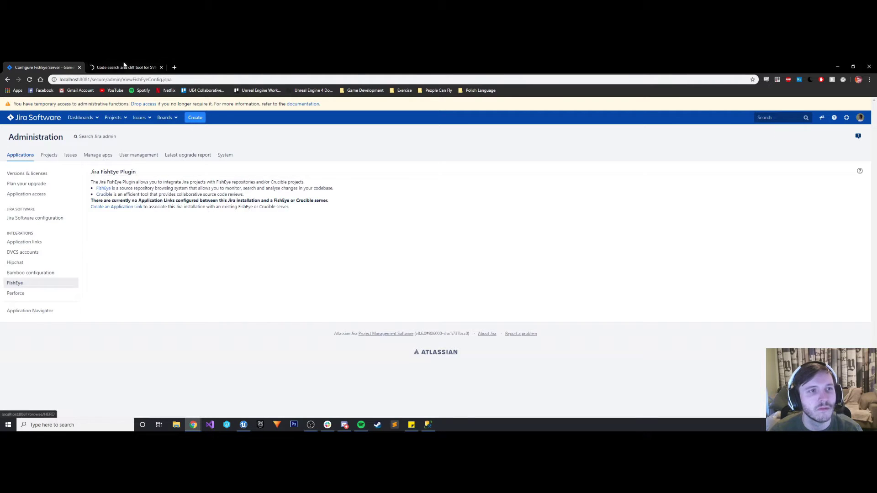
# Glance at the Fisheye product page in its tab, then return to the Jira FishEye plugin tab.
pyautogui.click(124, 68)
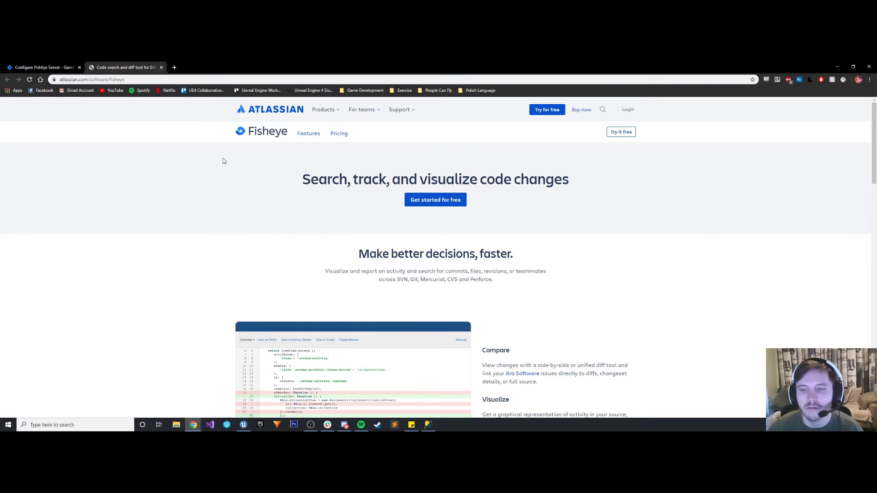
pyautogui.scroll(-1, 206, 163)
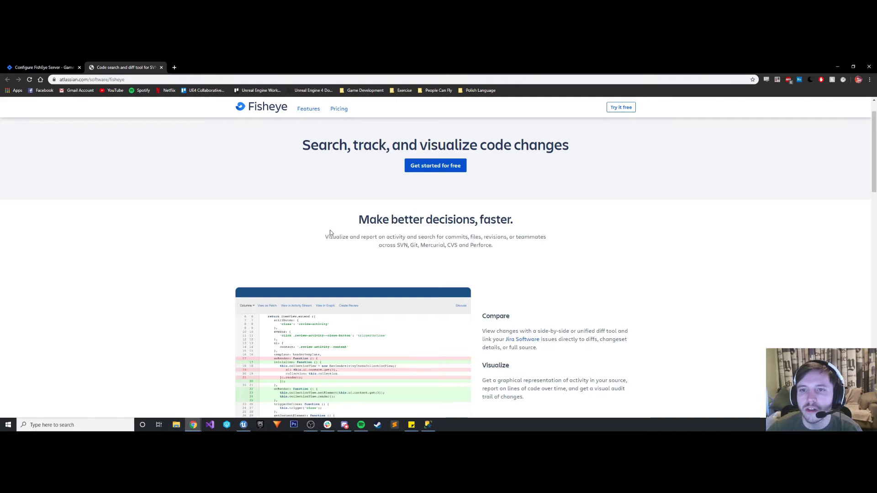
pyautogui.hotkey('ctrl', 'shift', 'Tab')
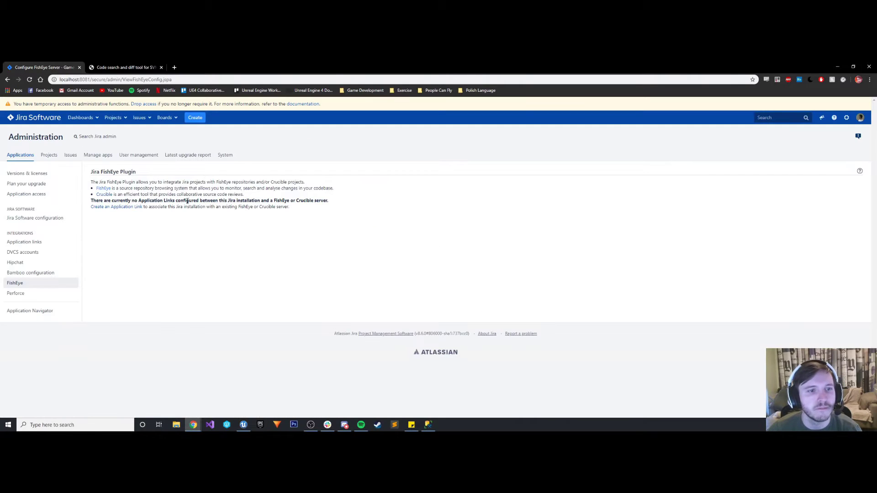
# Start Create an Application Link, dismiss the announcement, check its help, and close the Atlassian login tab.
pyautogui.click(117, 207)
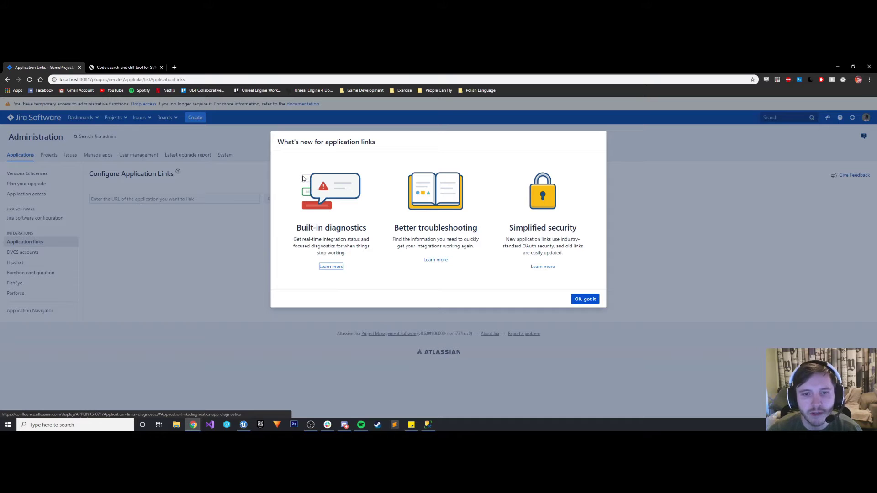
pyautogui.click(591, 299)
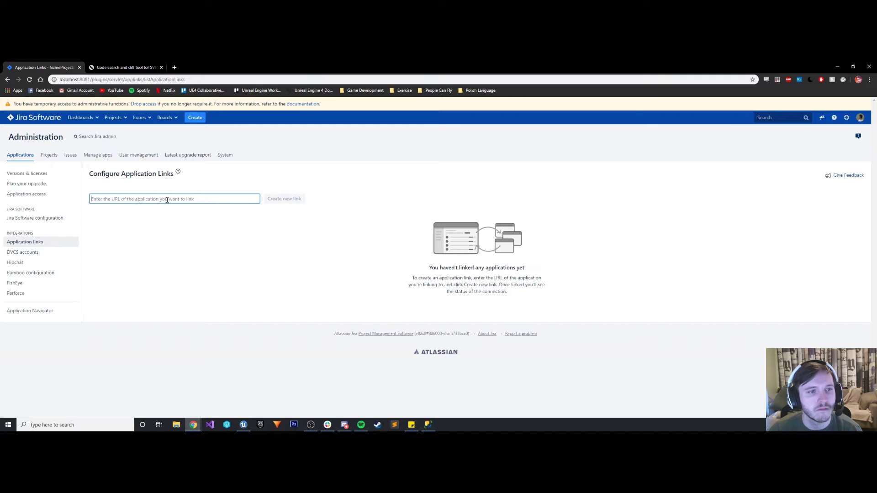
pyautogui.click(177, 171)
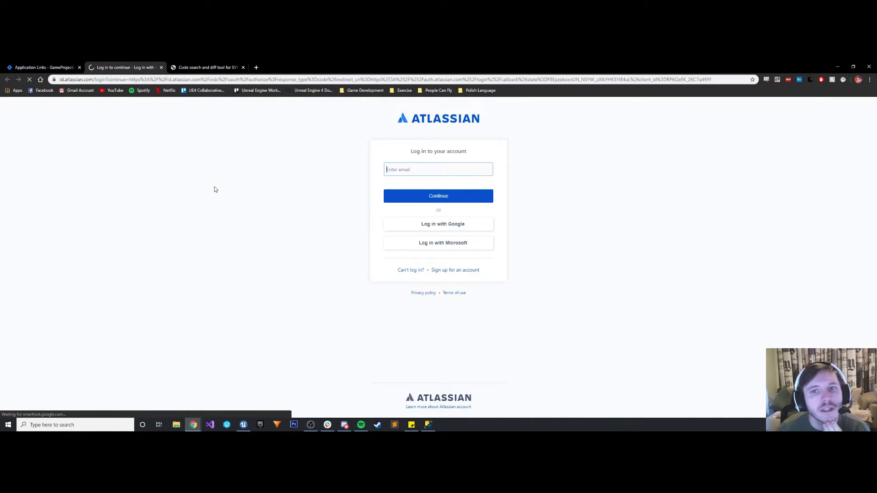
pyautogui.click(161, 68)
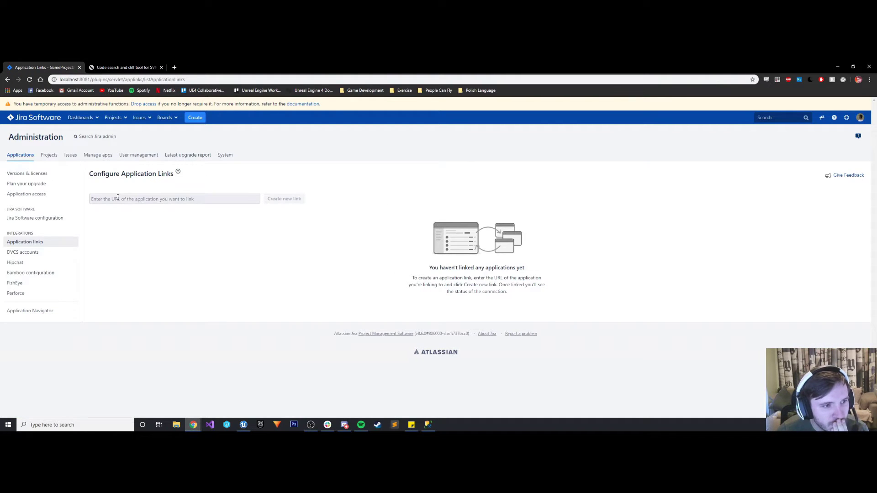
# Search the web for 'Jira and perforce' and open the Perforce integration result.
pyautogui.click(174, 67)
pyautogui.write('Jira ')
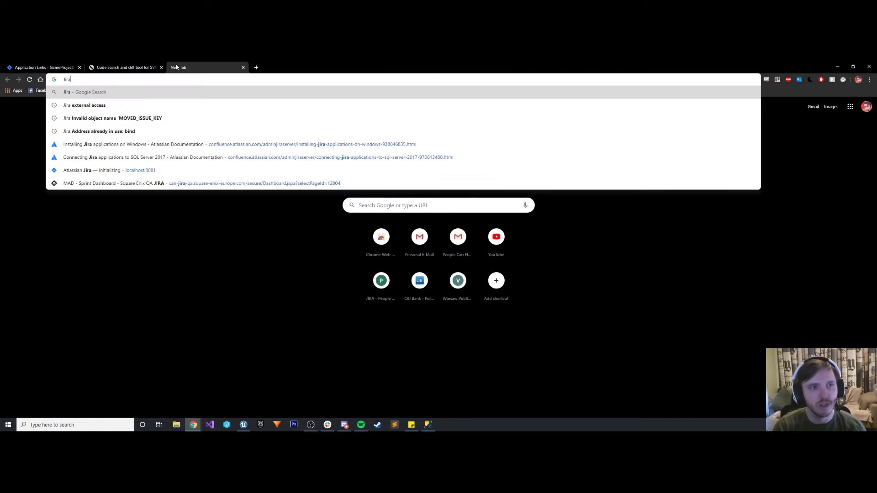
pyautogui.write('and per')
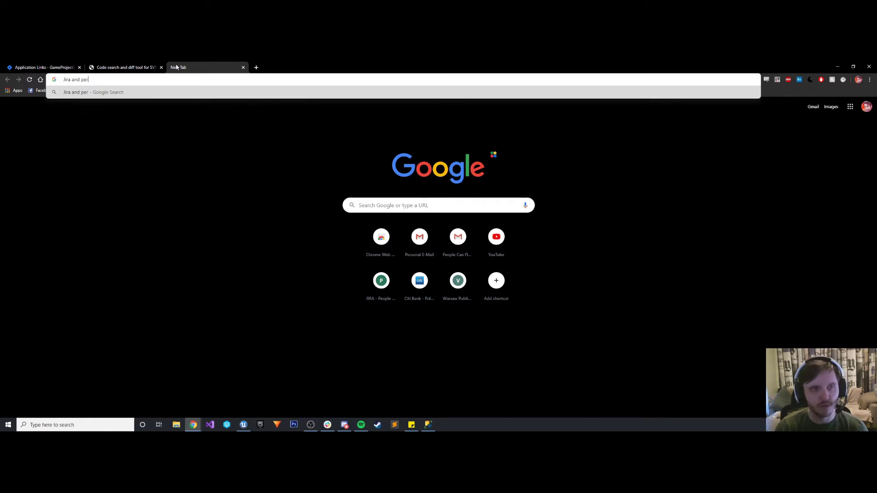
pyautogui.write('force')
pyautogui.press('Return')
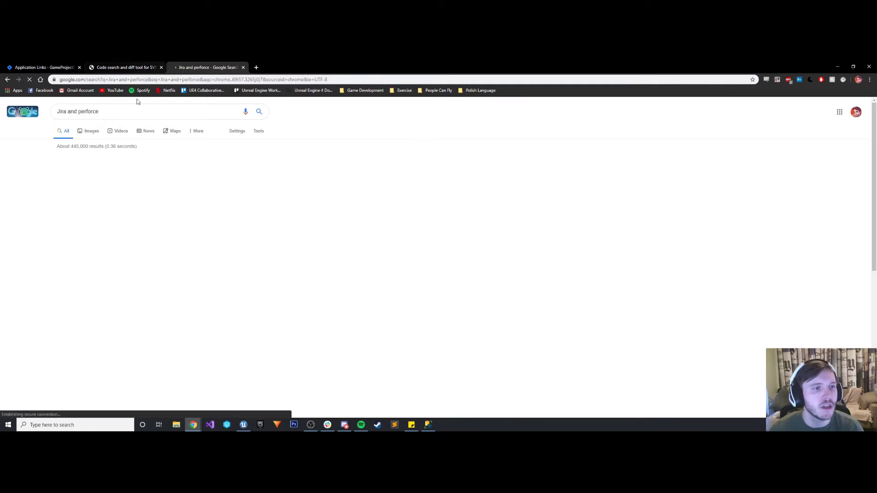
pyautogui.middleClick(114, 160)
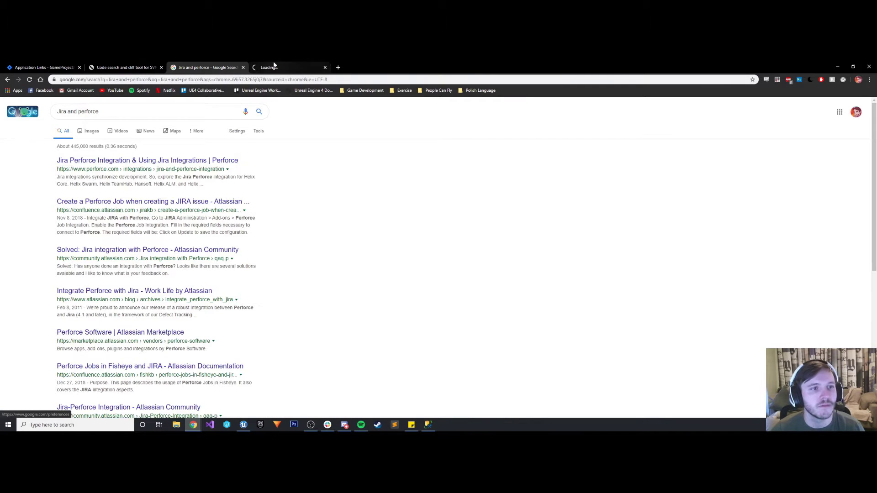
pyautogui.click(301, 65)
# Read through the Jira Perforce Integration page, dismissing the live chat popup, then minimize Chrome.
pyautogui.scroll(-2, 221, 178)
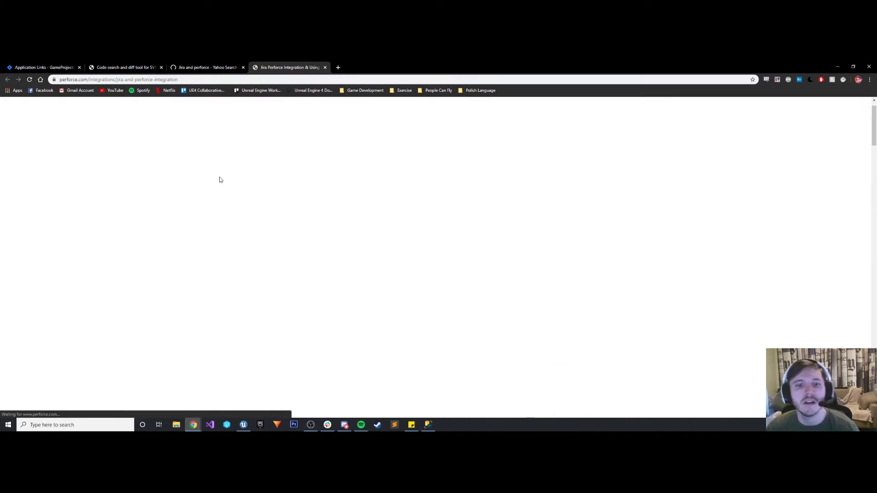
pyautogui.scroll(-2, 213, 176)
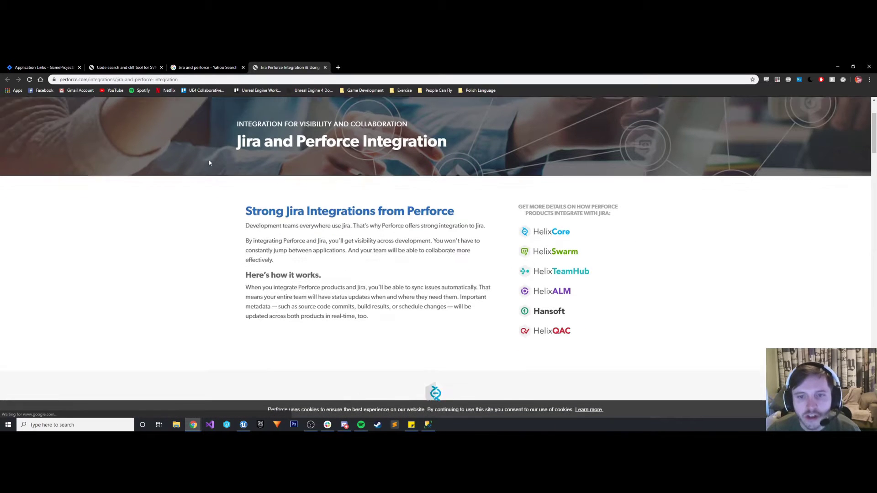
pyautogui.scroll(-2, 202, 166)
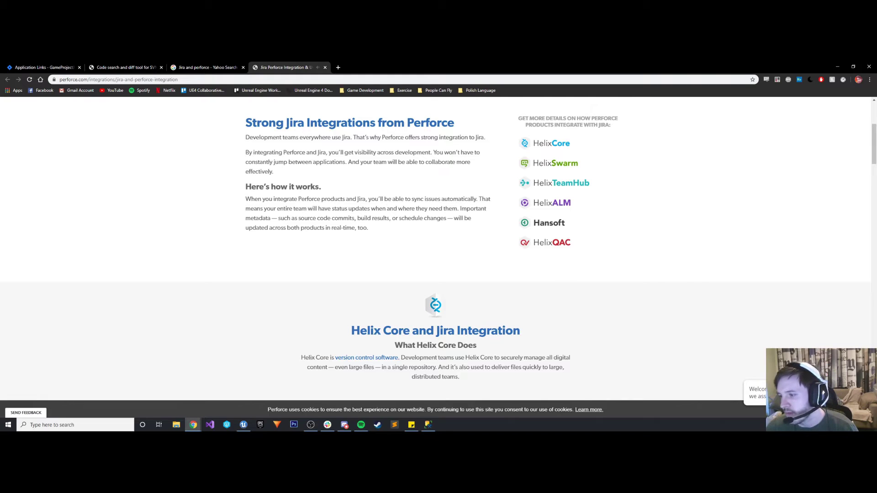
pyautogui.click(854, 179)
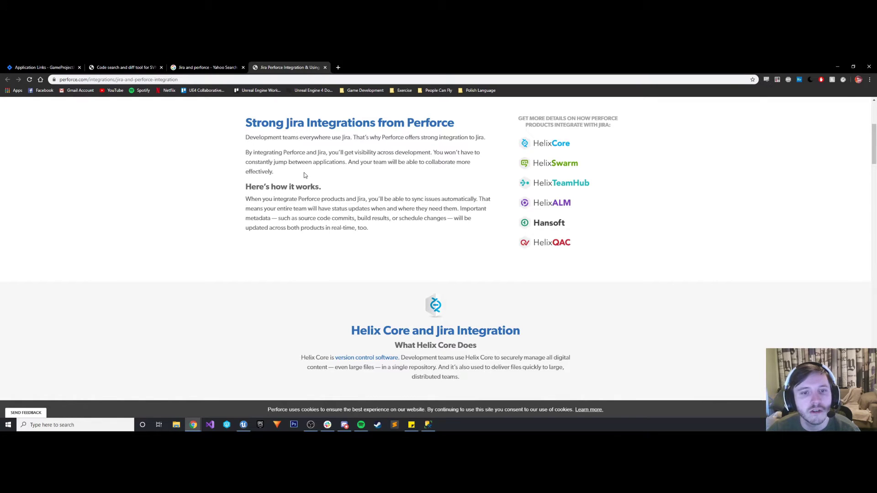
pyautogui.scroll(-5, 304, 185)
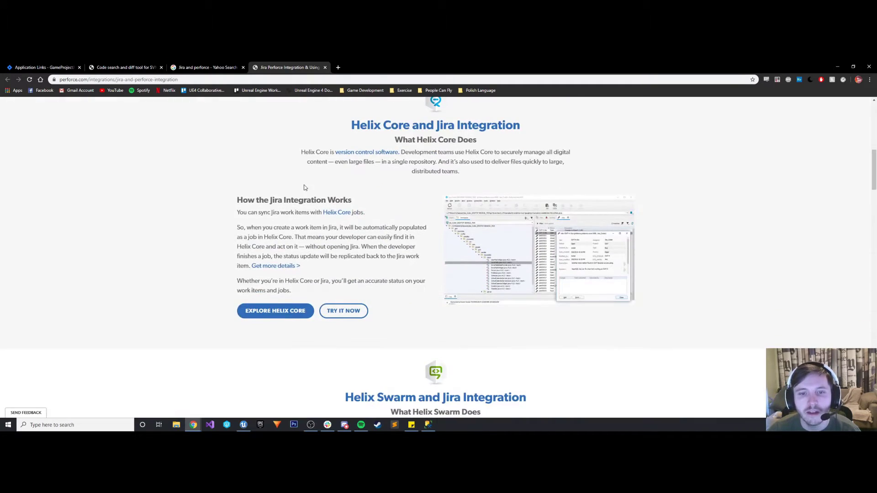
pyautogui.scroll(-3, 304, 187)
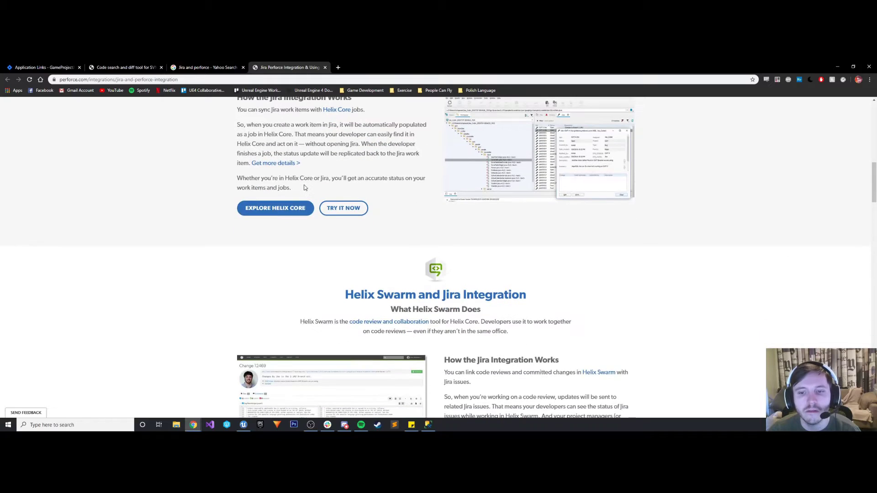
pyautogui.scroll(-4, 304, 187)
pyautogui.scroll(-3, 304, 188)
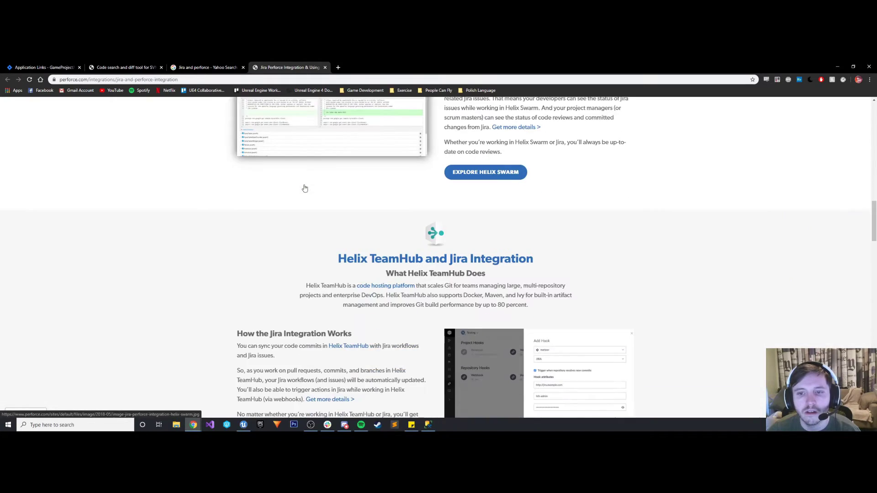
pyautogui.scroll(-3, 305, 187)
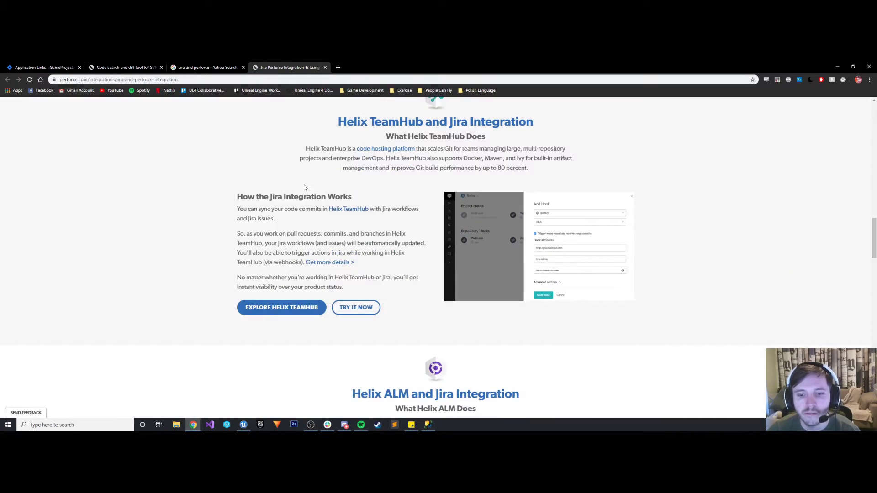
pyautogui.scroll(-9, 304, 187)
pyautogui.scroll(-3, 305, 187)
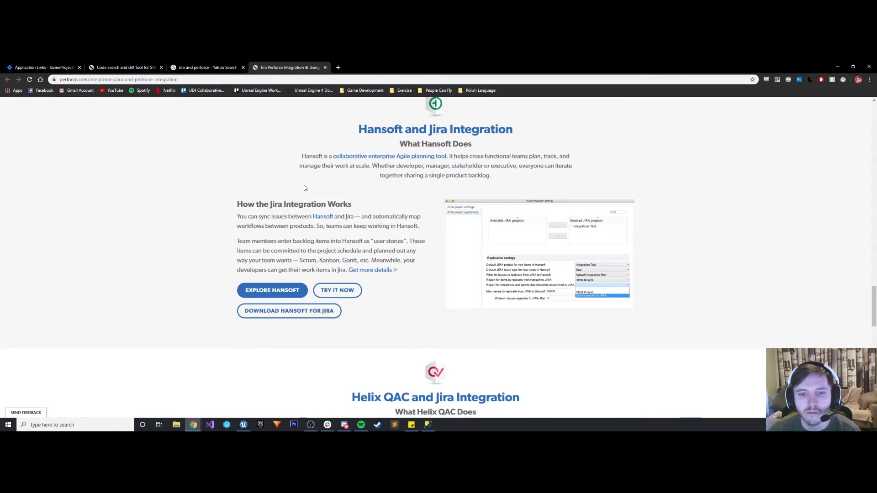
pyautogui.scroll(-5, 305, 188)
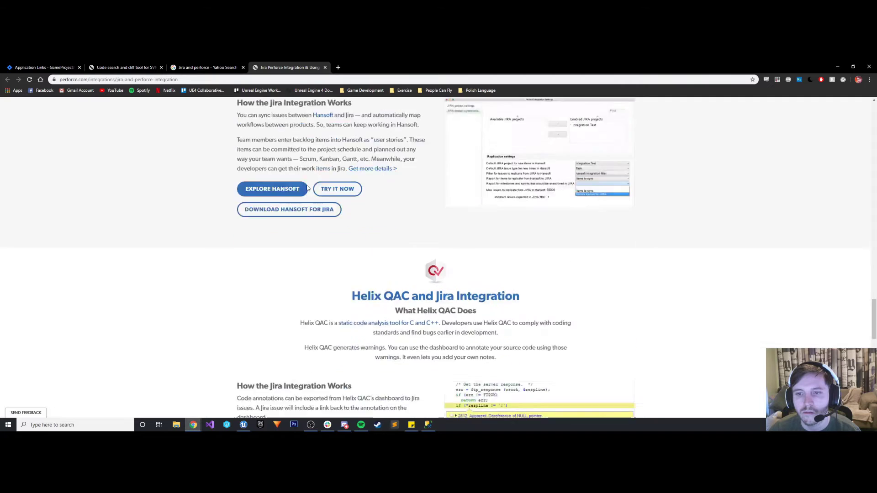
pyautogui.scroll(-10, 307, 188)
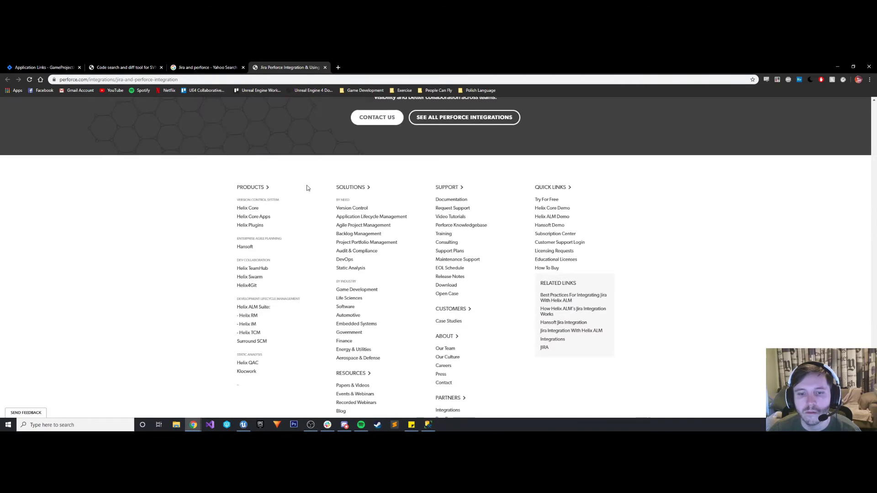
pyautogui.scroll(9, 365, 228)
pyautogui.scroll(20, 383, 291)
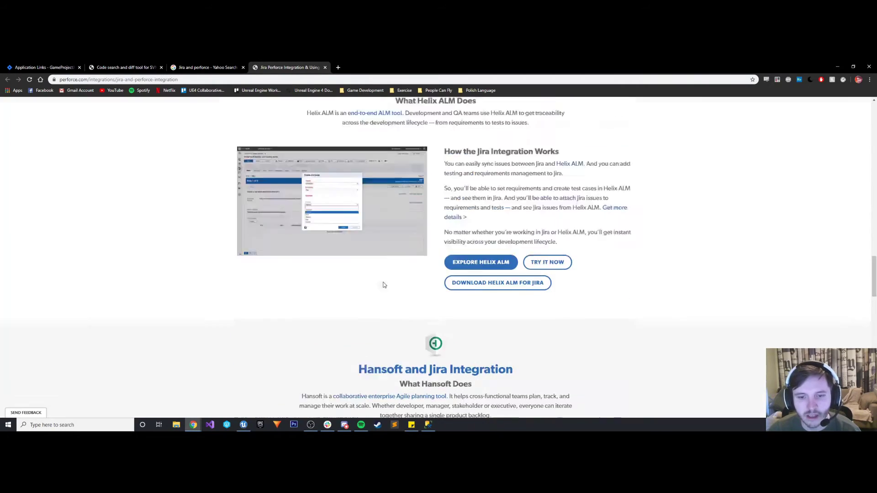
pyautogui.click(837, 67)
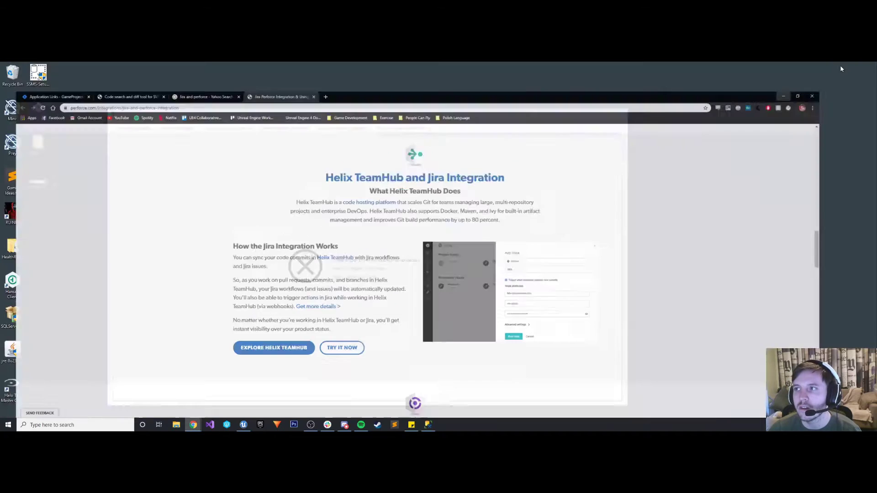
# Close the UnrealGameSync error, launch Hansoft and try connecting to the saved server DEVIN-SHERRY.
pyautogui.click(620, 114)
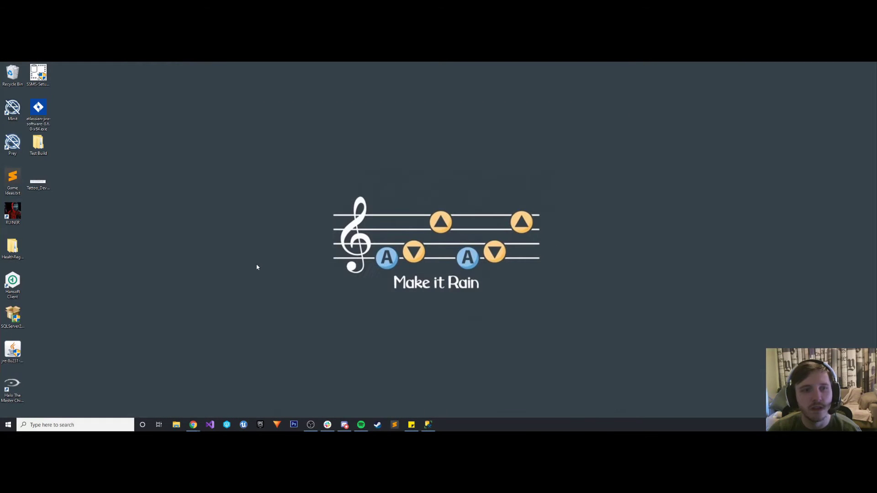
pyautogui.doubleClick(13, 283)
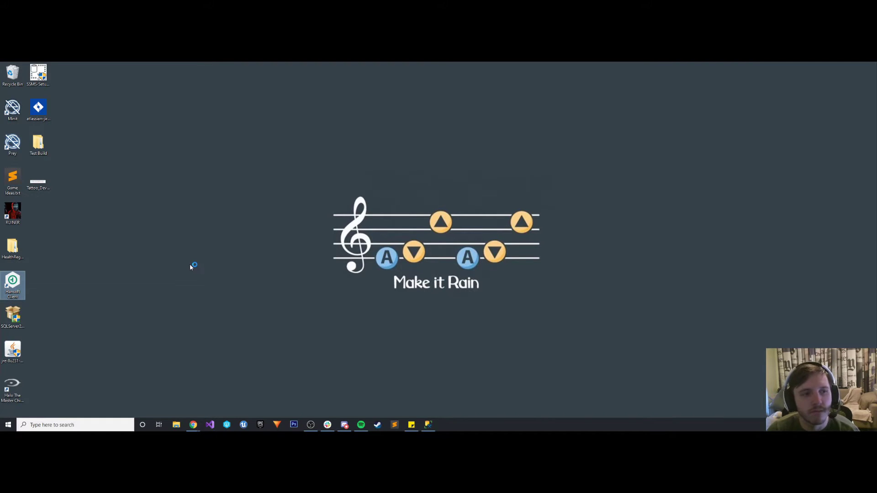
pyautogui.click(38, 181)
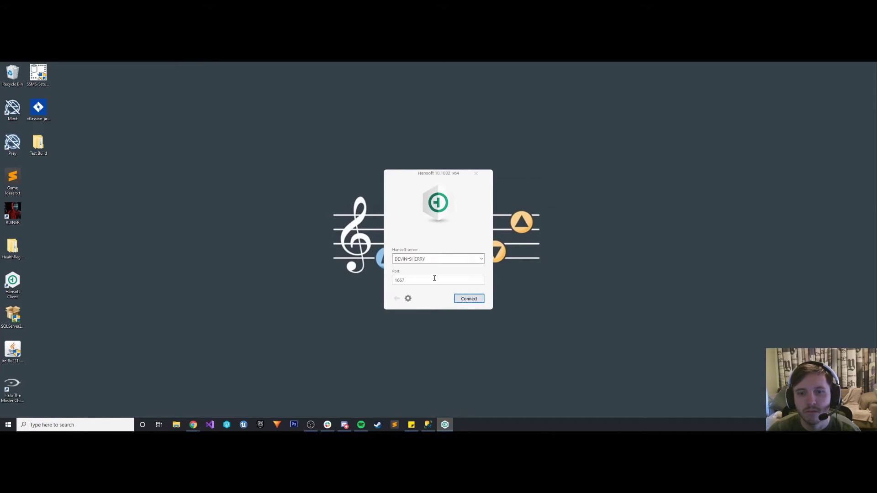
pyautogui.click(482, 259)
pyautogui.click(477, 267)
pyautogui.click(467, 298)
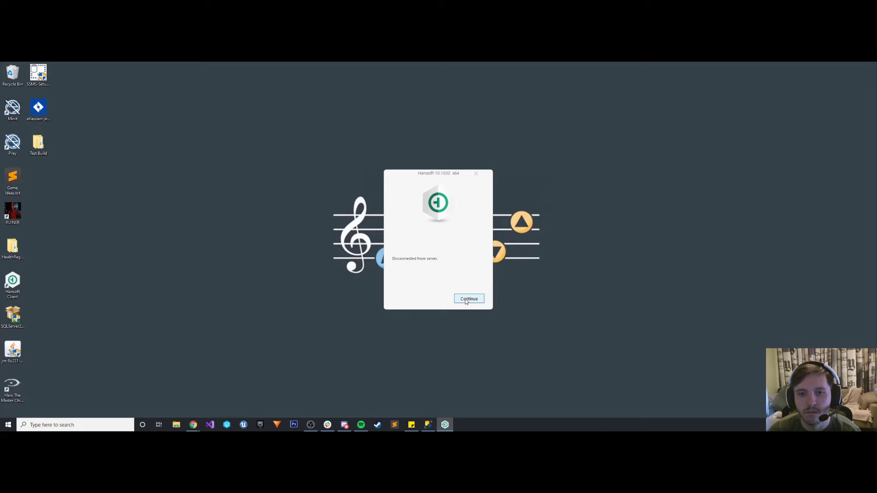
pyautogui.click(466, 299)
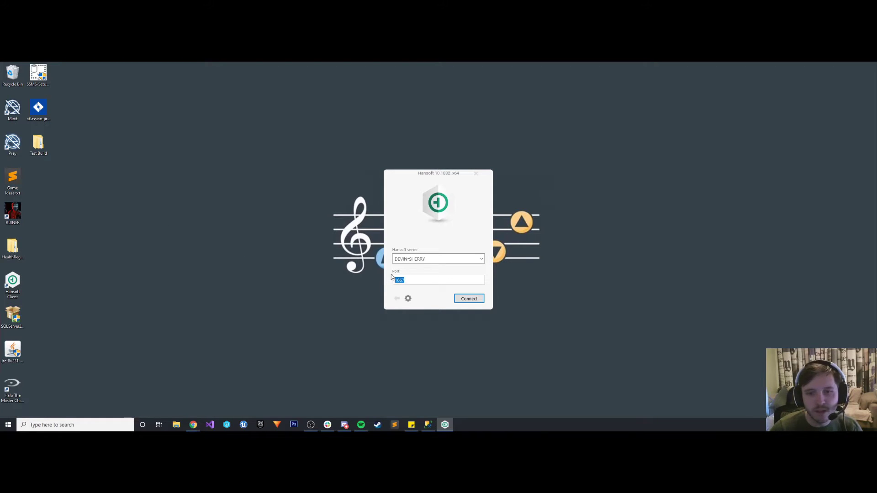
# Retry the connection on port 1666, check the connection options, then close the Hansoft login window.
pyautogui.press('End')
pyautogui.click(471, 297)
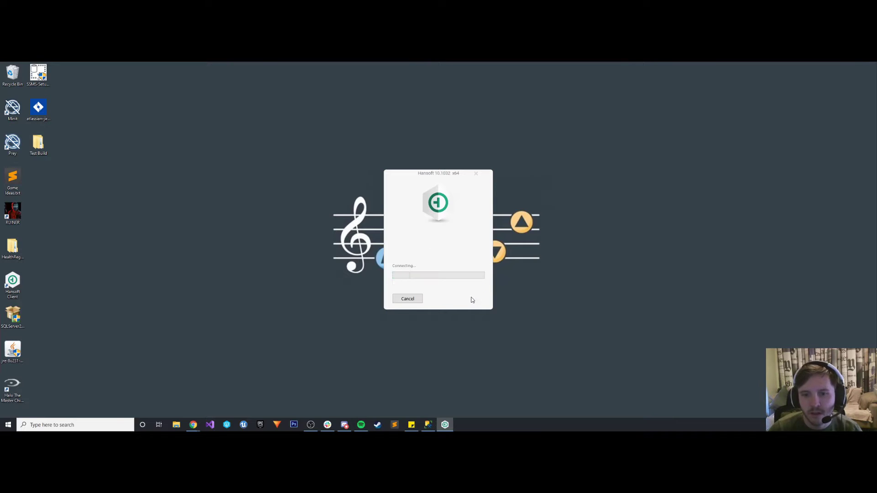
pyautogui.click(471, 299)
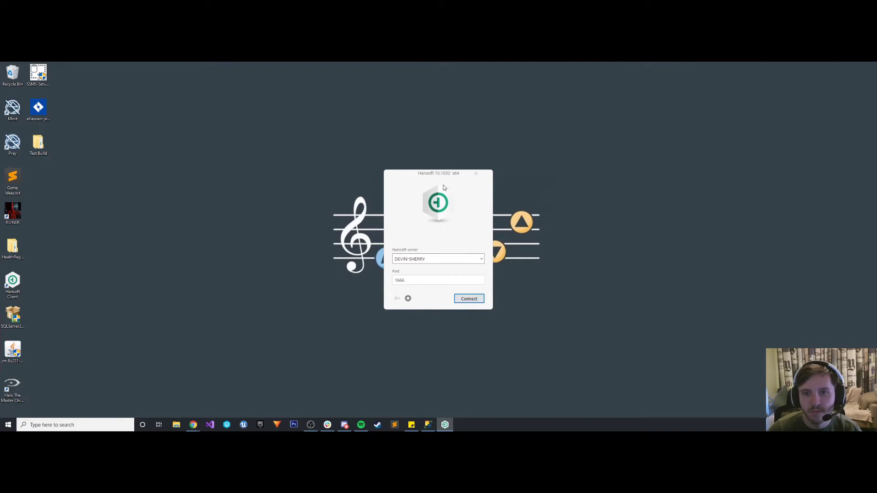
pyautogui.click(407, 298)
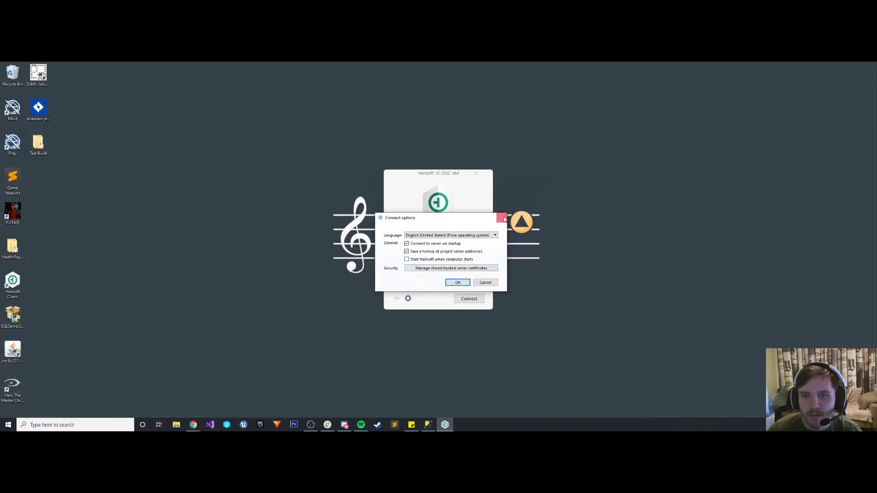
pyautogui.click(501, 217)
pyautogui.click(476, 175)
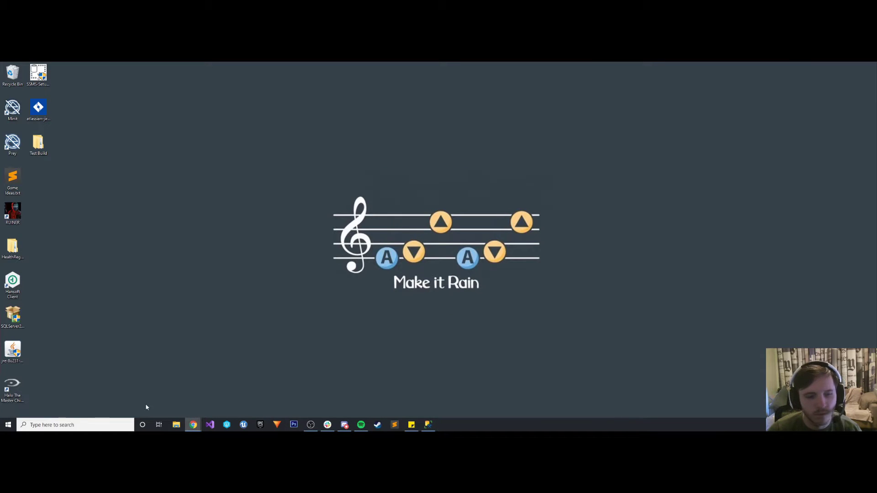
pyautogui.click(79, 422)
# Bring the Perforce Jira integration page back from the taskbar, skim it, and minimize Chrome.
pyautogui.click(193, 425)
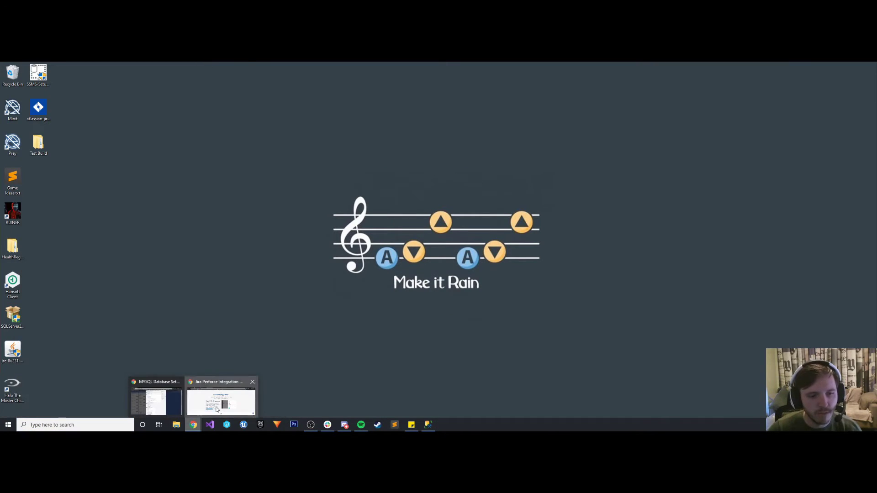
pyautogui.click(219, 401)
pyautogui.scroll(4, 357, 322)
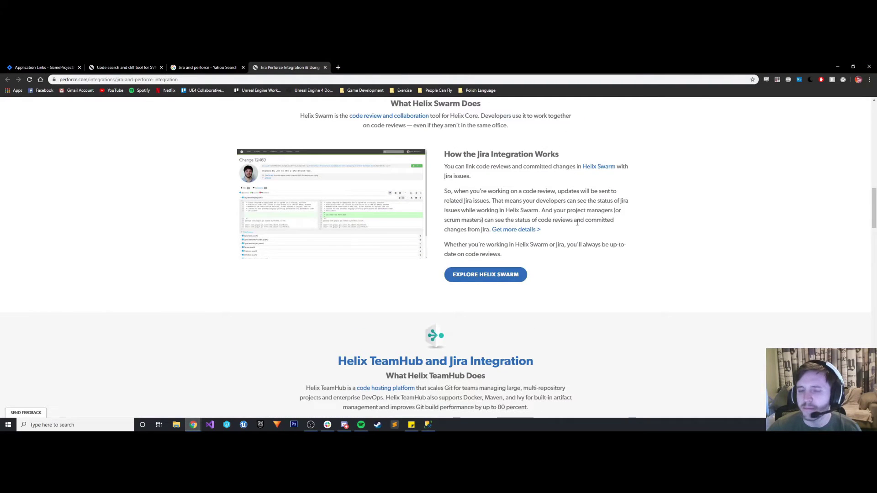
pyautogui.scroll(-10, 532, 249)
pyautogui.scroll(-6, 532, 249)
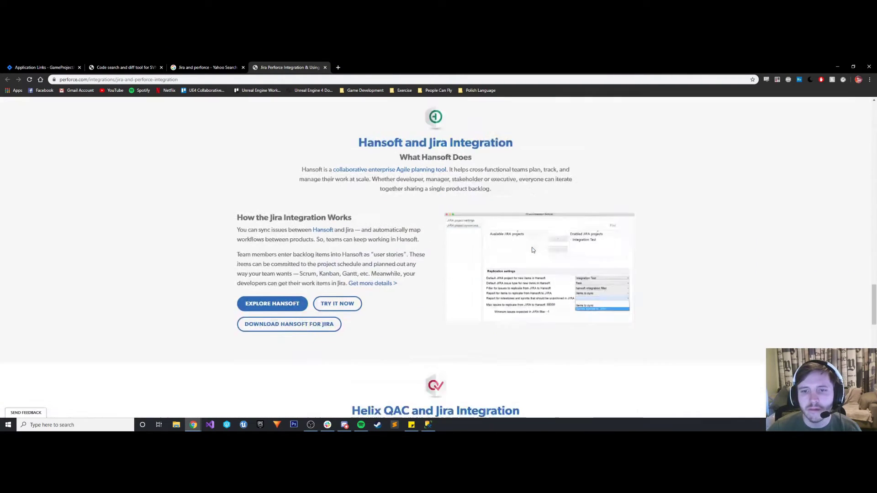
pyautogui.scroll(-8, 274, 201)
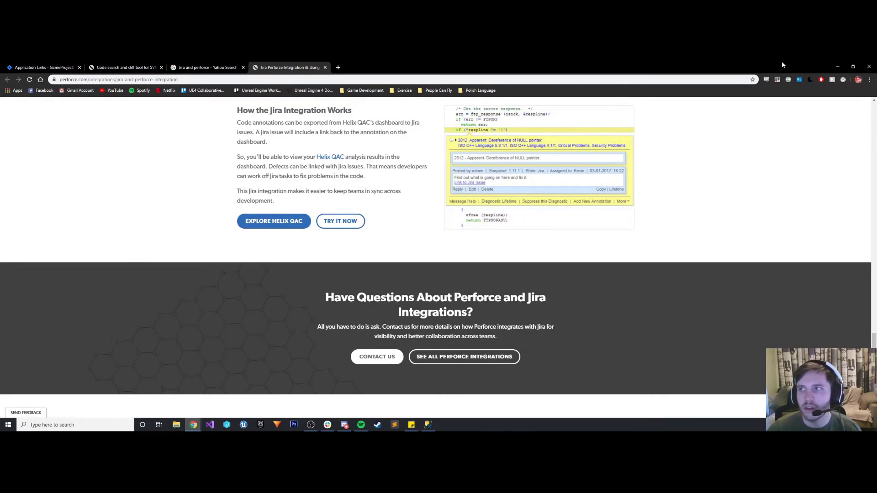
pyautogui.click(836, 67)
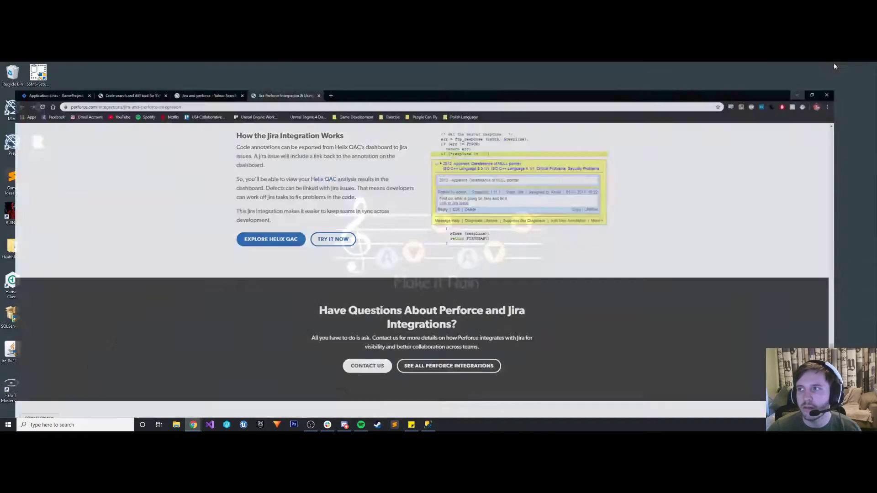
# Search Windows for 'helix', then dismiss the search without opening anything.
pyautogui.click(75, 425)
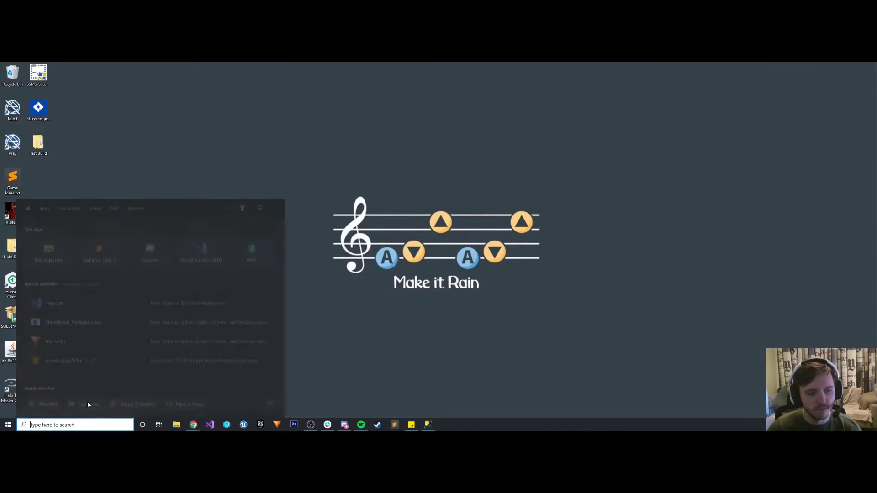
pyautogui.write('helix')
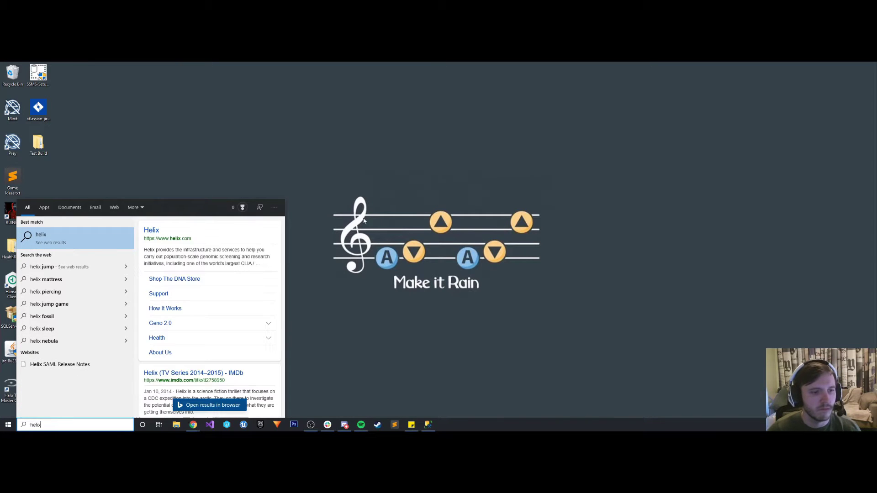
pyautogui.click(180, 428)
# Restore the Perforce Jira integration page and scroll to the Helix Core and Jira Integration section.
pyautogui.click(193, 426)
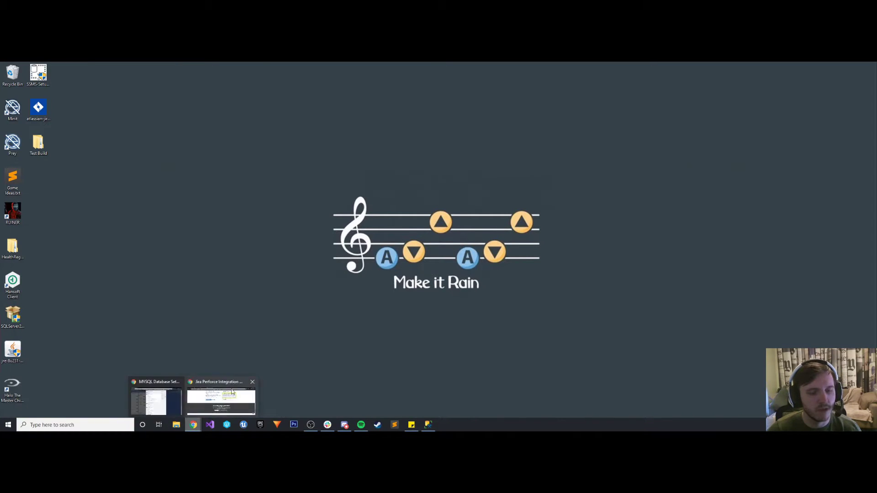
pyautogui.click(219, 400)
pyautogui.scroll(7, 322, 304)
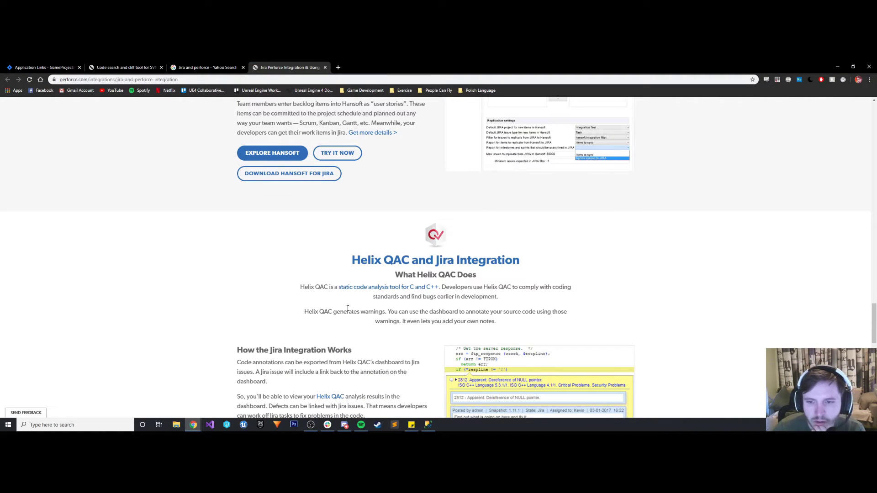
pyautogui.scroll(4, 587, 274)
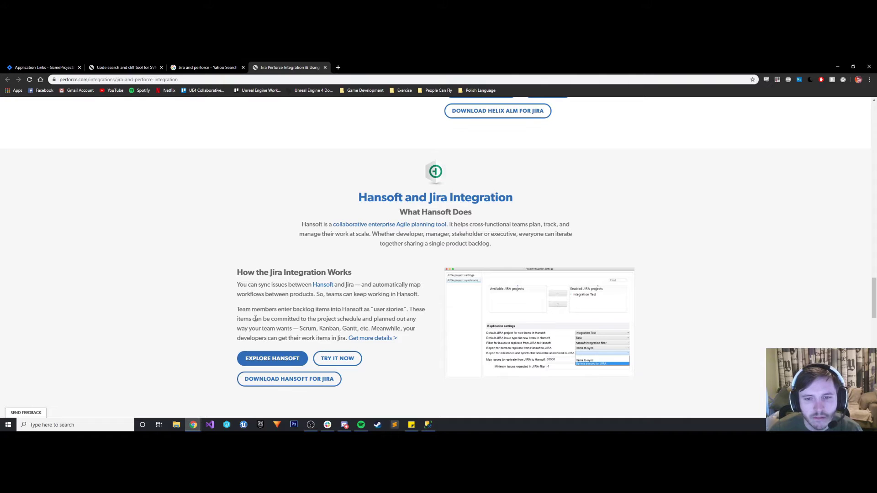
pyautogui.scroll(4, 275, 308)
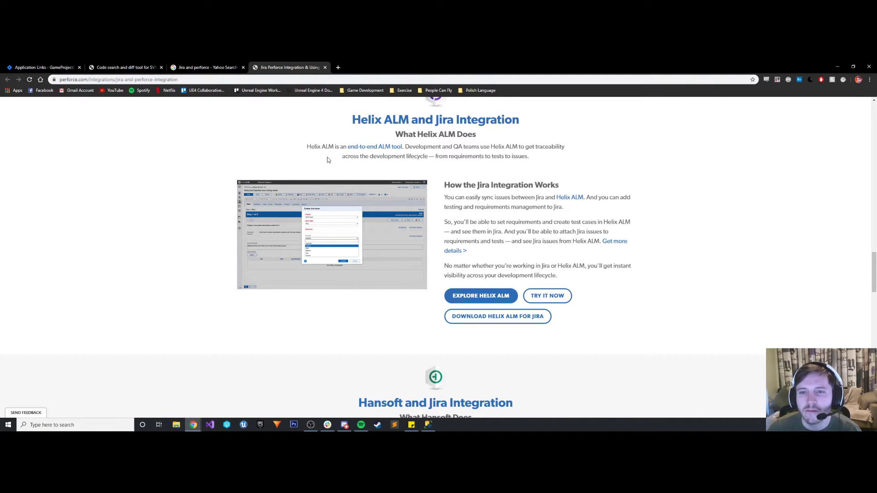
pyautogui.scroll(7, 468, 320)
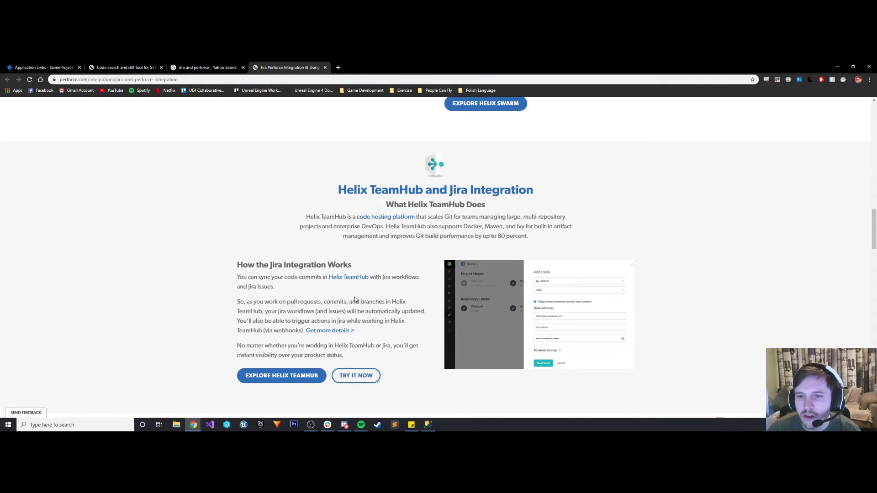
pyautogui.scroll(5, 355, 300)
pyautogui.scroll(-4, 516, 294)
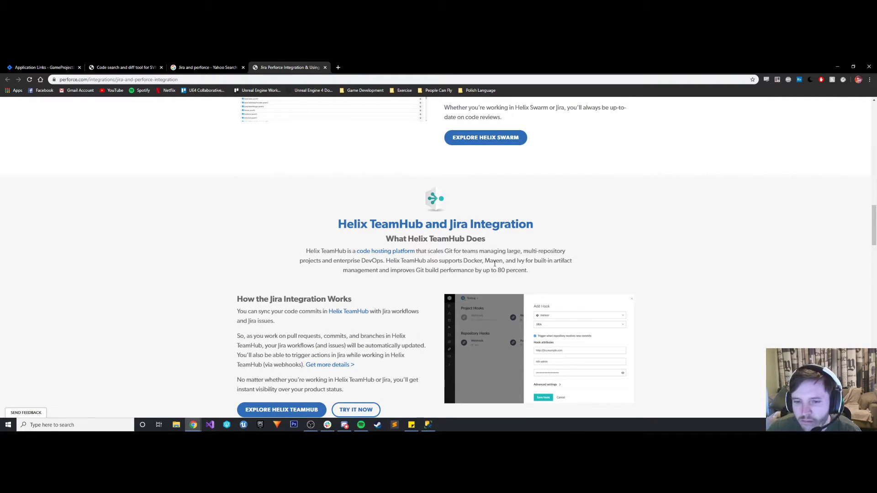
pyautogui.scroll(5, 406, 314)
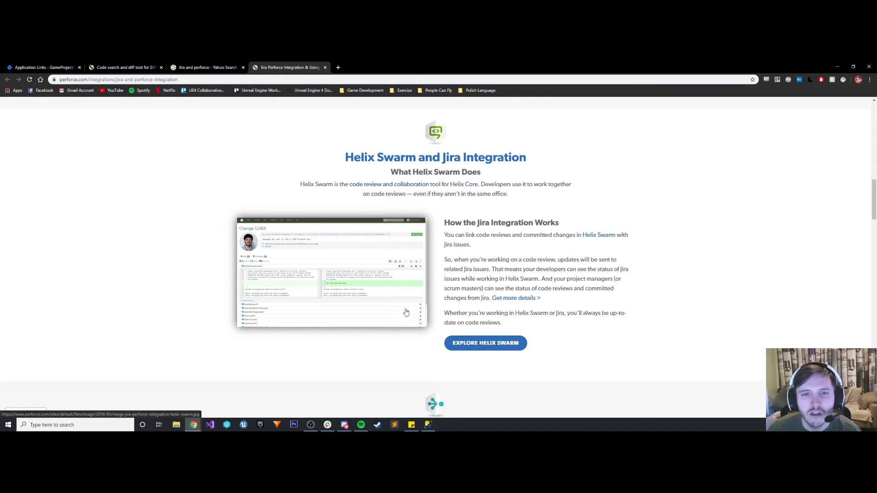
pyautogui.scroll(4, 408, 310)
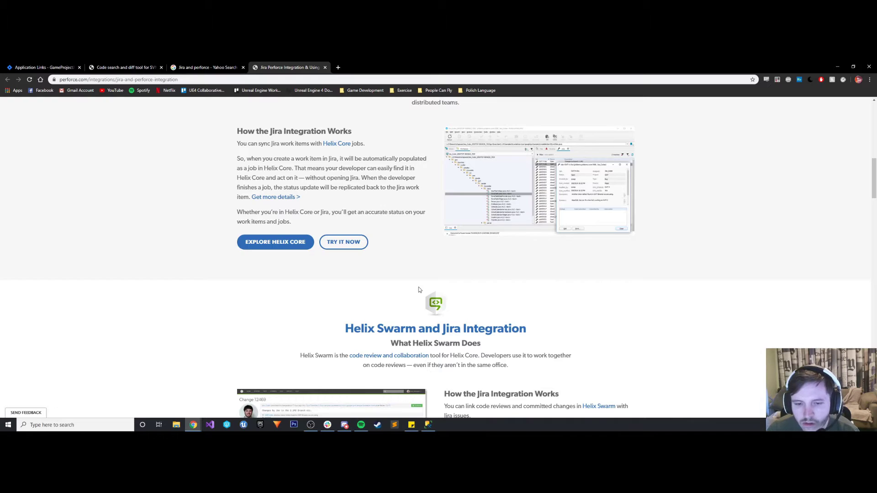
pyautogui.scroll(4, 419, 292)
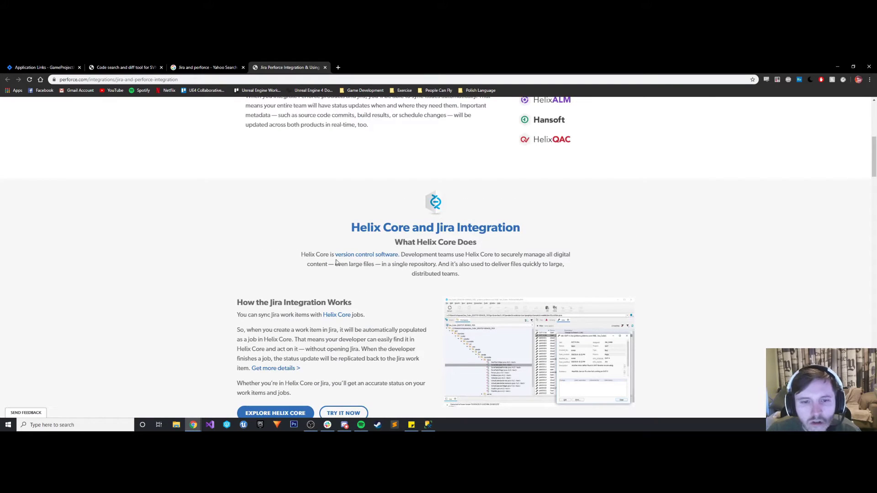
pyautogui.scroll(-1, 367, 251)
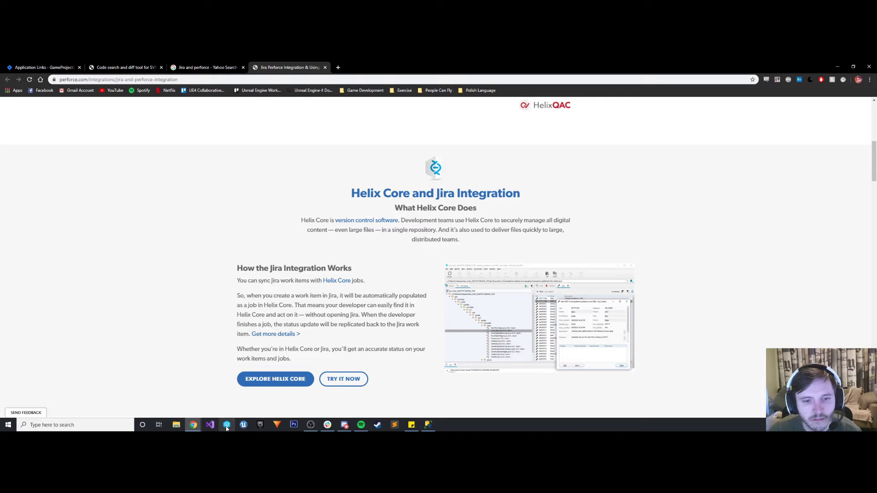
pyautogui.scroll(-2, 295, 355)
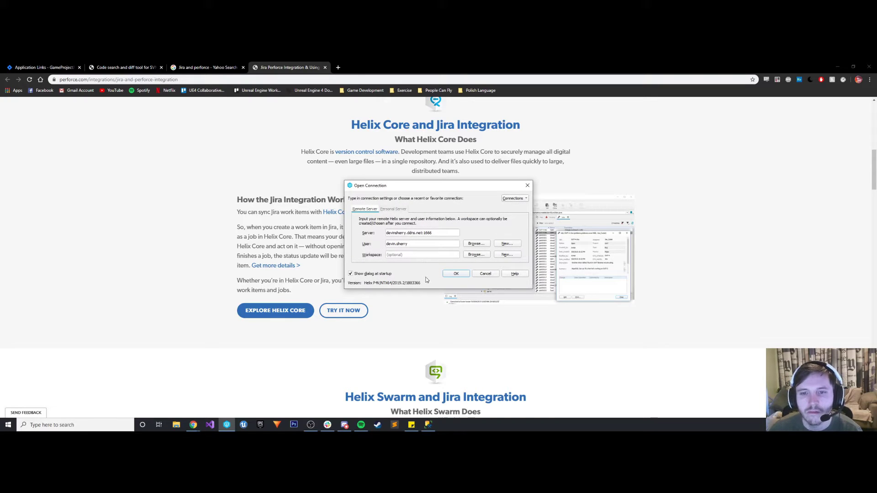
# Connect P4V, log in with the account password, load PersonalWorkspace, and shrink the window.
pyautogui.click(455, 273)
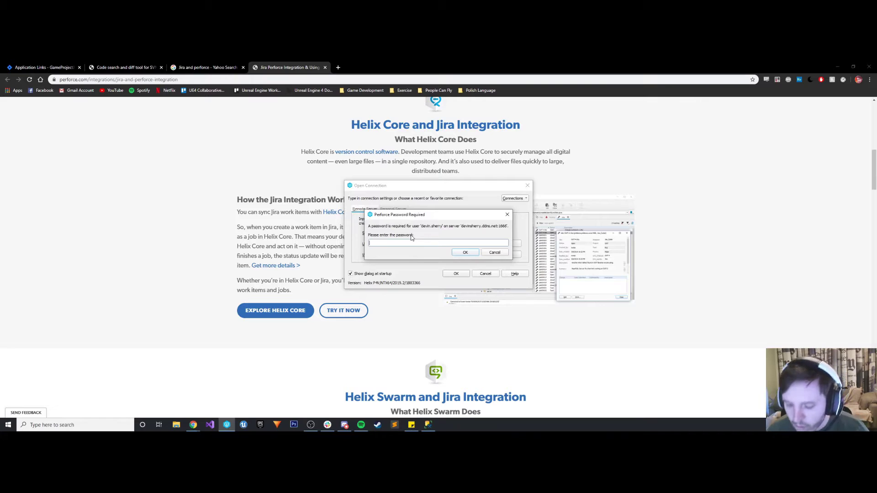
pyautogui.write('•••••••••••')
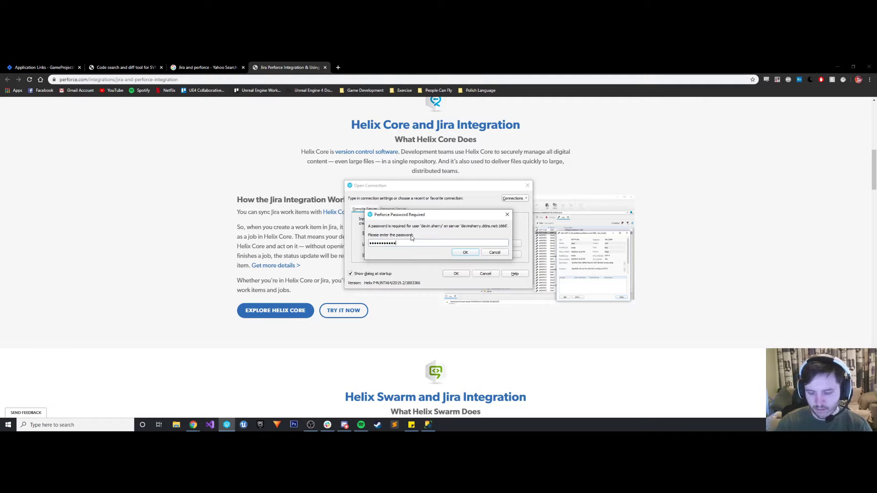
pyautogui.click(459, 252)
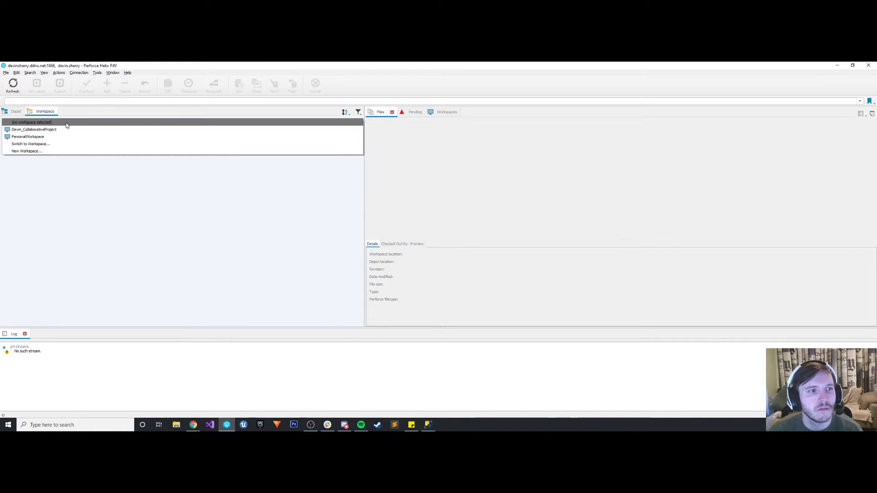
pyautogui.click(64, 137)
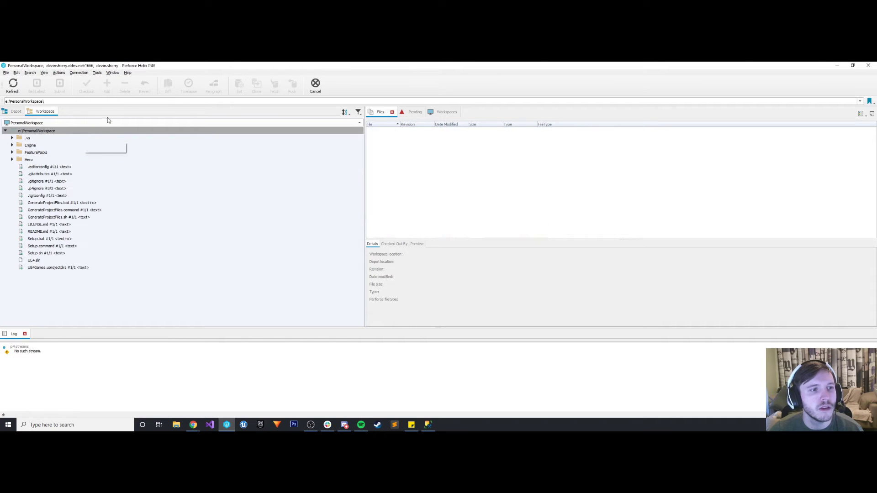
pyautogui.moveTo(382, 65); pyautogui.dragTo(702, 125)
# Open the Helix Core product page.
pyautogui.scroll(-5, 446, 233)
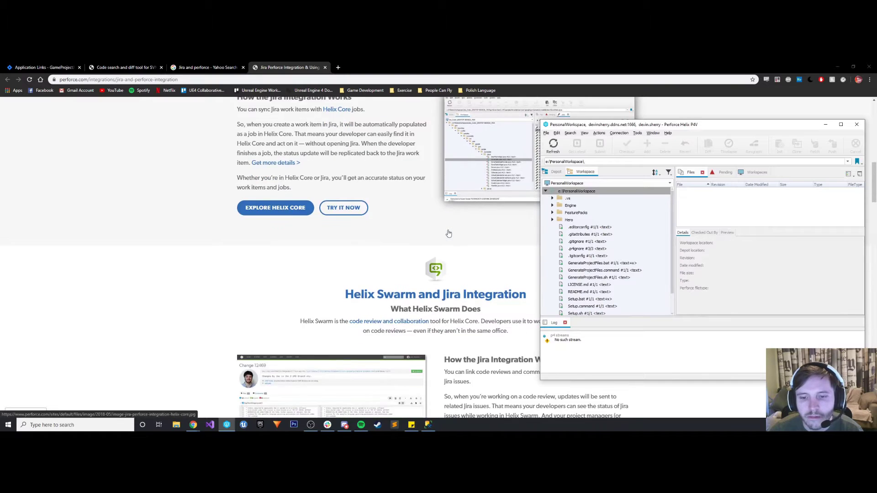
pyautogui.scroll(4, 446, 233)
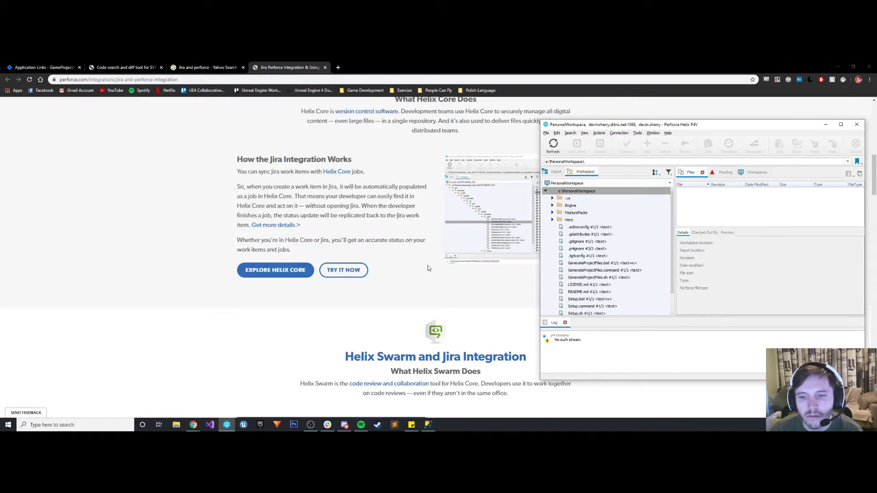
pyautogui.click(261, 280)
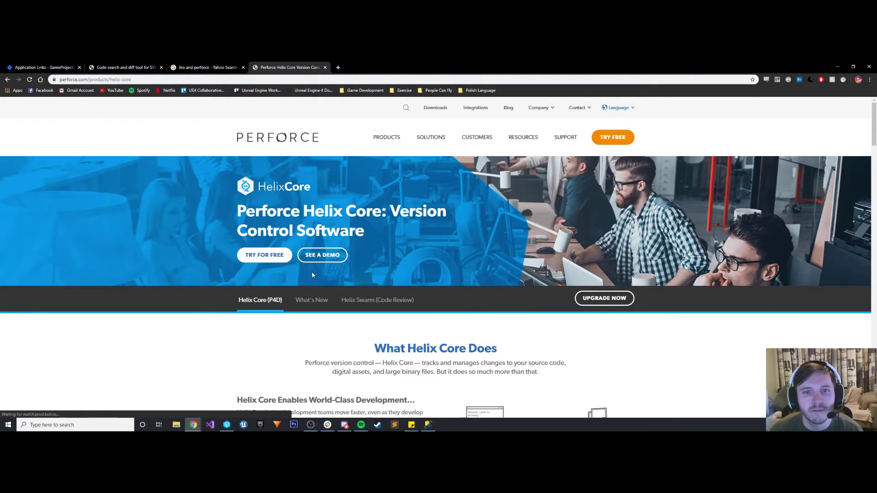
# Scroll to the tool cards and open Perforce's integrations page in a new tab.
pyautogui.scroll(-4, 315, 273)
pyautogui.scroll(-9, 328, 271)
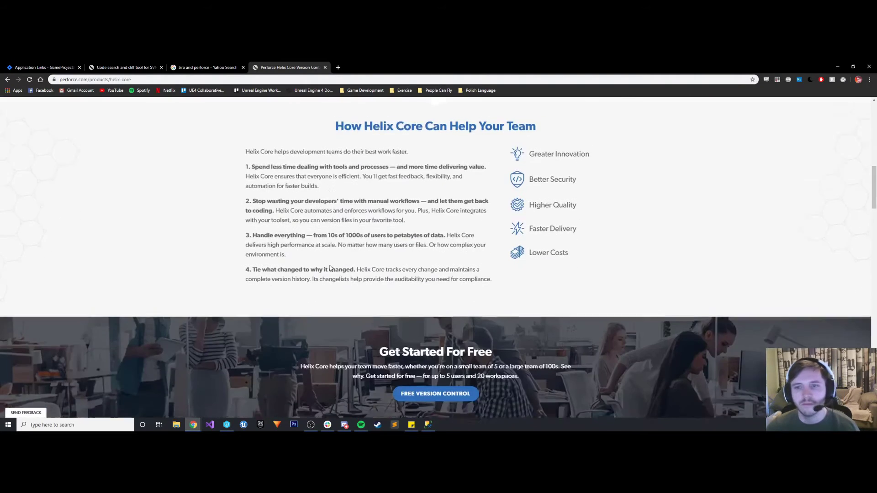
pyautogui.scroll(-4, 342, 259)
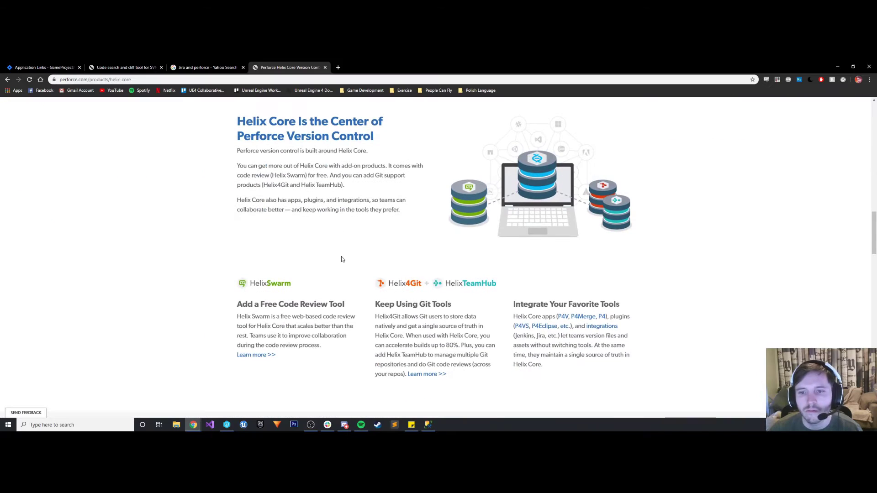
pyautogui.scroll(-2, 340, 259)
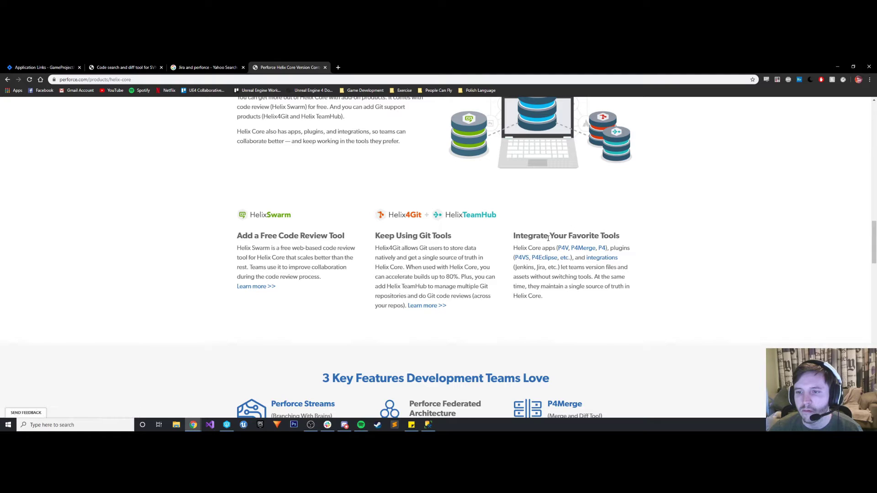
pyautogui.doubleClick(557, 236)
pyautogui.click(523, 233)
pyautogui.scroll(-3, 523, 233)
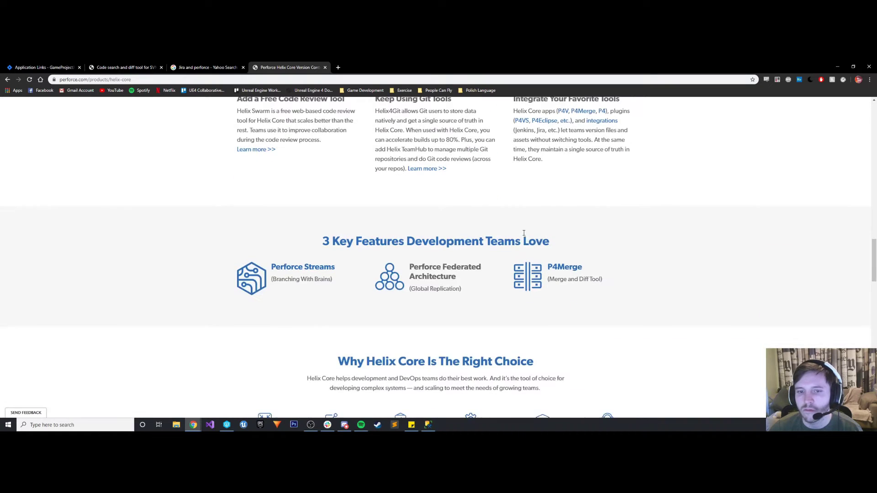
pyautogui.scroll(-3, 495, 278)
pyautogui.scroll(-4, 488, 280)
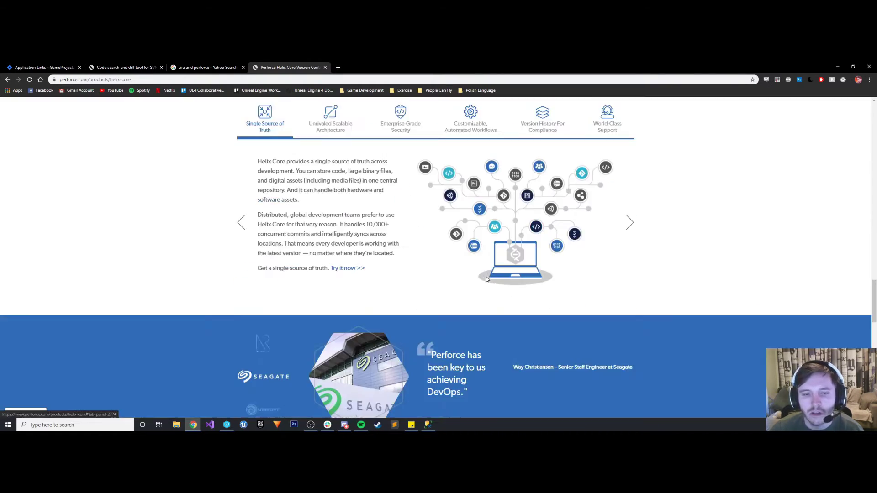
pyautogui.scroll(5, 457, 292)
pyautogui.scroll(3, 452, 295)
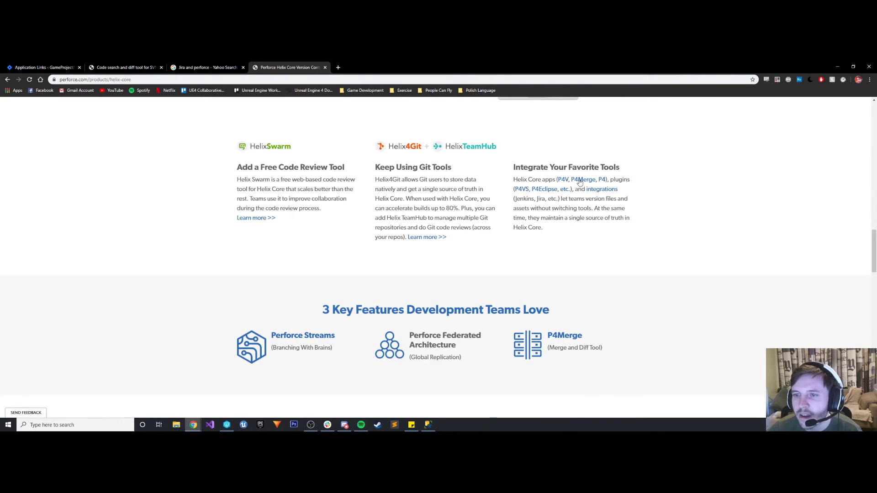
pyautogui.click(593, 190)
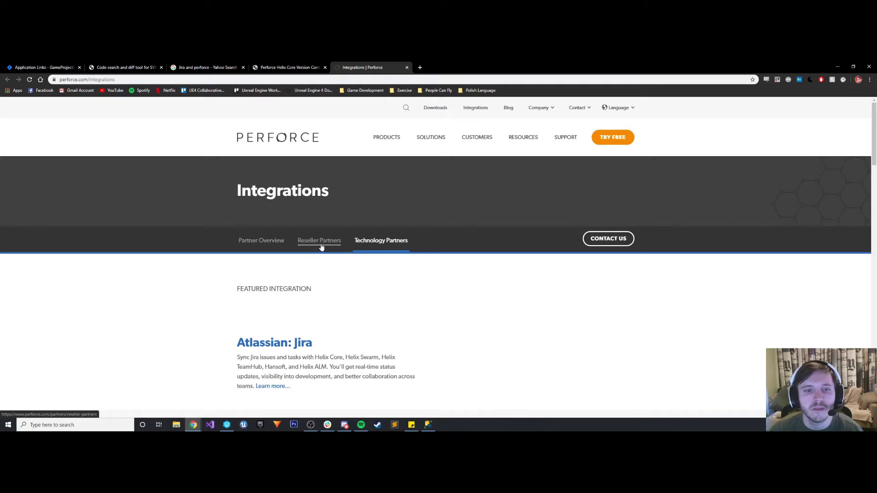
# Open the Atlassian: Jira integration details, scroll to Helix Core and Jira Integration, then bring P4V forward.
pyautogui.scroll(-2, 321, 245)
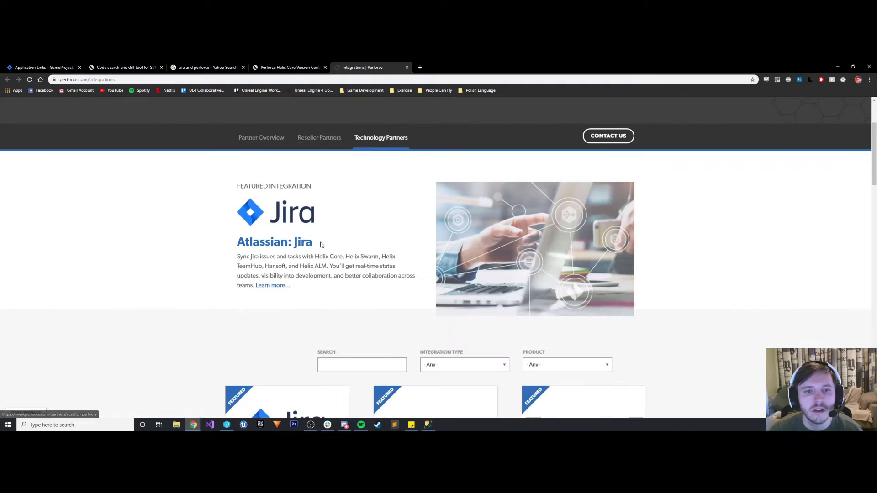
pyautogui.click(268, 285)
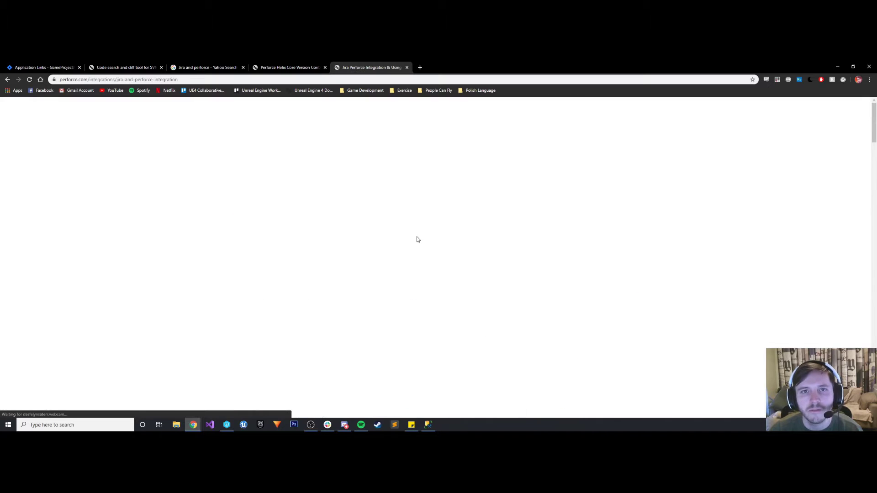
pyautogui.scroll(-3, 417, 237)
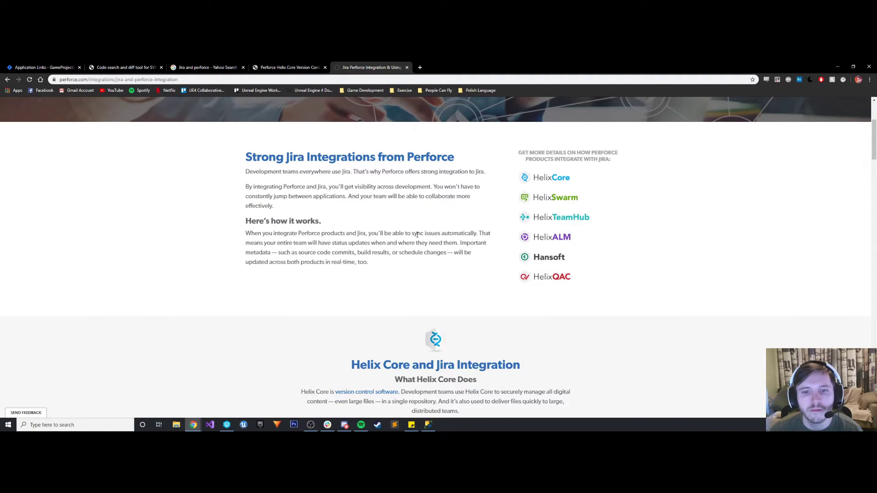
pyautogui.scroll(-3, 417, 234)
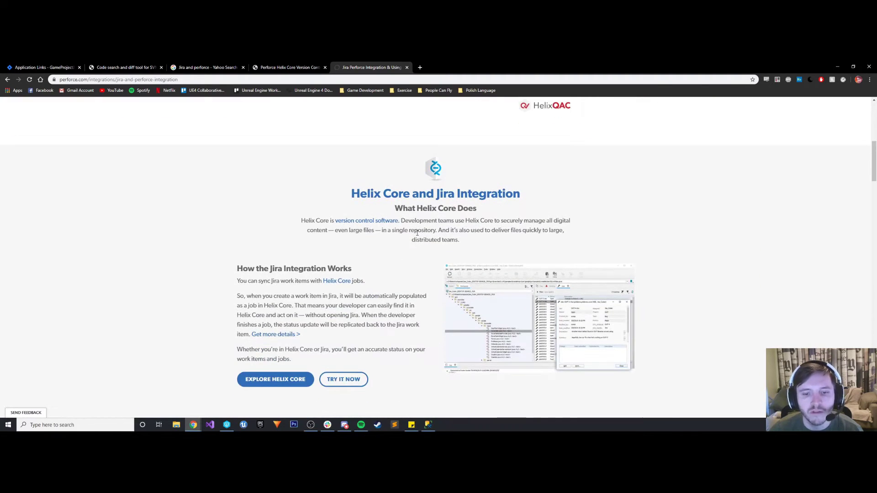
pyautogui.scroll(-2, 417, 233)
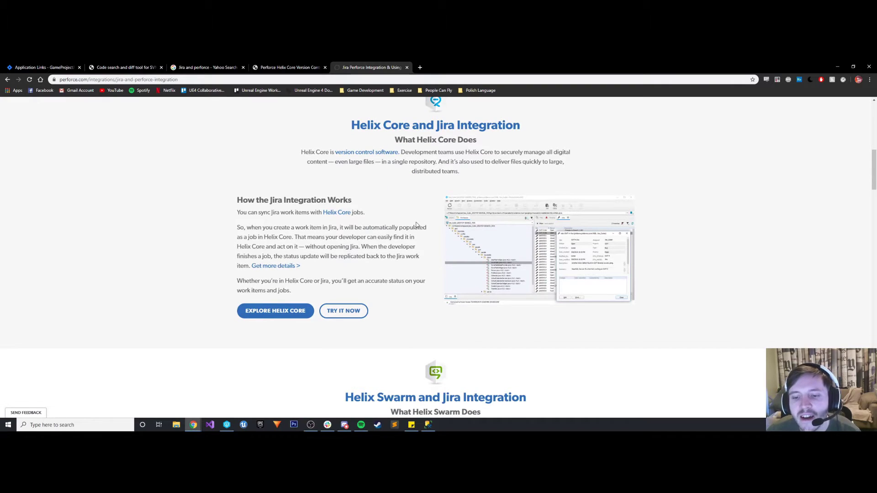
pyautogui.scroll(-2, 416, 225)
pyautogui.click(226, 425)
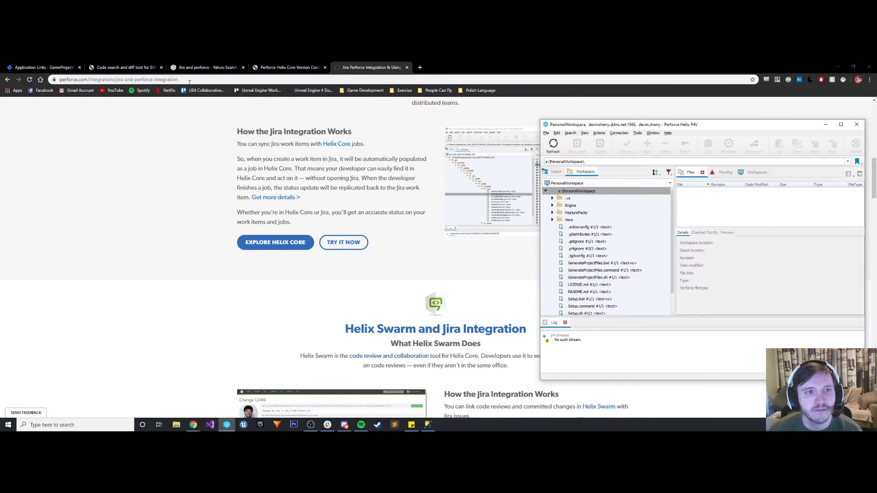
# Move the P4V window left and look through the workspace root's context menu and menu bar.
pyautogui.moveTo(662, 124); pyautogui.dragTo(485, 112)
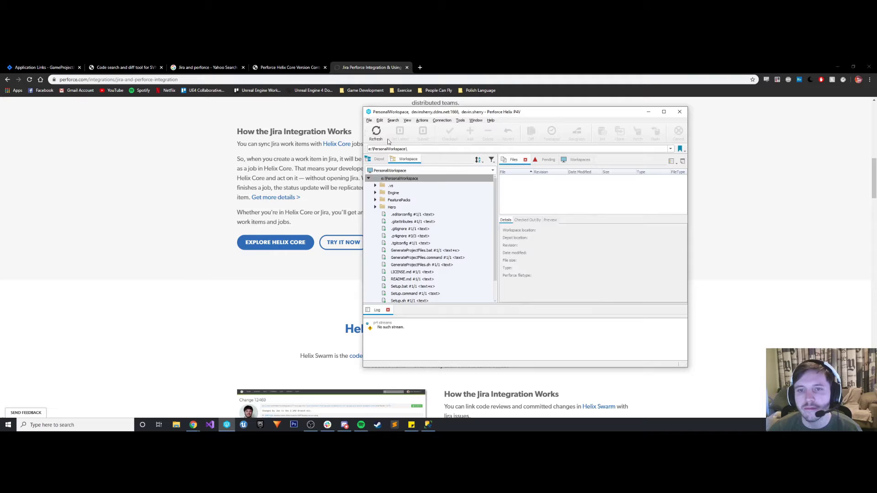
pyautogui.rightClick(389, 182)
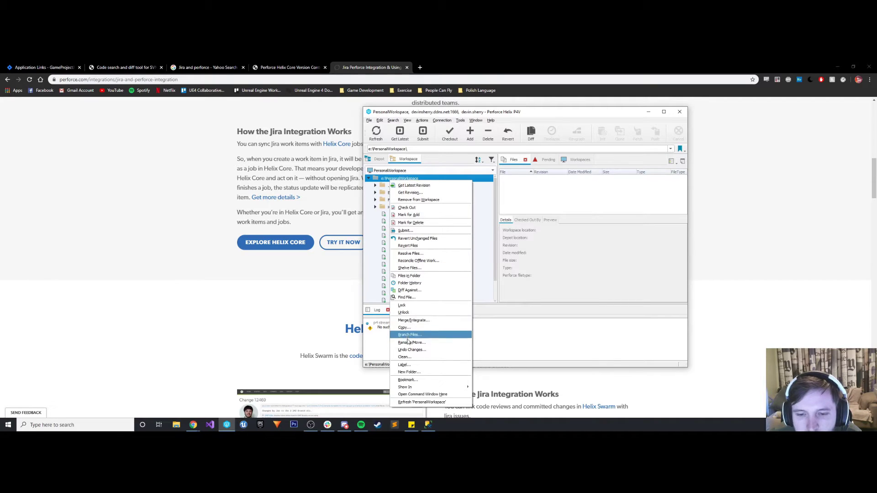
pyautogui.click(425, 121)
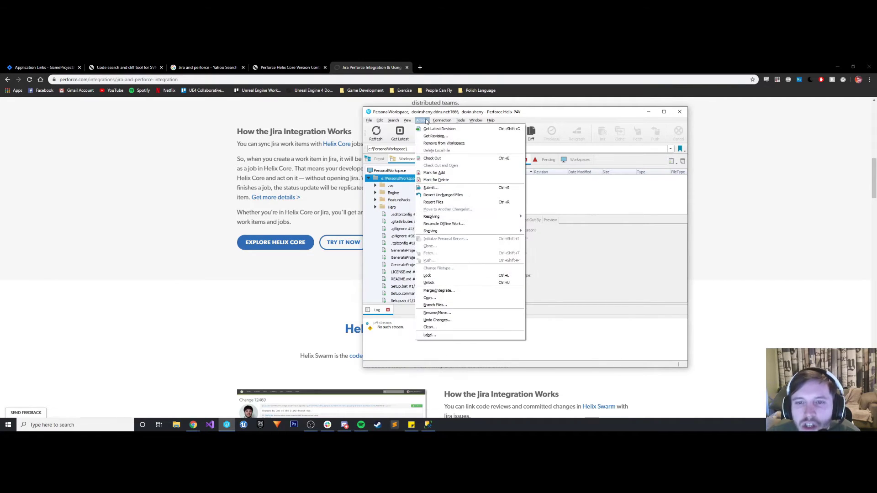
pyautogui.moveTo(446, 123)
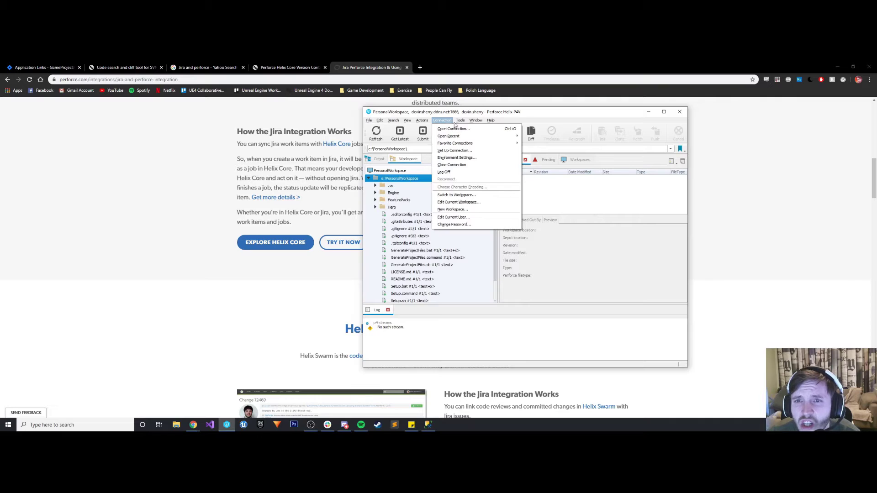
pyautogui.moveTo(467, 121)
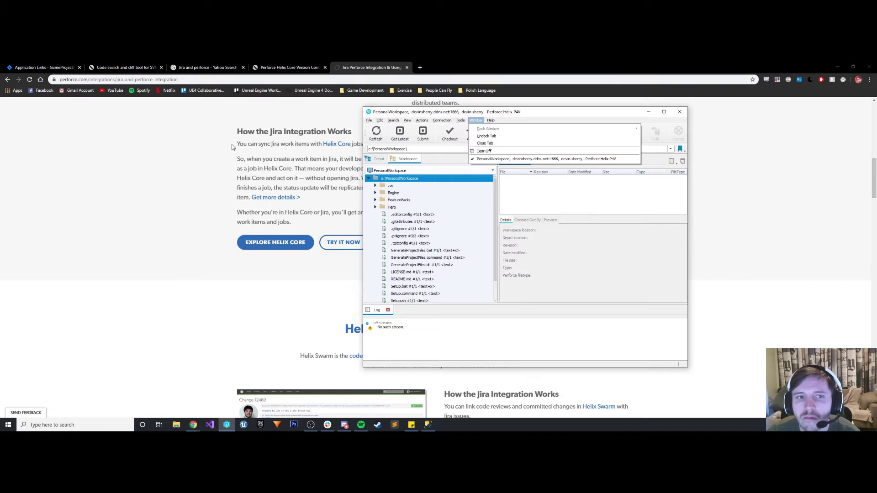
# Search Google for the 'Helix Core and Jira Integration' heading.
pyautogui.click(424, 68)
pyautogui.scroll(4, 316, 215)
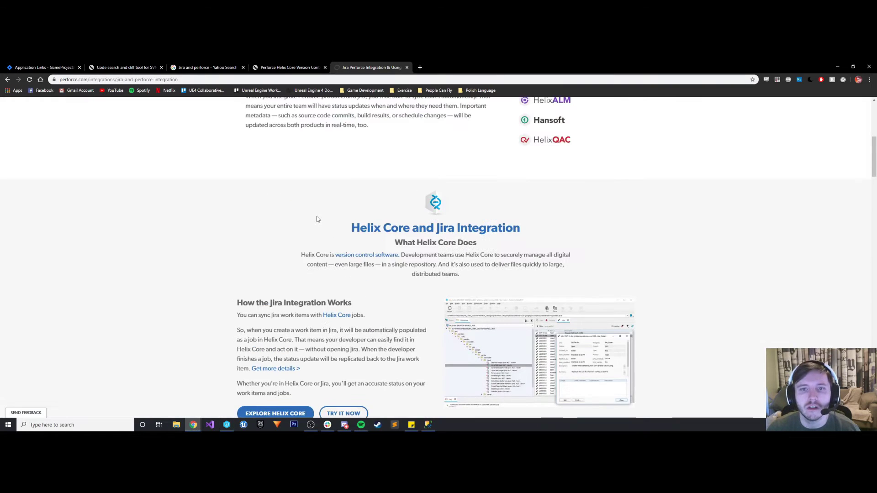
pyautogui.moveTo(350, 228); pyautogui.dragTo(520, 229)
pyautogui.hotkey('ctrl', 'c')
pyautogui.click(423, 68)
pyautogui.hotkey('ctrl', 'v')
pyautogui.press('Return')
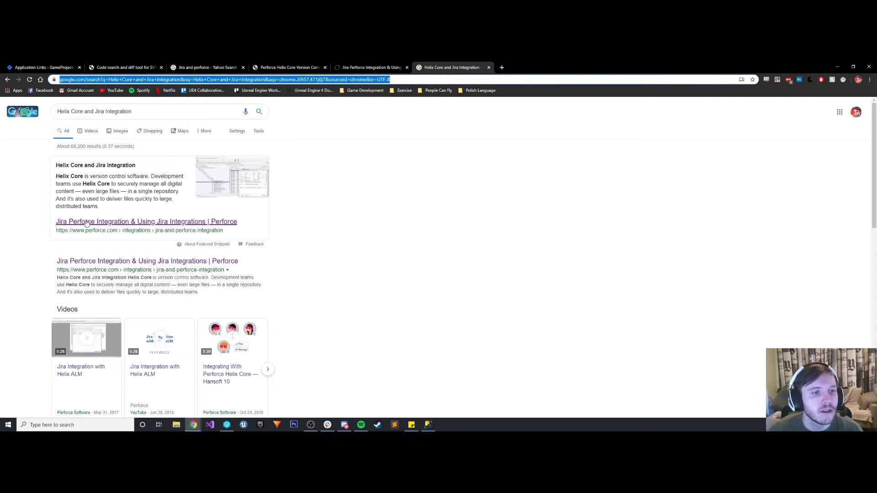
# Open the 'Create a Perforce Job when creating a JIRA issue' result in a new tab.
pyautogui.scroll(-3, 89, 233)
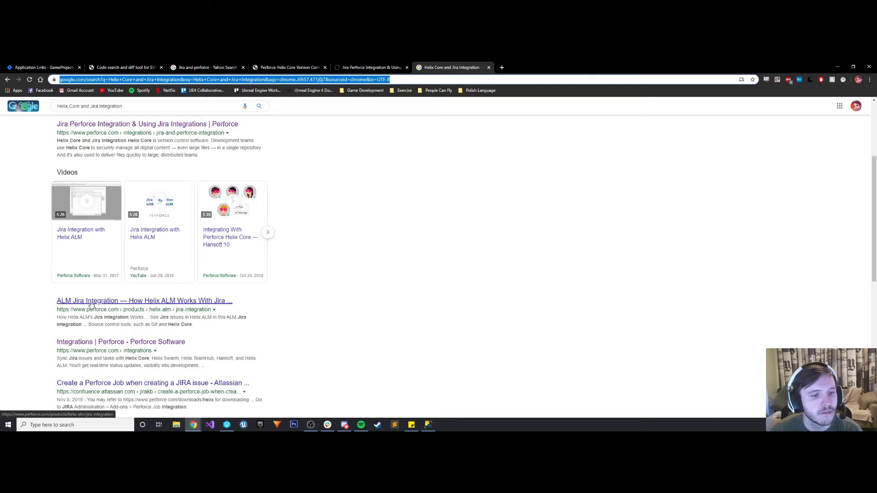
pyautogui.scroll(-1, 90, 304)
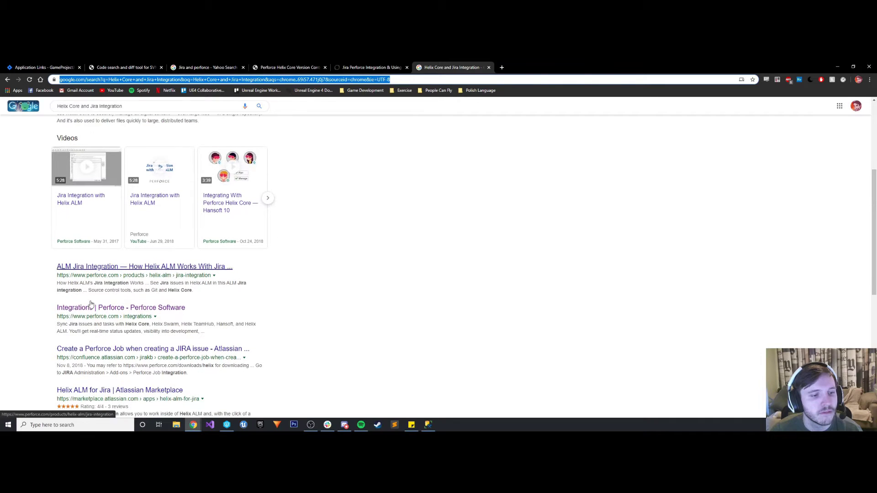
pyautogui.click(102, 351)
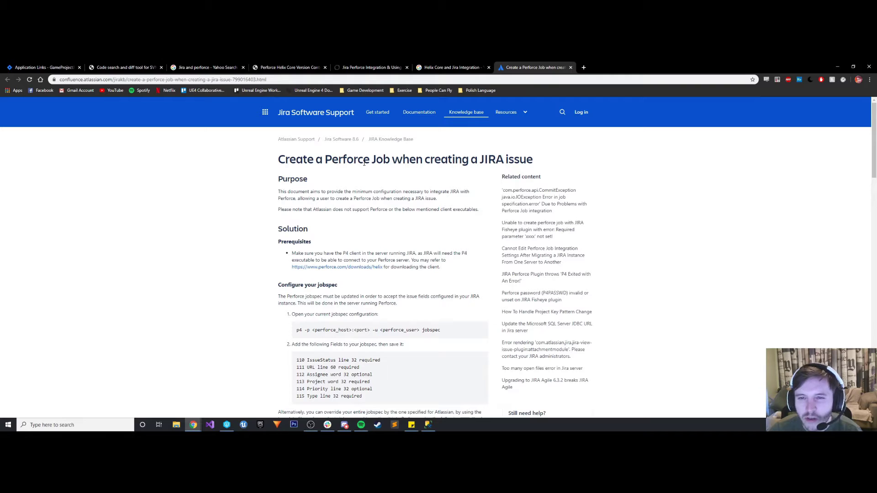
# Read through the Atlassian article, then return to the Helix Core and Jira Integration results tab.
pyautogui.scroll(-5, 339, 164)
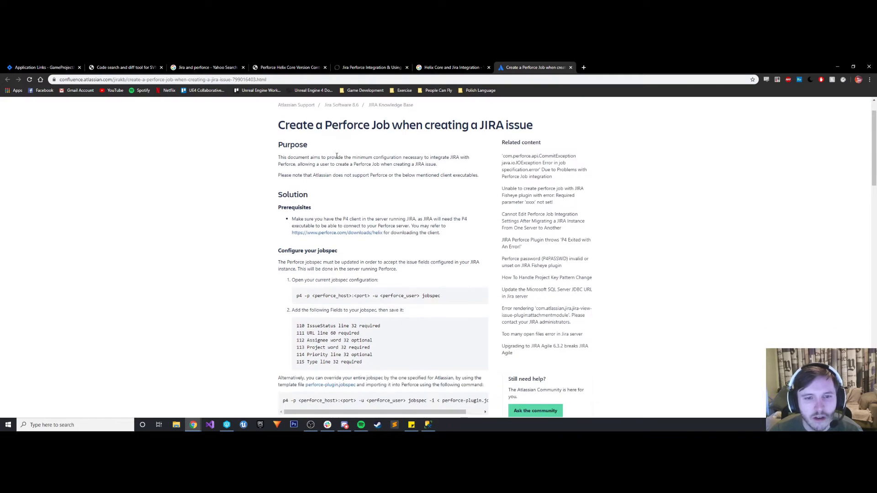
pyautogui.scroll(-8, 335, 156)
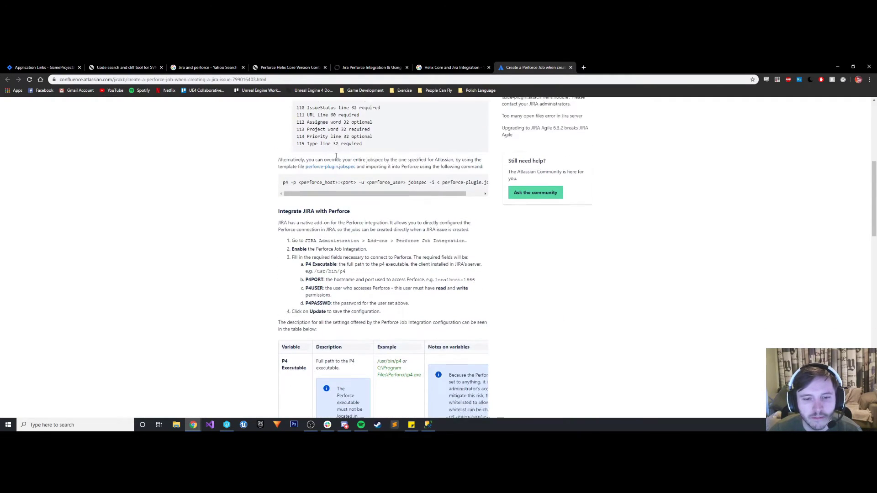
pyautogui.scroll(-9, 335, 156)
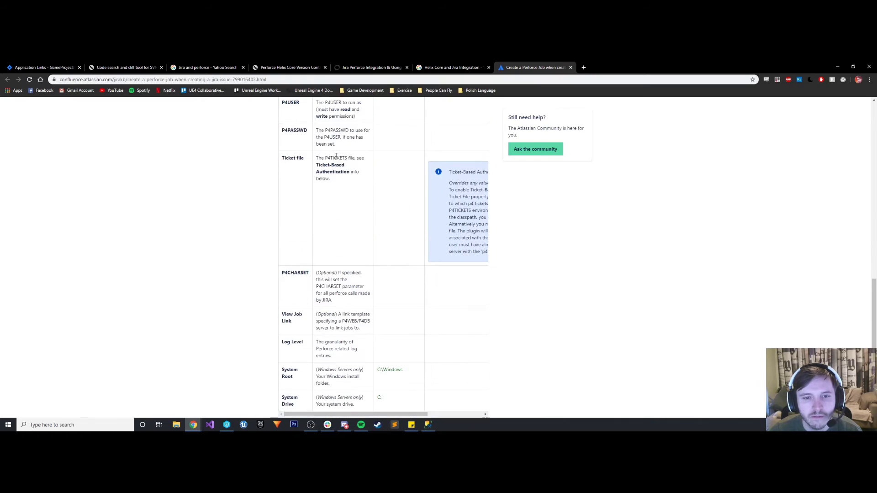
pyautogui.scroll(-1, 336, 156)
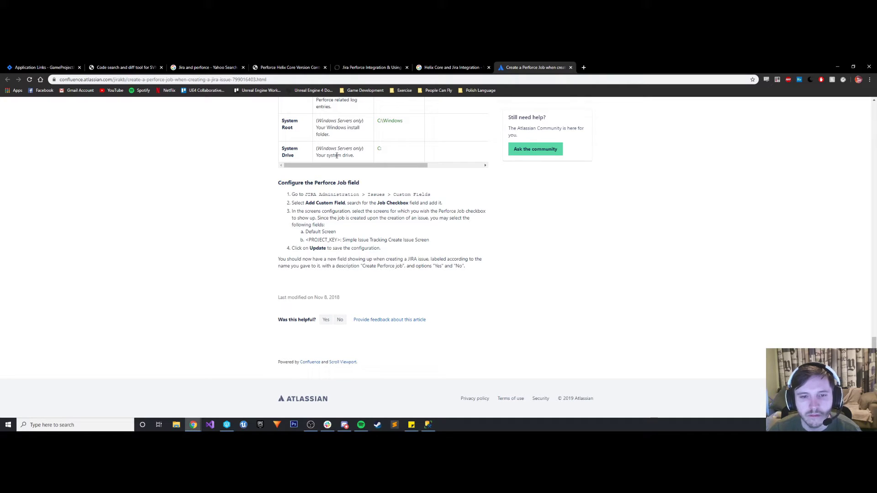
pyautogui.scroll(5, 338, 157)
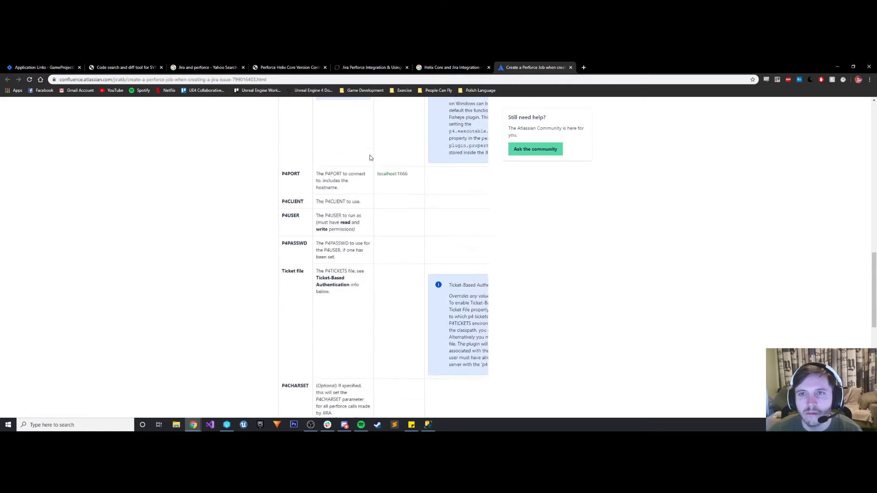
pyautogui.click(476, 65)
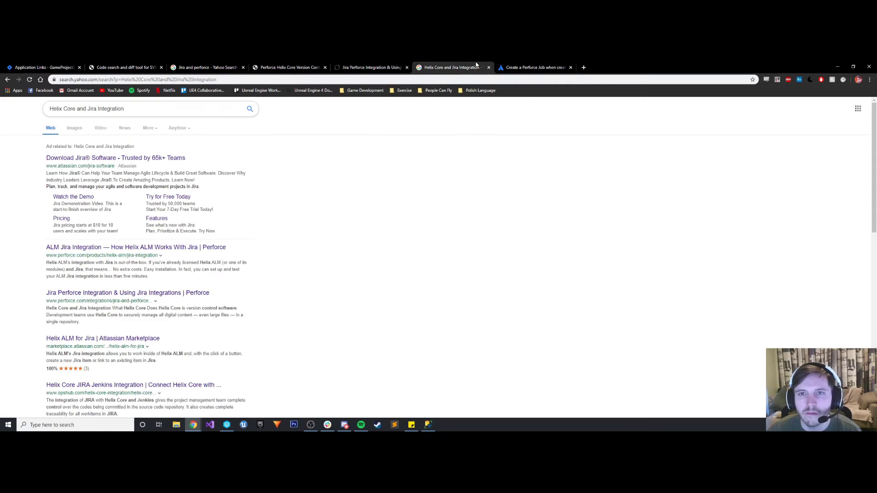
# Replace the query with a search for 'Connect P4V to Jira'.
pyautogui.click(139, 110)
pyautogui.hotkey('ctrl', 'a')
pyautogui.write('Connect P3')
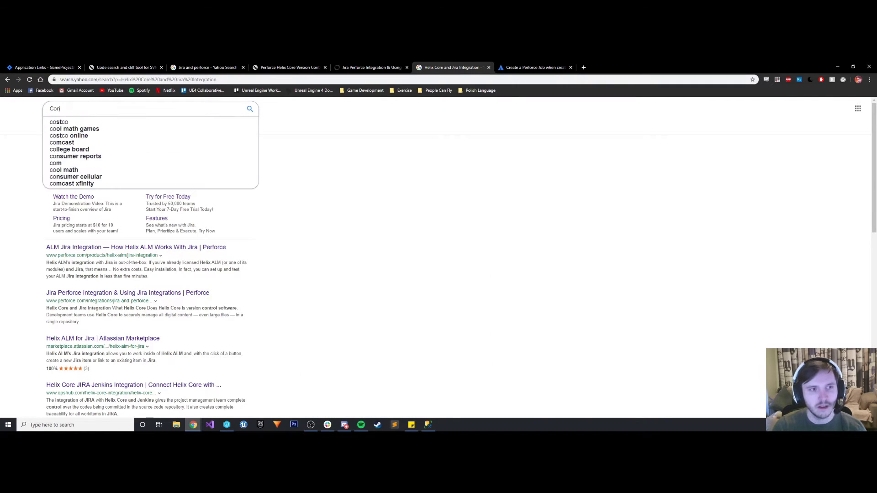
pyautogui.press('BackSpace')
pyautogui.press('BackSpace')
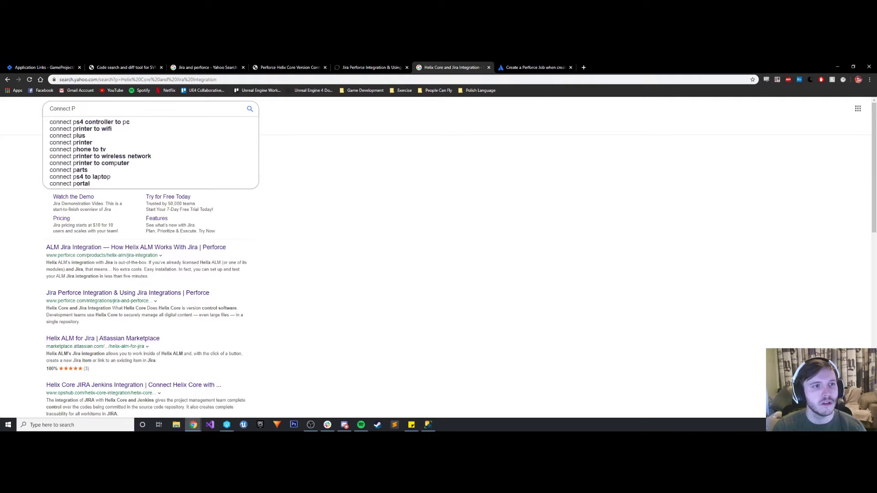
pyautogui.write('P4V to ')
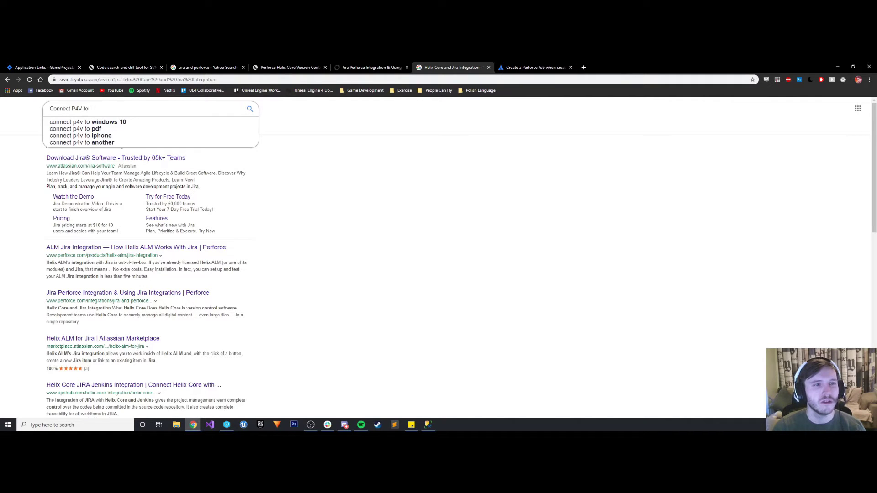
pyautogui.write('Jira')
pyautogui.press('Return')
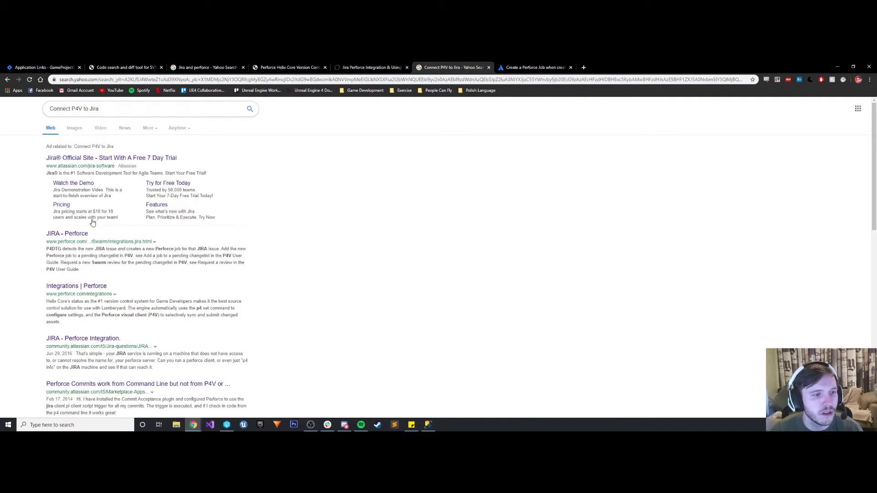
# Open the JIRA - Perforce Swarm guide result in a new tab and view it.
pyautogui.rightClick(75, 234)
pyautogui.click(94, 238)
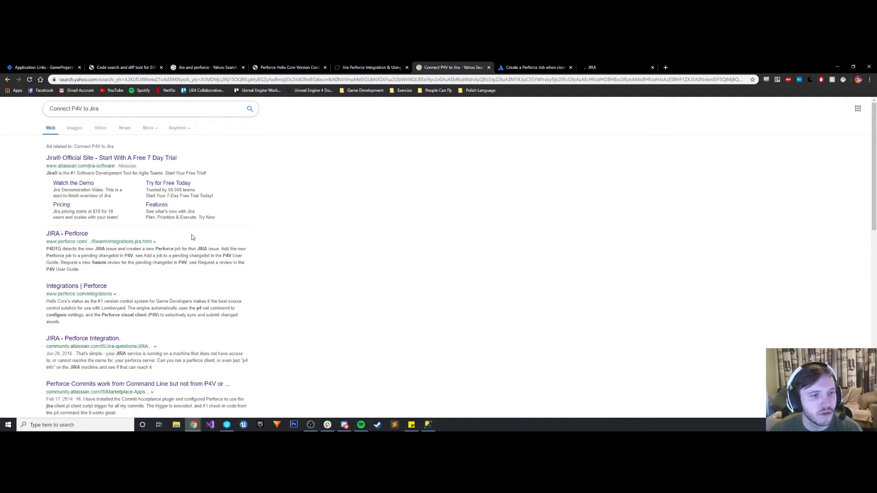
pyautogui.click(607, 67)
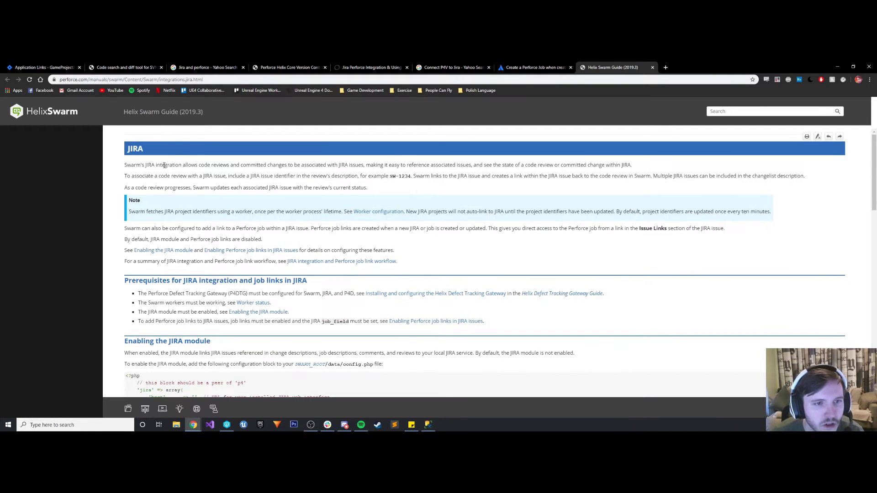
# Read the JIRA prerequisites and open 'Enabling the JIRA module' in a new tab.
pyautogui.moveTo(174, 165); pyautogui.dragTo(426, 172)
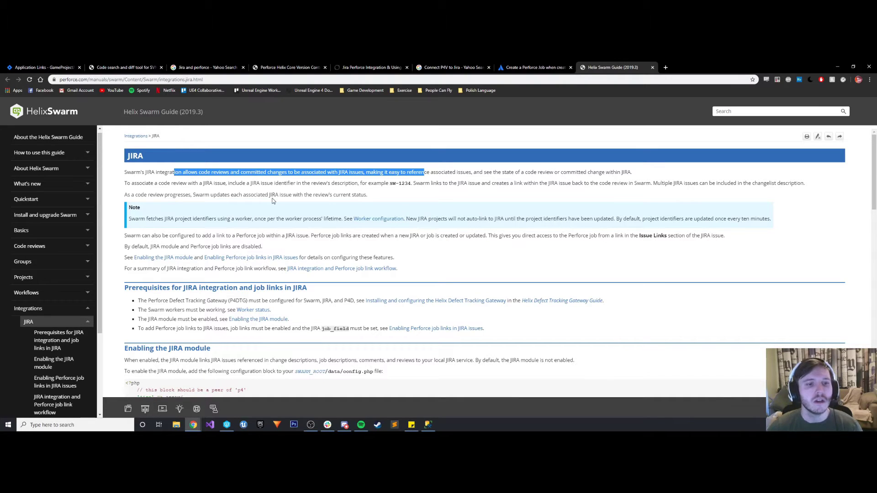
pyautogui.scroll(-2, 269, 205)
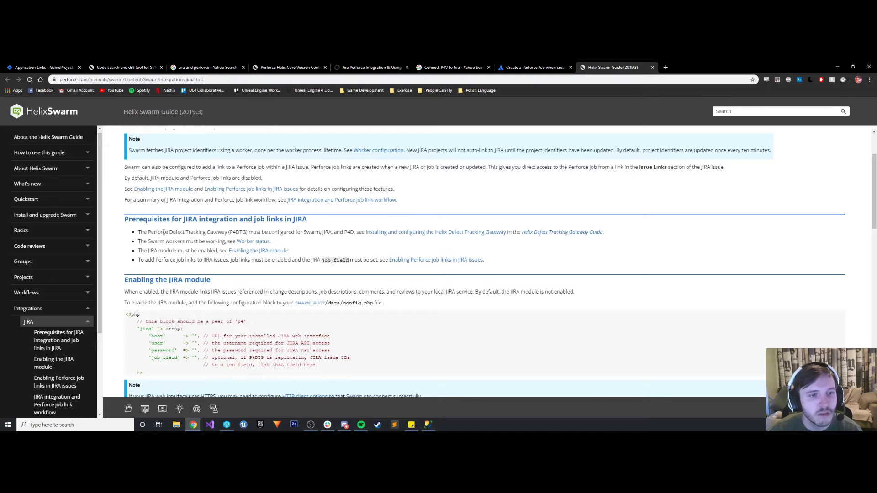
pyautogui.moveTo(163, 232); pyautogui.dragTo(332, 232)
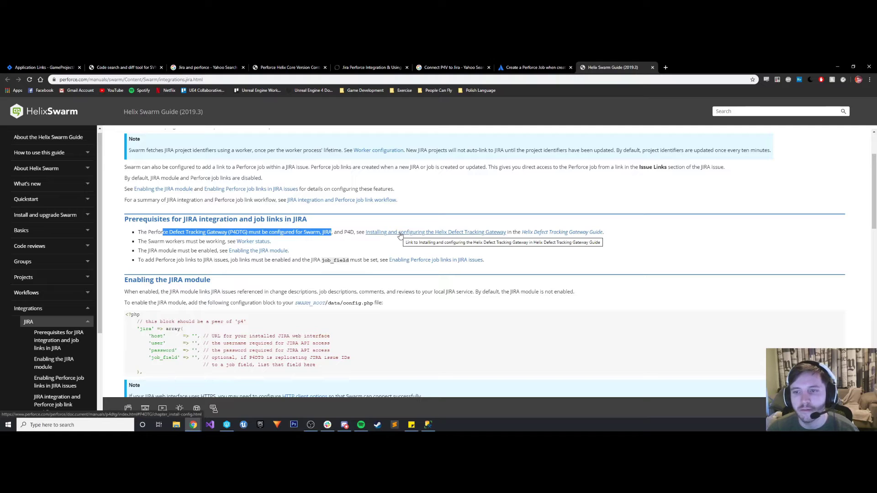
pyautogui.click(347, 250)
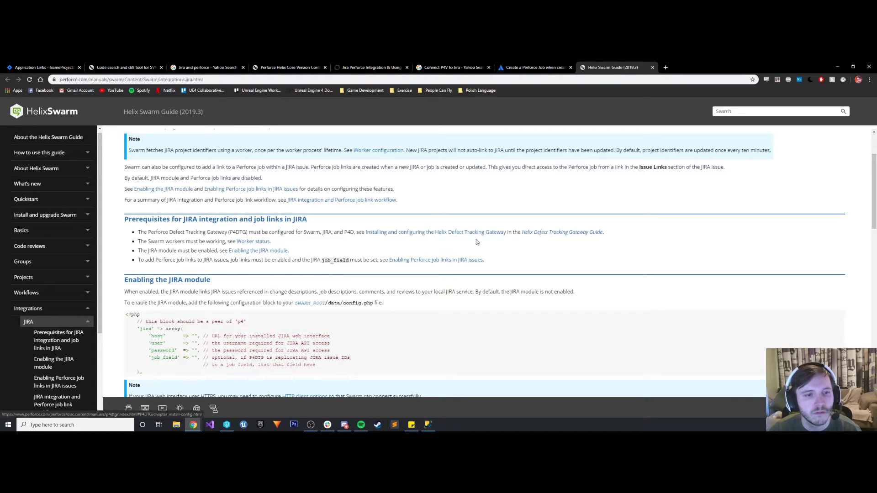
pyautogui.rightClick(255, 251)
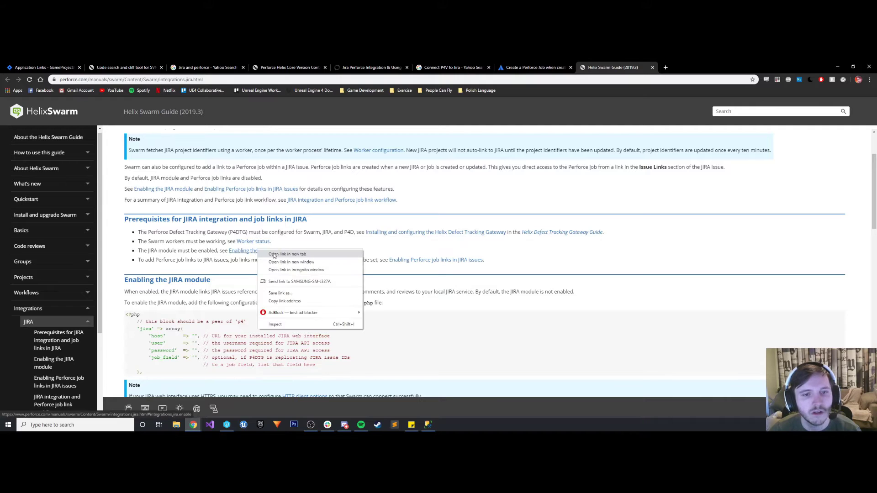
pyautogui.click(276, 254)
pyautogui.click(716, 65)
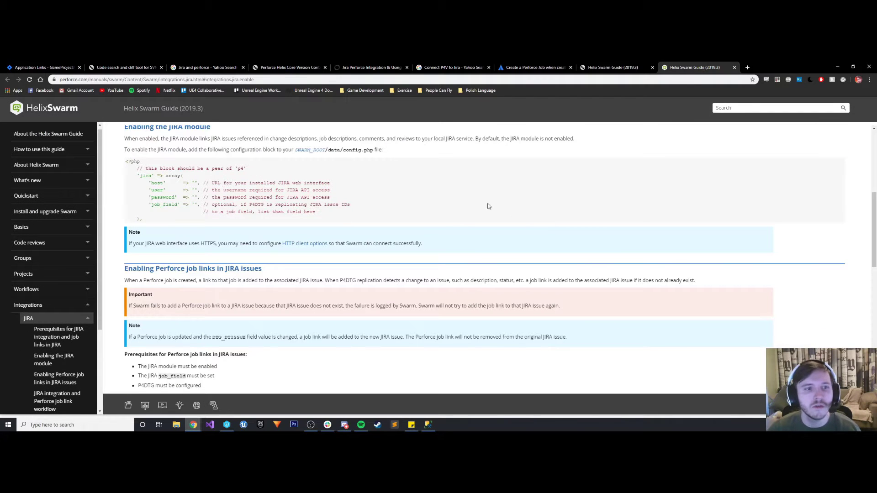
# Open the SWARM_ROOT link in a new tab and switch to it.
pyautogui.scroll(1, 313, 274)
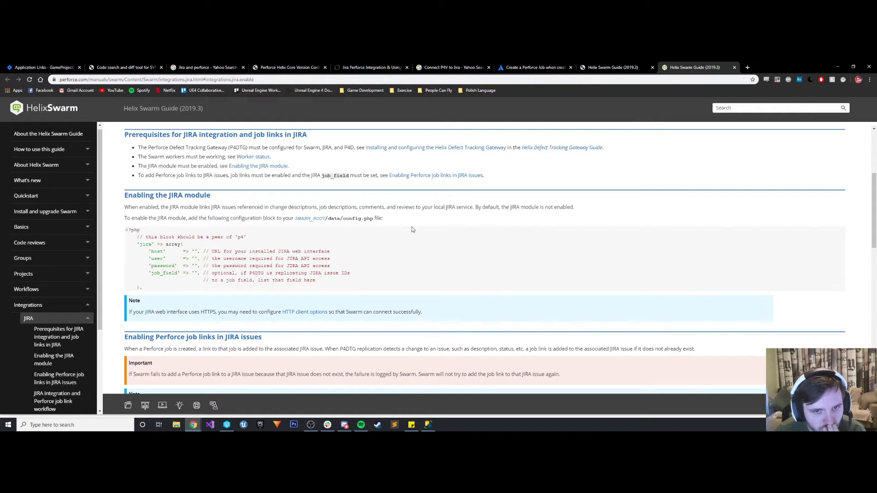
pyautogui.rightClick(316, 220)
pyautogui.click(342, 225)
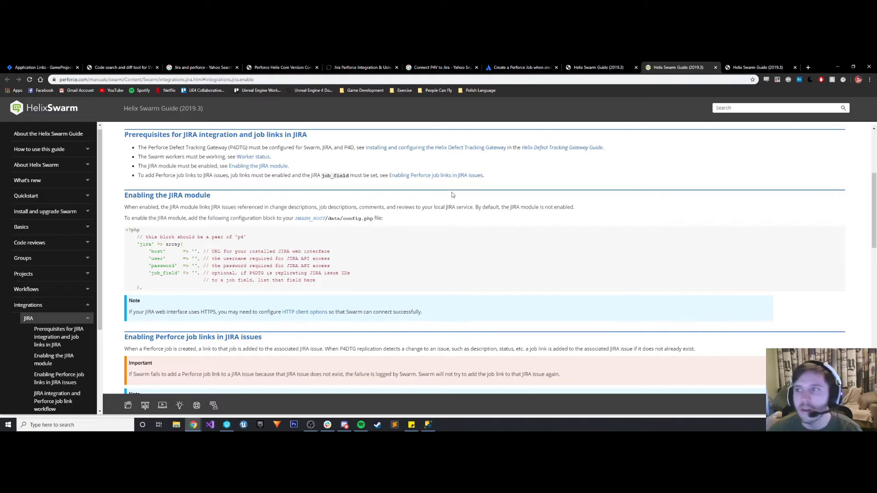
pyautogui.hotkey('ctrl', 'Tab')
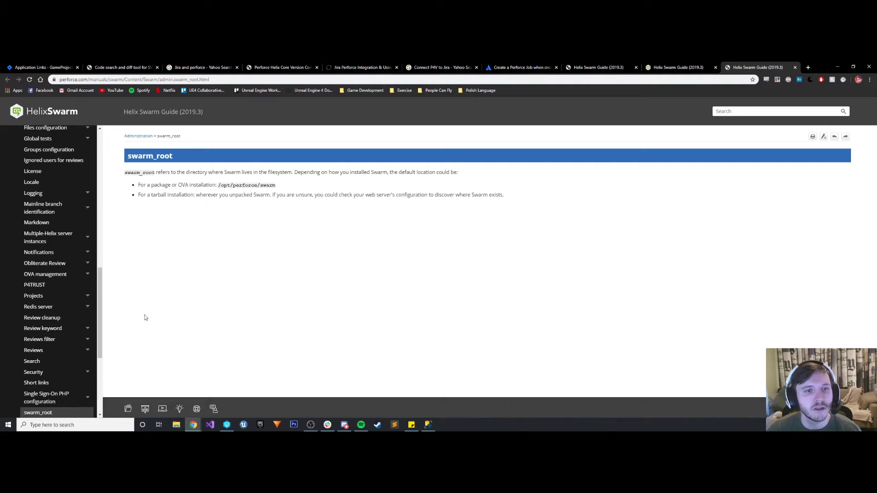
# Search Windows for 'swarm', then dismiss the results.
pyautogui.click(116, 425)
pyautogui.write('swam')
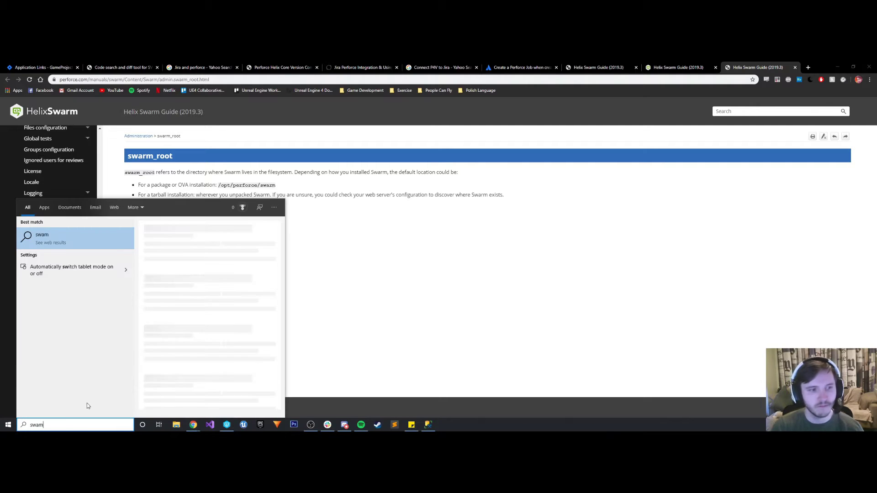
pyautogui.press('BackSpace')
pyautogui.write('rm')
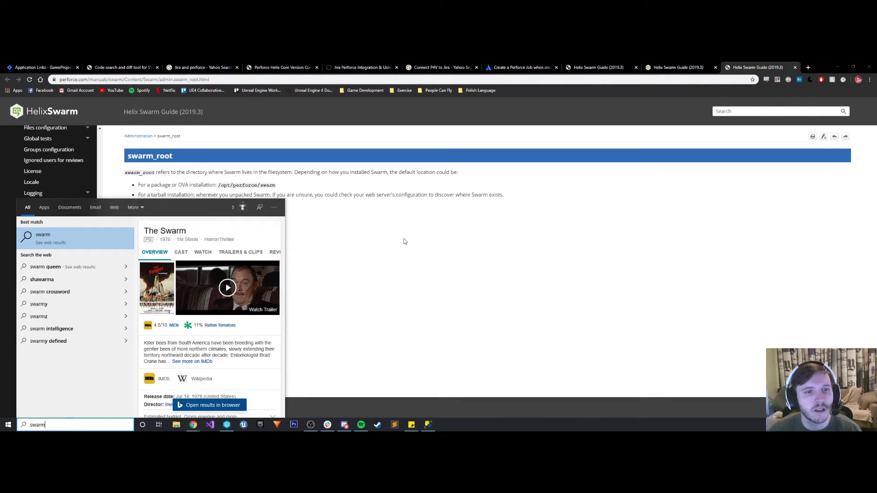
pyautogui.click(387, 246)
# Search Windows for 'perforce' and open the P4V result's file location.
pyautogui.click(73, 424)
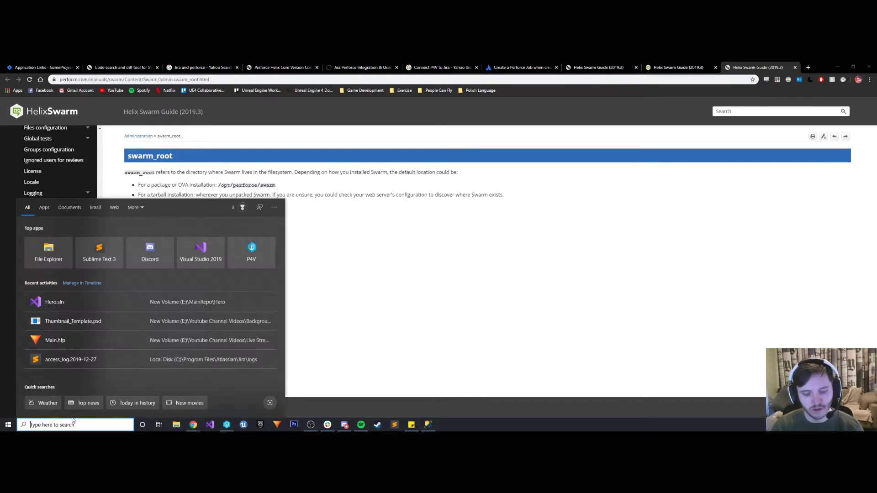
pyautogui.write('perforce')
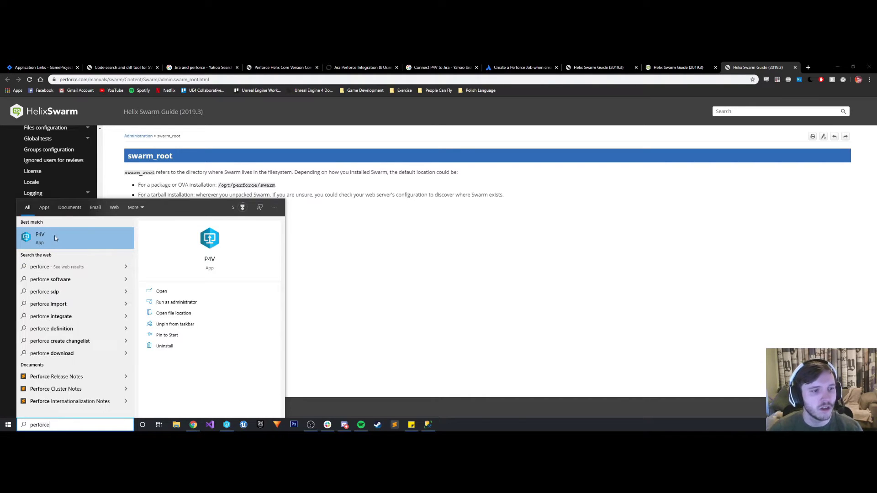
pyautogui.rightClick(43, 237)
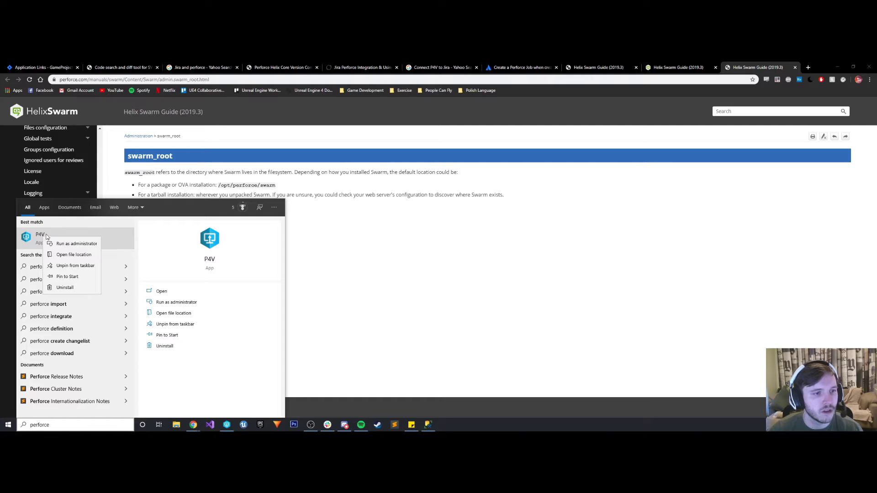
pyautogui.click(73, 254)
pyautogui.rightClick(342, 204)
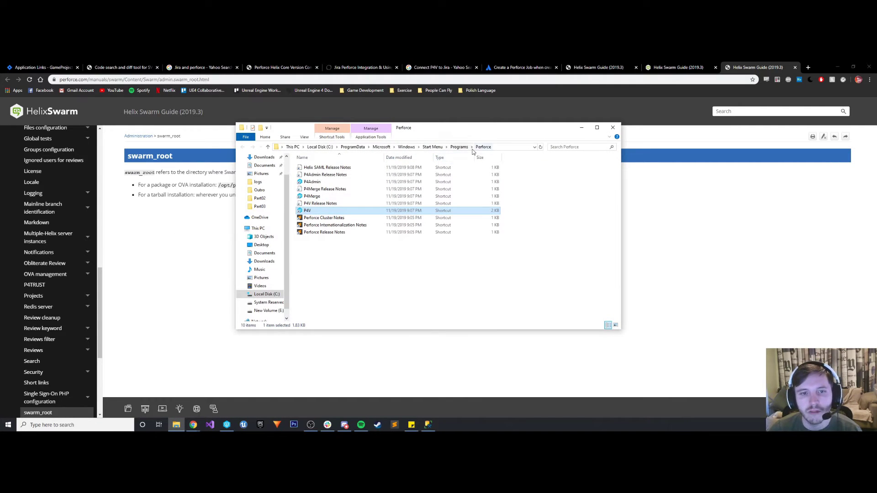
# Navigate File Explorer to C:\Program Files\Perforce.
pyautogui.click(459, 147)
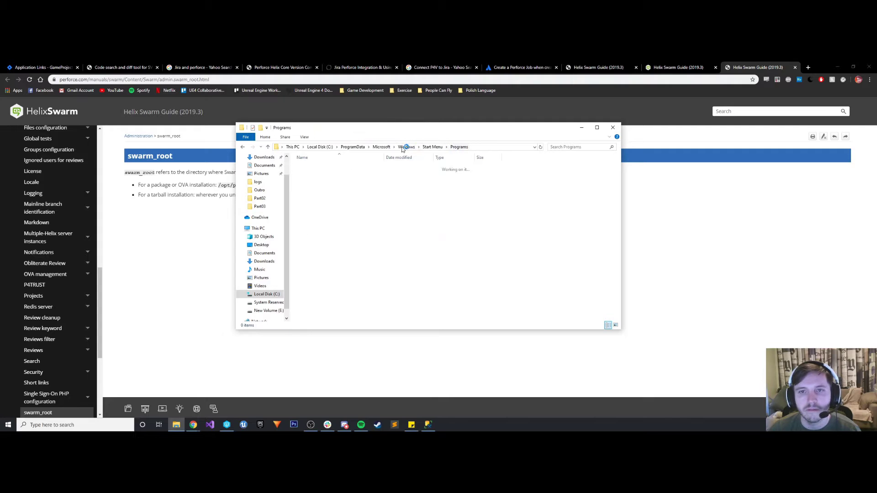
pyautogui.click(320, 147)
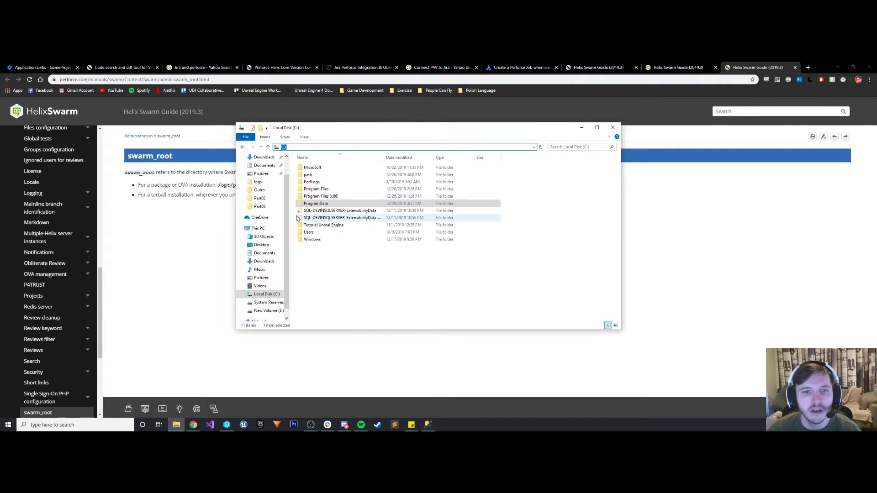
pyautogui.click(329, 195)
pyautogui.doubleClick(330, 188)
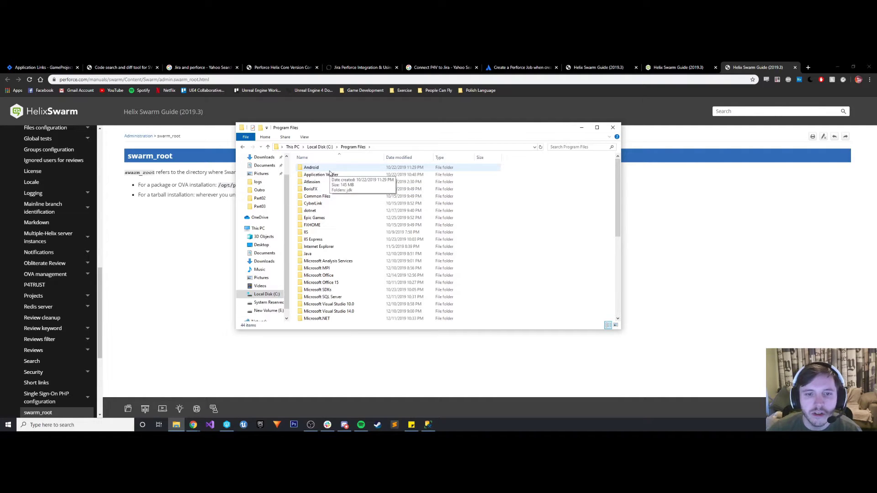
pyautogui.scroll(-3, 322, 240)
pyautogui.doubleClick(320, 297)
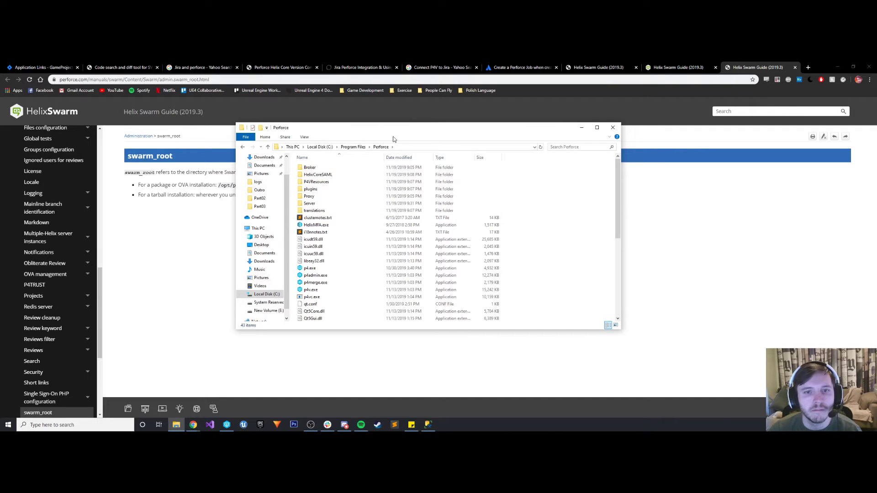
# Browse the HelixCoreSAML, Server, Proxy, Broker, P4VResources and plugins folders, then return to the JIRA guide.
pyautogui.moveTo(566, 128); pyautogui.dragTo(773, 129)
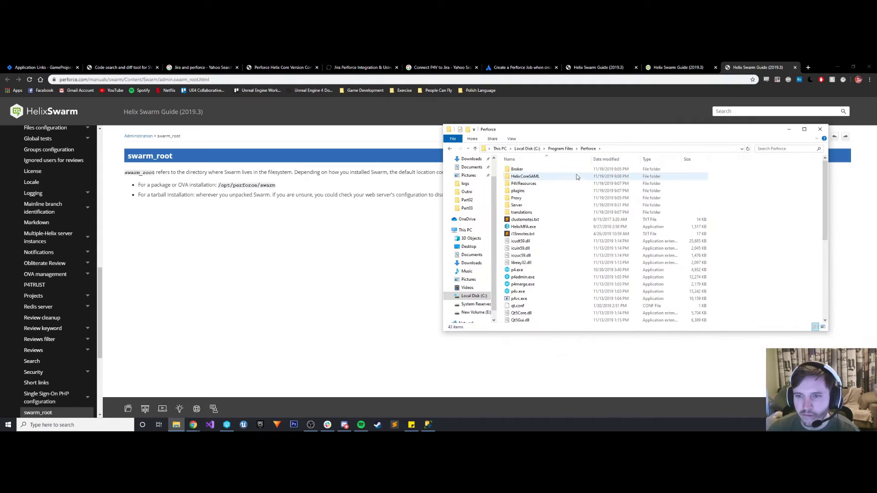
pyautogui.doubleClick(529, 176)
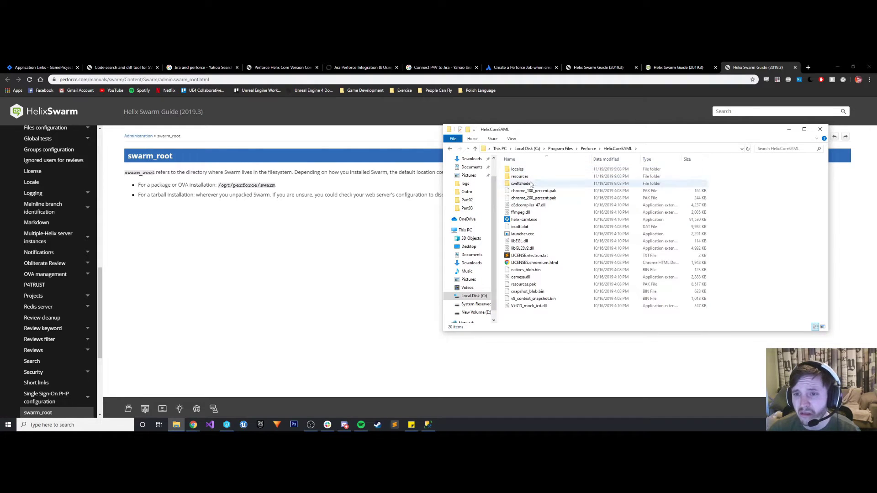
pyautogui.click(589, 149)
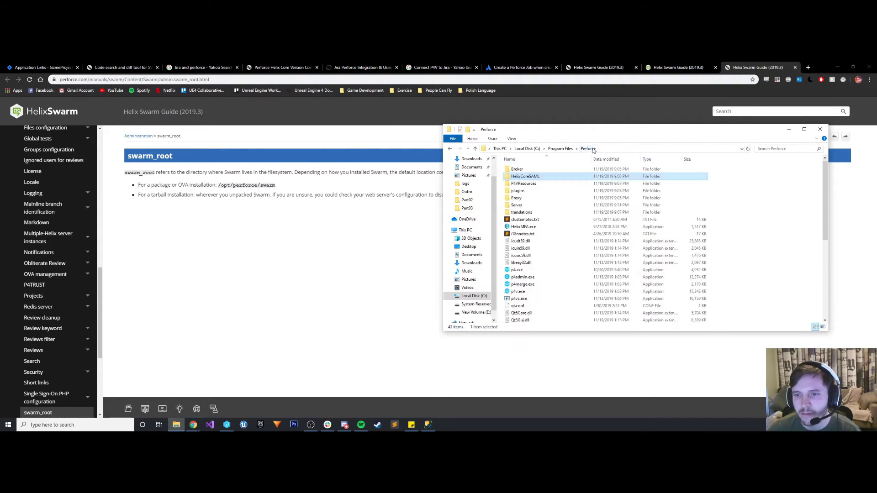
pyautogui.doubleClick(523, 205)
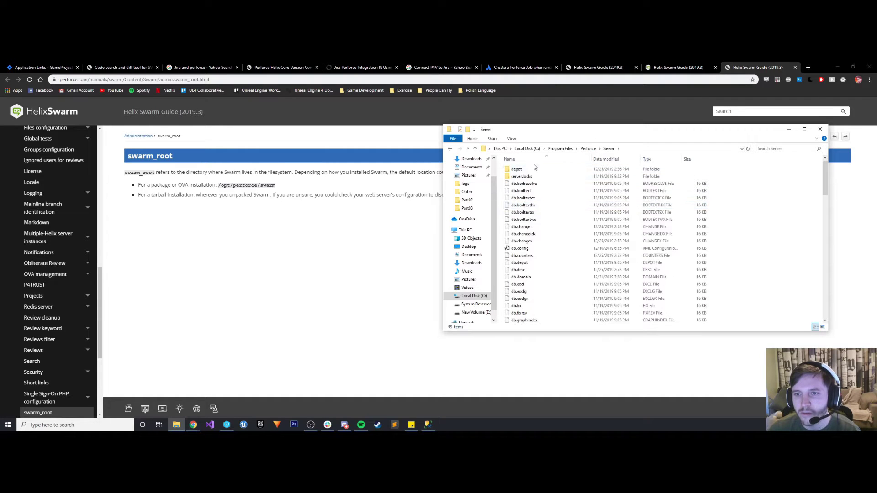
pyautogui.click(588, 149)
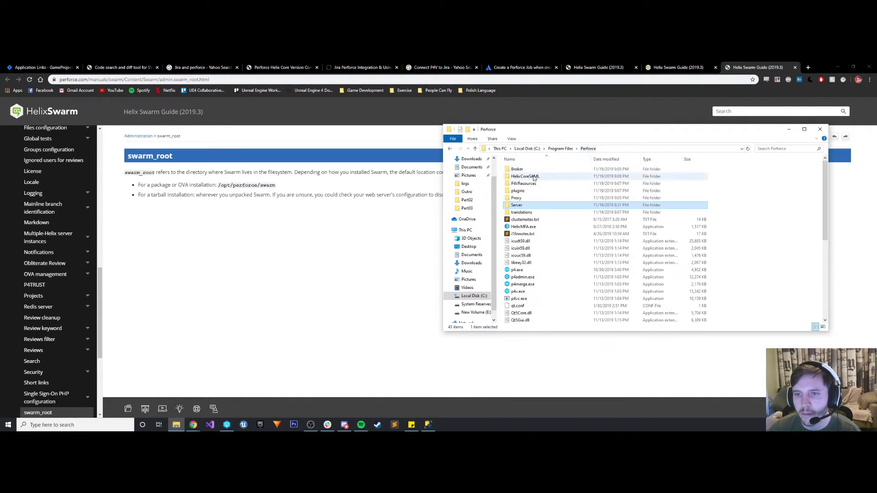
pyautogui.doubleClick(522, 198)
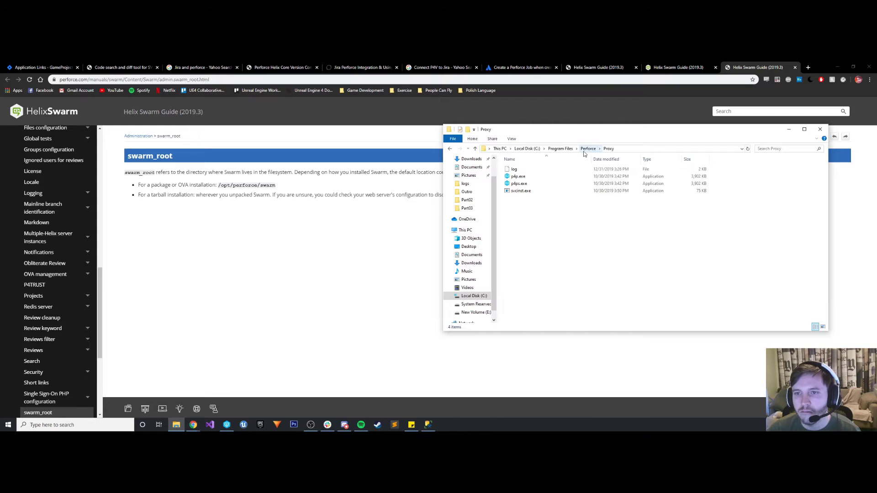
pyautogui.click(587, 149)
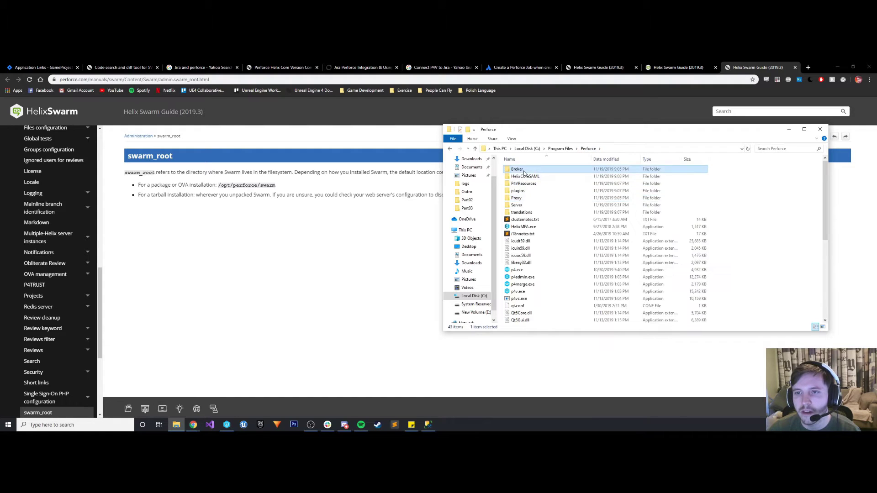
pyautogui.doubleClick(520, 169)
pyautogui.click(588, 149)
pyautogui.doubleClick(524, 177)
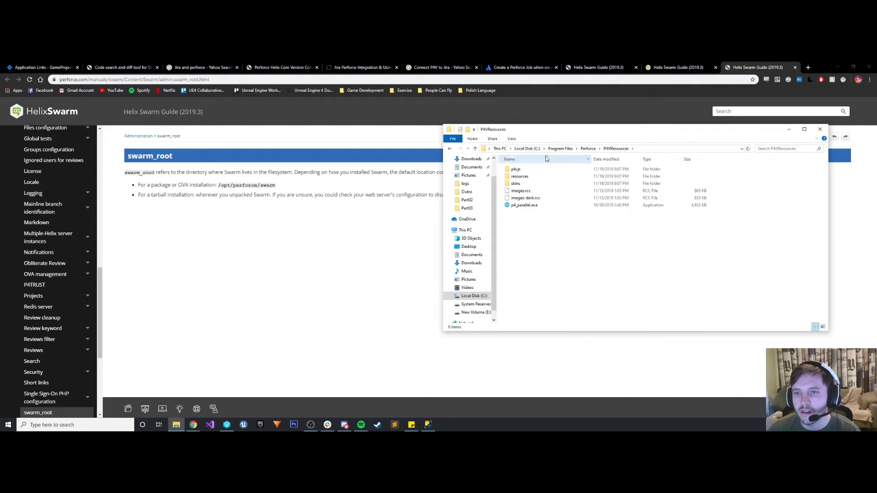
pyautogui.click(587, 149)
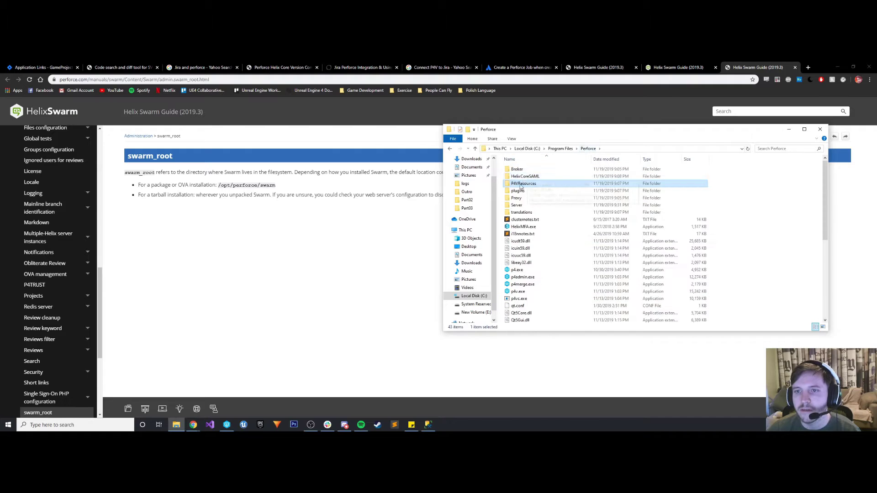
pyautogui.doubleClick(518, 191)
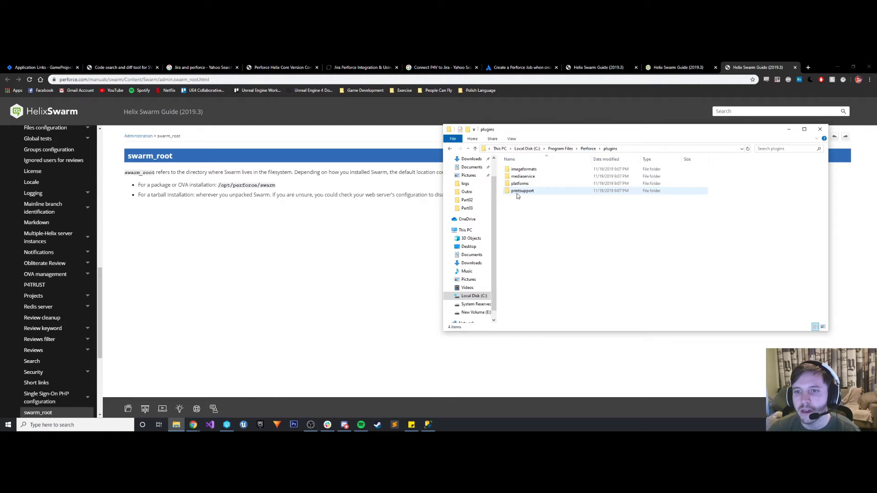
pyautogui.click(588, 150)
pyautogui.click(788, 129)
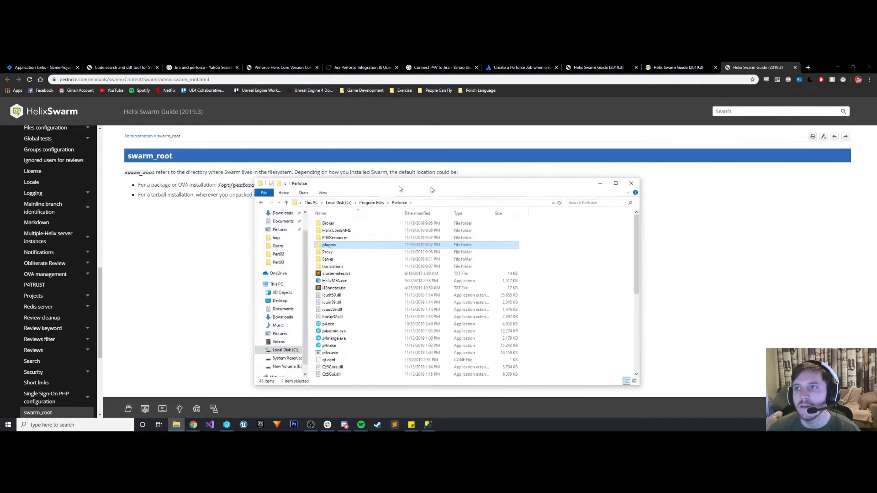
pyautogui.click(679, 67)
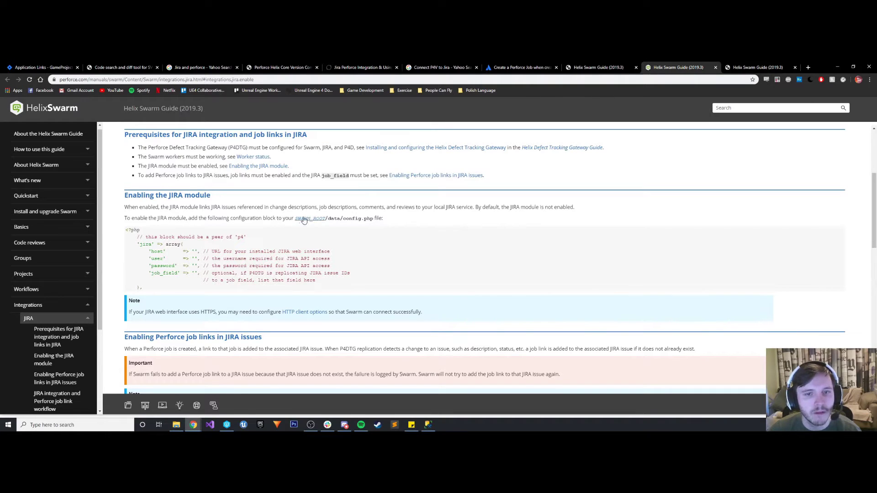
# Search the Perforce install folder in File Explorer for config.php.
pyautogui.moveTo(373, 218); pyautogui.dragTo(350, 219)
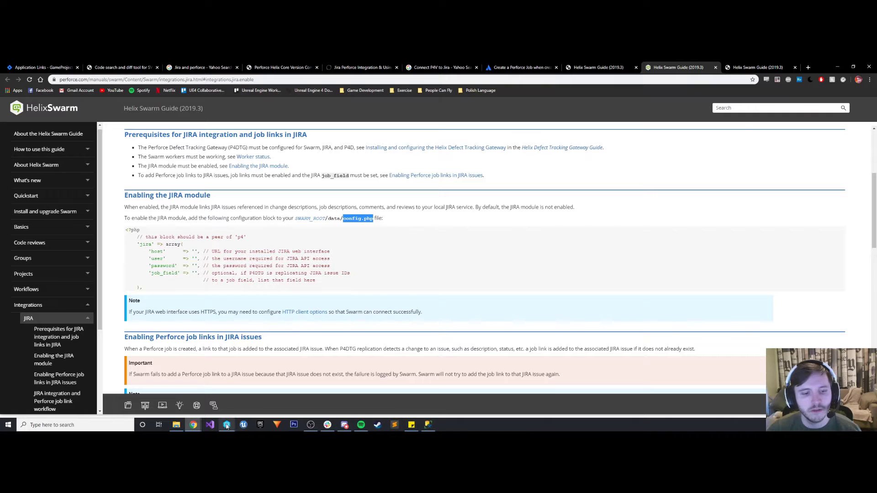
pyautogui.click(175, 424)
pyautogui.click(298, 203)
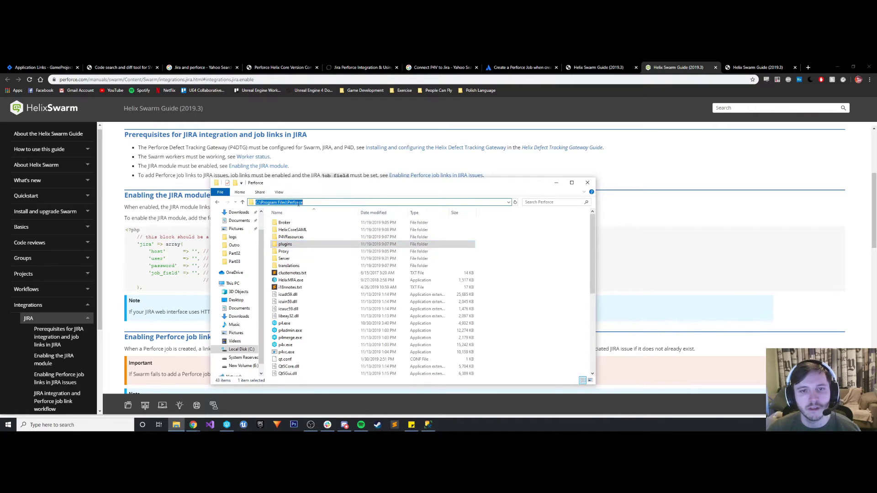
pyautogui.press('End')
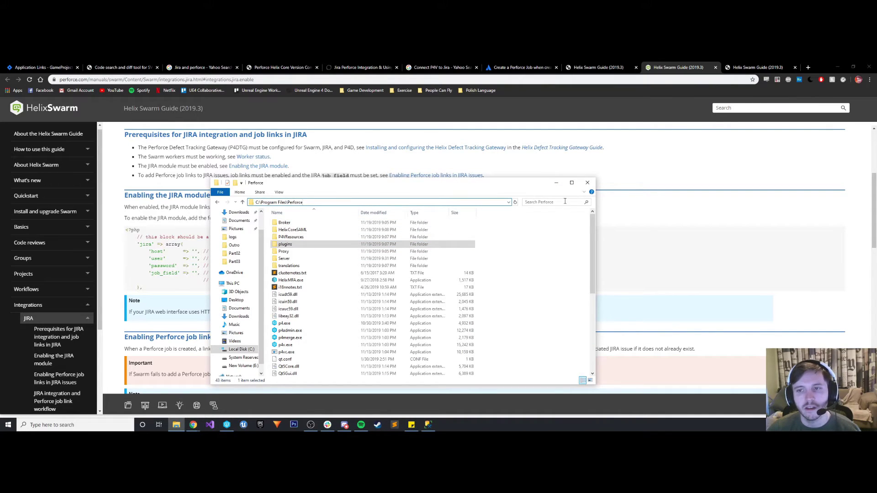
pyautogui.click(565, 201)
pyautogui.write('config.php')
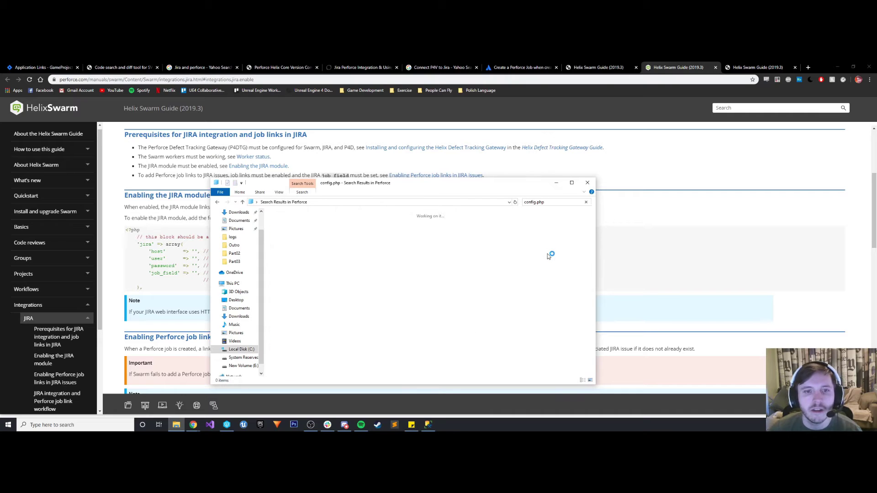
# Review the config.php search results, then switch to the swarm_root guide tab.
pyautogui.moveTo(327, 188); pyautogui.dragTo(581, 151)
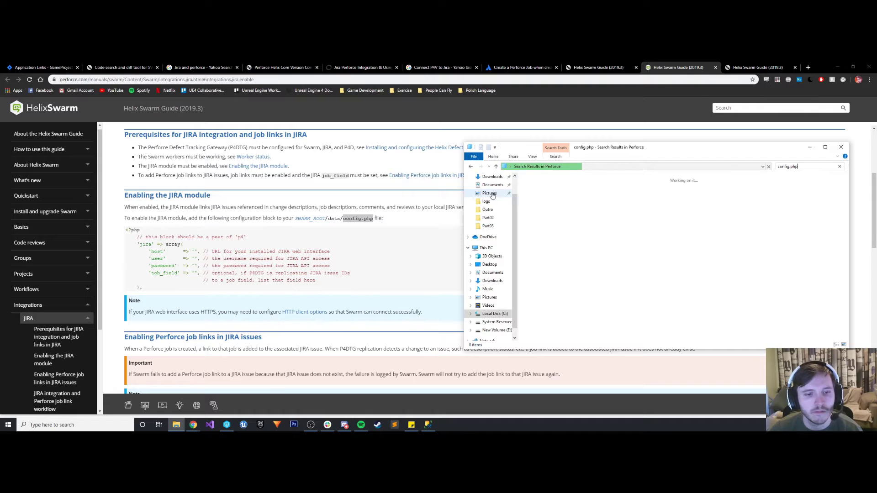
pyautogui.scroll(-2, 296, 251)
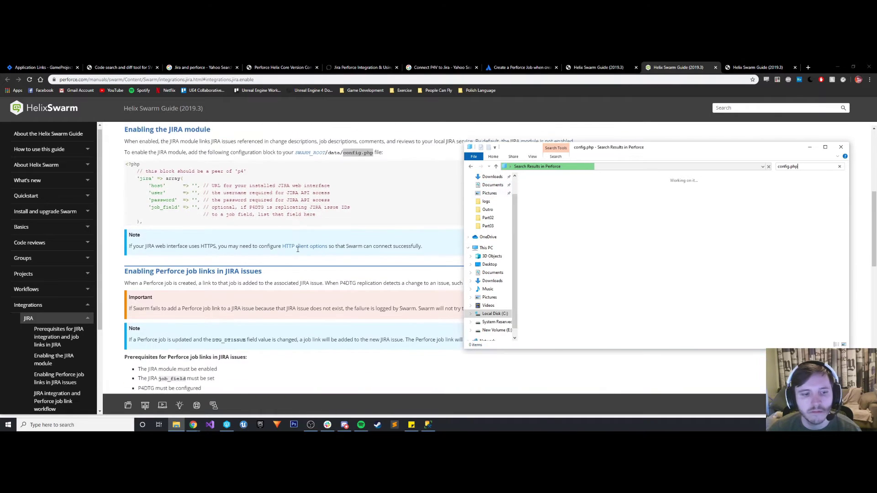
pyautogui.scroll(-1, 296, 251)
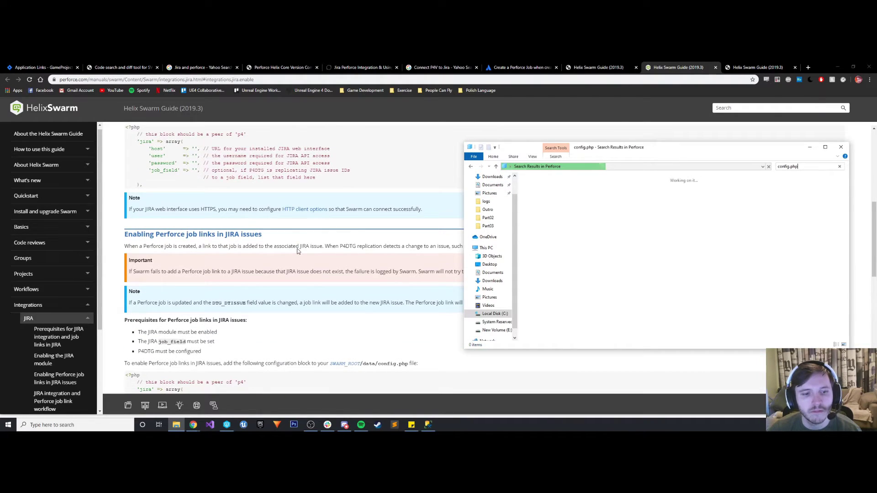
pyautogui.scroll(1, 298, 247)
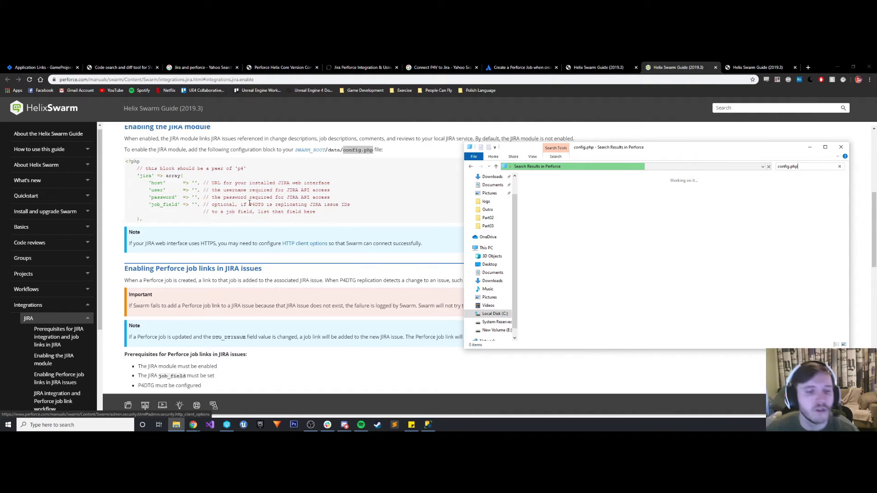
pyautogui.scroll(-7, 267, 237)
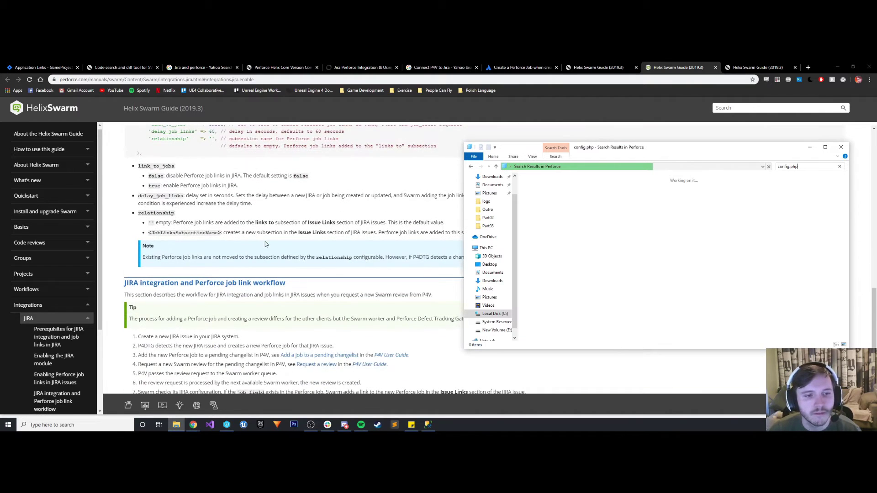
pyautogui.scroll(4, 332, 270)
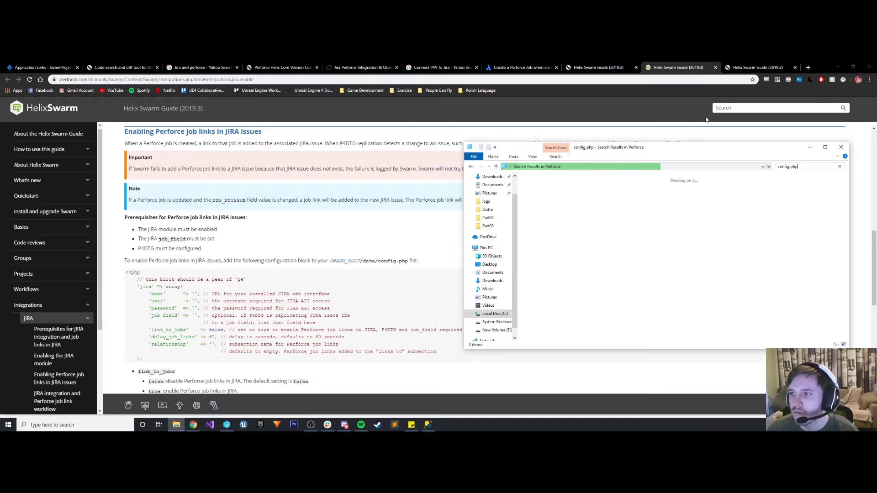
pyautogui.moveTo(649, 144); pyautogui.dragTo(646, 122)
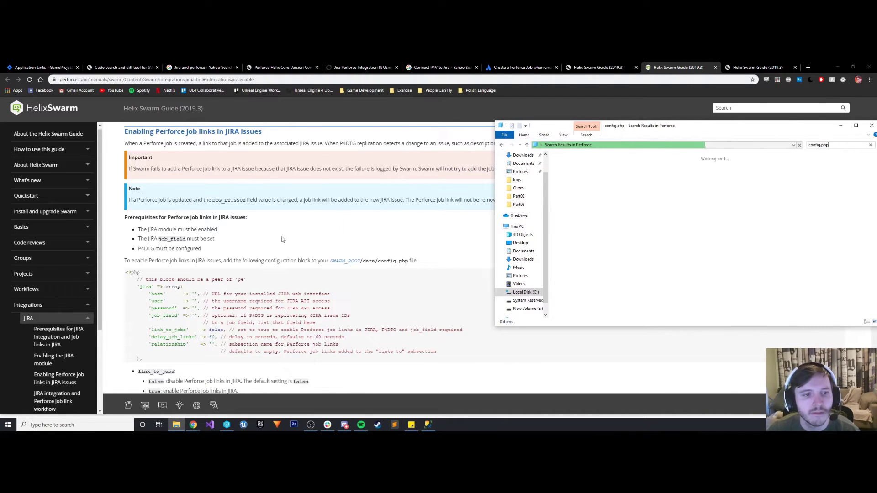
pyautogui.scroll(3, 267, 249)
pyautogui.scroll(2, 267, 249)
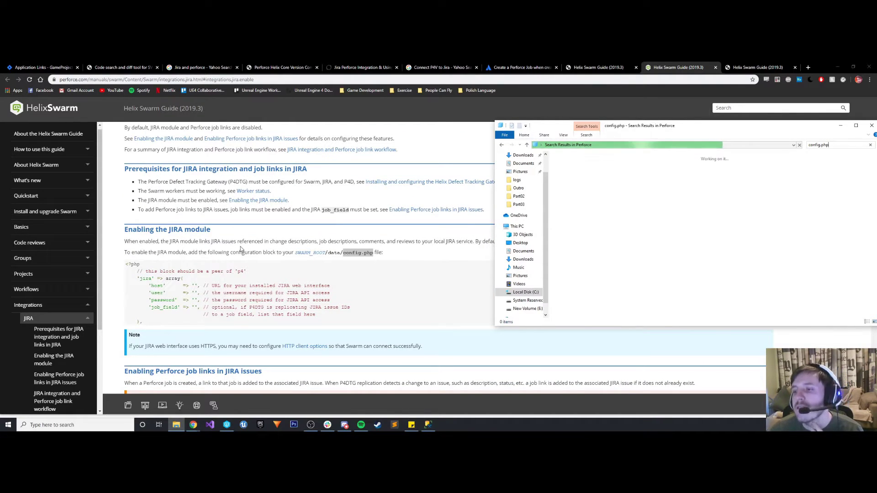
pyautogui.moveTo(655, 120); pyautogui.dragTo(355, 135)
pyautogui.click(755, 67)
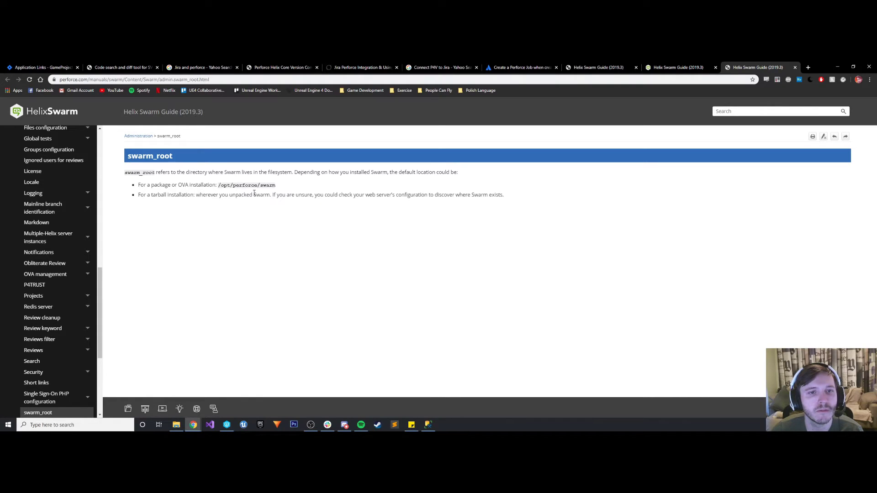
# Run a Windows search for 'helix swarm', then minimize the config.php search window.
pyautogui.click(176, 425)
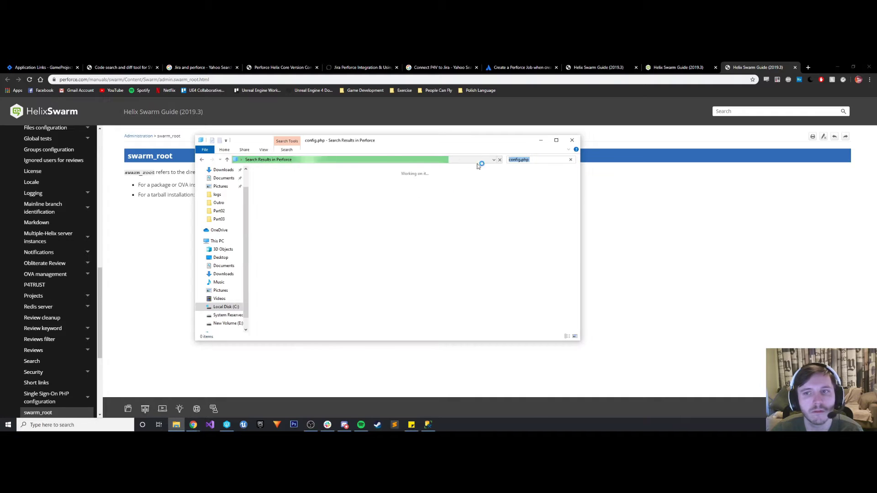
pyautogui.click(411, 359)
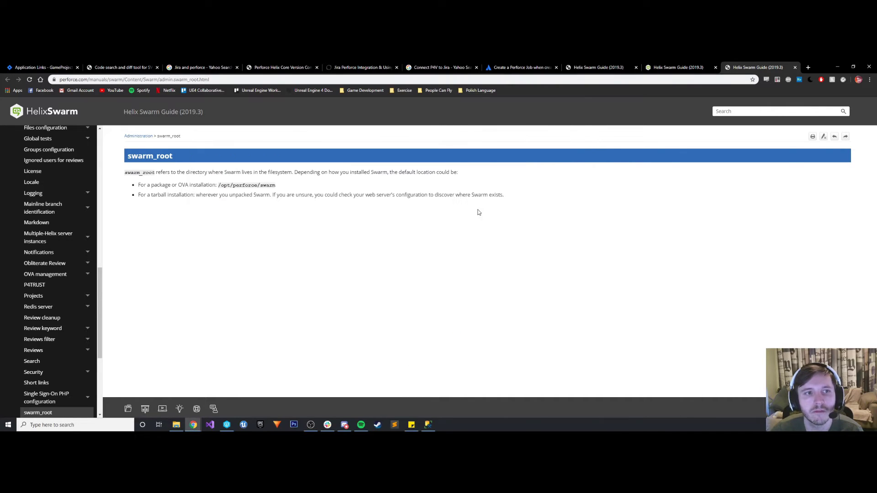
pyautogui.click(660, 68)
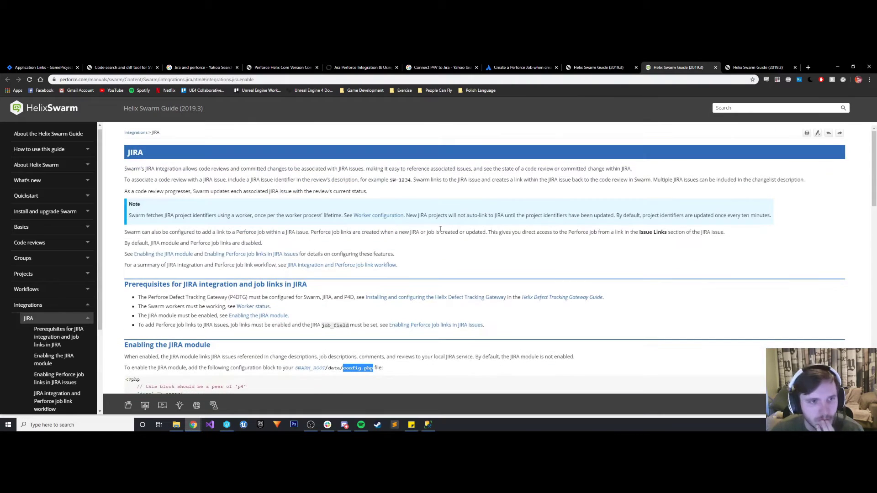
pyautogui.click(111, 425)
pyautogui.write('hel')
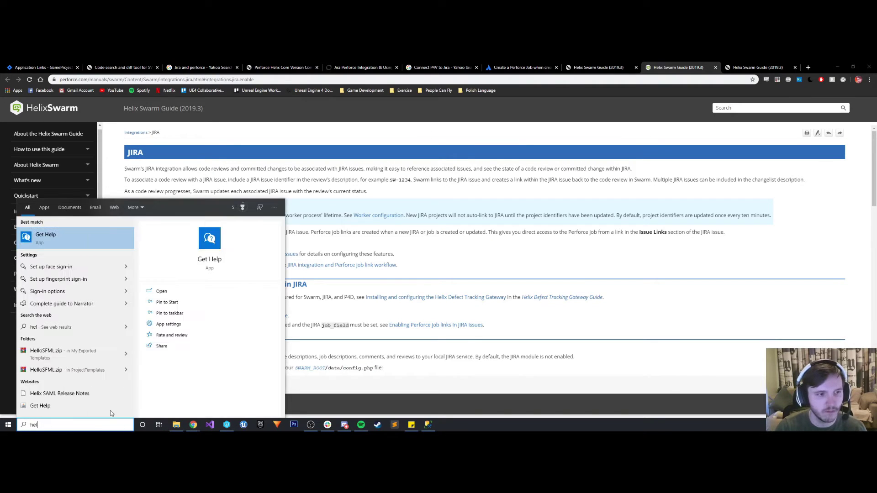
pyautogui.write('ix swarm')
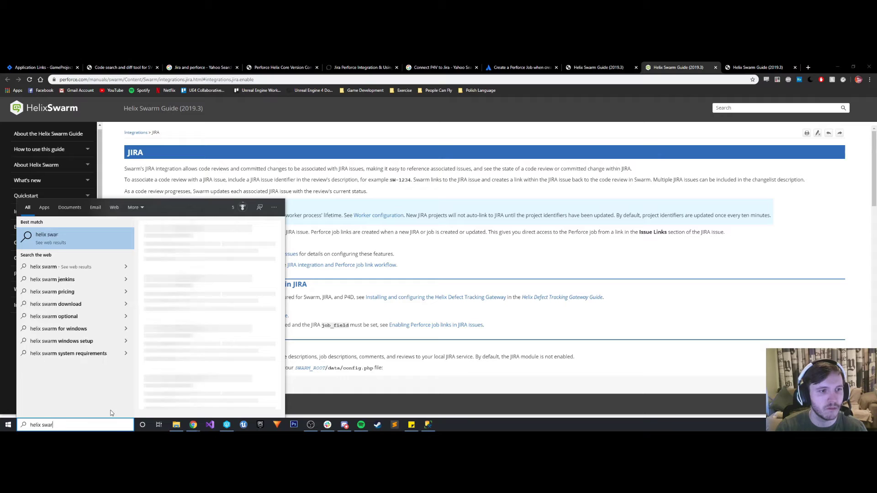
pyautogui.click(488, 244)
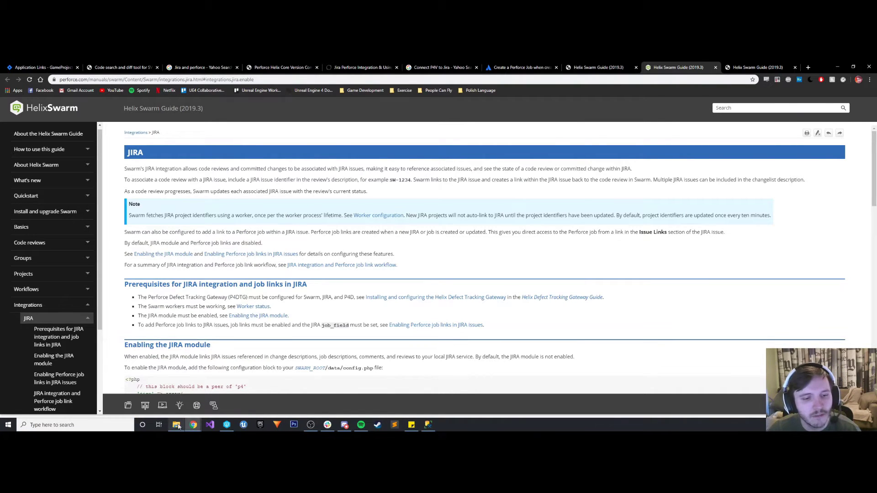
pyautogui.click(177, 425)
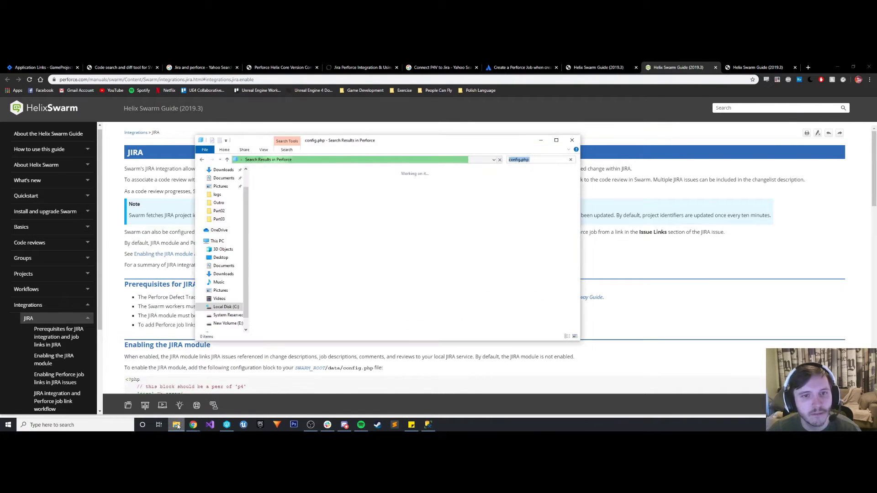
pyautogui.click(539, 141)
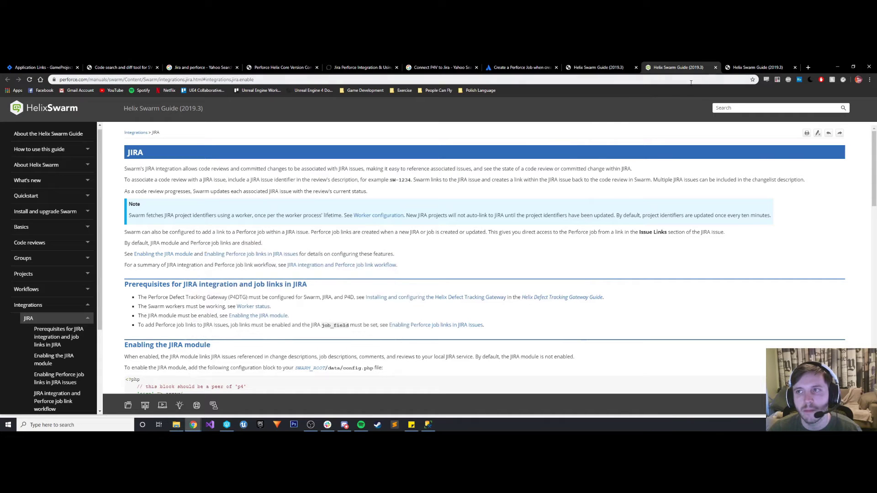
# Search 'helix swarm' in a new tab and open Perforce's Helix Swarm product page.
pyautogui.click(808, 67)
pyautogui.write('helix')
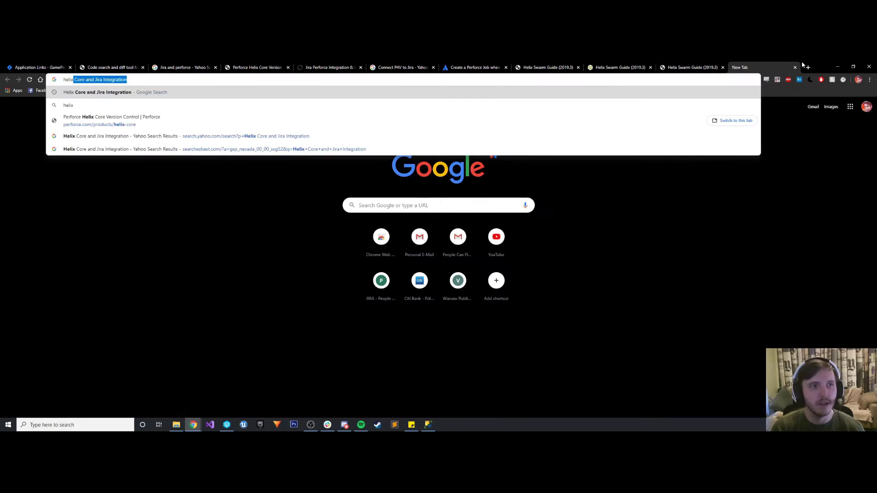
pyautogui.write(' swarm')
pyautogui.press('Return')
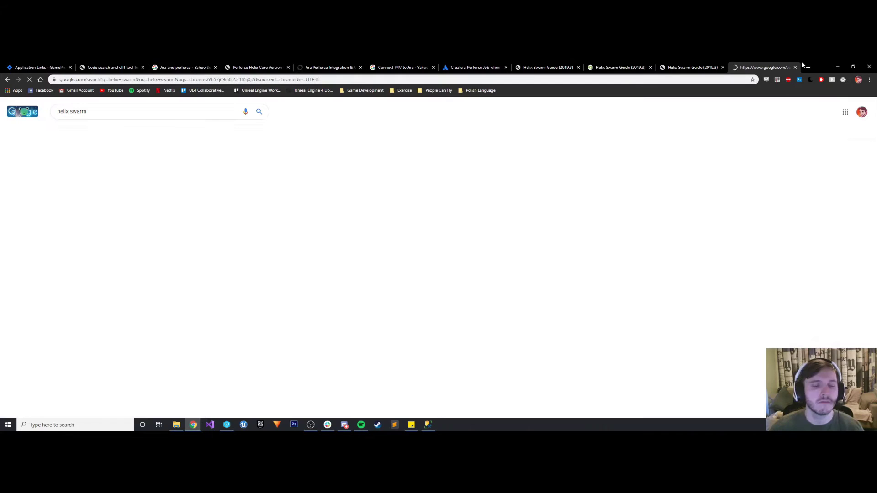
pyautogui.click(114, 164)
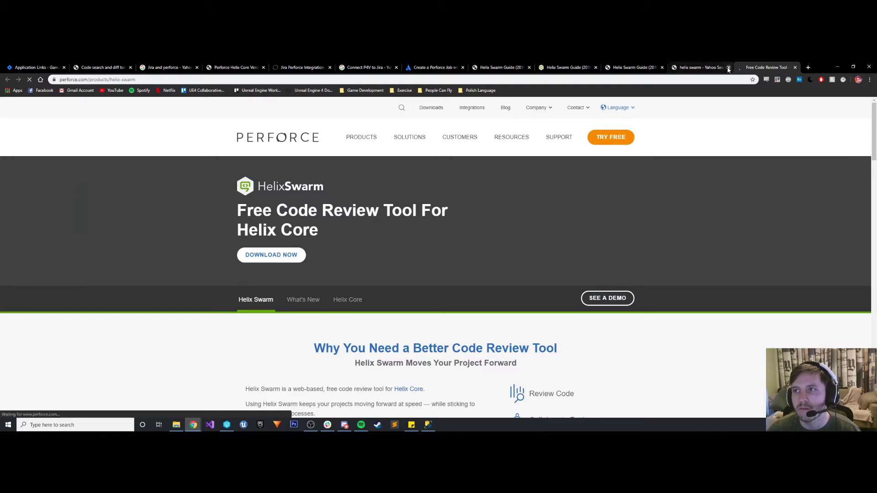
pyautogui.click(728, 67)
pyautogui.scroll(-2, 501, 254)
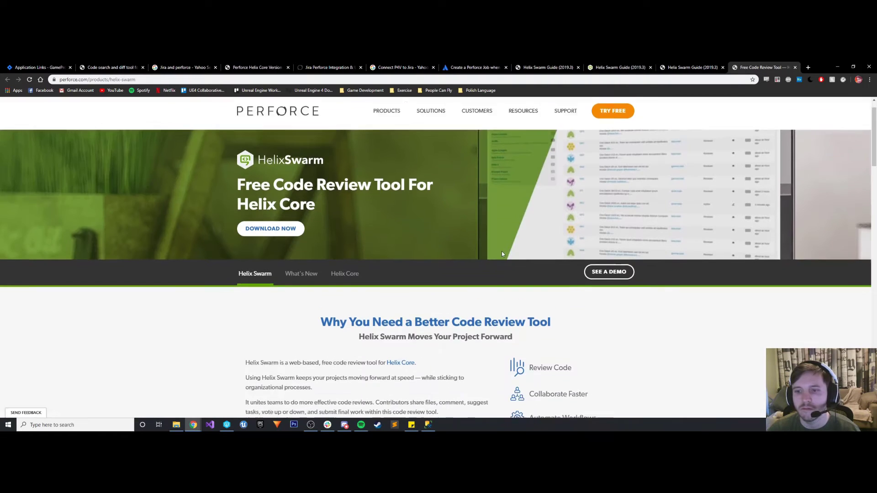
pyautogui.scroll(-10, 501, 254)
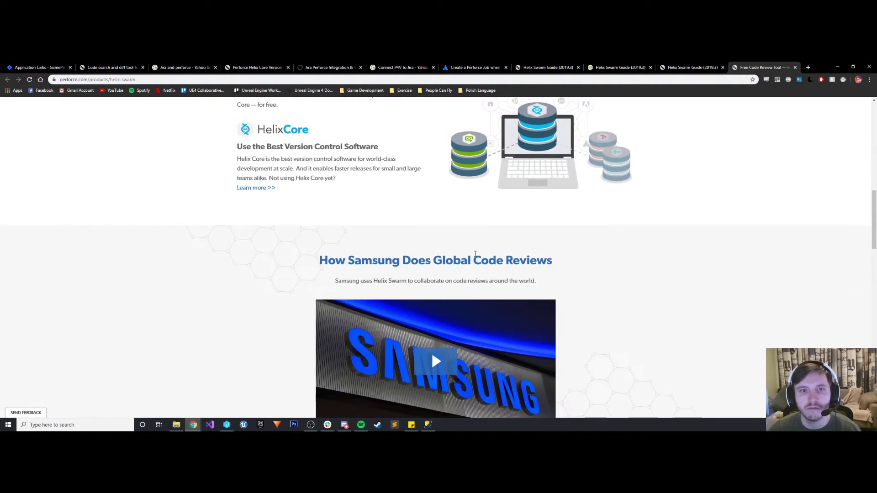
pyautogui.scroll(2, 325, 225)
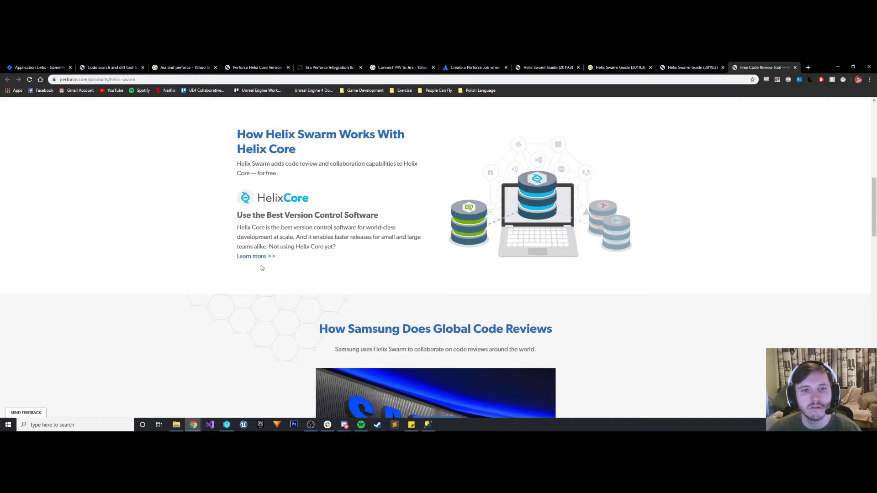
pyautogui.scroll(3, 262, 267)
pyautogui.scroll(6, 299, 231)
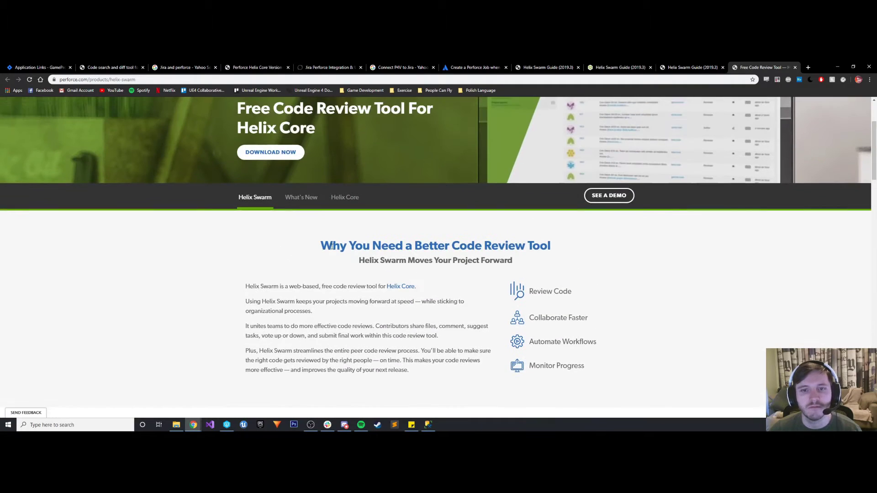
pyautogui.scroll(-1, 448, 253)
pyautogui.scroll(4, 536, 274)
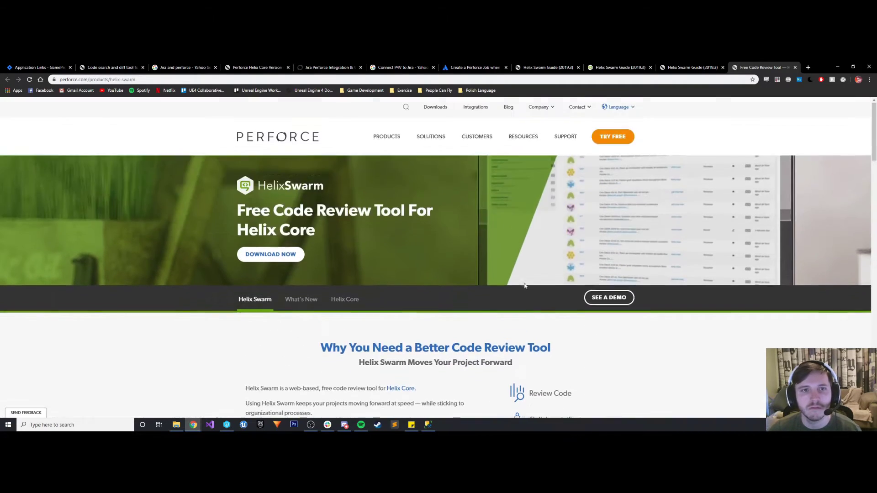
# On the Helix Swarm download page, choose family Platform Independent and platform OS Independent.
pyautogui.click(274, 254)
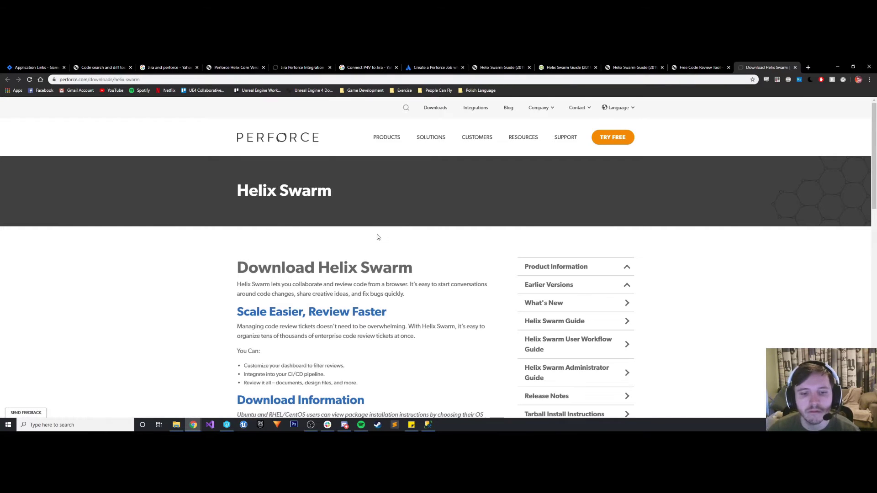
pyautogui.scroll(-3, 377, 236)
pyautogui.click(291, 327)
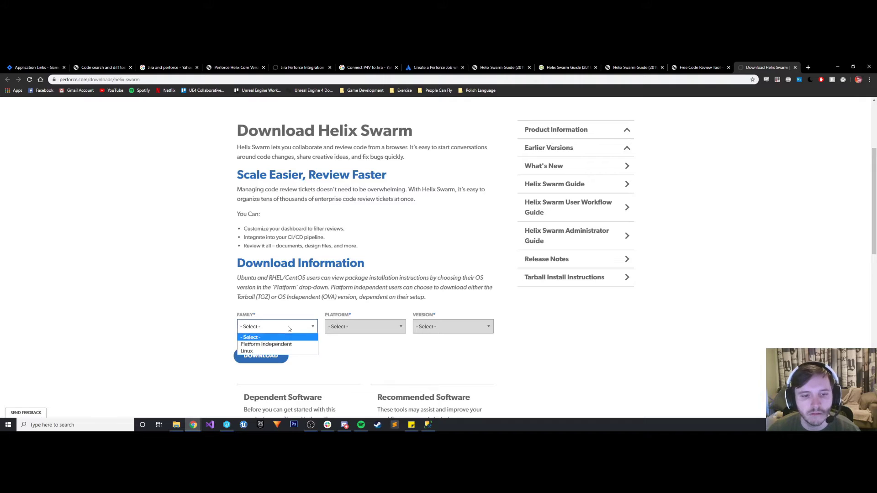
pyautogui.click(266, 345)
pyautogui.click(361, 327)
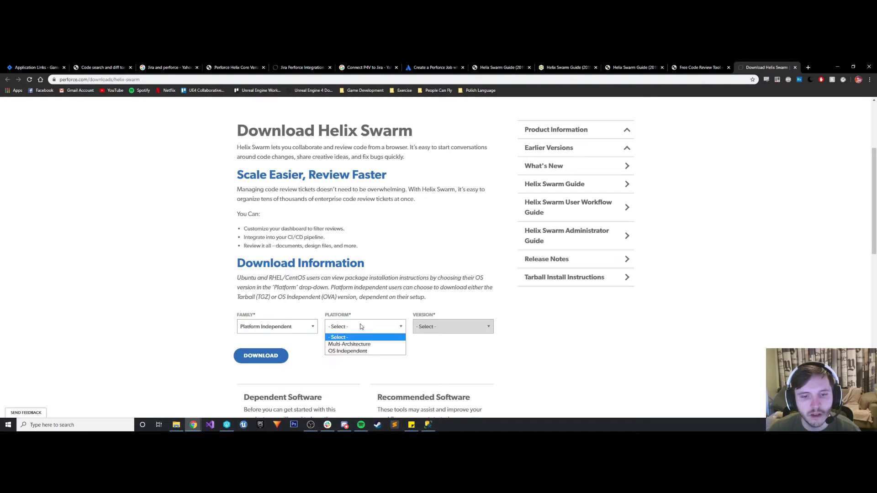
pyautogui.click(347, 352)
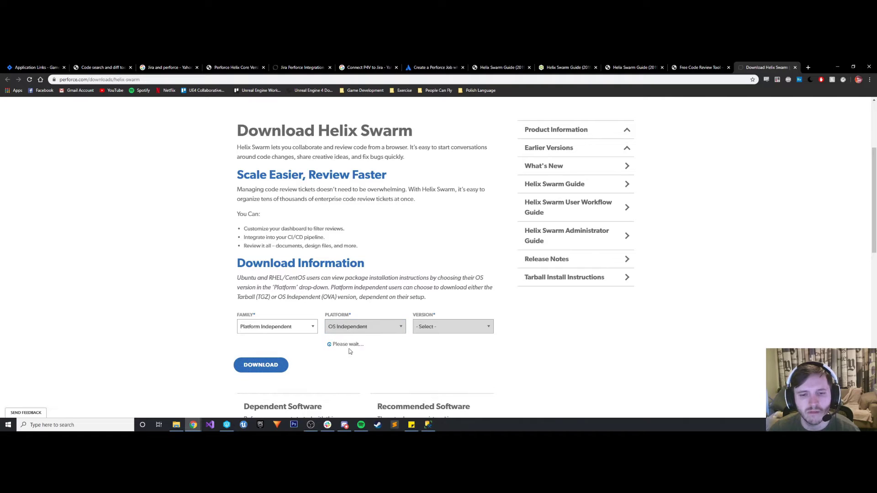
# Download the 2019.3/1886340 OVA package and save swarm.ova to the Desktop.
pyautogui.click(269, 360)
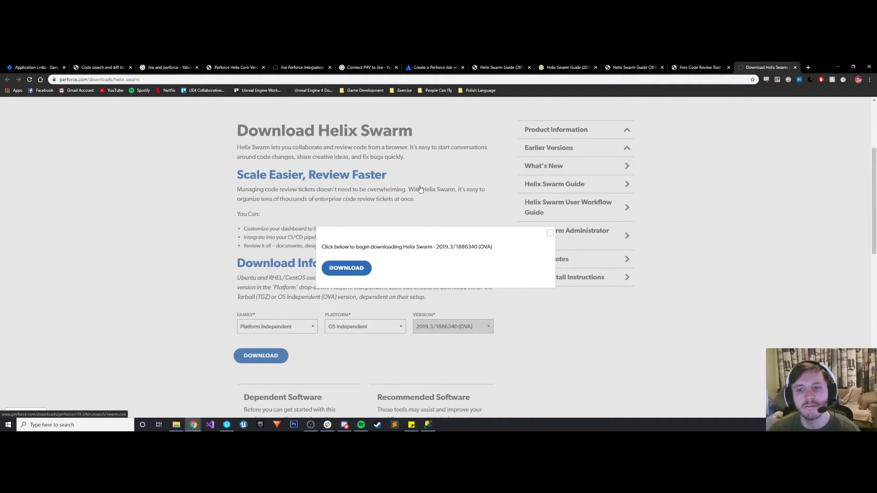
pyautogui.click(346, 267)
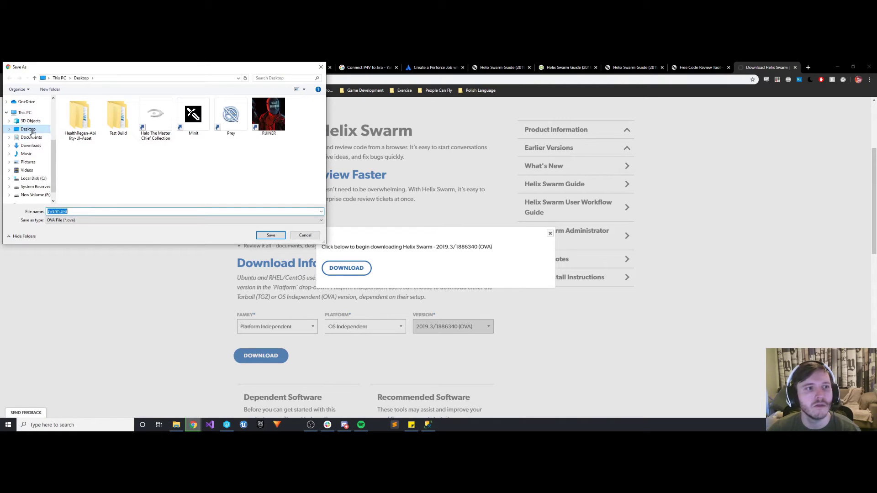
pyautogui.click(28, 130)
pyautogui.click(270, 235)
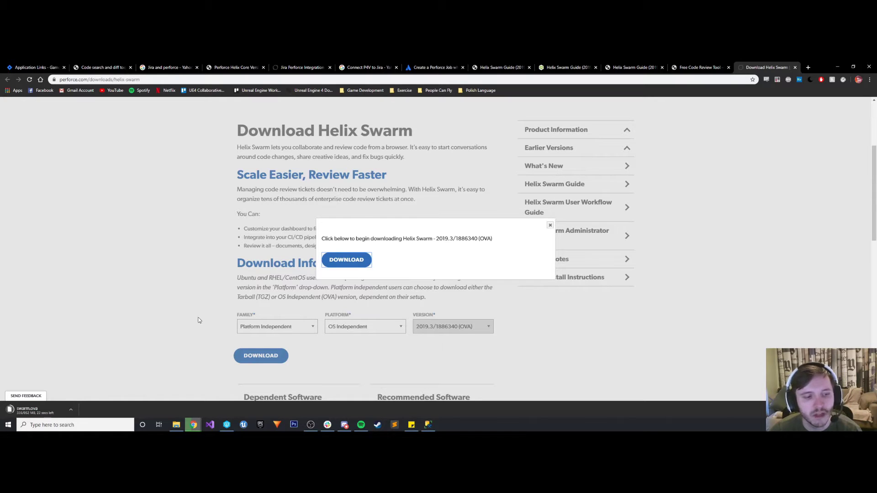
pyautogui.scroll(-2, 592, 217)
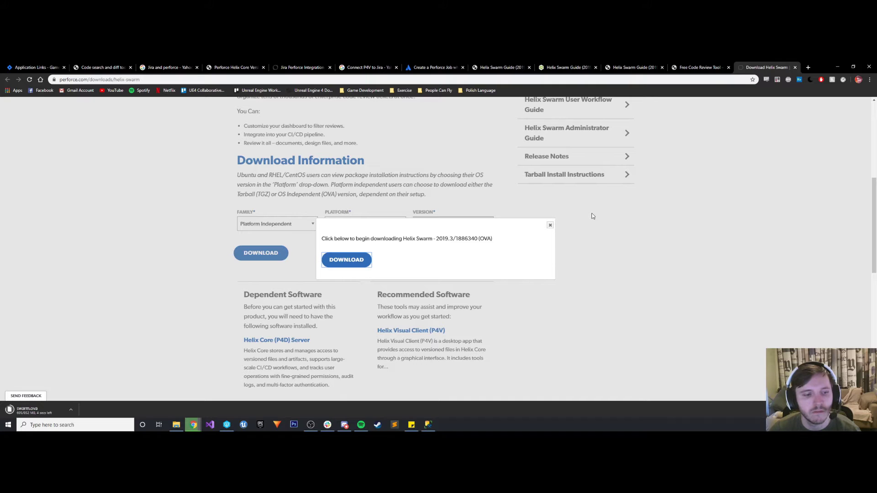
pyautogui.scroll(-10, 592, 216)
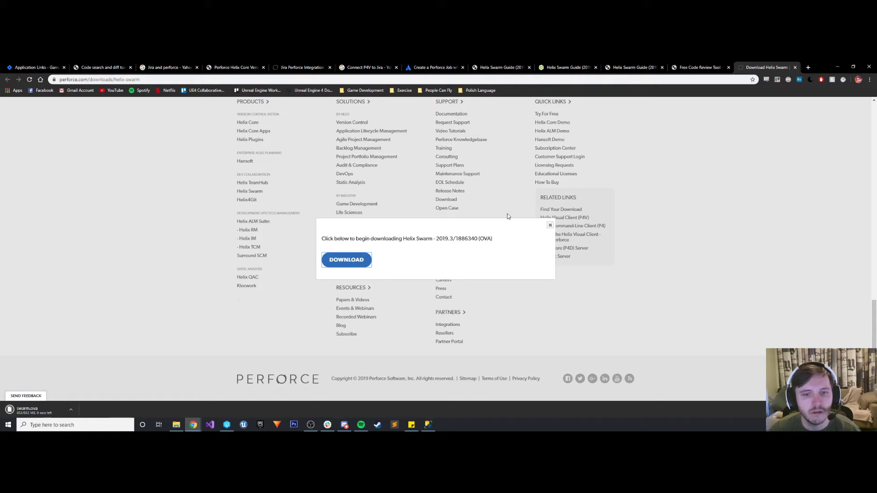
pyautogui.scroll(10, 507, 215)
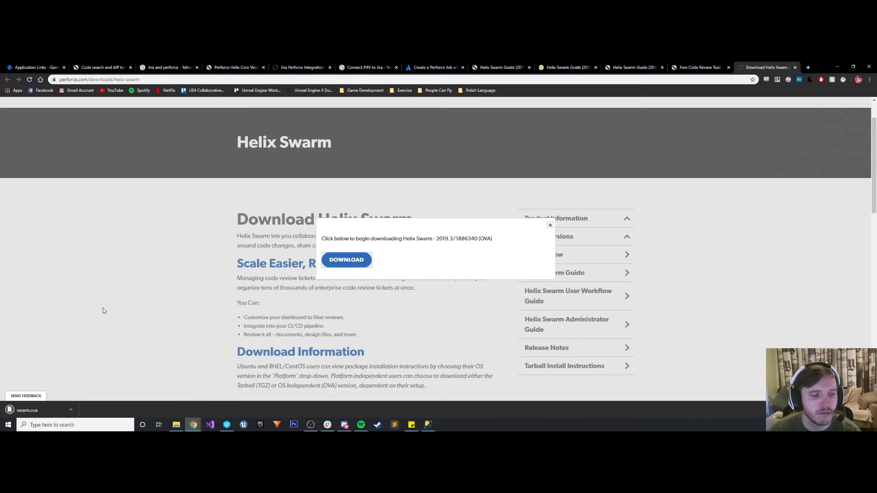
# Minimize Chrome, try opening swarm.ova, dismiss the app-choice prompt, and minimize P4V.
pyautogui.click(837, 69)
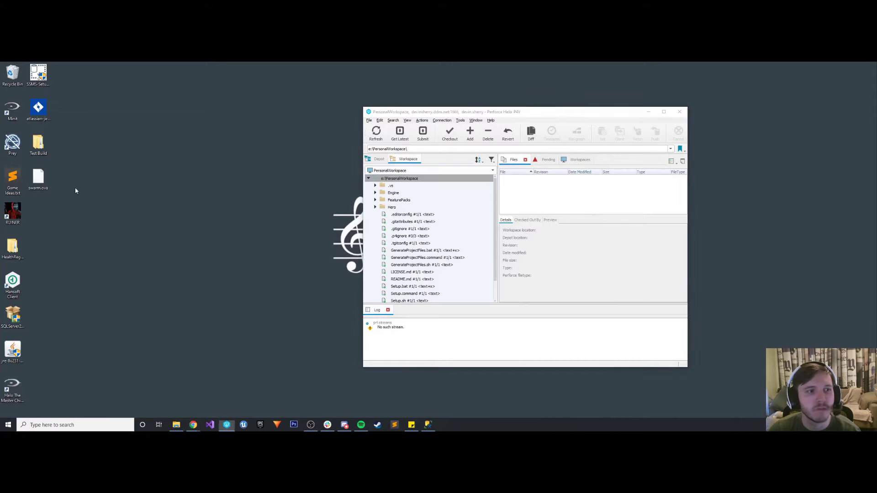
pyautogui.rightClick(39, 178)
pyautogui.click(78, 150)
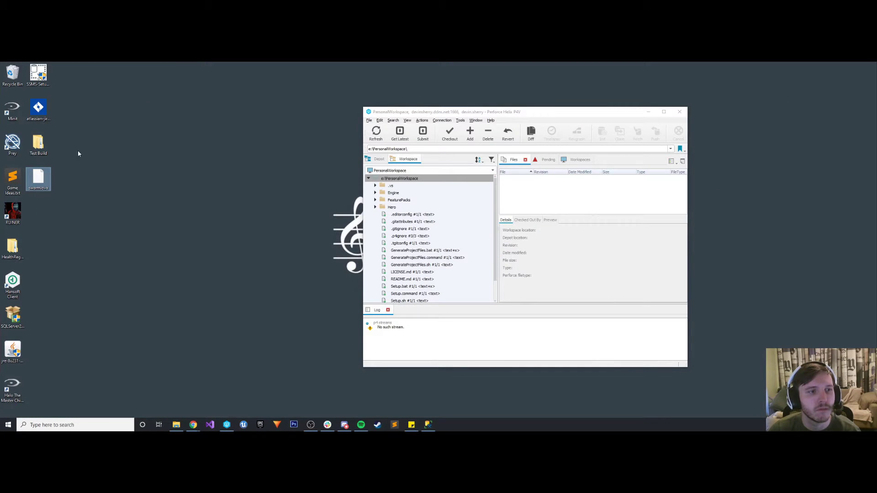
pyautogui.doubleClick(38, 179)
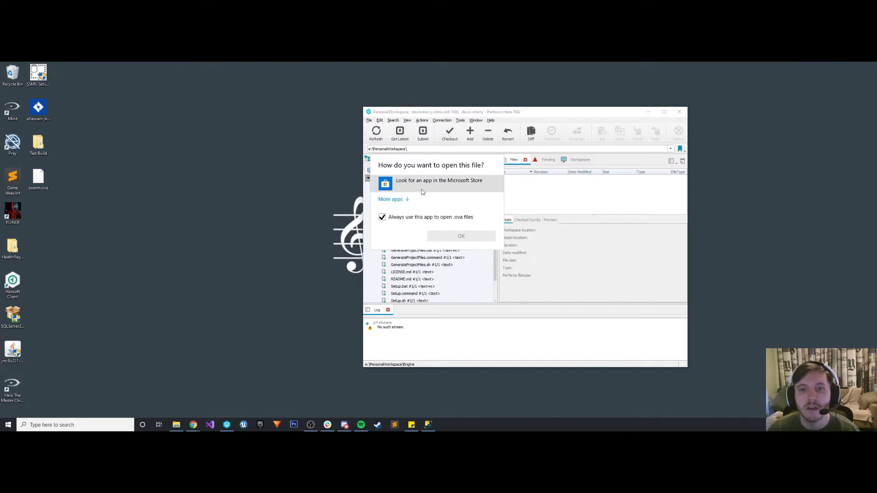
pyautogui.click(264, 253)
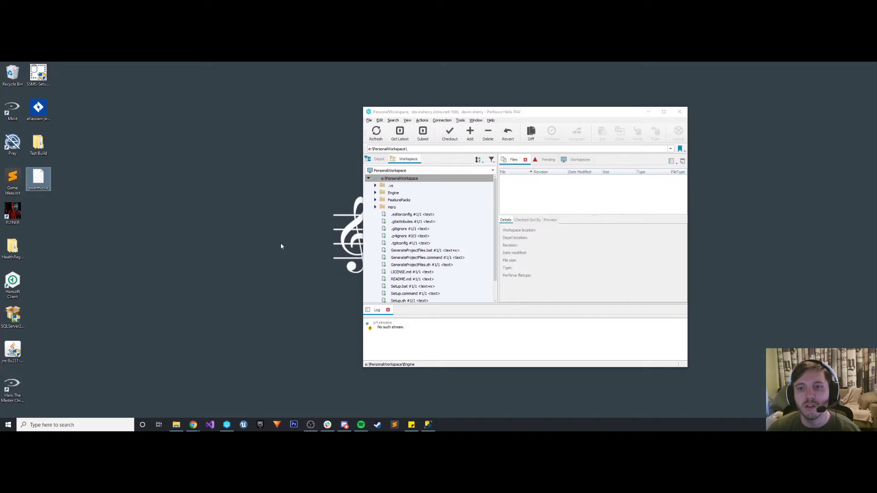
pyautogui.press('super+d')
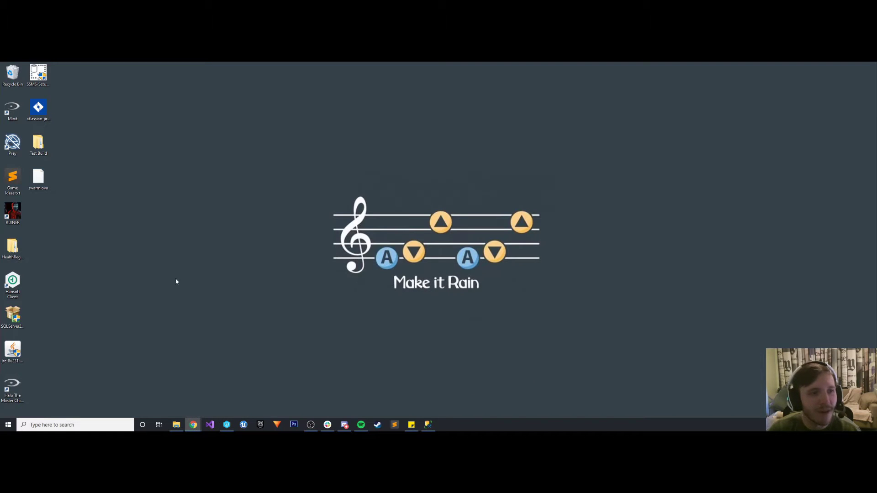
# Restore Chrome's Download Helix Swarm page and close the download popup.
pyautogui.moveTo(192, 426)
pyautogui.click(221, 401)
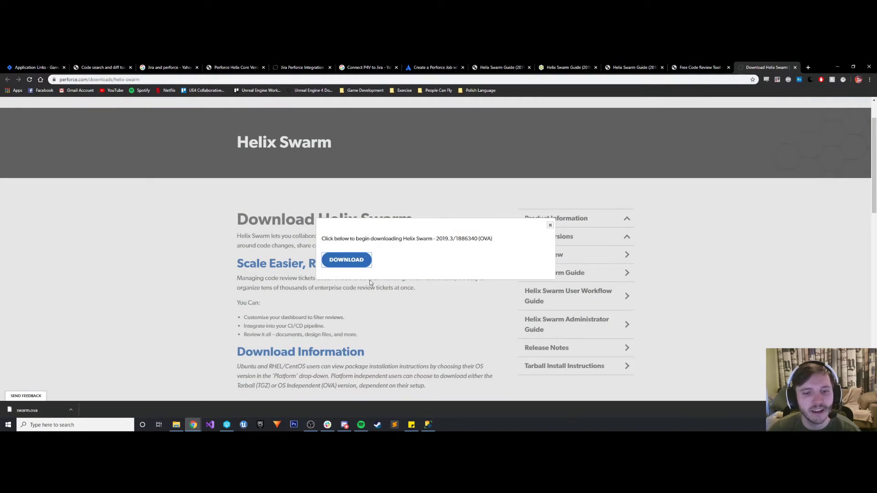
pyautogui.scroll(-3, 501, 124)
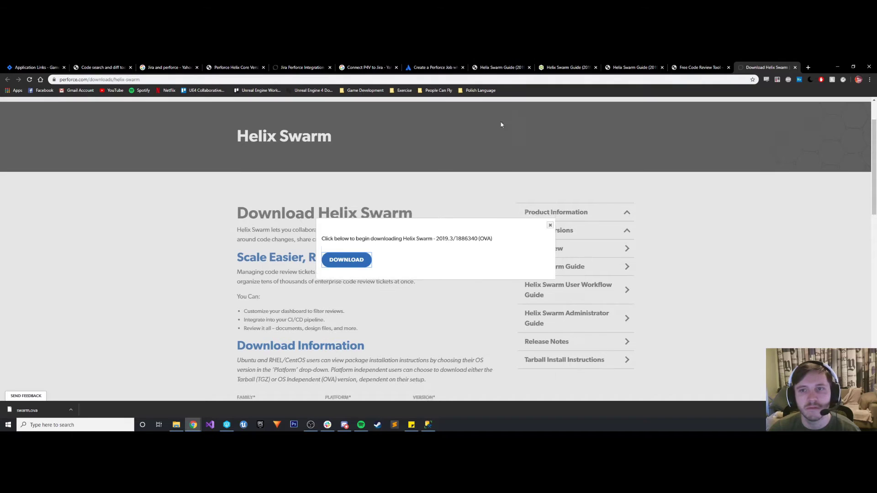
pyautogui.click(550, 226)
# Set family to Platform Independent and platform to Multi-Architecture for the TGZ build.
pyautogui.click(361, 280)
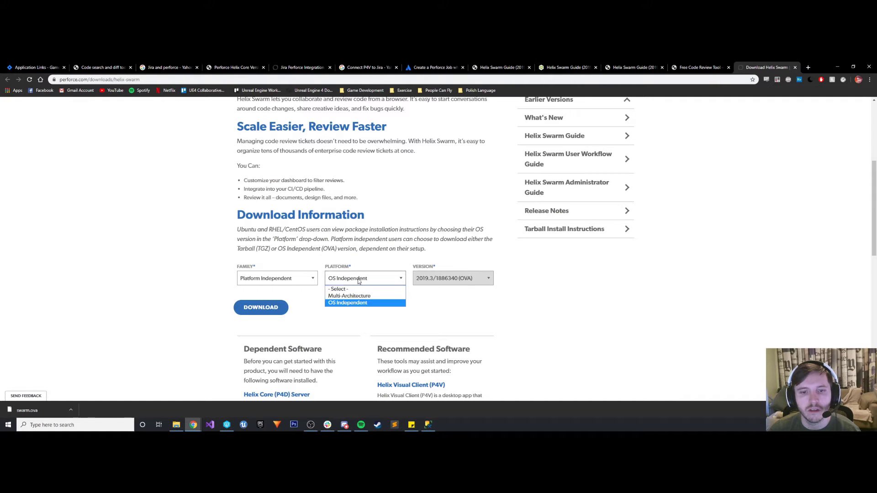
pyautogui.click(361, 280)
pyautogui.click(305, 282)
pyautogui.click(264, 303)
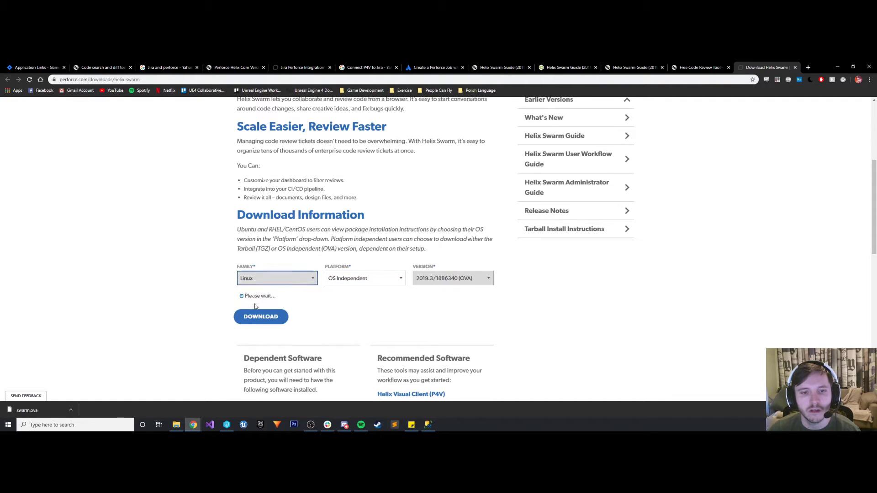
pyautogui.click(269, 279)
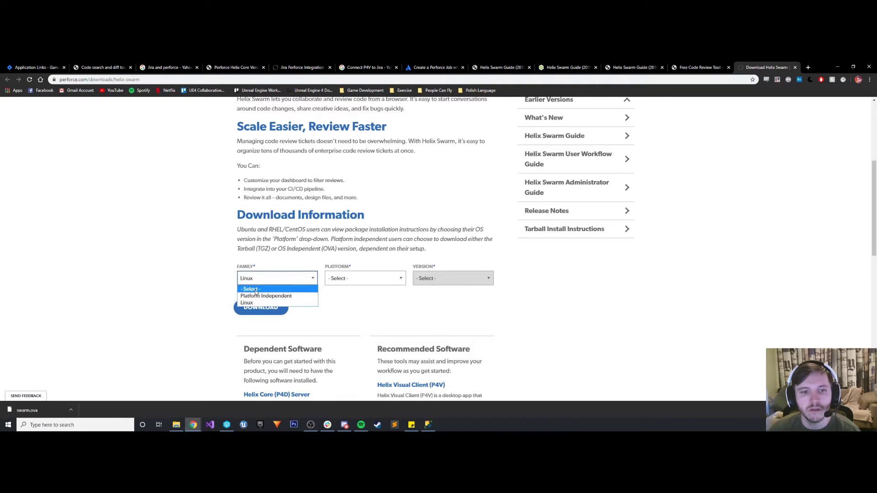
pyautogui.click(258, 288)
pyautogui.click(261, 280)
pyautogui.click(258, 295)
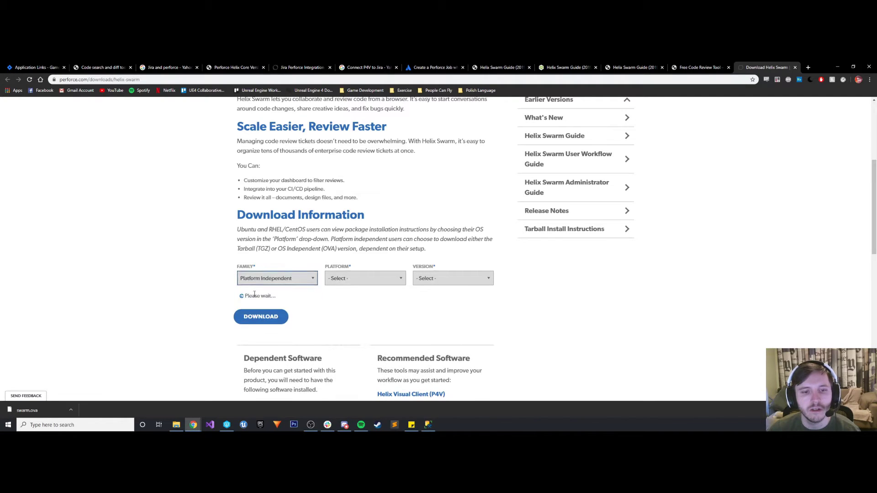
pyautogui.click(335, 284)
pyautogui.click(347, 294)
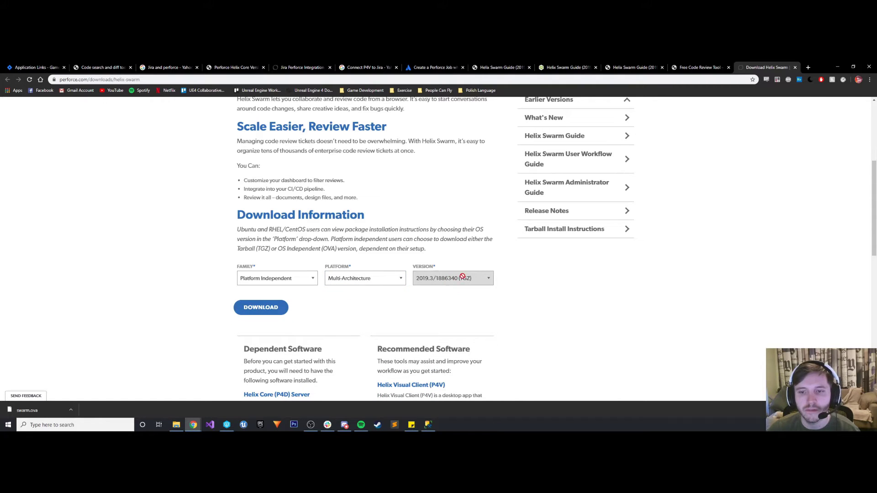
# Download the 2019.3/1886340 TGZ package and save swarm.tgz to the desktop.
pyautogui.scroll(-2, 463, 276)
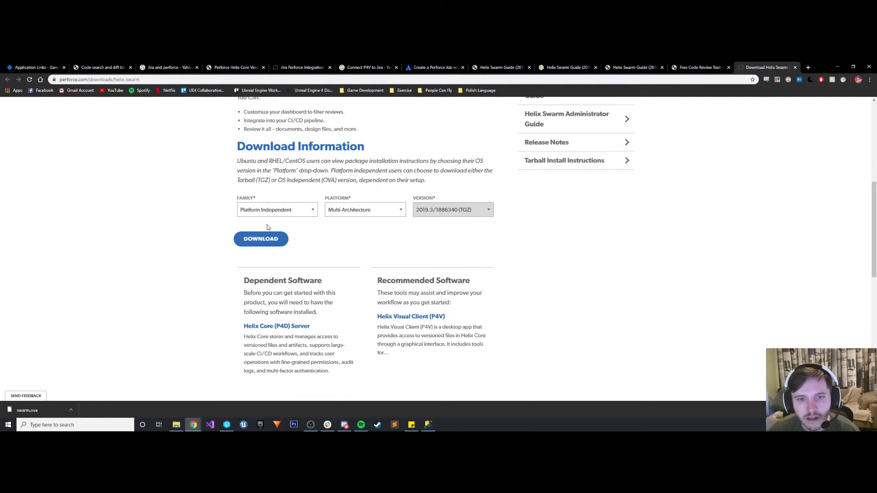
pyautogui.click(261, 239)
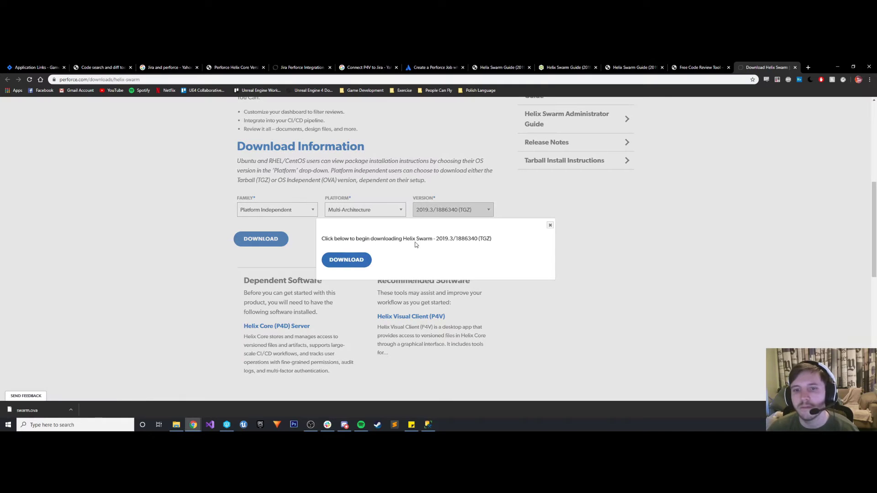
pyautogui.click(336, 264)
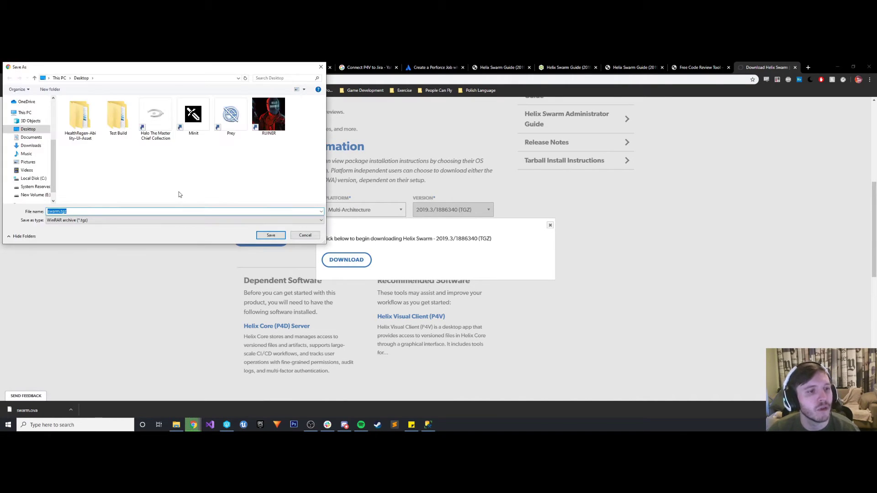
pyautogui.click(271, 234)
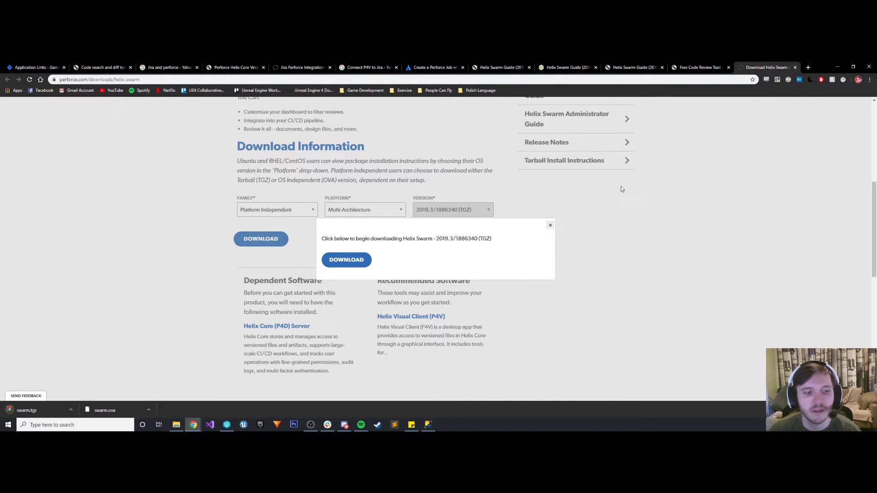
pyautogui.click(837, 67)
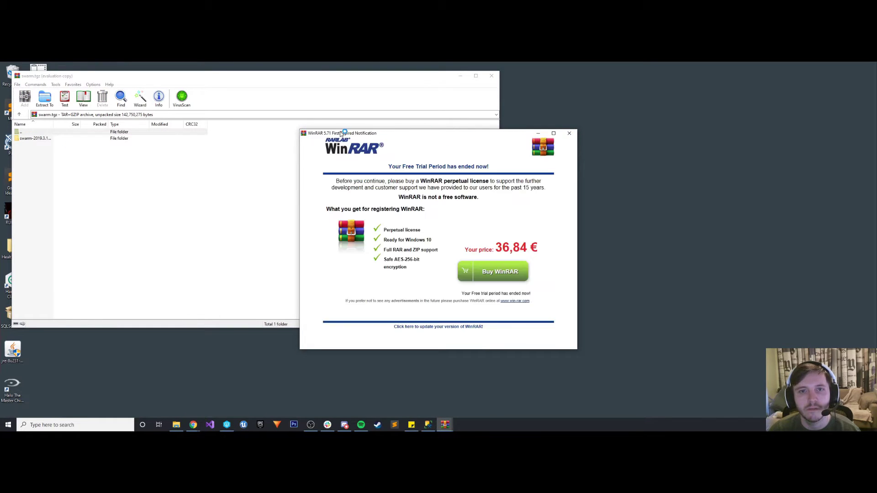
# Browse the swarm-2019.3 archive's data folder and README in WinRAR, then close it.
pyautogui.click(568, 133)
pyautogui.doubleClick(21, 139)
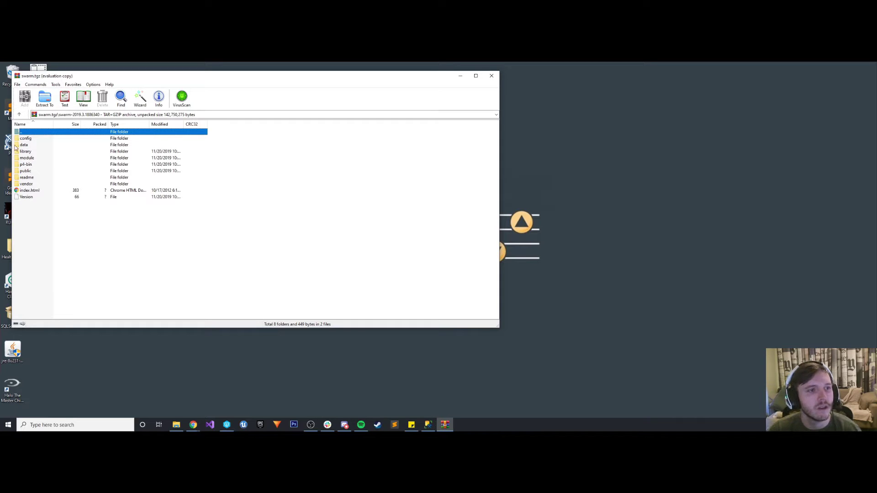
pyautogui.doubleClick(31, 145)
pyautogui.click(31, 139)
pyautogui.doubleClick(32, 132)
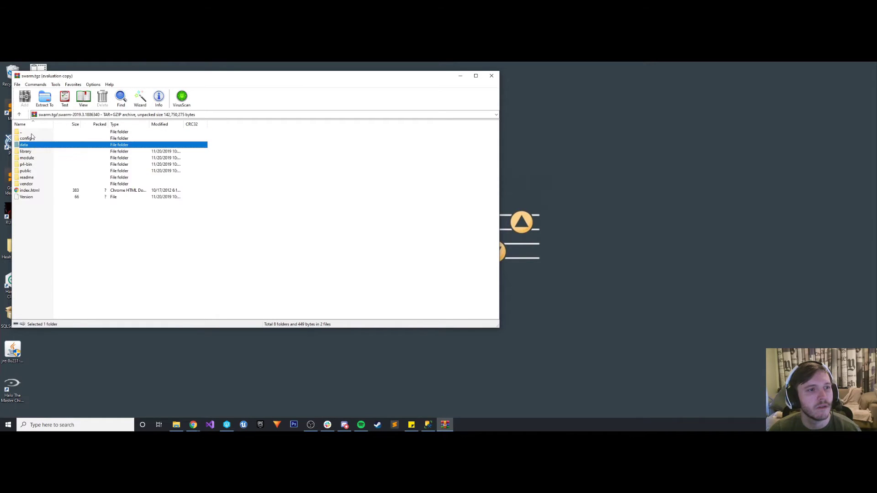
pyautogui.doubleClick(25, 145)
pyautogui.doubleClick(30, 139)
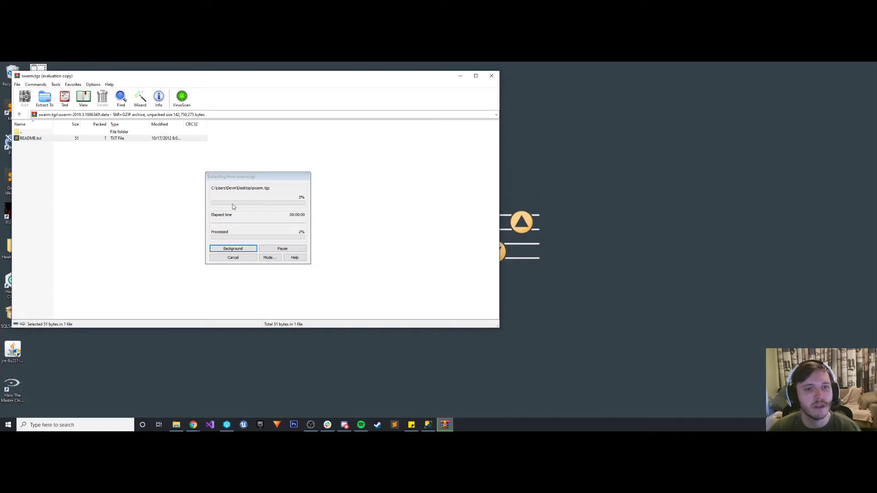
pyautogui.click(233, 258)
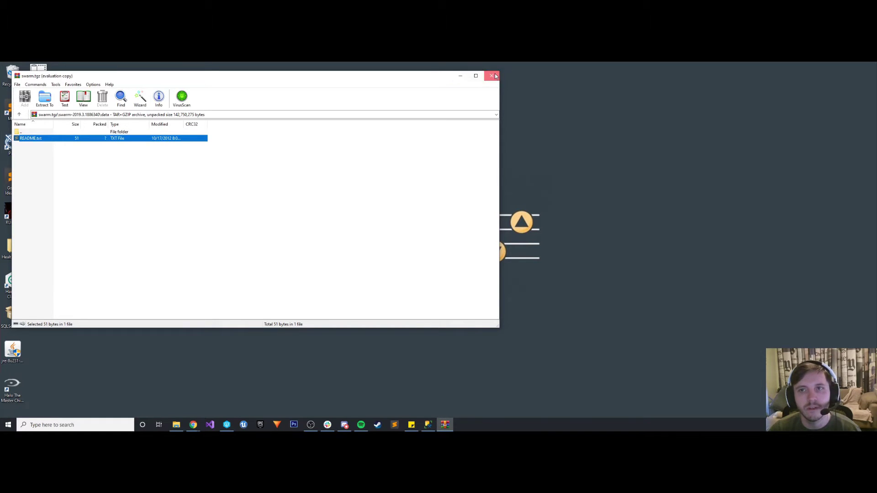
pyautogui.click(491, 75)
# Extract swarm.tgz from the desktop into a new swarm\ folder.
pyautogui.rightClick(39, 212)
pyautogui.click(73, 214)
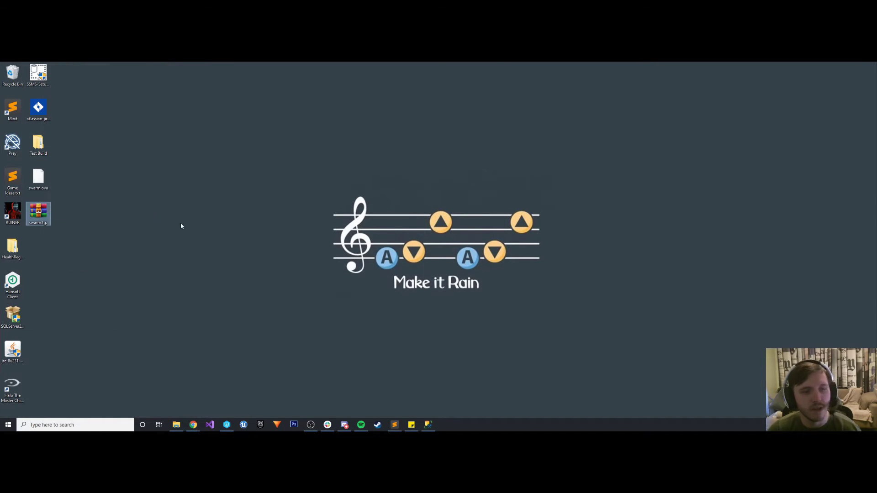
pyautogui.click(456, 313)
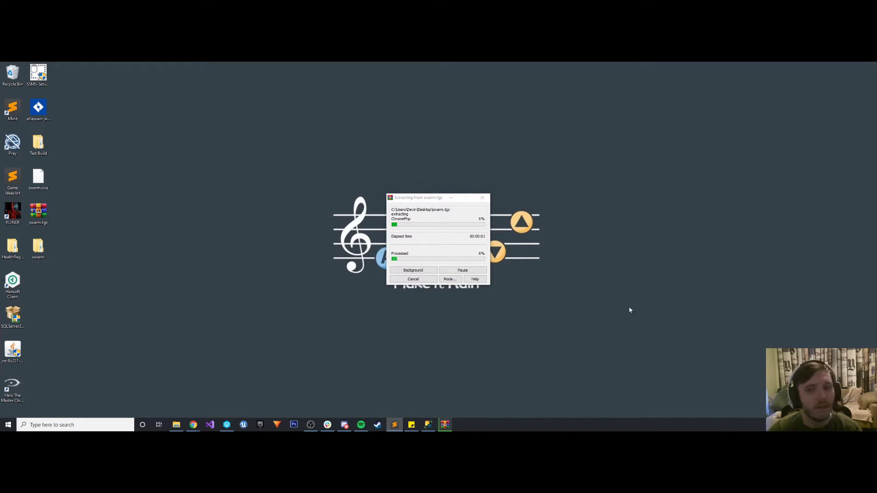
pyautogui.click(398, 199)
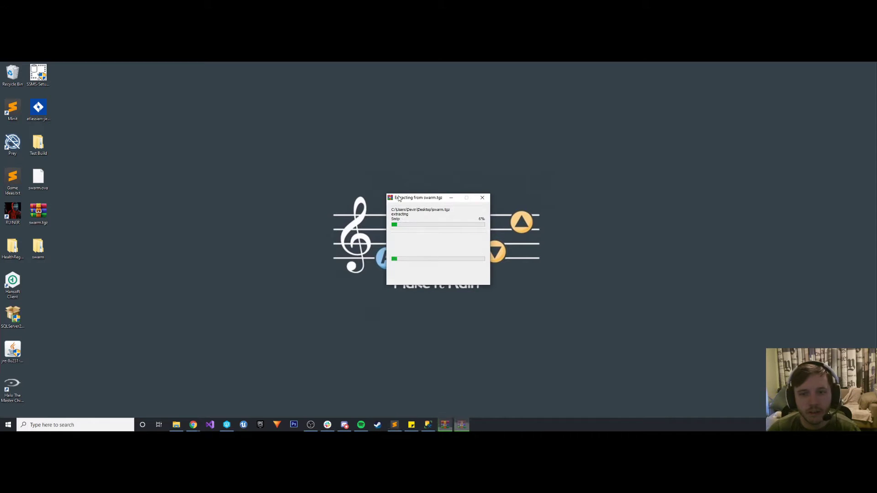
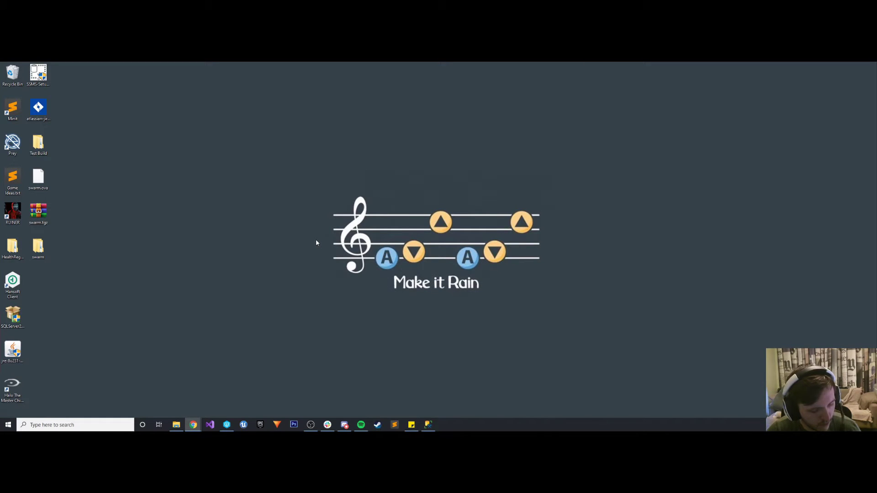
# Open the swarm folder on the desktop and bring up the Helix Swarm download page in Chrome.
pyautogui.doubleClick(46, 246)
pyautogui.moveTo(194, 425)
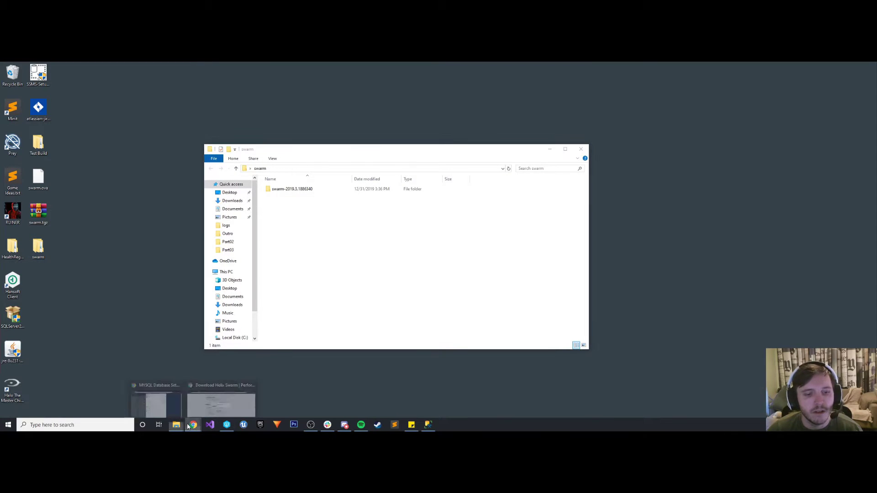
pyautogui.click(221, 398)
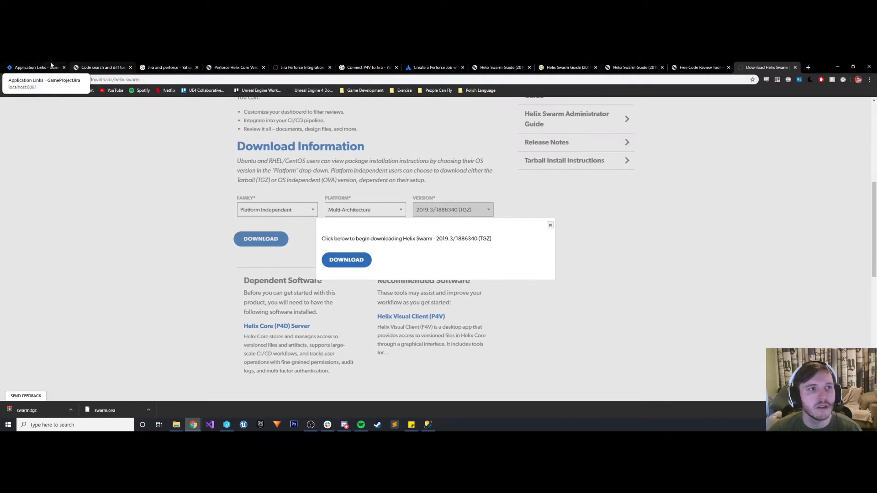
# Go through the browser tabs to the Helix Swarm Guide JIRA page and scroll to Enabling the JIRA module.
pyautogui.click(34, 67)
pyautogui.click(101, 67)
pyautogui.click(168, 66)
pyautogui.click(233, 67)
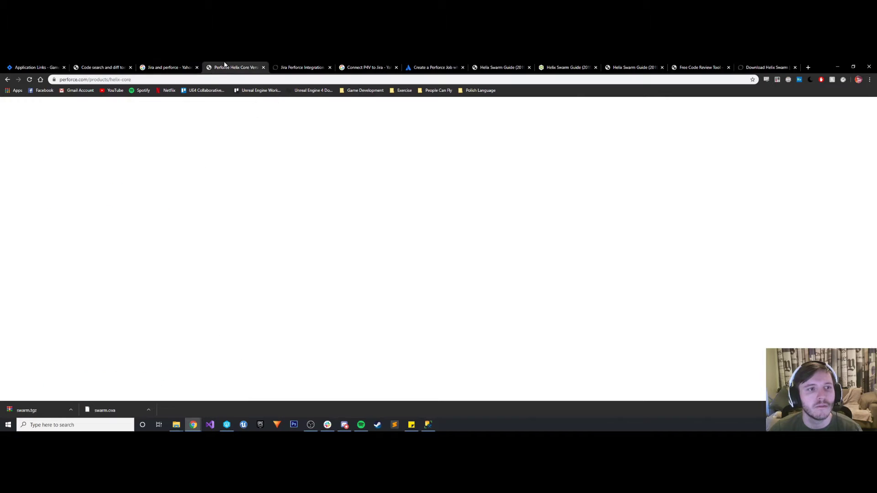
pyautogui.click(318, 68)
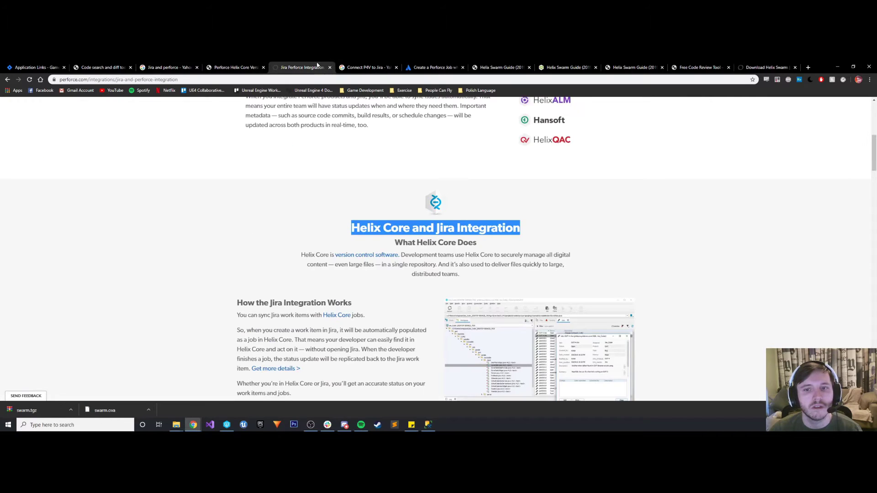
pyautogui.click(368, 67)
pyautogui.click(434, 67)
pyautogui.click(503, 67)
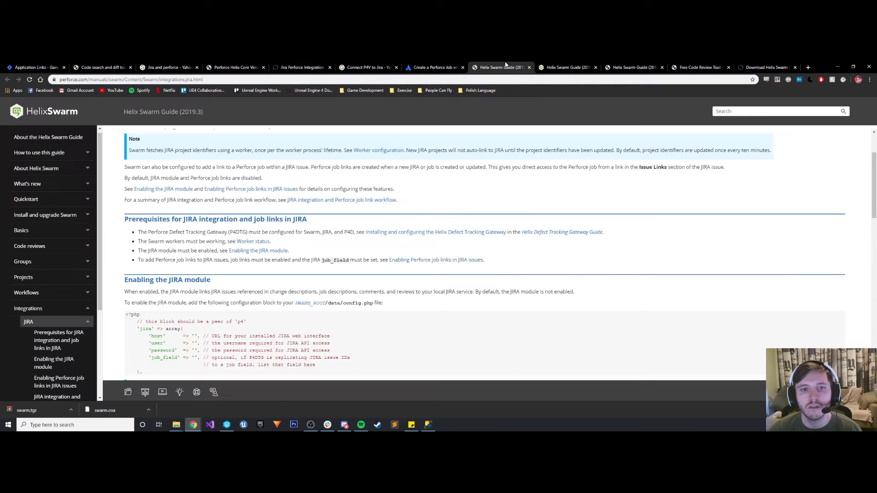
pyautogui.scroll(2, 364, 186)
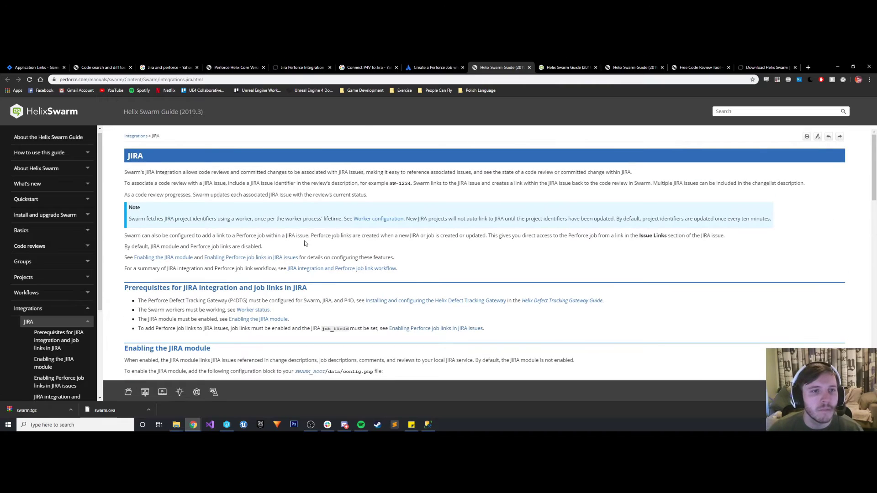
pyautogui.click(544, 67)
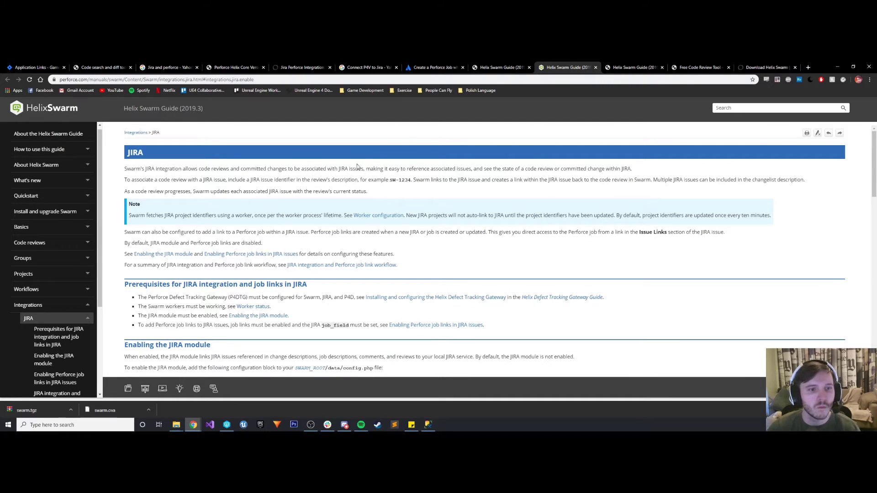
pyautogui.scroll(-2, 274, 229)
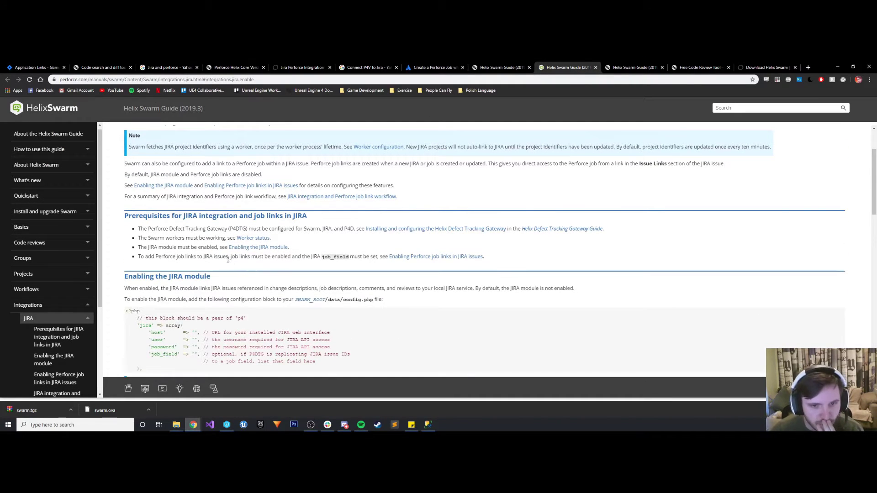
pyautogui.scroll(-1, 228, 259)
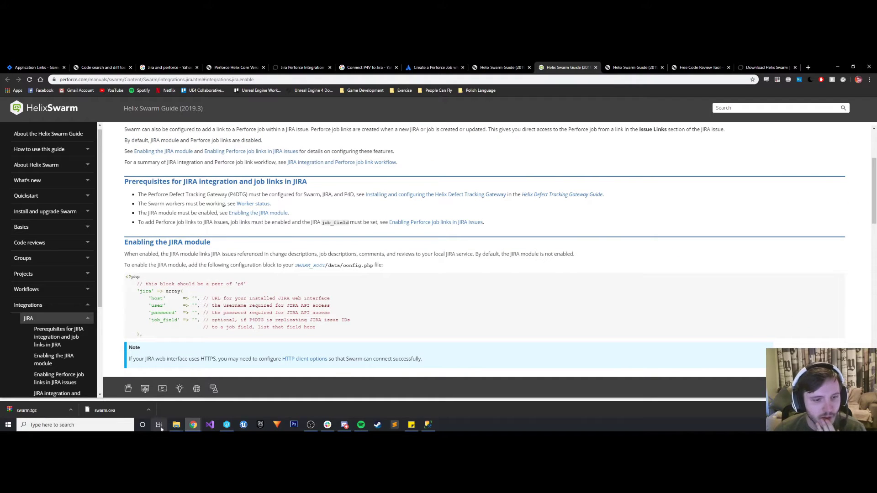
# Close the config.php search results and open the swarm-2019.3.1886340 folder in the upper-right window.
pyautogui.moveTo(177, 427)
pyautogui.click(146, 395)
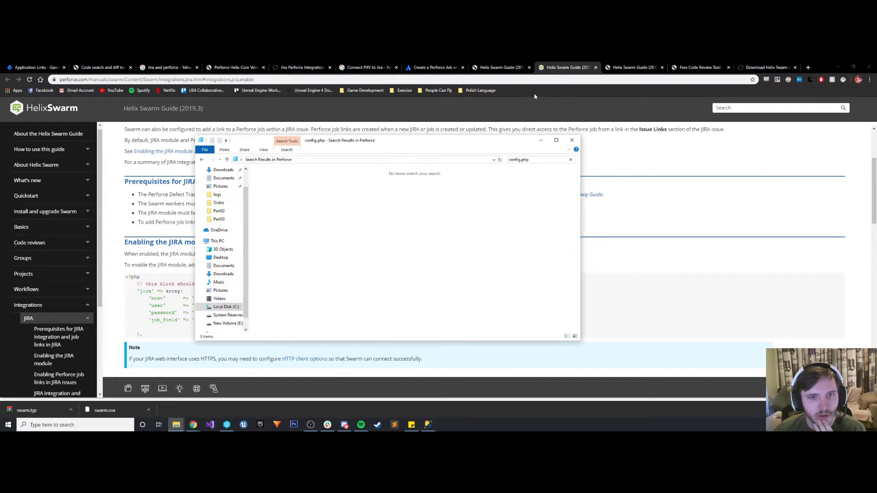
pyautogui.click(572, 141)
pyautogui.click(176, 425)
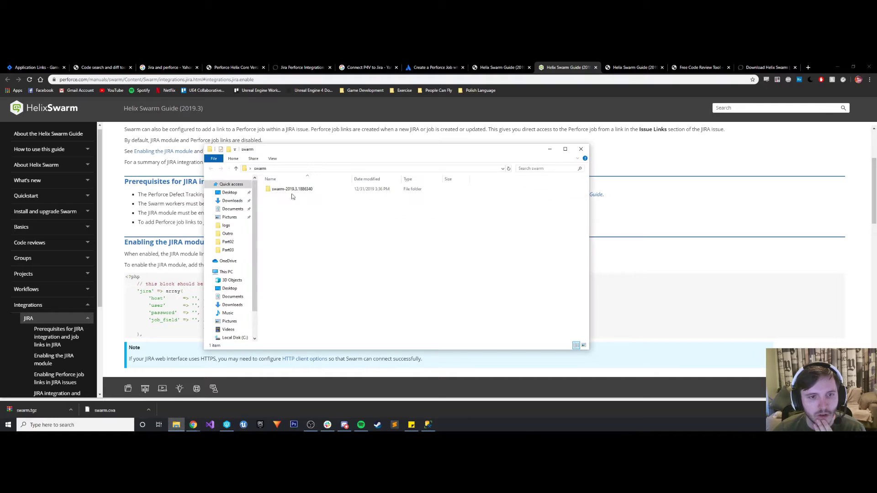
pyautogui.doubleClick(295, 191)
pyautogui.moveTo(320, 149); pyautogui.dragTo(565, 116)
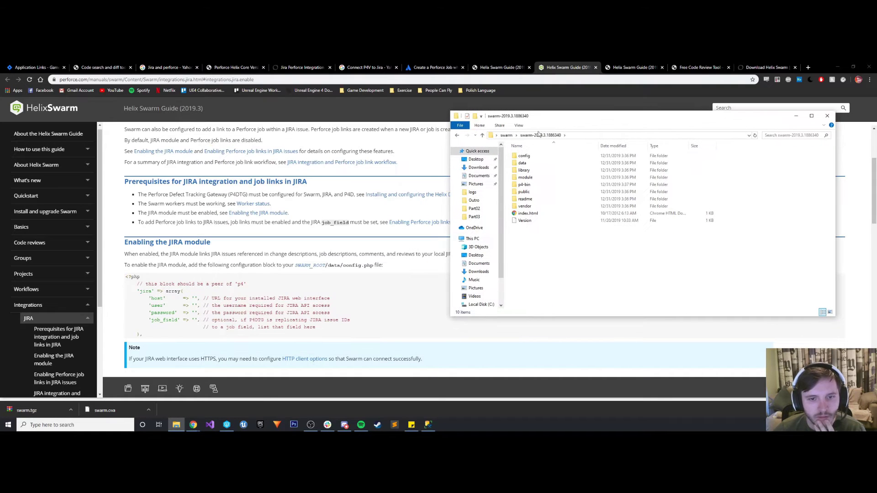
# Browse the data, config and library\P4 folders, then open readme.txt in the readme folder.
pyautogui.doubleClick(523, 163)
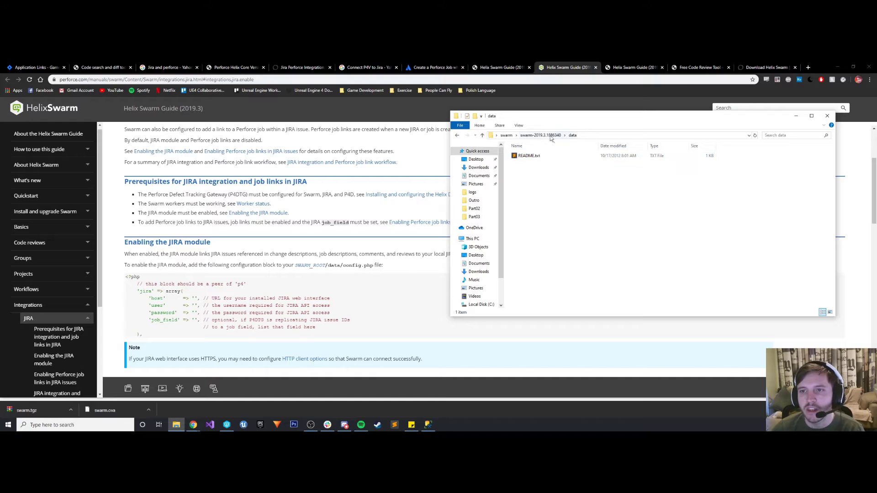
pyautogui.click(545, 135)
pyautogui.doubleClick(523, 156)
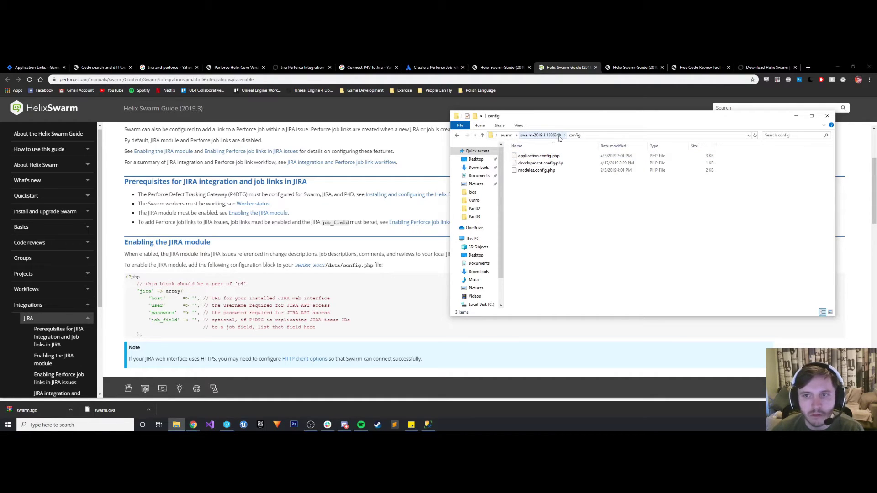
pyautogui.click(558, 135)
pyautogui.doubleClick(533, 171)
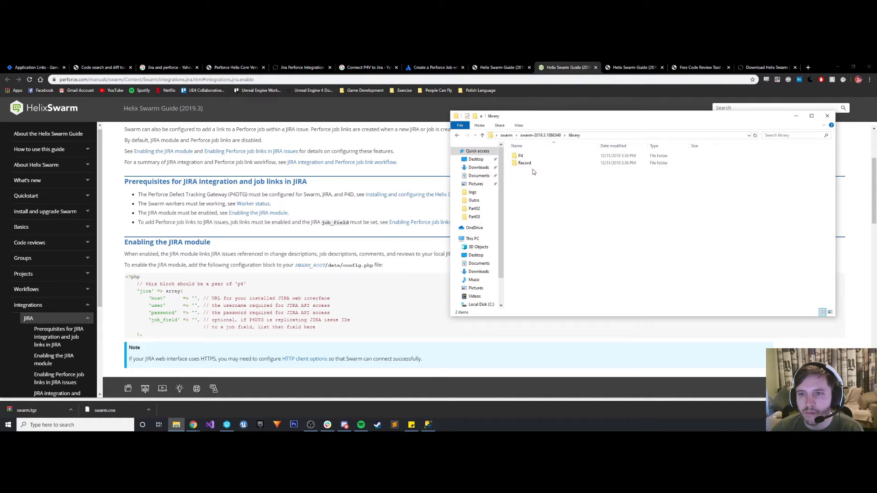
pyautogui.doubleClick(529, 156)
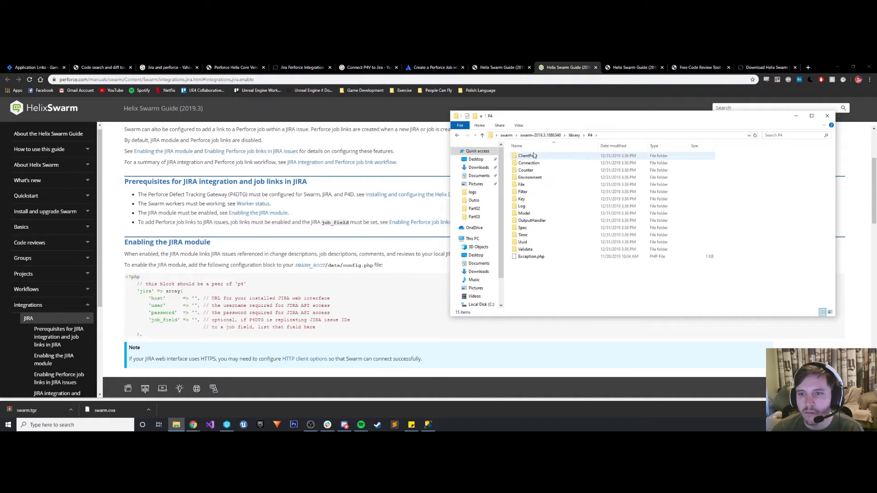
pyautogui.click(540, 135)
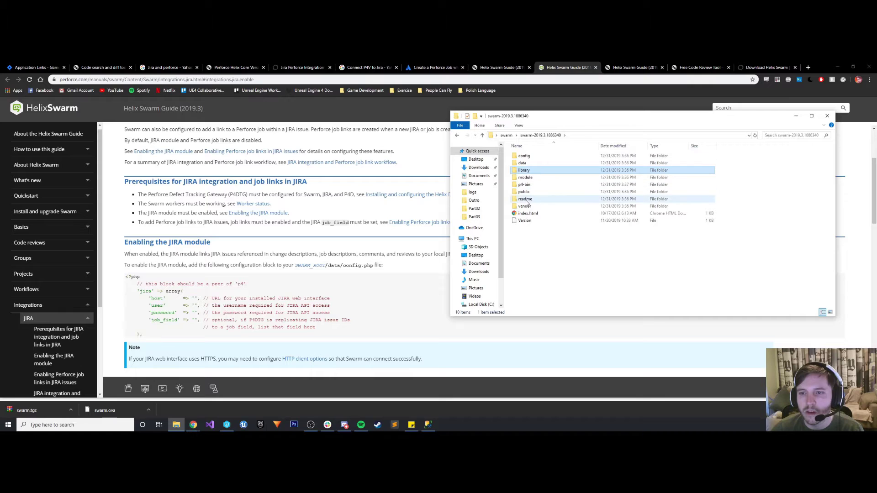
pyautogui.doubleClick(526, 200)
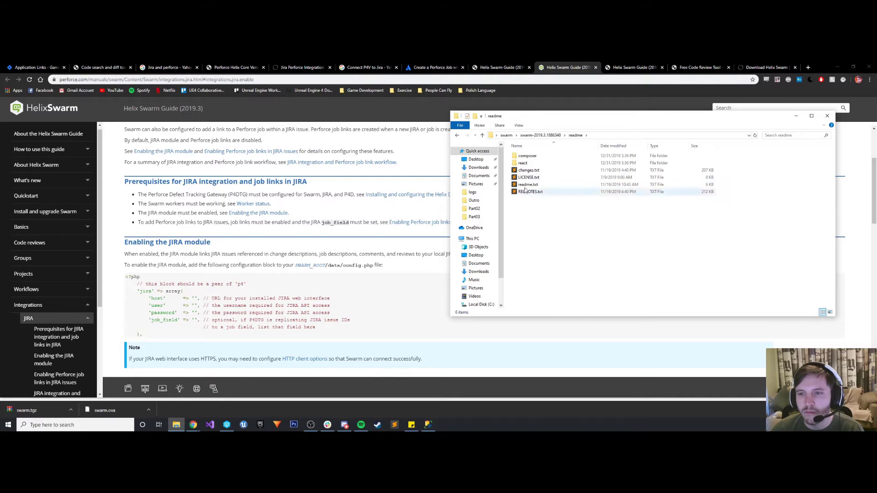
pyautogui.doubleClick(527, 185)
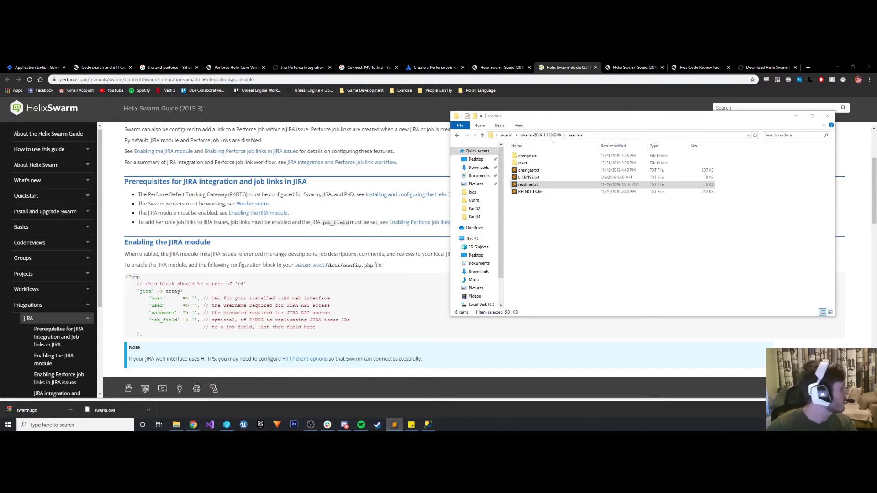
# Load the copied Swarm setup chapter address in a new tab, which returns a 404 page.
pyautogui.click(808, 67)
pyautogui.write('https://www.perforce.com/manuals/v~:VER:~/swarm/Content/Swarm/chapter.setup.html')
pyautogui.press('Return')
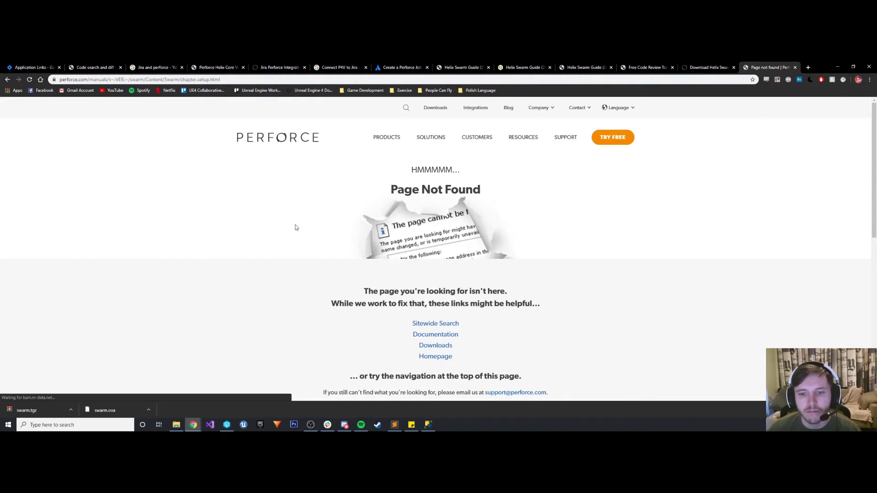
pyautogui.scroll(-3, 294, 226)
pyautogui.scroll(2, 357, 226)
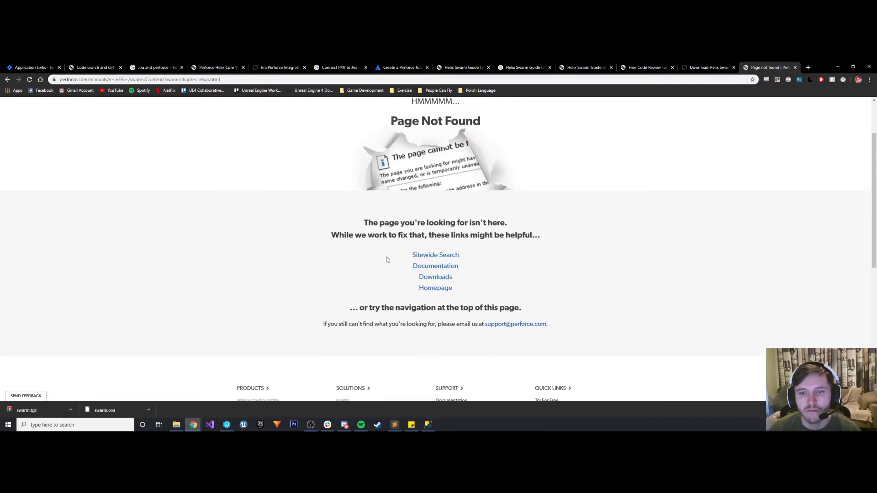
# Filter the Perforce documentation to Helix Swarm and open the Helix Swarm Administrator Guide.
pyautogui.click(417, 268)
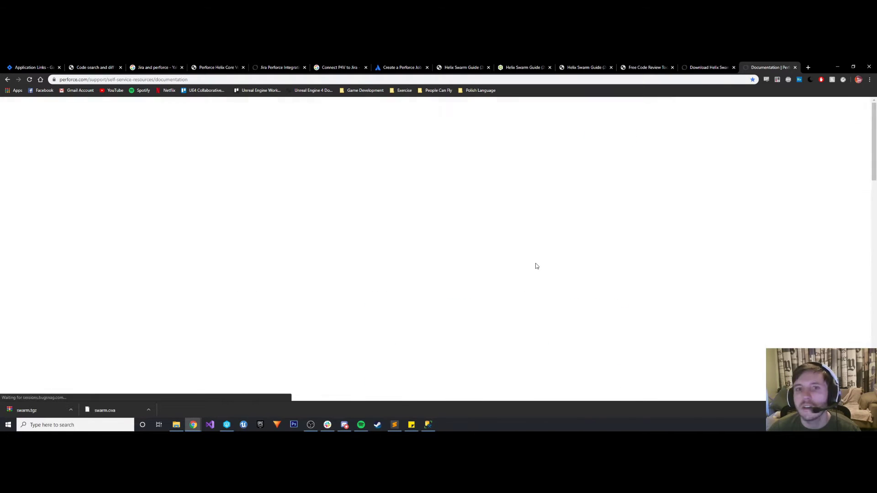
pyautogui.scroll(-2, 332, 260)
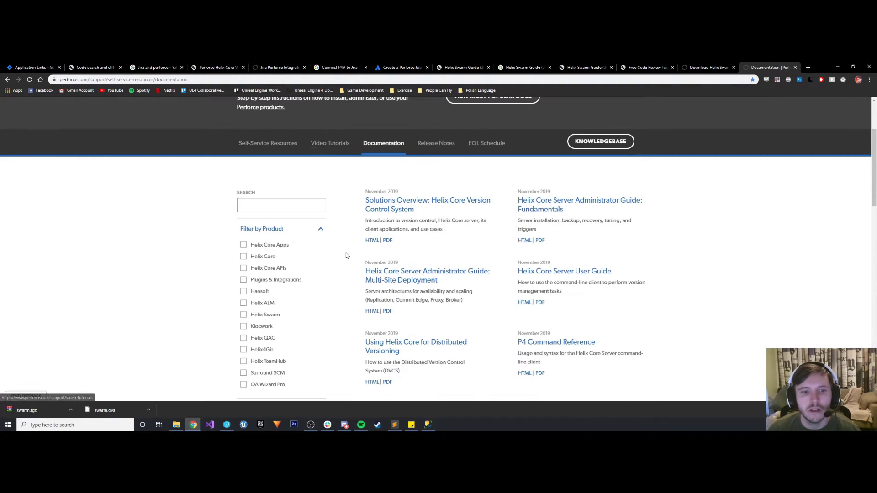
pyautogui.click(243, 316)
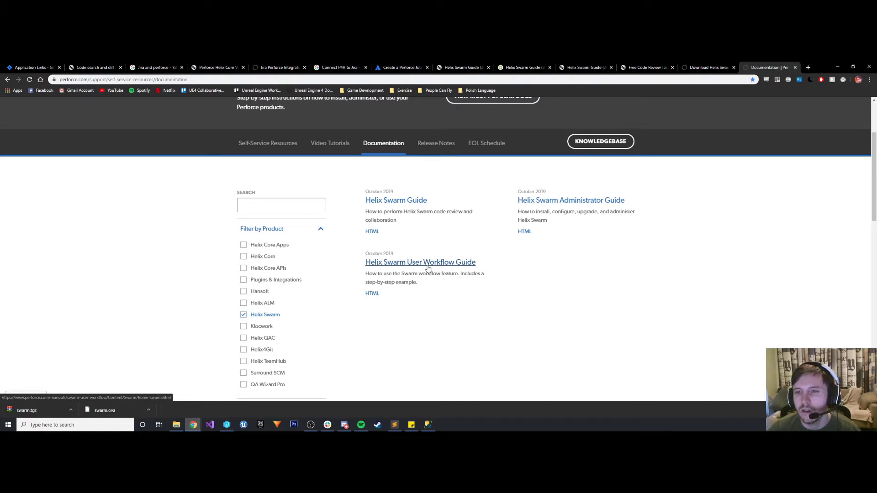
pyautogui.click(602, 202)
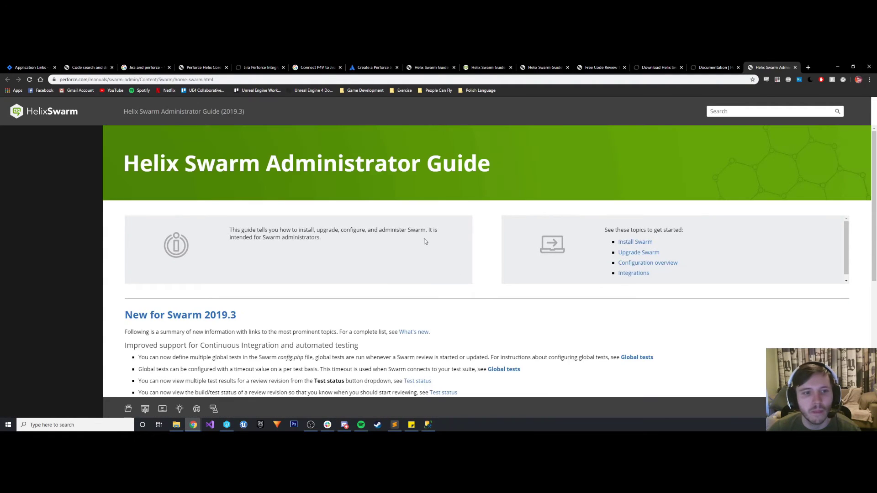
# From the Install and upgrade Swarm chapter, open 'Install and configure Swarm from a package' in a new tab.
pyautogui.scroll(-3, 321, 261)
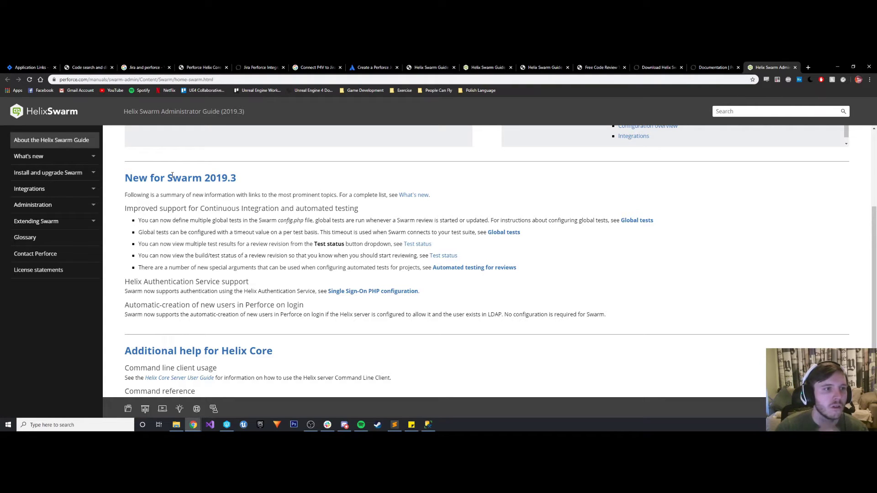
pyautogui.click(61, 173)
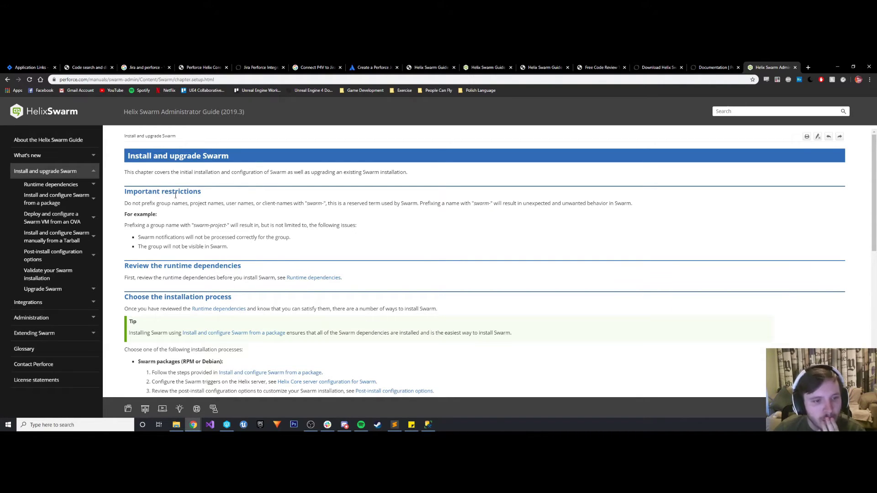
pyautogui.scroll(-2, 167, 195)
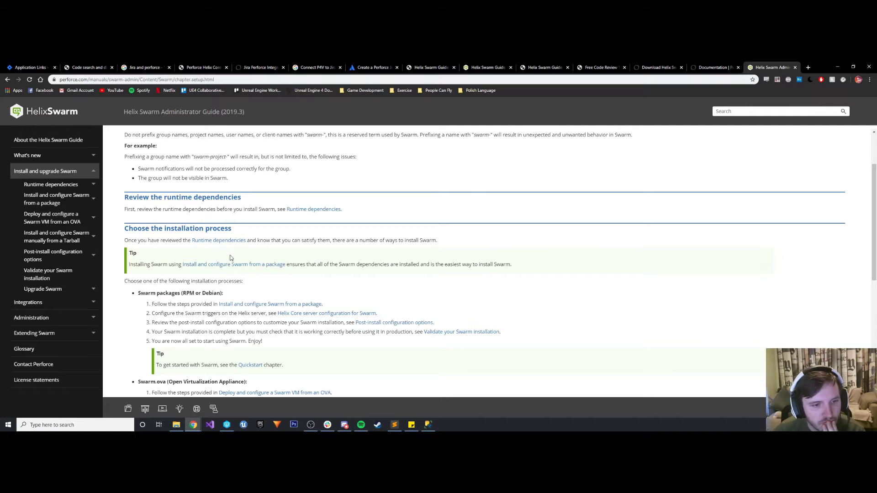
pyautogui.rightClick(255, 304)
pyautogui.click(279, 310)
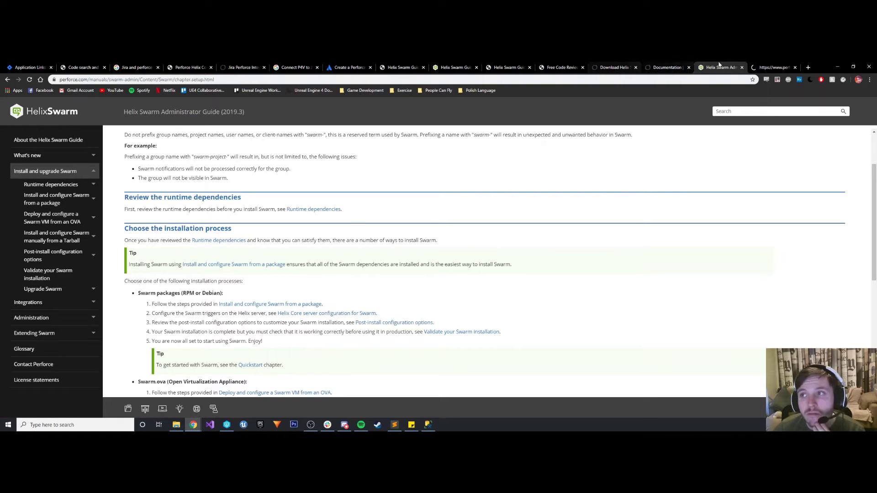
pyautogui.click(773, 67)
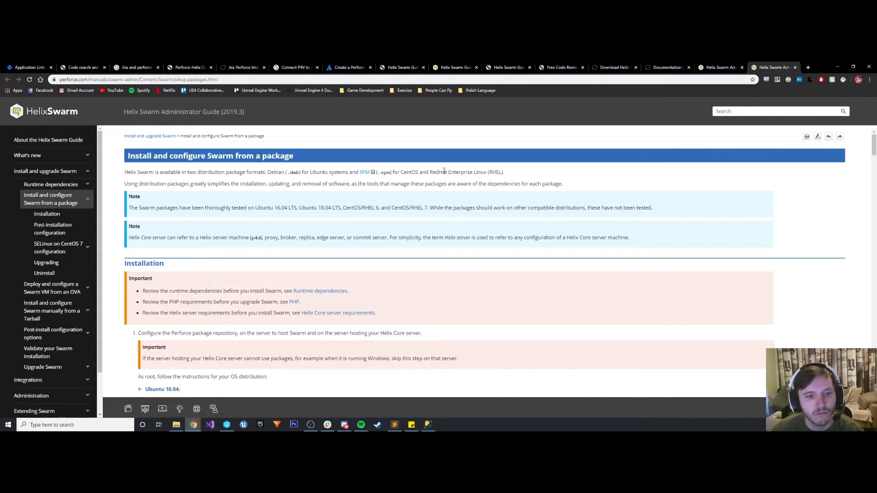
# Read through the Swarm package installation steps.
pyautogui.scroll(-1, 332, 274)
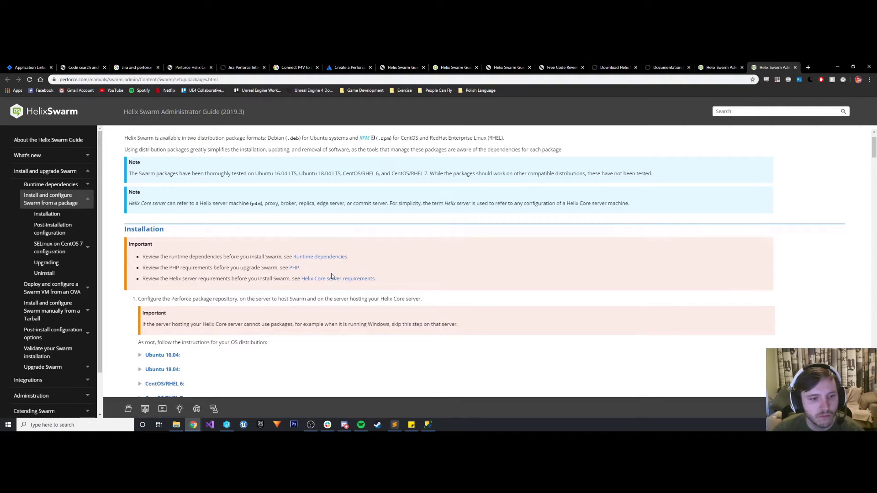
pyautogui.scroll(-1, 332, 277)
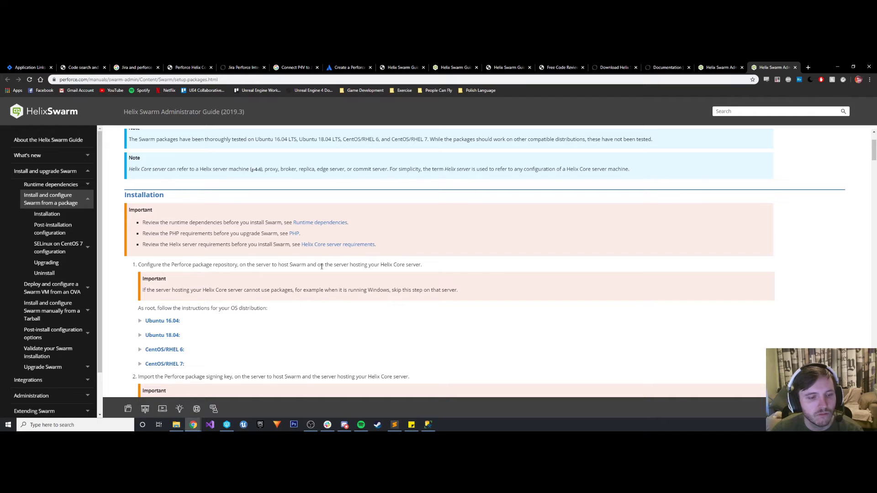
pyautogui.scroll(-3, 321, 266)
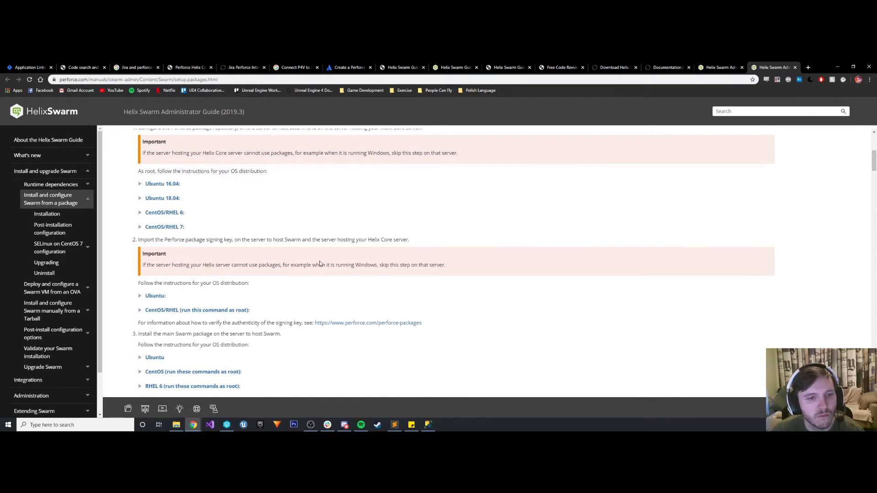
pyautogui.scroll(-4, 319, 264)
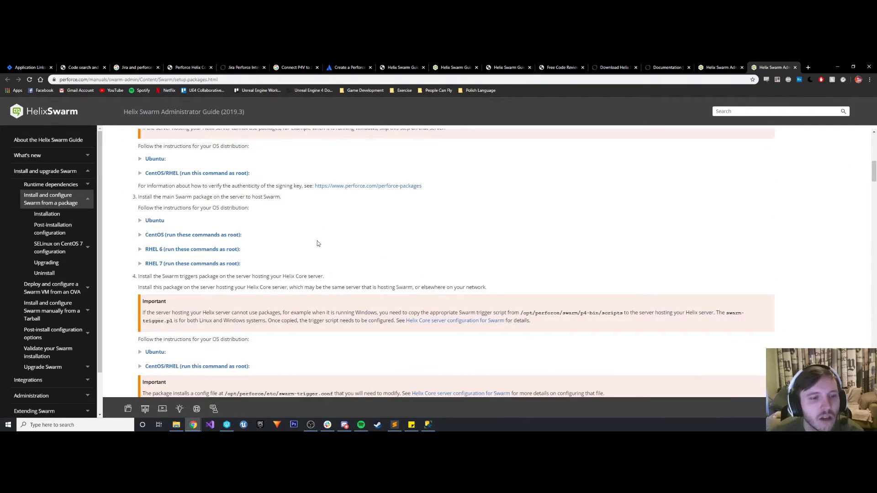
pyautogui.scroll(-5, 317, 240)
pyautogui.scroll(-5, 337, 268)
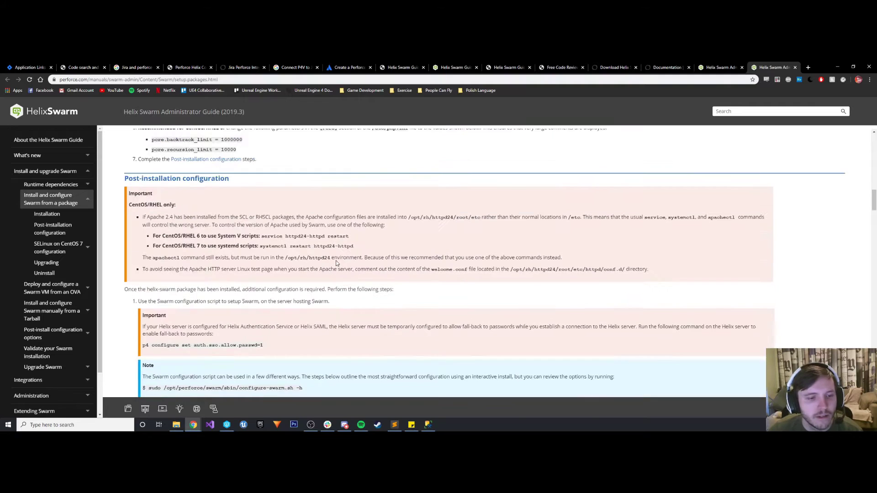
pyautogui.scroll(15, 333, 266)
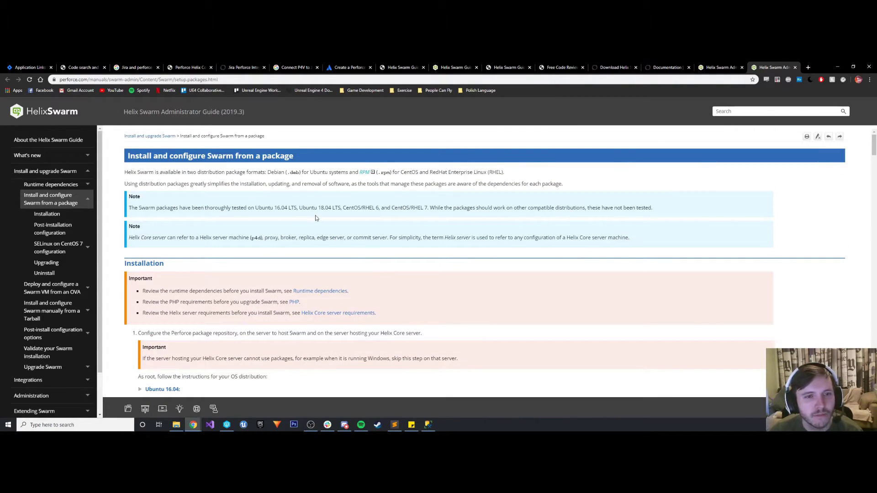
# Return to the setup chapter and open 'Install and configure Swarm manually from a Tarball' in a new tab.
pyautogui.hotkey('ctrl', 'shift', 'Tab')
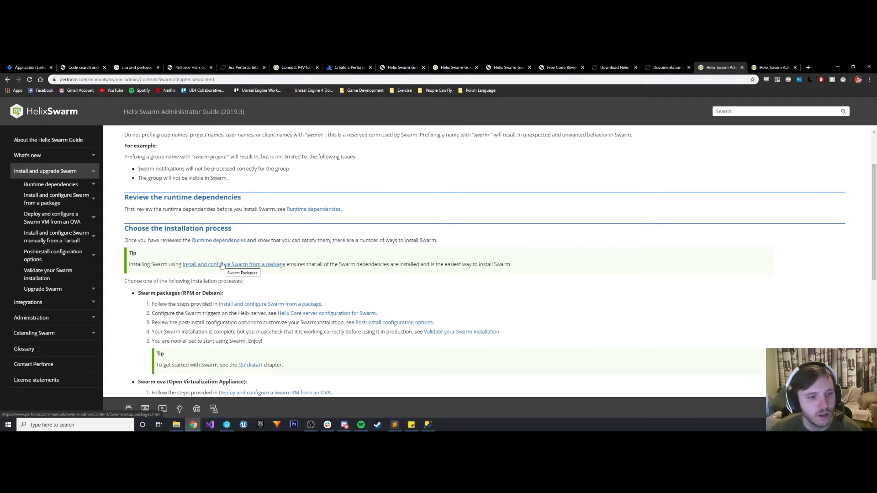
pyautogui.scroll(-1, 222, 265)
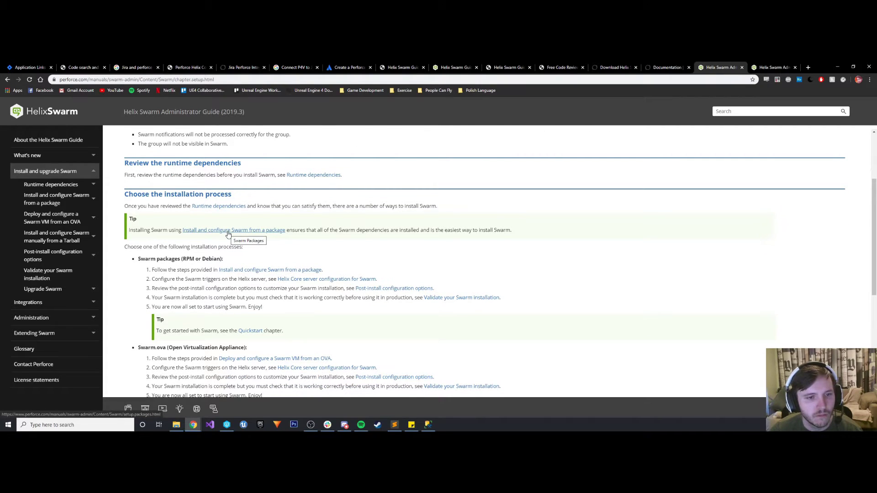
pyautogui.scroll(-1, 228, 234)
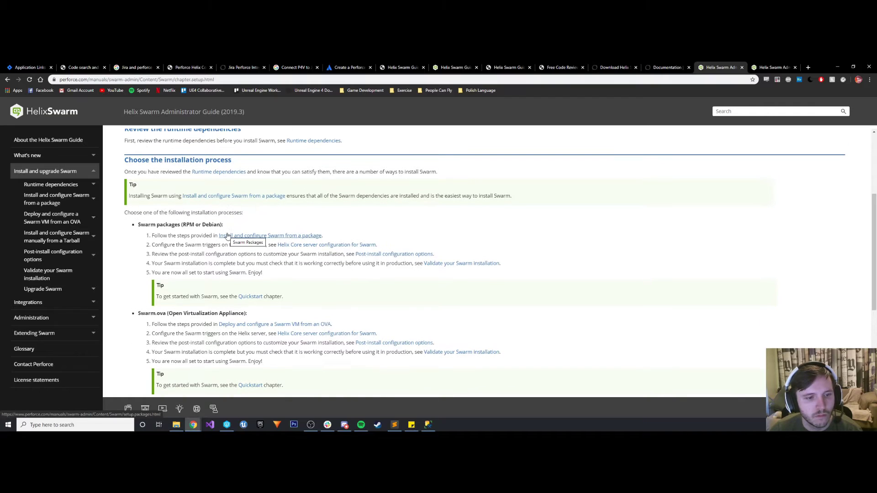
pyautogui.scroll(-2, 226, 246)
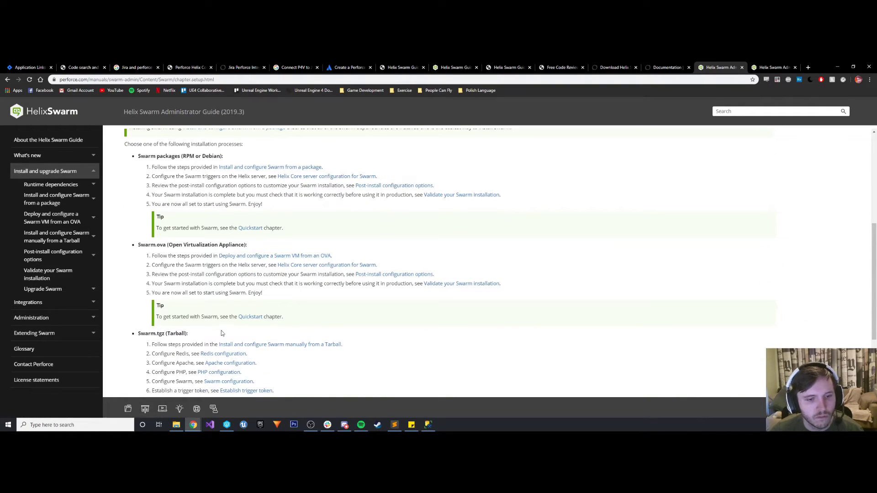
pyautogui.scroll(-1, 221, 330)
pyautogui.rightClick(295, 314)
pyautogui.click(315, 315)
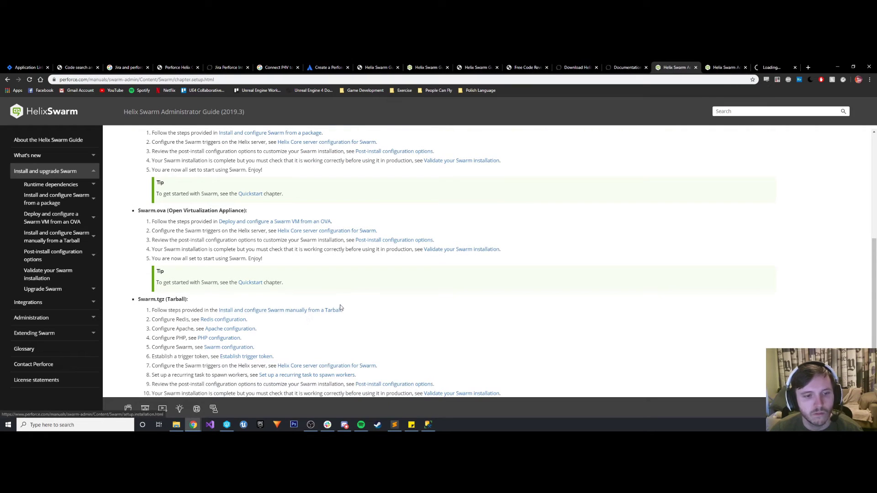
pyautogui.click(780, 67)
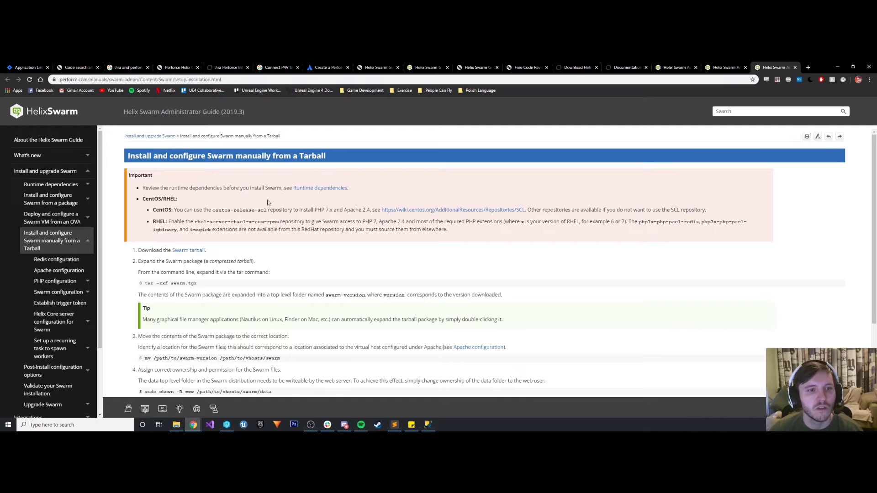
pyautogui.moveTo(219, 188); pyautogui.dragTo(347, 189)
pyautogui.click(249, 201)
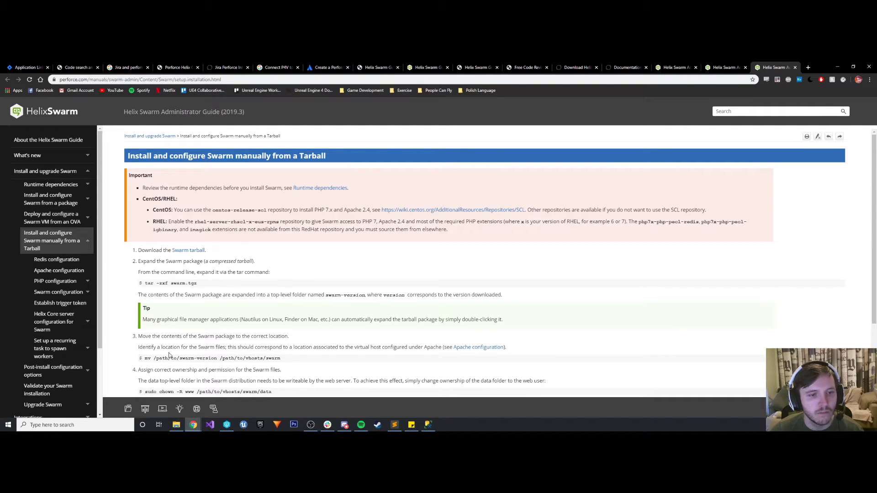
# Open a Command Prompt in the swarm-2019.3.1886340 folder via the Explorer address bar.
pyautogui.click(177, 426)
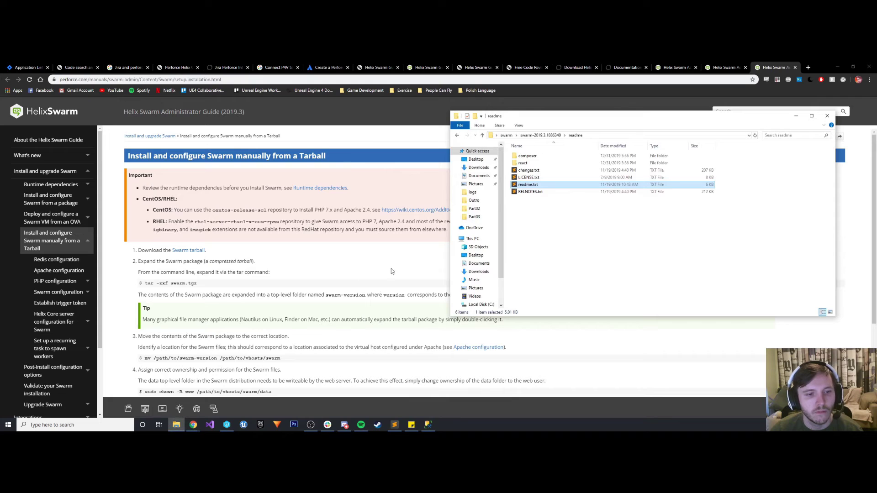
pyautogui.click(540, 135)
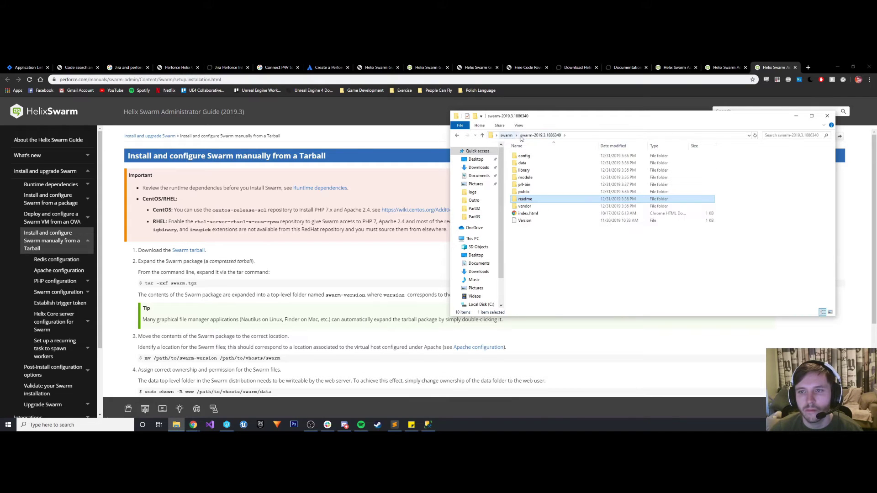
pyautogui.click(590, 135)
pyautogui.write('c')
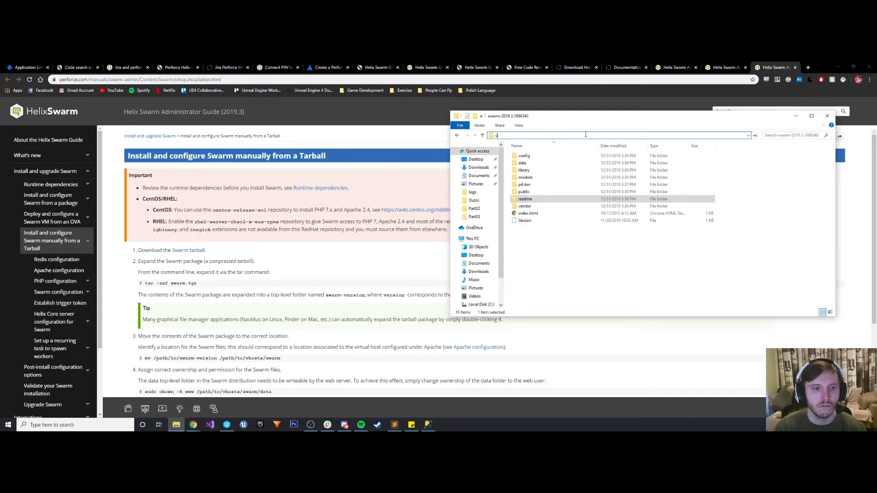
pyautogui.write('md')
pyautogui.press('Return')
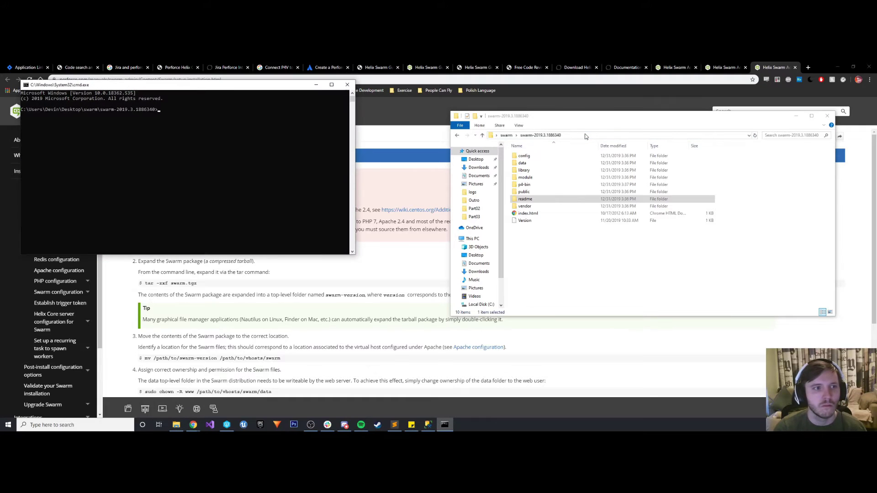
pyautogui.moveTo(237, 87); pyautogui.dragTo(642, 97)
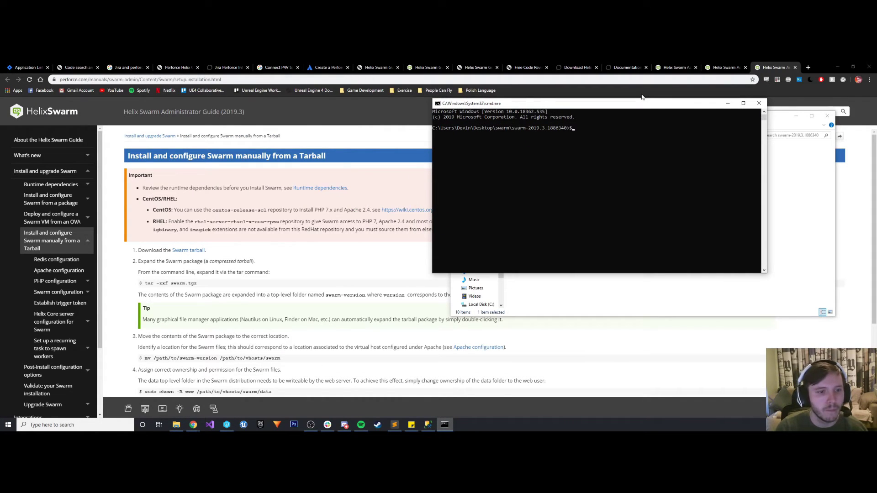
# Run tar -zxf swarm.tgz, which fails to open swarm.tgz, then try moving up with ../.
pyautogui.write('tar -')
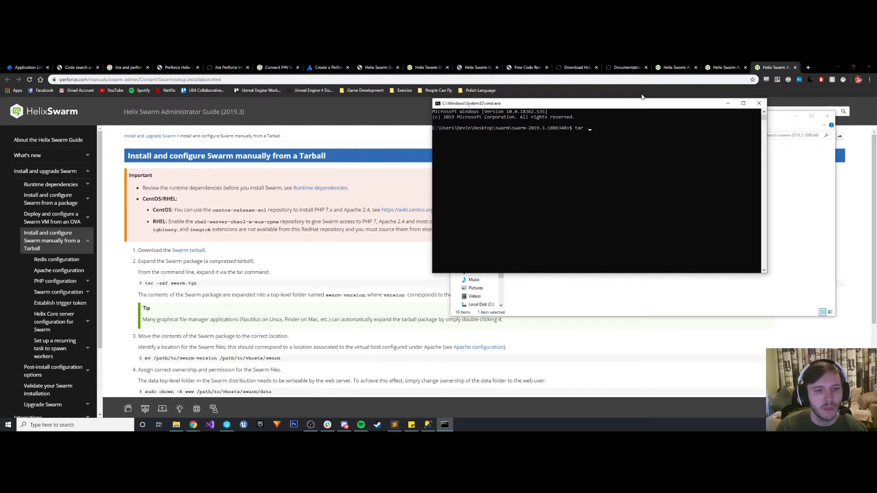
pyautogui.write('zxf s')
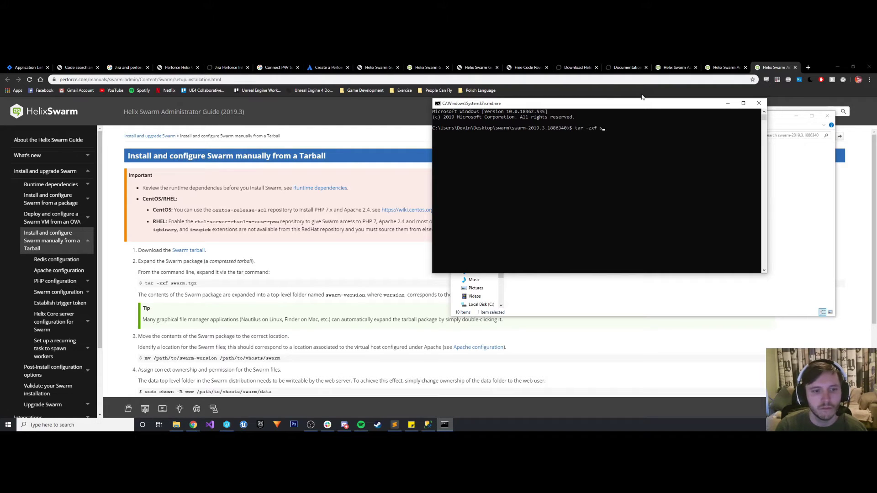
pyautogui.write('wa')
pyautogui.write('arm.tgz')
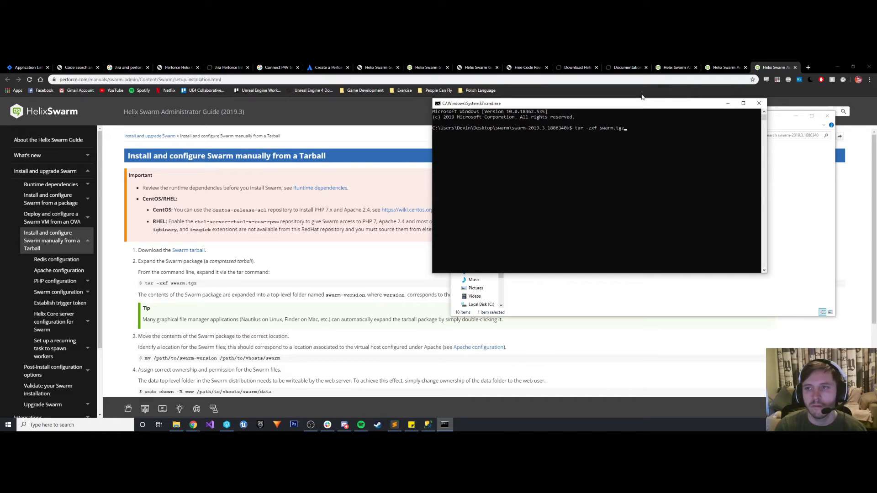
pyautogui.press('Return')
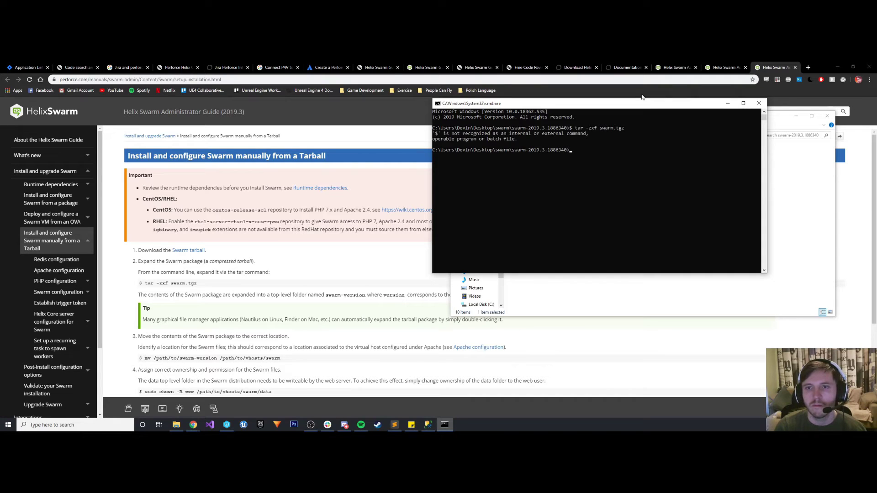
pyautogui.write('tar -zxf ')
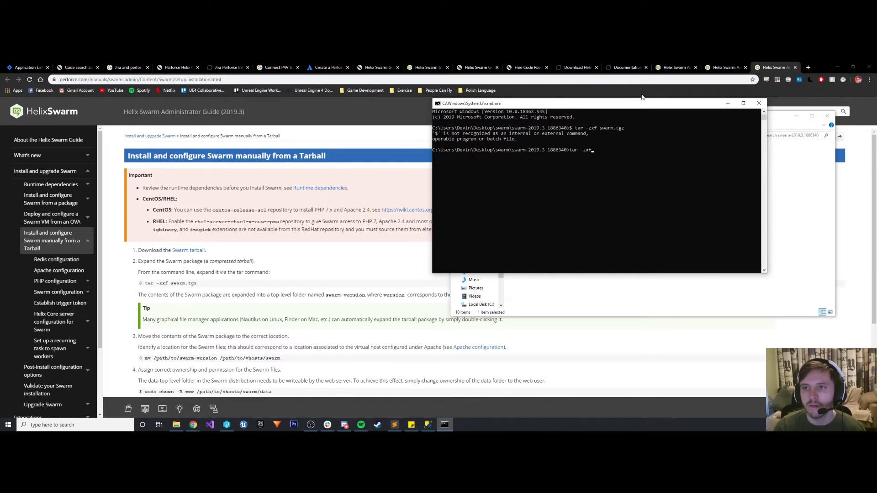
pyautogui.write('swarm.tgz')
pyautogui.press('Return')
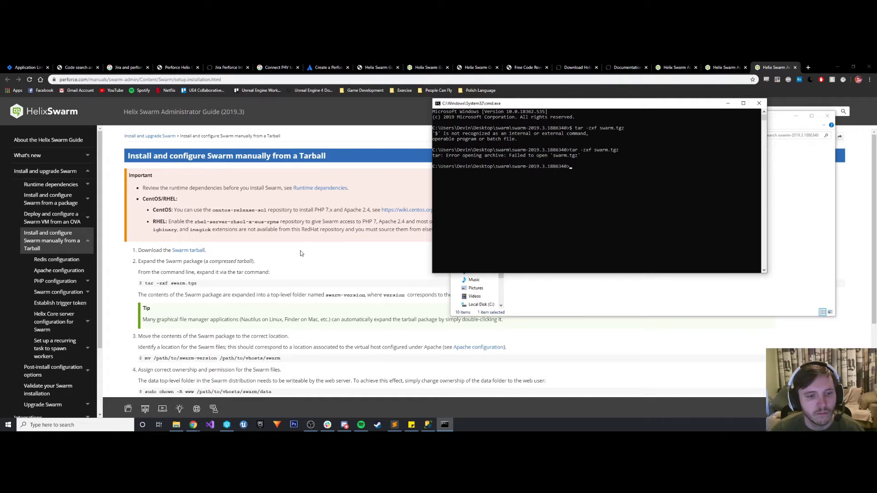
pyautogui.scroll(-1, 300, 251)
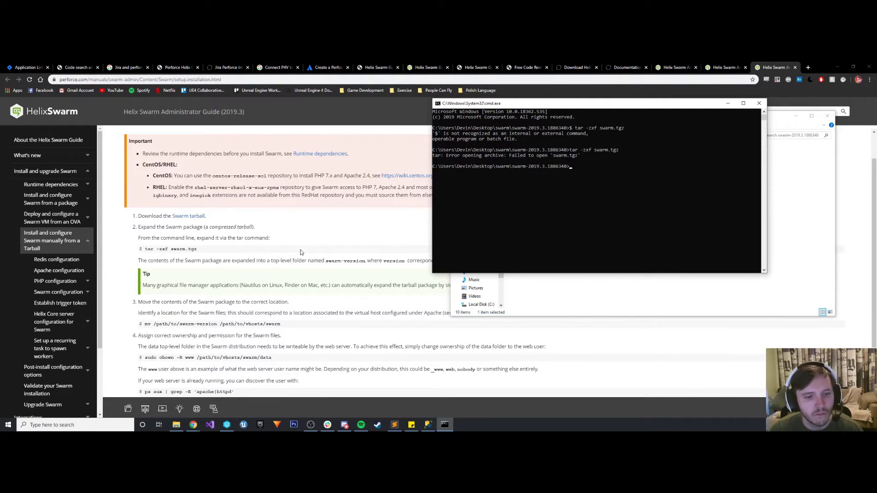
pyautogui.scroll(-1, 300, 251)
pyautogui.scroll(1, 300, 251)
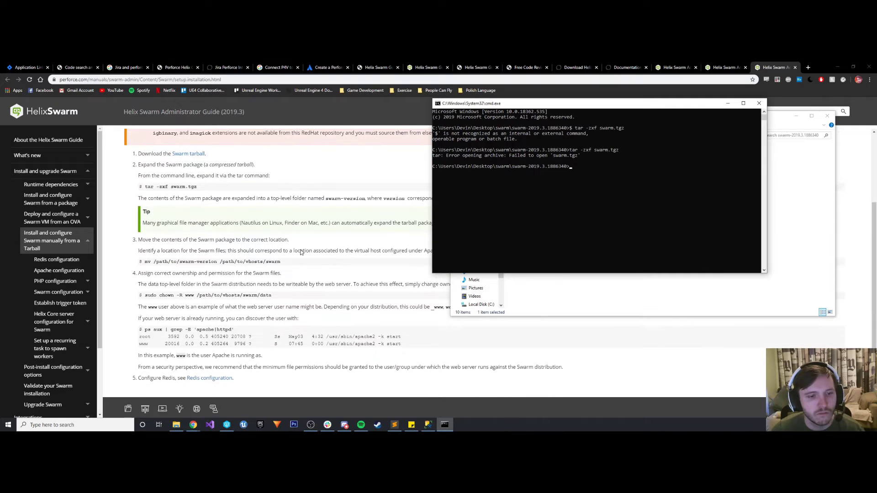
pyautogui.scroll(1, 338, 317)
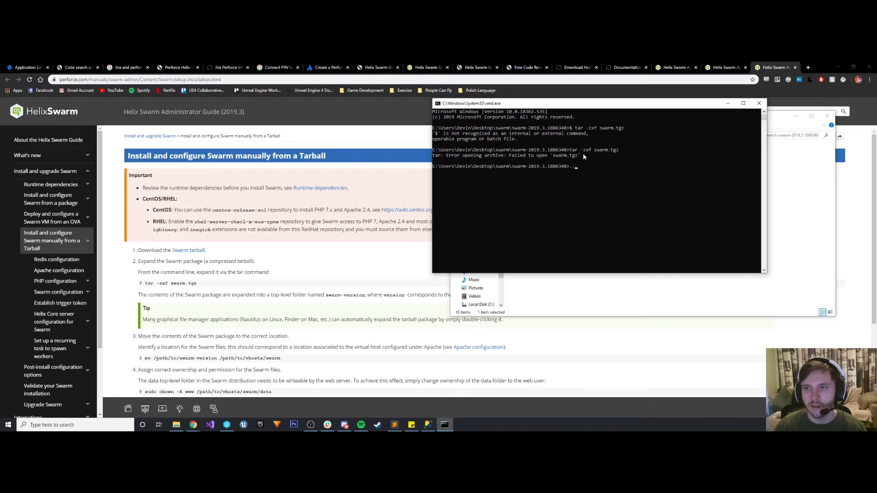
pyautogui.write('../')
pyautogui.press('Return')
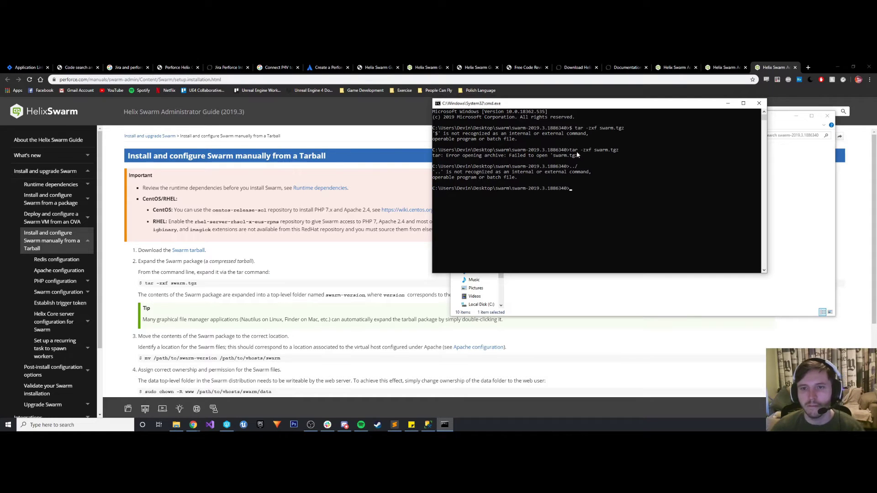
# Open a new Command Prompt from the swarm folder's address bar.
pyautogui.moveTo(671, 108); pyautogui.dragTo(331, 156)
pyautogui.click(521, 137)
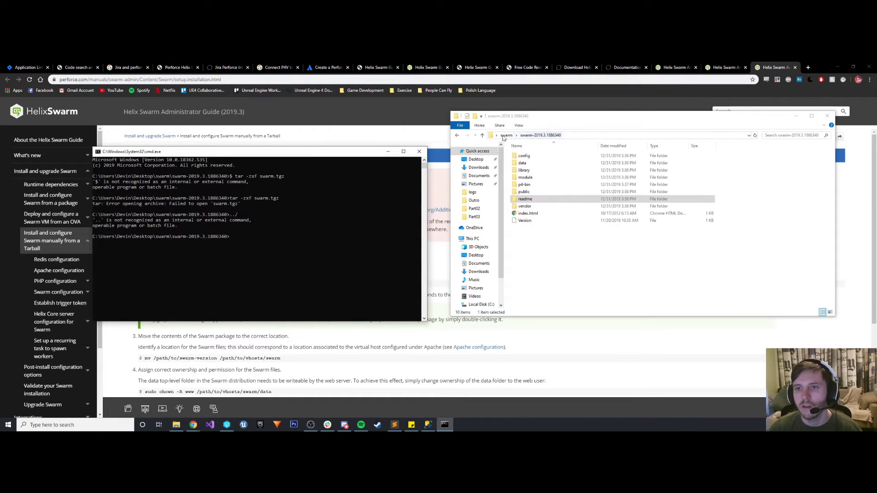
pyautogui.click(506, 135)
pyautogui.click(546, 135)
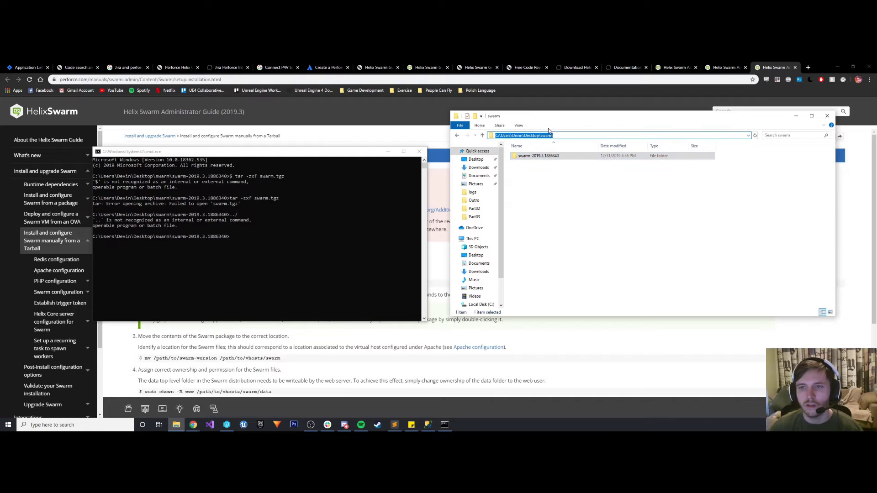
pyautogui.write('cmd')
pyautogui.press('Return')
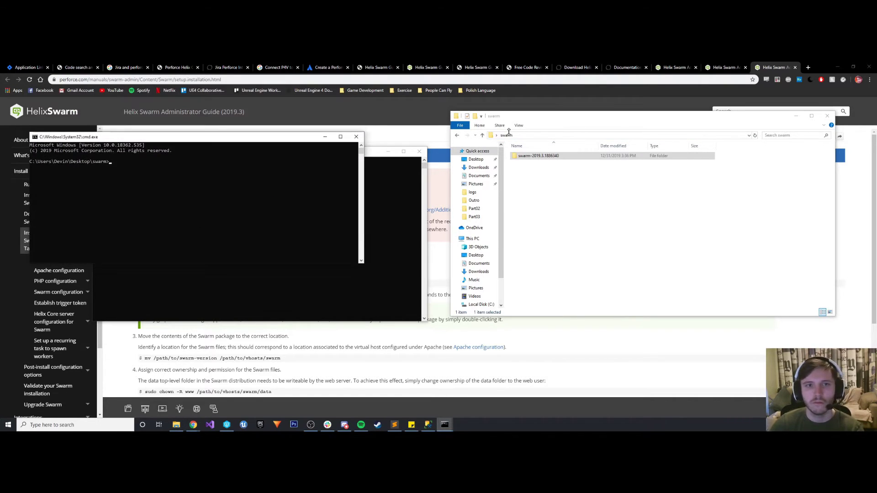
# Run tar -zxf swarm.tgz again in the new command window.
pyautogui.moveTo(137, 136); pyautogui.dragTo(529, 121)
pyautogui.click(516, 152)
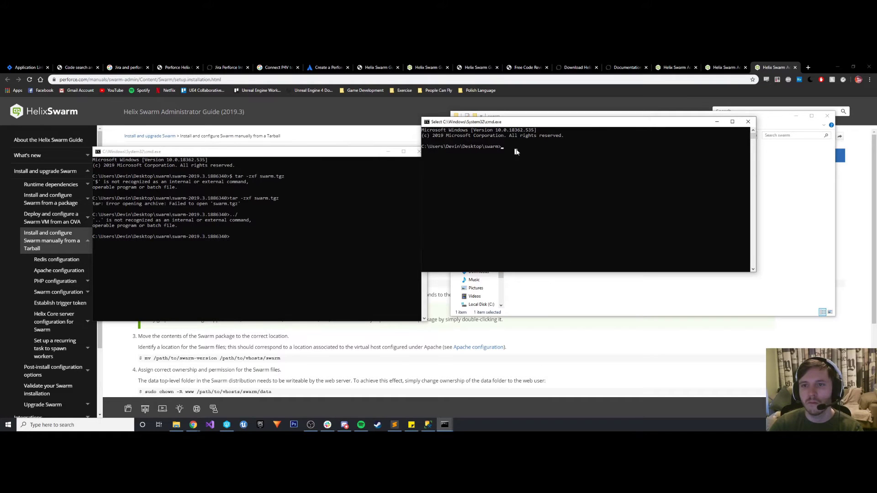
pyautogui.rightClick(516, 151)
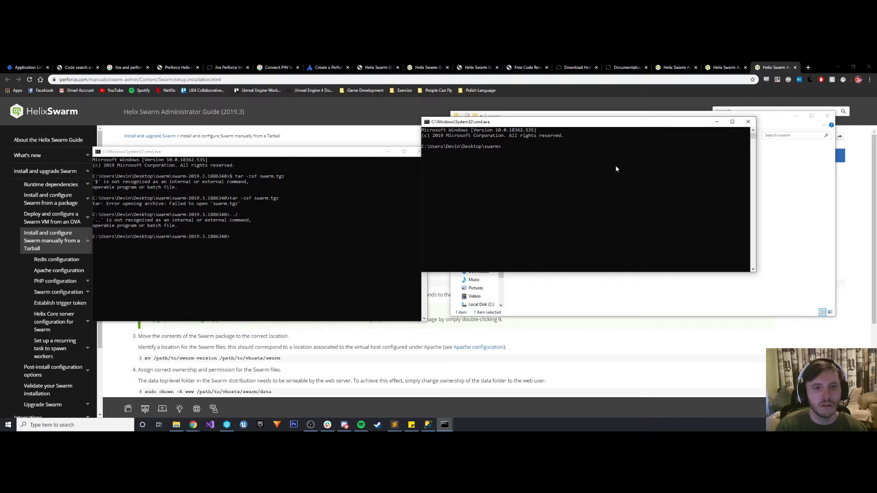
pyautogui.write('tar')
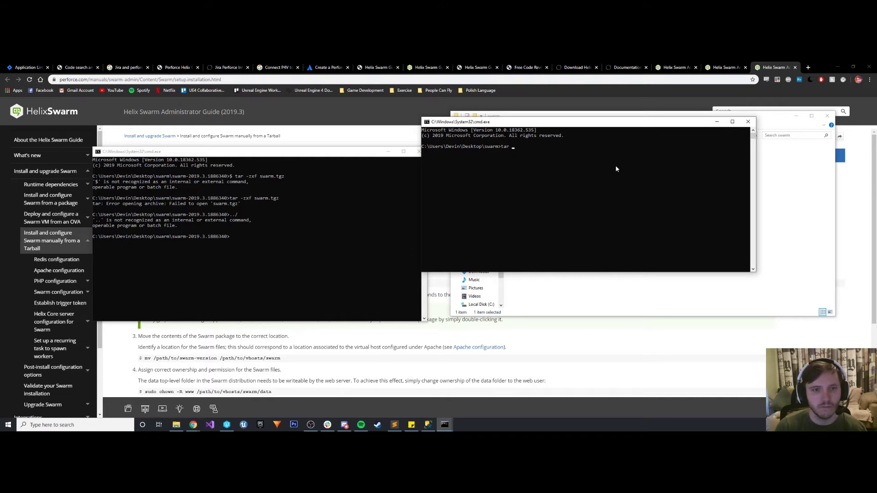
pyautogui.write(' -z')
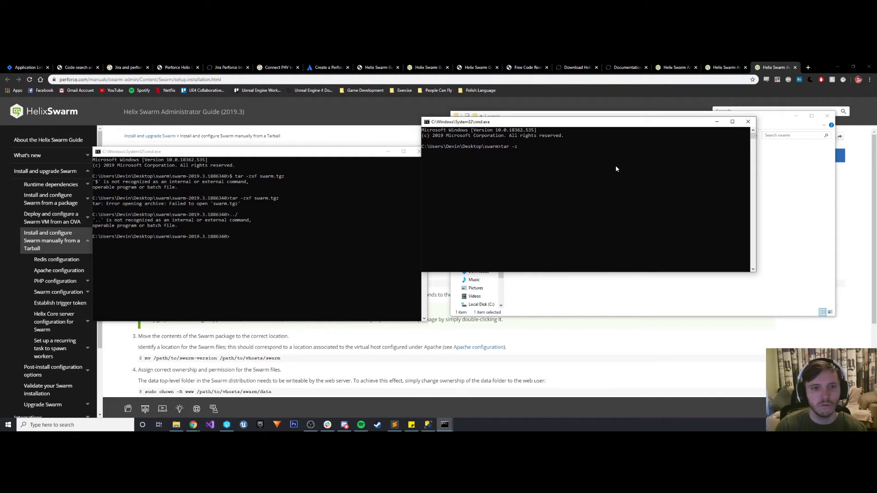
pyautogui.write('xf swar')
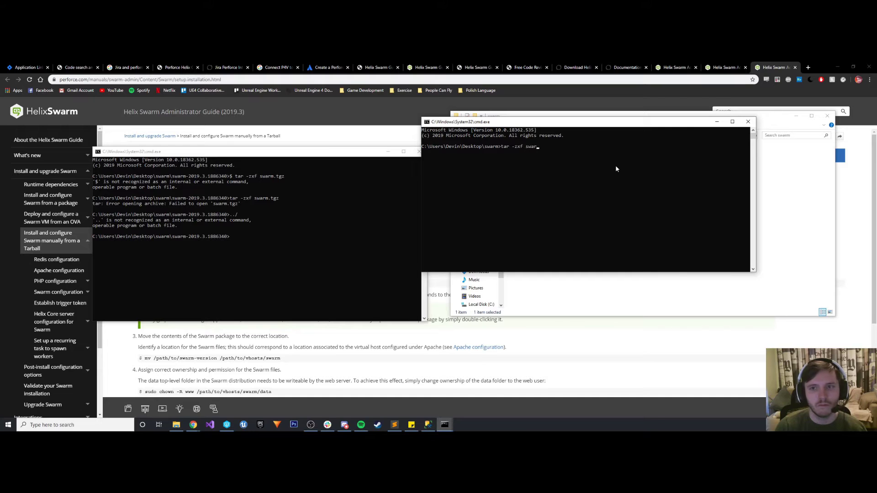
pyautogui.write('m.tgz')
pyautogui.press('Return')
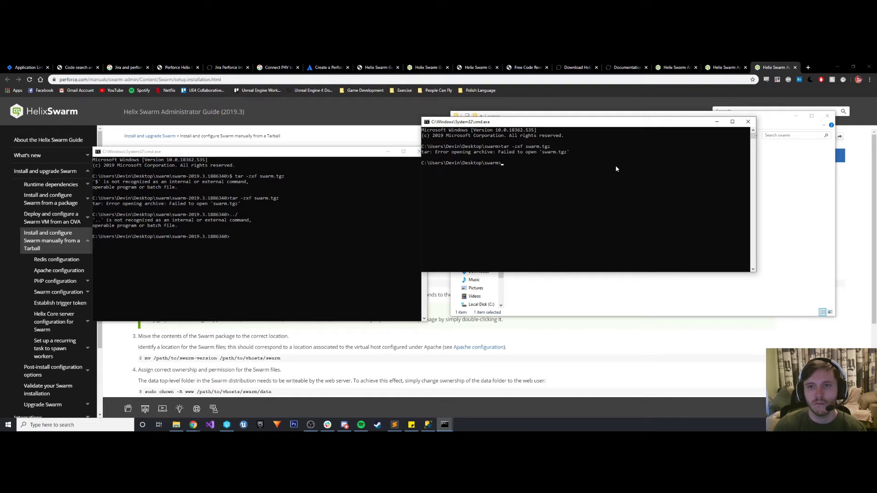
# Close both command windows and File Explorer, and minimize Chrome to show the desktop.
pyautogui.click(748, 121)
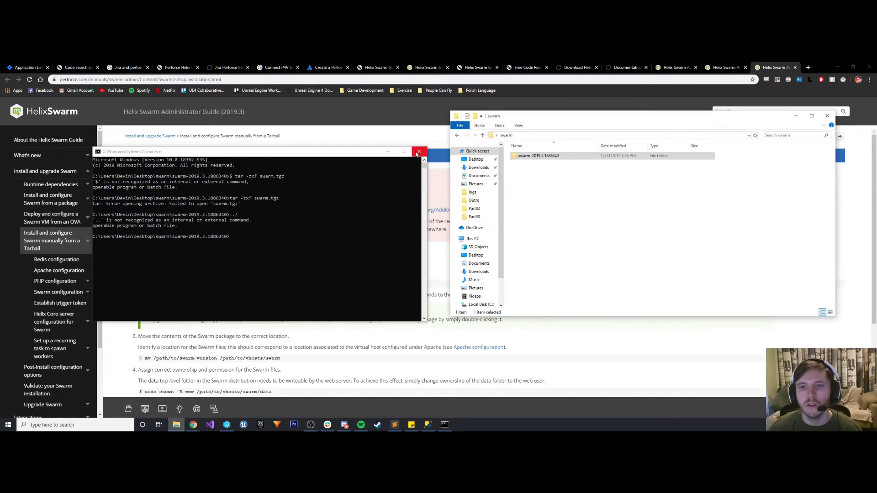
pyautogui.click(417, 152)
pyautogui.click(826, 115)
pyautogui.click(837, 67)
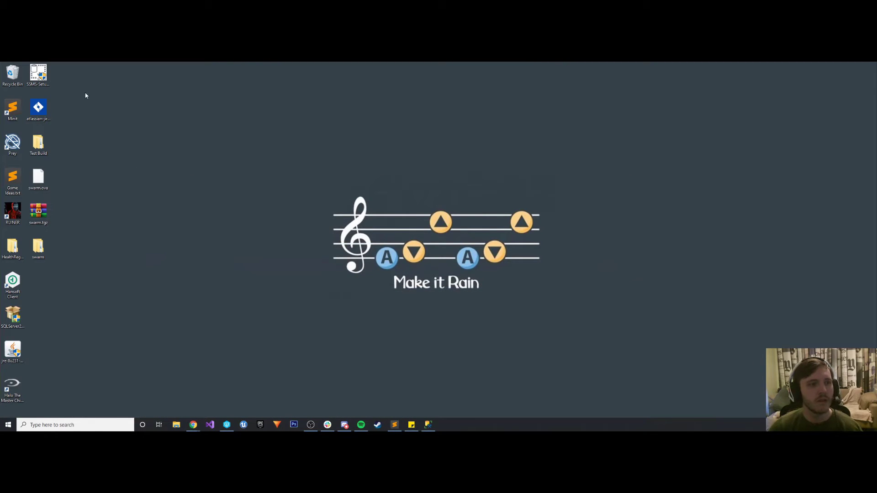
# Open a Command Prompt in the Desktop folder through This PC in File Explorer.
pyautogui.click(103, 424)
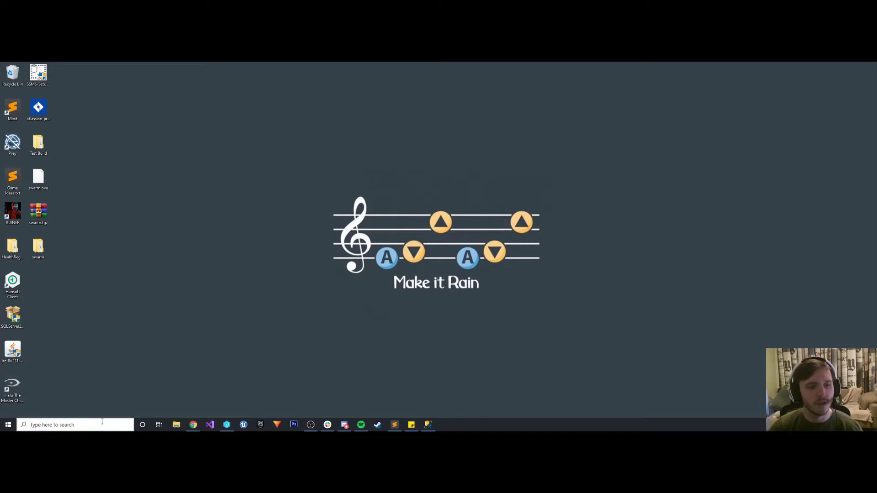
pyautogui.click(49, 252)
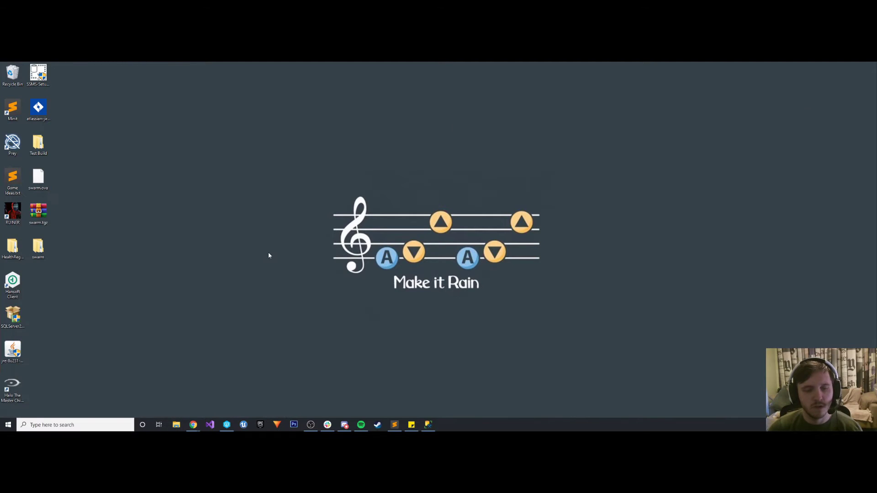
pyautogui.click(472, 238)
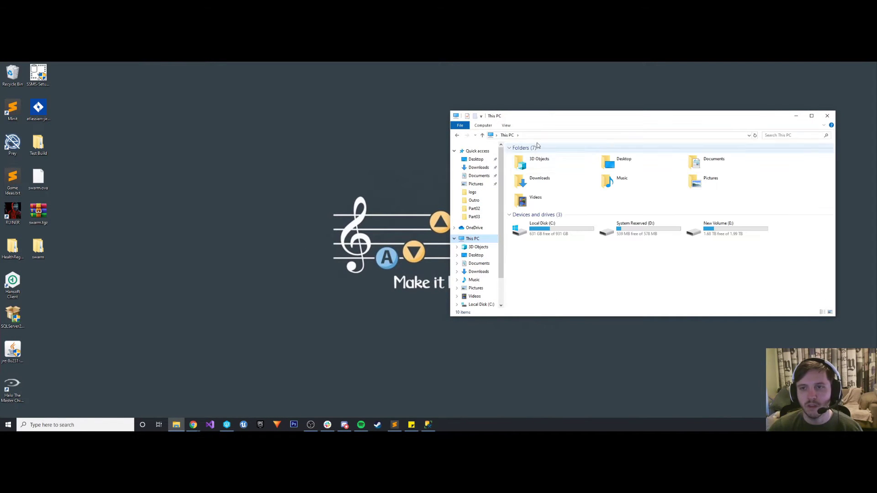
pyautogui.doubleClick(639, 161)
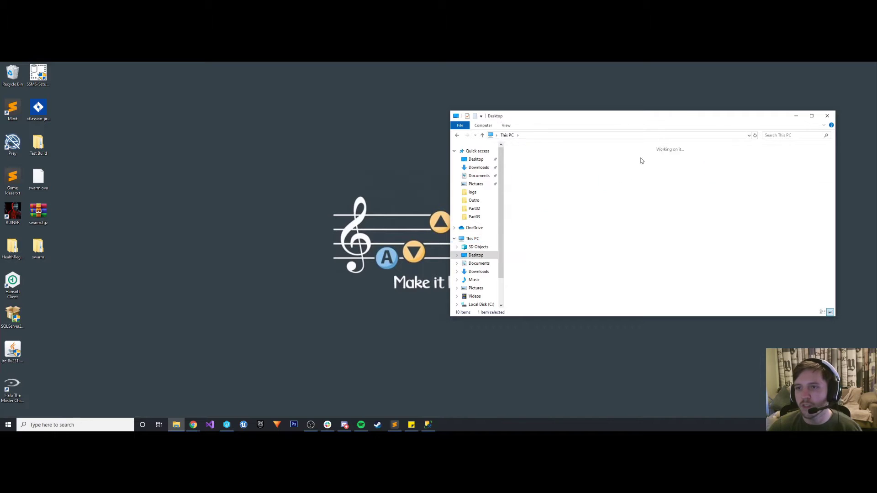
pyautogui.click(553, 135)
pyautogui.write('cmd')
pyautogui.press('Return')
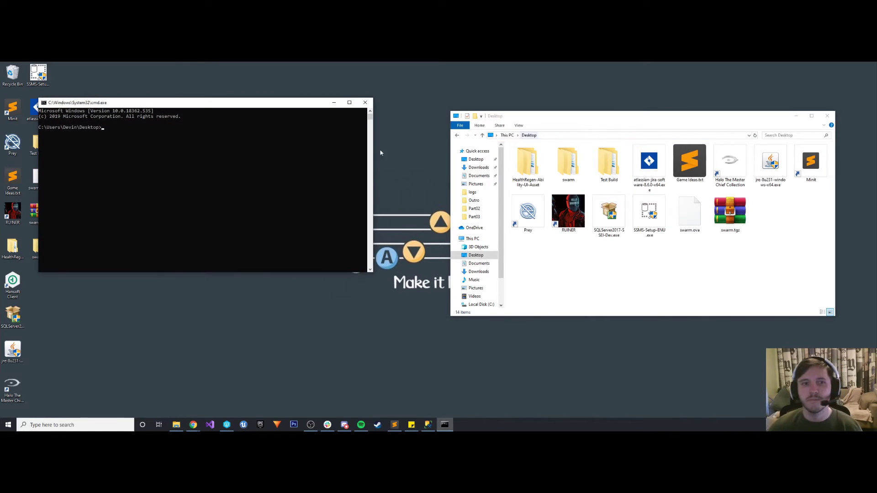
# Copy the tar extraction command from the Helix Swarm guide, paste it at the prompt and run it.
pyautogui.moveTo(193, 424)
pyautogui.click(210, 402)
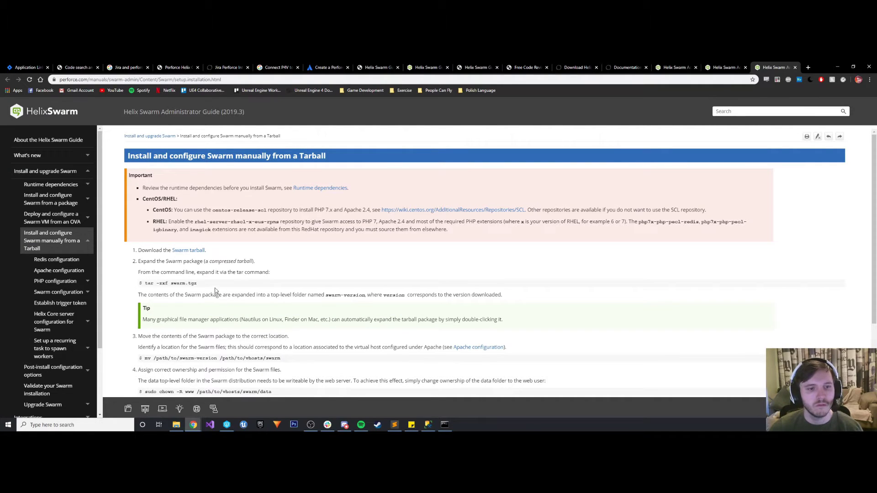
pyautogui.moveTo(209, 283); pyautogui.dragTo(140, 284)
pyautogui.press('super+c')
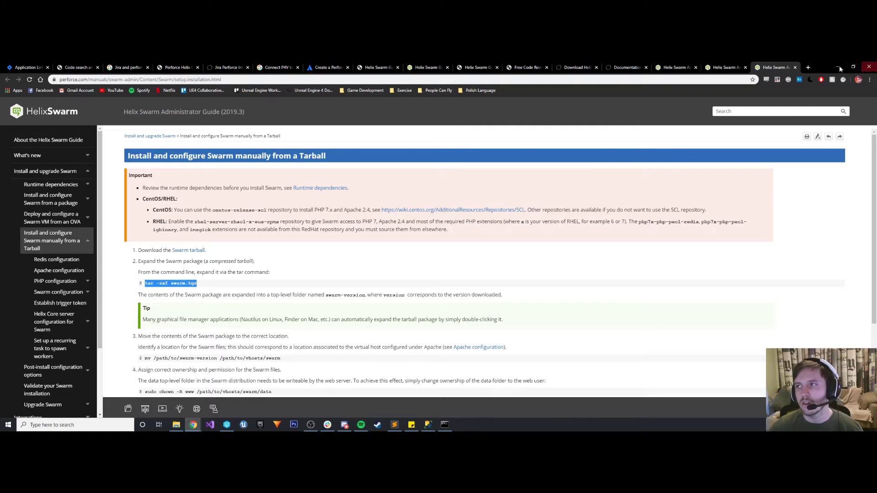
pyautogui.click(838, 66)
pyautogui.rightClick(178, 200)
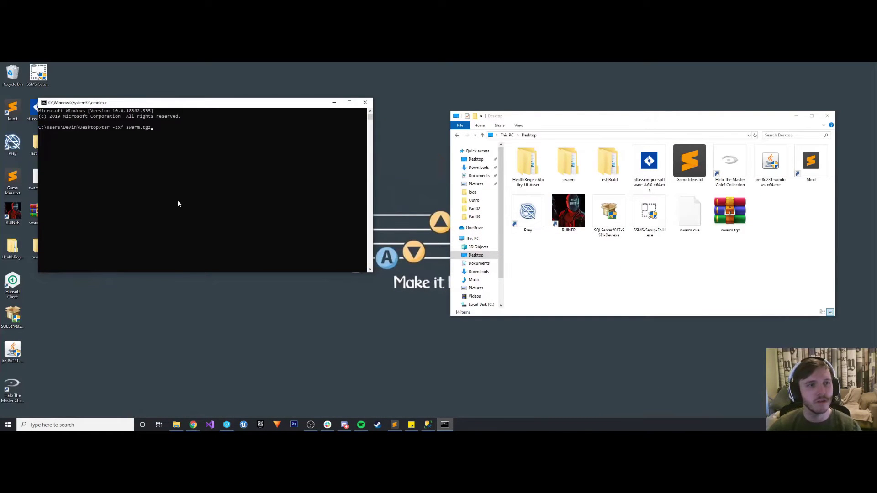
pyautogui.press('Return')
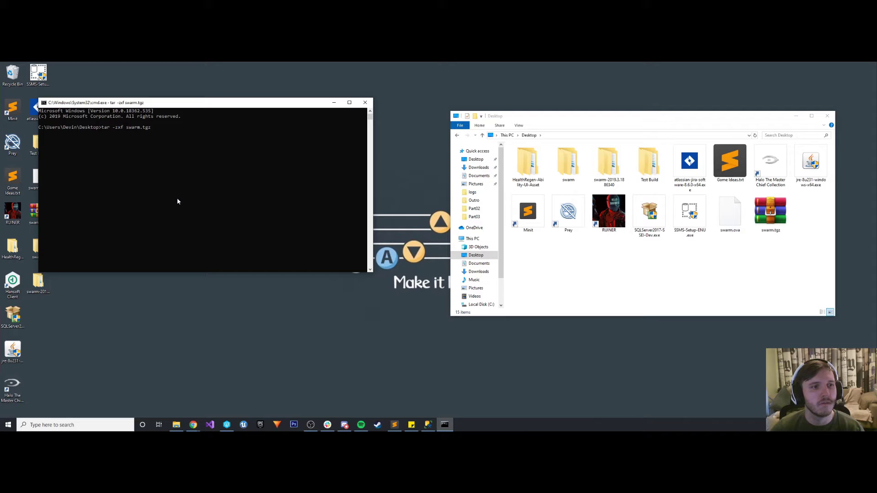
# Uncover the desktop icons and select the newly extracted swarm-2019.3.1886340 folder.
pyautogui.moveTo(156, 104); pyautogui.dragTo(238, 93)
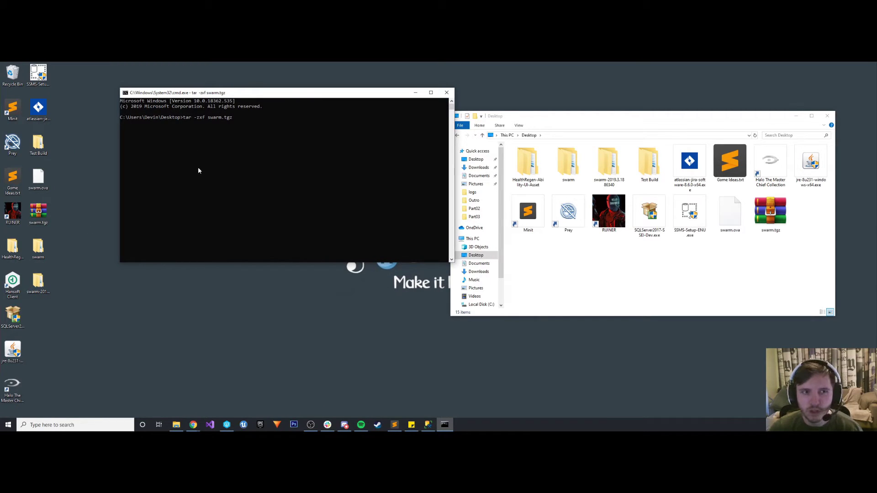
pyautogui.moveTo(193, 425)
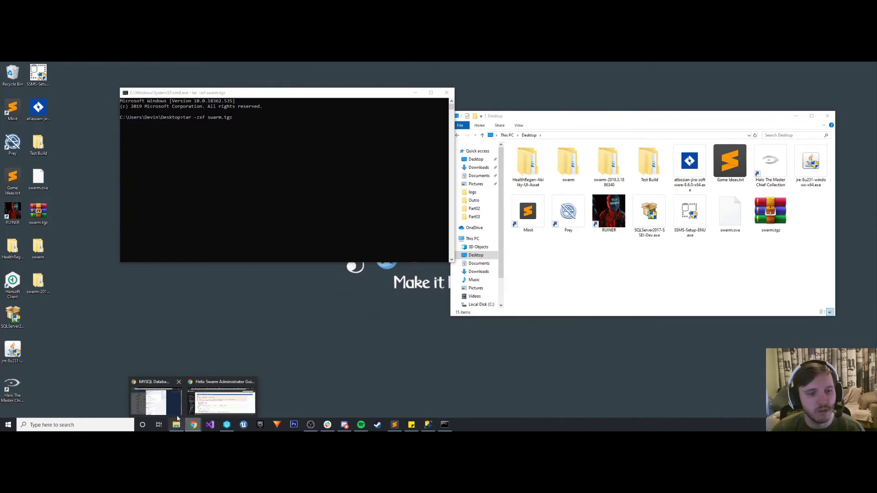
pyautogui.click(225, 404)
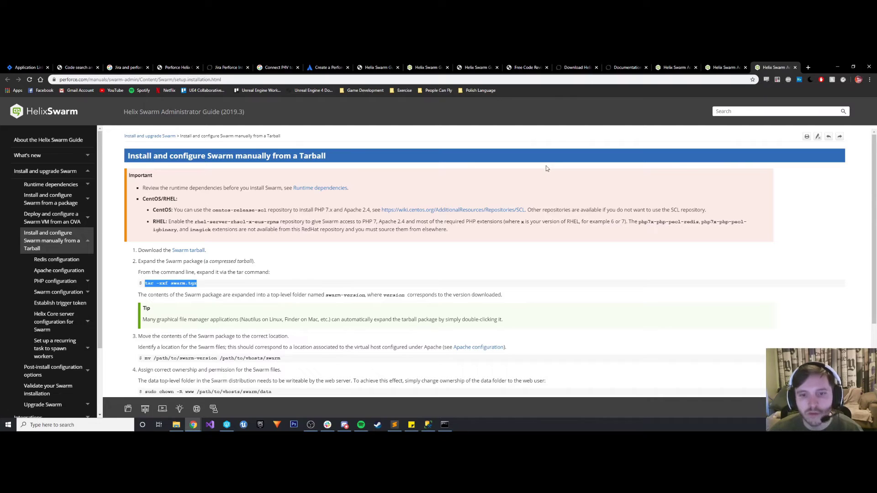
pyautogui.click(852, 67)
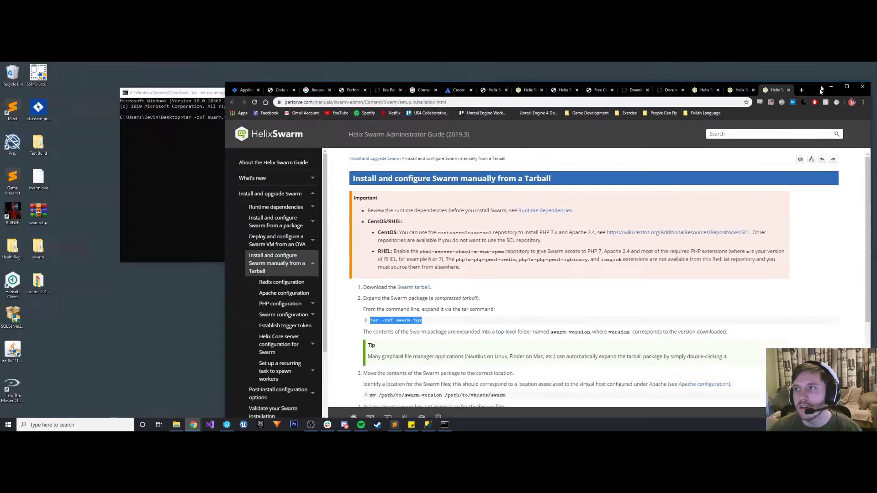
pyautogui.click(38, 282)
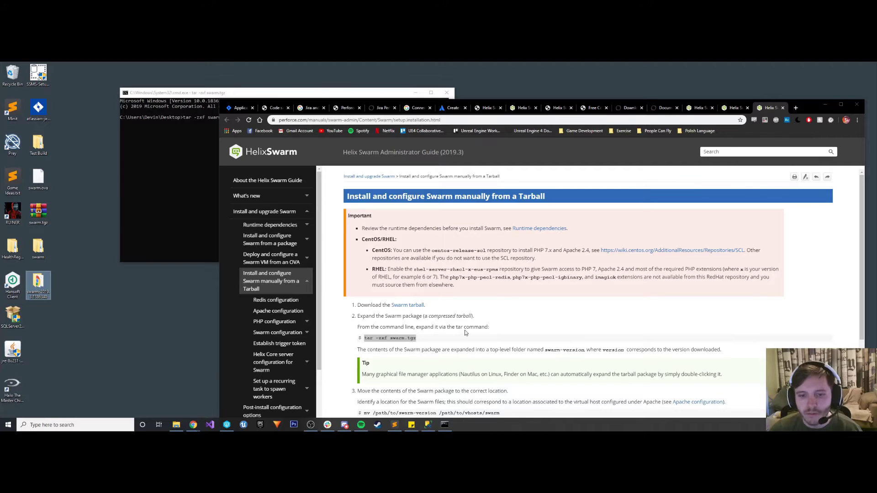
pyautogui.scroll(-1, 464, 324)
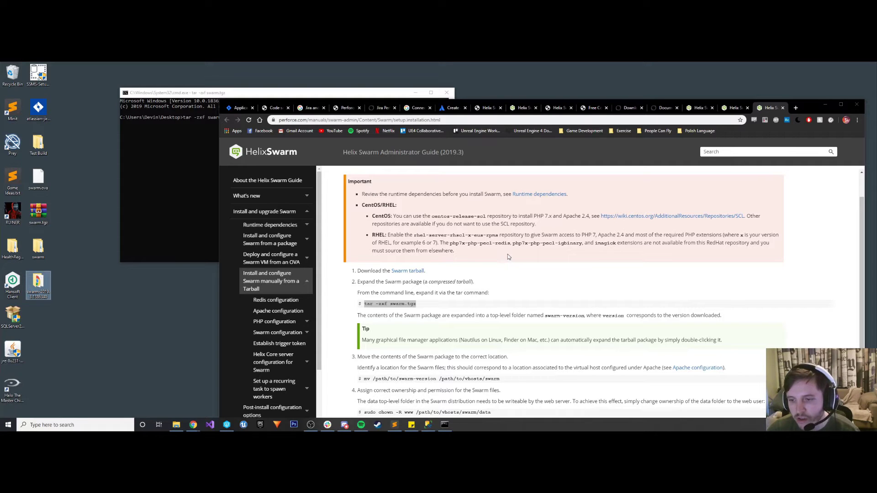
# Open the extracted swarm-2019.3.1886340 folder to show config, data, library and other subfolders.
pyautogui.scroll(-1, 504, 261)
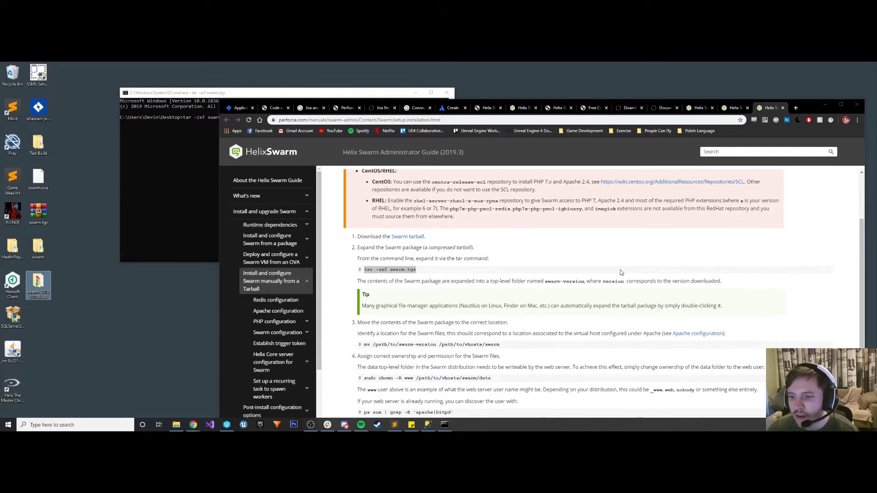
pyautogui.scroll(-1, 614, 271)
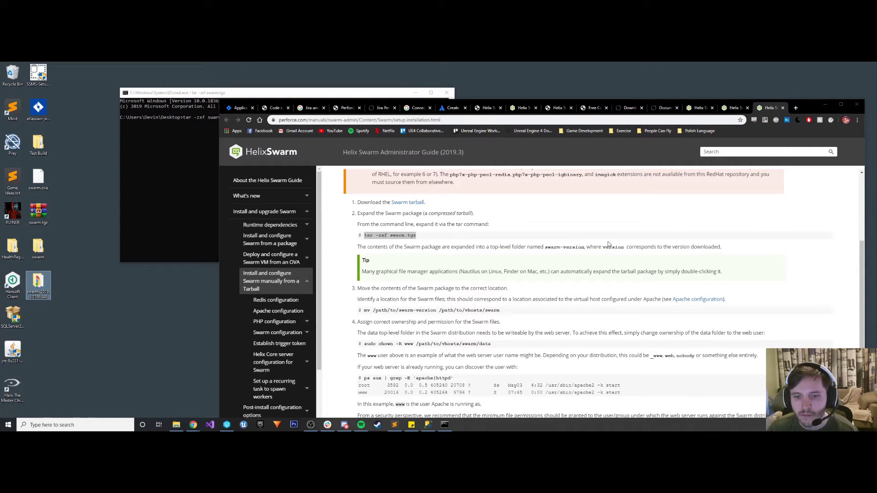
pyautogui.scroll(-1, 607, 245)
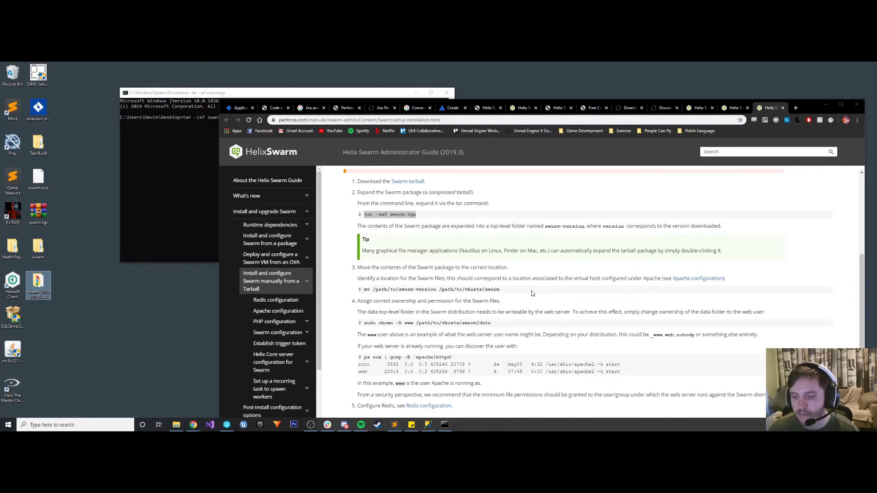
pyautogui.press('Return')
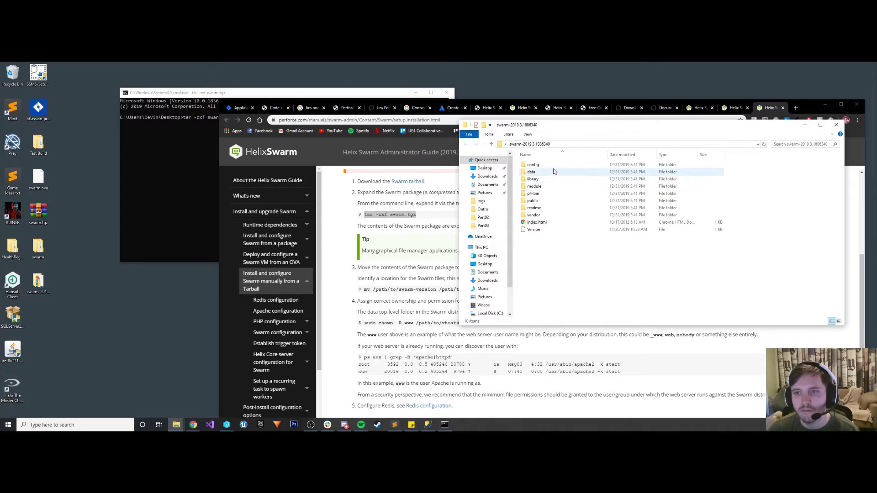
# Open the swarm folder's index.html in Google Chrome, which shows a Swarm configuration error.
pyautogui.doubleClick(554, 172)
pyautogui.click(537, 144)
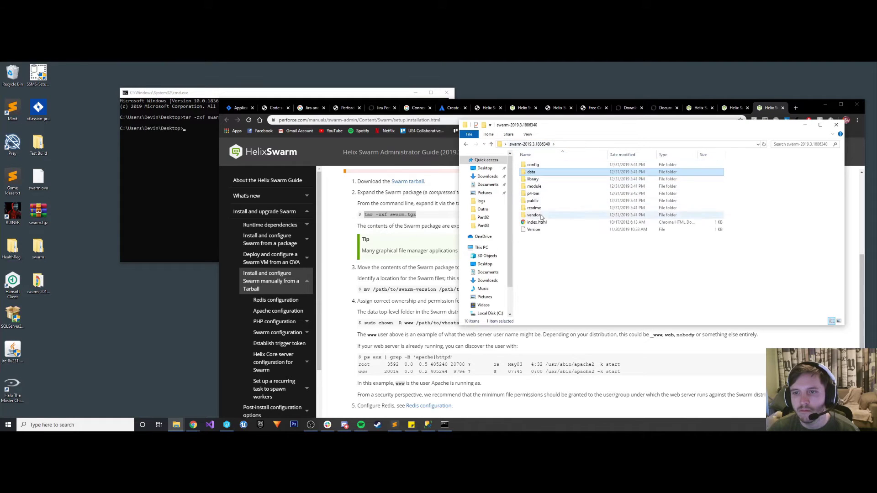
pyautogui.click(543, 223)
pyautogui.doubleClick(542, 223)
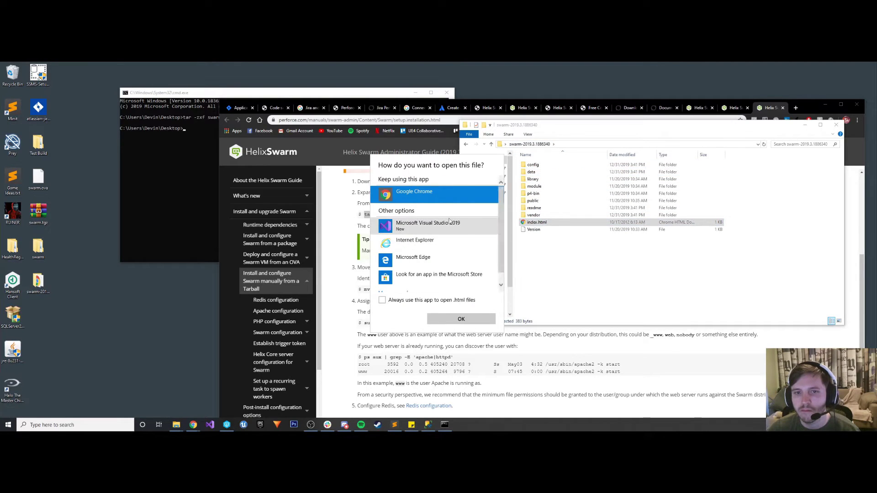
pyautogui.click(468, 318)
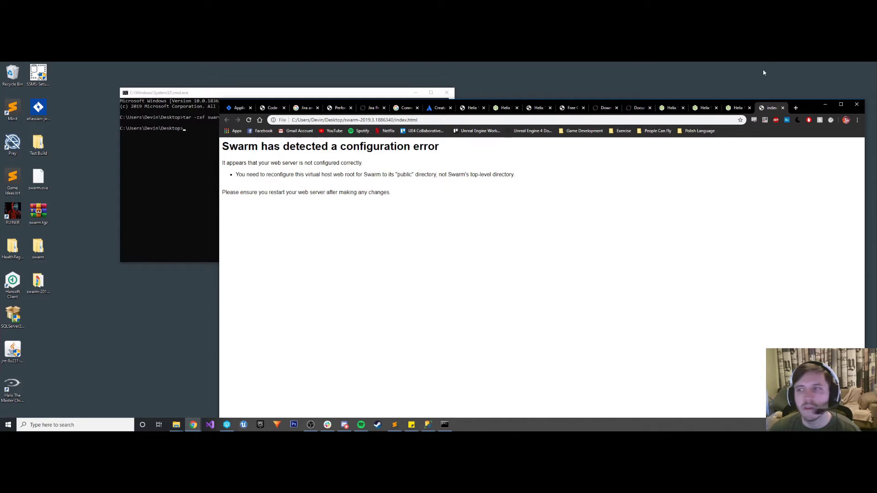
# Close the configuration error page and minimize Chrome.
pyautogui.click(782, 108)
pyautogui.click(840, 104)
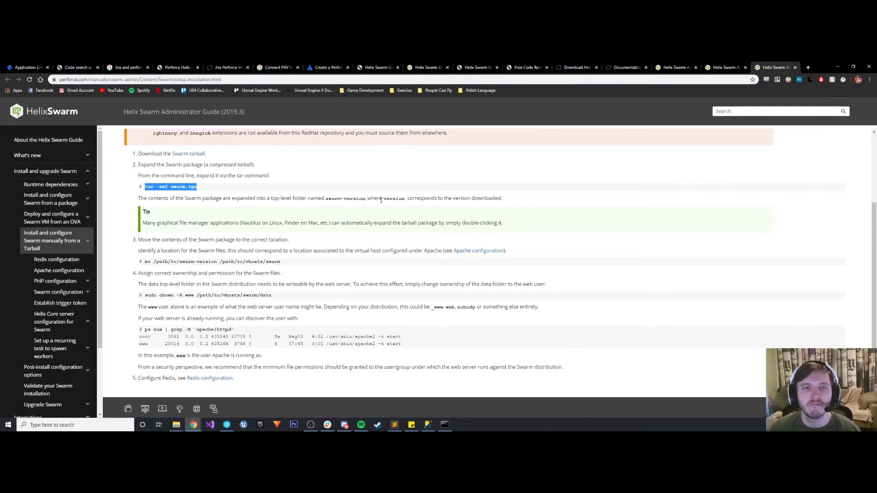
pyautogui.click(832, 68)
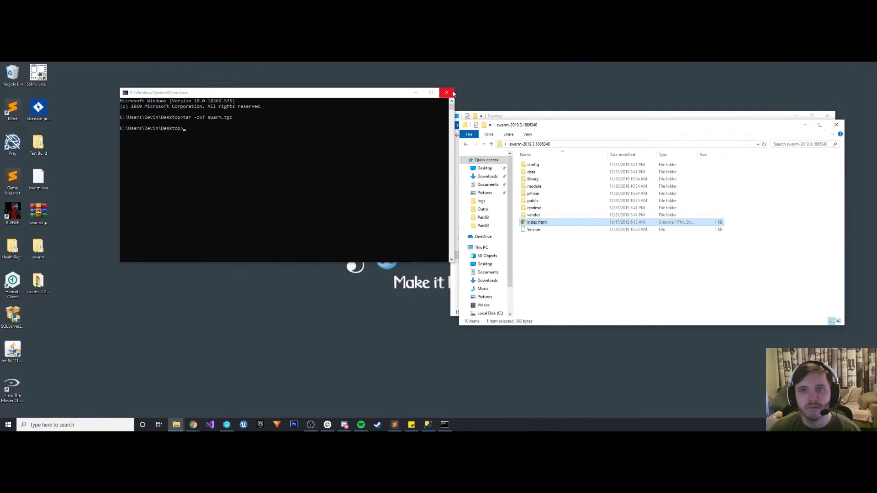
# Close the command prompt and folder windows, then delete the four swarm items from the desktop.
pyautogui.click(446, 92)
pyautogui.click(836, 124)
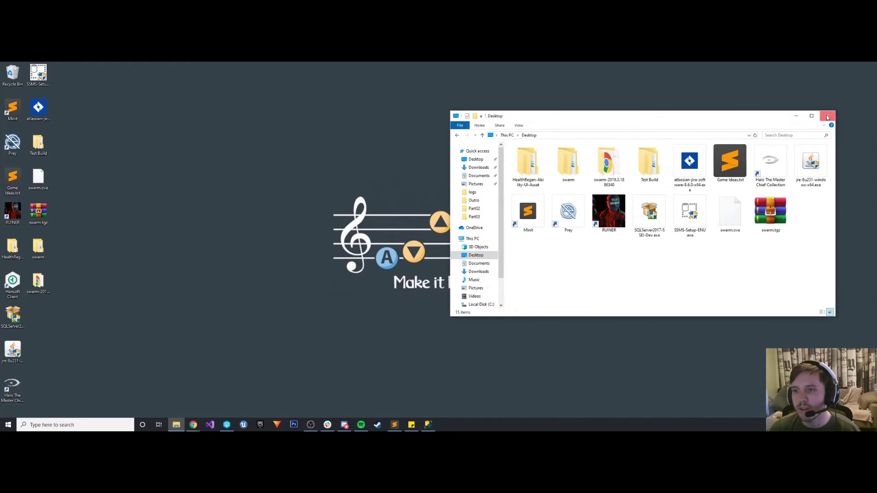
pyautogui.click(827, 117)
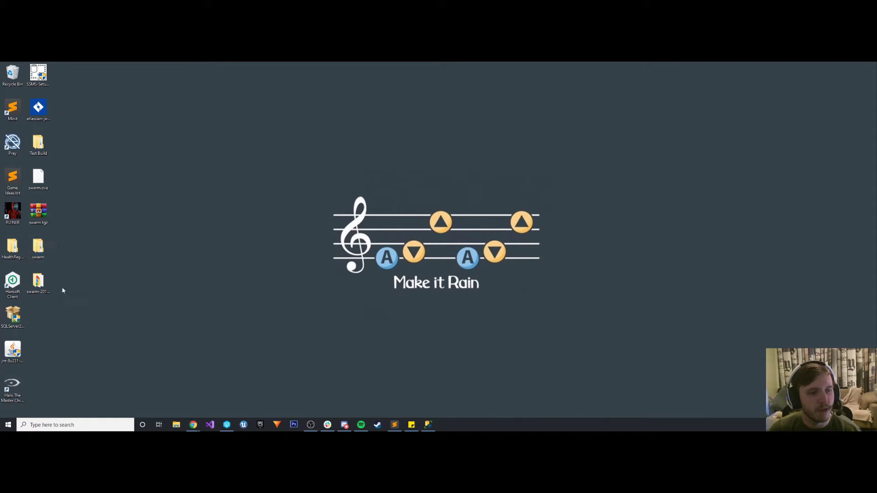
pyautogui.moveTo(62, 291); pyautogui.dragTo(28, 176)
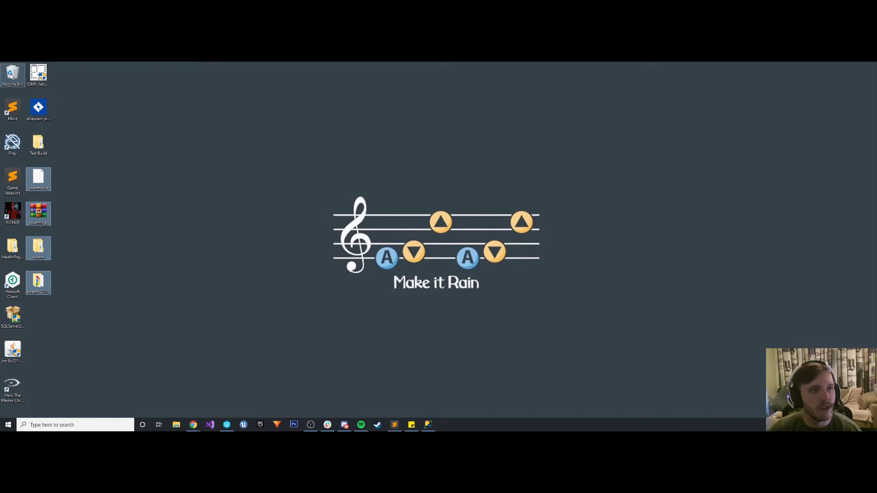
pyautogui.press('Delete')
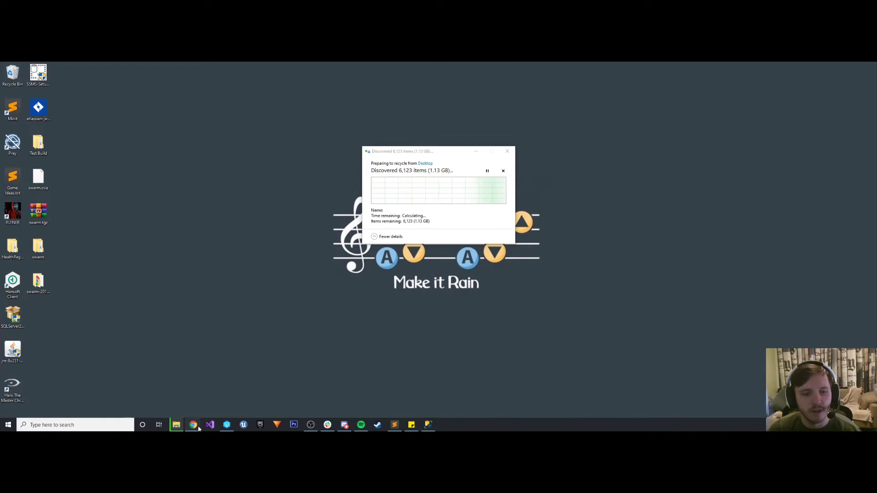
# Bring Chrome back to the front and step back to an earlier tab.
pyautogui.moveTo(193, 424)
pyautogui.click(160, 396)
pyautogui.click(173, 67)
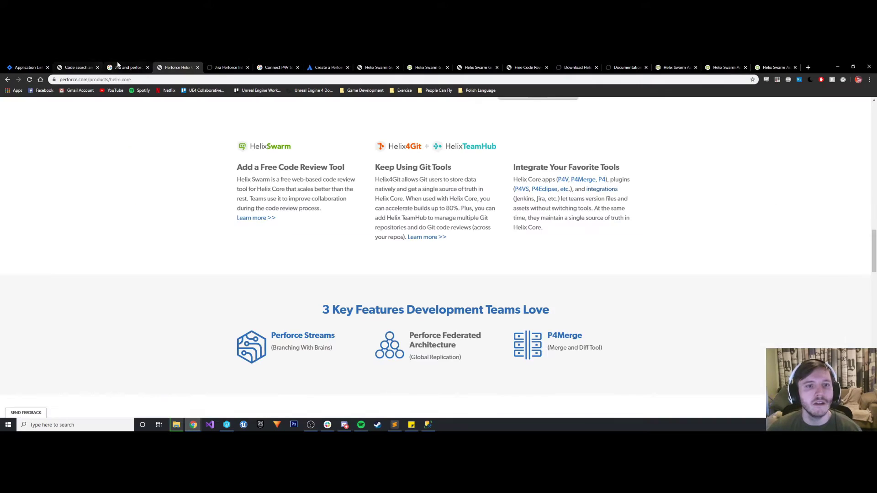
# Switch back to the Jira Application Links tab.
pyautogui.click(128, 67)
pyautogui.click(77, 67)
pyautogui.click(40, 66)
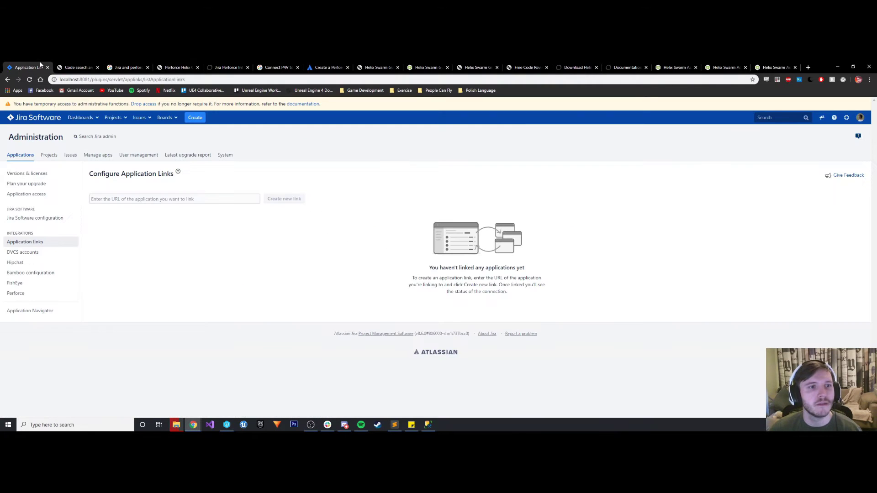
# Close the twelve leftover research tabs and open Perforce in the admin sidebar.
pyautogui.click(97, 67)
pyautogui.click(97, 67)
pyautogui.click(97, 67)
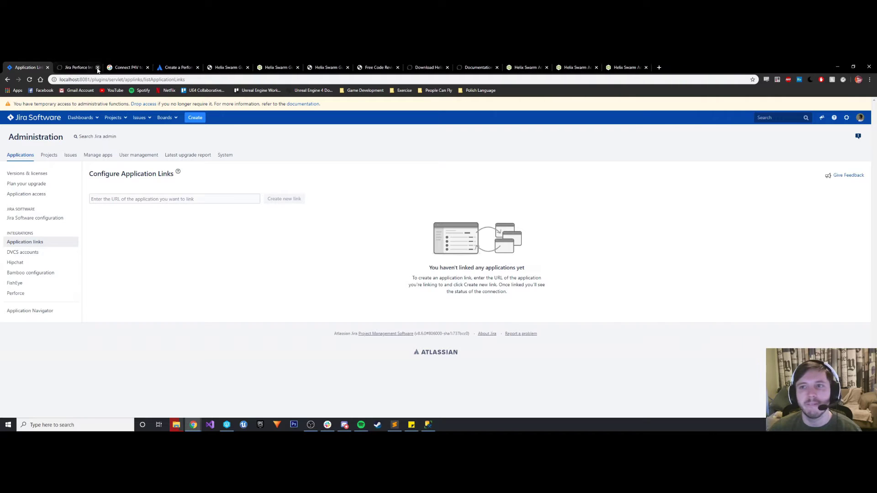
pyautogui.click(97, 67)
pyautogui.click(97, 67)
pyautogui.click(98, 67)
pyautogui.click(97, 67)
pyautogui.click(98, 68)
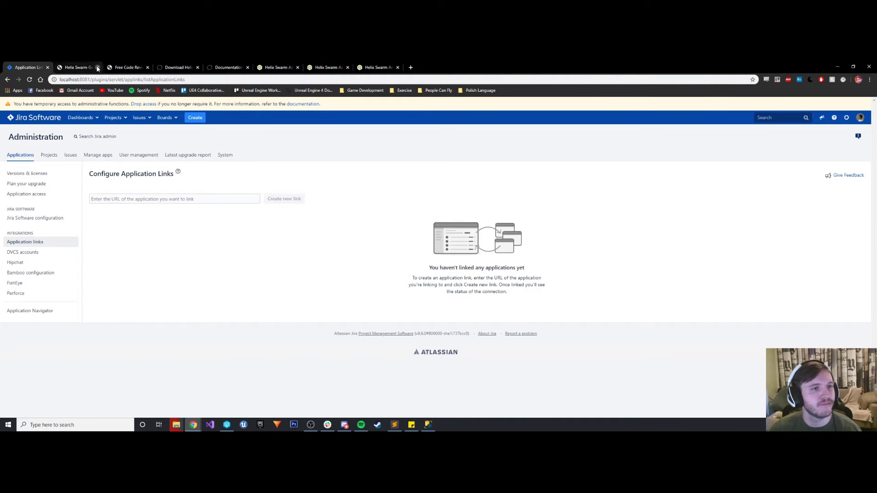
pyautogui.click(97, 67)
pyautogui.click(97, 67)
pyautogui.click(98, 67)
pyautogui.click(98, 67)
pyautogui.click(98, 67)
pyautogui.click(97, 67)
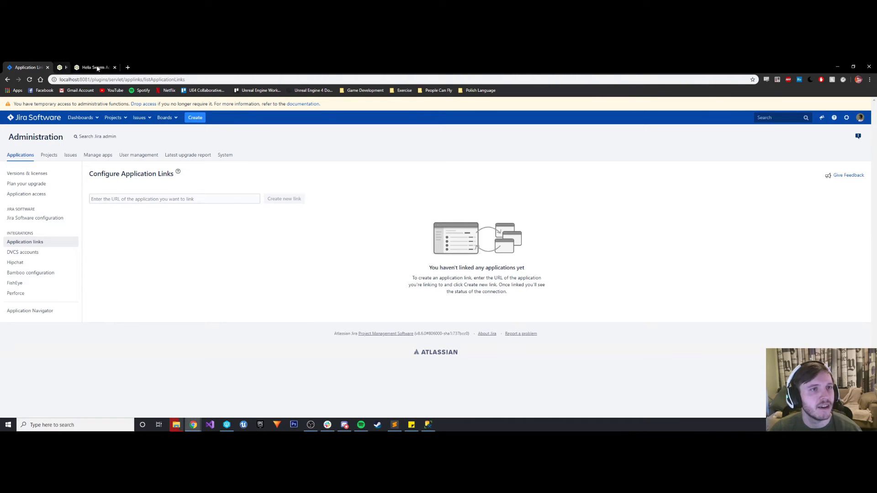
pyautogui.click(97, 68)
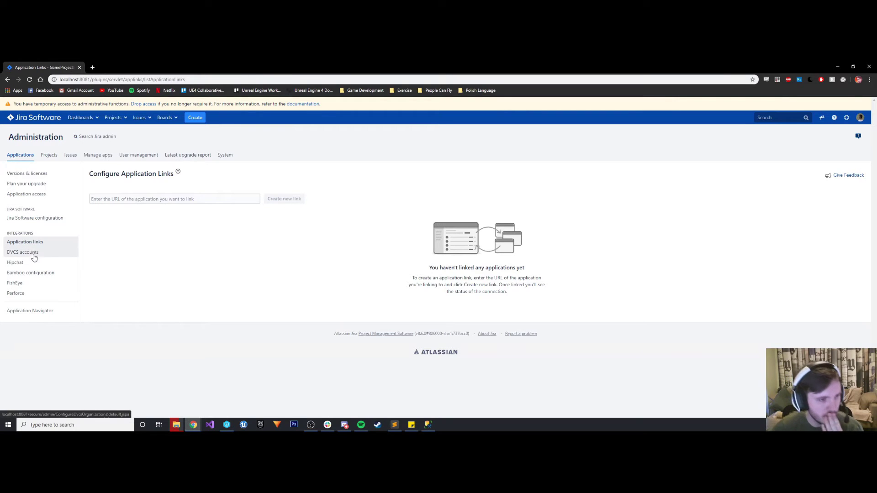
pyautogui.click(31, 294)
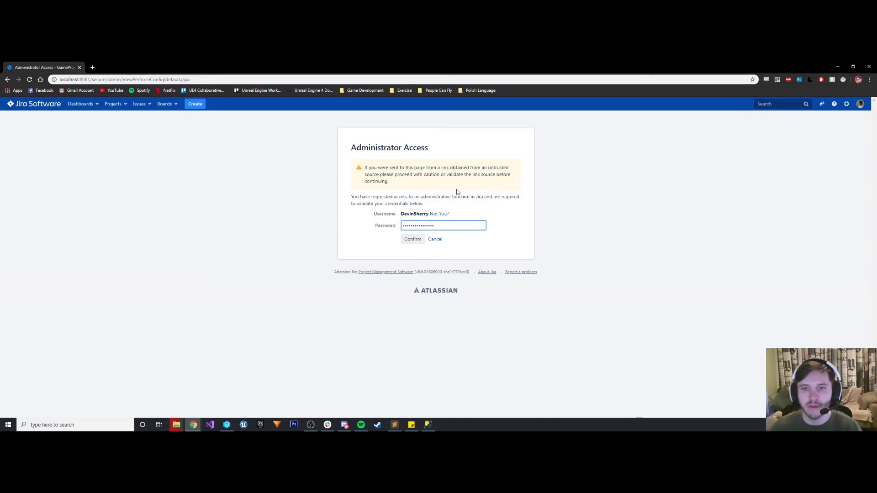
# Confirm administrator access and go to the Manage apps Find new apps Marketplace page.
pyautogui.click(413, 239)
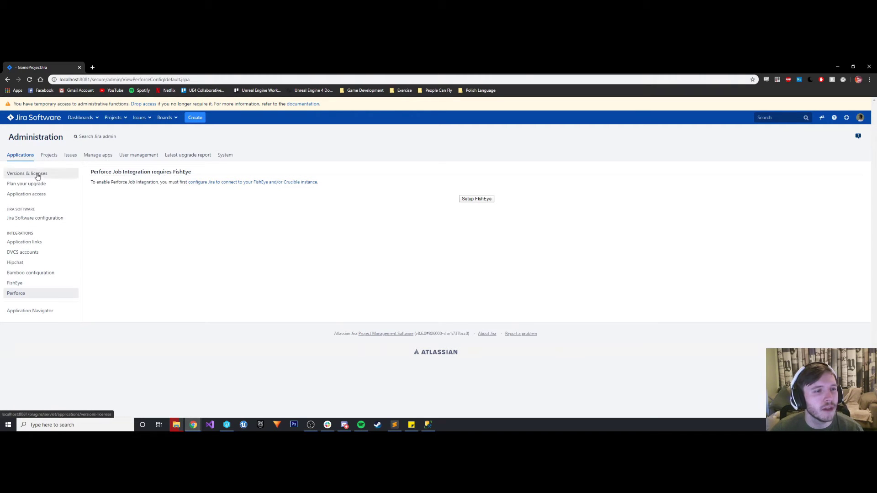
pyautogui.click(96, 155)
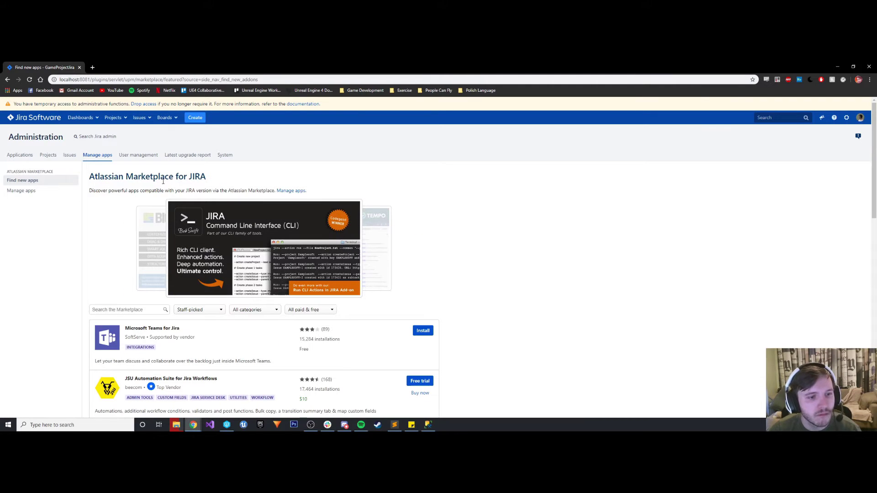
# Try the sort options, then filter the app list to free apps only.
pyautogui.scroll(-2, 151, 237)
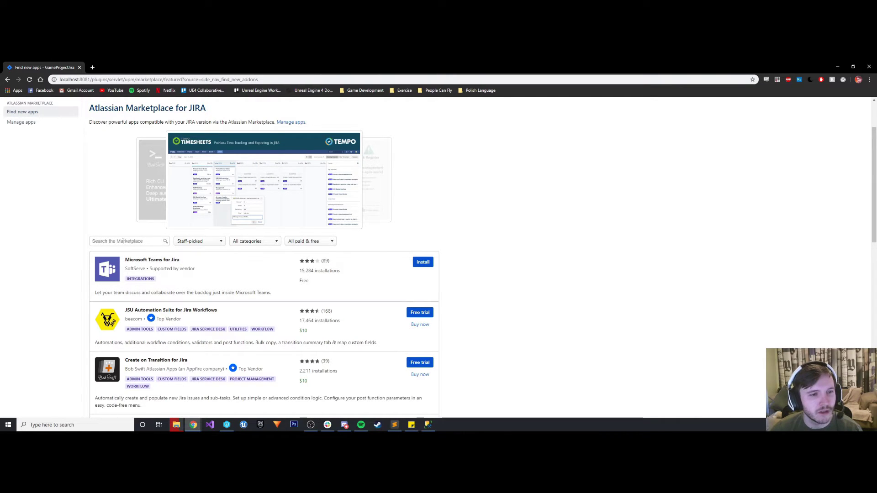
pyautogui.click(200, 241)
pyautogui.click(201, 241)
pyautogui.click(325, 241)
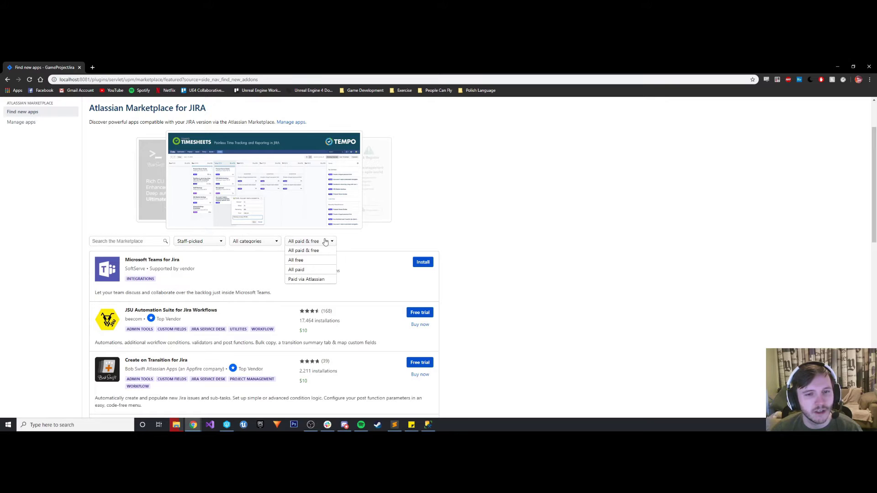
pyautogui.click(296, 260)
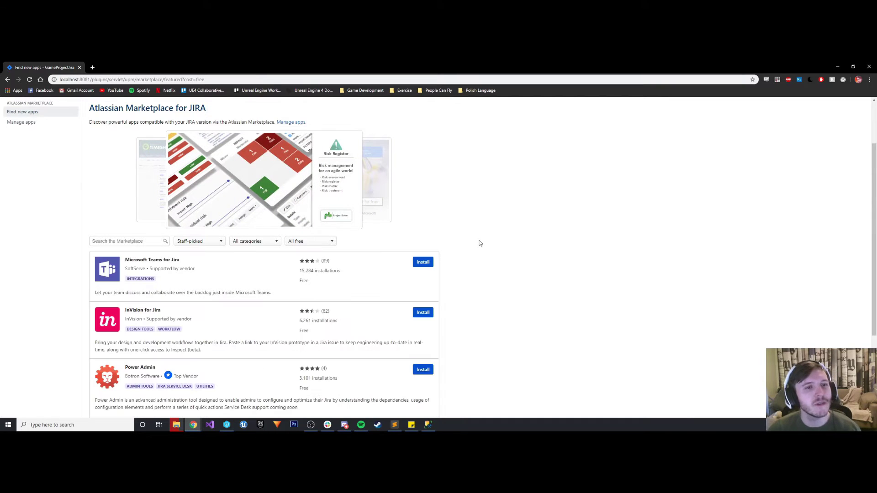
pyautogui.scroll(-1, 276, 274)
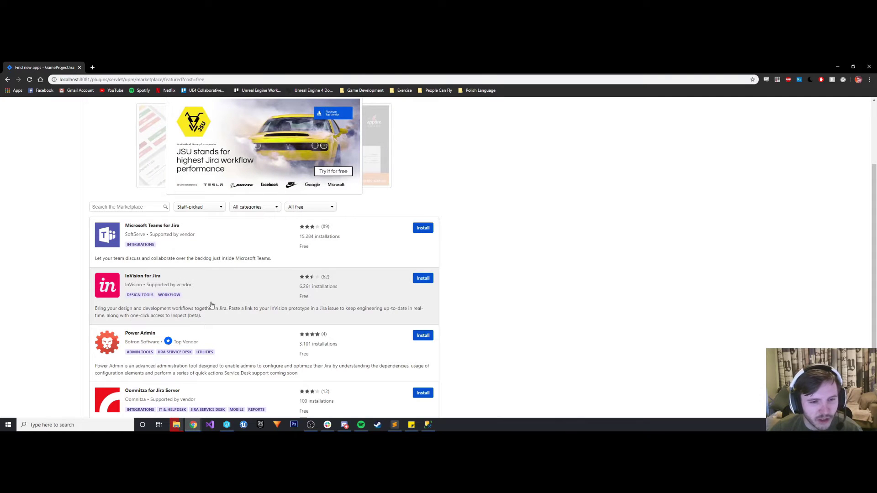
pyautogui.scroll(-2, 247, 297)
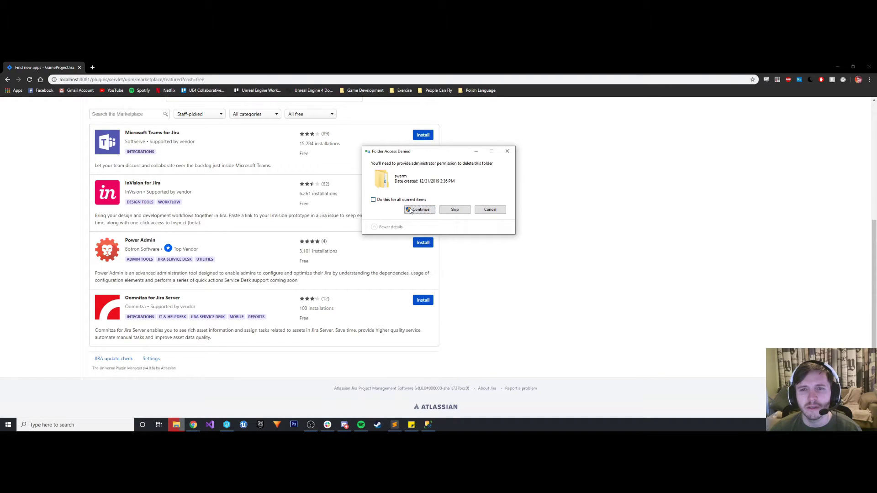
# Continue and retry deleting the protected swarm folder, then dismiss the access-denied warning.
pyautogui.click(418, 208)
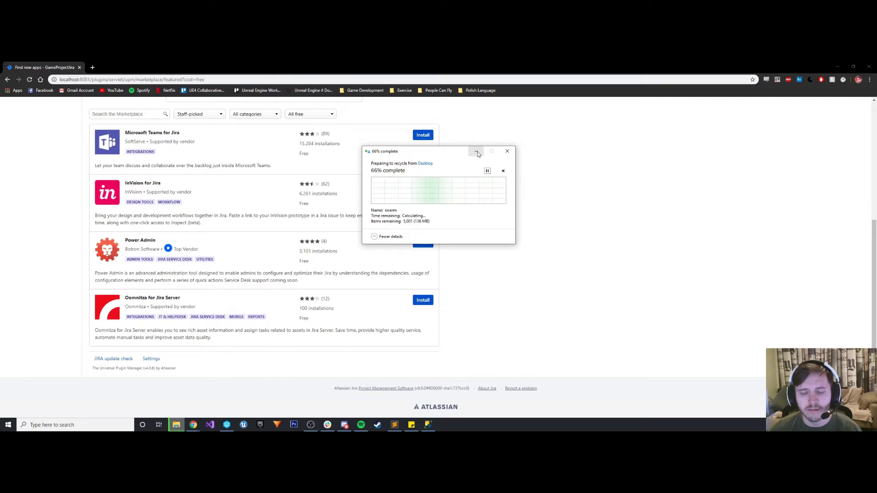
pyautogui.click(477, 152)
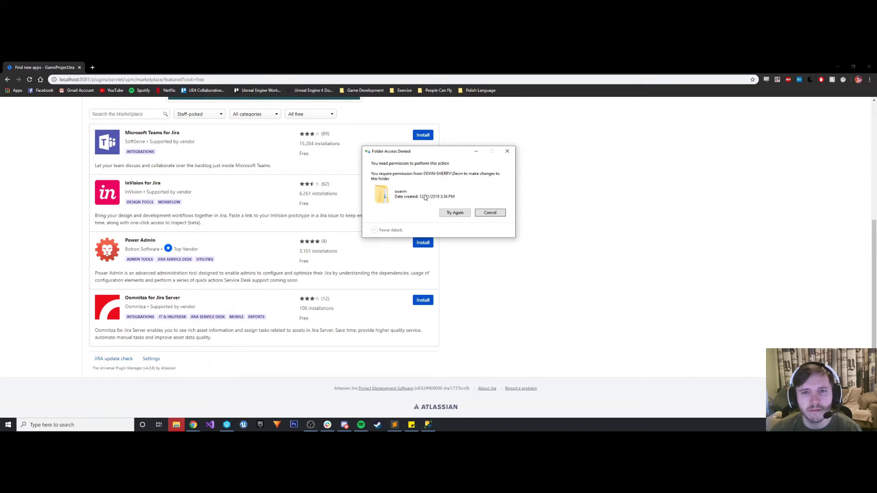
pyautogui.click(449, 213)
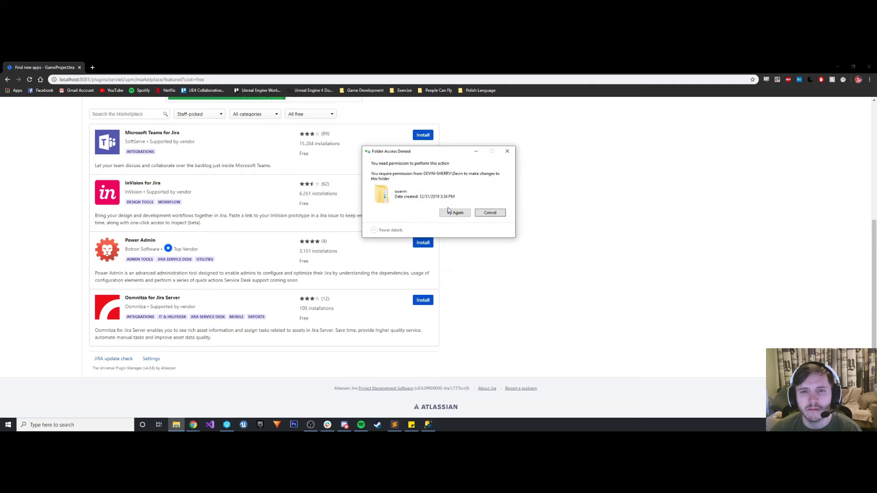
pyautogui.click(507, 151)
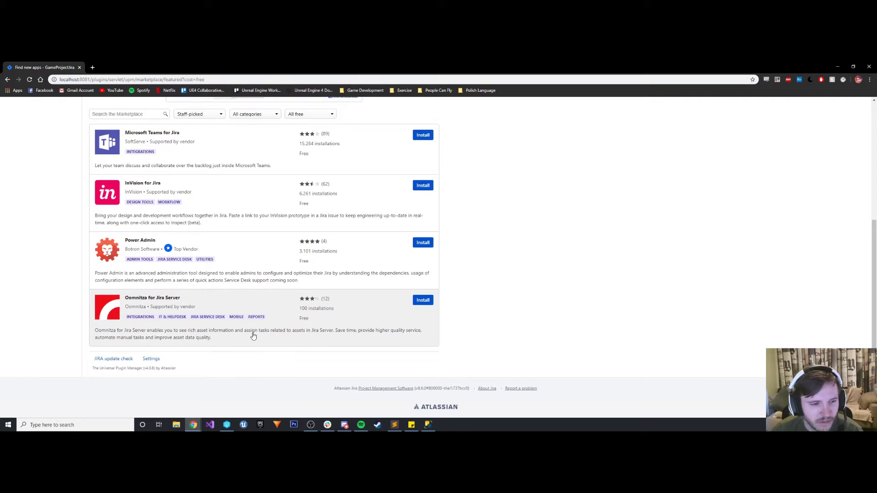
# Change the pricing filter to 'Paid via Atlassian' and scan the results.
pyautogui.scroll(4, 253, 345)
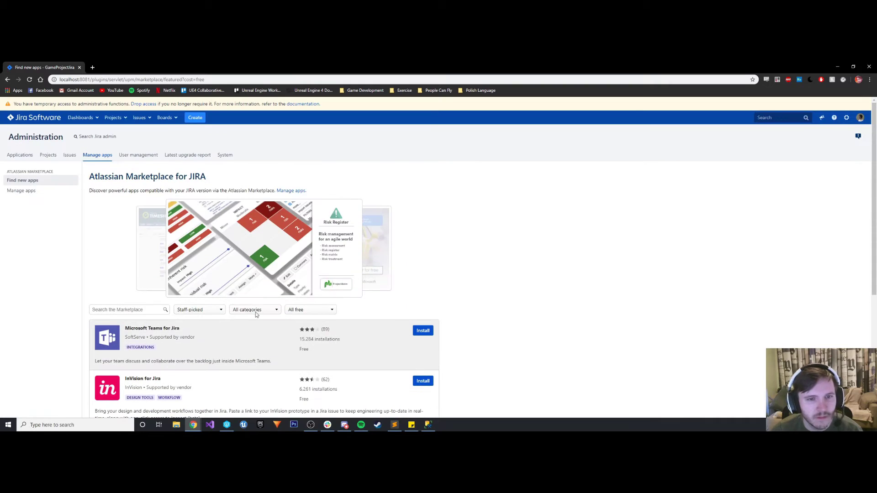
pyautogui.click(306, 310)
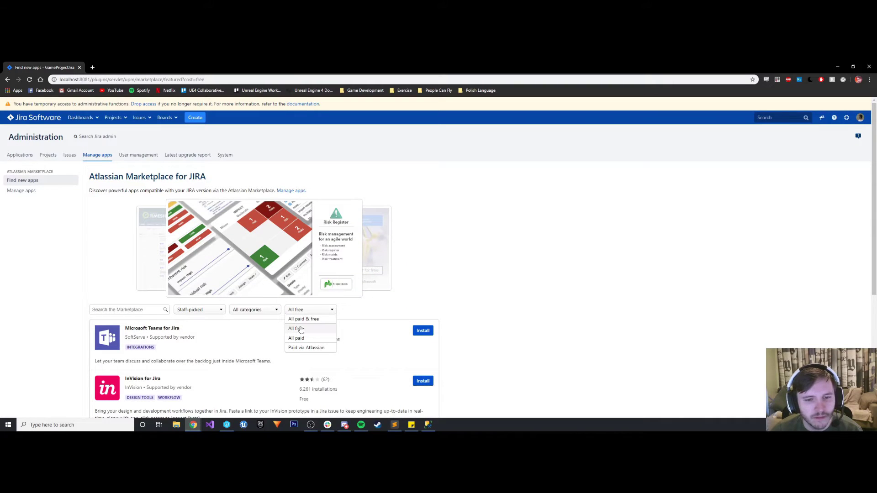
pyautogui.click(303, 348)
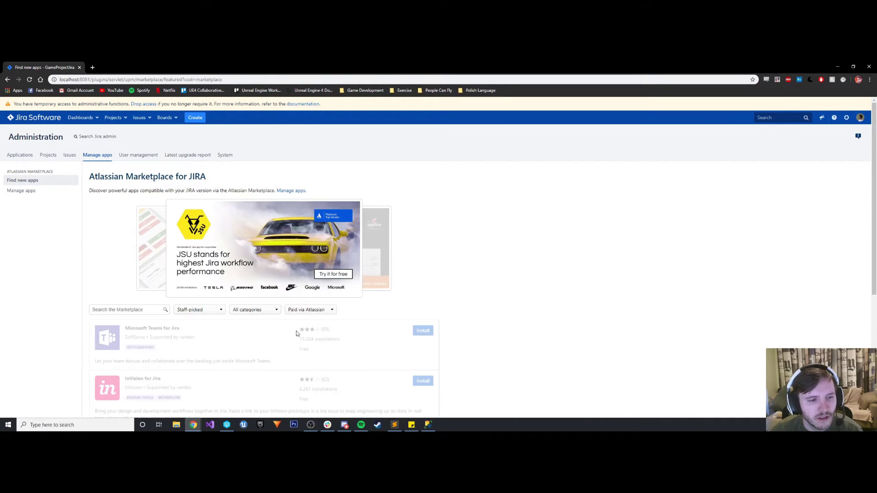
pyautogui.scroll(-2, 230, 298)
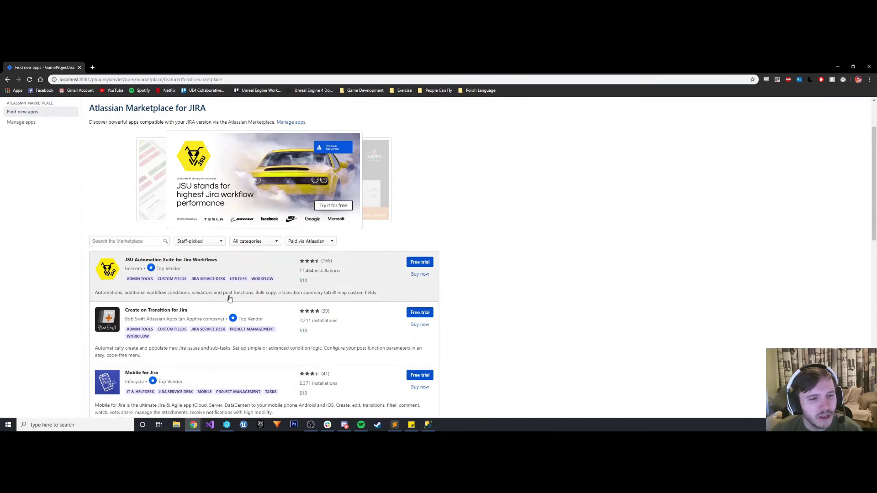
pyautogui.scroll(-1, 230, 299)
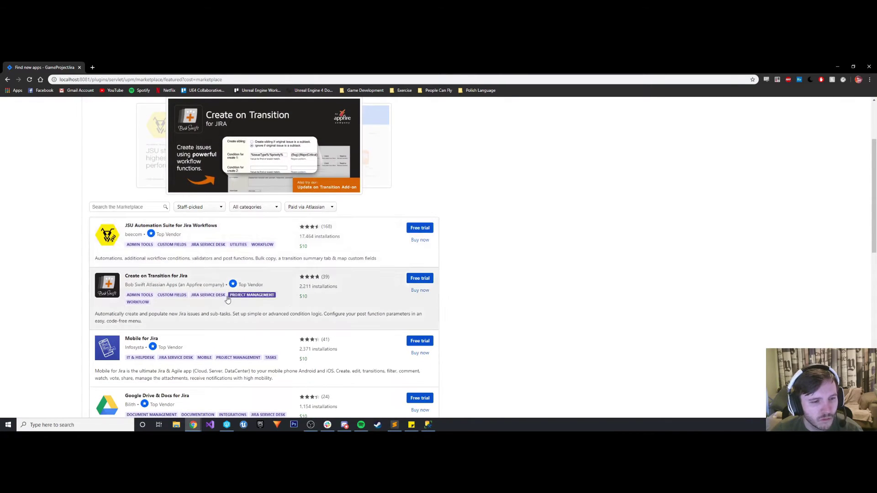
pyautogui.scroll(4, 223, 117)
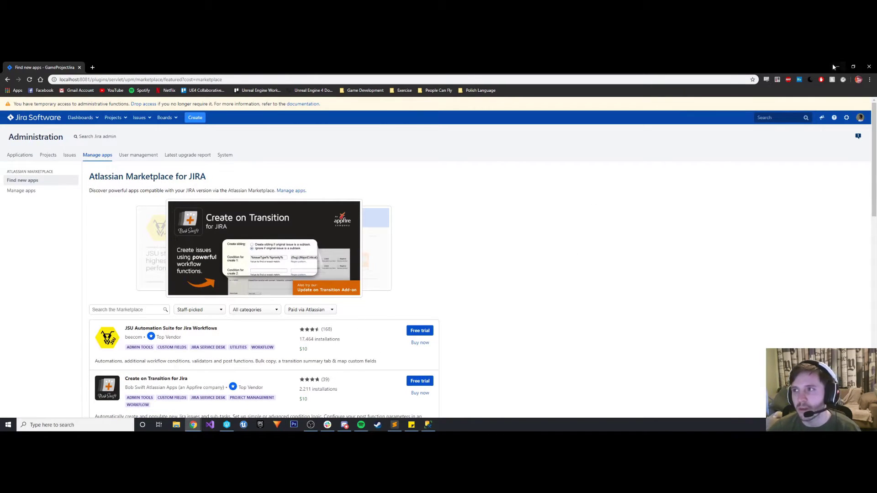
# Minimize Chrome and empty the Recycle Bin, confirming the permanent deletion.
pyautogui.click(835, 67)
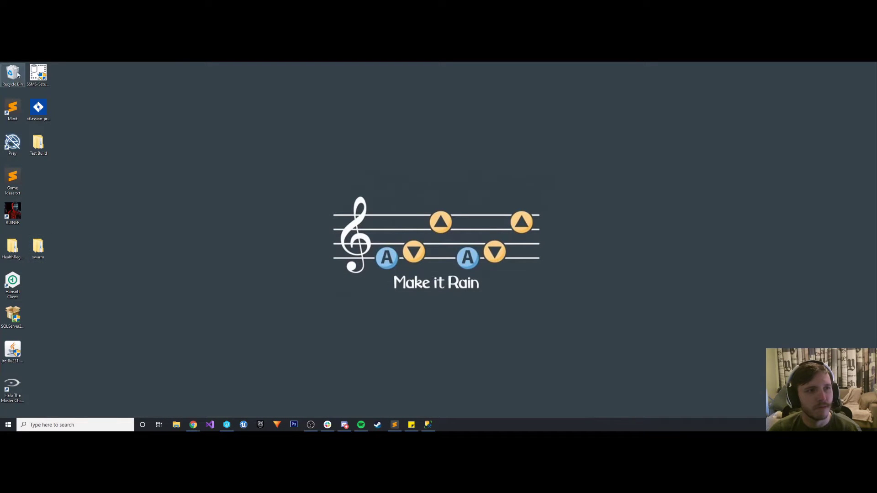
pyautogui.rightClick(18, 73)
pyautogui.click(45, 82)
pyautogui.click(466, 249)
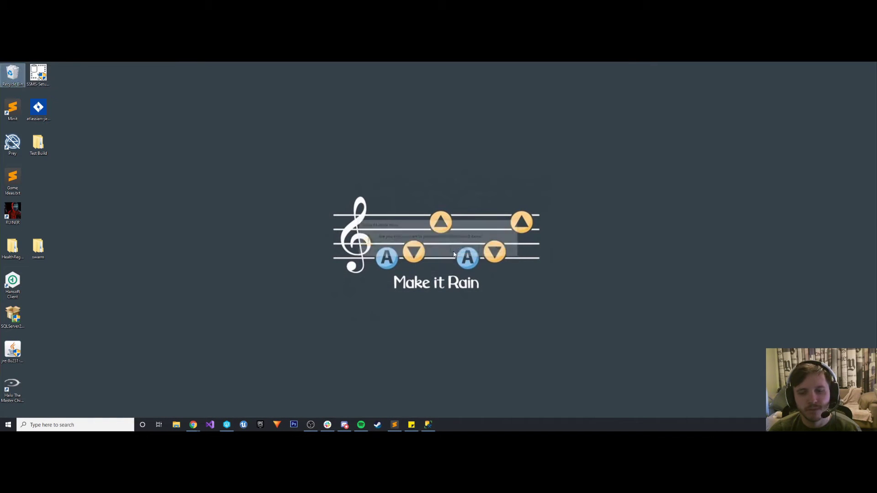
# Google 'good Jira apps' in a new tab and open the Business News Daily article.
pyautogui.moveTo(190, 424)
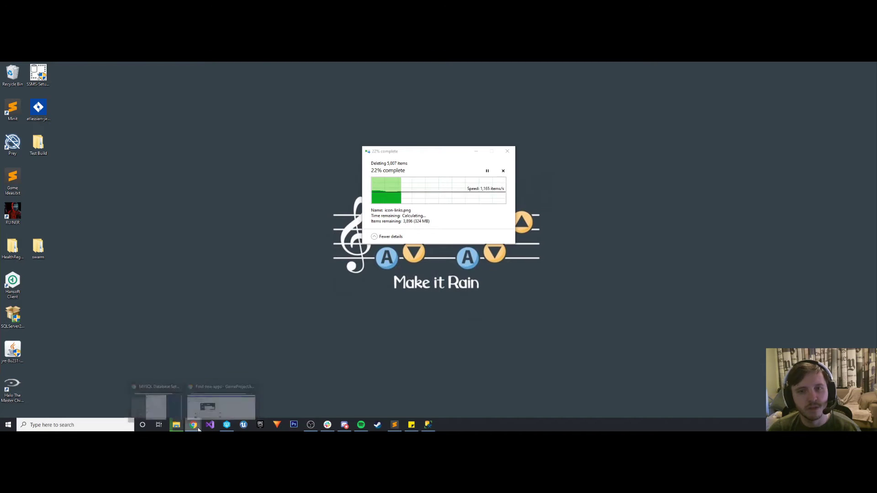
pyautogui.click(215, 401)
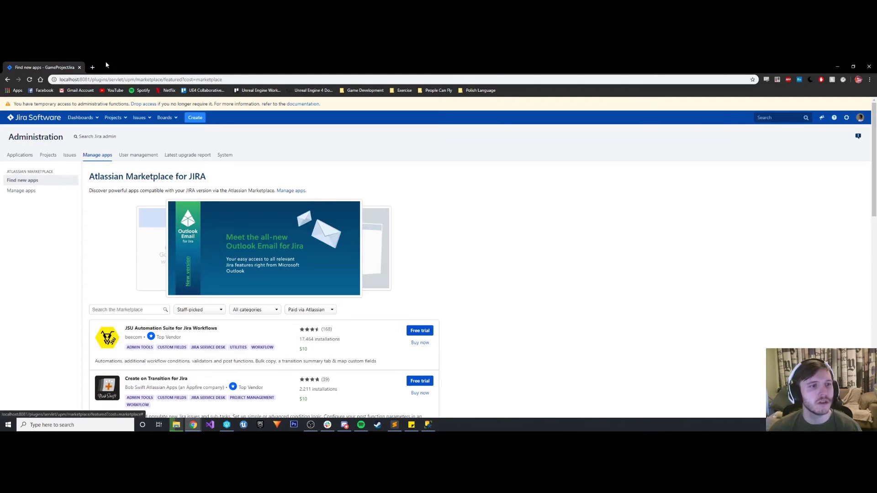
pyautogui.click(92, 67)
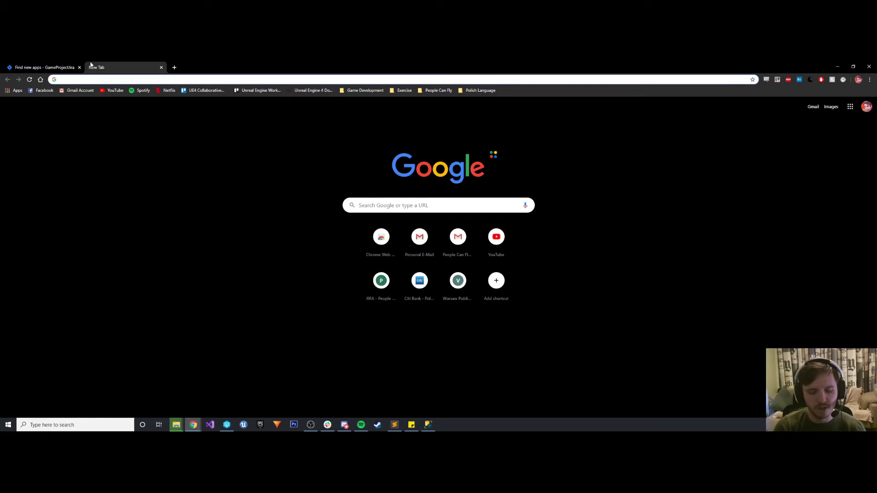
pyautogui.write('good Jira apps')
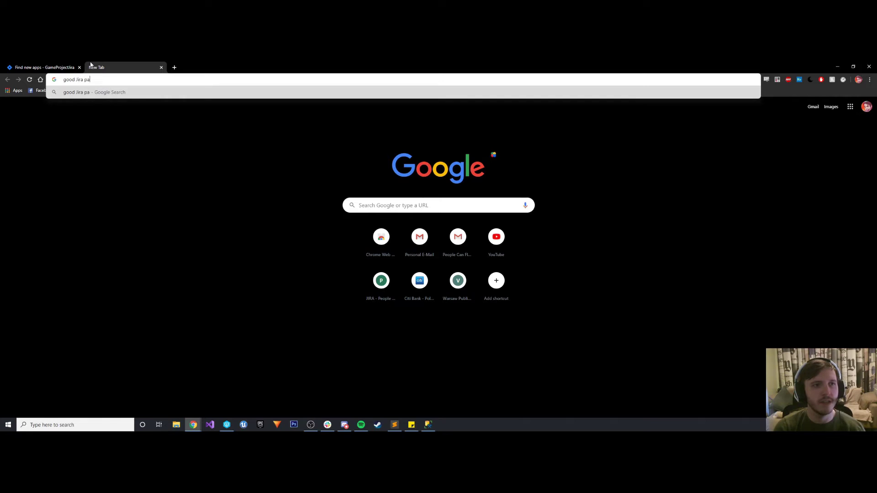
pyautogui.press('Return')
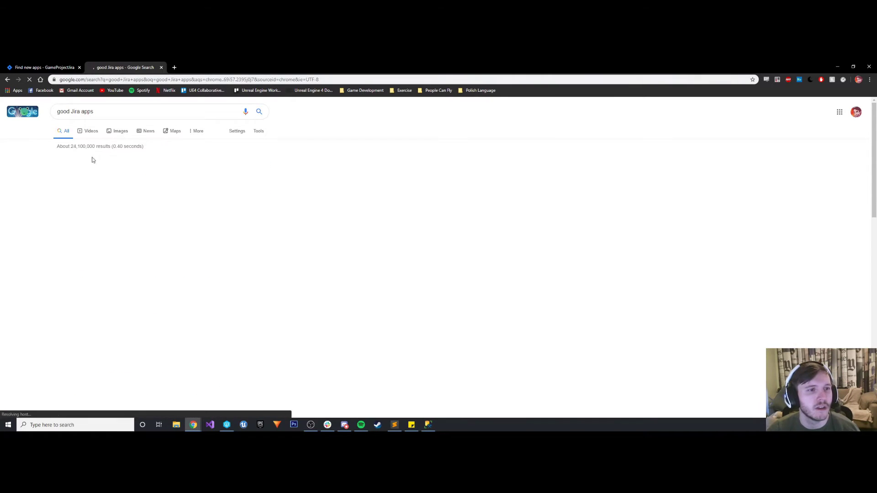
pyautogui.click(91, 282)
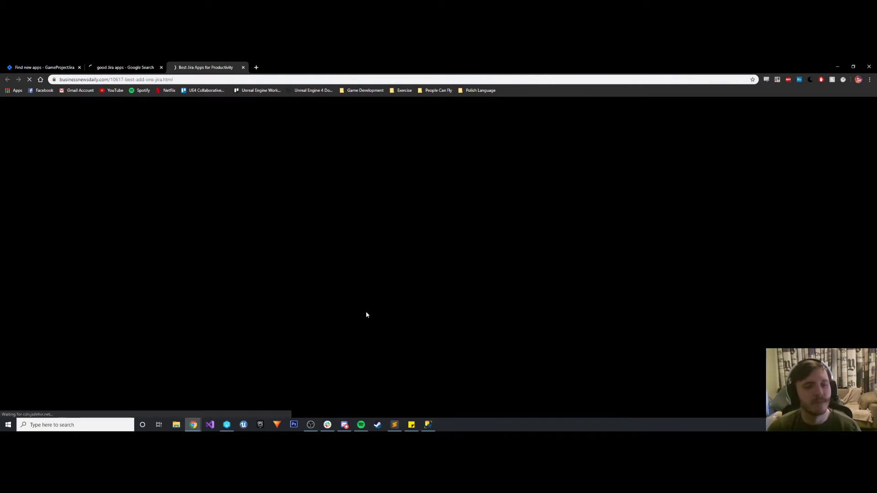
# Advance the slideshow past BigGantt and Lucidchart to Slack Jira Integration, blocking notifications.
pyautogui.scroll(-10, 230, 190)
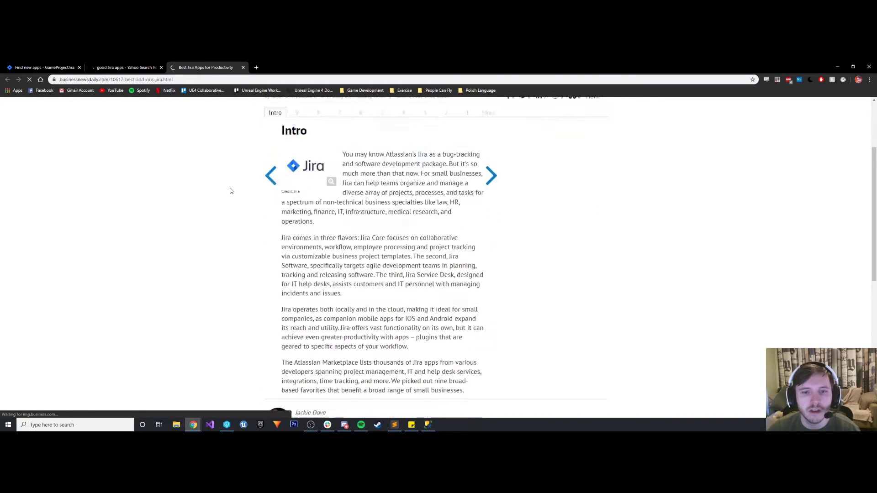
pyautogui.scroll(10, 233, 191)
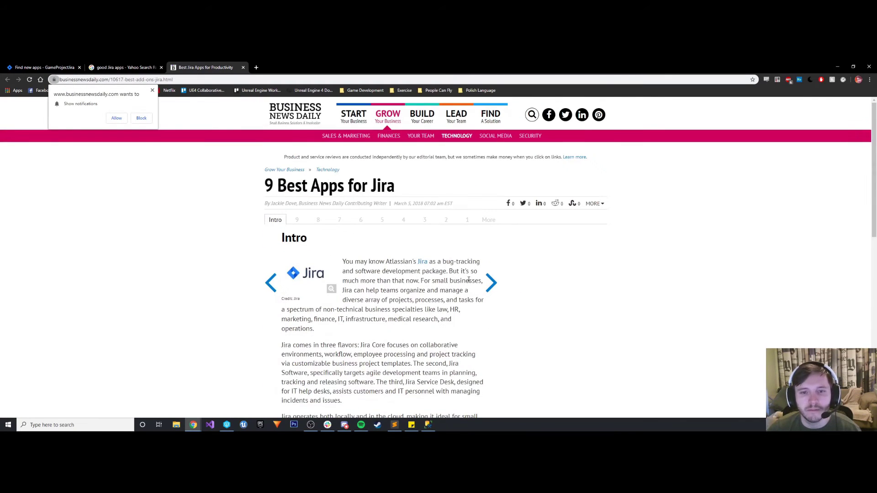
pyautogui.click(488, 286)
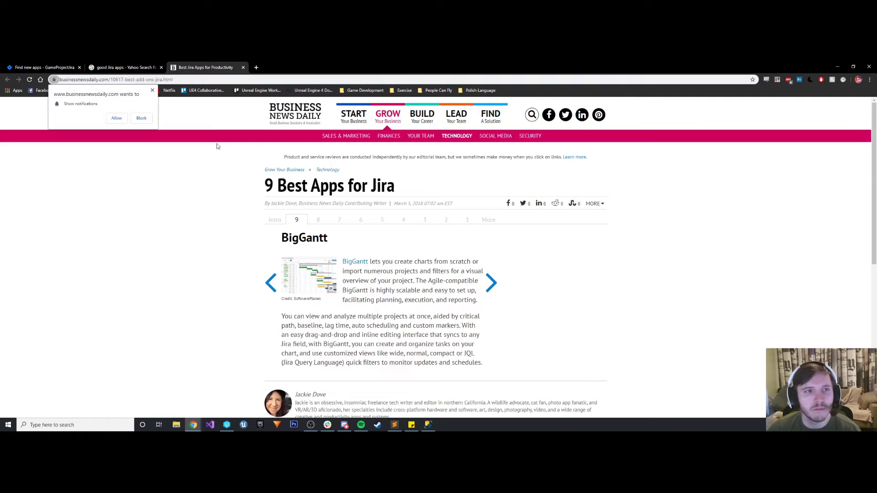
pyautogui.click(141, 120)
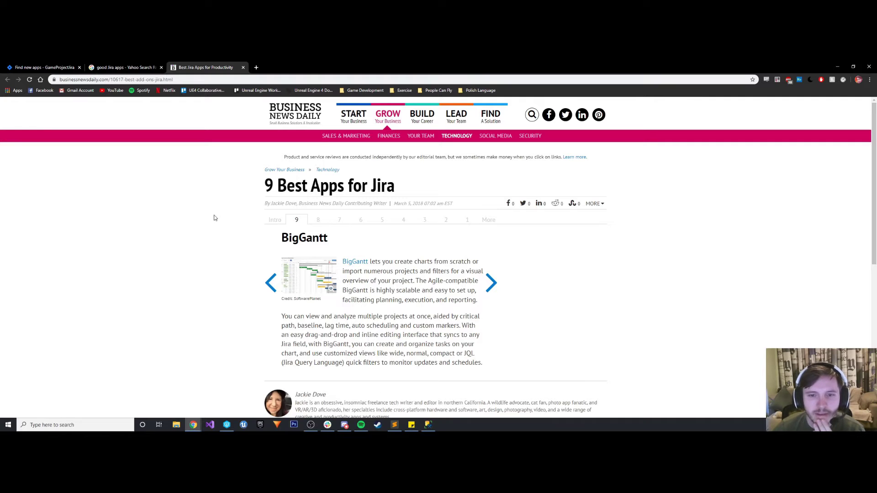
pyautogui.scroll(-1, 213, 224)
pyautogui.scroll(-2, 238, 238)
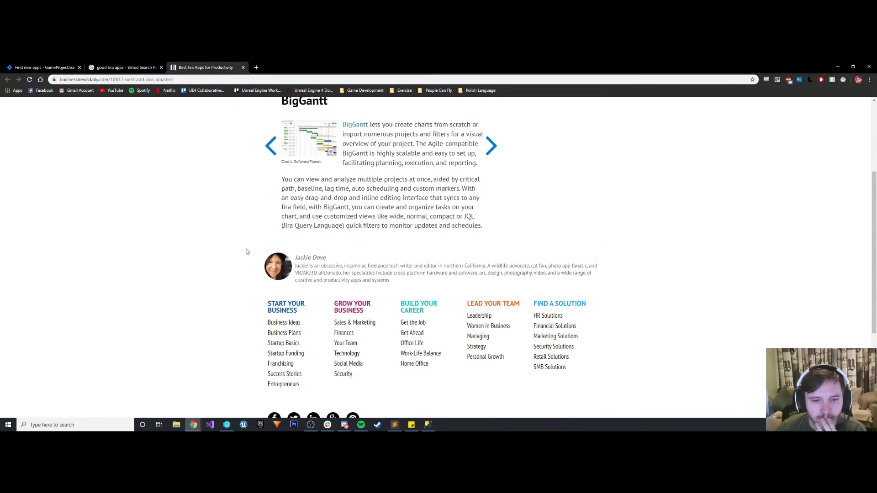
pyautogui.scroll(3, 274, 253)
pyautogui.click(493, 292)
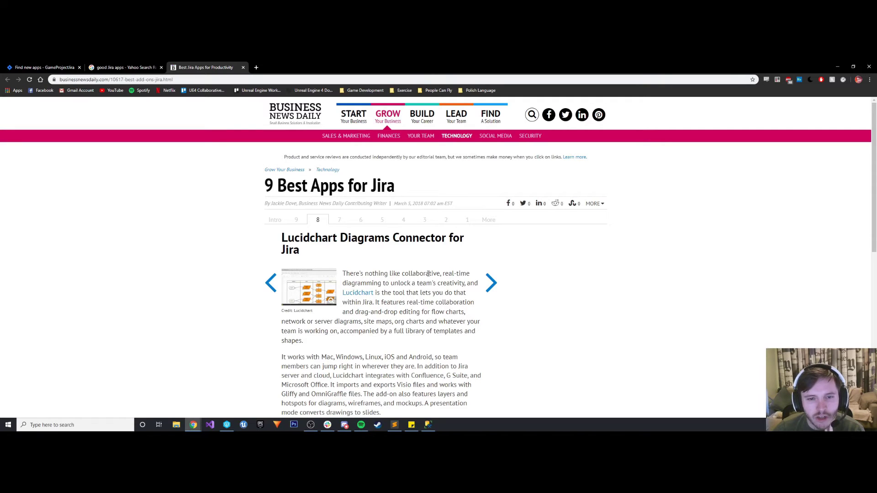
pyautogui.scroll(-2, 489, 283)
pyautogui.click(493, 211)
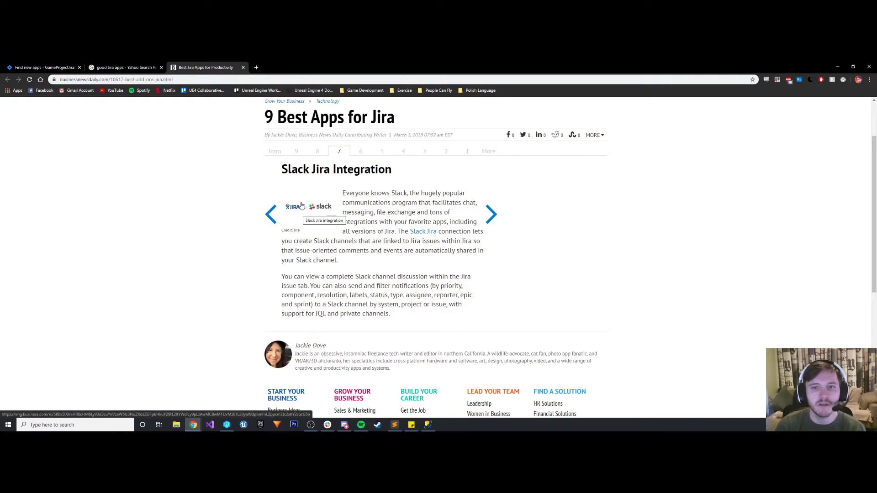
# Open the Slack Jira Integration link in a new tab, view it, then return to Jira.
pyautogui.rightClick(423, 233)
pyautogui.click(427, 236)
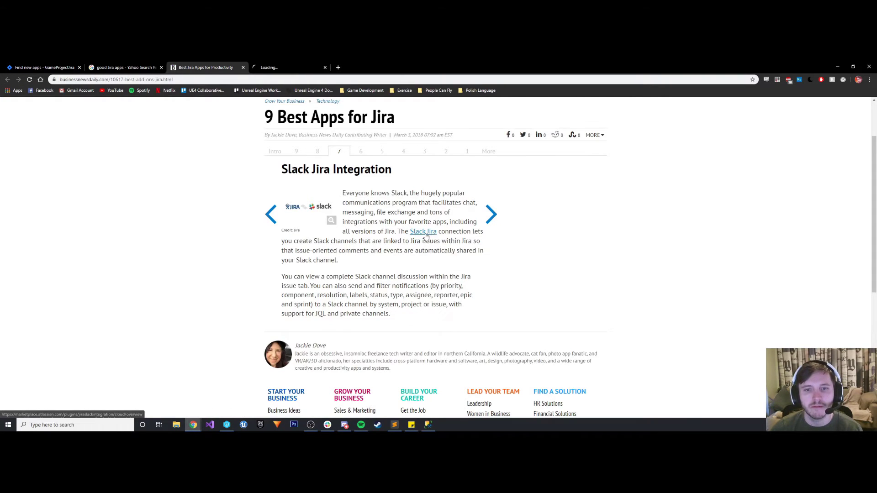
pyautogui.hotkey('ctrl', 'Tab')
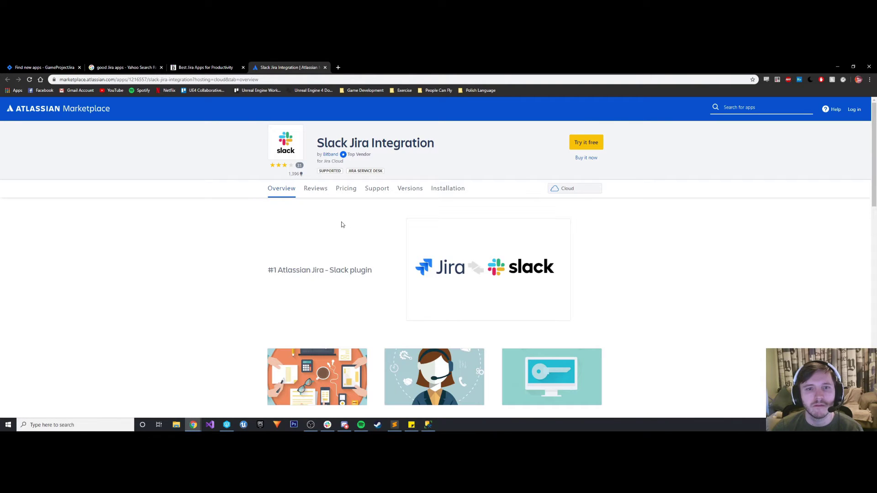
pyautogui.click(45, 67)
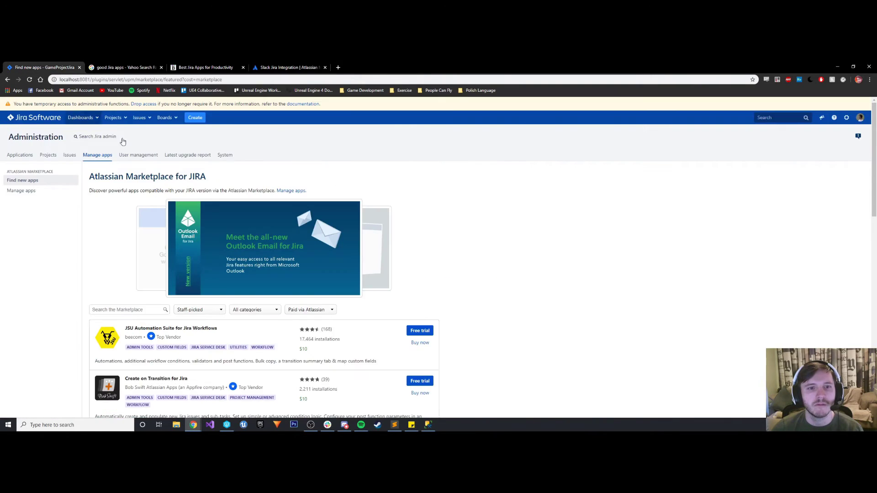
# Search the Jira Marketplace for 'sl'.
pyautogui.click(143, 310)
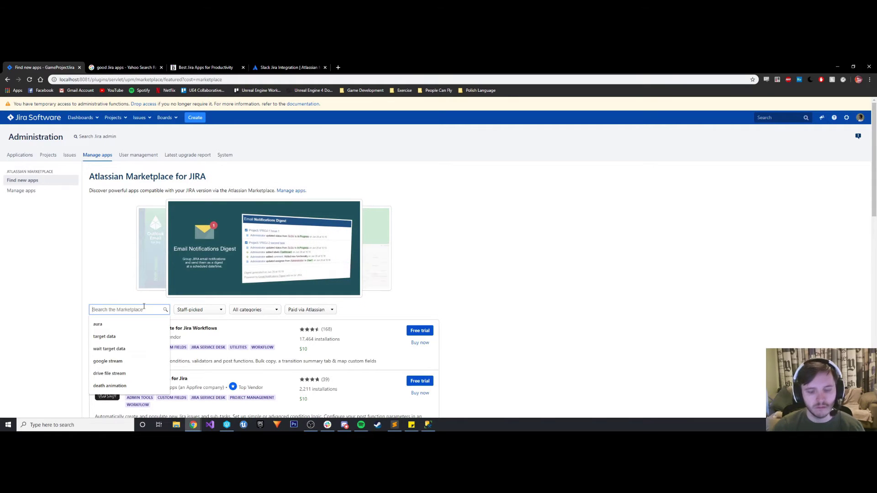
pyautogui.write('slack')
pyautogui.press('Return')
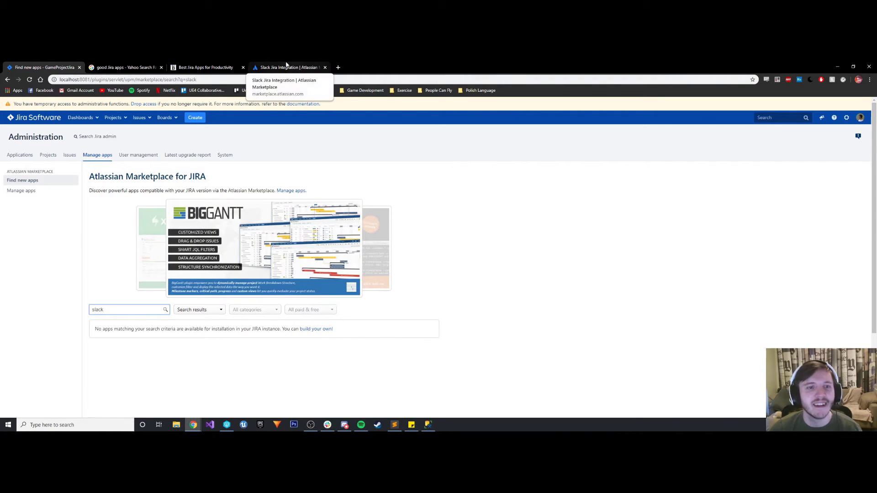
# Glance at the Slack, article and search result tabs, then return to Jira.
pyautogui.click(263, 64)
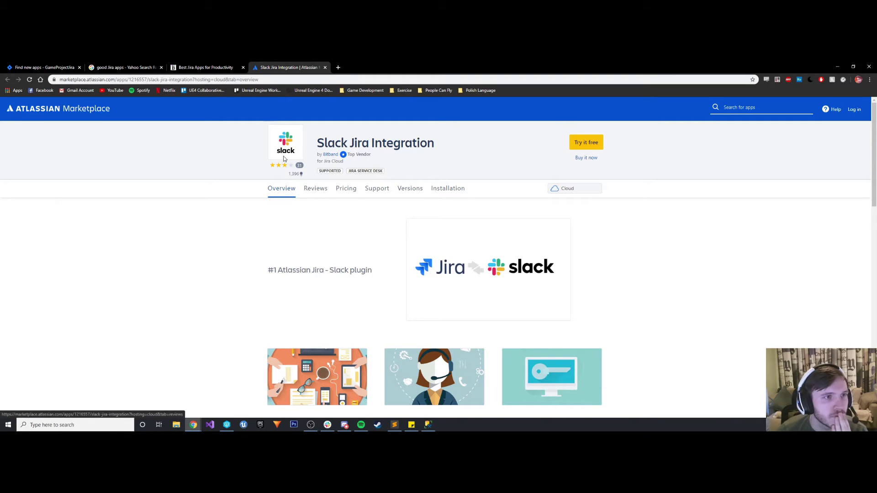
pyautogui.click(206, 67)
pyautogui.click(113, 64)
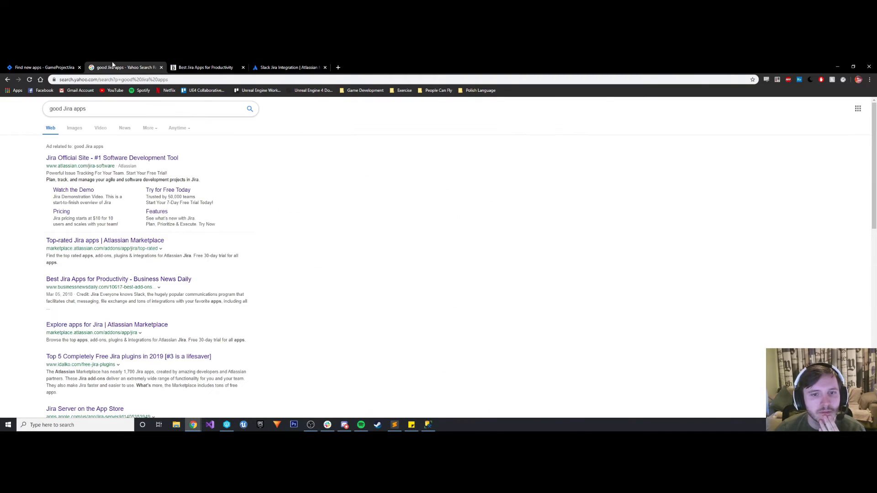
pyautogui.click(77, 65)
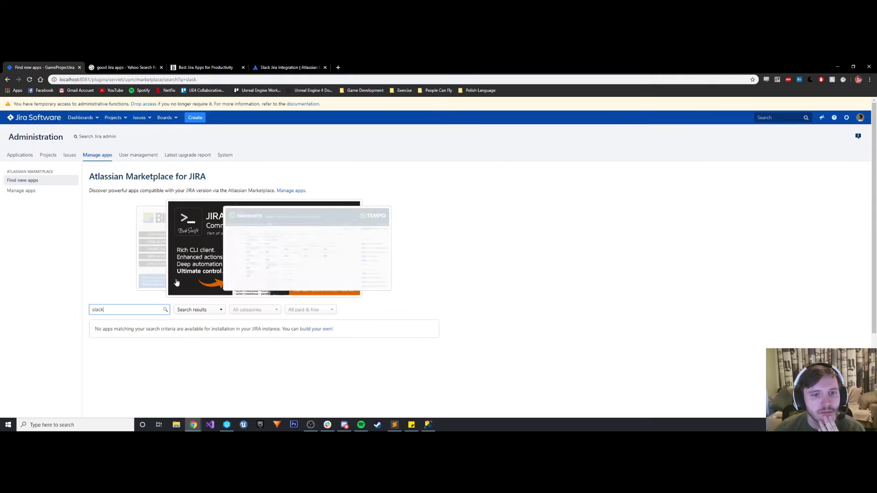
# Clear the search, sort apps By Atlassian, and install the Jira Calendar Plugin.
pyautogui.doubleClick(125, 308)
pyautogui.press('BackSpace')
pyautogui.click(210, 312)
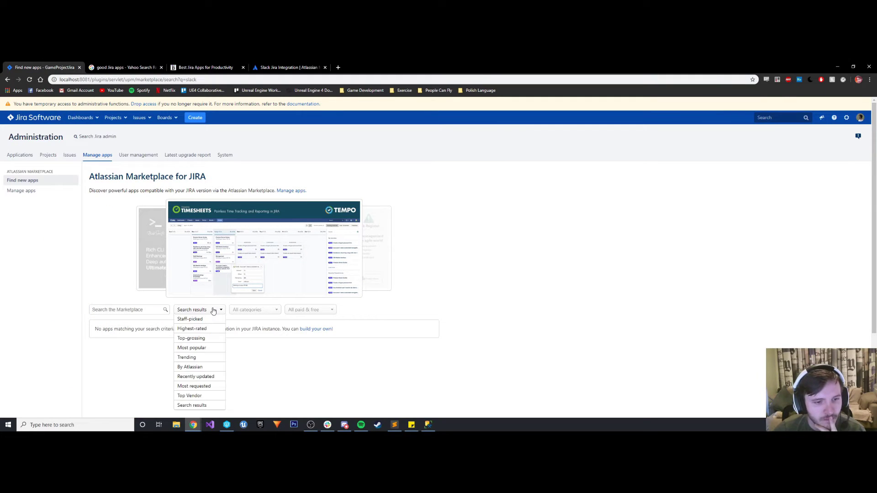
pyautogui.click(213, 311)
pyautogui.click(210, 311)
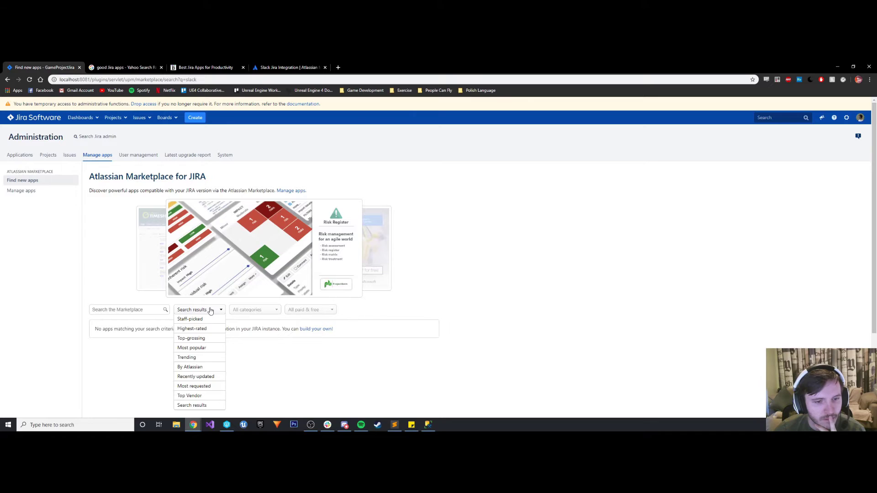
pyautogui.click(187, 367)
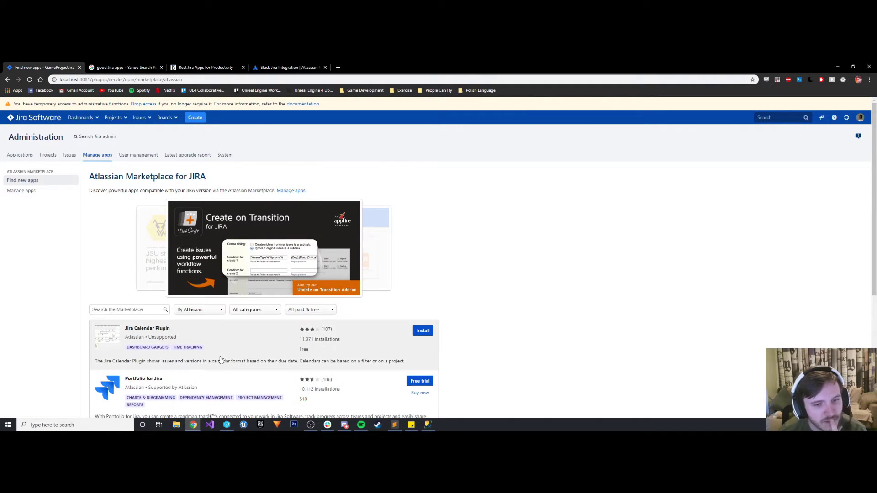
pyautogui.click(423, 332)
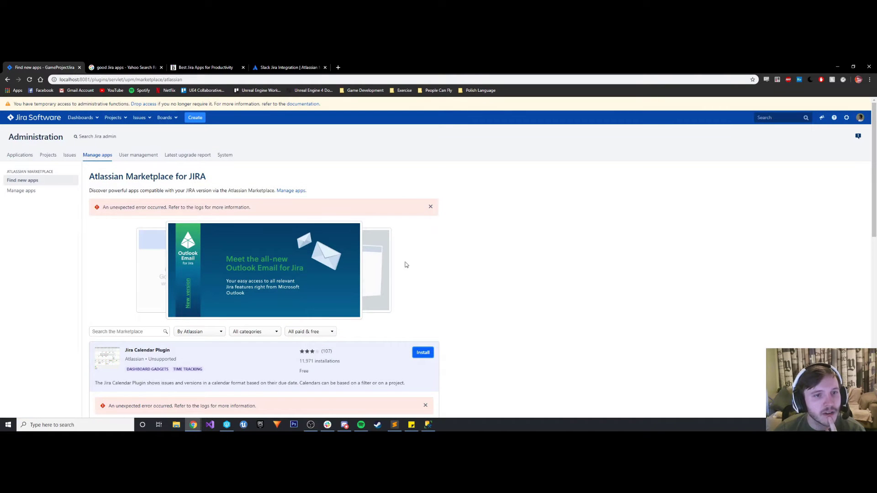
# Expand Trello Connector for Jira Server and start its installation.
pyautogui.scroll(-2, 286, 251)
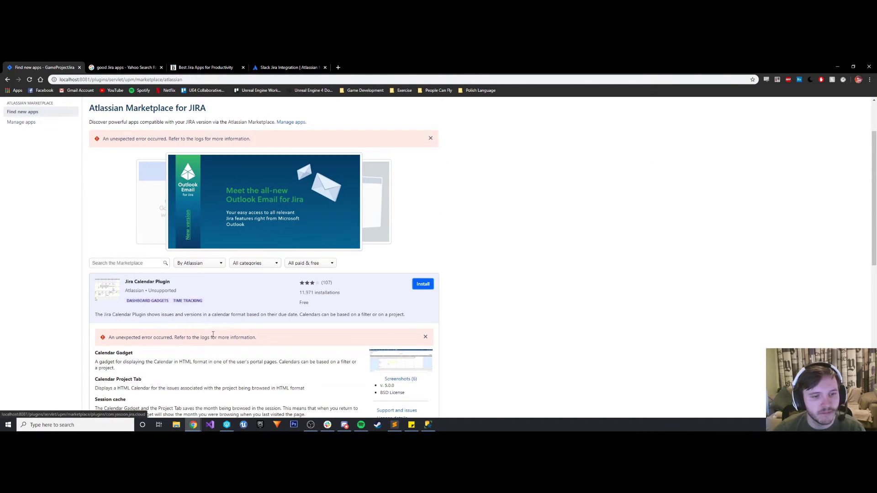
pyautogui.scroll(2, 386, 317)
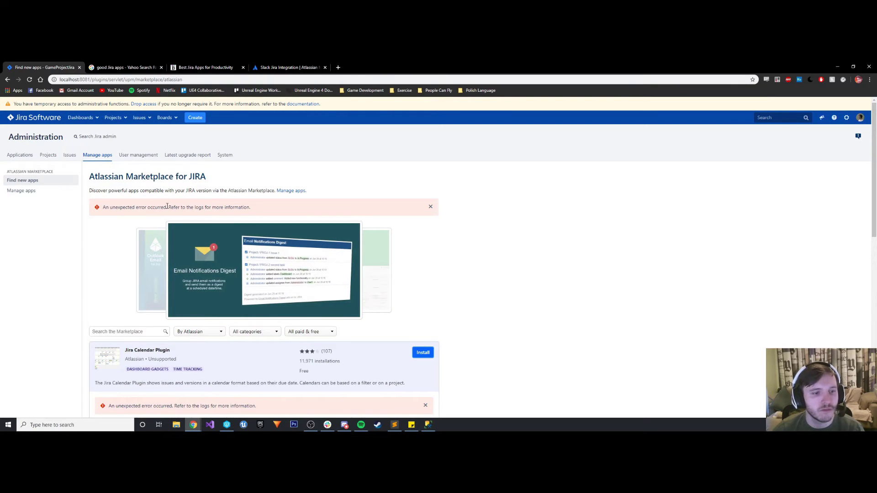
pyautogui.scroll(-5, 167, 206)
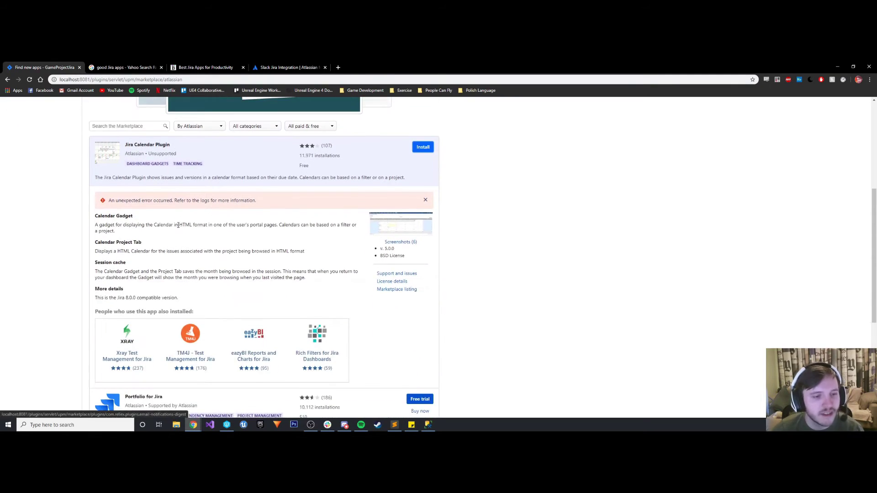
pyautogui.scroll(-2, 178, 225)
pyautogui.scroll(-1, 173, 229)
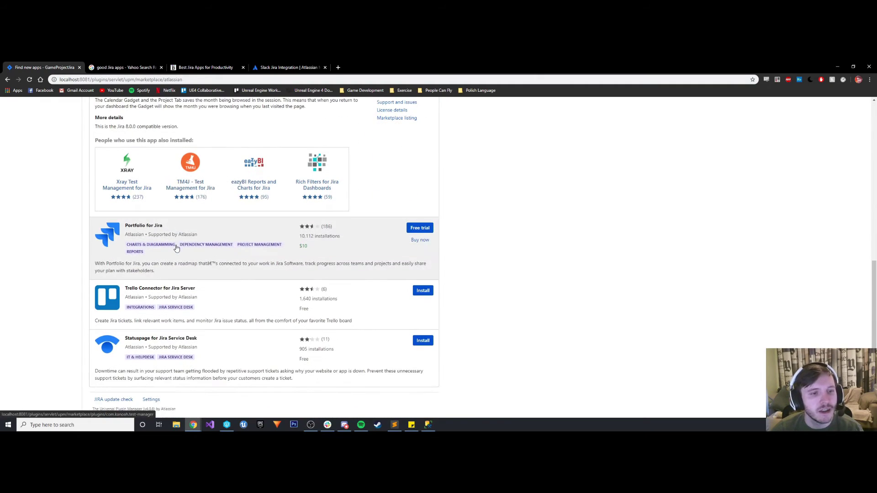
pyautogui.scroll(-1, 146, 290)
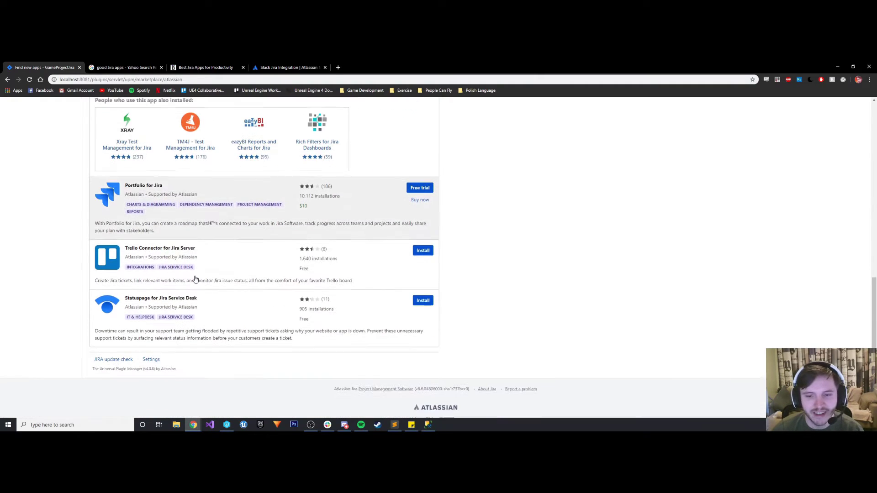
pyautogui.scroll(4, 144, 330)
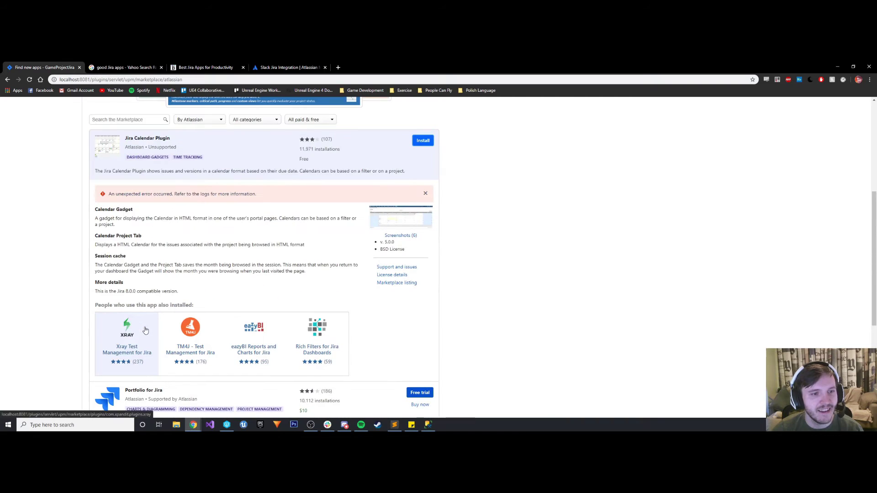
pyautogui.scroll(4, 143, 328)
pyautogui.scroll(-1, 144, 329)
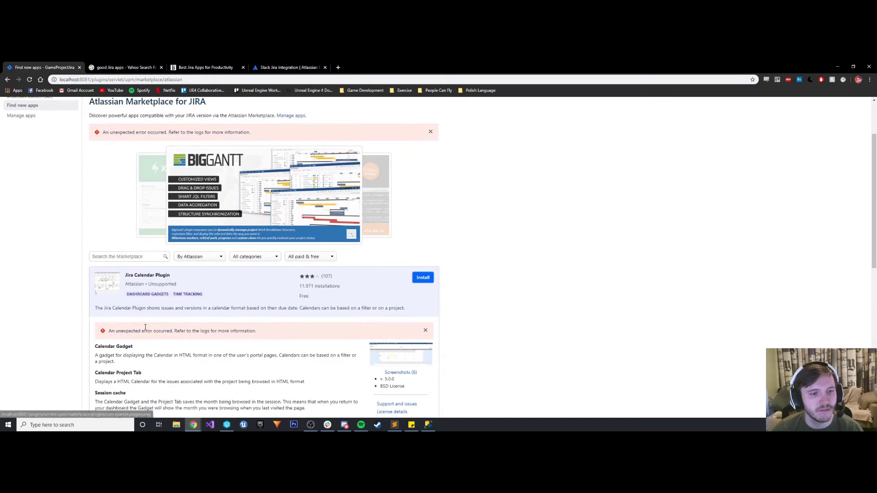
pyautogui.scroll(-6, 343, 286)
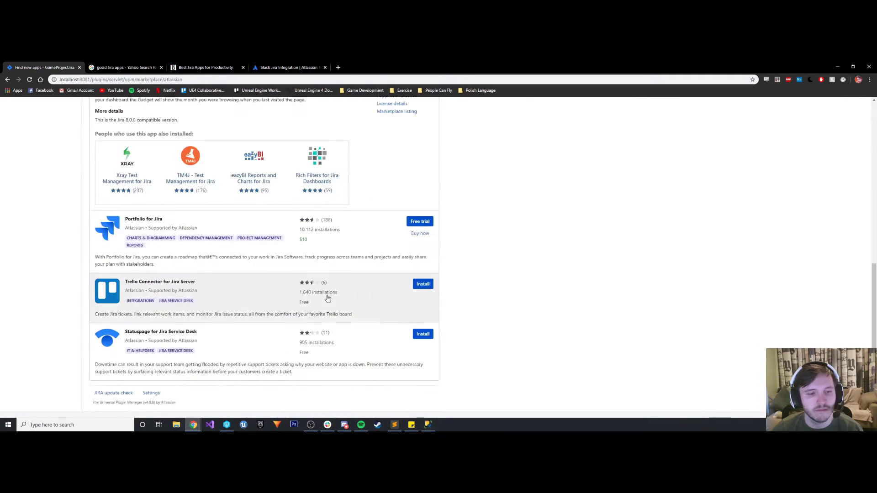
pyautogui.click(204, 295)
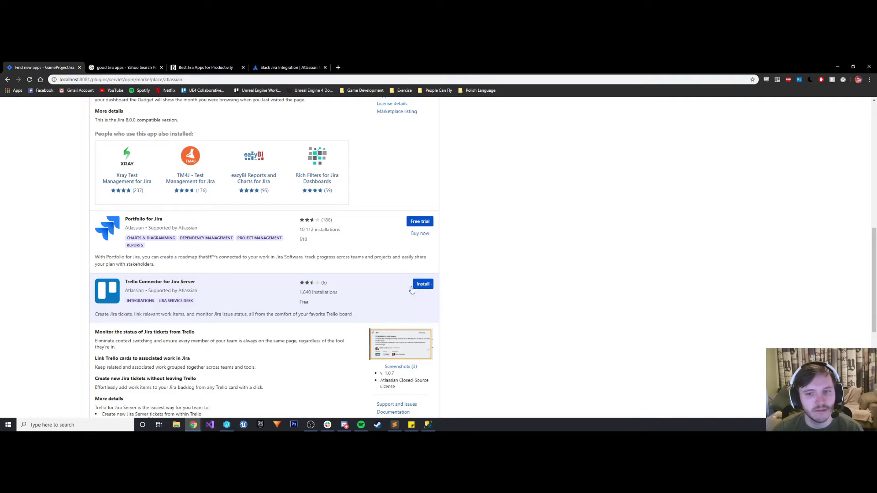
pyautogui.click(428, 286)
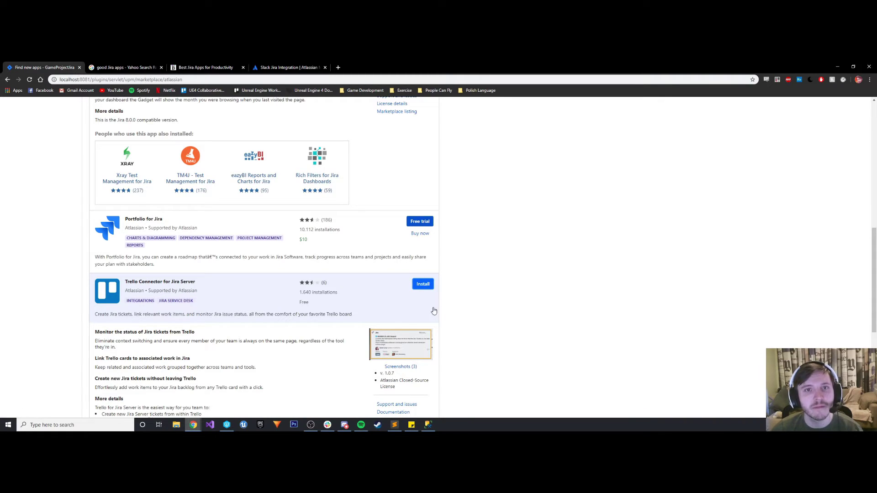
pyautogui.scroll(1, 434, 311)
pyautogui.click(425, 322)
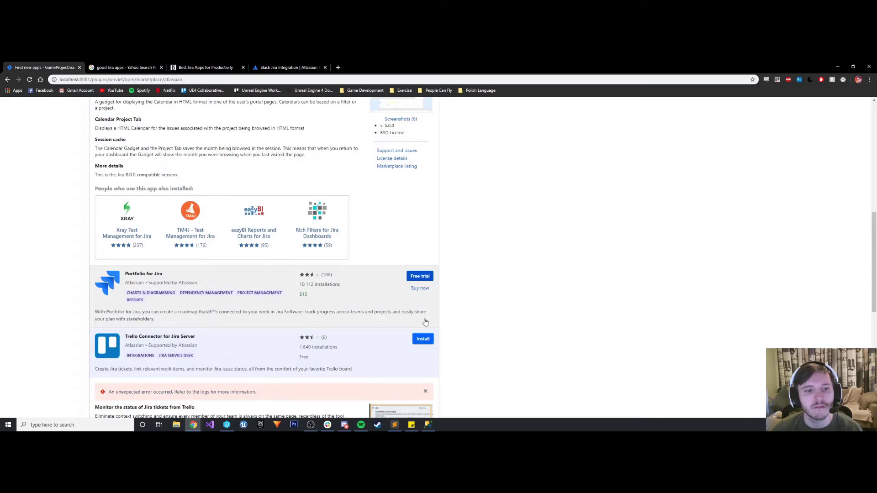
# Dismiss the Trello and Jira Calendar Plugin unexpected-error messages.
pyautogui.scroll(-3, 252, 325)
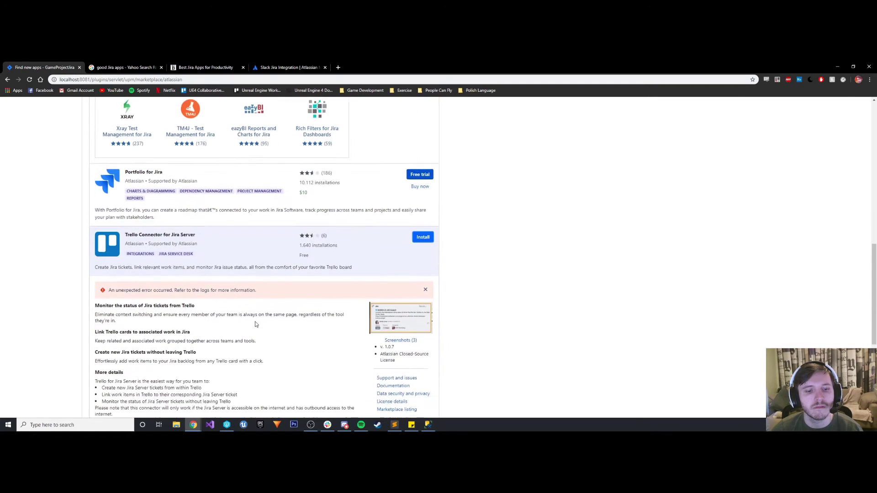
pyautogui.click(425, 288)
pyautogui.scroll(9, 394, 293)
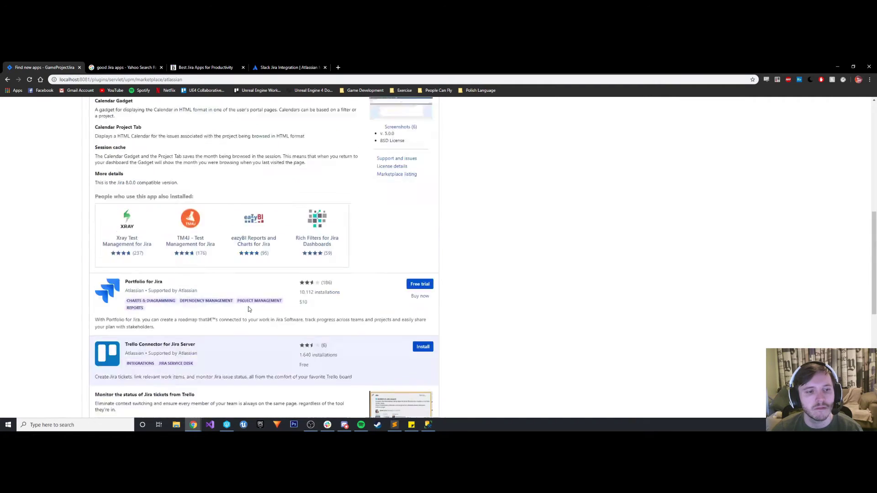
pyautogui.click(423, 284)
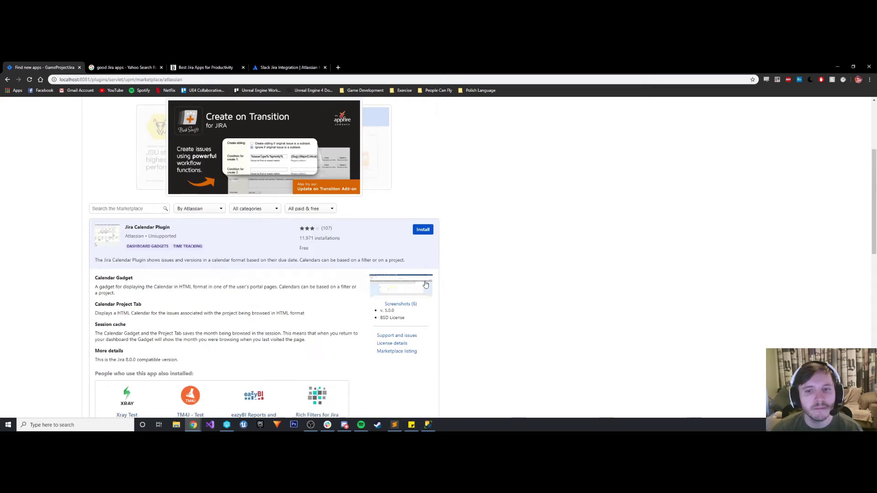
pyautogui.scroll(-5, 423, 281)
pyautogui.scroll(-6, 423, 282)
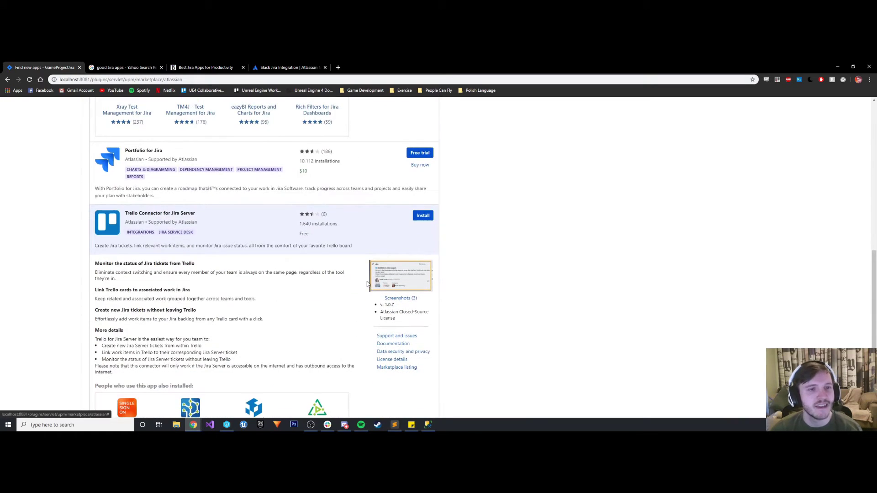
pyautogui.scroll(15, 346, 293)
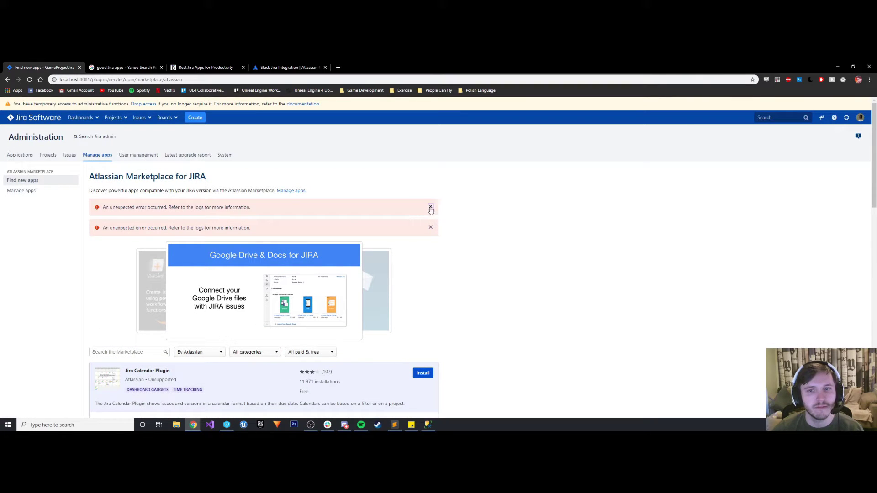
# Dismiss the two error messages and sort the apps by Most popular.
pyautogui.click(431, 208)
pyautogui.click(430, 208)
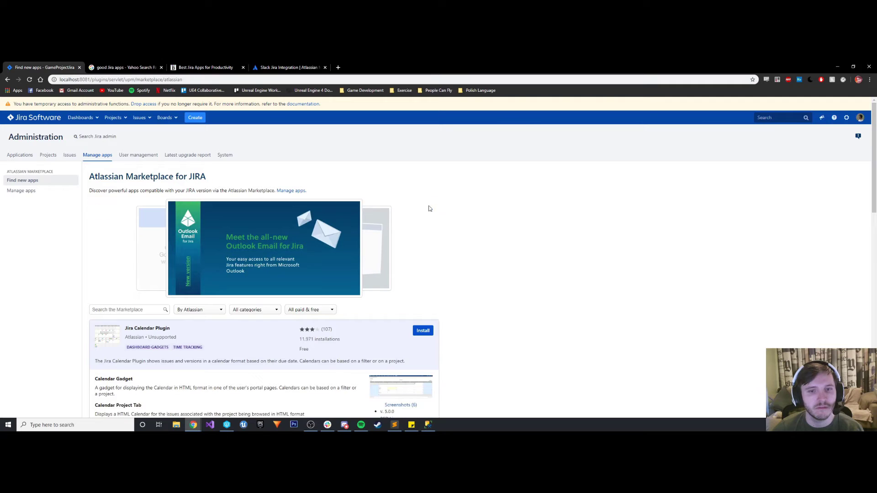
pyautogui.scroll(-1, 256, 292)
pyautogui.click(263, 275)
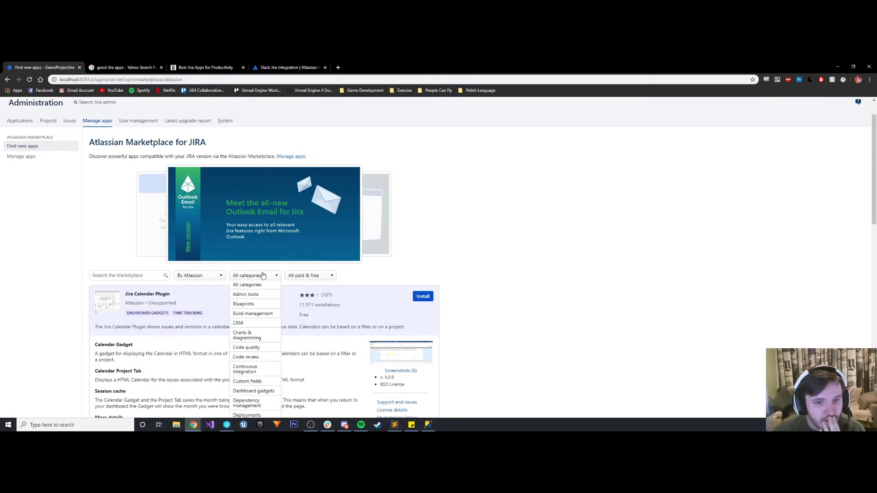
pyautogui.click(191, 276)
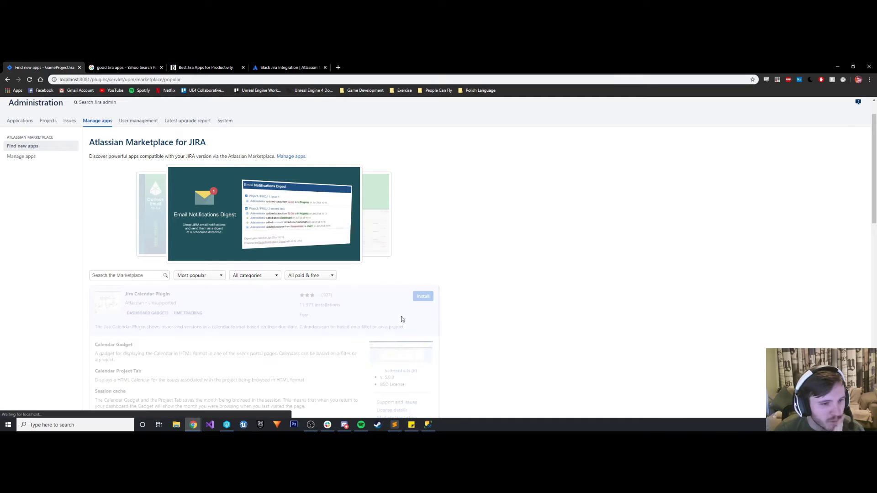
pyautogui.click(192, 313)
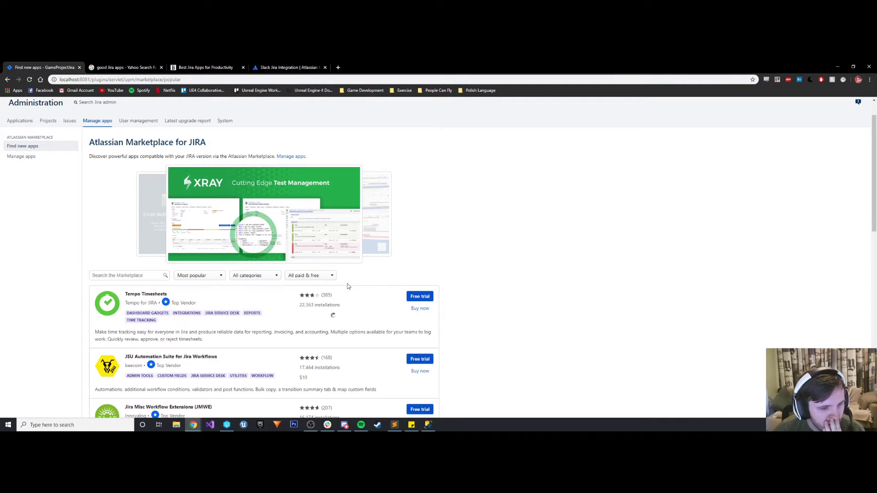
# Load five more batches of apps, reaching entries like sumUp and Elements Connect.
pyautogui.scroll(-3, 275, 293)
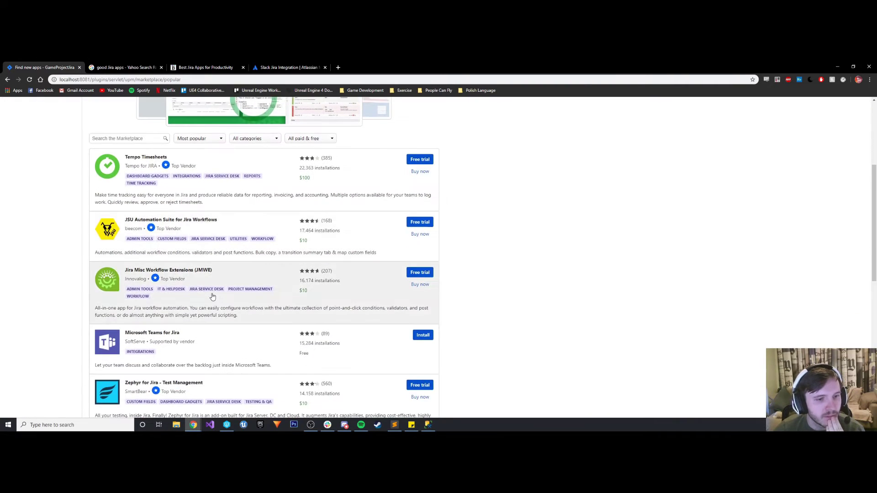
pyautogui.scroll(-3, 225, 300)
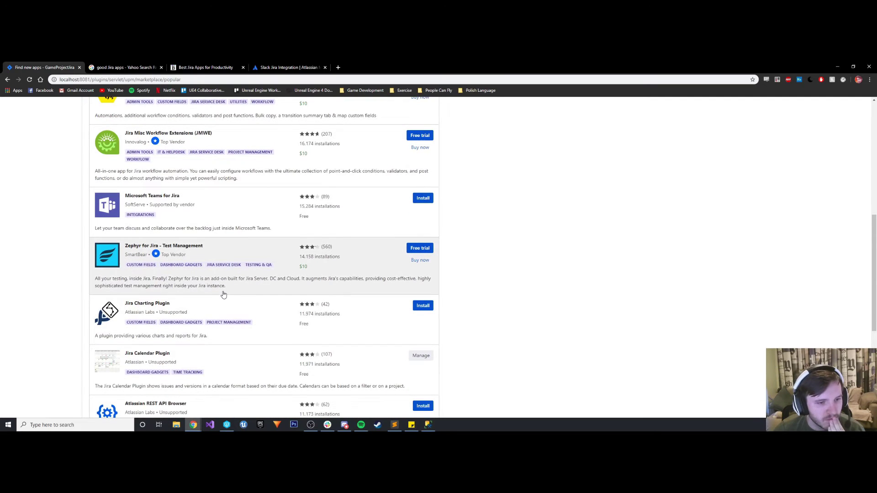
pyautogui.scroll(-2, 223, 294)
pyautogui.scroll(-2, 224, 294)
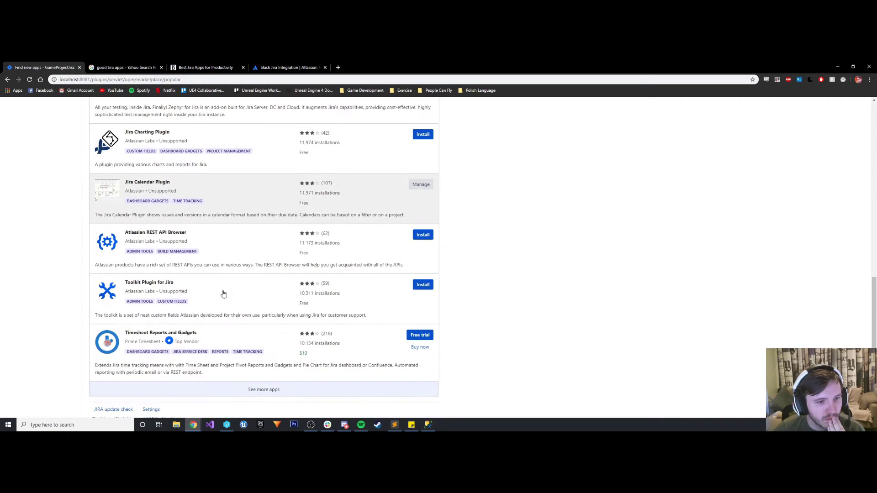
pyautogui.click(232, 391)
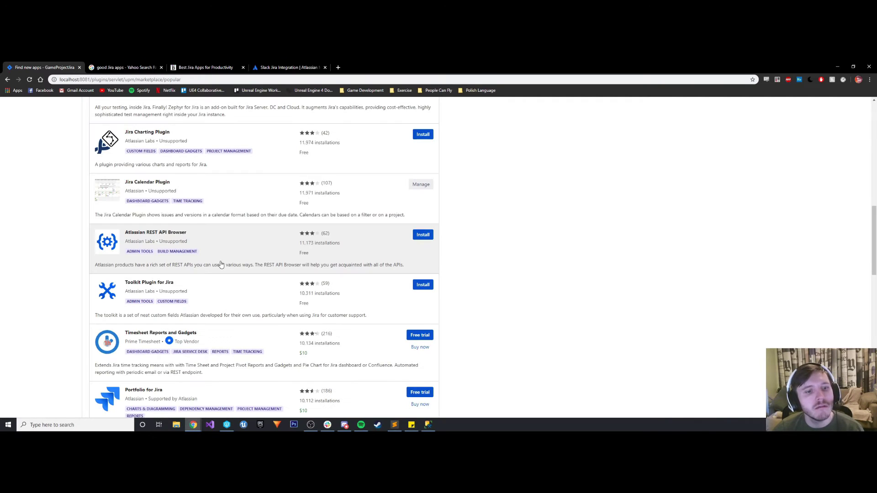
pyautogui.scroll(-4, 219, 255)
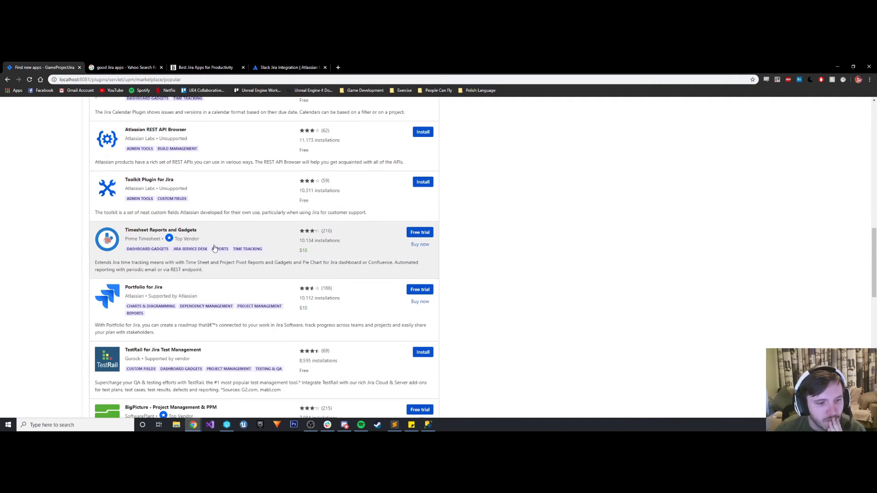
pyautogui.scroll(-2, 215, 248)
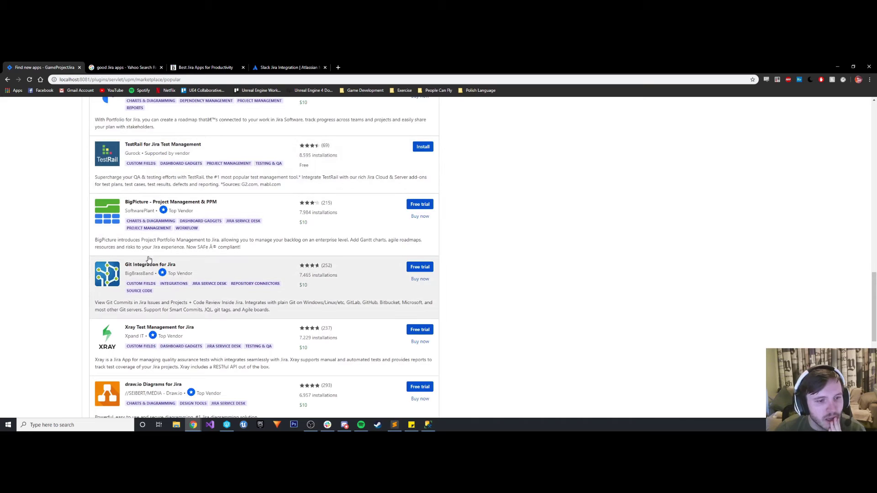
pyautogui.scroll(-3, 149, 258)
pyautogui.scroll(-2, 147, 259)
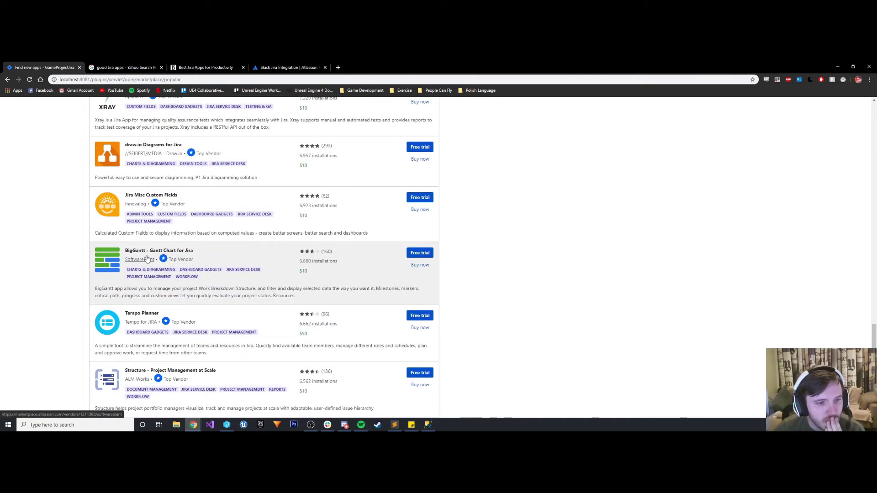
pyautogui.scroll(-2, 147, 259)
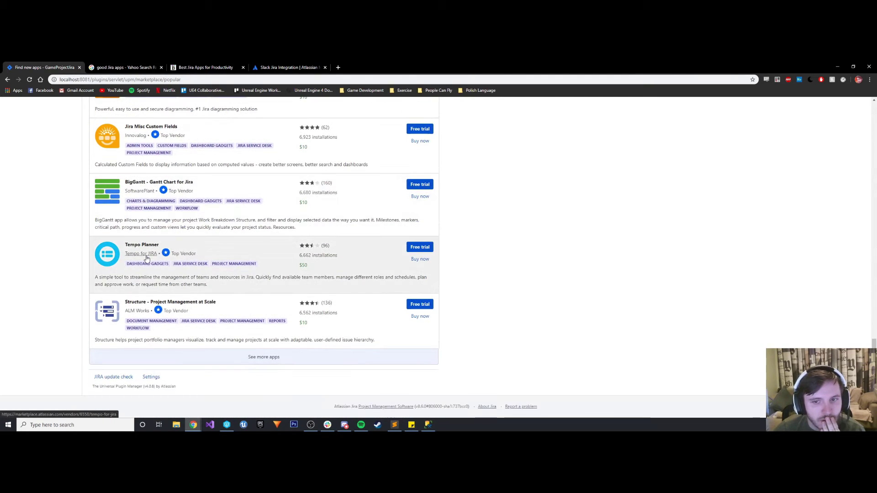
pyautogui.click(238, 364)
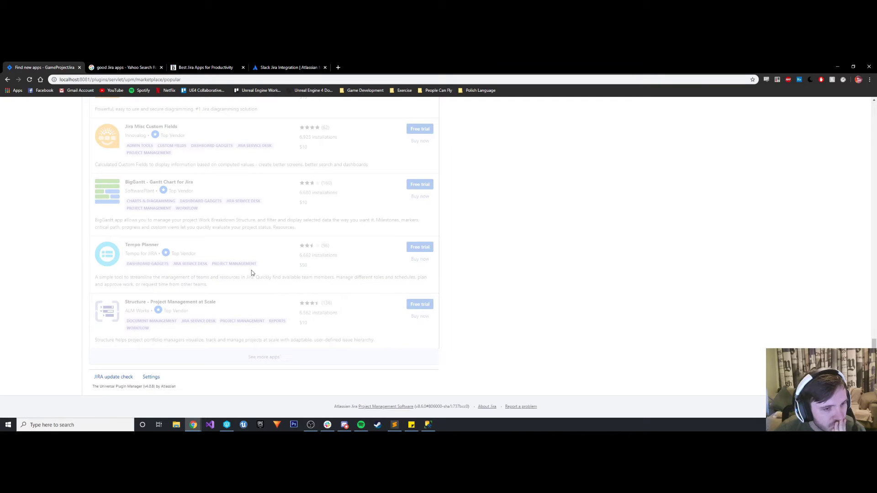
pyautogui.scroll(-4, 245, 274)
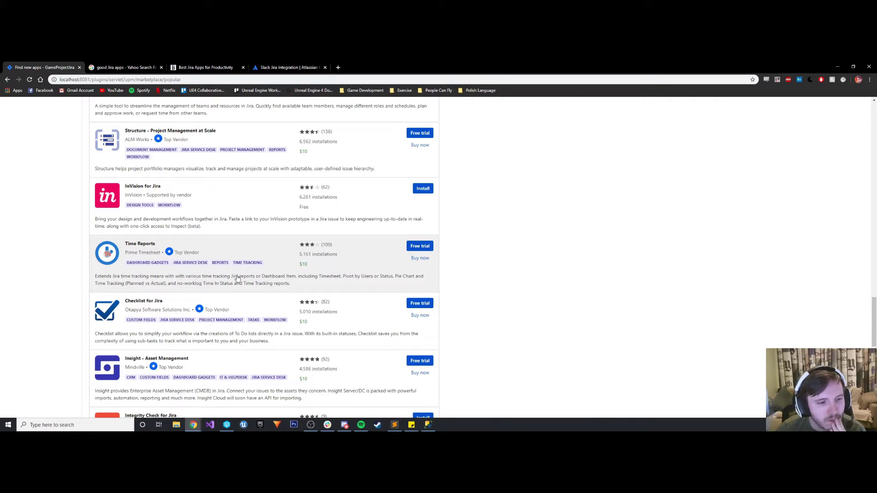
pyautogui.scroll(-4, 238, 278)
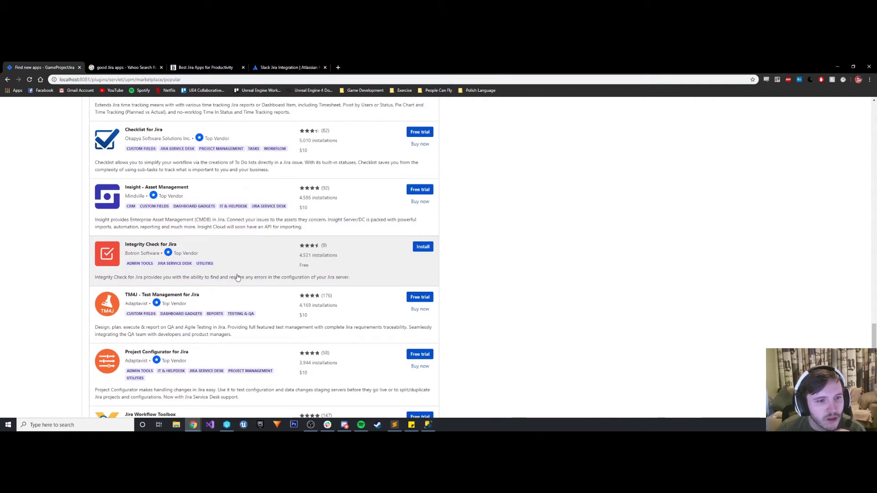
pyautogui.scroll(-4, 236, 270)
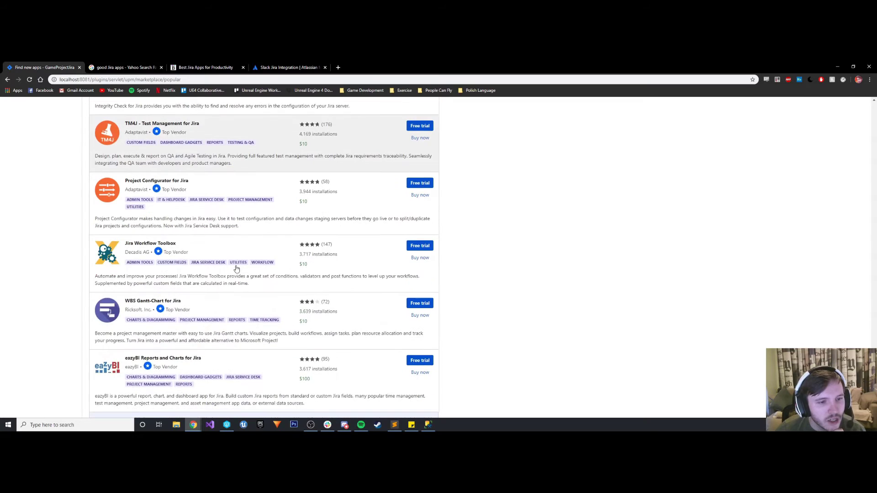
pyautogui.scroll(-2, 237, 269)
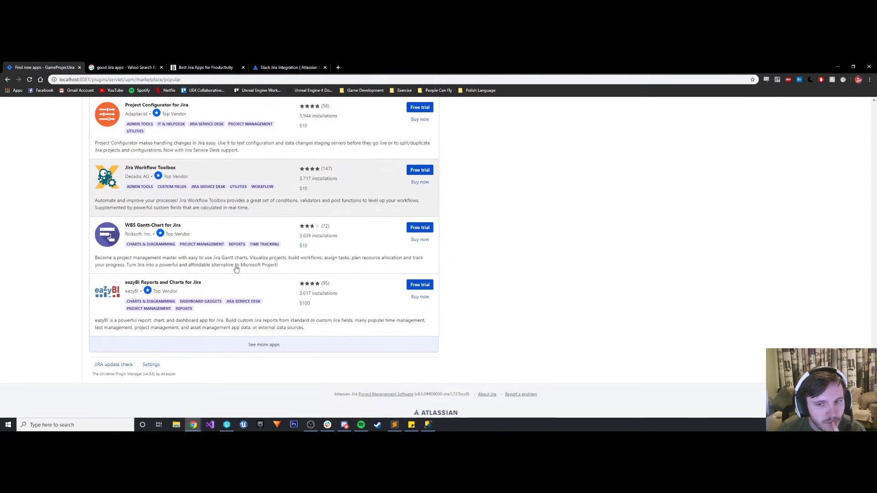
pyautogui.click(227, 342)
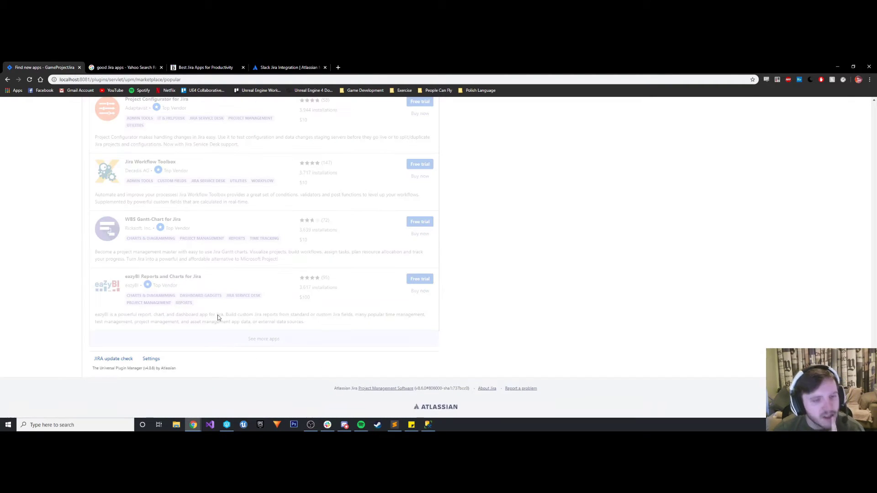
pyautogui.scroll(-3, 210, 276)
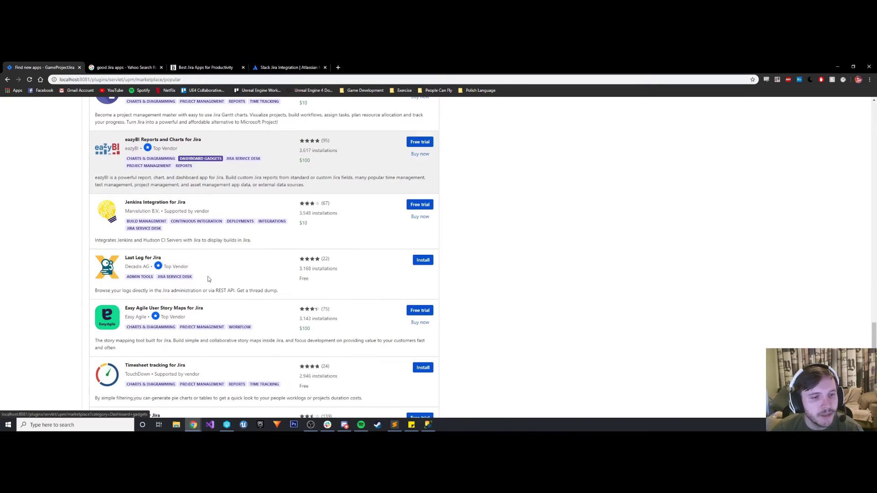
pyautogui.scroll(-3, 211, 243)
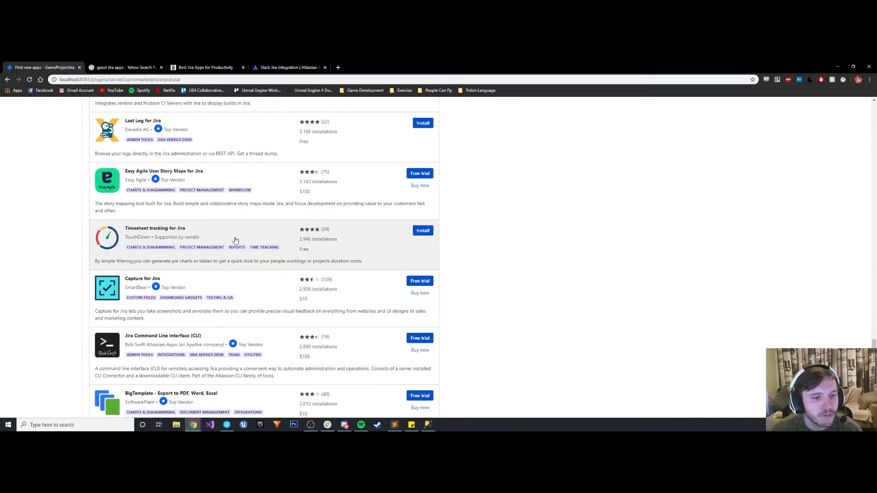
pyautogui.scroll(-6, 236, 240)
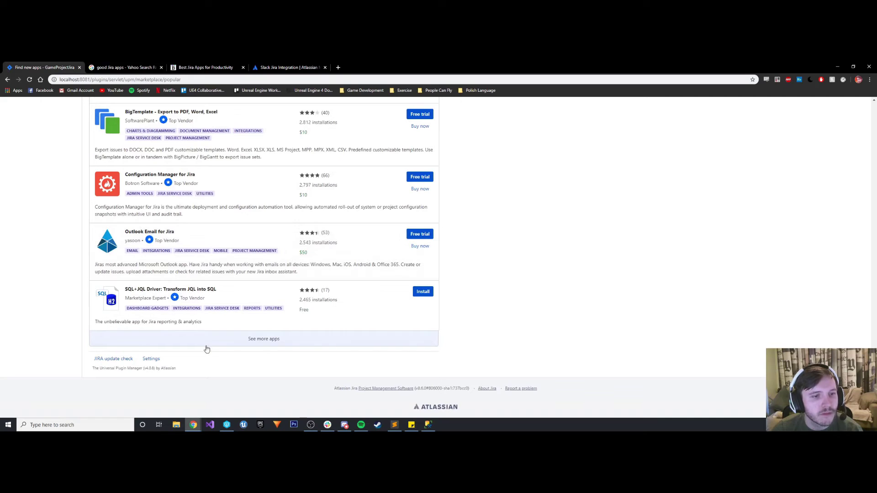
pyautogui.click(209, 345)
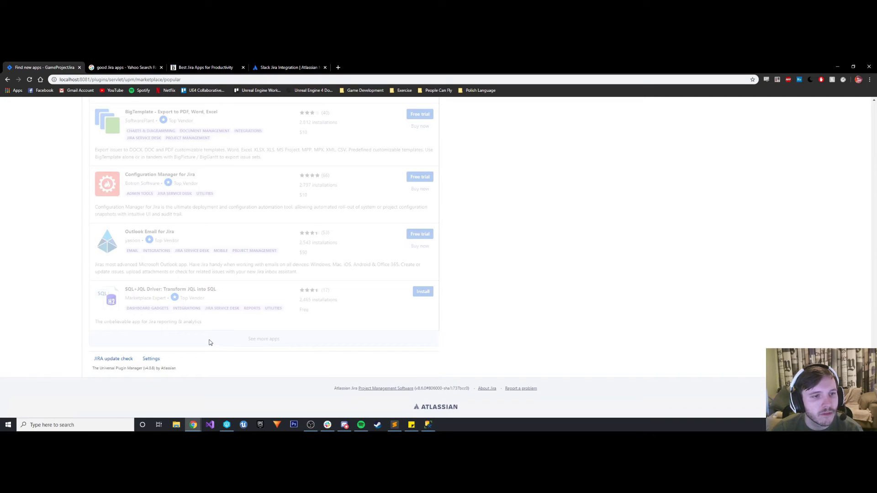
pyautogui.scroll(-1, 156, 239)
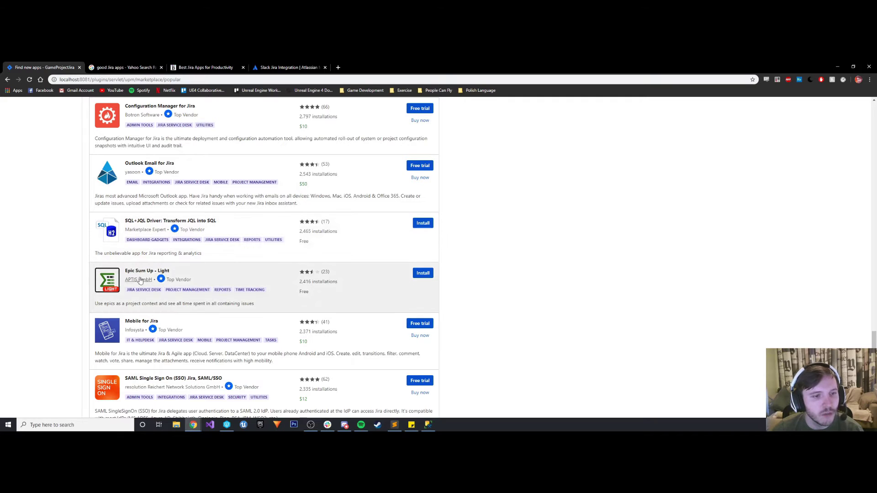
pyautogui.scroll(-4, 141, 264)
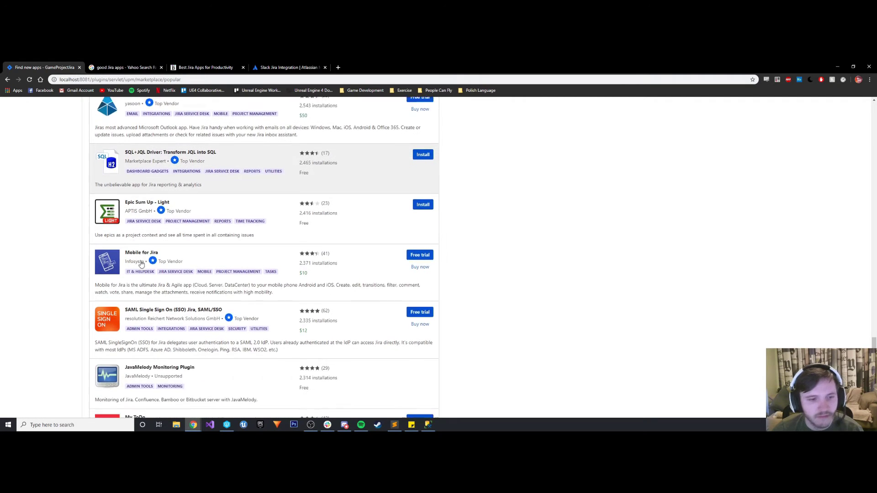
pyautogui.scroll(-2, 141, 264)
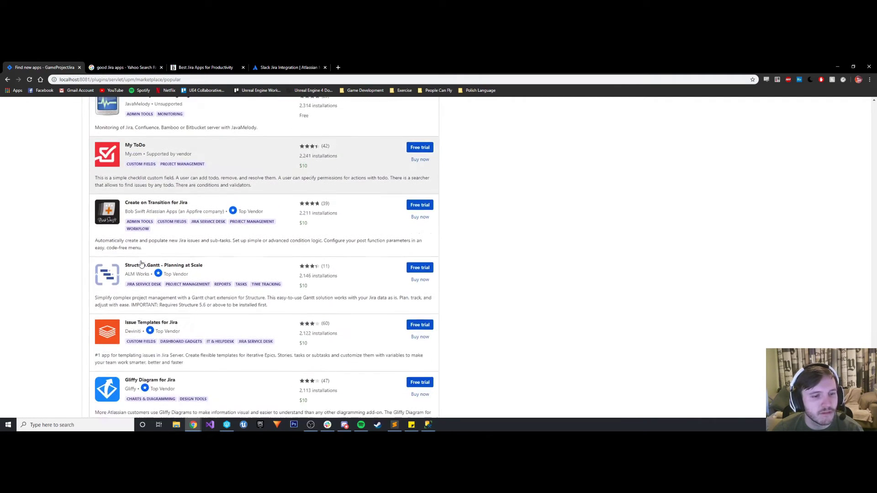
pyautogui.scroll(-1, 142, 264)
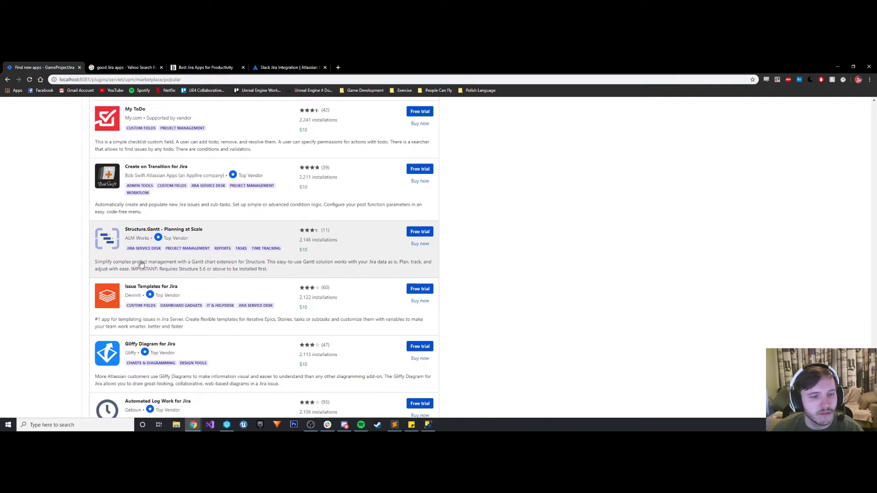
pyautogui.scroll(-3, 141, 264)
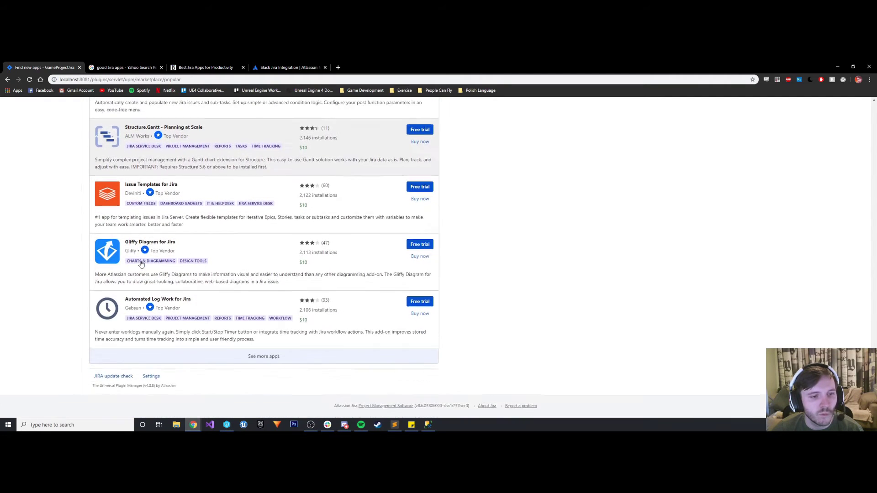
pyautogui.click(260, 356)
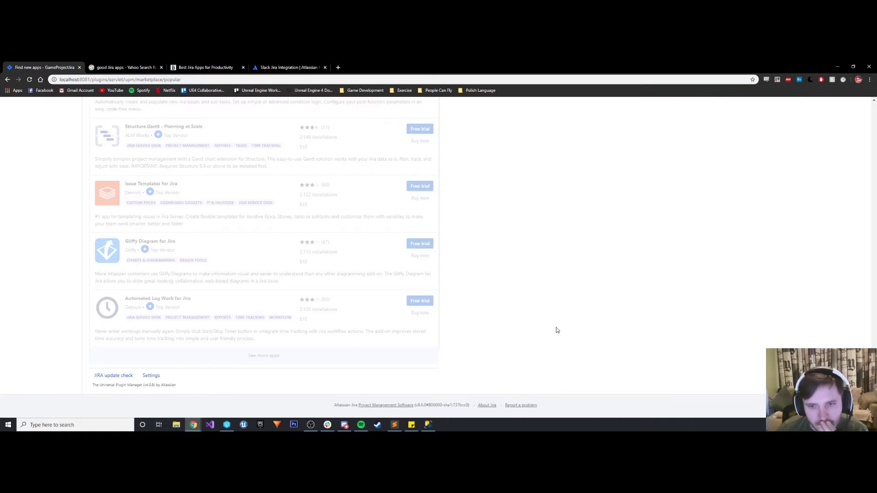
# Check the Slack Jira Integration, article and search tabs, then return to Find new apps.
pyautogui.click(301, 68)
pyautogui.moveTo(440, 149); pyautogui.dragTo(337, 143)
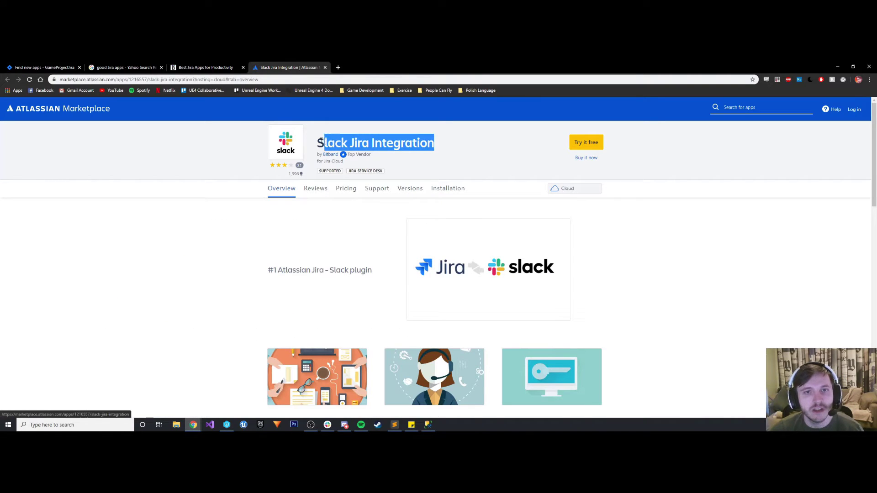
pyautogui.click(208, 68)
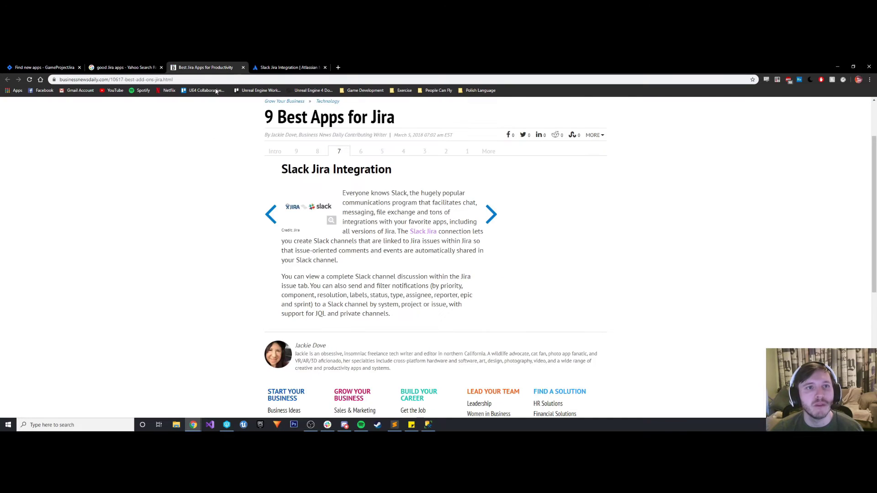
pyautogui.click(121, 67)
pyautogui.click(73, 64)
pyautogui.scroll(-4, 196, 255)
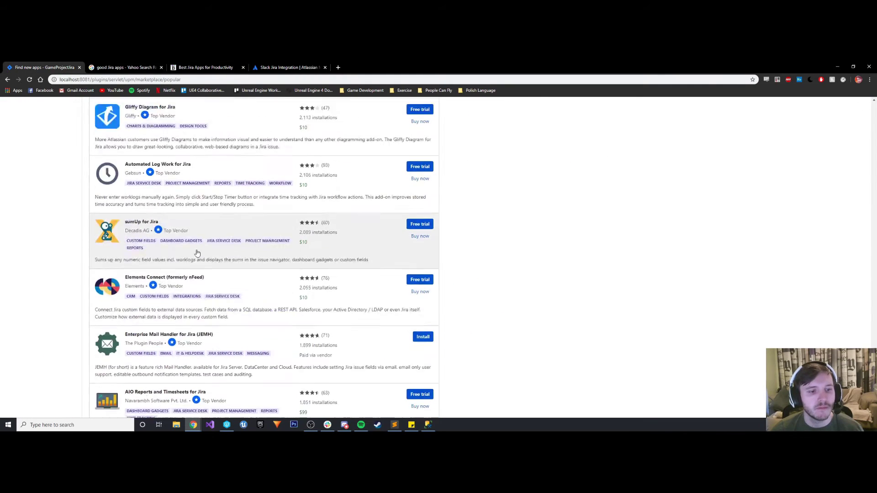
# Sort the Marketplace app list by Top Vendor, putting Tempo Timesheets first.
pyautogui.scroll(-6, 213, 234)
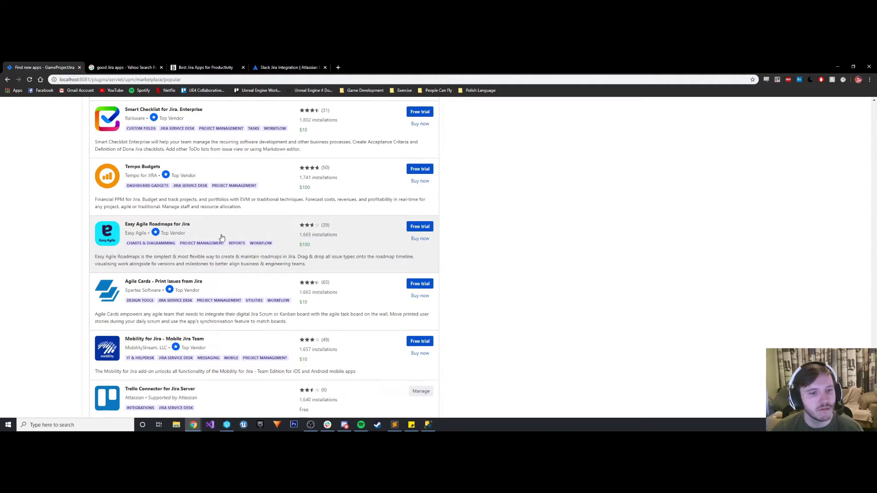
pyautogui.scroll(-1, 221, 237)
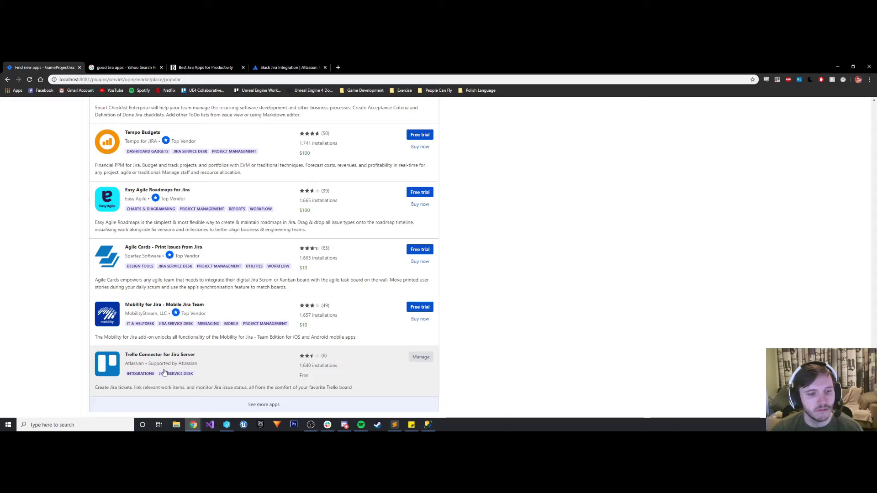
pyautogui.scroll(-20, 176, 357)
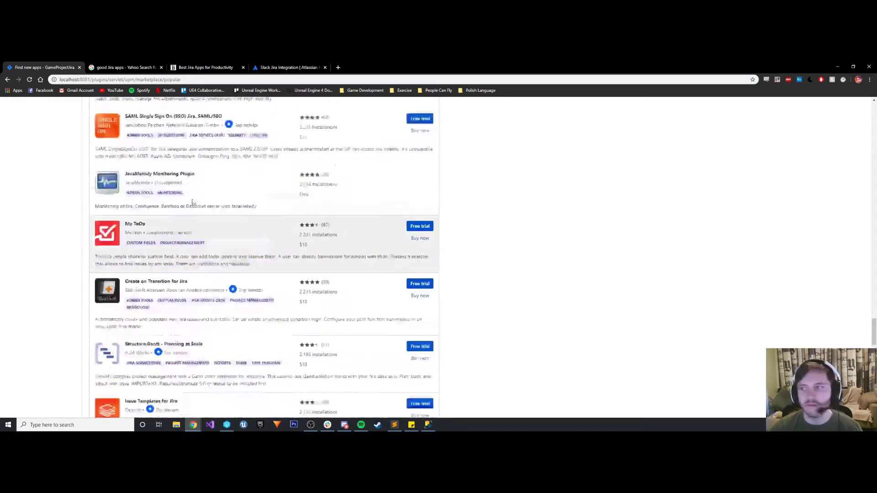
pyautogui.scroll(20, 196, 182)
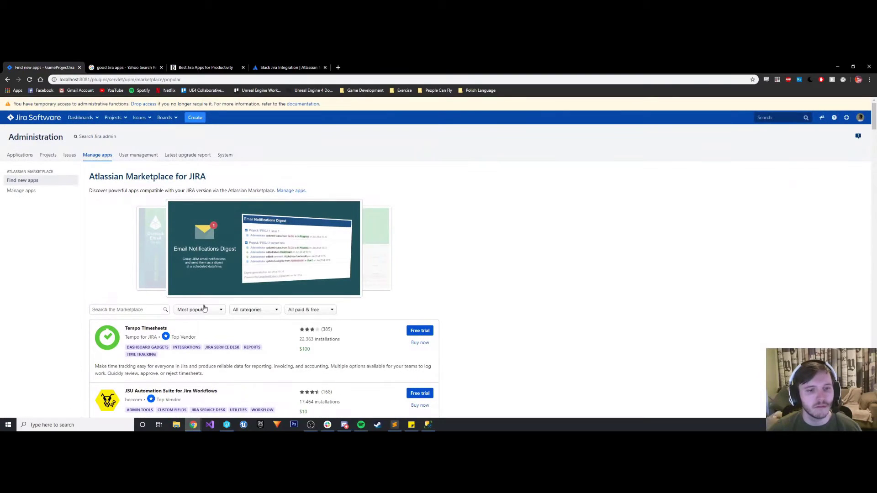
pyautogui.click(204, 309)
pyautogui.click(263, 310)
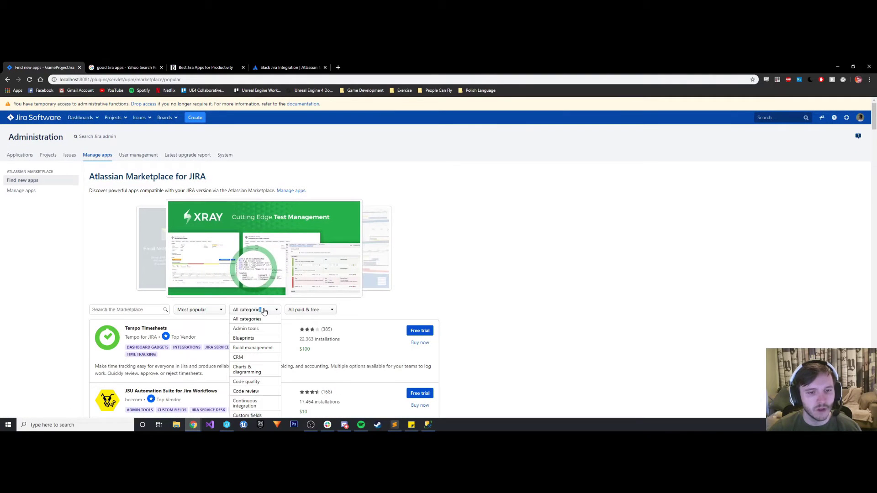
pyautogui.scroll(-3, 264, 311)
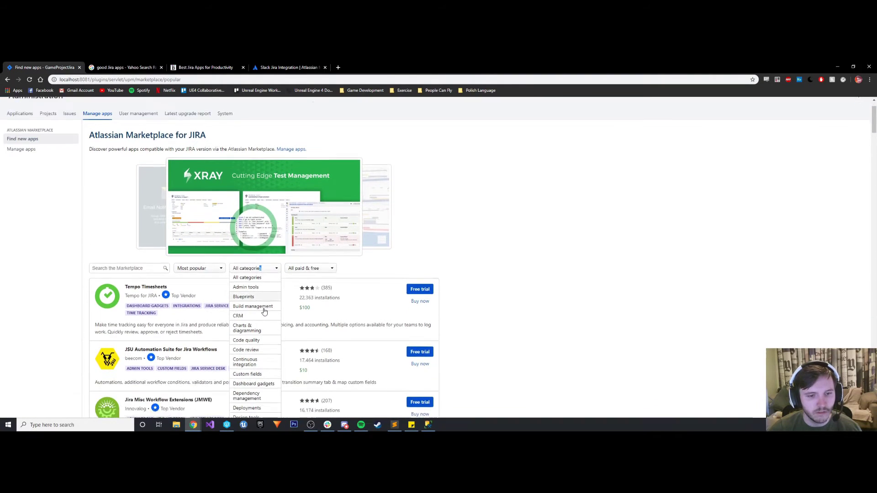
pyautogui.scroll(-1, 260, 320)
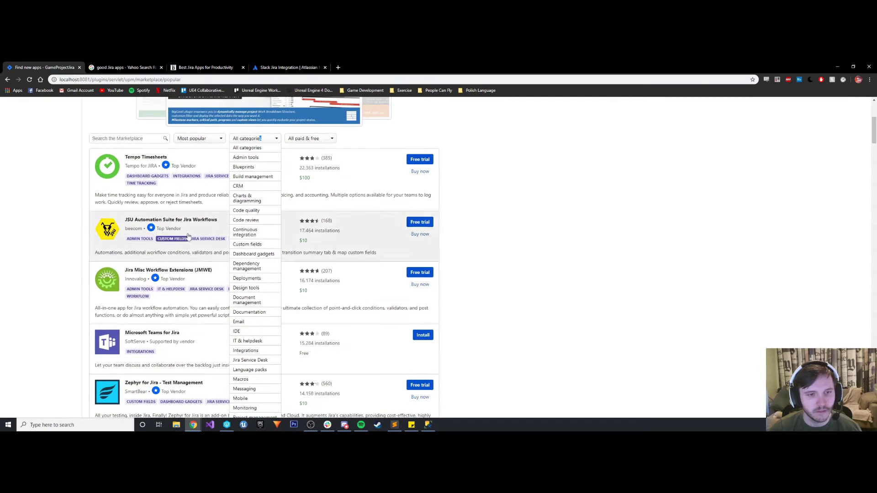
pyautogui.scroll(3, 196, 279)
pyautogui.click(197, 278)
pyautogui.scroll(1, 194, 292)
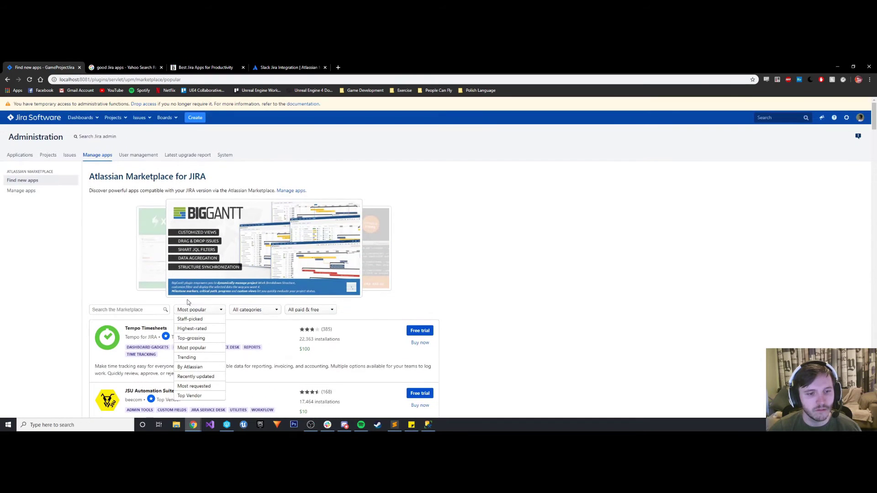
pyautogui.click(189, 396)
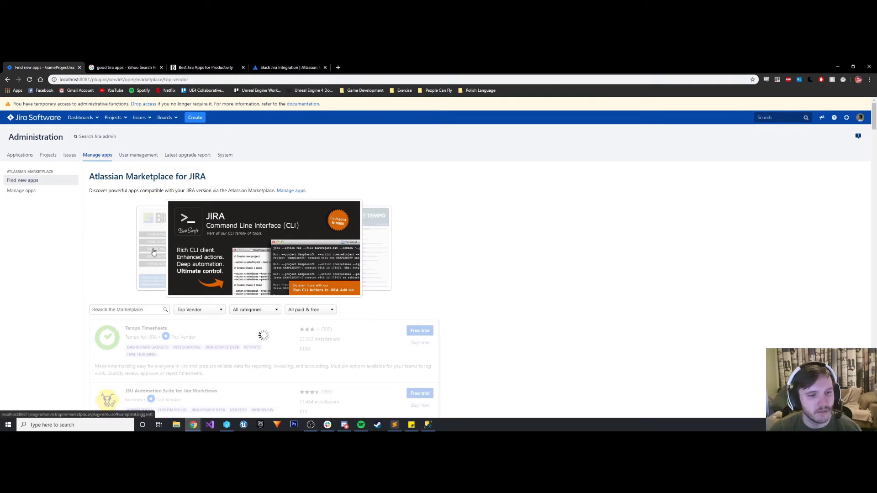
pyautogui.scroll(-2, 154, 252)
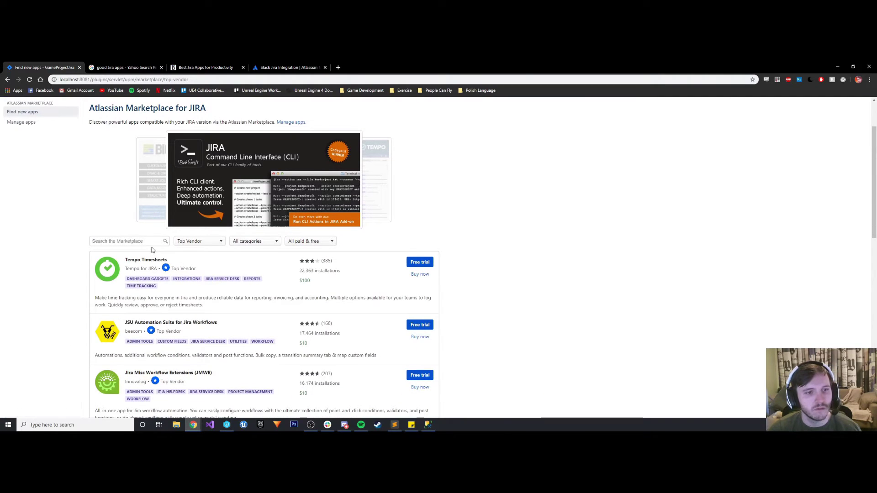
# Search the Marketplace for Slack Jira Integration.
pyautogui.click(149, 242)
pyautogui.write('Slack Jira Integration')
pyautogui.press('Return')
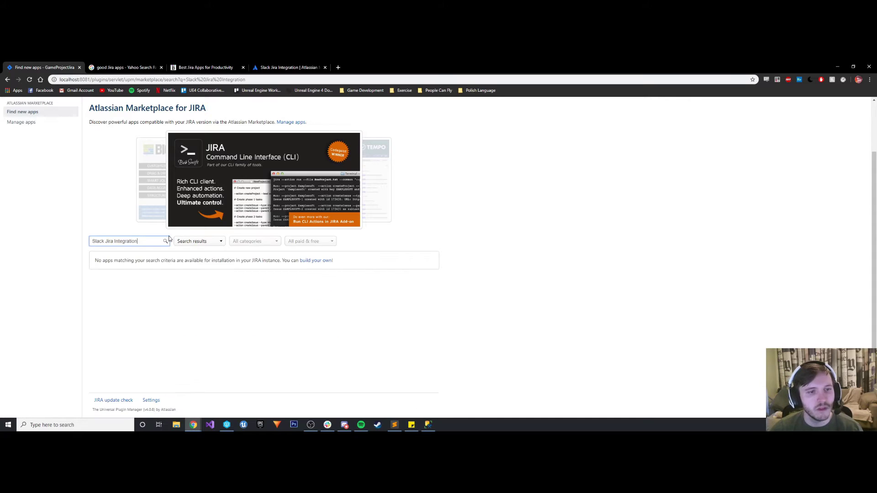
# Replace the search term with Bitband, then view the Slack Jira Integration marketplace page.
pyautogui.click(207, 241)
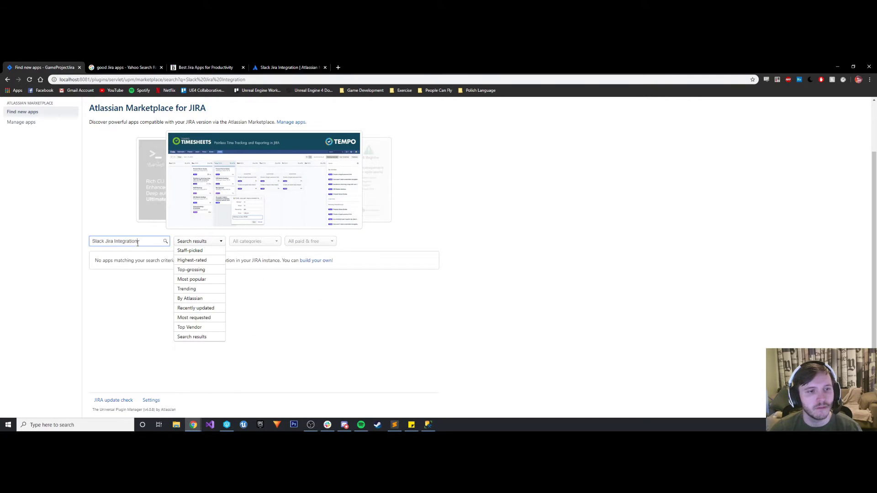
pyautogui.moveTo(146, 241); pyautogui.dragTo(10, 235)
pyautogui.write('Bitban')
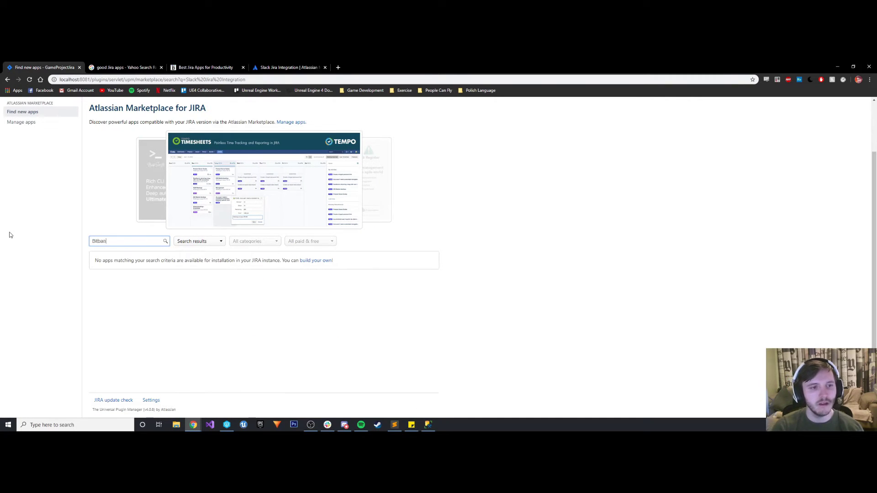
pyautogui.write('d')
pyautogui.click(283, 67)
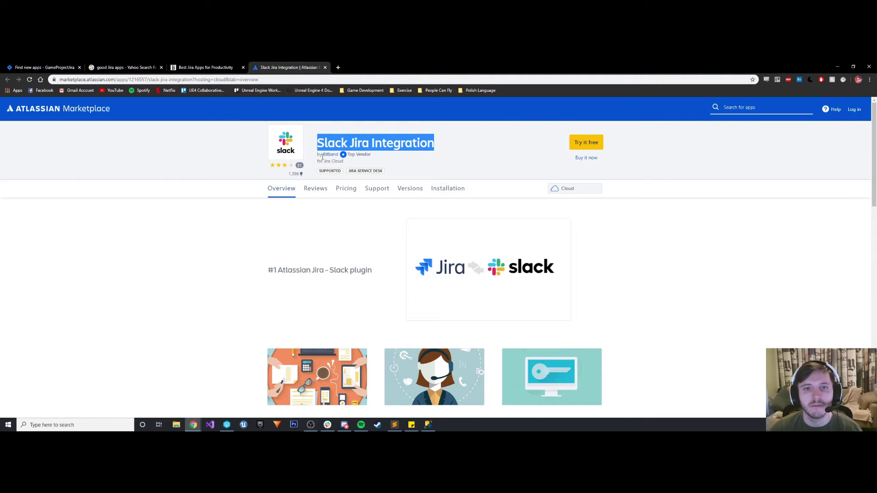
pyautogui.scroll(-2, 391, 234)
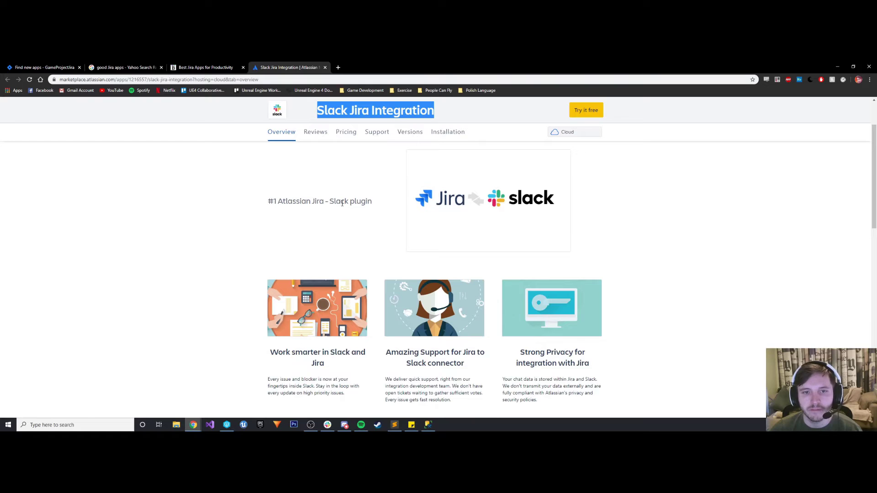
# Scroll through the Slack Jira Integration details, then return to the Find new apps page.
pyautogui.moveTo(283, 201); pyautogui.dragTo(374, 204)
pyautogui.scroll(-5, 374, 203)
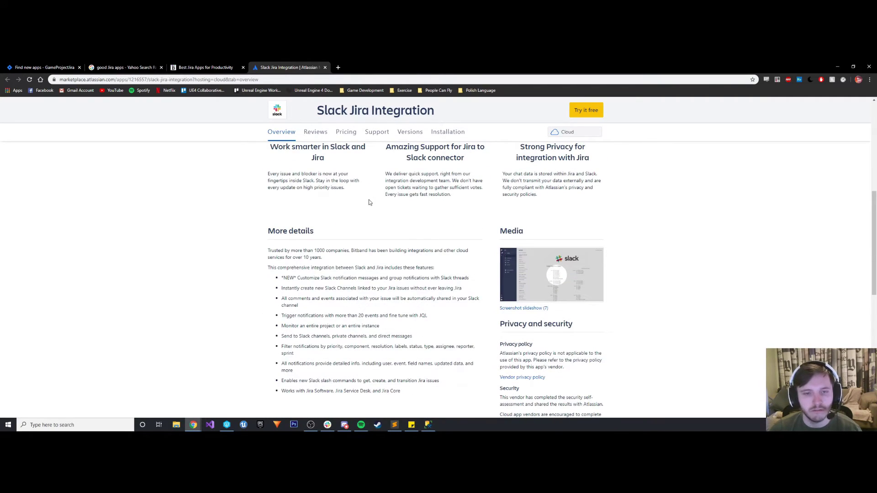
pyautogui.scroll(-2, 369, 202)
pyautogui.hotkey('ctrl', 'shift', 'Tab')
pyautogui.hotkey('ctrl', 'shift', 'Tab')
pyautogui.hotkey('ctrl', 'shift', 'Tab')
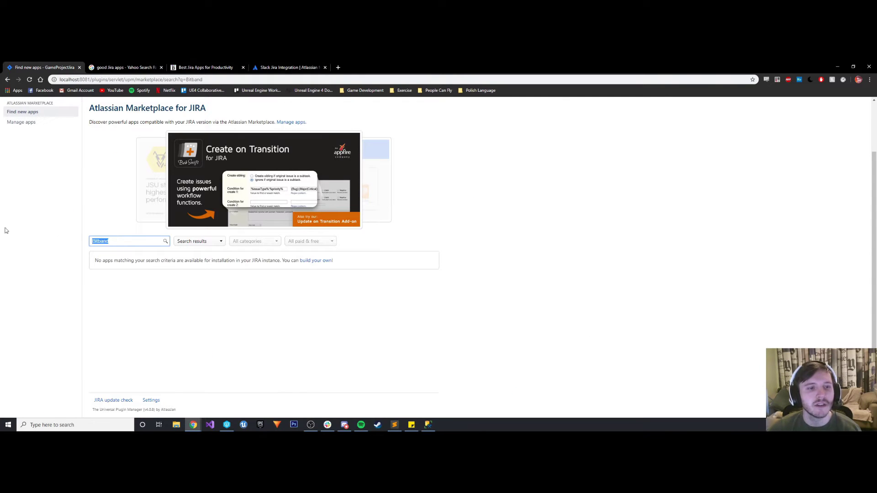
# Clear the Marketplace search box and sort the apps By Atlassian.
pyautogui.press('BackSpace')
pyautogui.click(202, 242)
pyautogui.click(237, 251)
pyautogui.click(190, 246)
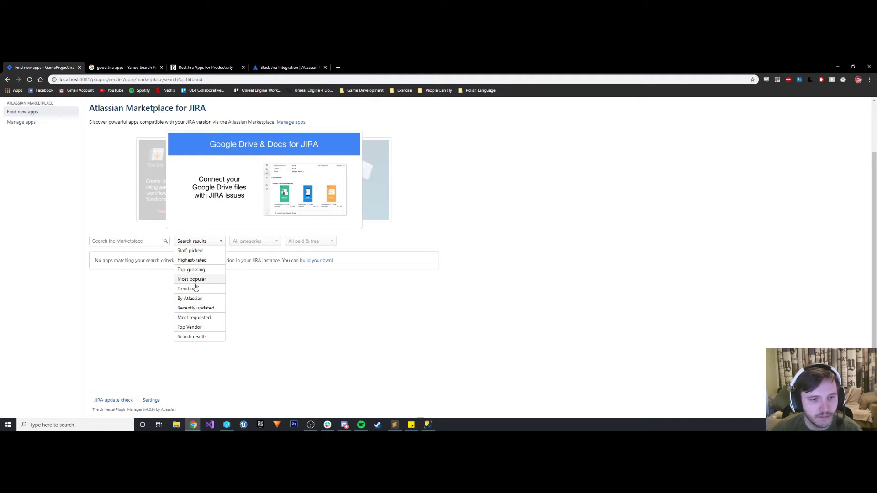
pyautogui.click(196, 298)
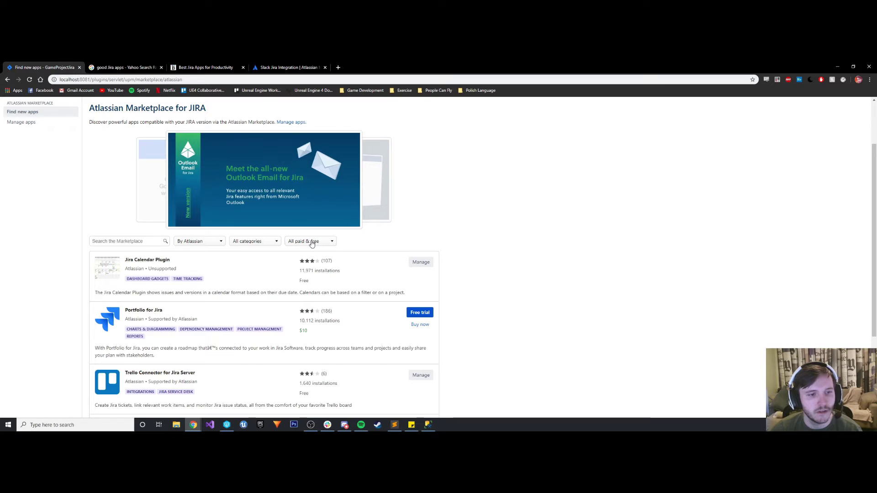
pyautogui.scroll(-3, 208, 352)
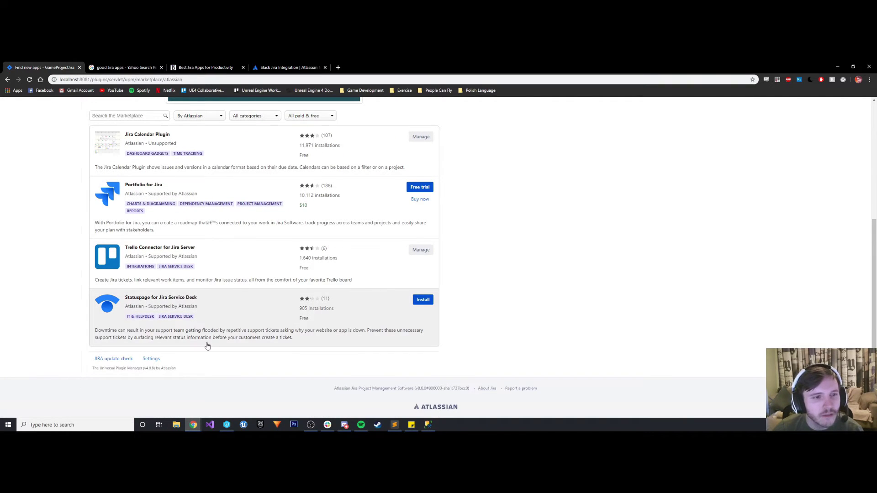
pyautogui.scroll(2, 206, 345)
pyautogui.scroll(2, 203, 319)
# Switch the app sort order to Highest-rated.
pyautogui.click(247, 288)
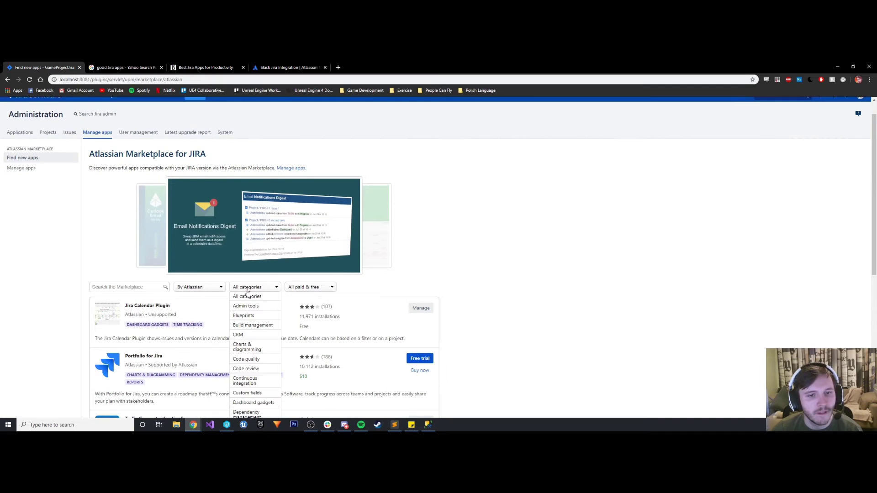
pyautogui.click(256, 288)
pyautogui.click(200, 288)
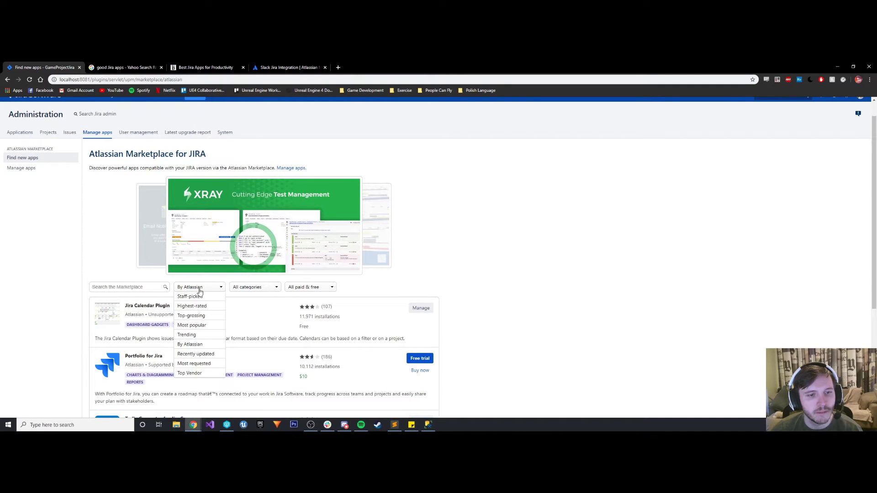
pyautogui.click(190, 307)
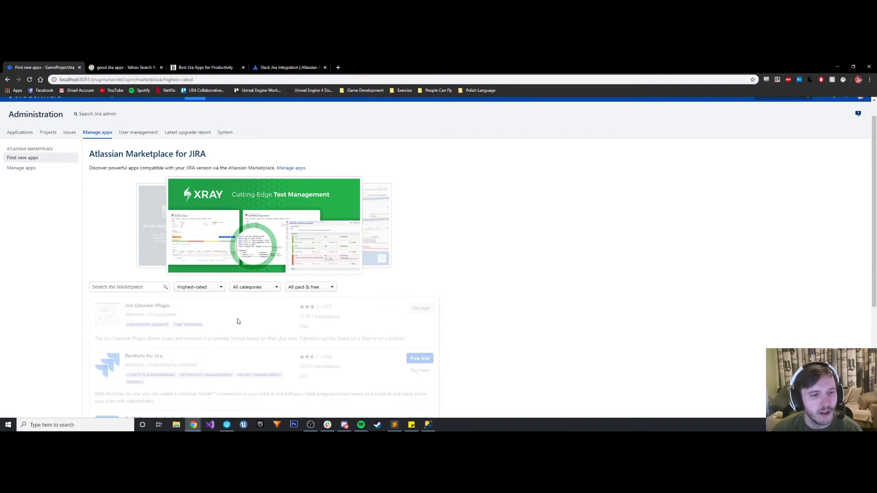
# Load two more batches of highest-rated apps with See more apps.
pyautogui.scroll(-2, 247, 312)
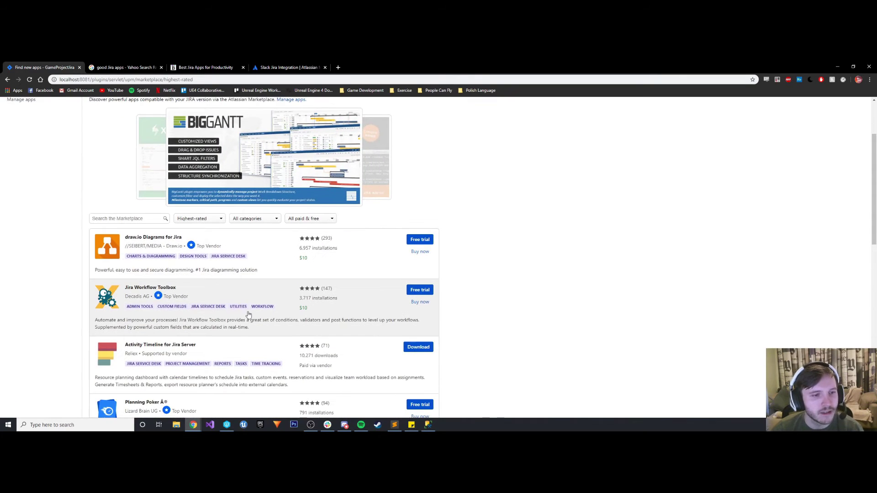
pyautogui.scroll(-3, 253, 308)
pyautogui.scroll(-4, 256, 304)
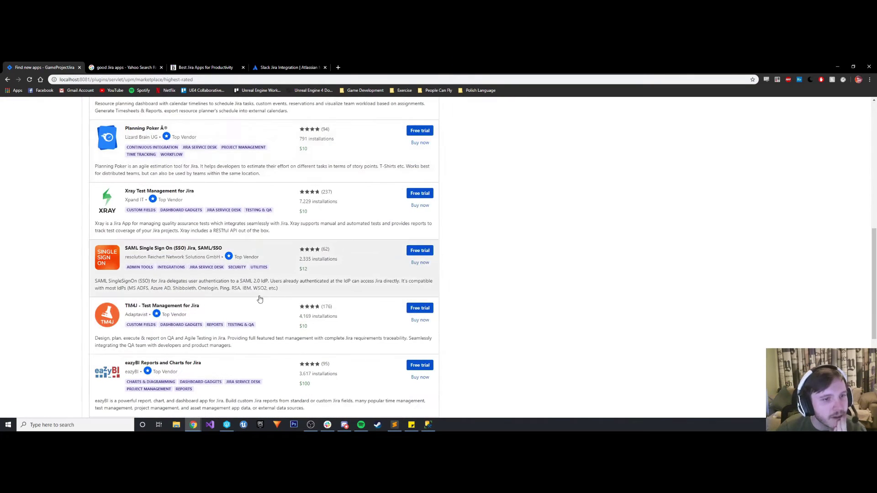
pyautogui.scroll(-3, 254, 301)
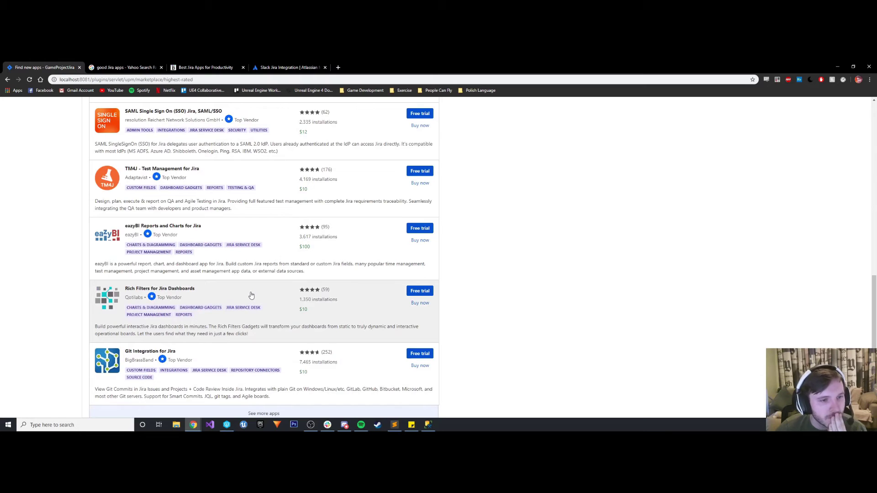
pyautogui.scroll(-2, 245, 290)
pyautogui.click(205, 341)
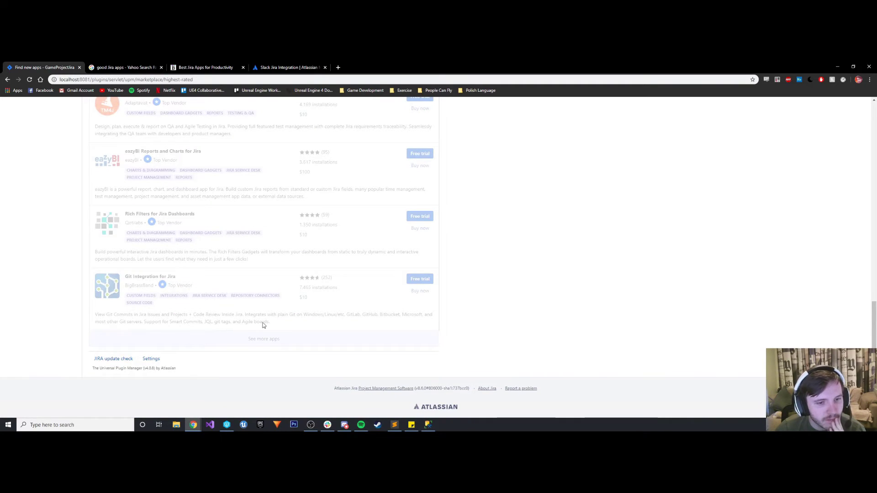
pyautogui.scroll(-3, 259, 350)
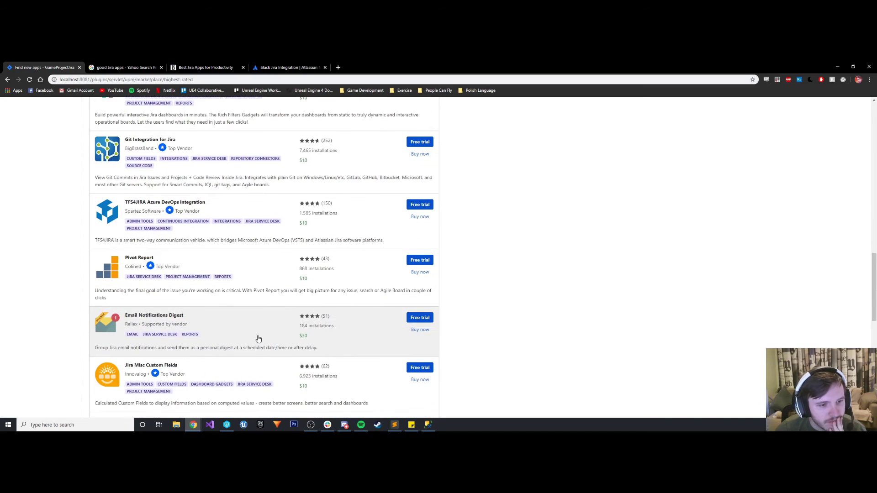
pyautogui.scroll(-3, 257, 340)
pyautogui.scroll(-3, 259, 337)
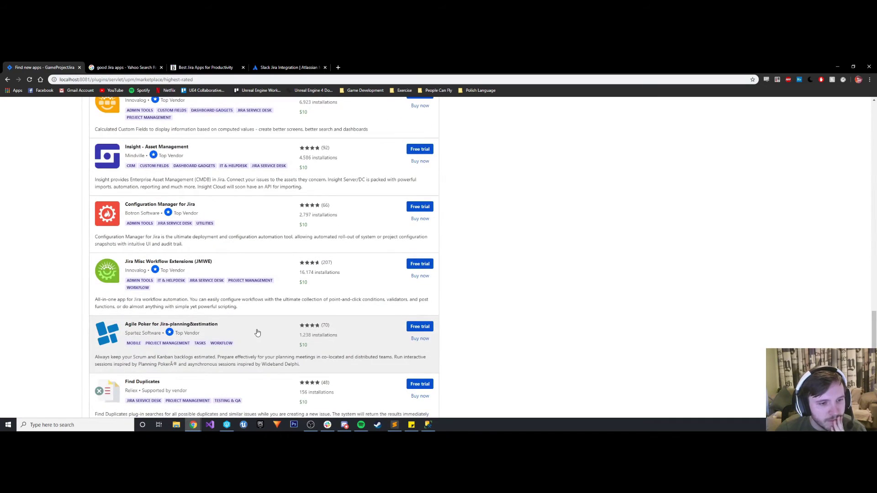
pyautogui.scroll(-3, 257, 333)
pyautogui.click(256, 337)
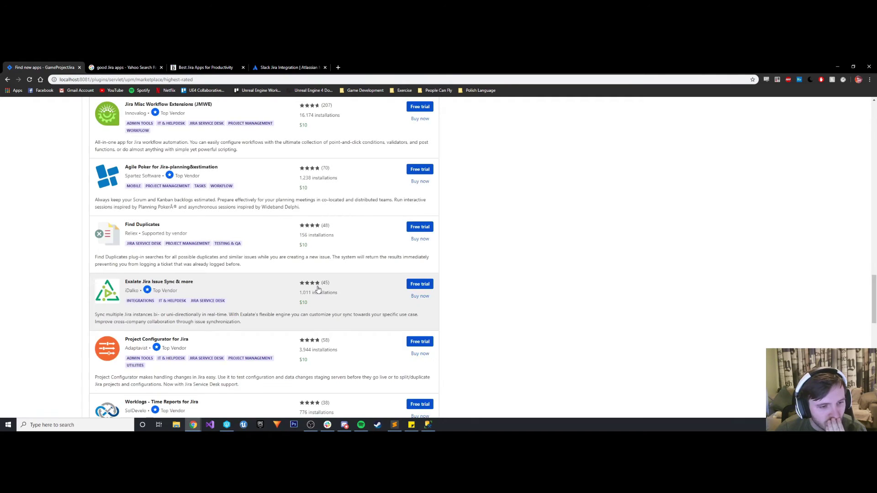
# Start a free trial from the Slack Jira Integration marketplace page.
pyautogui.scroll(-5, 304, 289)
pyautogui.scroll(-6, 311, 288)
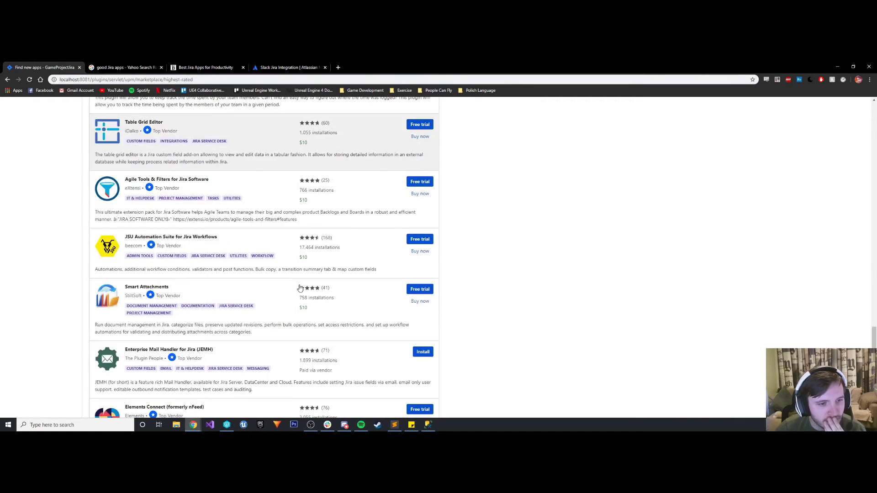
pyautogui.click(287, 67)
pyautogui.click(586, 110)
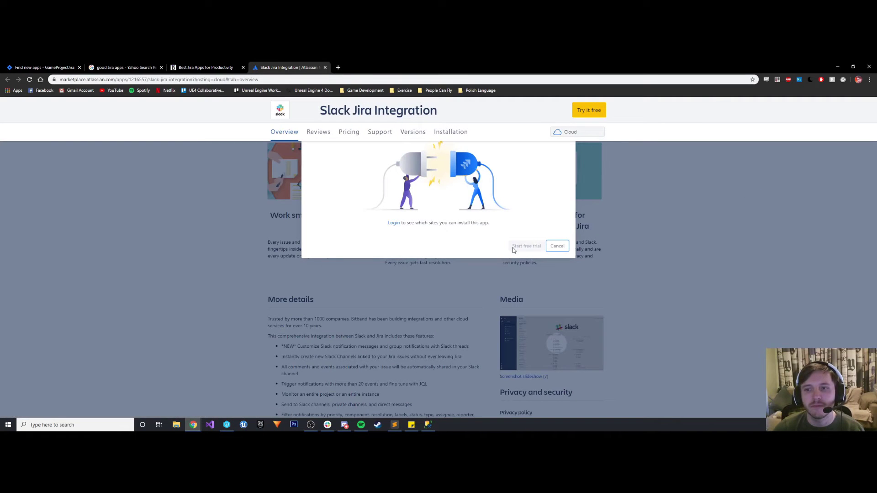
# Log in to Atlassian with the saved account e-mail and the account password.
pyautogui.click(394, 224)
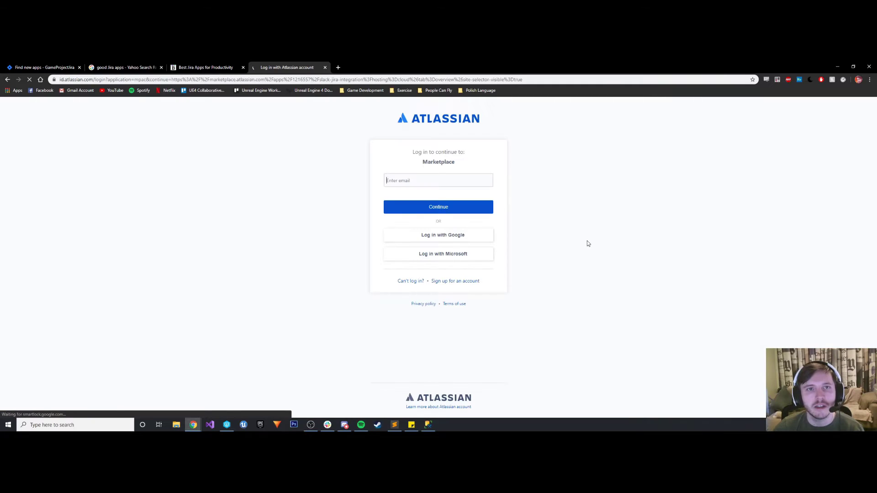
pyautogui.click(418, 181)
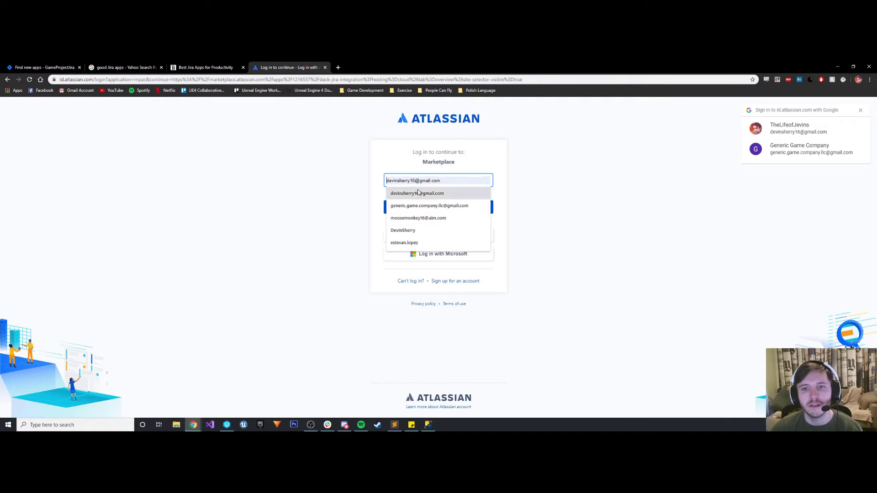
pyautogui.click(418, 194)
pyautogui.click(425, 208)
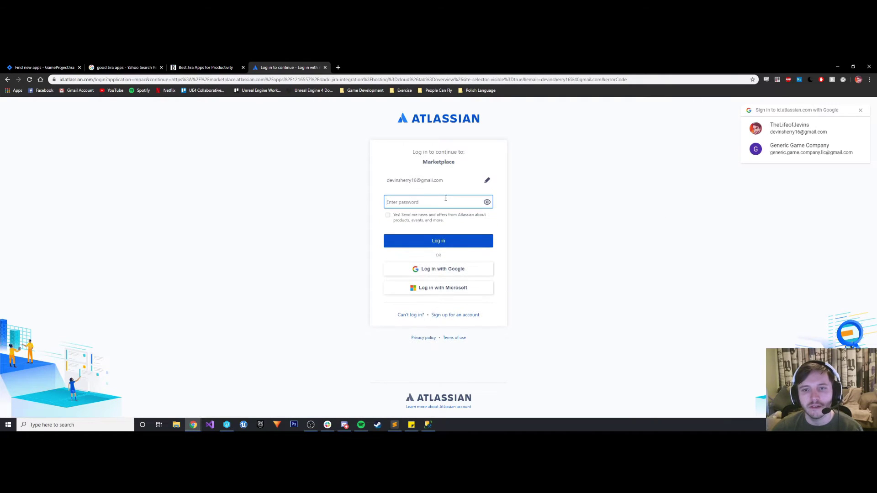
pyautogui.write('************')
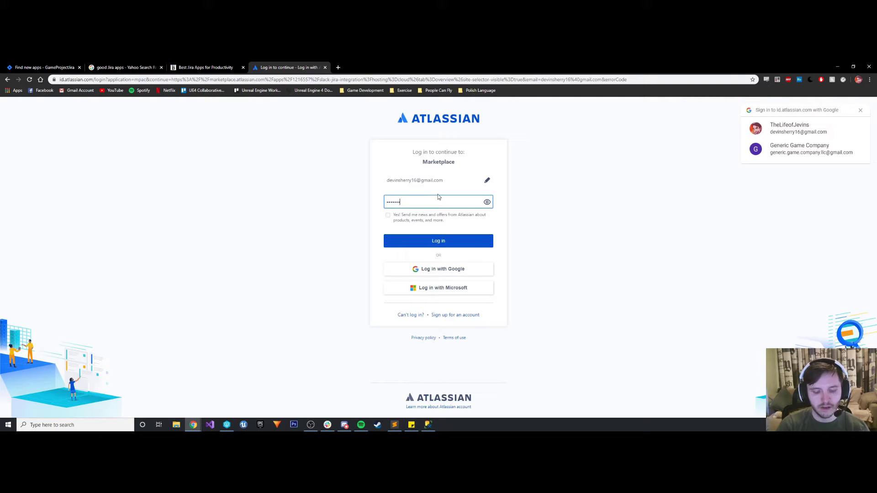
pyautogui.write('**')
pyautogui.press('Return')
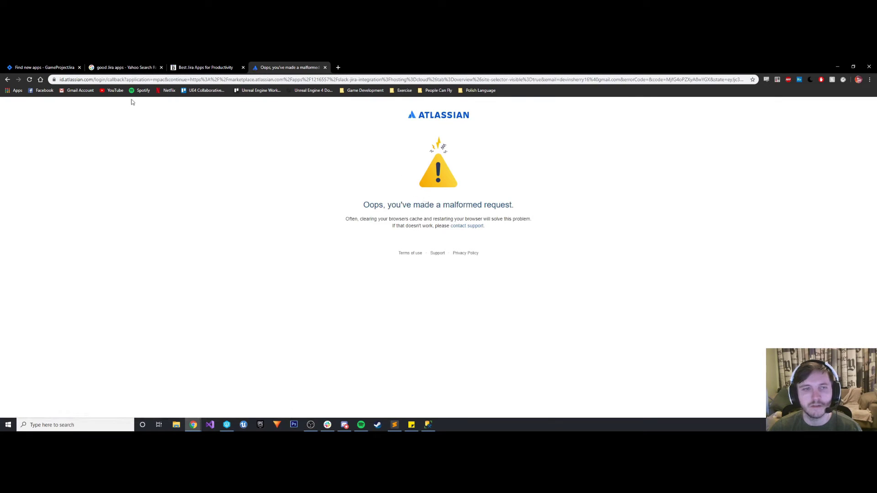
# Retry the password, clear the rejected entry, and go back to the Slack Jira Integration page.
pyautogui.click(7, 80)
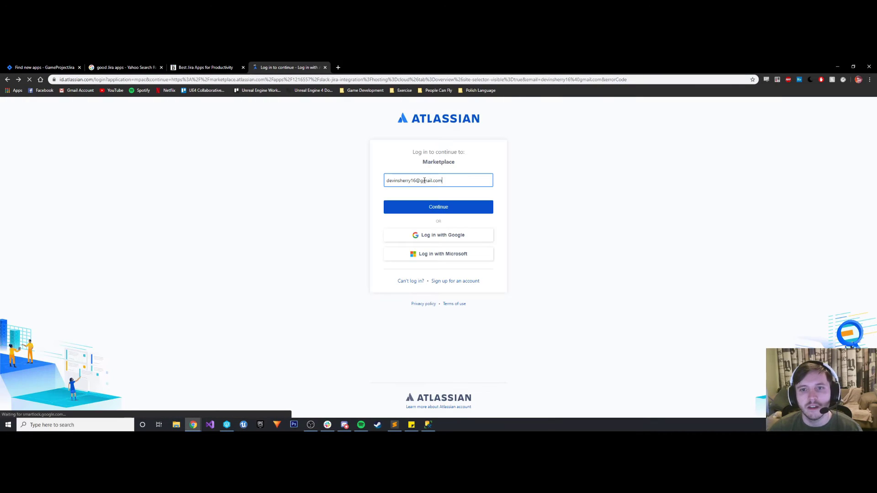
pyautogui.click(459, 208)
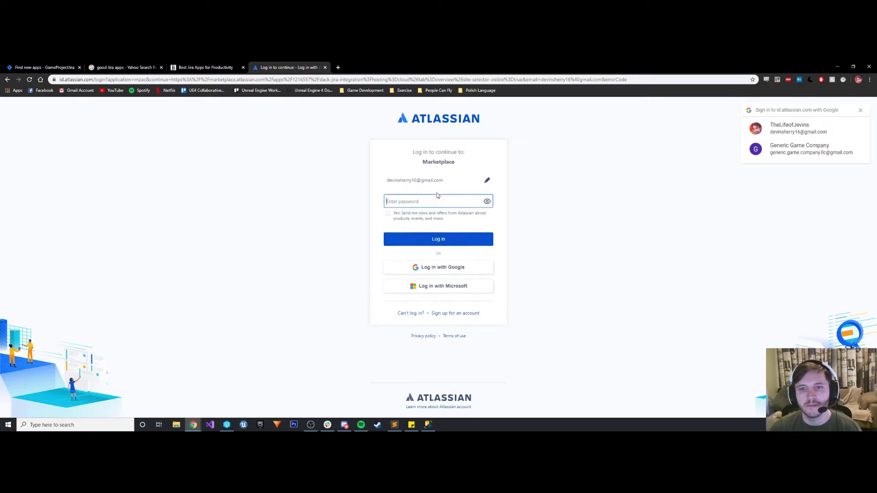
pyautogui.write('•')
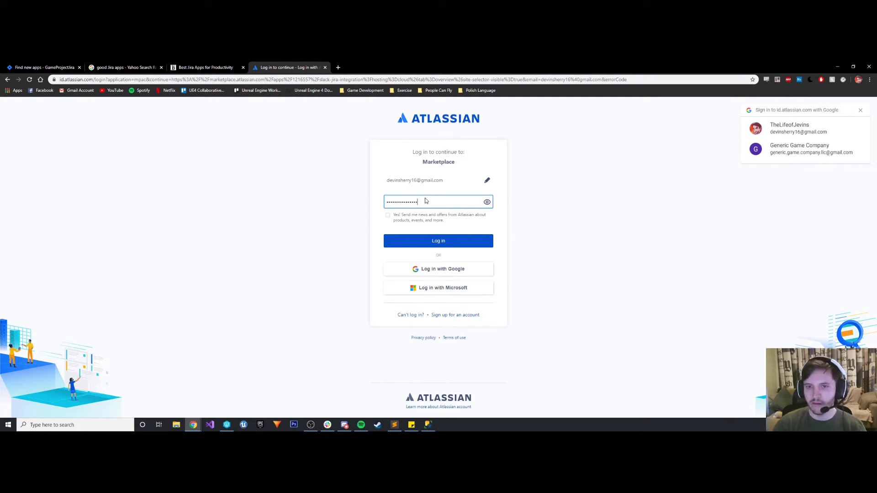
pyautogui.click(488, 241)
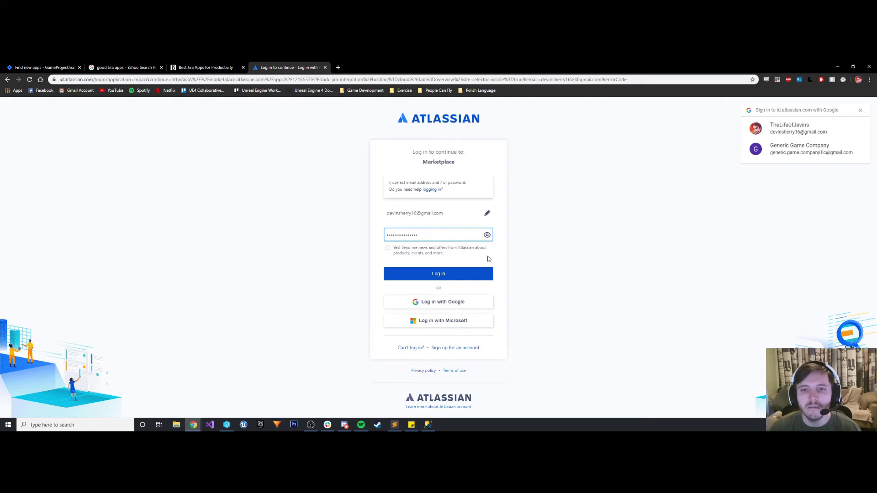
pyautogui.moveTo(446, 235); pyautogui.dragTo(244, 233)
pyautogui.press('BackSpace')
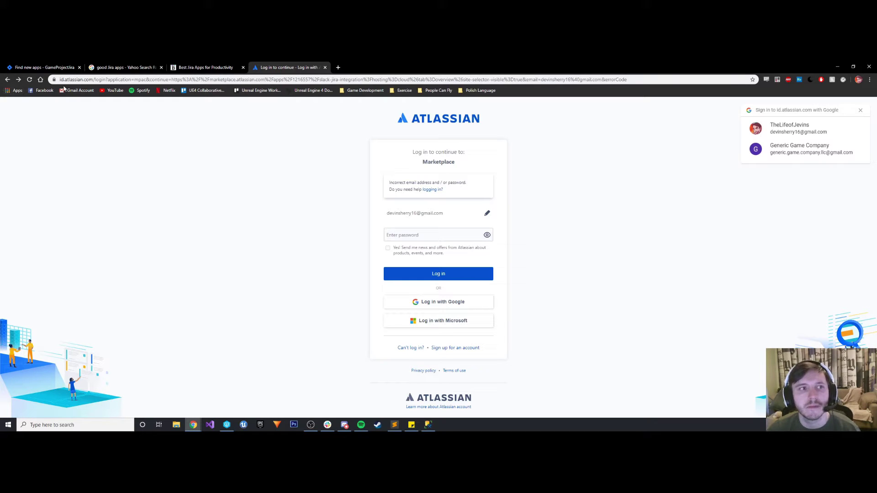
pyautogui.click(7, 80)
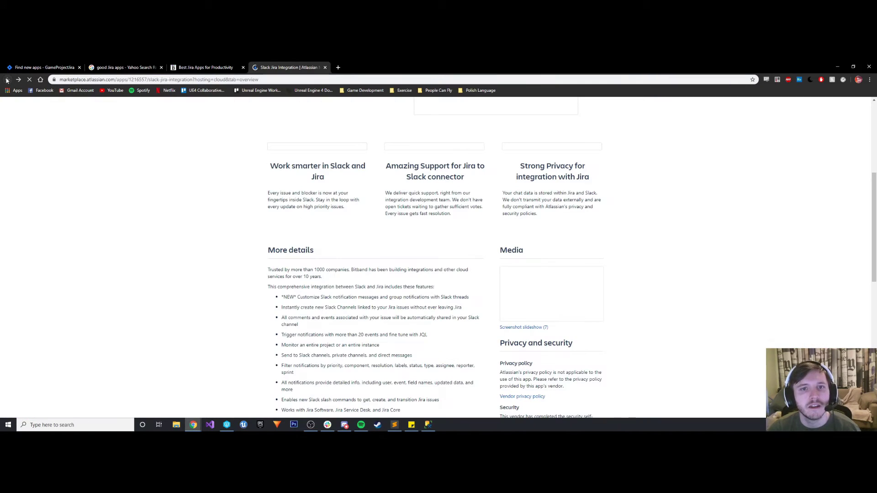
pyautogui.scroll(5, 452, 274)
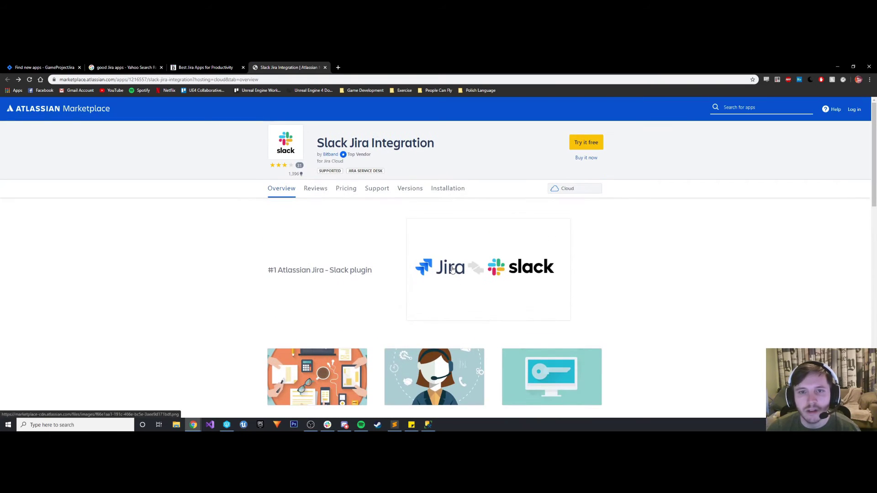
pyautogui.moveTo(334, 175)
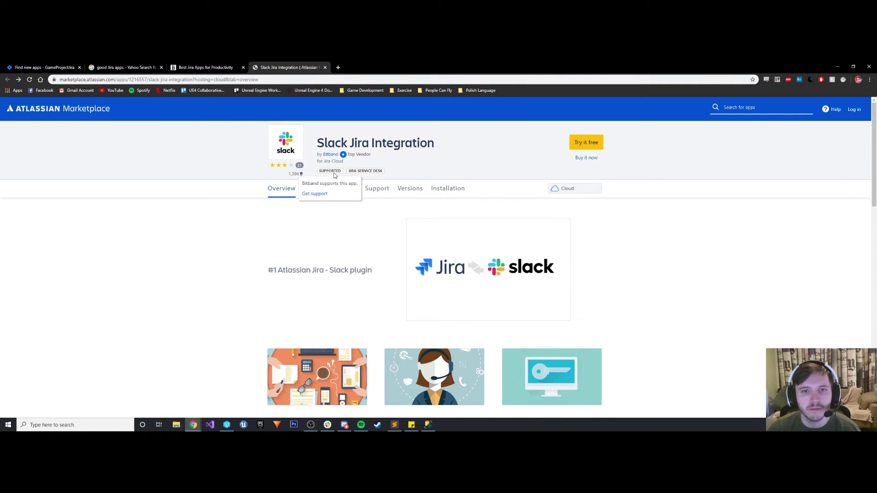
pyautogui.moveTo(373, 177)
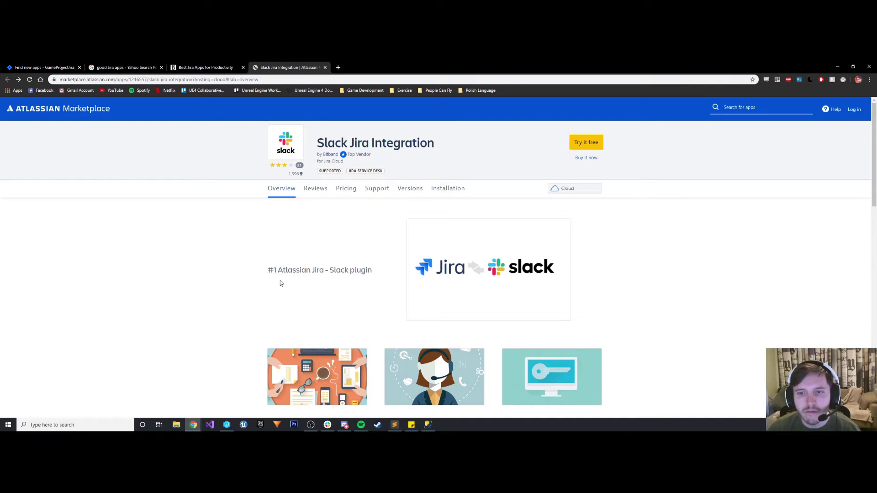
# In the Highest-rated list, load more apps and install Slack Integration+ for Jira, accepting the terms.
pyautogui.click(121, 67)
pyautogui.click(35, 67)
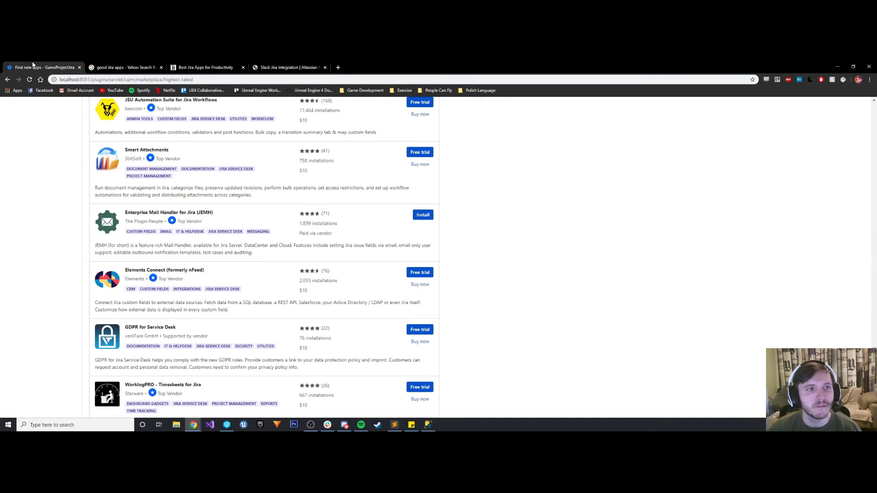
pyautogui.scroll(-3, 68, 156)
pyautogui.click(214, 338)
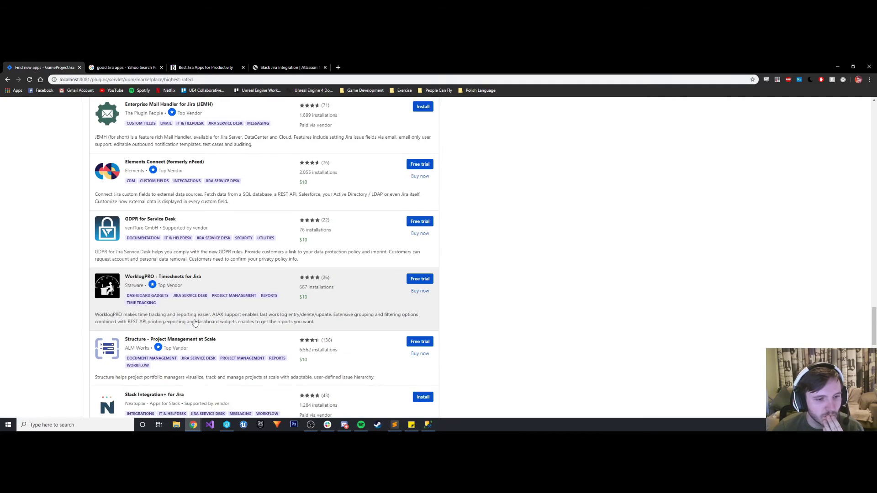
pyautogui.scroll(-3, 195, 322)
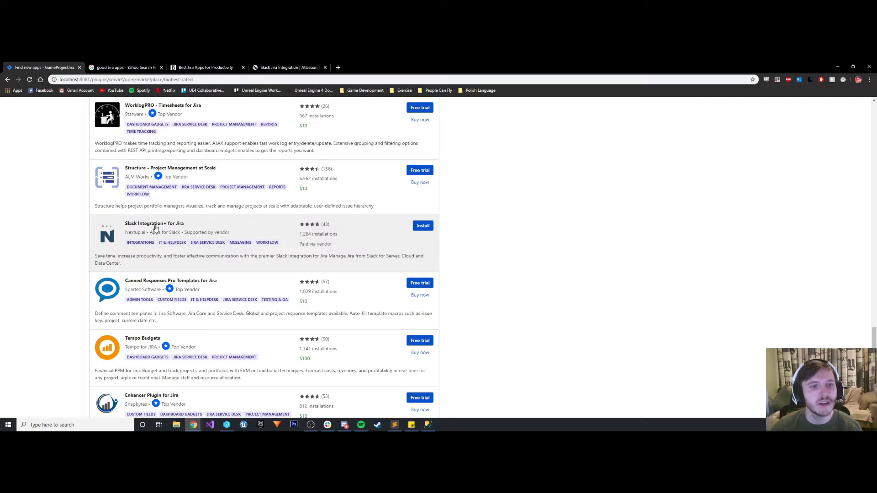
pyautogui.click(425, 228)
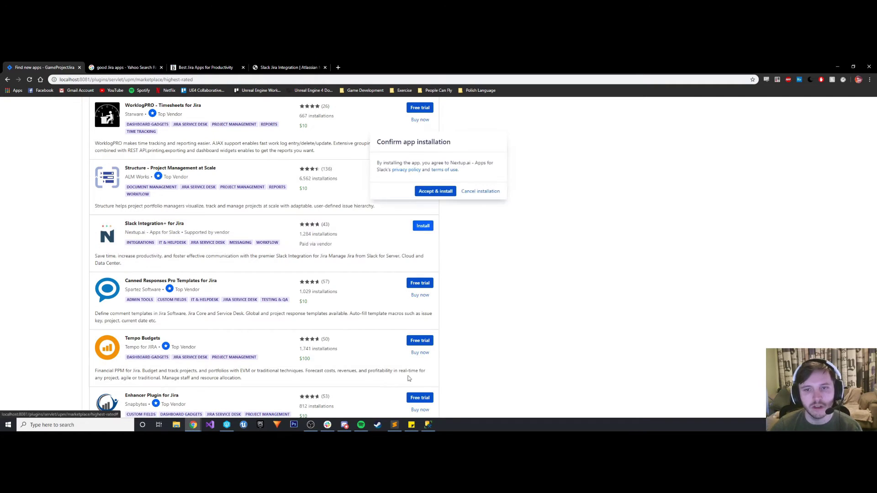
pyautogui.click(435, 190)
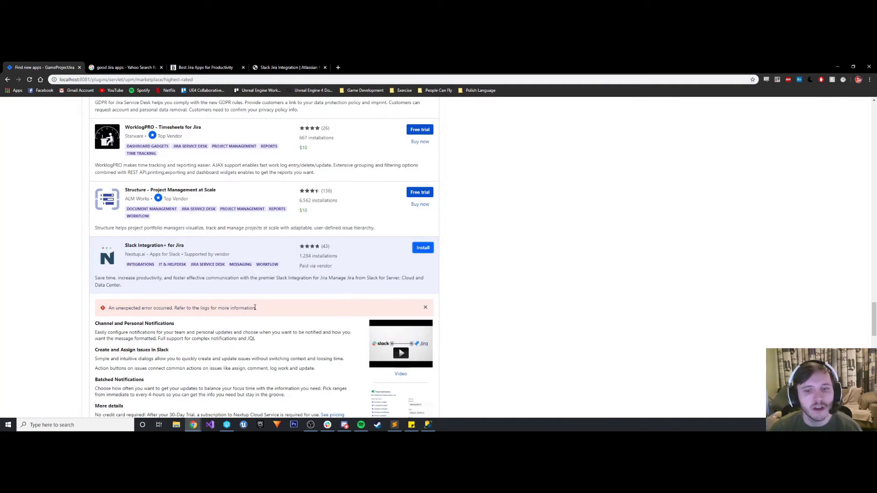
# Google 'Jira app installation unexpected error check logs' in a new tab.
pyautogui.click(338, 67)
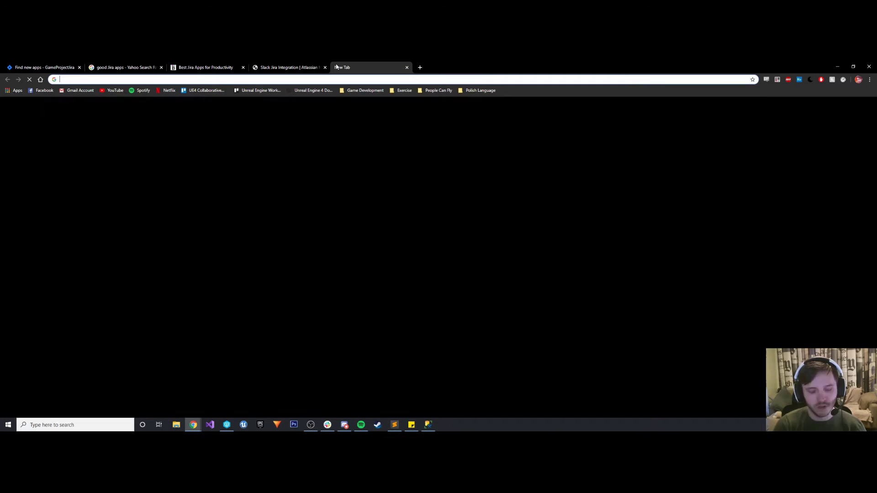
pyautogui.write('Jira app')
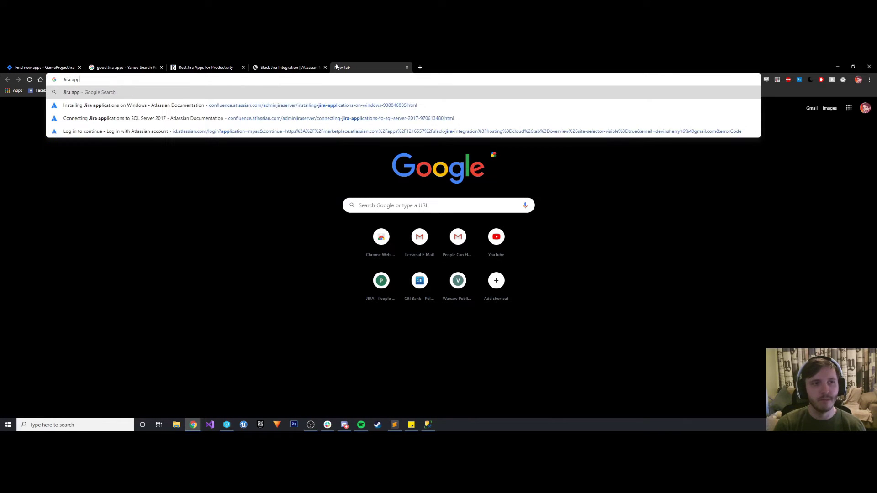
pyautogui.write(' installatio')
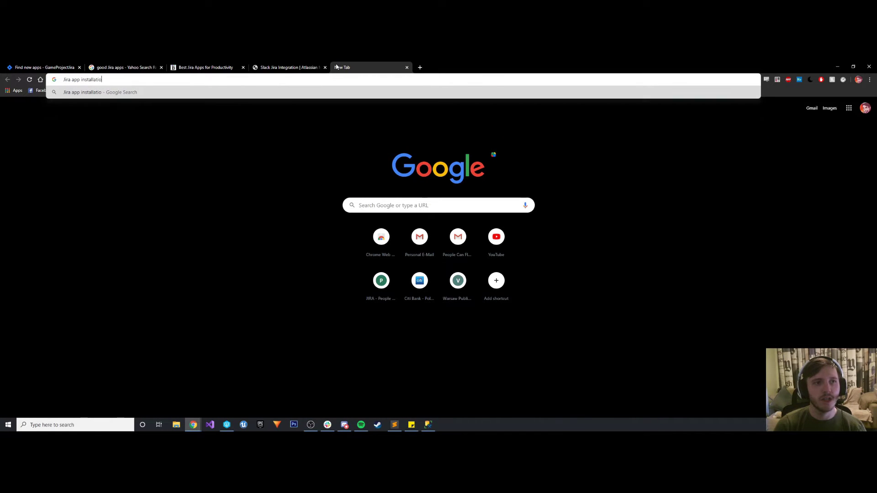
pyautogui.write('n unexp')
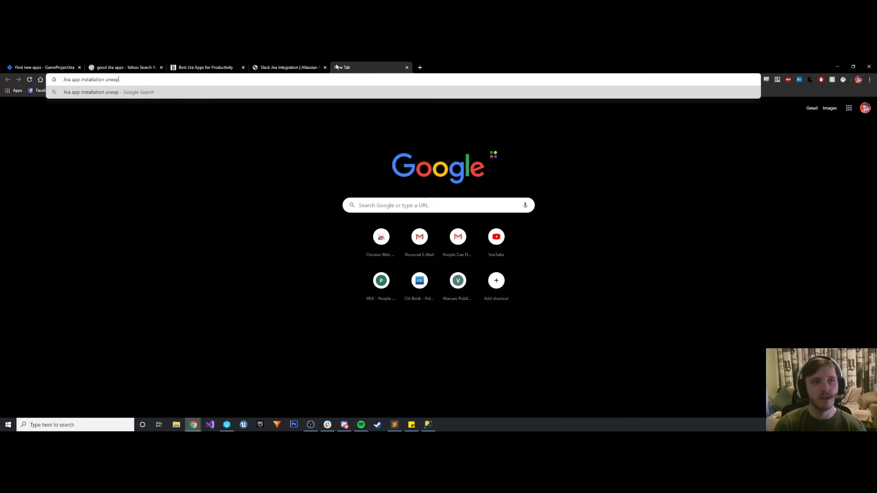
pyautogui.write('ected error check logs')
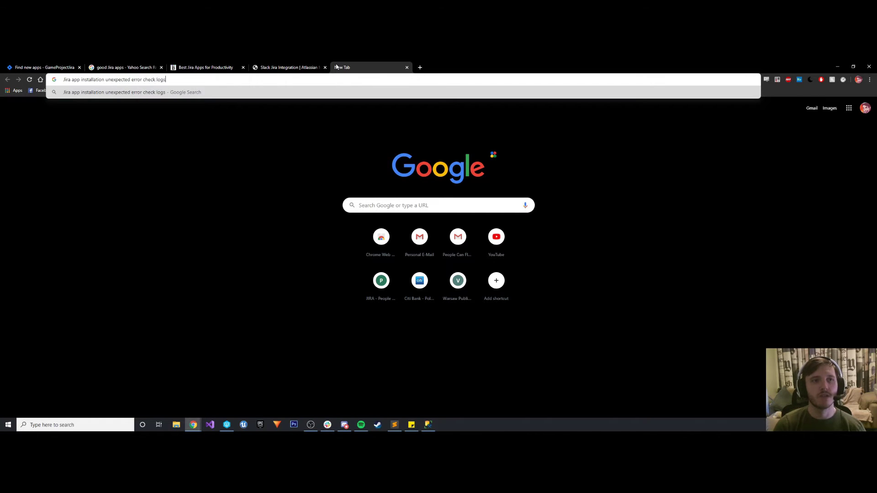
pyautogui.press('Return')
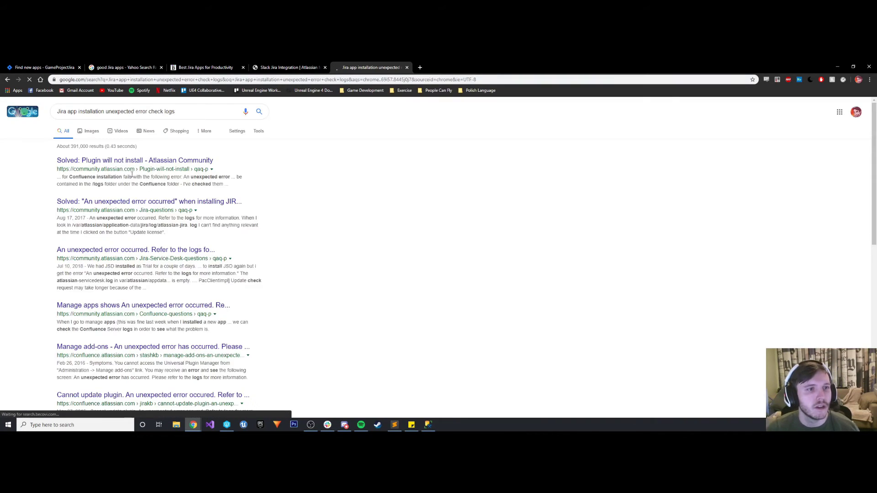
# Open the 'Plugin will not install' Community thread and read the max_allowed_packet answer.
pyautogui.click(128, 165)
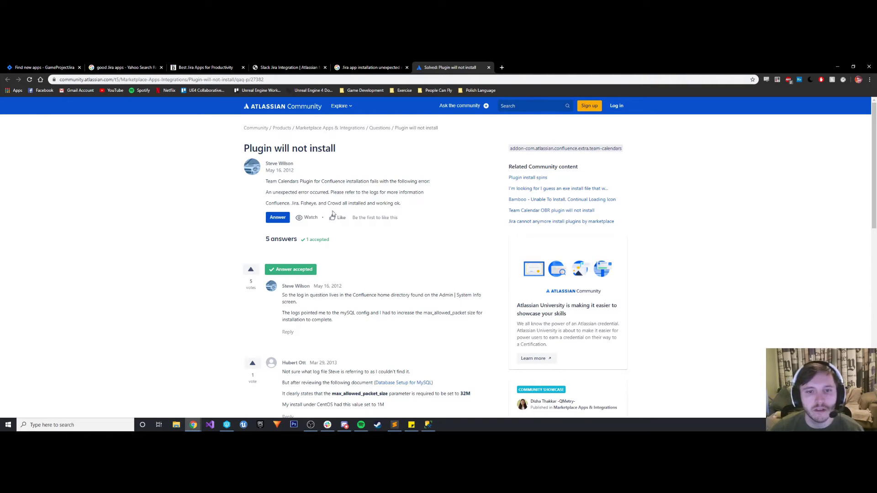
pyautogui.scroll(-1, 297, 259)
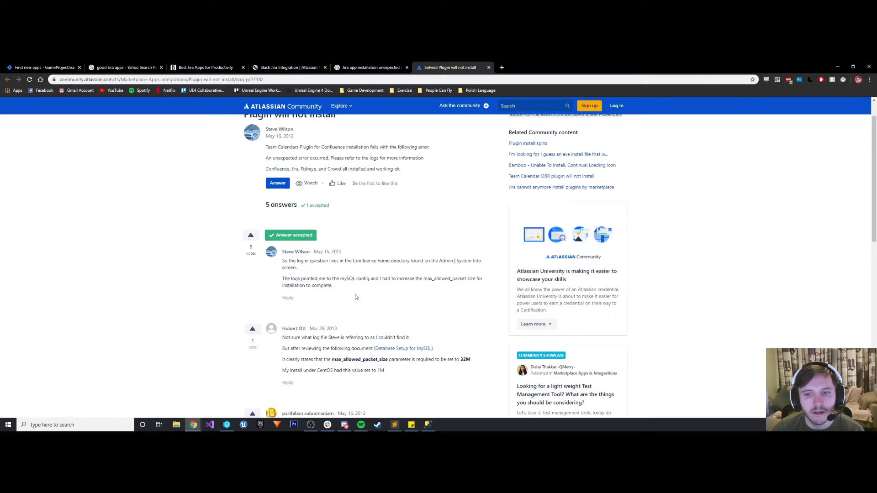
pyautogui.scroll(-1, 355, 298)
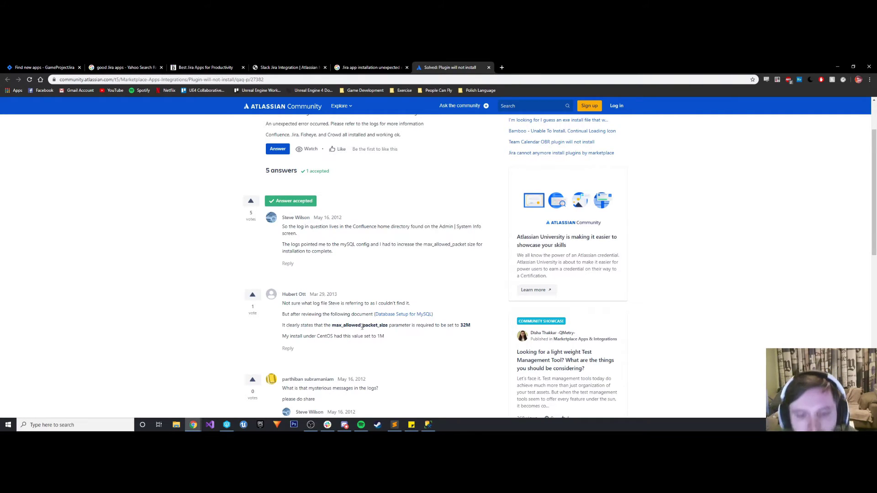
pyautogui.click(428, 424)
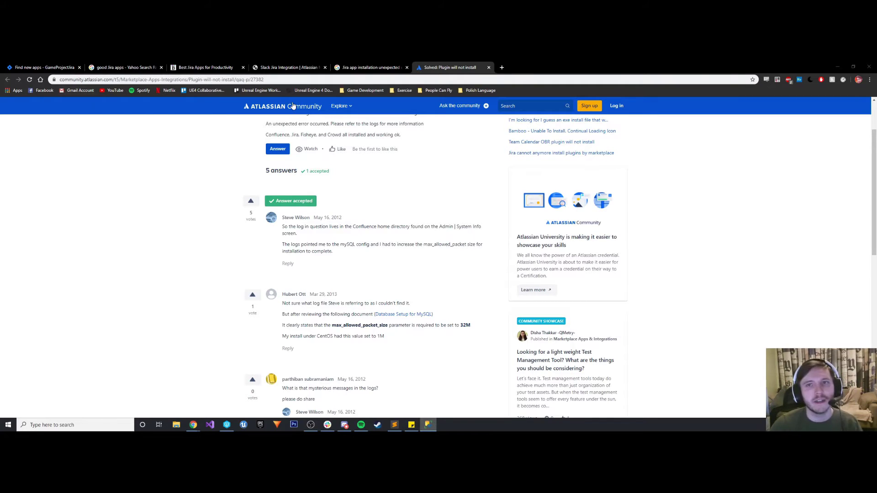
pyautogui.click(501, 67)
# Start a Google search with the words 'Microsoft SQL'.
pyautogui.write('Mir')
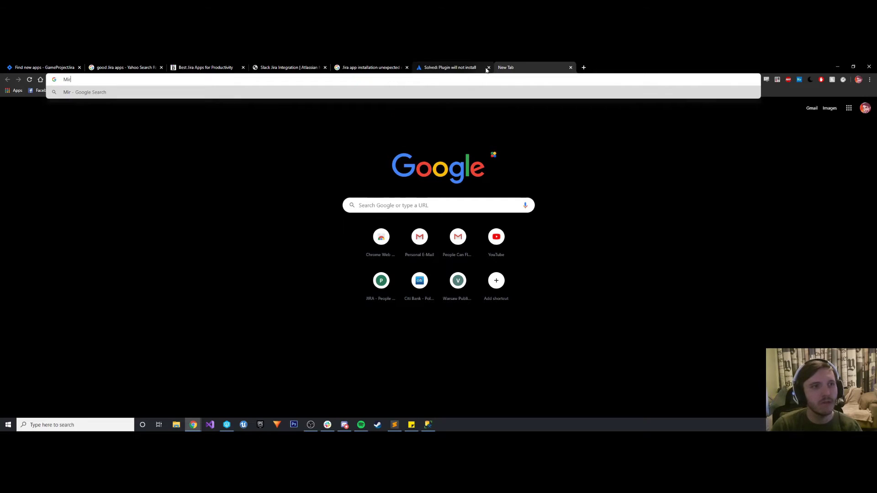
pyautogui.write('rosfot')
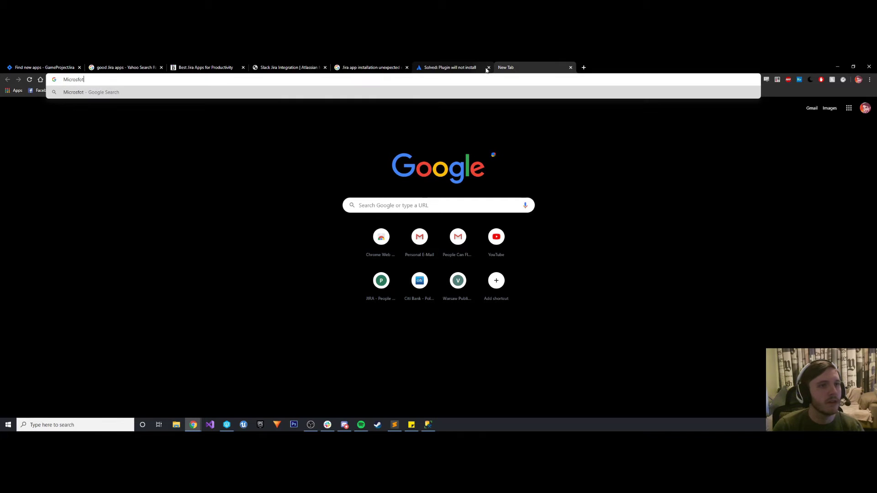
pyautogui.press('BackSpace')
pyautogui.press('BackSpace')
pyautogui.press('BackSpace')
pyautogui.write('ofrt')
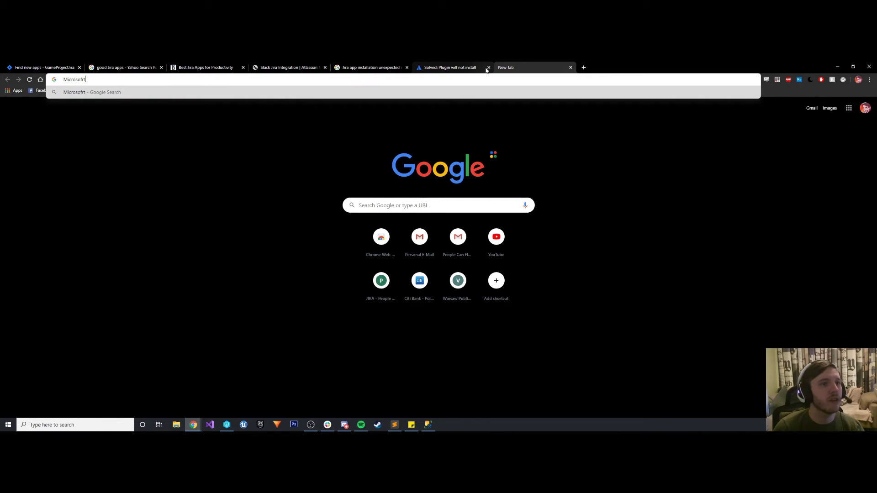
pyautogui.press('BackSpace')
pyautogui.press('BackSpace')
pyautogui.write('t S')
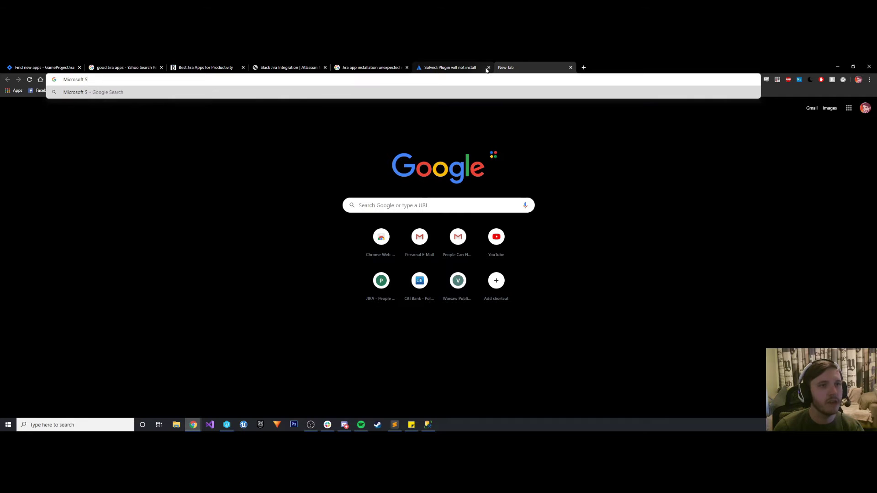
pyautogui.write('QL')
# Add max_allowed_packet_size from the answer to the search and open the TablePlus article.
pyautogui.click(461, 67)
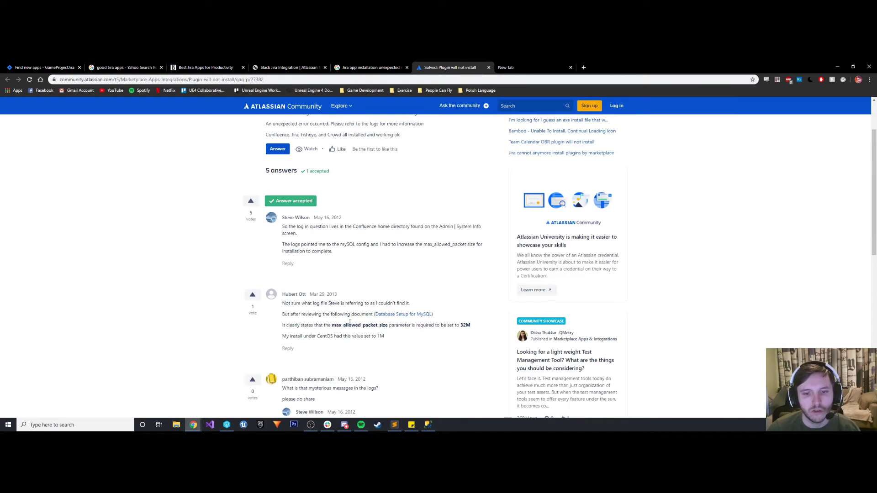
pyautogui.moveTo(333, 325); pyautogui.dragTo(387, 325)
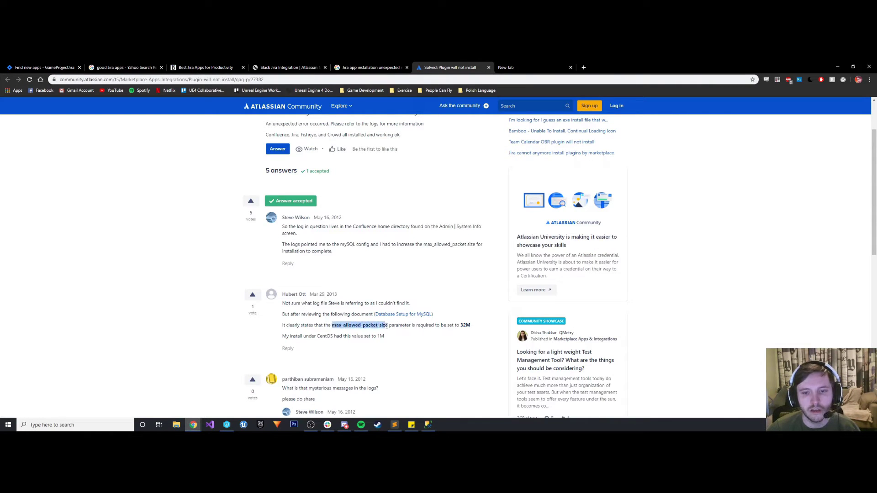
pyautogui.hotkey('ctrl', 'c')
pyautogui.click(528, 68)
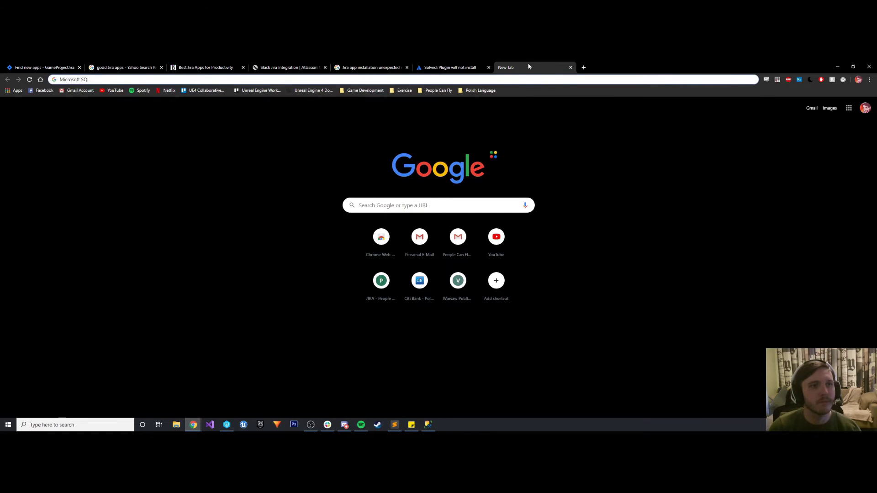
pyautogui.hotkey('ctrl', 'v')
pyautogui.press('Return')
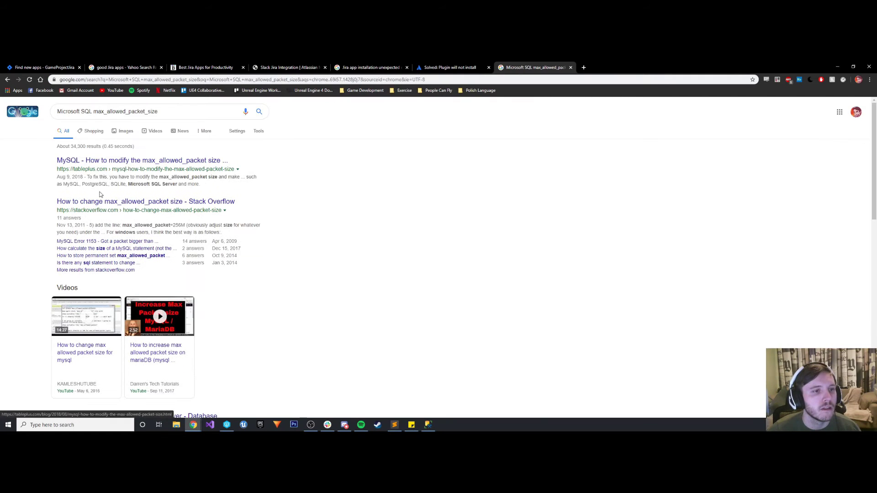
pyautogui.click(108, 161)
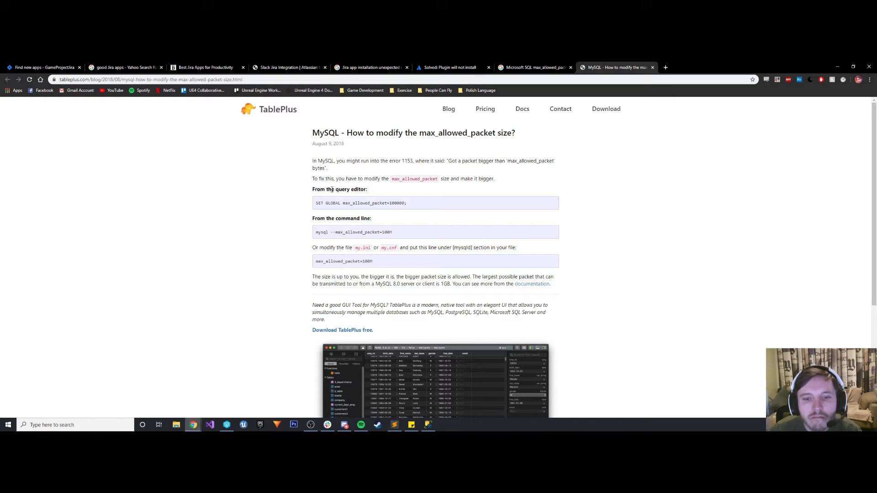
pyautogui.scroll(-5, 332, 186)
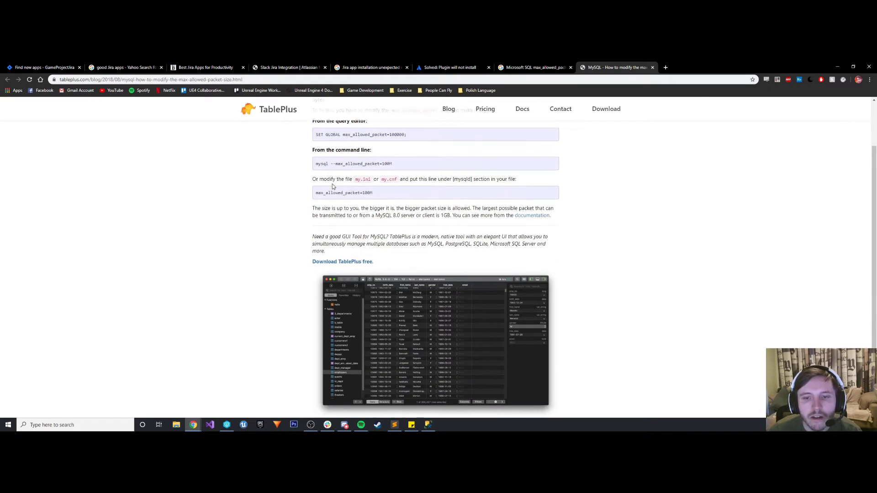
pyautogui.scroll(5, 297, 265)
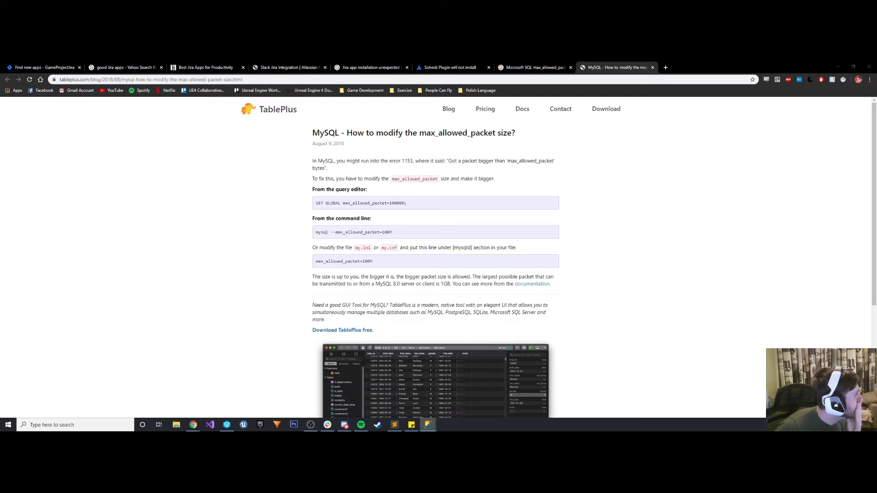
pyautogui.moveTo(1, 146); pyautogui.dragTo(299, 137)
pyautogui.click(240, 154)
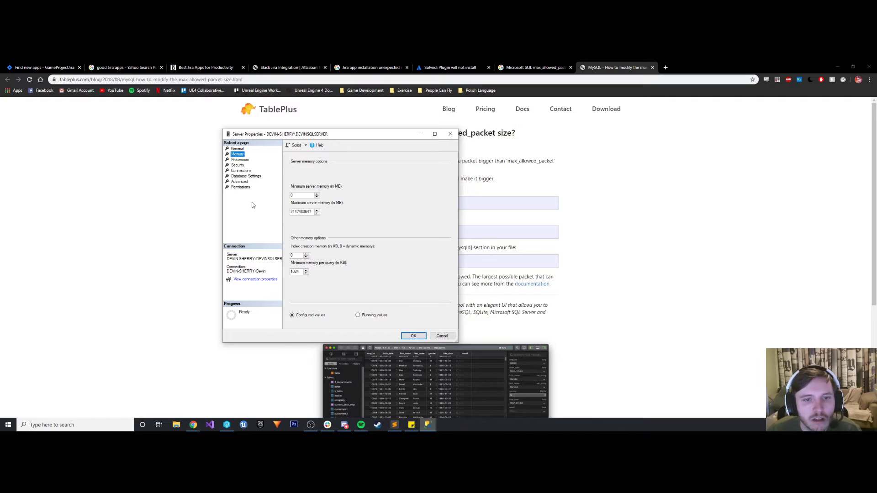
# Review the Database Settings, Advanced and Permissions pages, then close the Server Properties window.
pyautogui.click(245, 177)
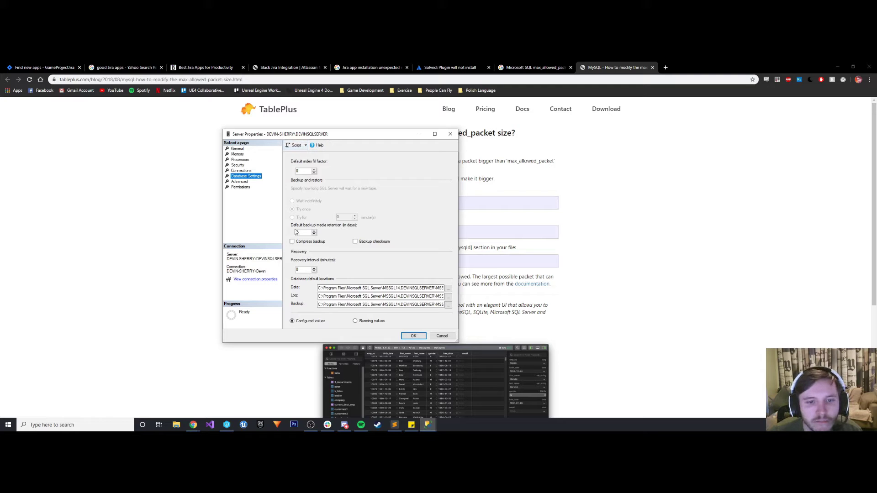
pyautogui.click(240, 181)
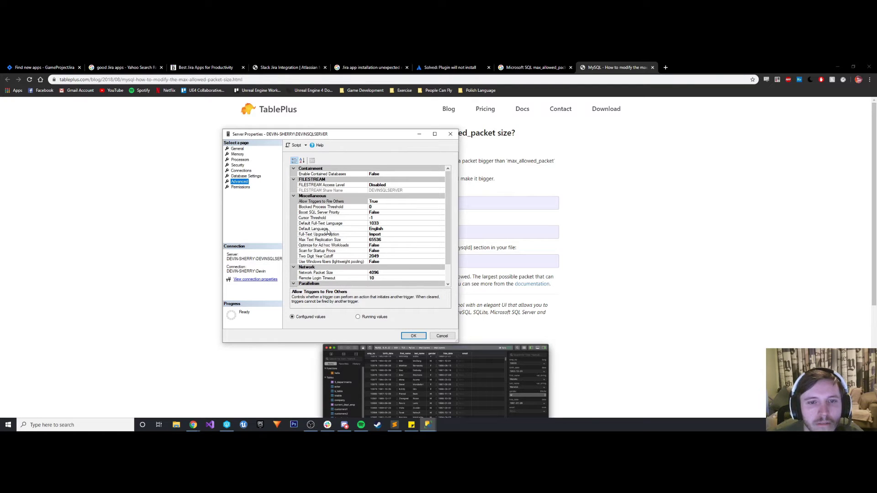
pyautogui.scroll(-1, 327, 231)
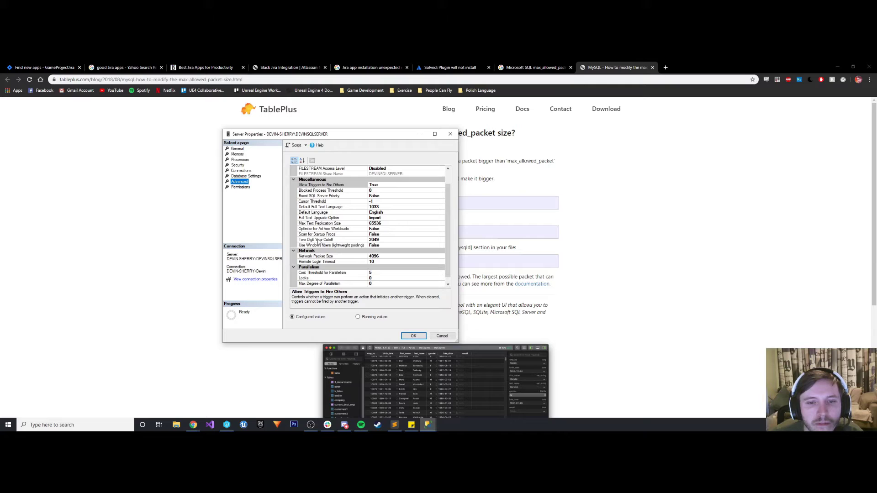
pyautogui.scroll(-1, 310, 252)
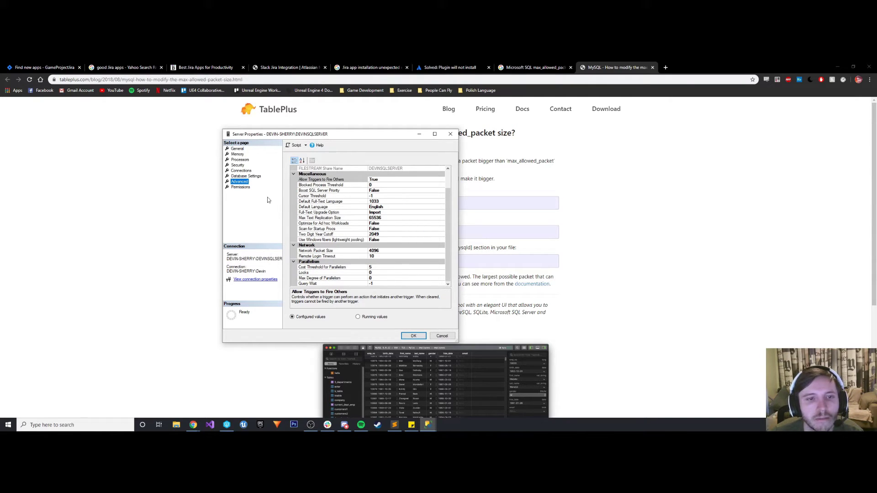
pyautogui.click(236, 188)
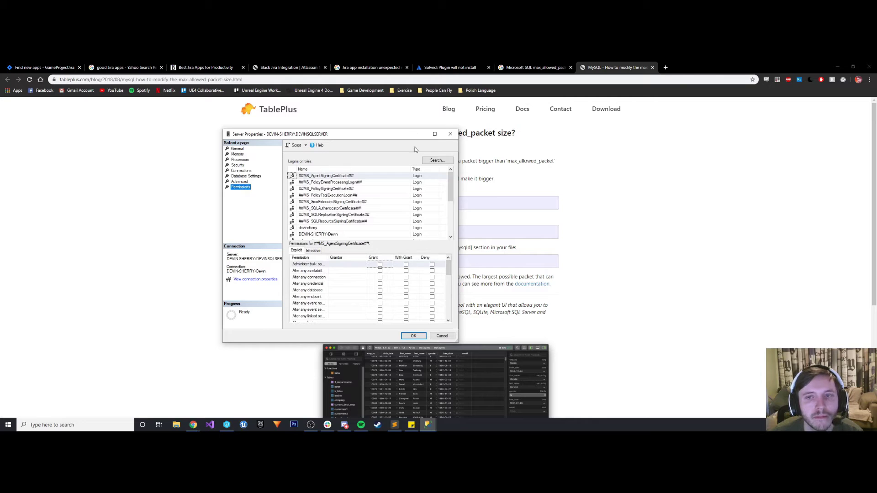
pyautogui.click(450, 133)
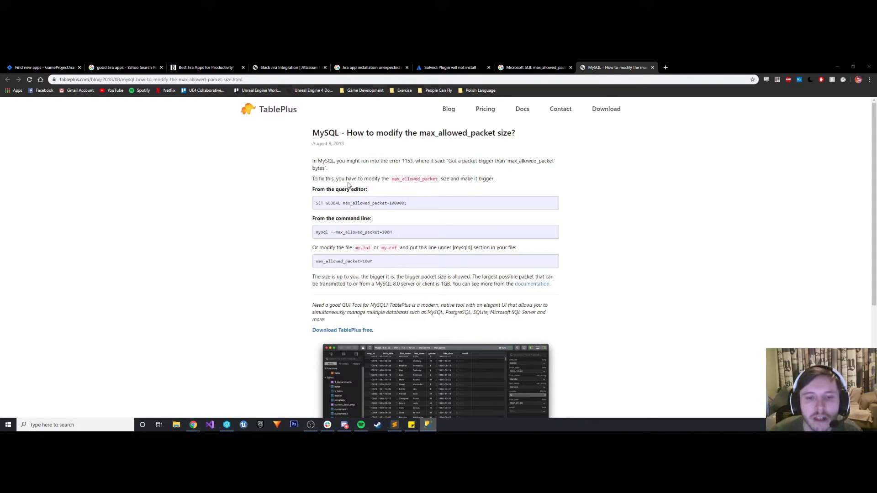
# Open the SQLServerF1 result from the max_allowed_packet search results in a new tab.
pyautogui.click(532, 67)
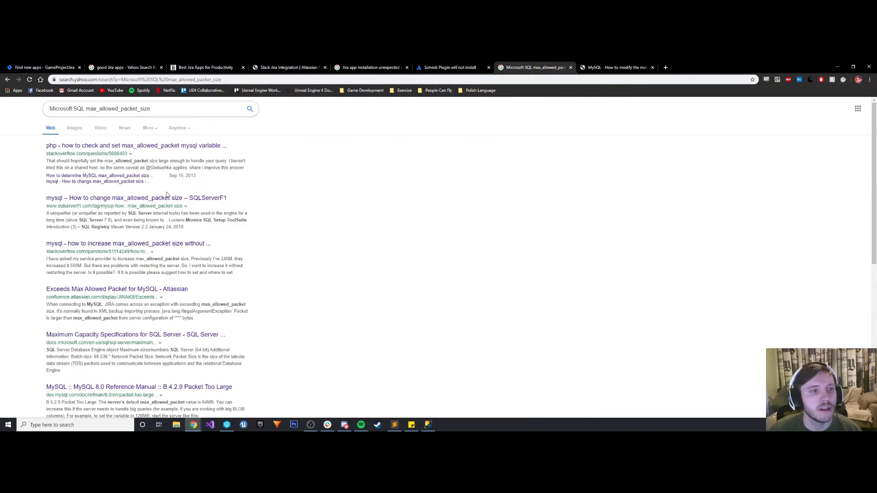
pyautogui.rightClick(124, 197)
pyautogui.click(146, 204)
pyautogui.hotkey('ctrl', 'Tab')
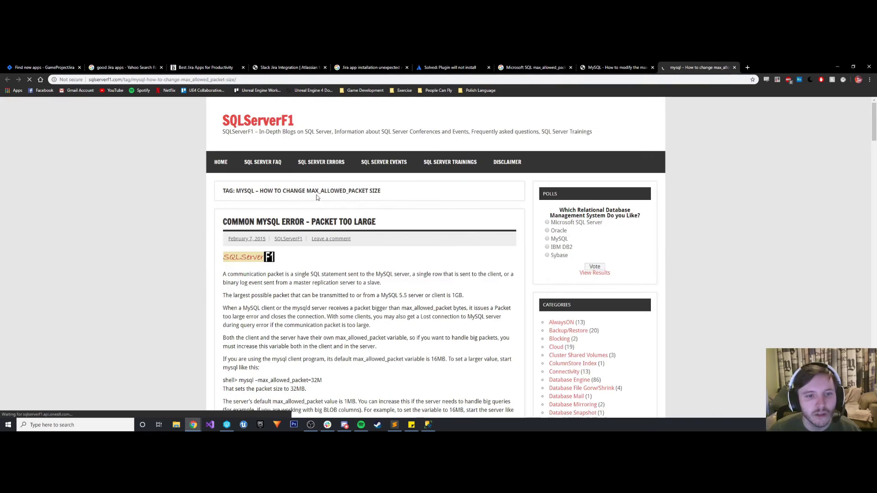
# Read the 'Common MySQL Error - Packet Too Large' post, then start a Windows taskbar search.
pyautogui.scroll(-1, 317, 197)
pyautogui.scroll(-1, 316, 197)
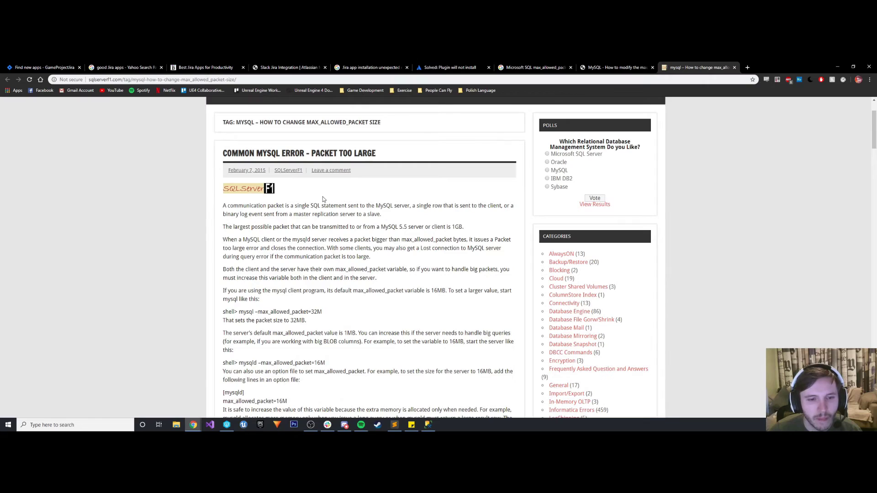
pyautogui.scroll(-1, 323, 194)
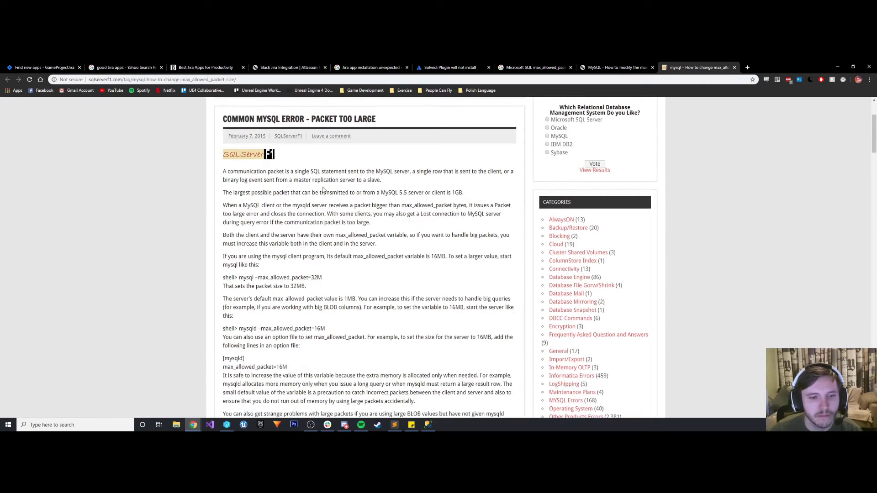
pyautogui.scroll(-3, 323, 190)
pyautogui.scroll(-4, 323, 256)
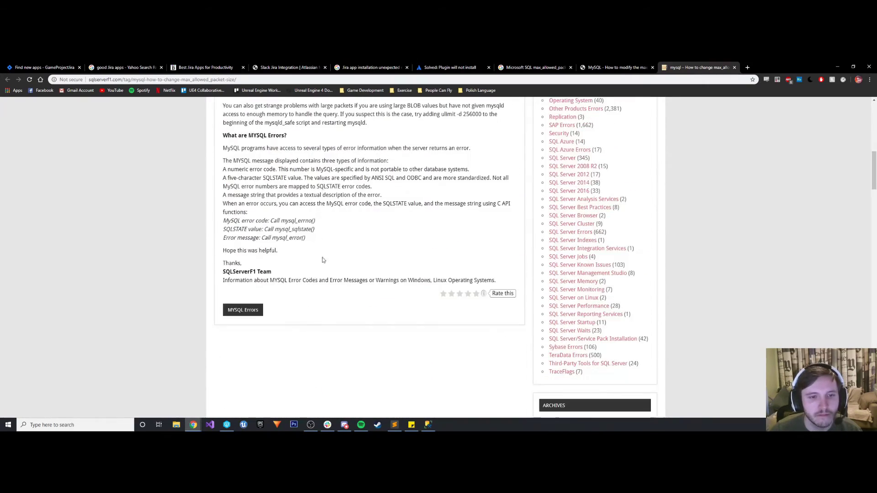
pyautogui.scroll(9, 323, 260)
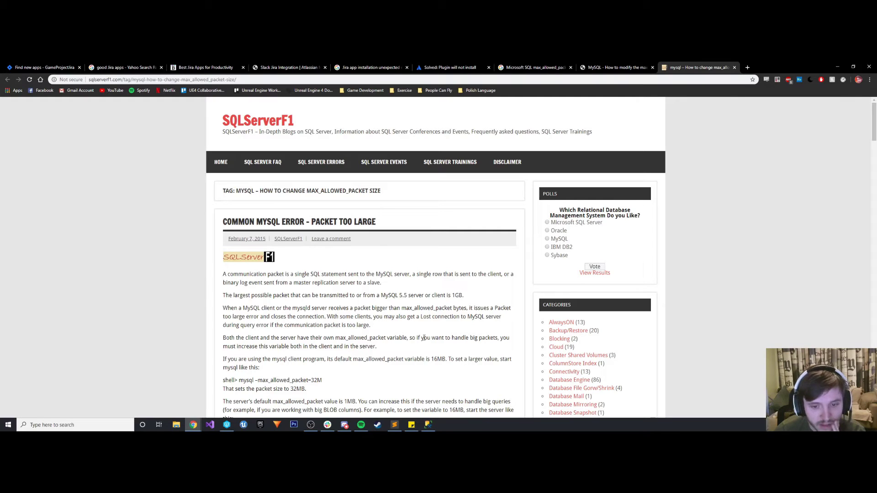
pyautogui.scroll(-1, 316, 336)
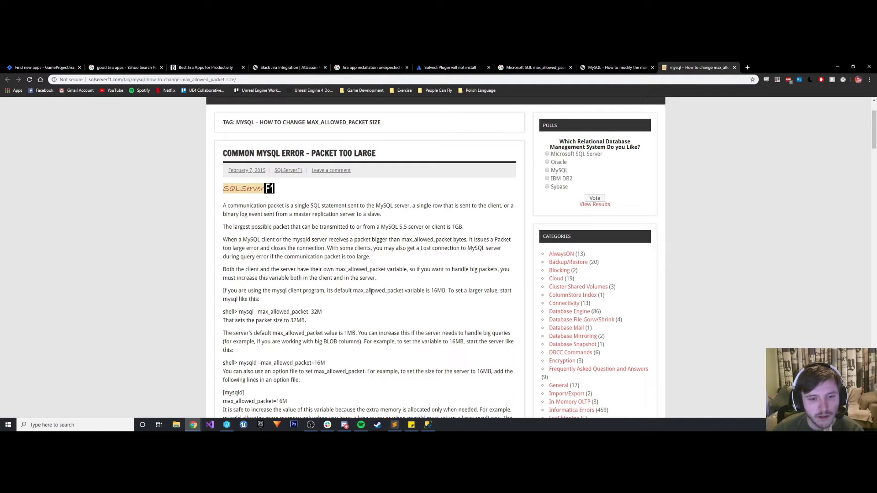
pyautogui.click(69, 425)
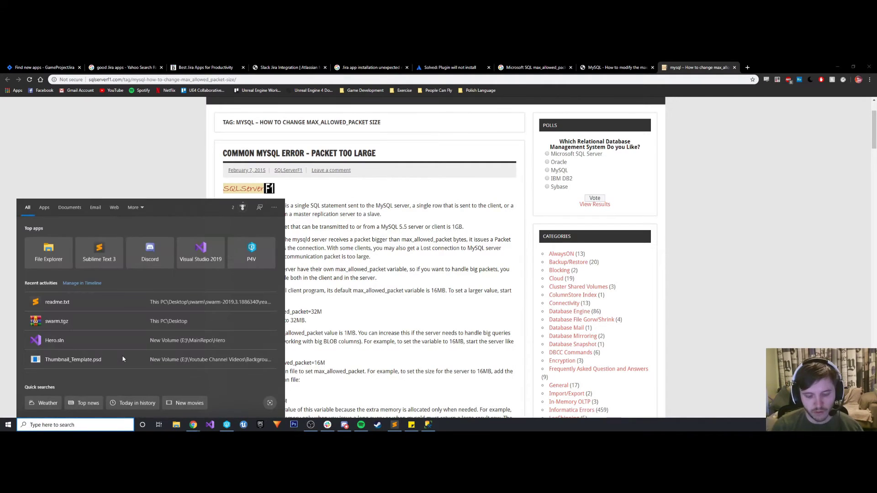
# Launch Command Prompt and run mysql -max_allowed_packet=100M, which fails as 'mysql' is not recognized.
pyautogui.click(123, 356)
pyautogui.moveTo(173, 117); pyautogui.dragTo(529, 107)
pyautogui.write('mysql')
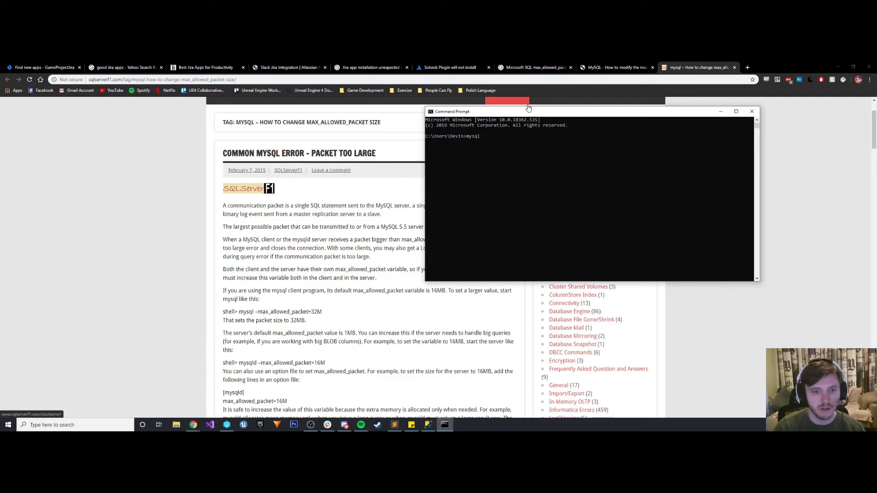
pyautogui.write(' -max_allowe')
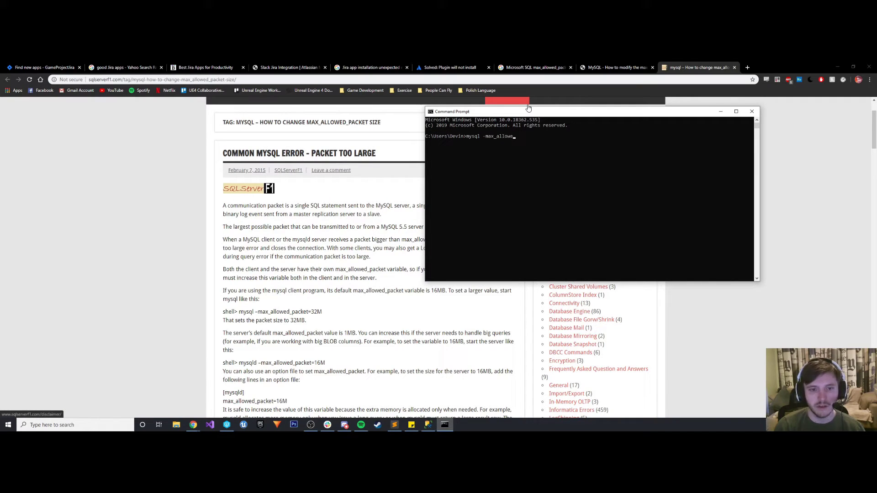
pyautogui.write('d_packet=')
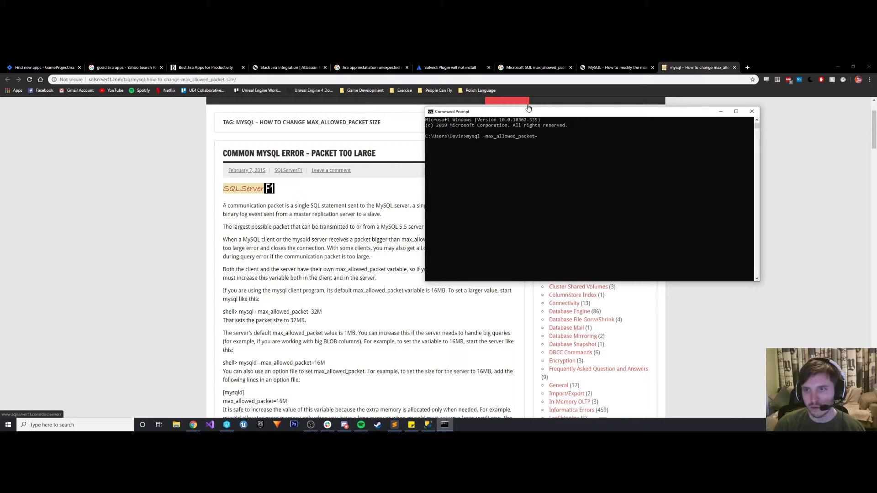
pyautogui.write('100')
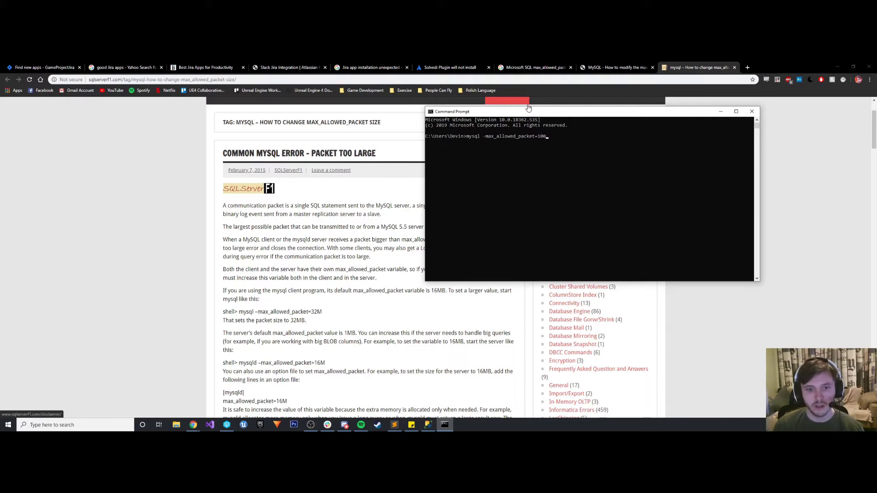
pyautogui.write('M')
pyautogui.press('Return')
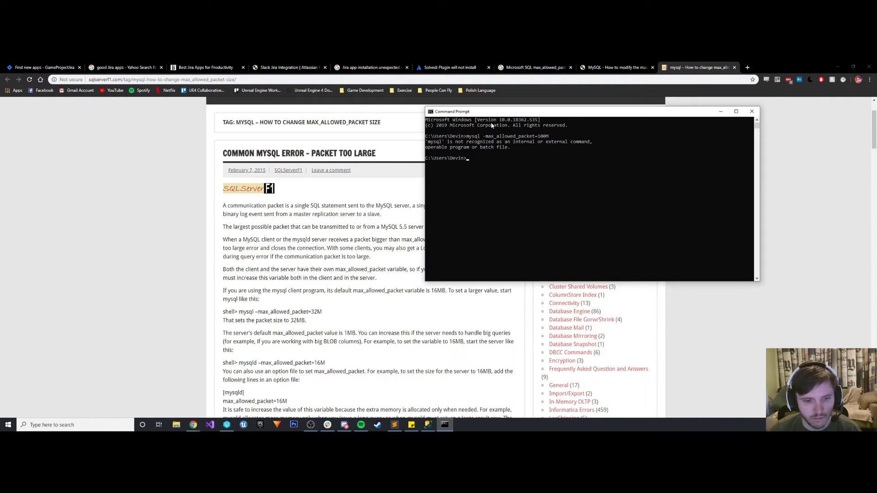
pyautogui.scroll(-1, 492, 125)
pyautogui.scroll(-5, 338, 191)
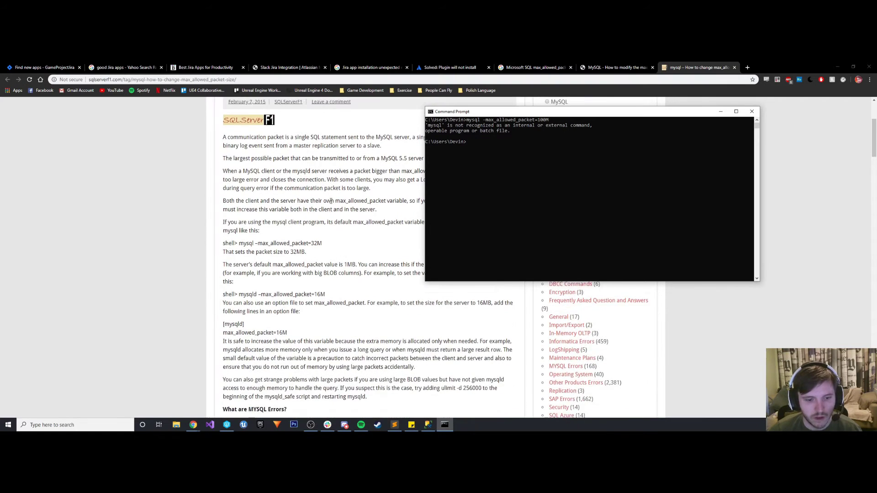
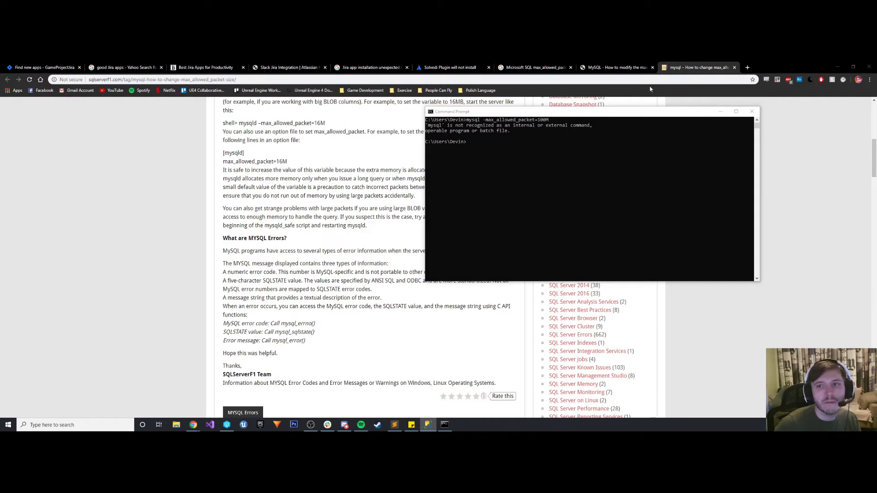
# Move the Command Prompt window aside and close it after the failed mysql command.
pyautogui.moveTo(532, 111); pyautogui.dragTo(345, 119)
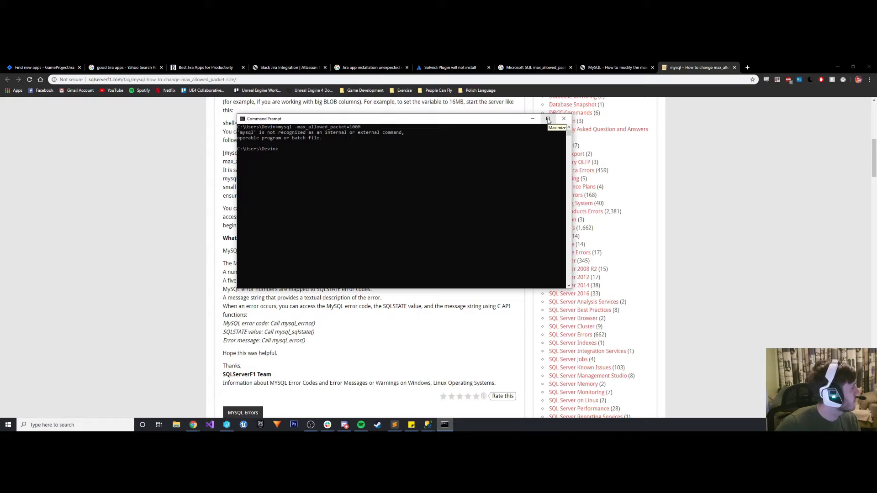
pyautogui.click(564, 118)
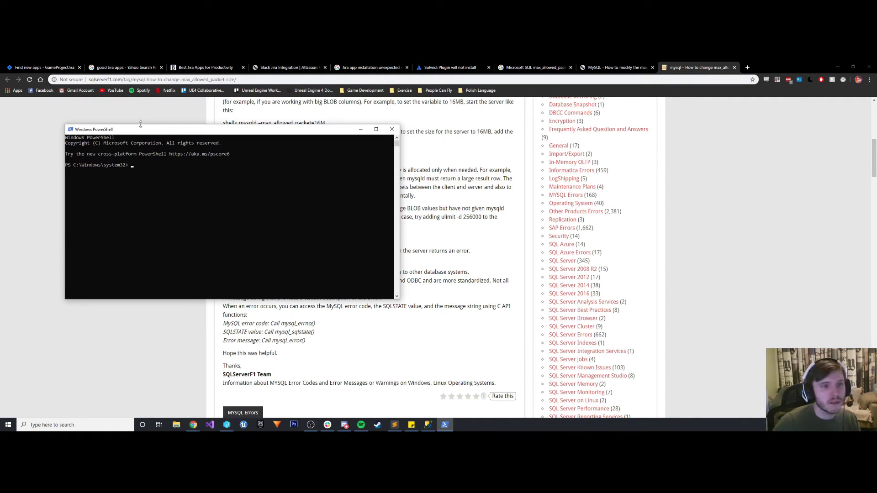
# Run max_allowed_packet=100M in PowerShell, which returns a not-recognized error.
pyautogui.moveTo(144, 132); pyautogui.dragTo(502, 149)
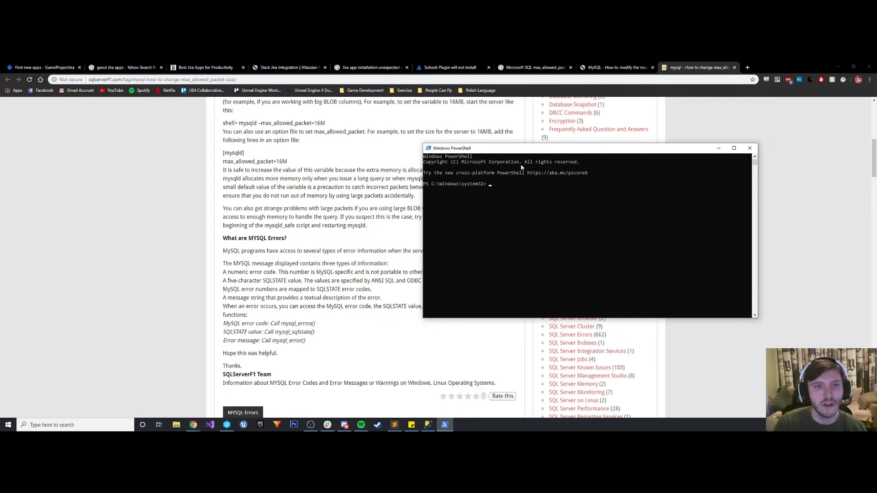
pyautogui.write('max')
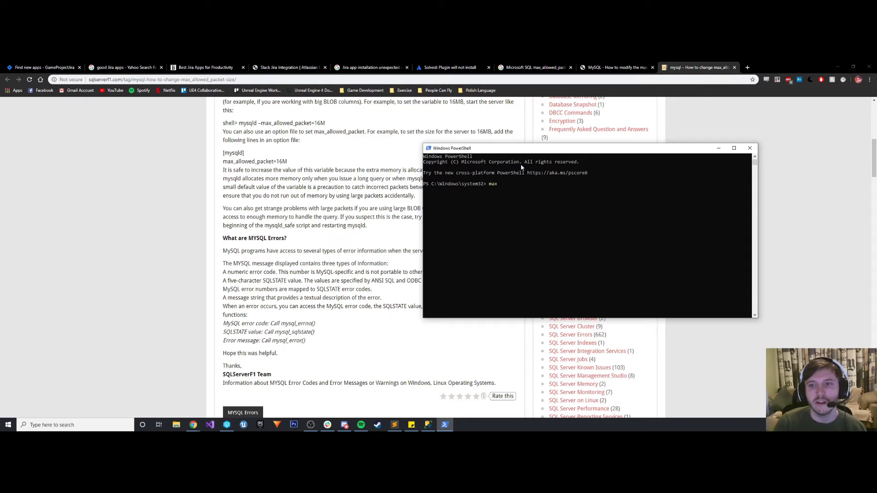
pyautogui.write('_allowed_k')
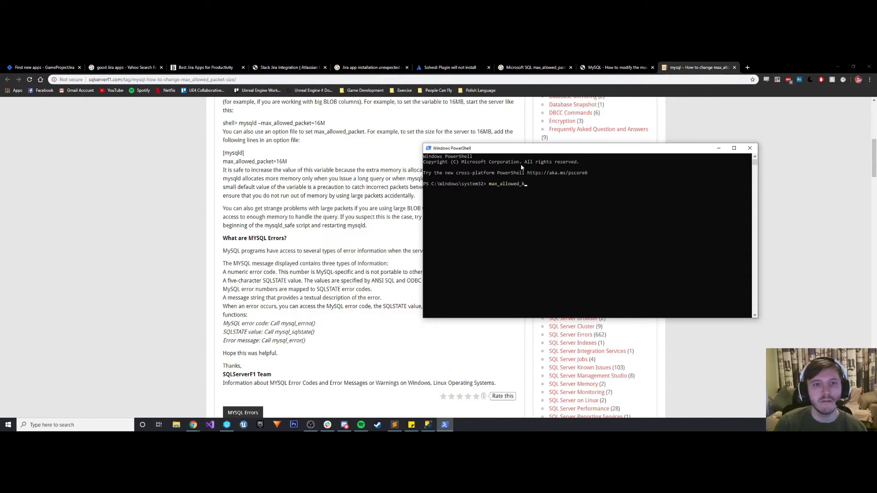
pyautogui.write('_pack')
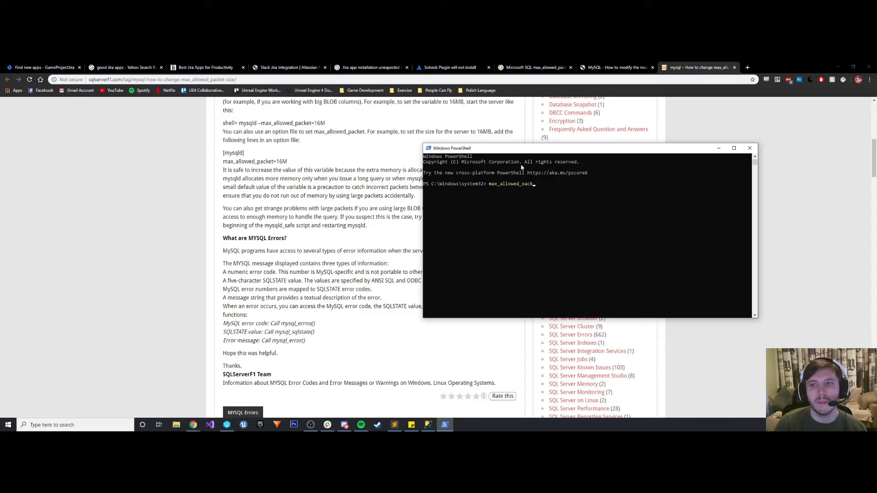
pyautogui.press('BackSpace')
pyautogui.press('BackSpace')
pyautogui.press('BackSpace')
pyautogui.press('BackSpace')
pyautogui.write('pack')
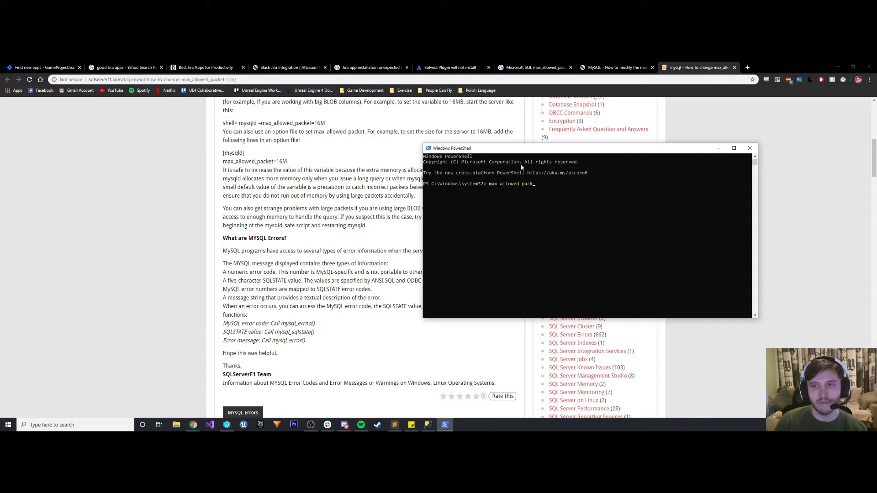
pyautogui.write('et=100M')
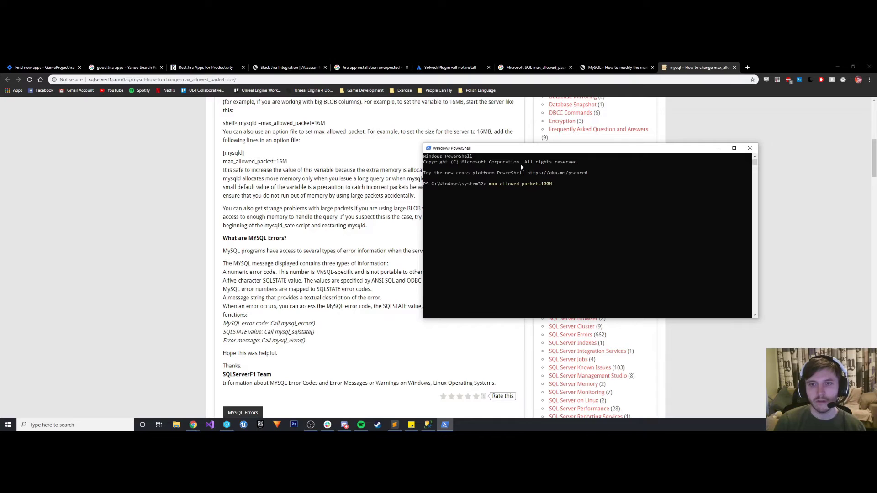
pyautogui.press('Return')
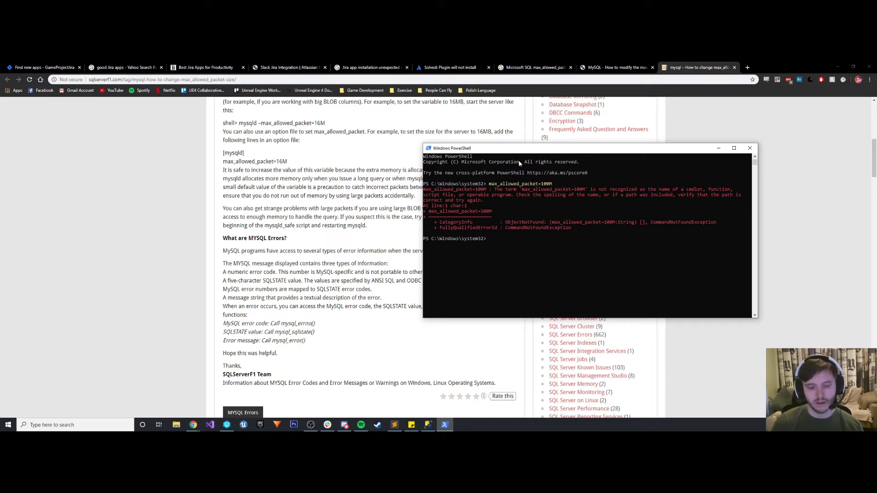
# Run mysql -max_allowed_packet=100M in PowerShell, which also fails as not recognized.
pyautogui.scroll(3, 331, 222)
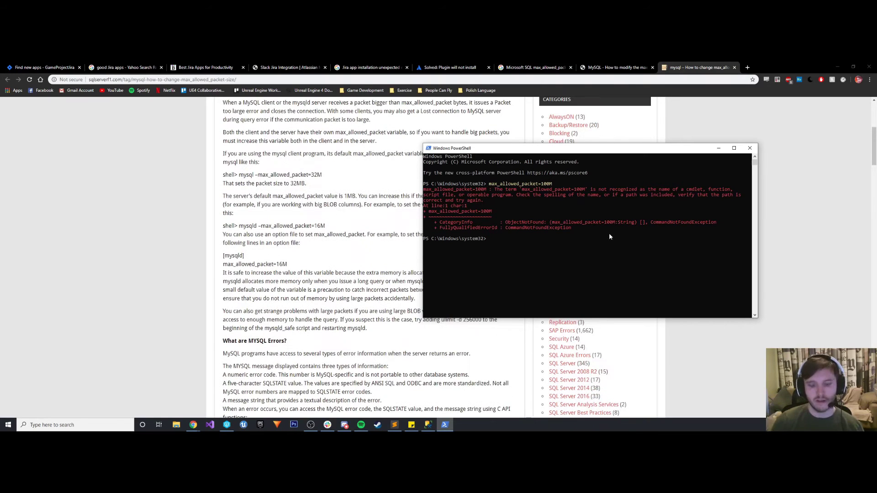
pyautogui.write('my')
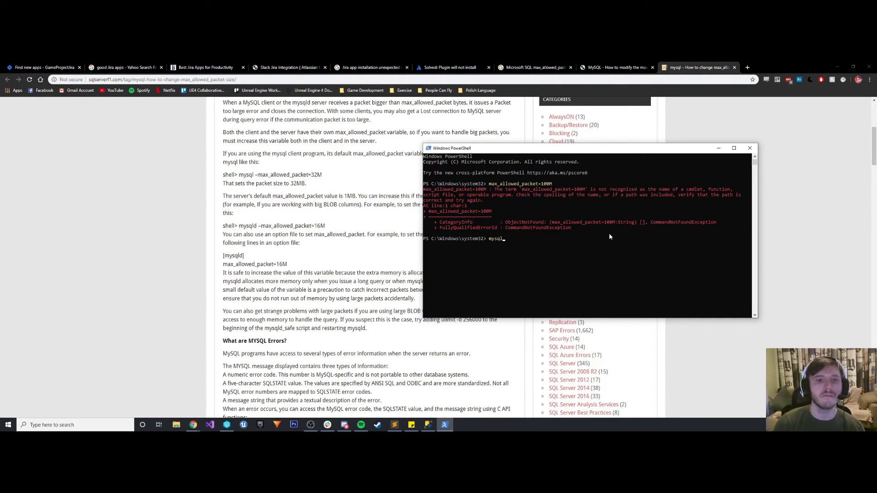
pyautogui.write('sql ')
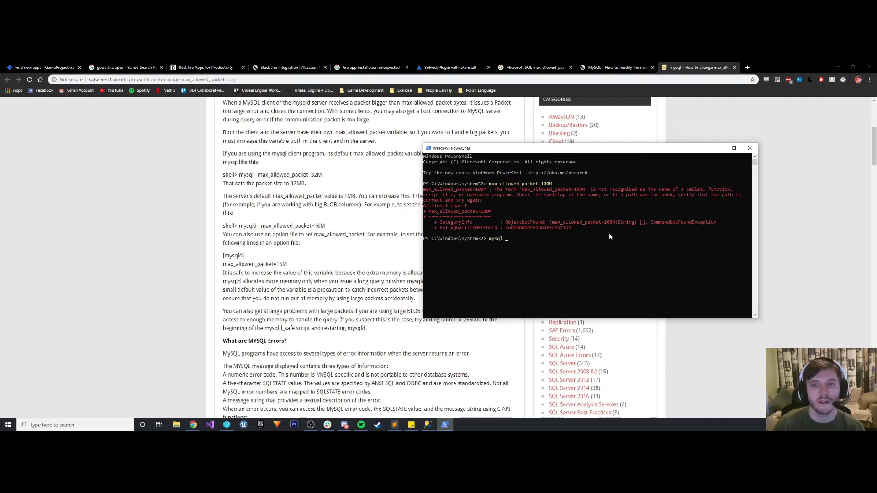
pyautogui.write('-max')
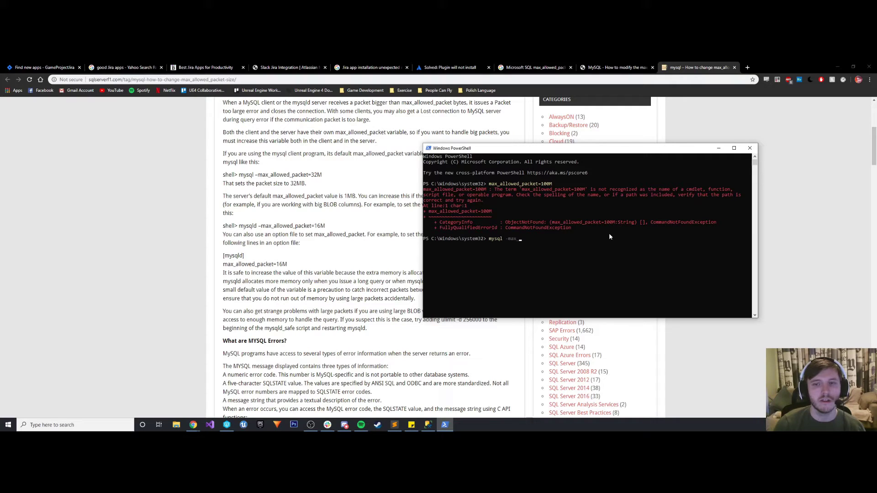
pyautogui.write('_allowed_p')
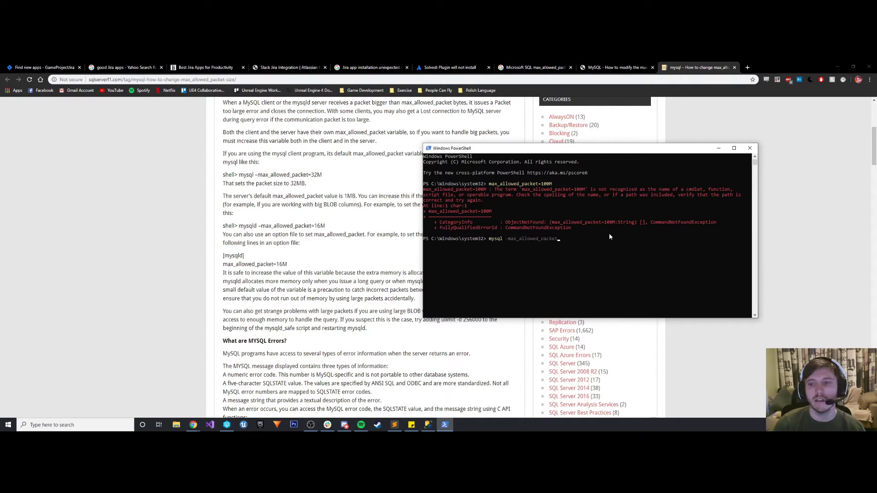
pyautogui.write('acket')
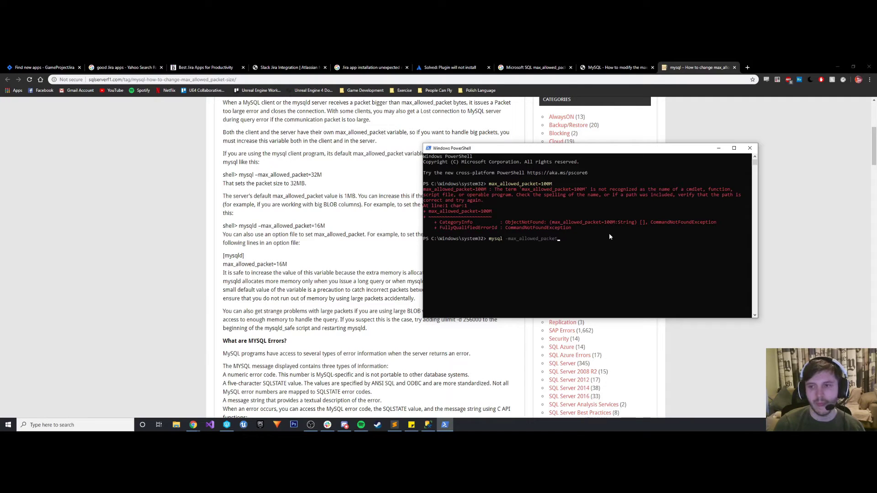
pyautogui.write('=')
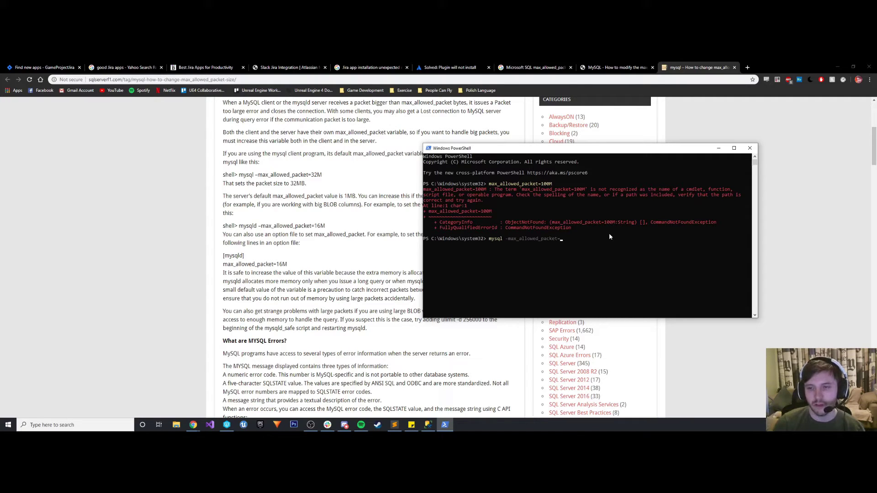
pyautogui.write('100M')
pyautogui.press('Return')
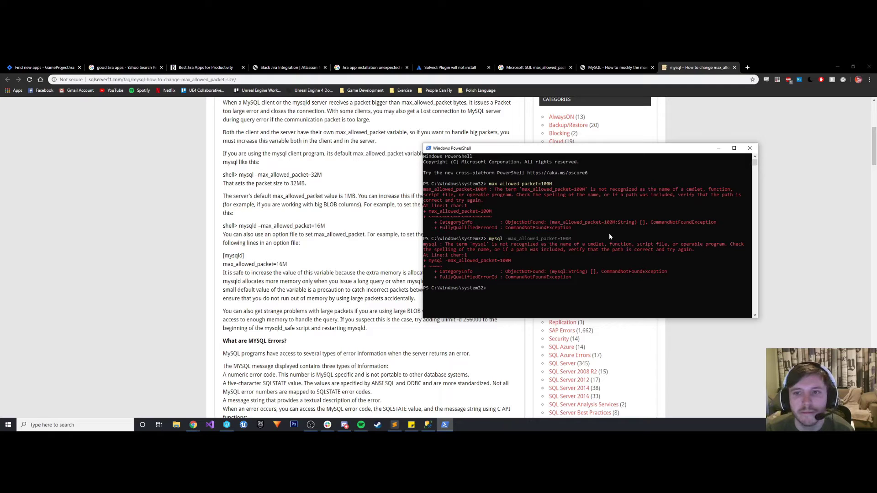
pyautogui.scroll(2, 365, 188)
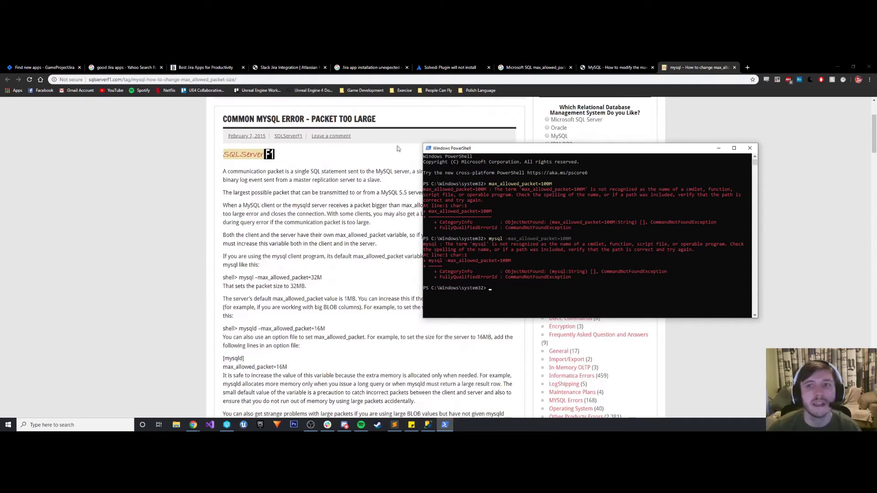
# From the Google results, background-open the first hit and play the 'How to change max allowed packet size for mysql' video.
pyautogui.click(534, 67)
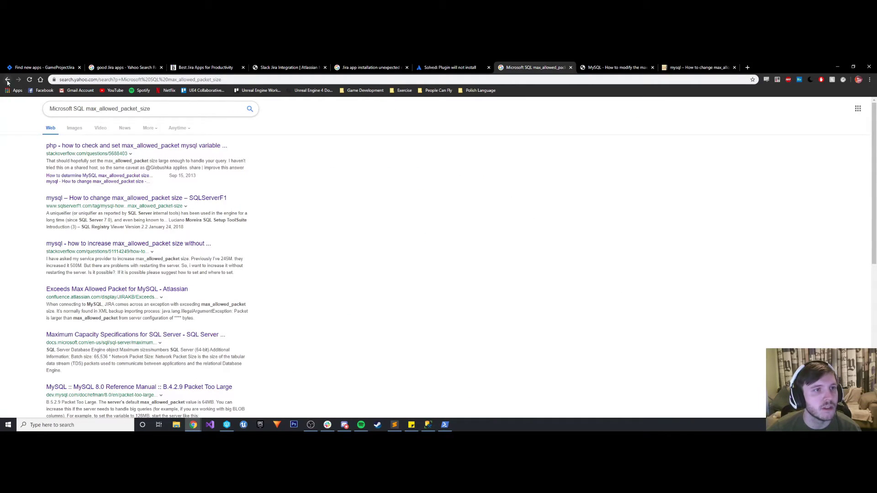
pyautogui.click(83, 104)
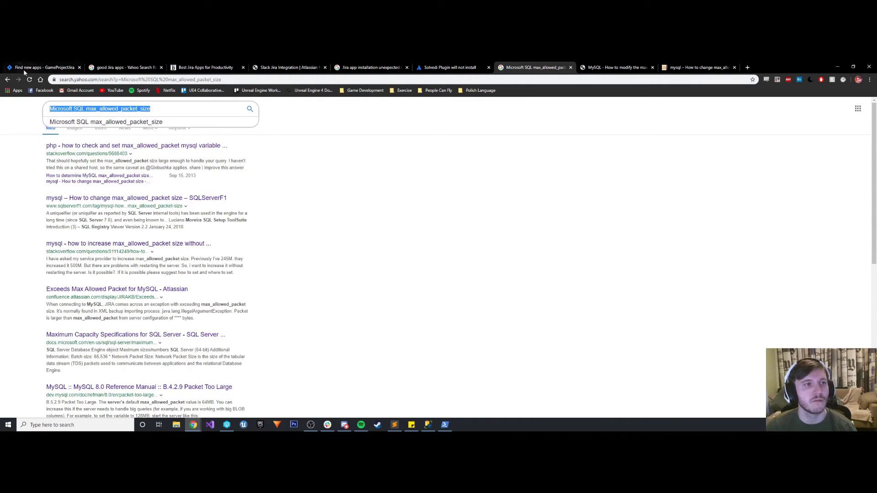
pyautogui.click(9, 80)
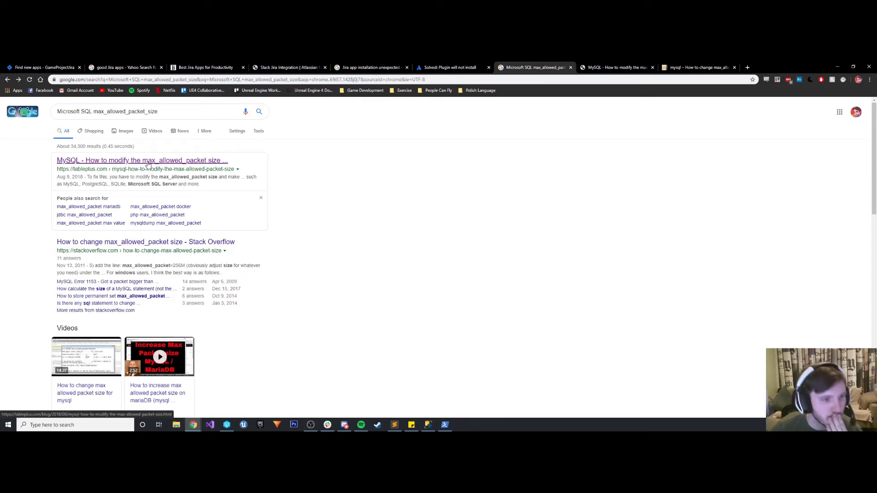
pyautogui.middleClick(131, 249)
pyautogui.scroll(-3, 101, 332)
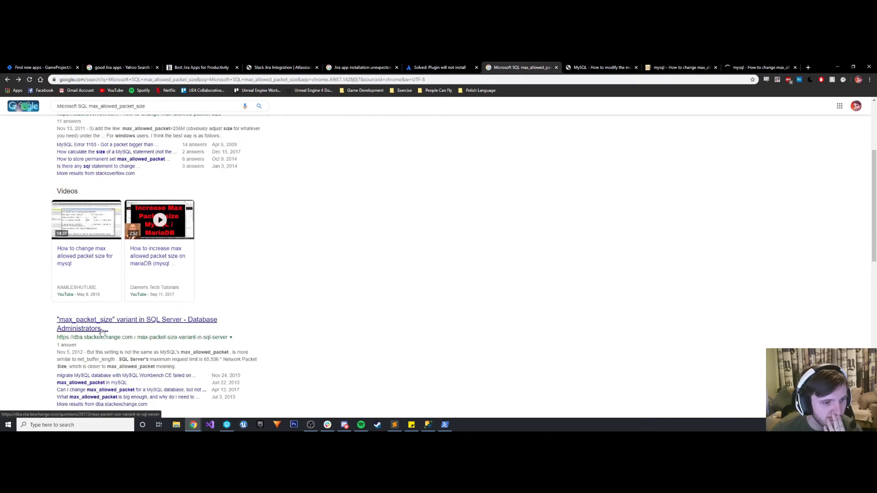
pyautogui.click(92, 259)
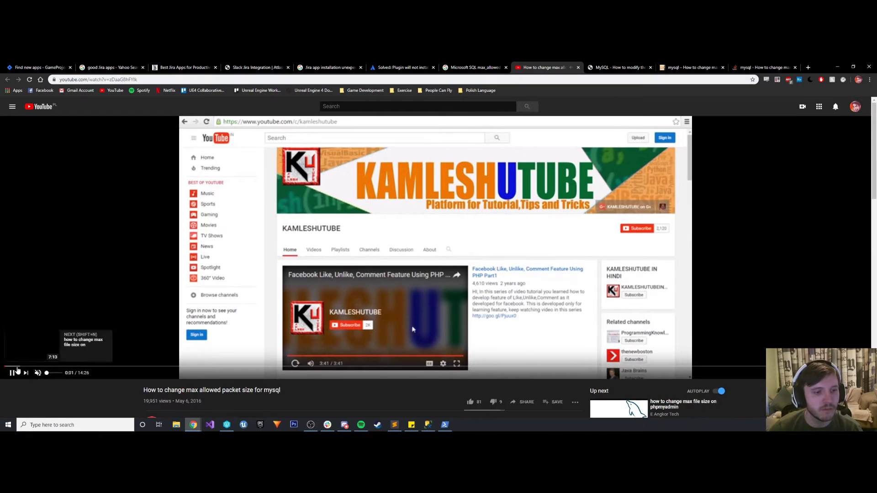
# Seek the tutorial to its phpMyAdmin part, pause at 1:18, and close PowerShell.
pyautogui.click(43, 365)
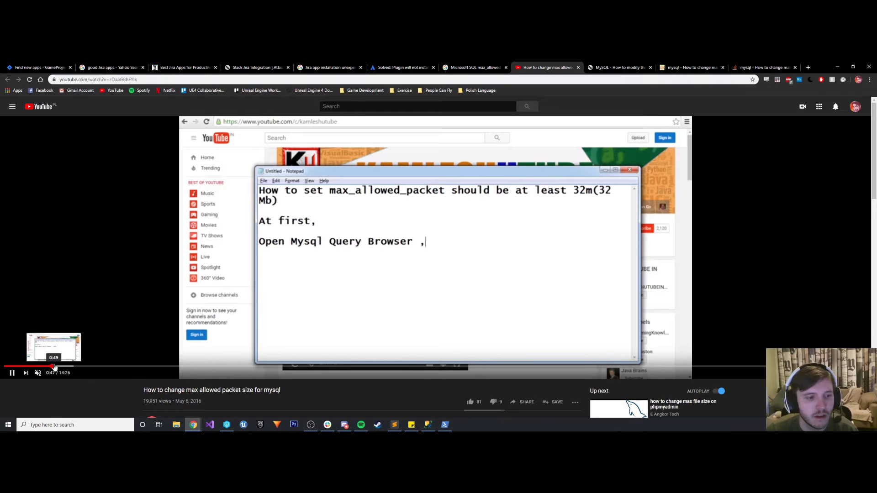
pyautogui.click(59, 367)
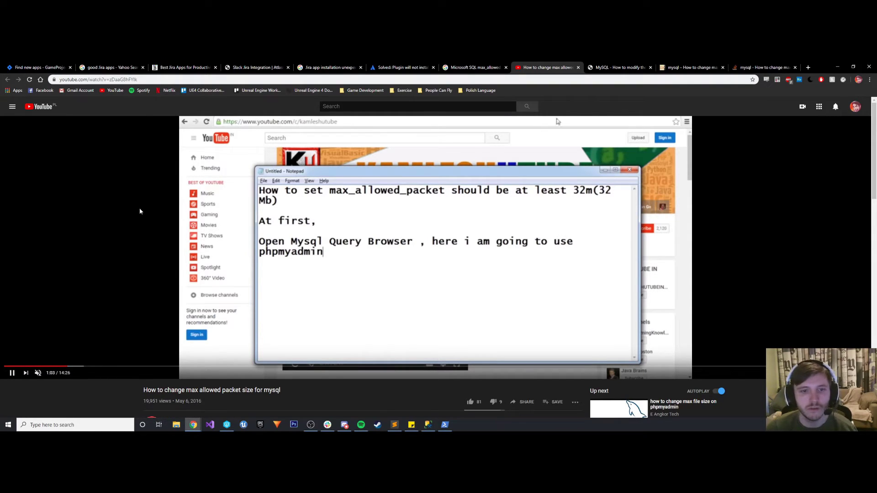
pyautogui.press('Right')
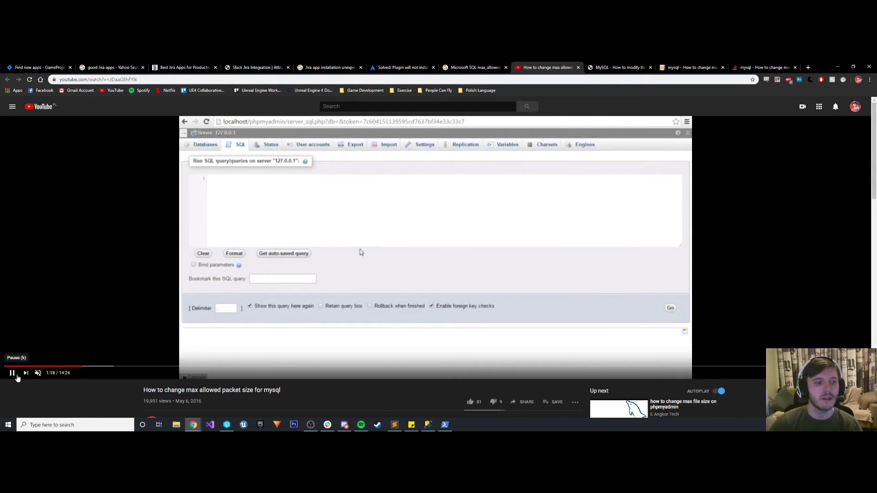
pyautogui.click(12, 373)
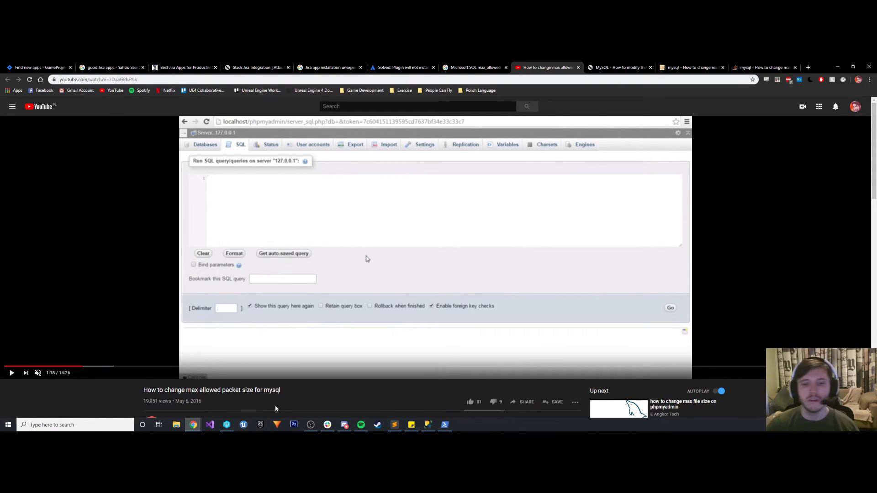
pyautogui.click(445, 425)
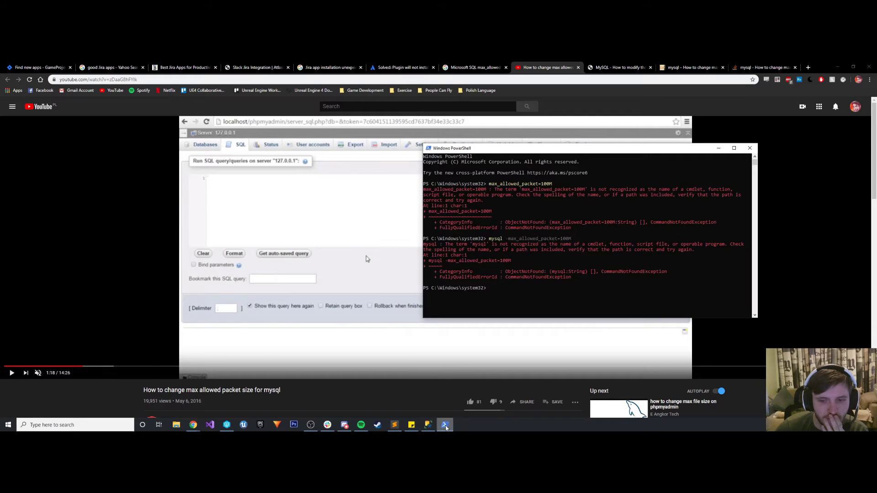
pyautogui.click(747, 149)
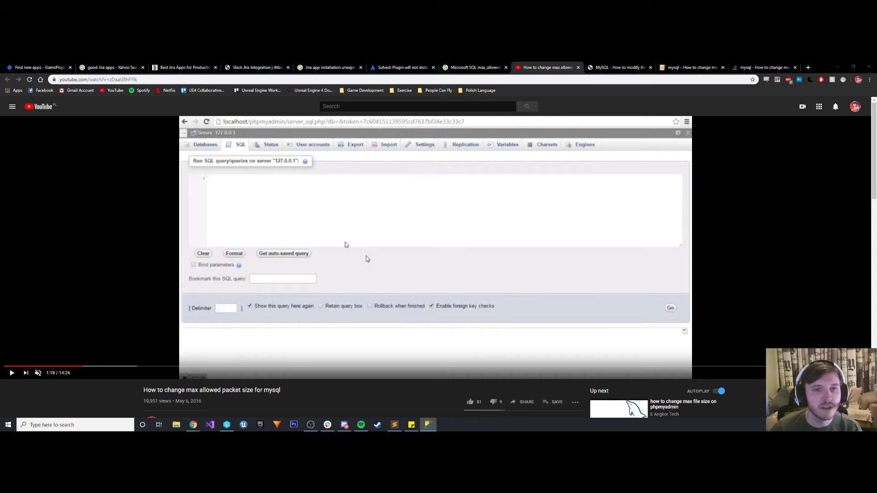
# Tuck Chrome into the top-left corner and maximize the SSMS query window.
pyautogui.moveTo(0, 182); pyautogui.dragTo(596, 192)
pyautogui.moveTo(818, 66); pyautogui.dragTo(9, 64)
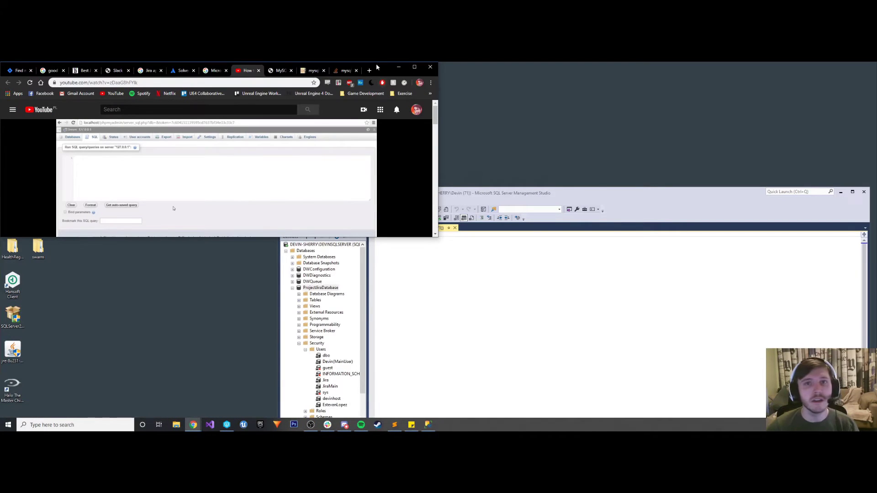
pyautogui.moveTo(375, 67); pyautogui.dragTo(2, 64)
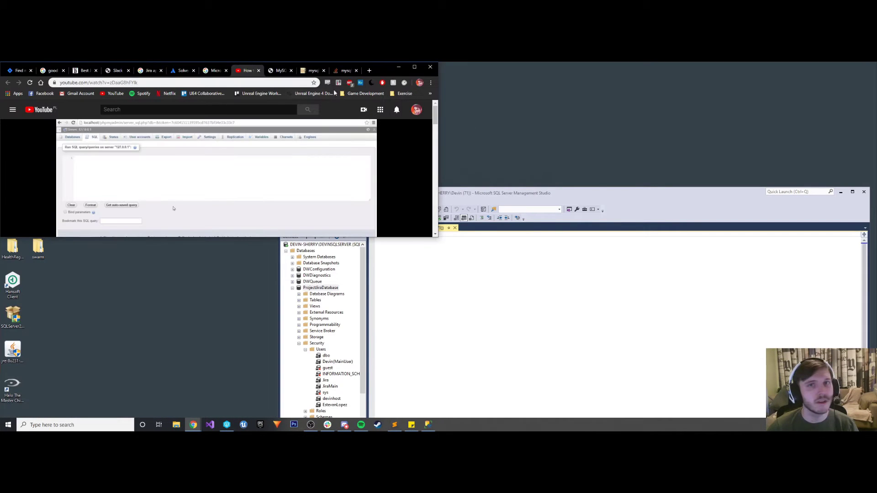
pyautogui.moveTo(382, 72); pyautogui.dragTo(3, 154)
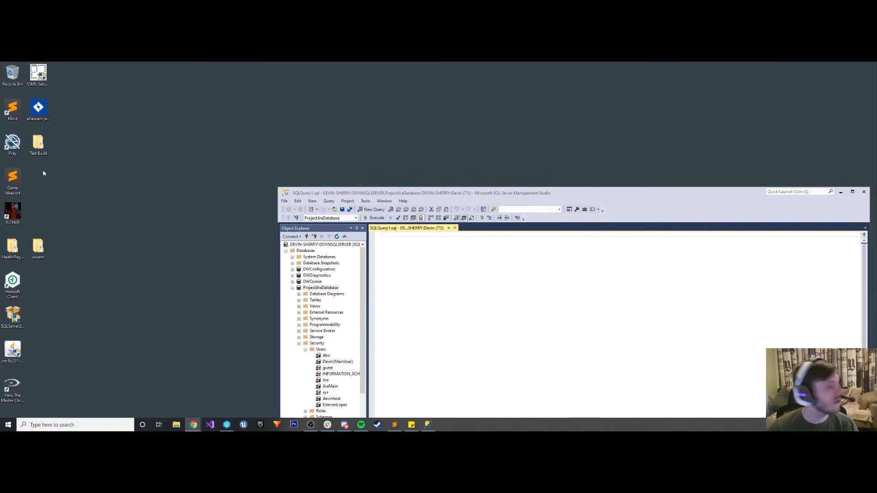
pyautogui.doubleClick(577, 192)
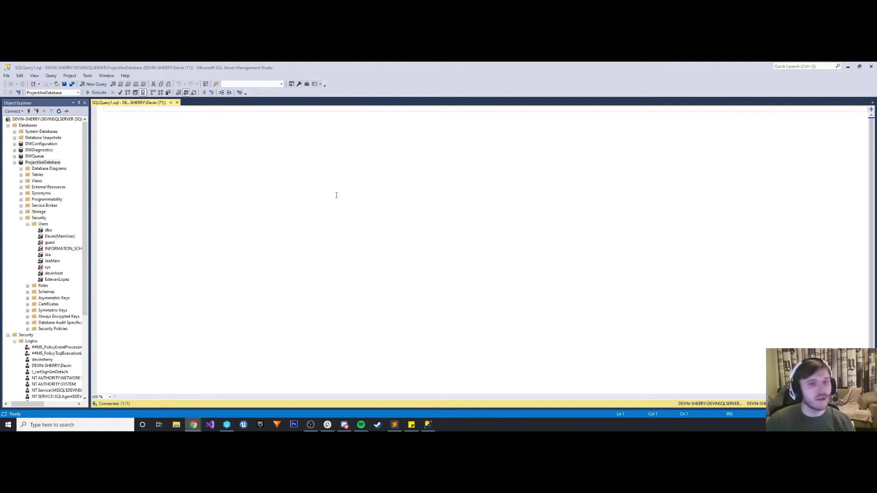
# Write show variables like 'max_allowed_packet' in the SSMS editor and execute it.
pyautogui.click(313, 168)
pyautogui.write('show ')
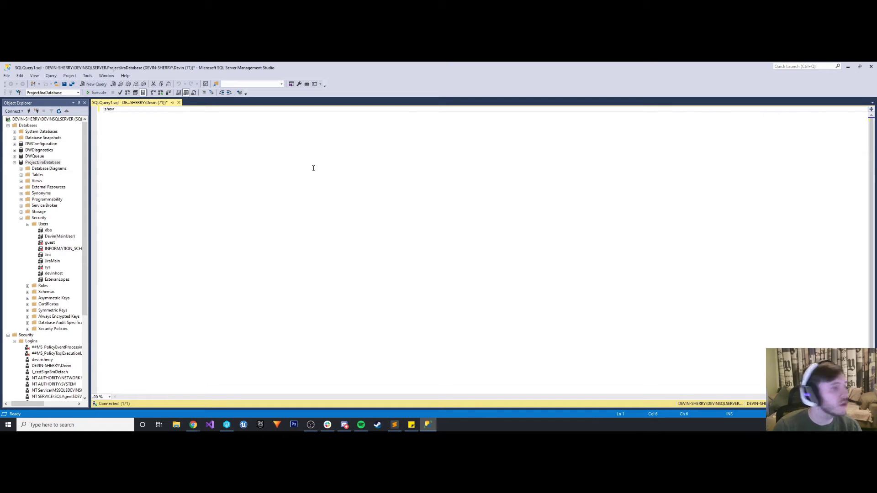
pyautogui.write('varoab;')
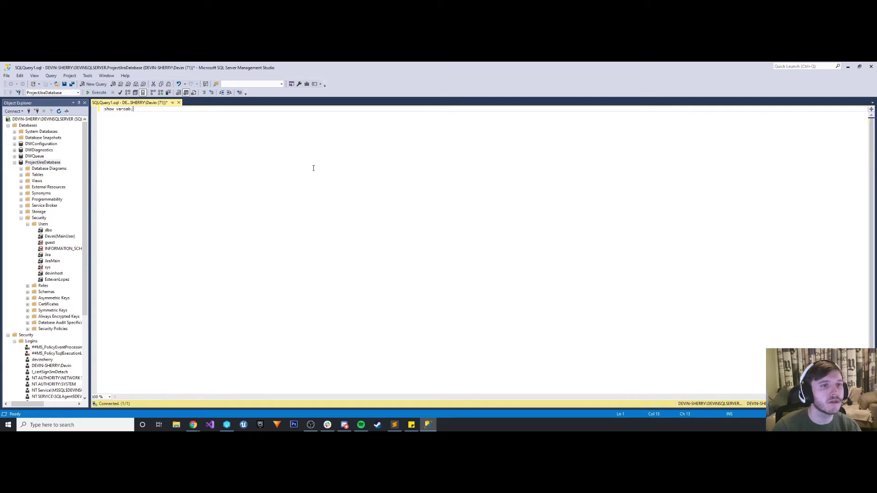
pyautogui.press('BackSpace')
pyautogui.press('BackSpace')
pyautogui.press('BackSpace')
pyautogui.press('BackSpace')
pyautogui.write('iables ')
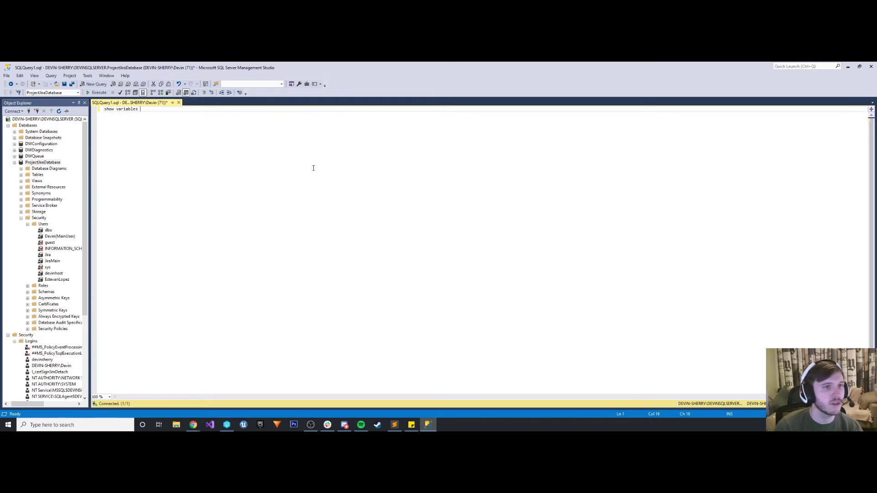
pyautogui.write('like ')
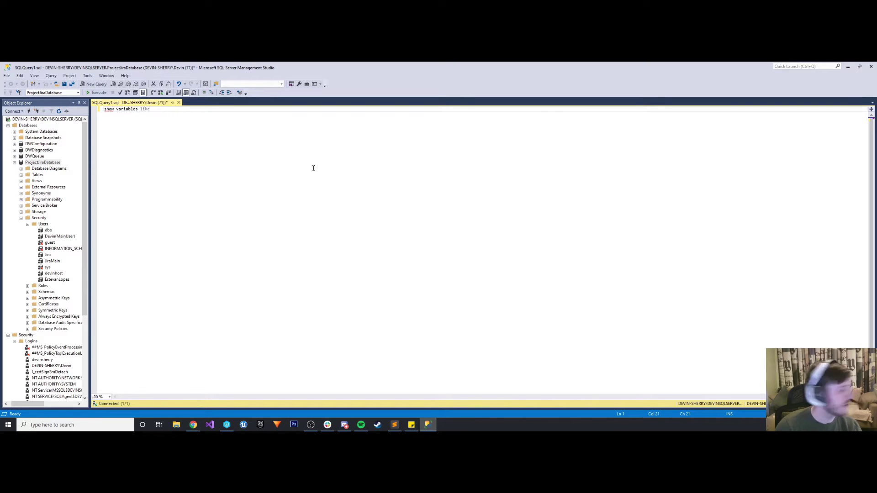
pyautogui.write("'max")
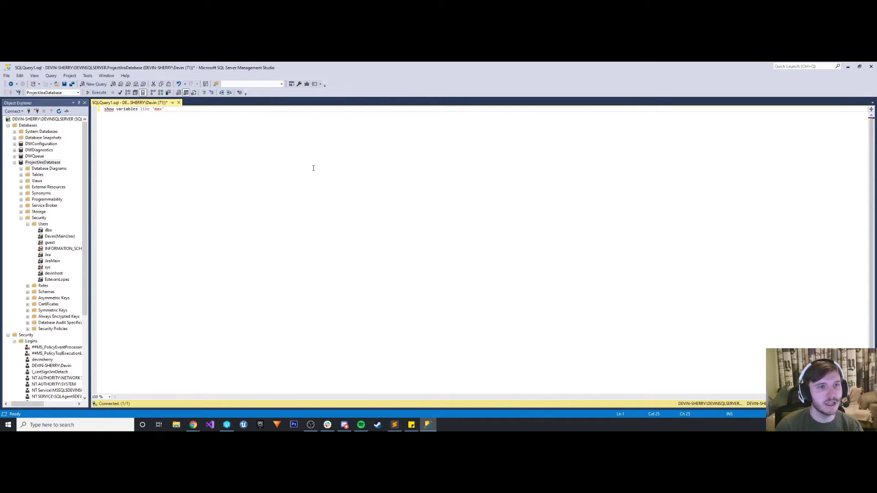
pyautogui.write('_allowed_')
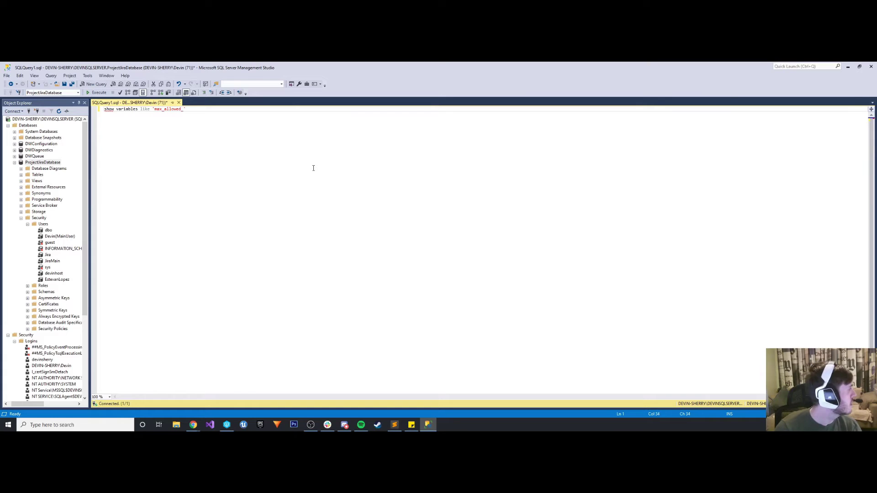
pyautogui.write('ppacket')
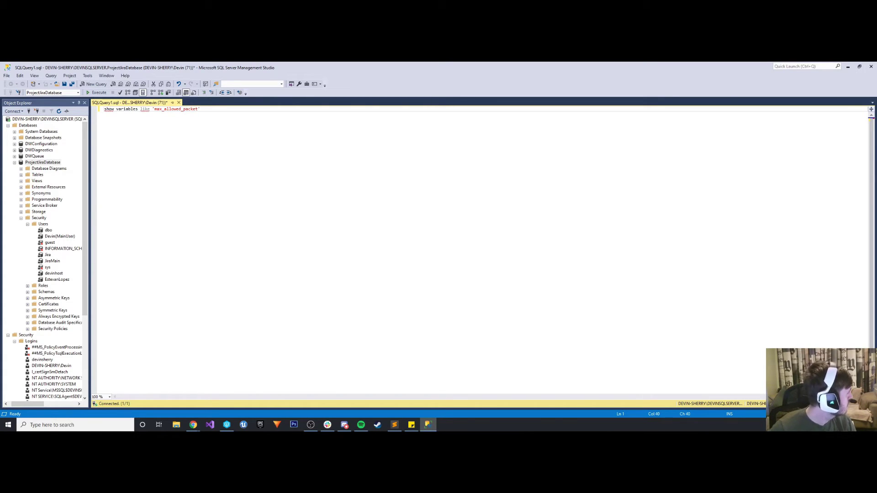
pyautogui.hotkey('alt', 'Tab')
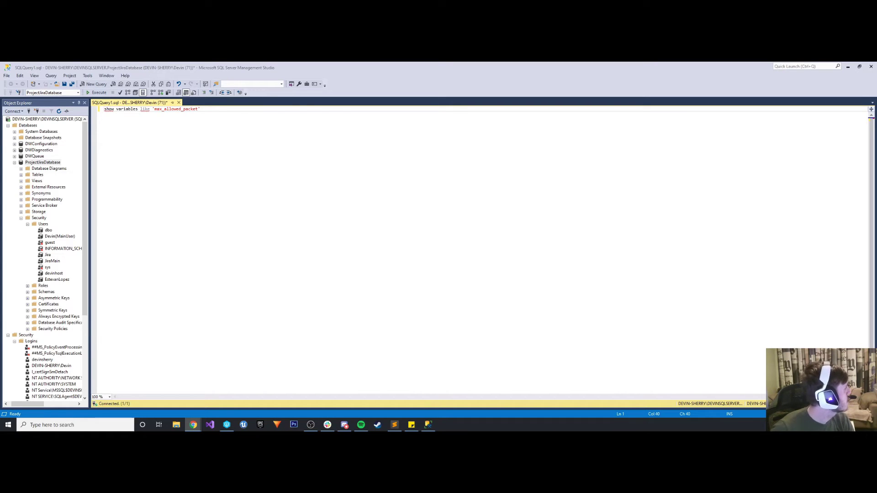
pyautogui.click(299, 212)
pyautogui.rightClick(300, 213)
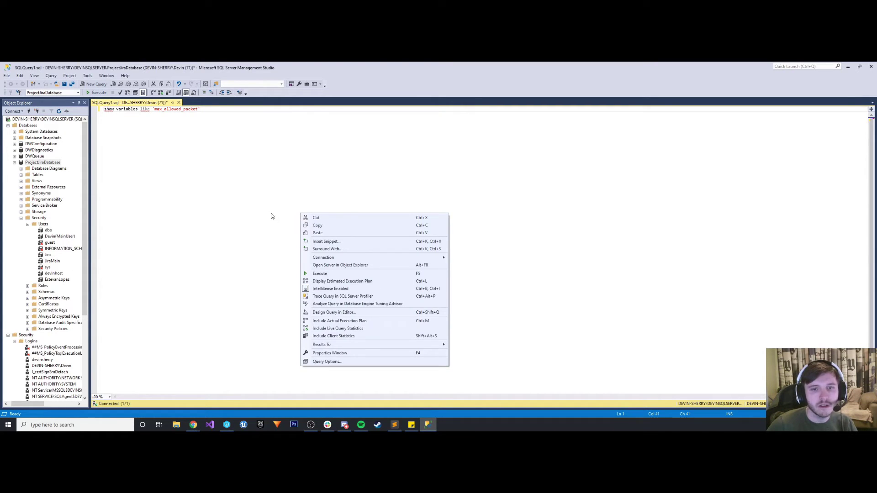
pyautogui.click(319, 273)
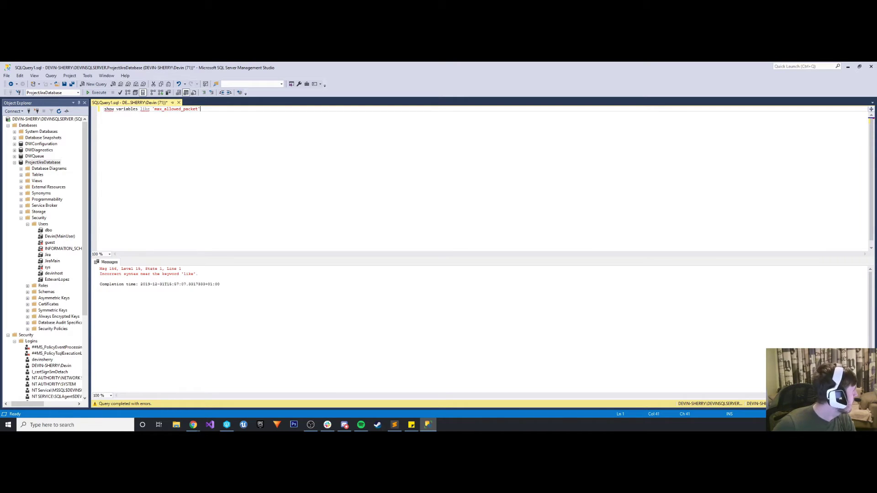
pyautogui.hotkey('alt', 'Tab')
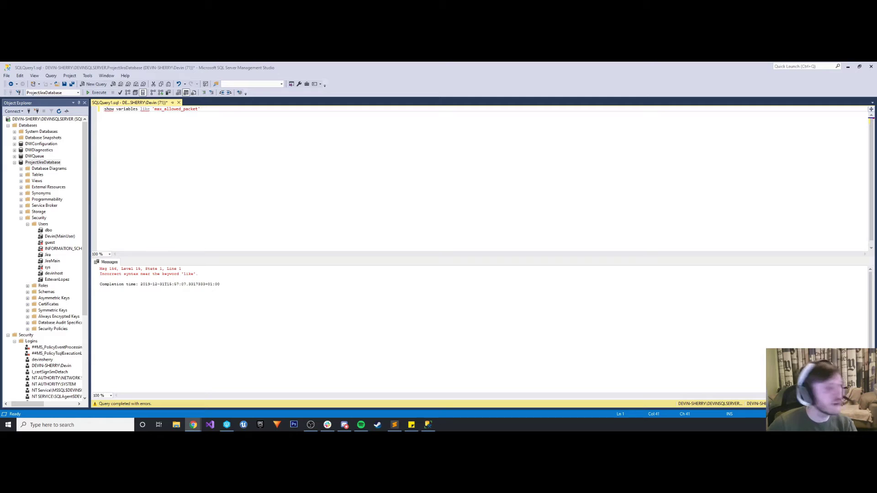
# Paste the max_allowed_packet=16M line, change it to 100M, and execute it.
pyautogui.click(154, 194)
pyautogui.hotkey('ctrl', 'a')
pyautogui.write('--max_allowed_packet=16M')
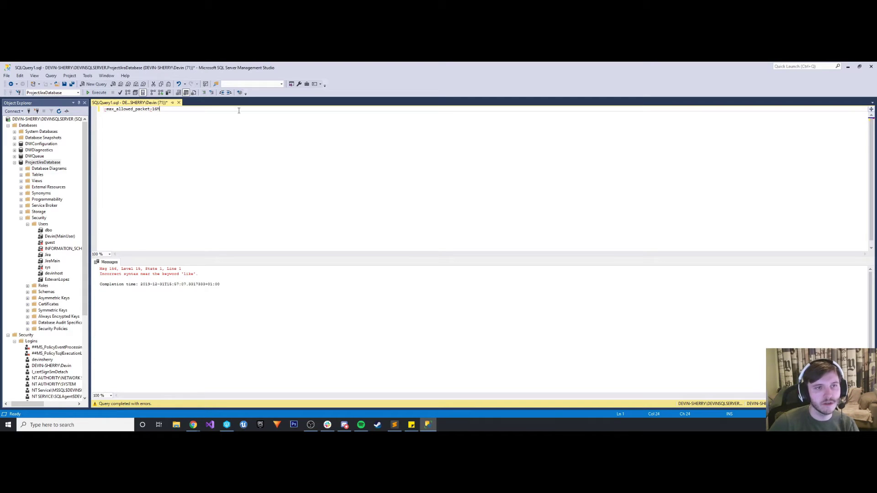
pyautogui.press('BackSpace')
pyautogui.press('BackSpace')
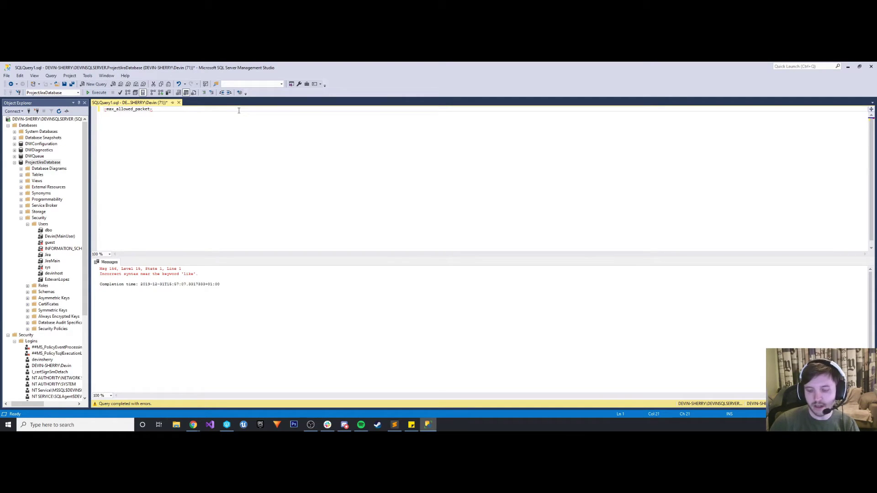
pyautogui.write('410')
pyautogui.press('BackSpace')
pyautogui.press('BackSpace')
pyautogui.press('BackSpace')
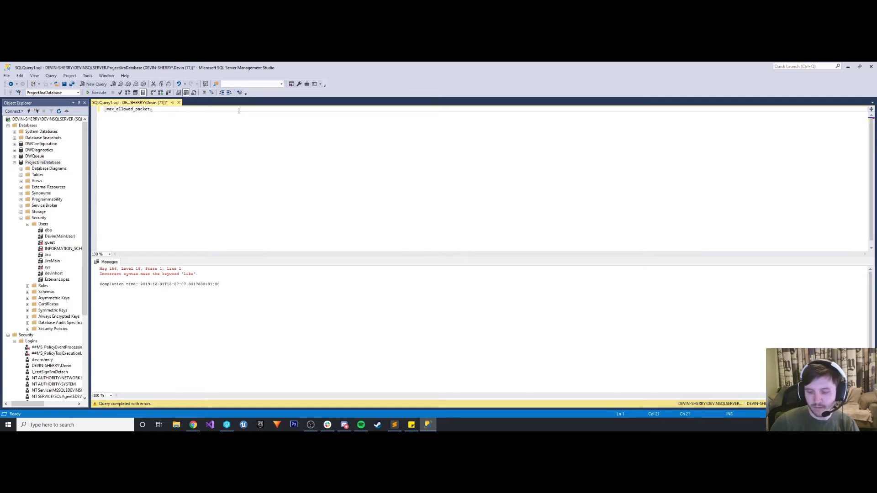
pyautogui.write('100M')
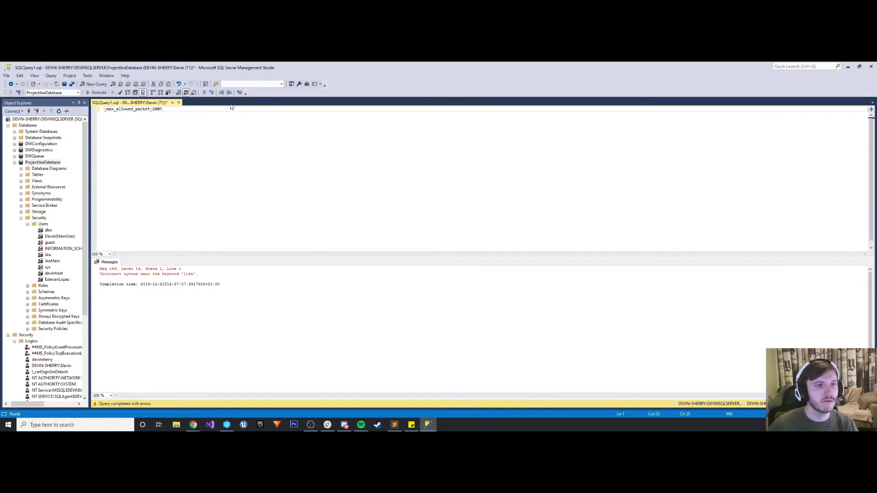
pyautogui.rightClick(184, 144)
pyautogui.click(213, 204)
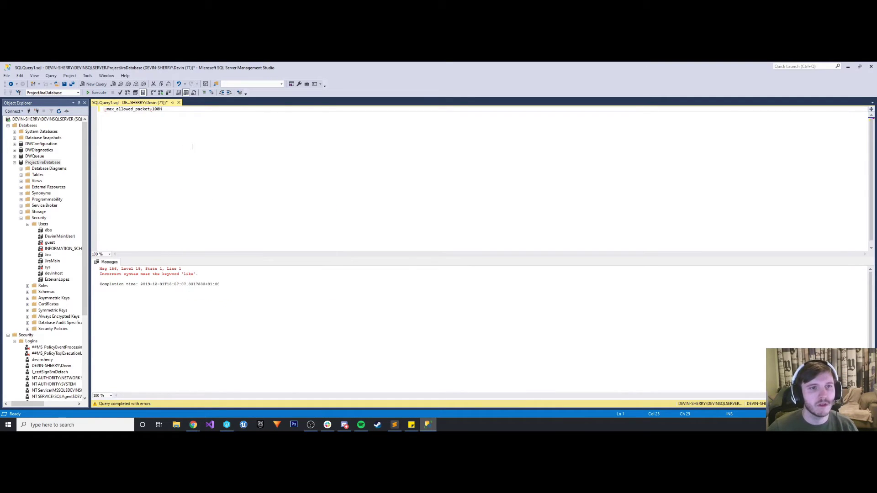
# Rerun the line, then remove its leading dash and execute it again.
pyautogui.rightClick(160, 153)
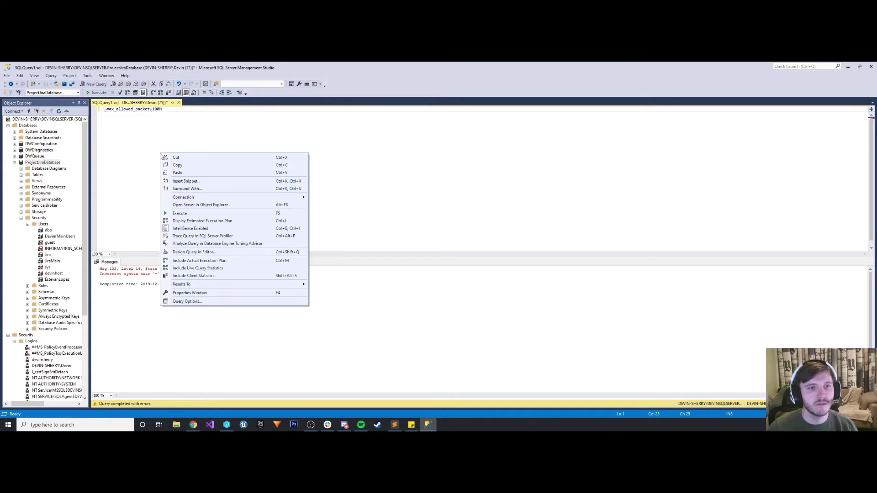
pyautogui.click(187, 213)
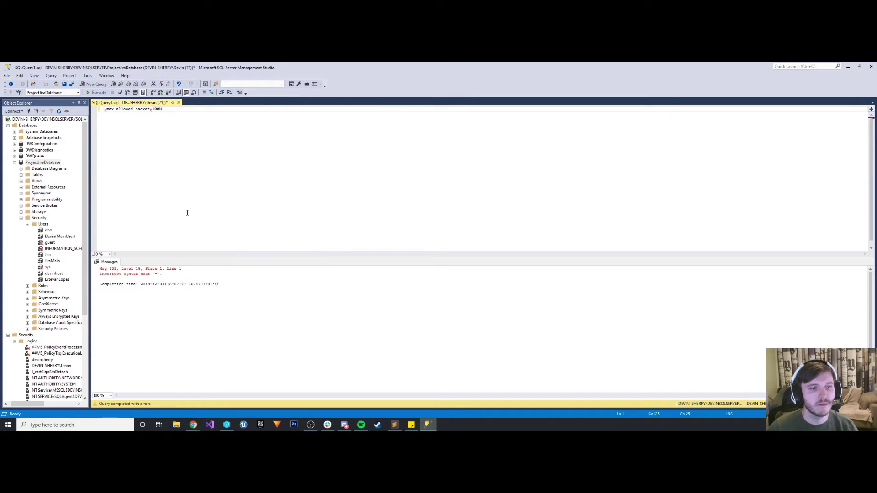
pyautogui.click(105, 109)
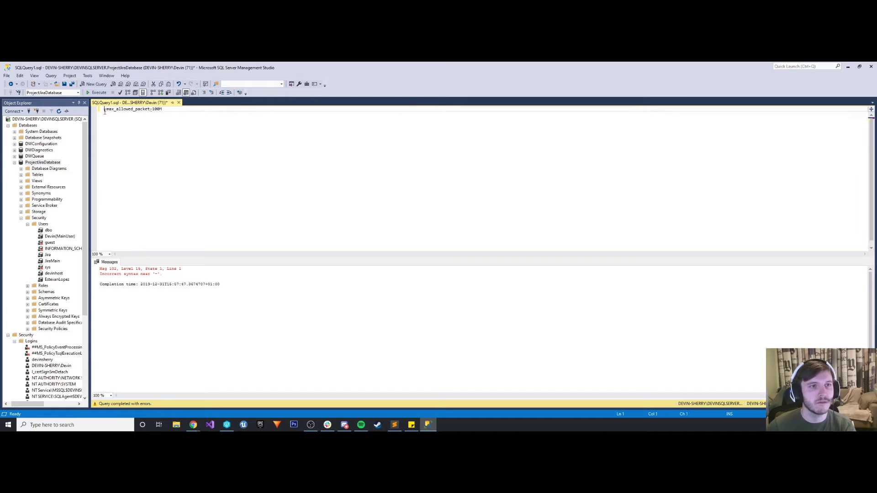
pyautogui.press('Delete')
pyautogui.rightClick(149, 135)
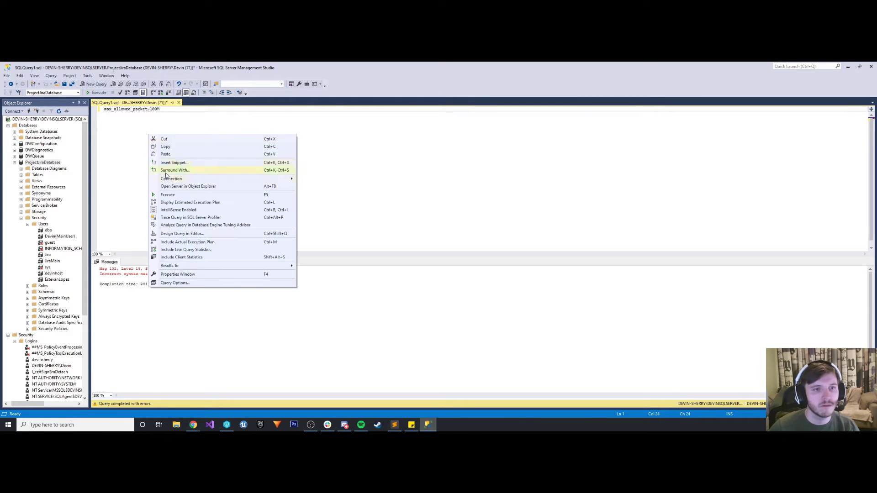
pyautogui.click(167, 196)
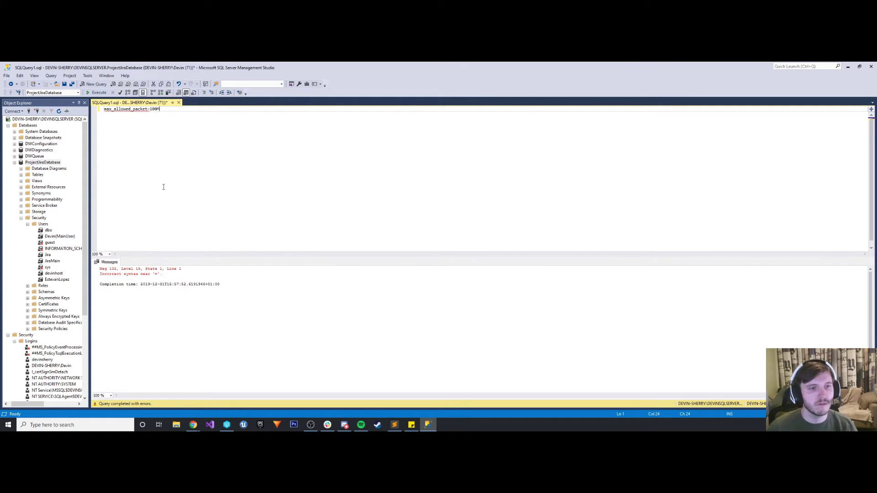
# Try max_allowed_packet 100M with a space instead of the equals sign, then clear the editor.
pyautogui.click(149, 109)
pyautogui.press('BackSpace')
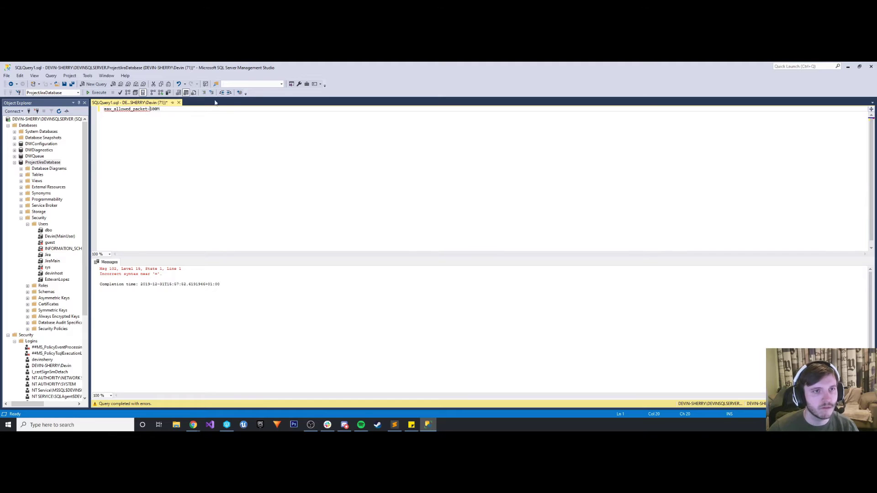
pyautogui.rightClick(134, 171)
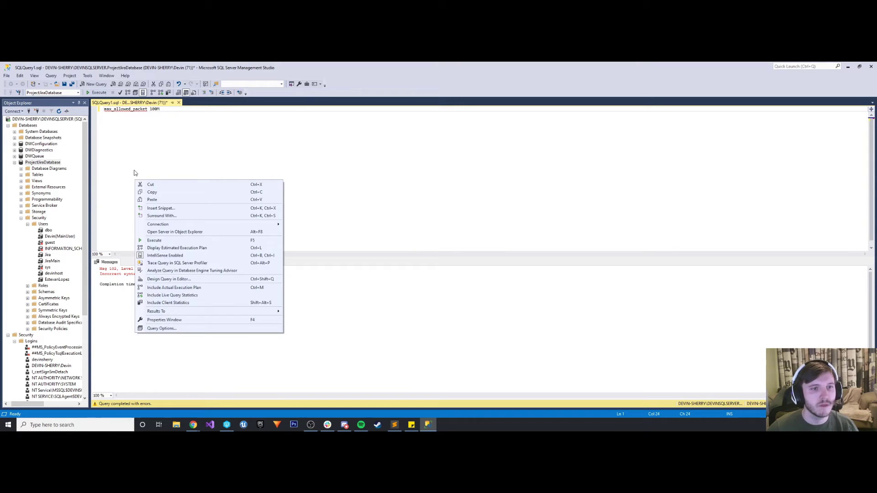
pyautogui.click(167, 223)
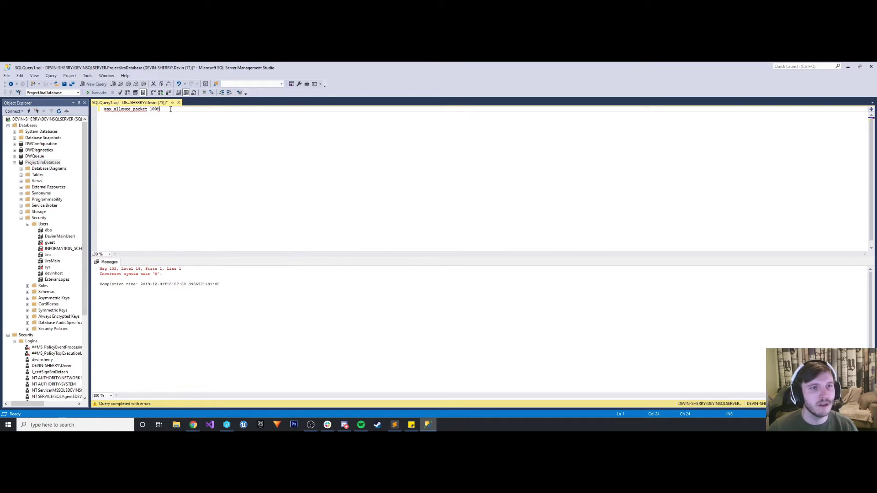
pyautogui.moveTo(171, 109); pyautogui.dragTo(72, 112)
pyautogui.press('BackSpace')
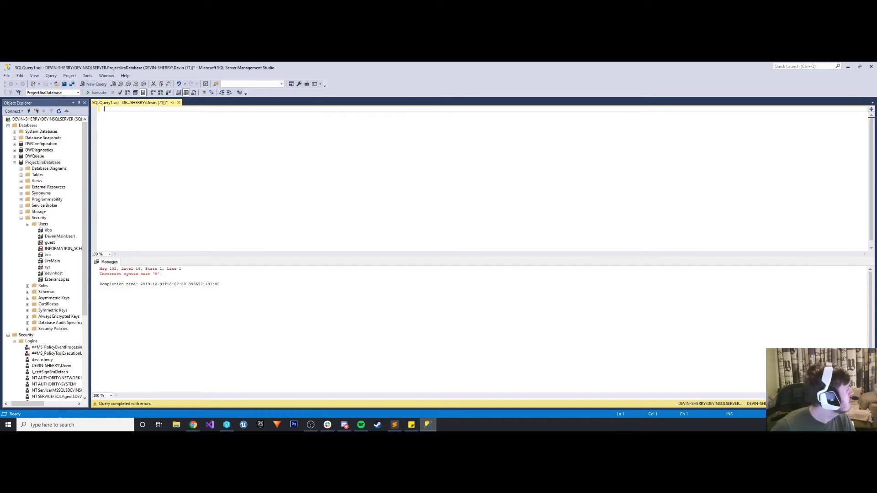
# Enter set global max_allowed_packet=33554432 in the query editor and execute it.
pyautogui.click(193, 425)
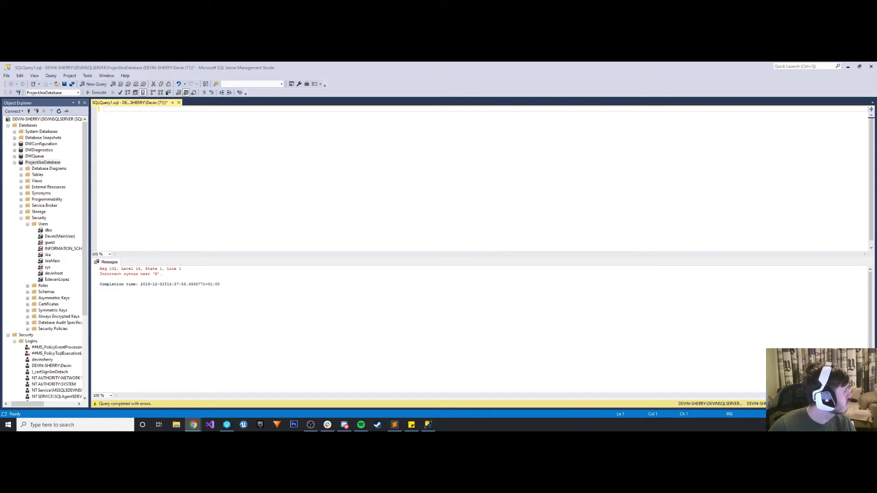
pyautogui.click(158, 136)
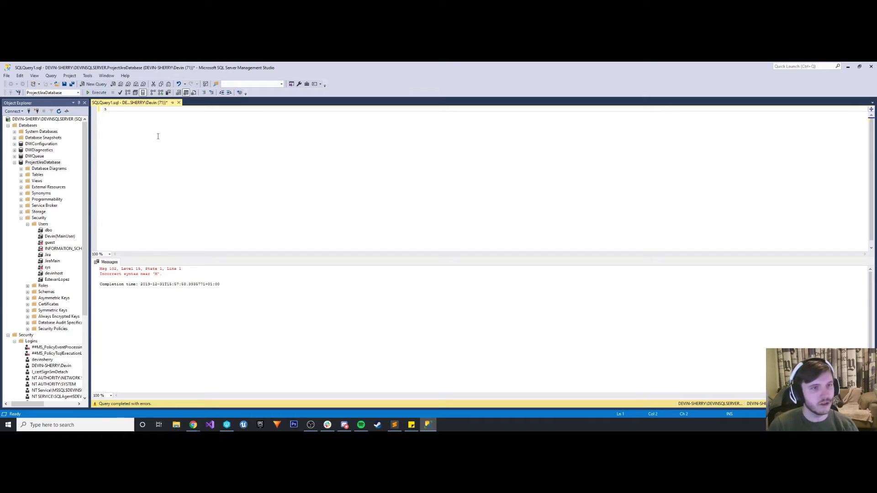
pyautogui.write('set global')
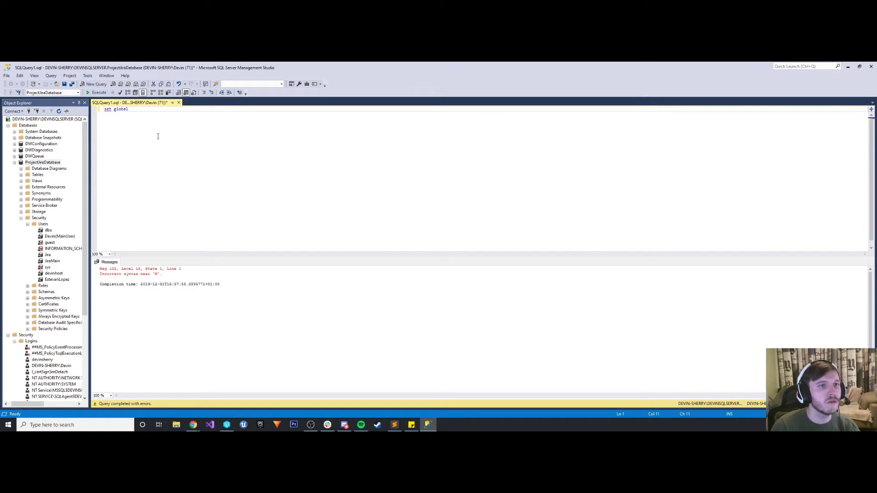
pyautogui.write(' max_')
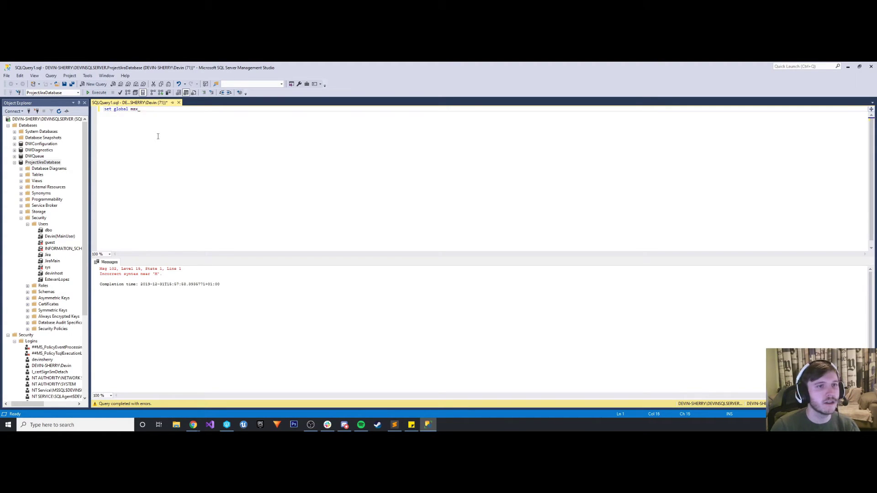
pyautogui.write('allowed_')
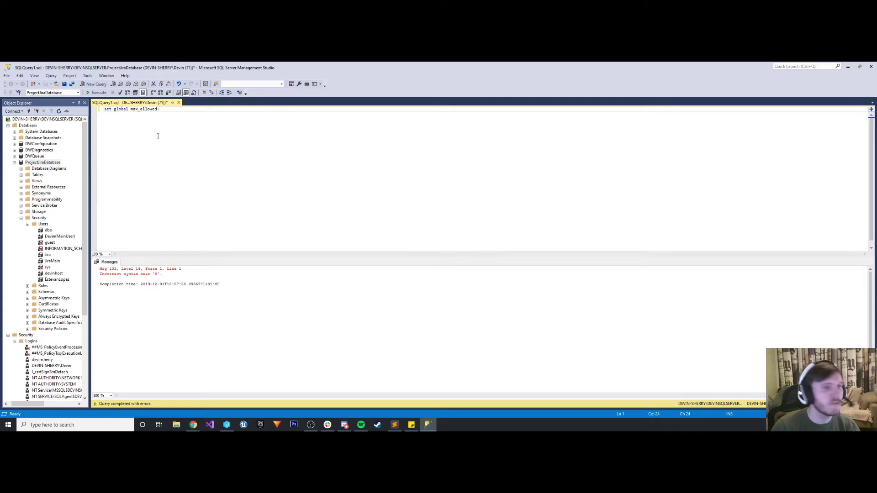
pyautogui.write('packet=')
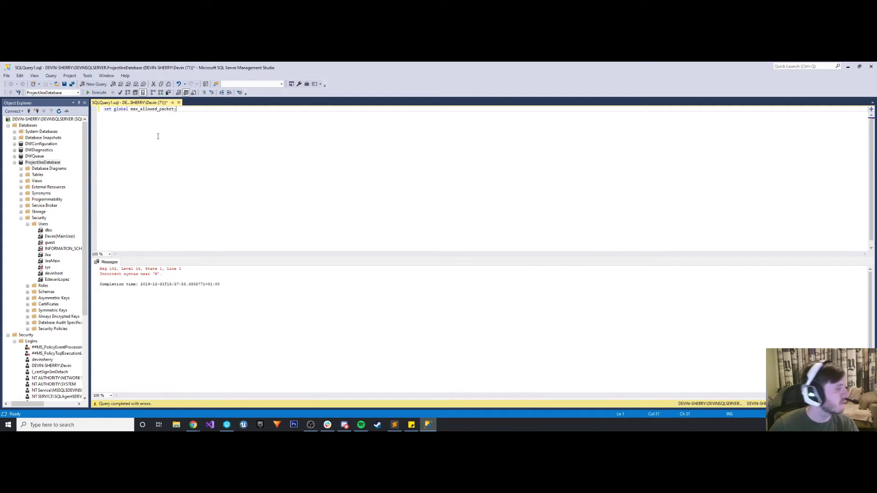
pyautogui.write('100')
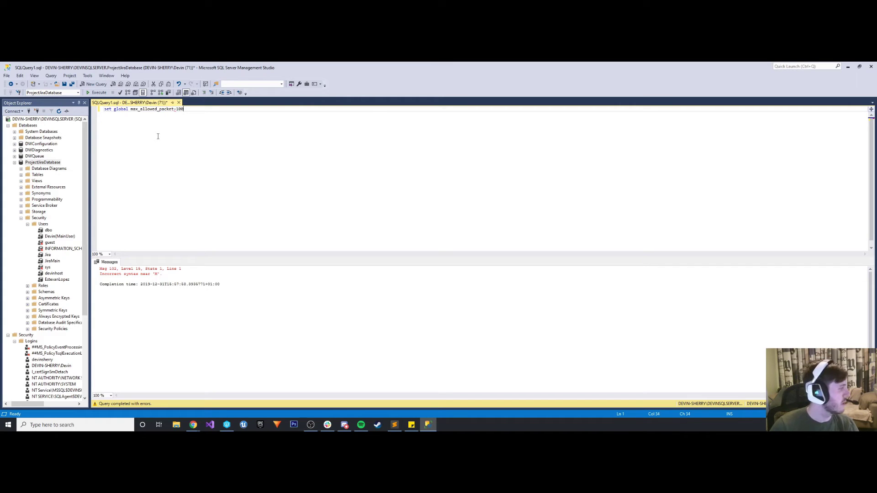
pyautogui.press('BackSpace')
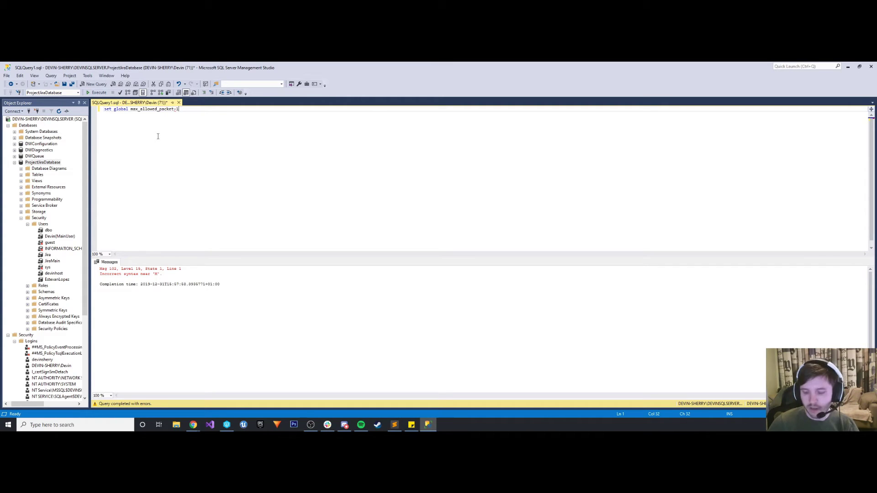
pyautogui.write('355')
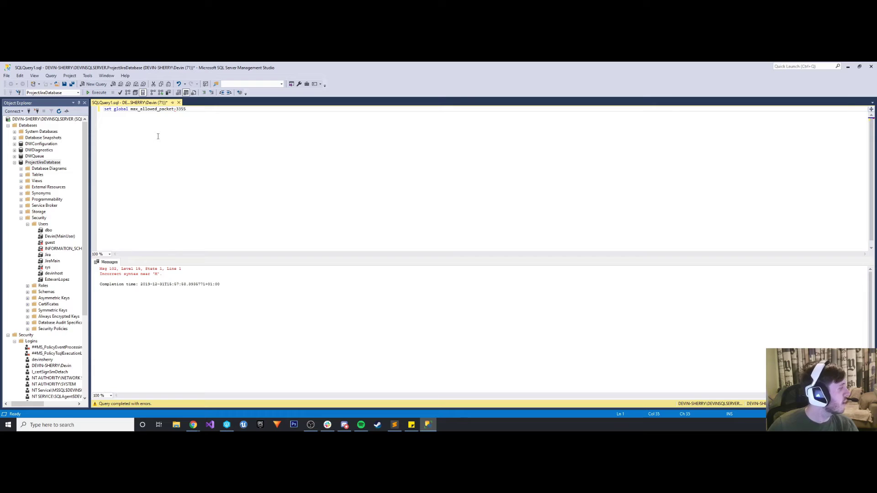
pyautogui.write('4432')
pyautogui.rightClick(165, 154)
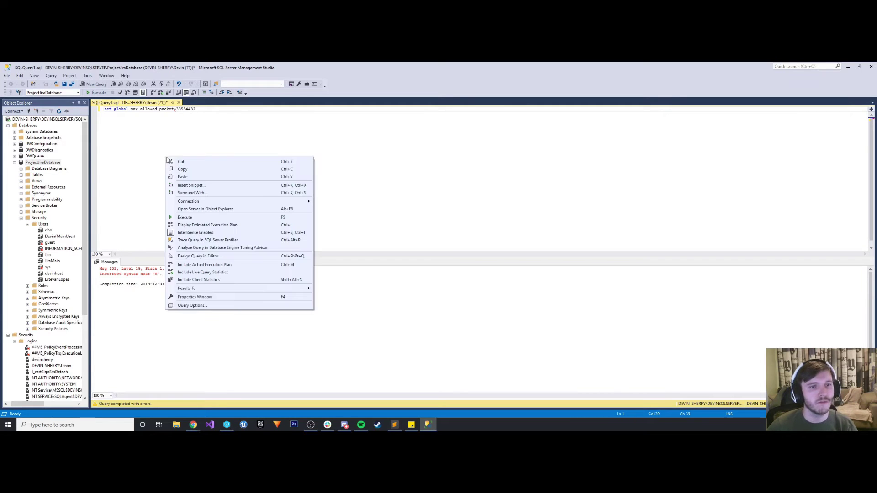
pyautogui.click(182, 215)
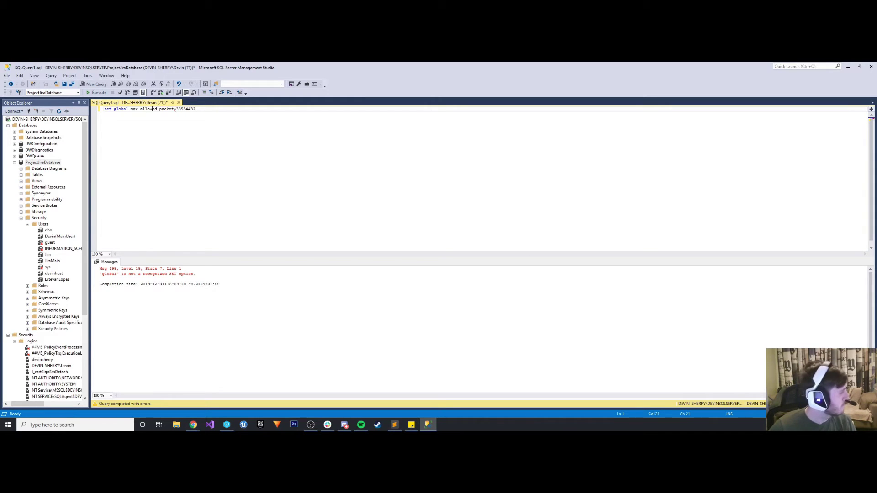
pyautogui.hotkey('alt', 'Tab')
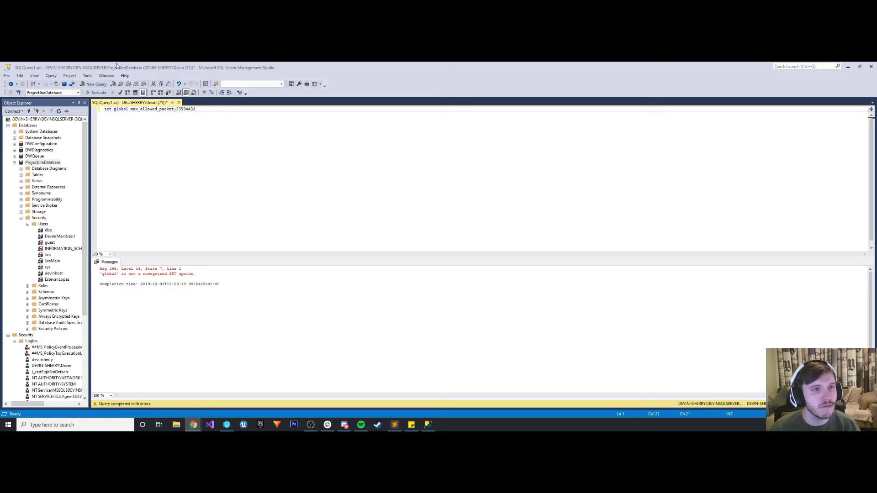
pyautogui.click(106, 75)
pyautogui.click(107, 77)
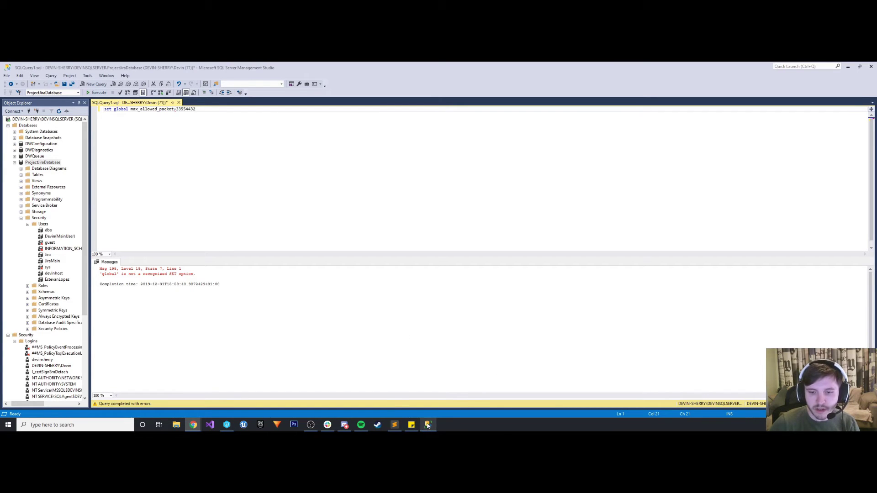
pyautogui.moveTo(428, 425)
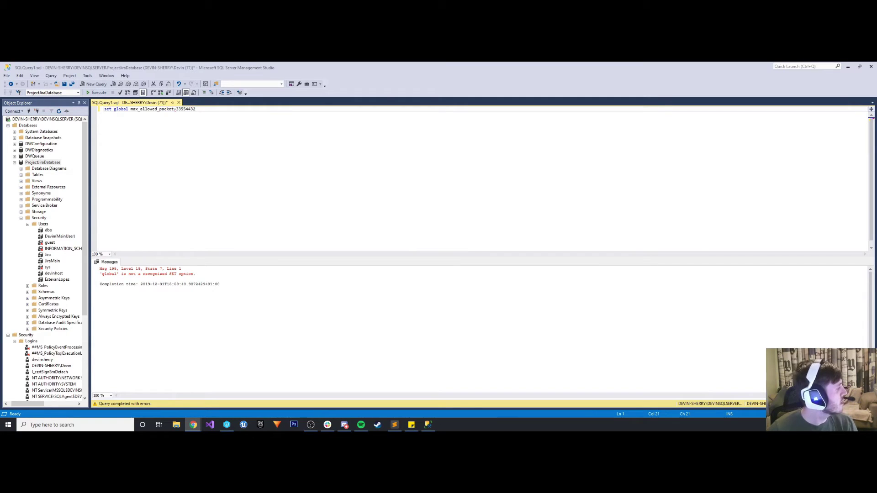
# Open the SQL Server instance's Properties at the Advanced page, showing Network Packet Size 4096.
pyautogui.rightClick(41, 120)
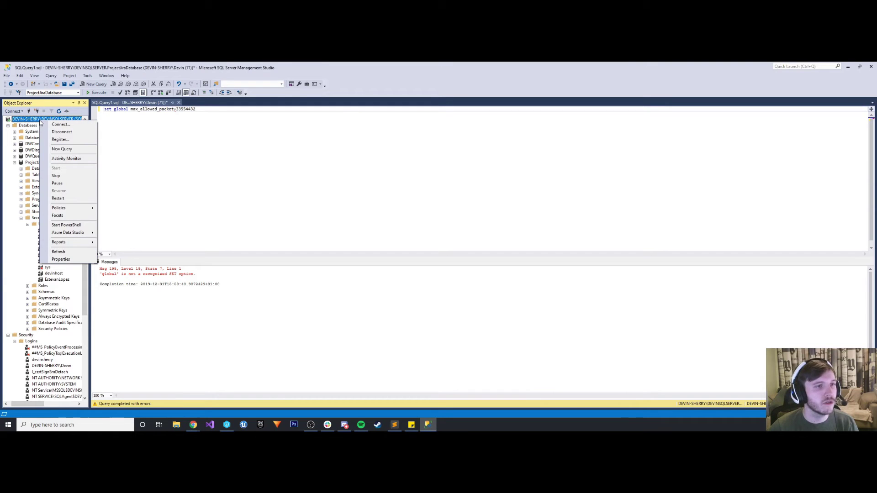
pyautogui.click(52, 260)
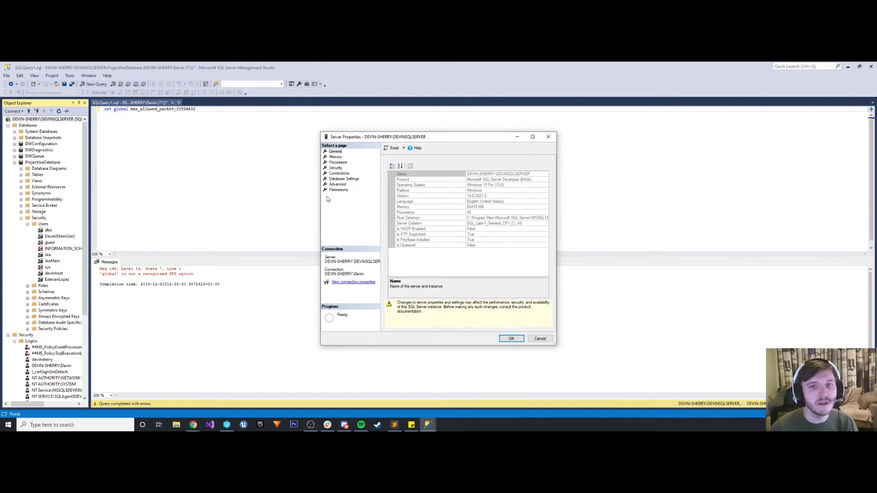
pyautogui.click(337, 184)
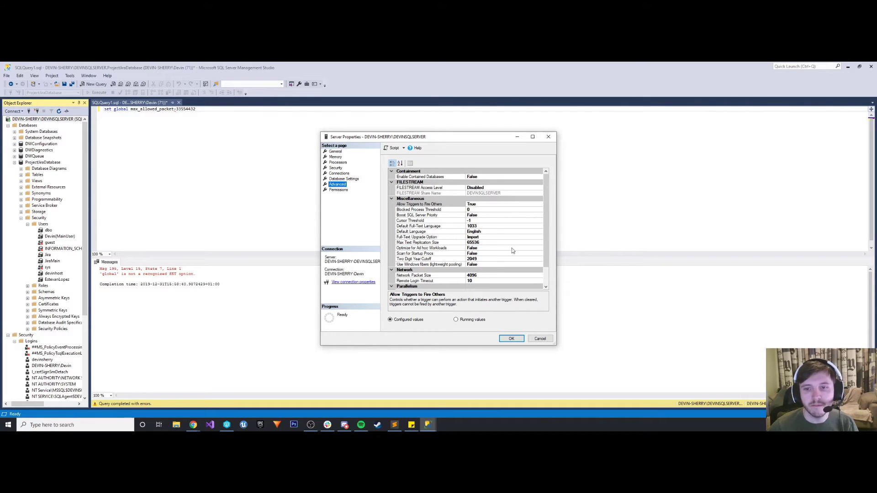
pyautogui.click(407, 277)
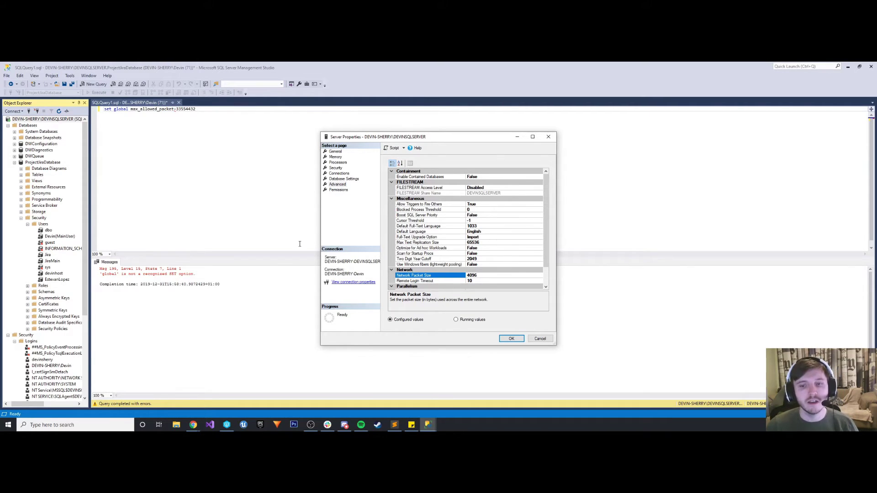
pyautogui.hotkey('alt', 'Tab')
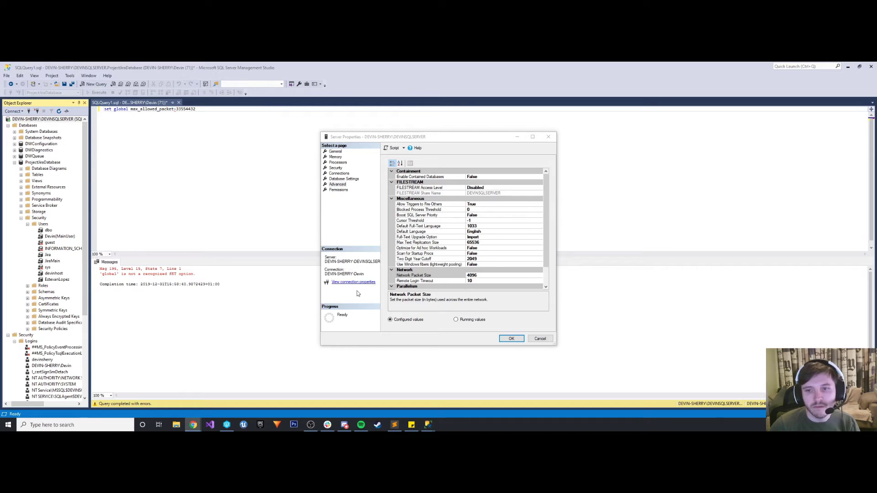
pyautogui.click(455, 275)
pyautogui.scroll(-1, 456, 273)
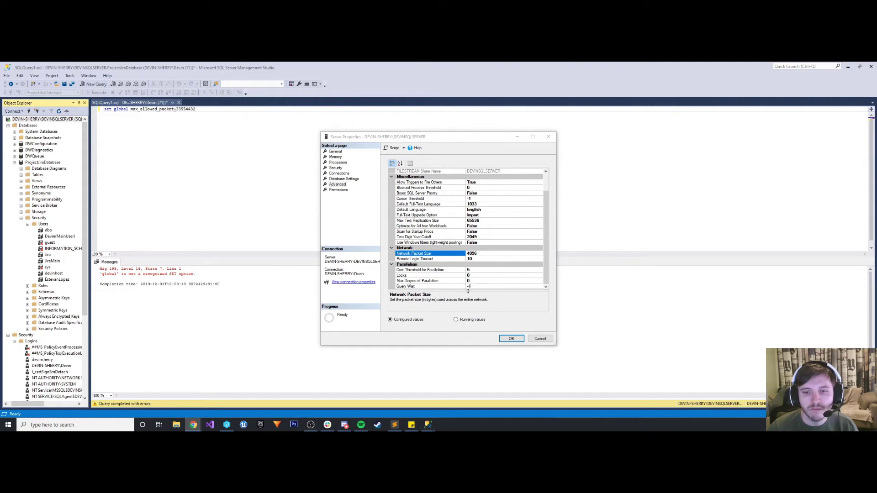
pyautogui.click(456, 320)
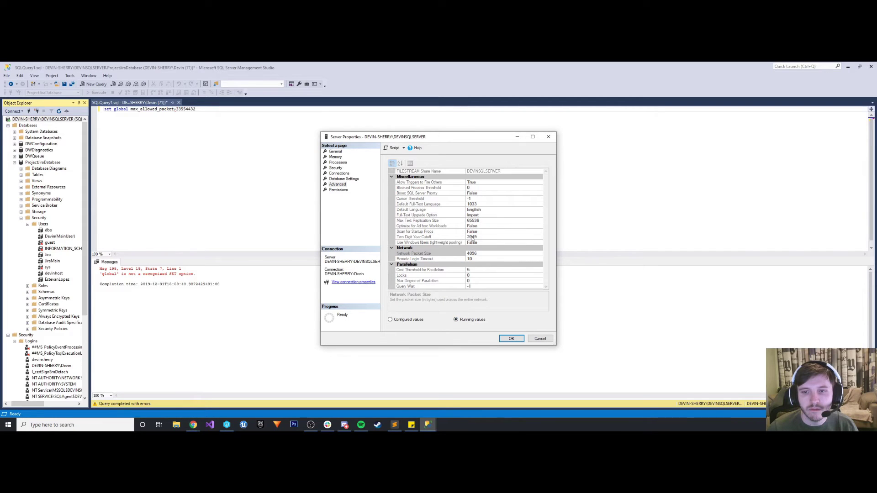
pyautogui.click(390, 320)
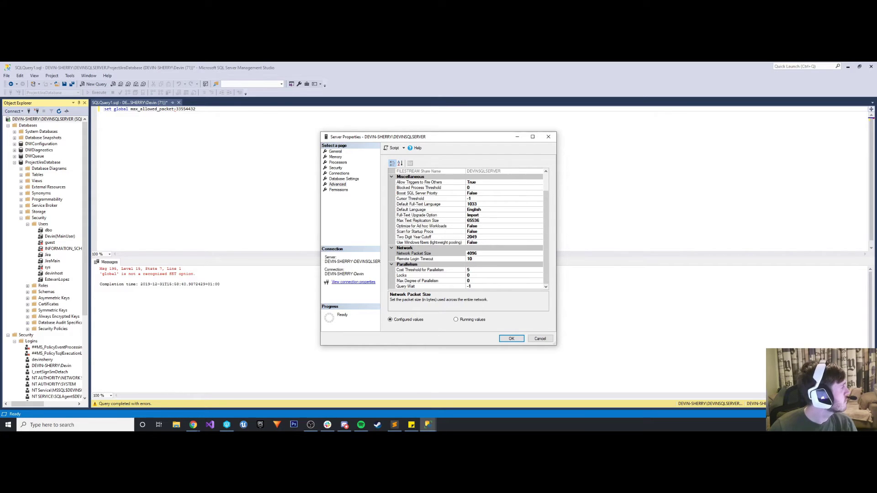
pyautogui.hotkey('alt', 'Tab')
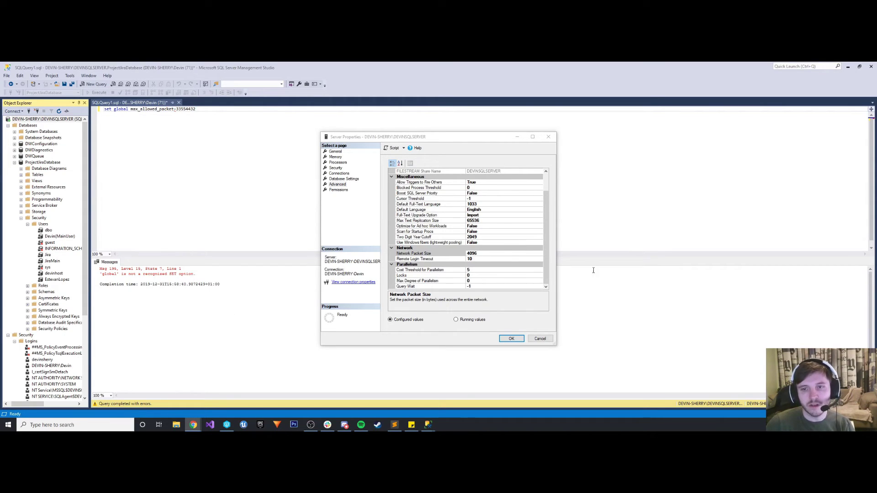
# Change Network Packet Size to 32767 and save the server properties.
pyautogui.click(483, 254)
pyautogui.write('32767')
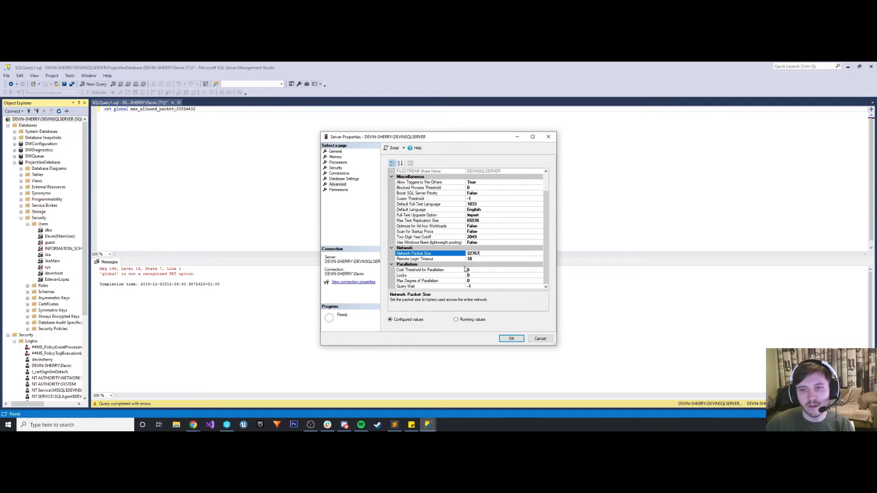
pyautogui.click(508, 338)
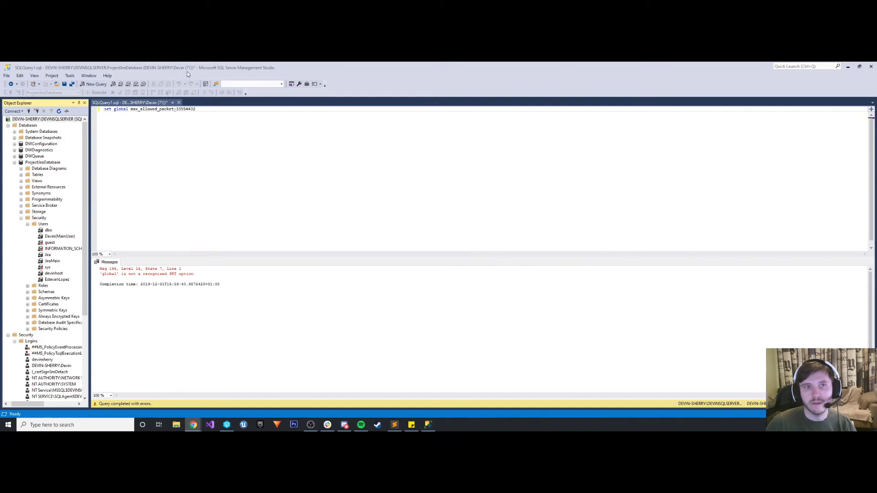
# Reopen the server's Advanced properties to confirm the 32767 packet size, then close them.
pyautogui.rightClick(53, 120)
pyautogui.click(69, 257)
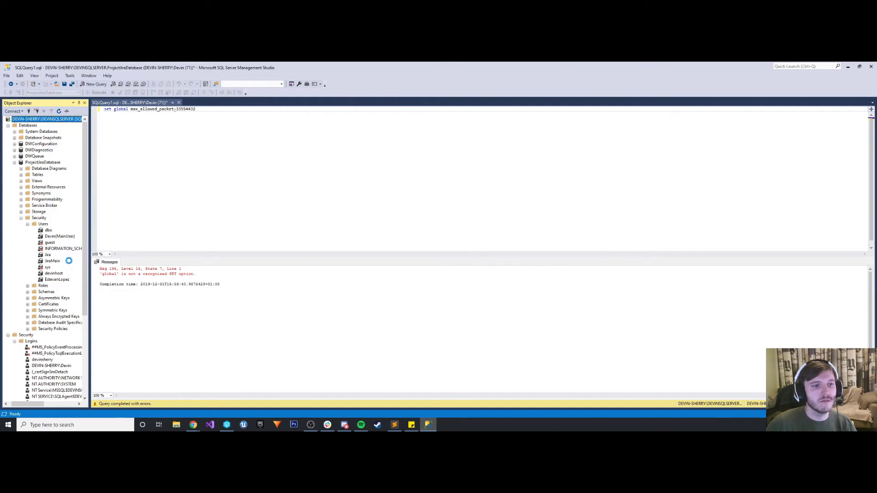
pyautogui.click(338, 184)
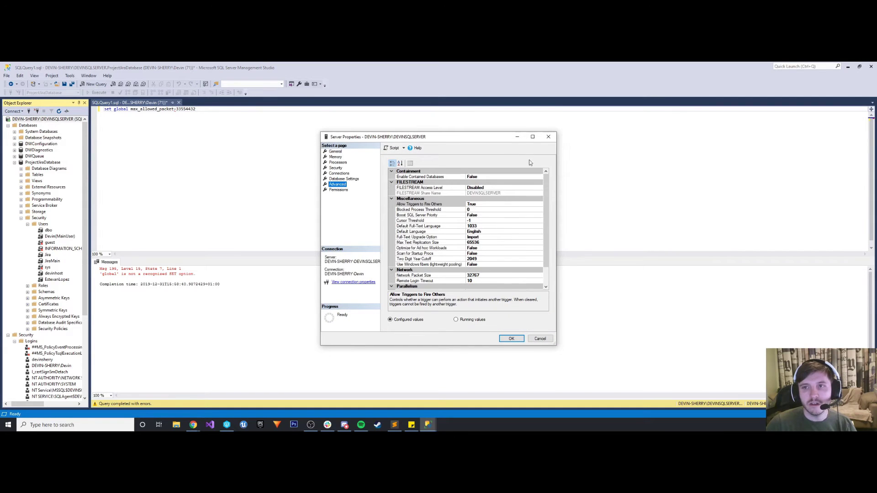
pyautogui.click(548, 136)
# Bring the browser onto this screen and start installing Slack Integration+ for Jira from the marketplace.
pyautogui.moveTo(780, 63); pyautogui.dragTo(0, 223)
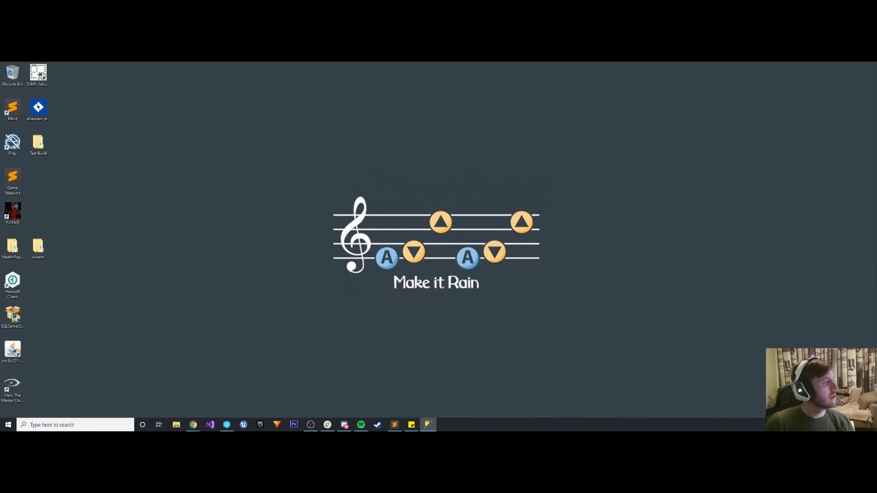
pyautogui.moveTo(0, 166); pyautogui.dragTo(30, 166)
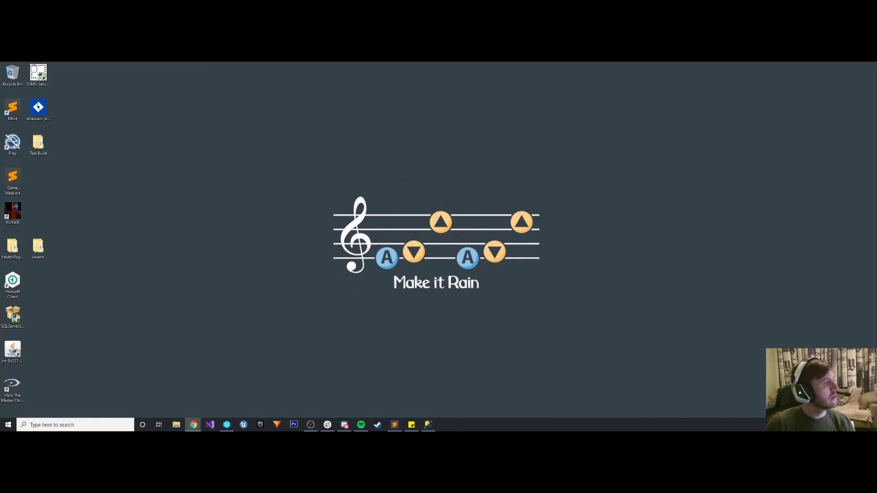
pyautogui.moveTo(0, 238); pyautogui.dragTo(591, 63)
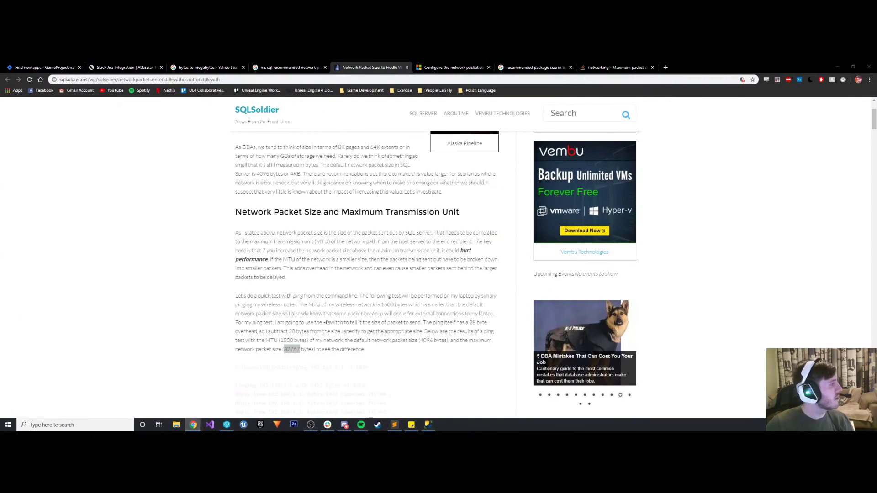
pyautogui.click(55, 67)
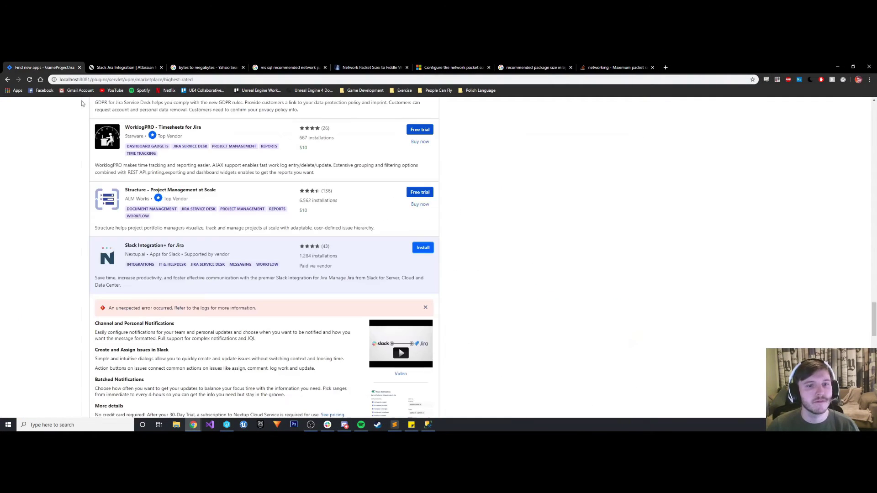
pyautogui.click(424, 250)
pyautogui.click(434, 191)
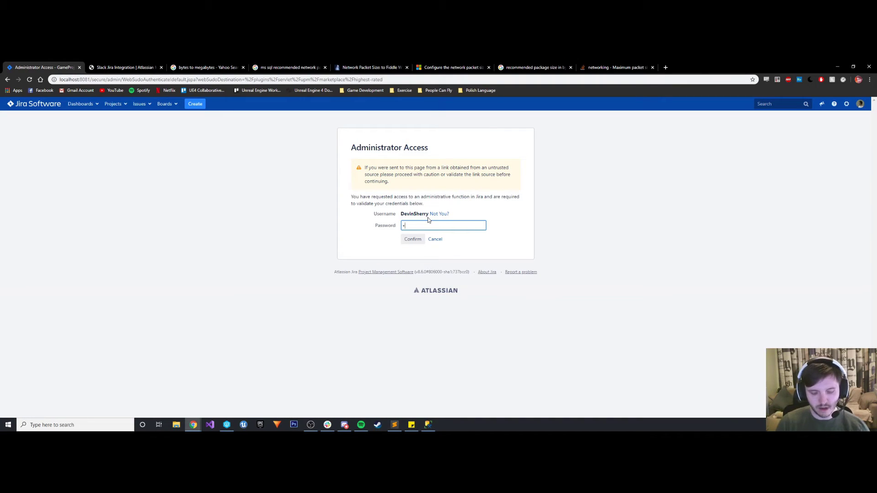
# Confirm administrator access, re-entering the admin password after the first attempt was rejected.
pyautogui.write('*************')
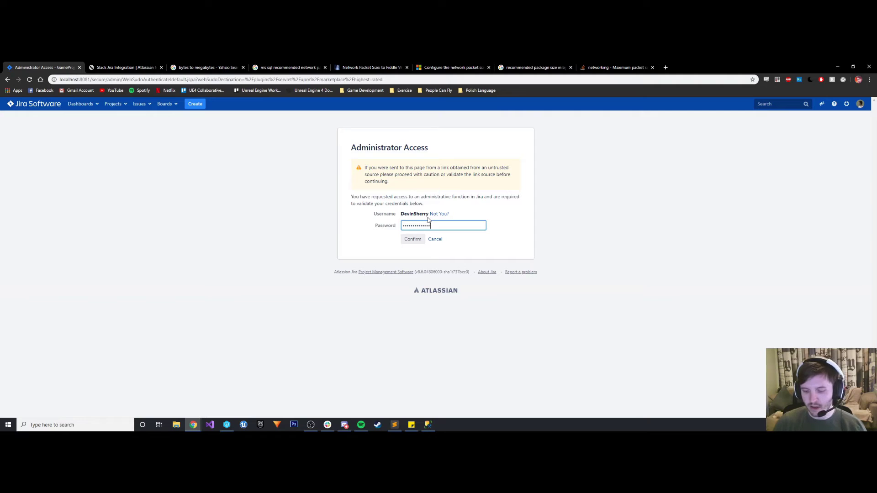
pyautogui.click(405, 241)
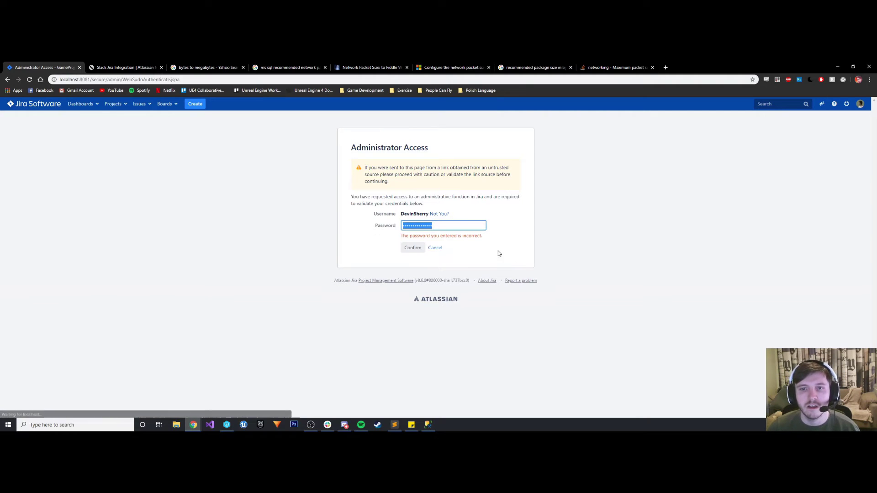
pyautogui.press('BackSpace')
pyautogui.hotkey('ctrl', 'z')
pyautogui.press('BackSpace')
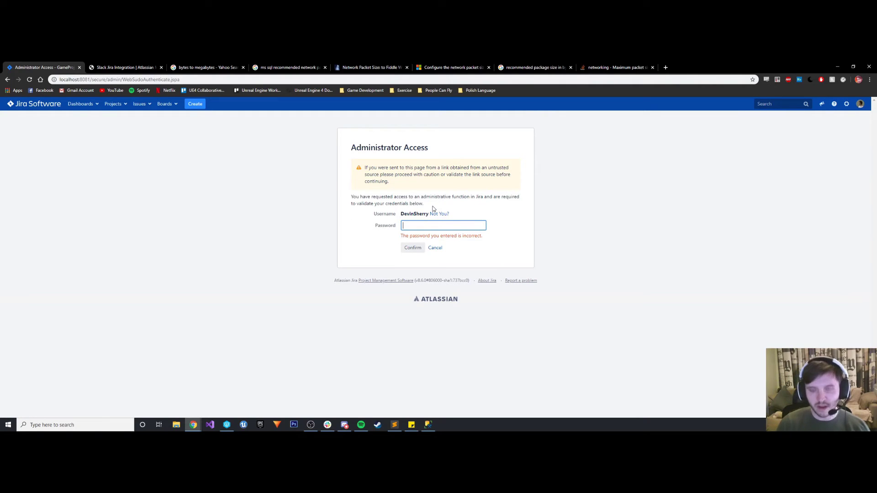
pyautogui.write('**************')
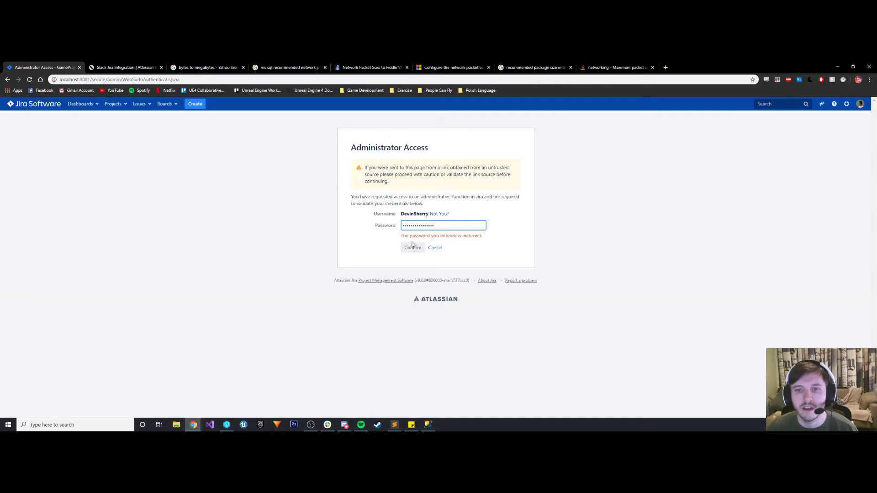
pyautogui.click(412, 248)
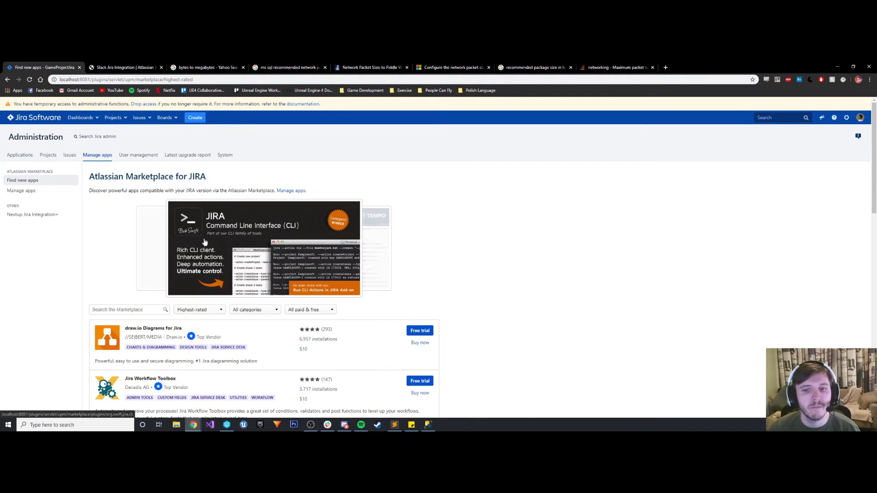
# Load more marketplace apps until Slack Integration+ for Jira appears, then open its Manage view.
pyautogui.scroll(-3, 199, 229)
pyautogui.scroll(-4, 204, 242)
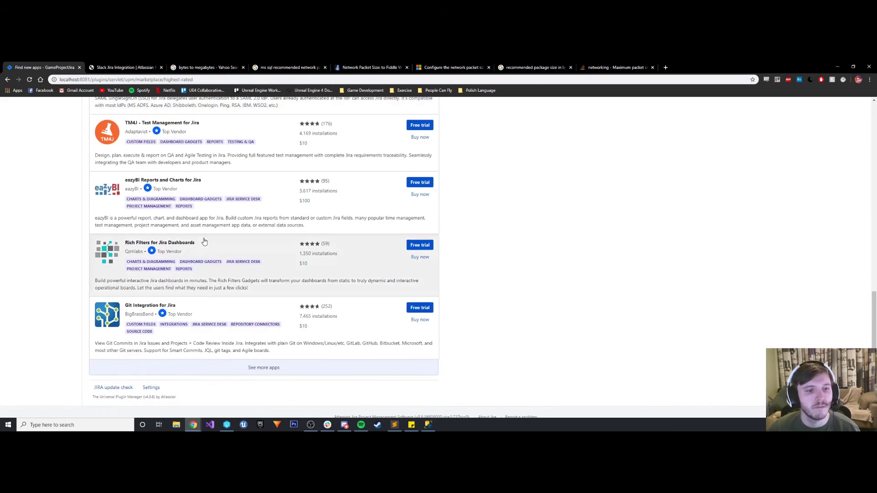
pyautogui.click(196, 366)
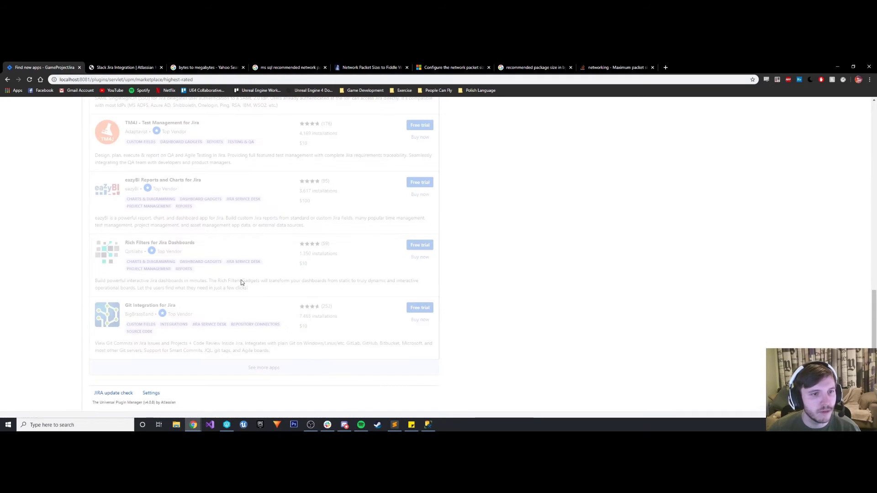
pyautogui.scroll(-5, 241, 282)
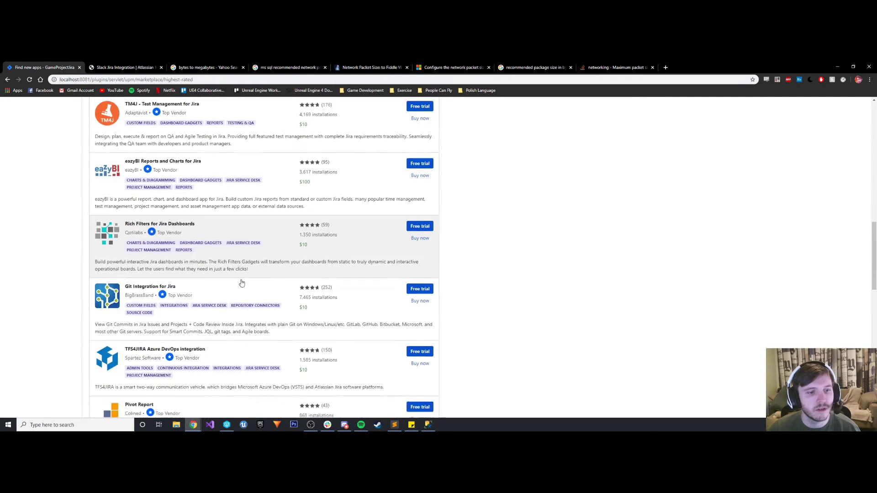
pyautogui.scroll(-1, 241, 283)
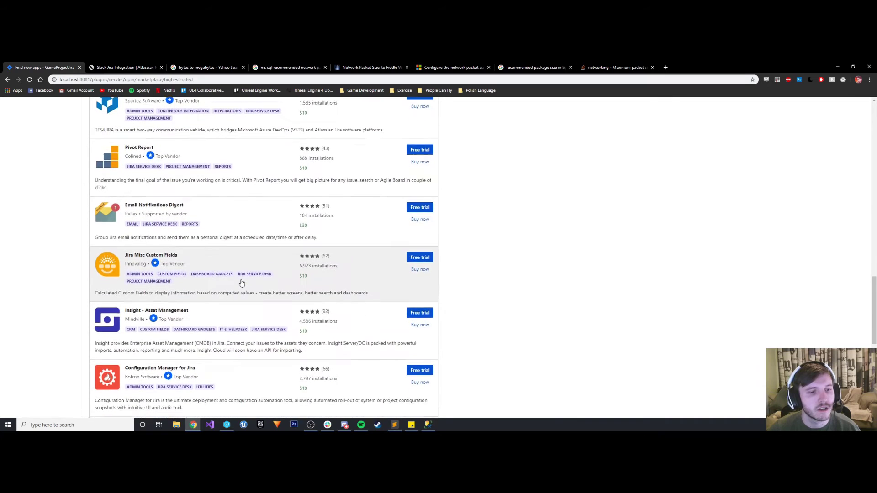
pyautogui.scroll(-3, 237, 283)
pyautogui.scroll(-4, 237, 282)
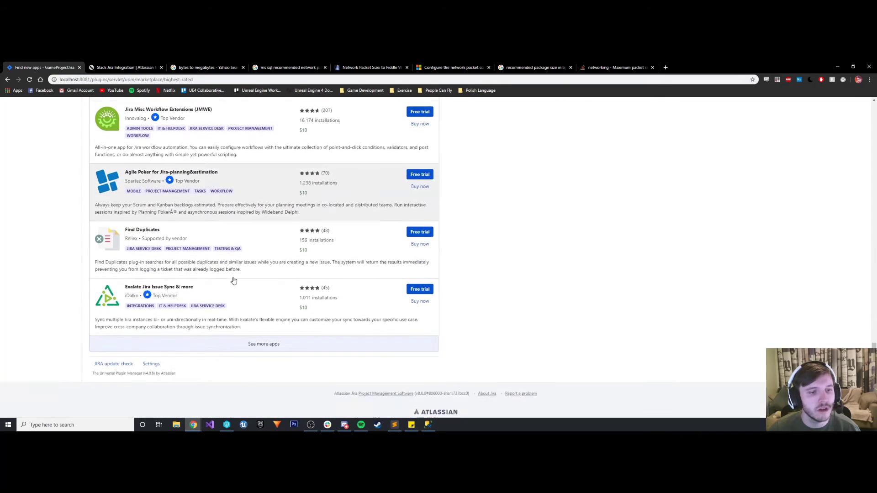
pyautogui.click(233, 340)
pyautogui.scroll(-4, 219, 297)
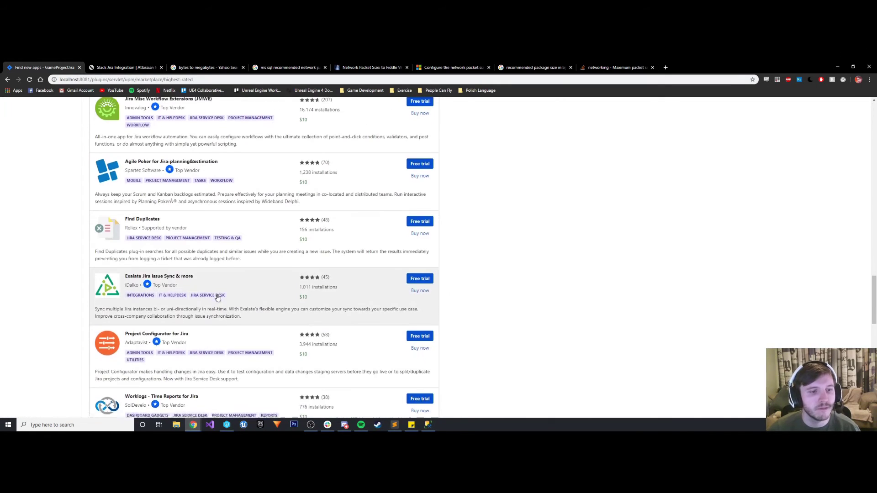
pyautogui.scroll(-7, 217, 294)
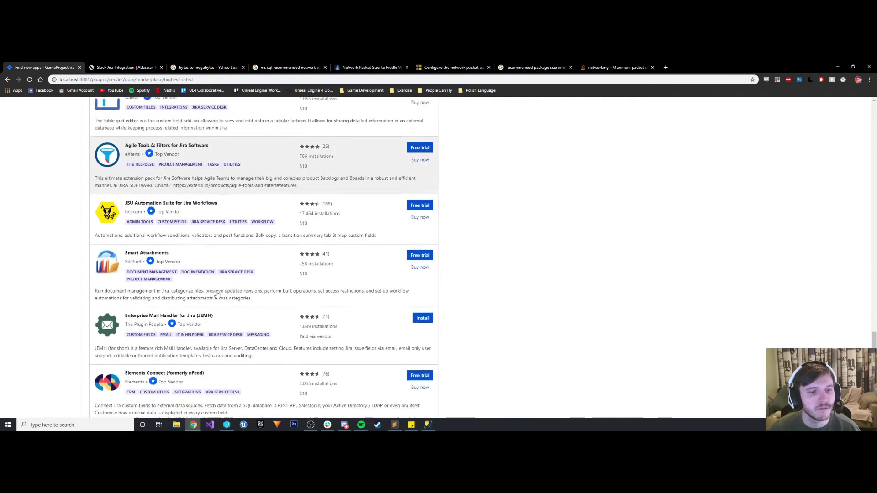
pyautogui.scroll(-3, 217, 294)
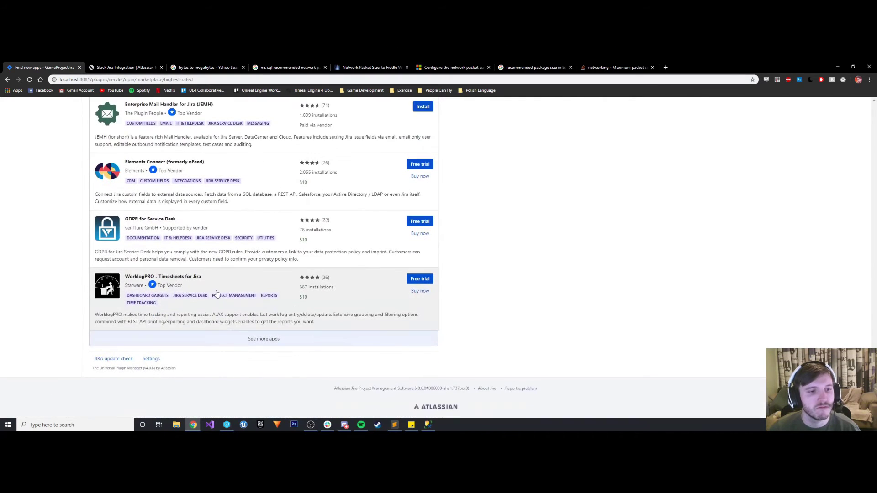
pyautogui.click(256, 339)
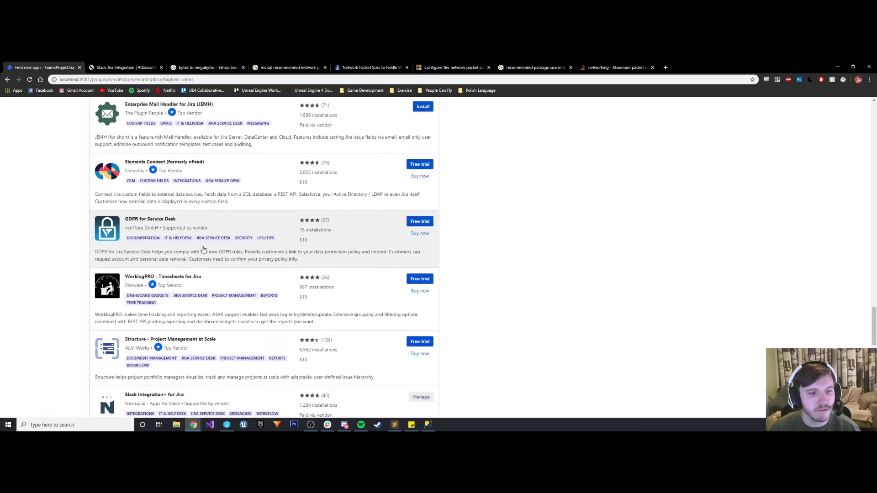
pyautogui.scroll(-4, 203, 251)
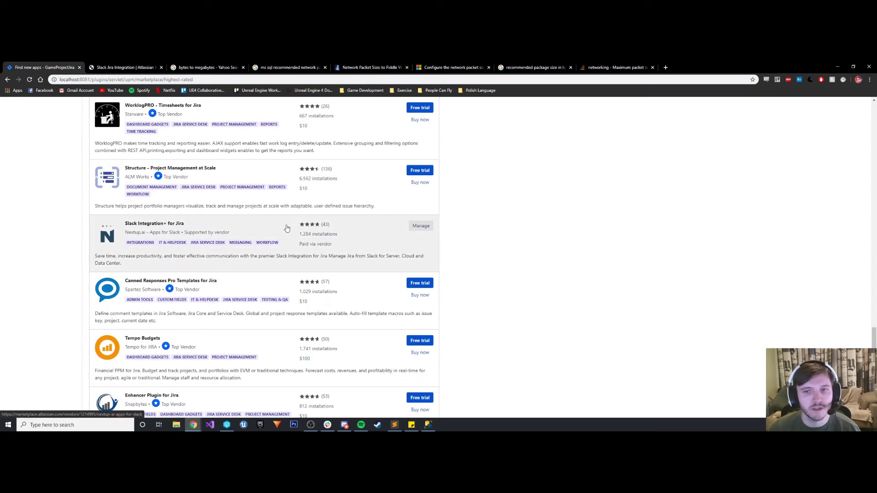
pyautogui.click(421, 227)
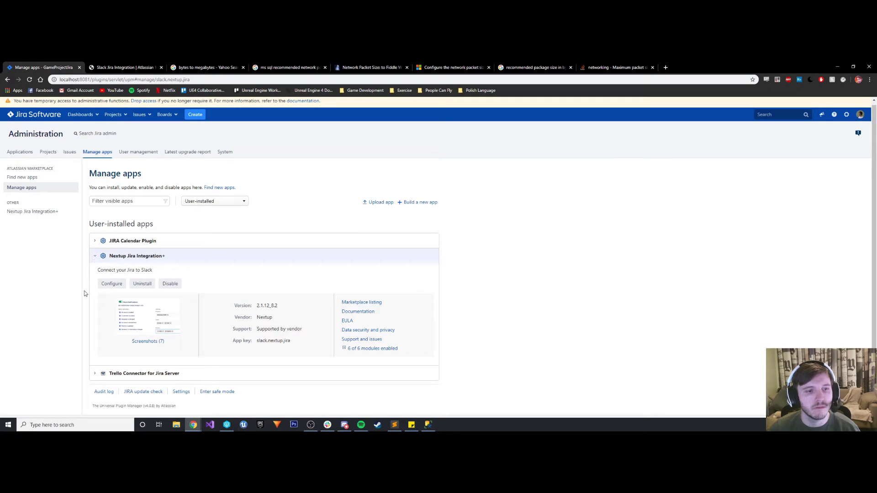
# Open the Nextup Jira Integration+ configuration and start Add to Slack for the Packt workspace.
pyautogui.click(114, 284)
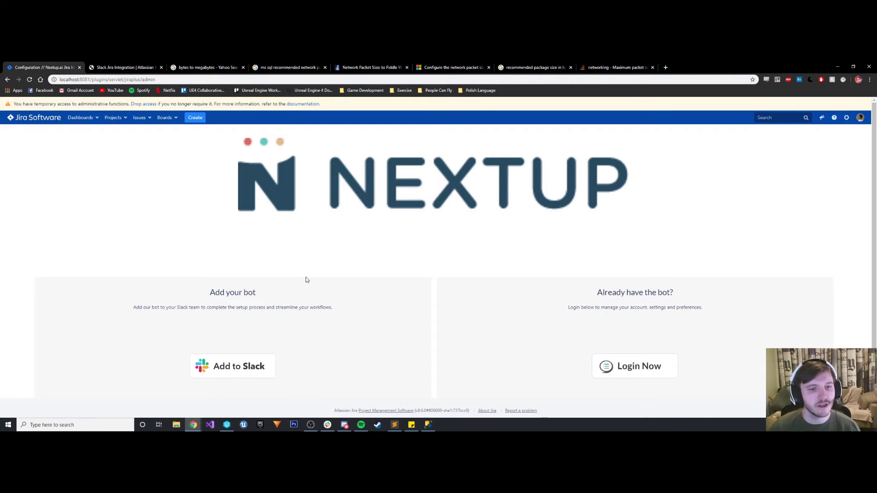
pyautogui.scroll(-1, 303, 280)
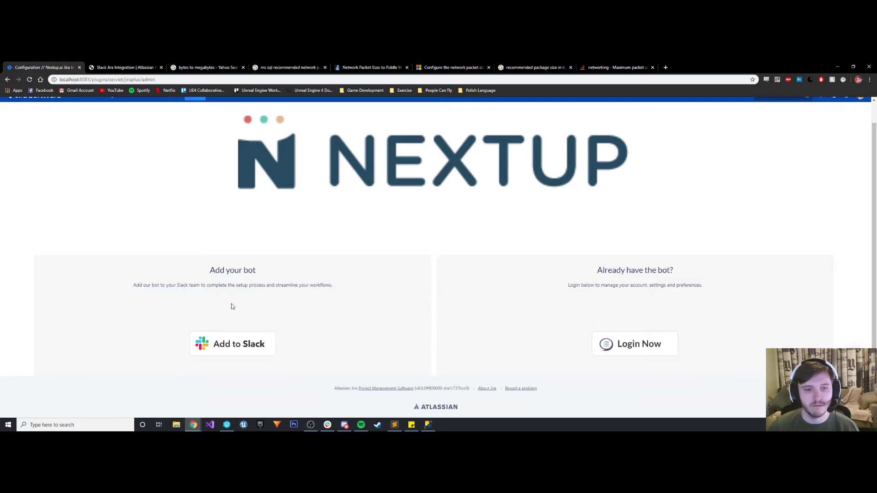
pyautogui.click(231, 344)
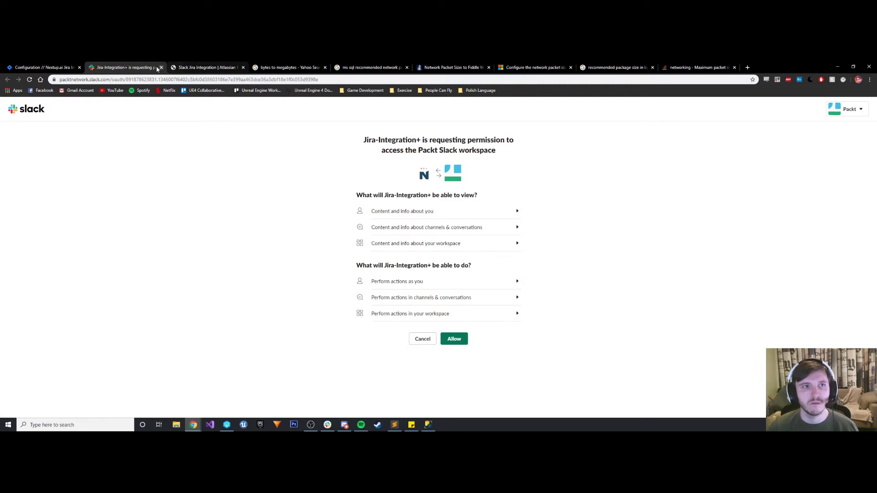
# Cancel the Packt Slack permission request and bring the Slack desktop window onto this screen.
pyautogui.click(416, 339)
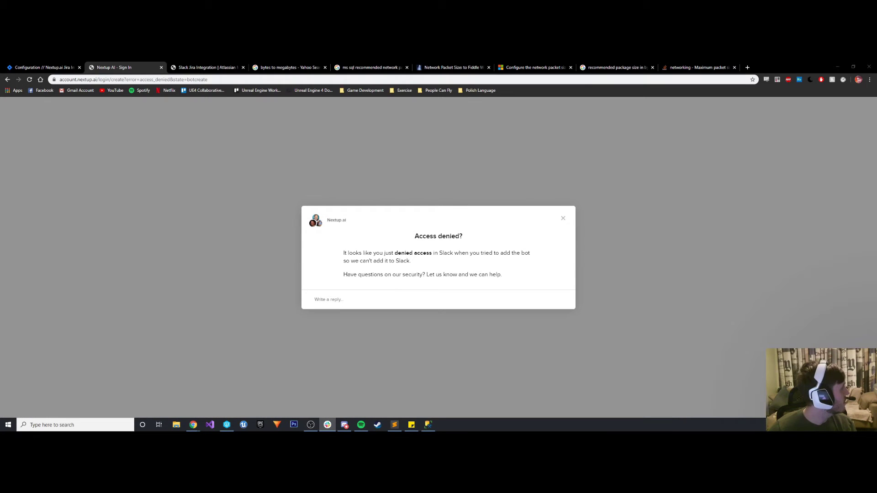
pyautogui.moveTo(383, 430); pyautogui.dragTo(395, 63)
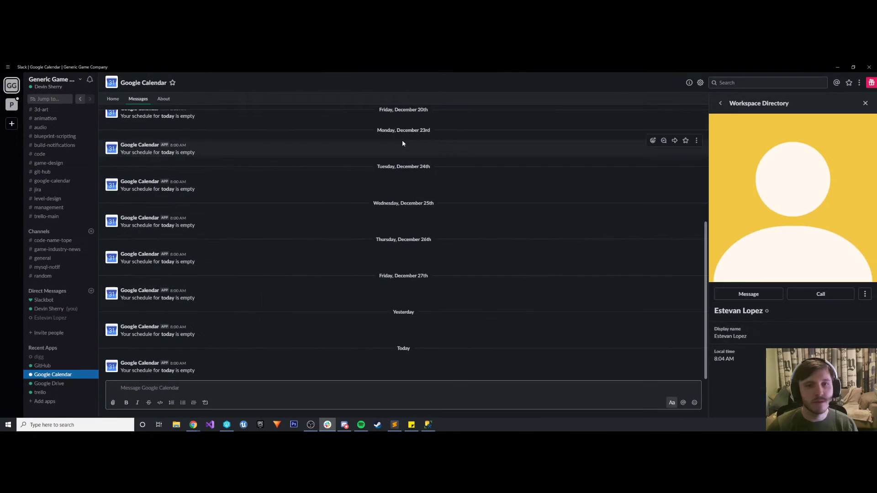
# Search Slack's Apps for 'jira' and open the Jira-Integration+ App Directory listing.
pyautogui.scroll(2, 75, 197)
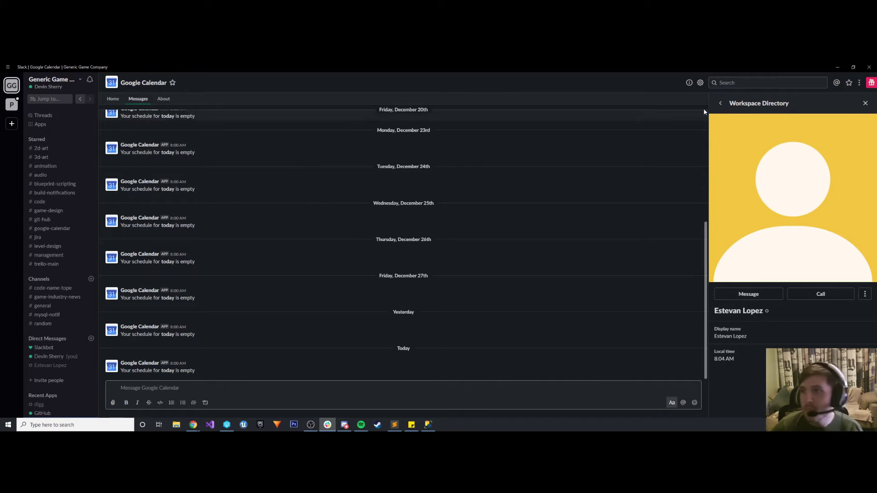
pyautogui.click(858, 83)
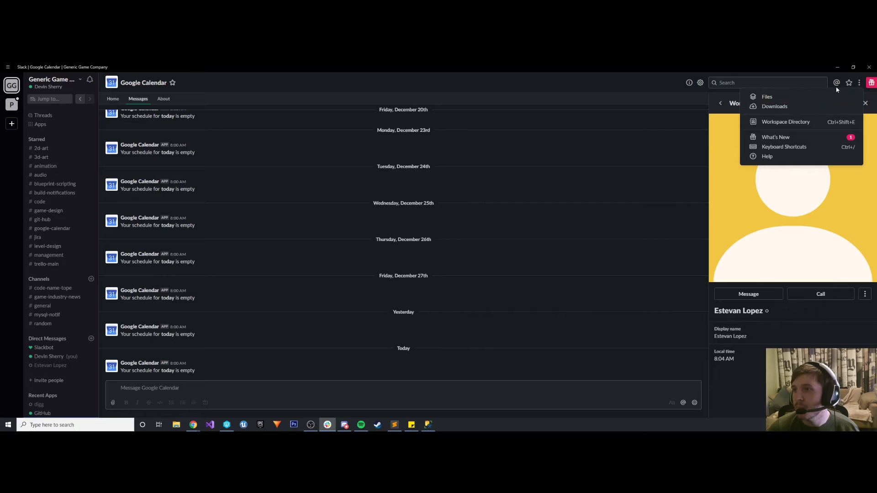
pyautogui.click(860, 82)
pyautogui.click(700, 82)
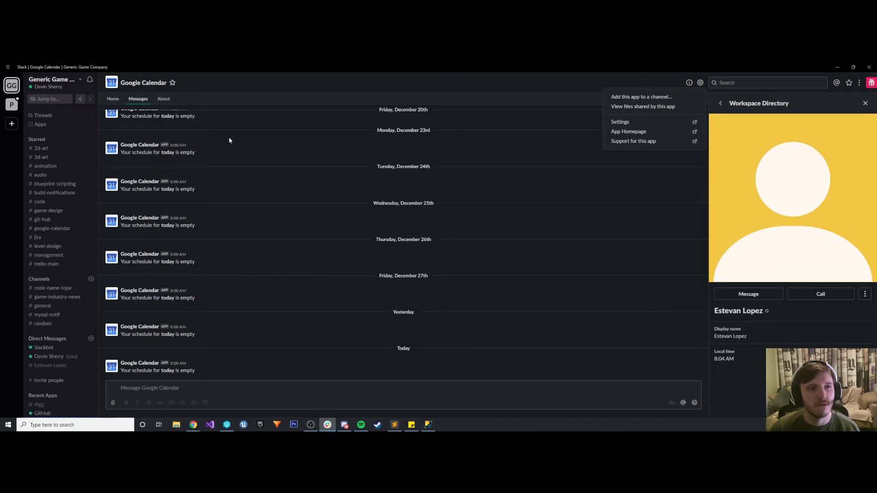
pyautogui.click(45, 125)
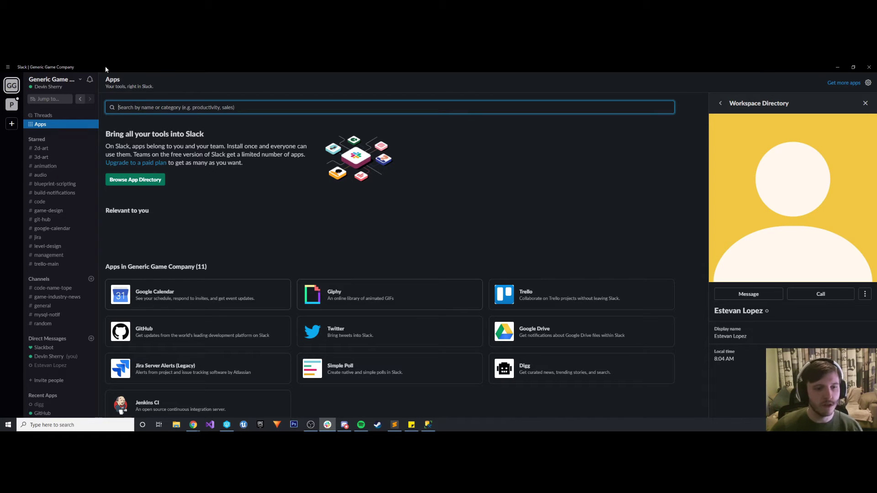
pyautogui.write('jira')
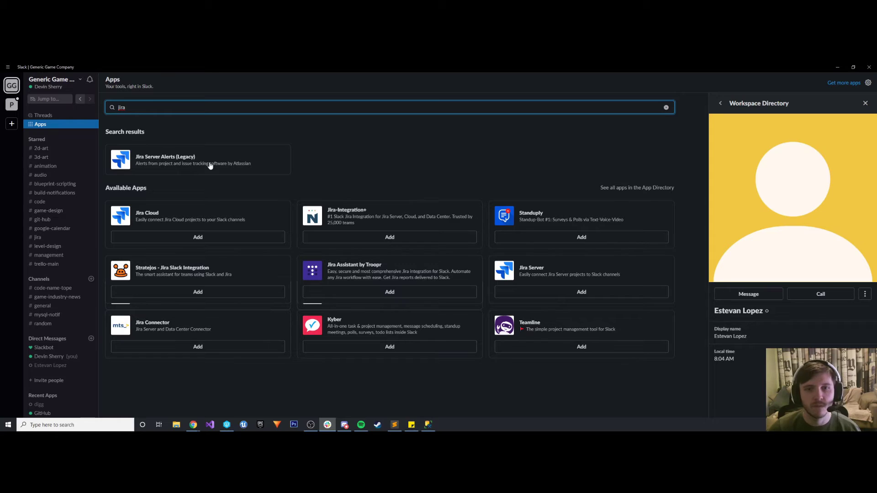
pyautogui.click(361, 238)
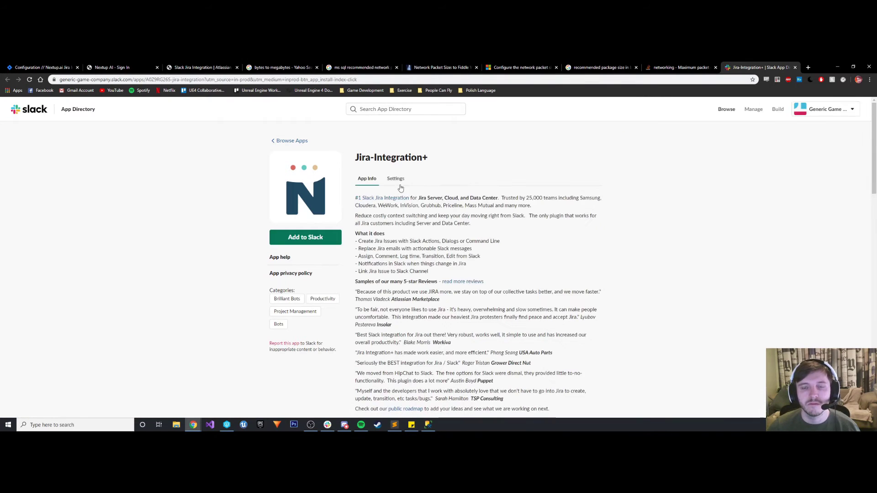
# Add Jira-Integration+ to the Generic Game Company workspace and allow its permission request.
pyautogui.scroll(-1, 407, 219)
pyautogui.scroll(-12, 415, 228)
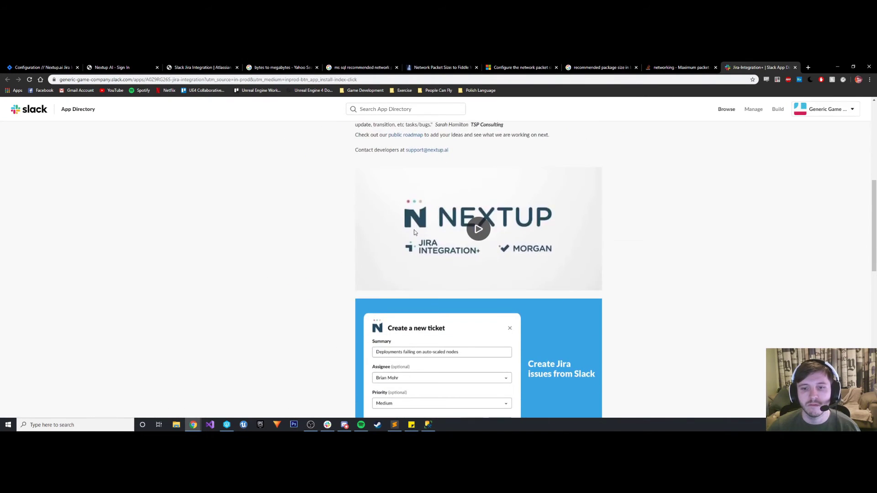
pyautogui.scroll(-4, 415, 227)
pyautogui.scroll(20, 420, 228)
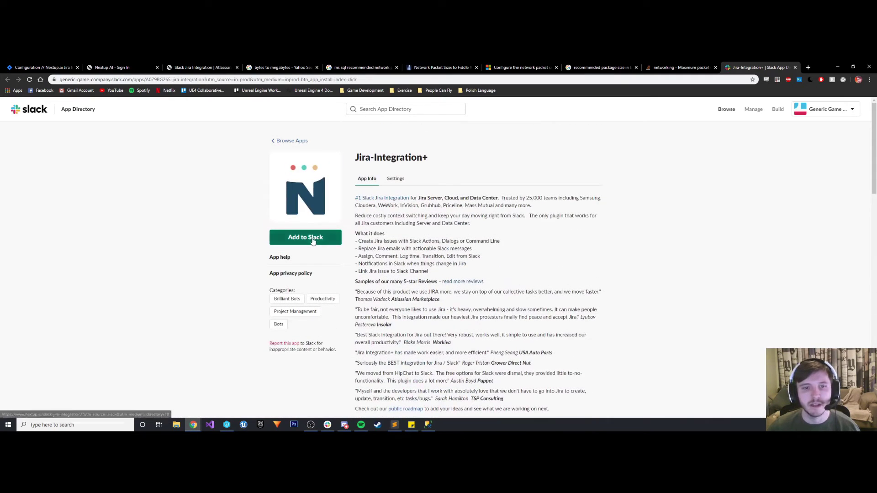
pyautogui.click(314, 238)
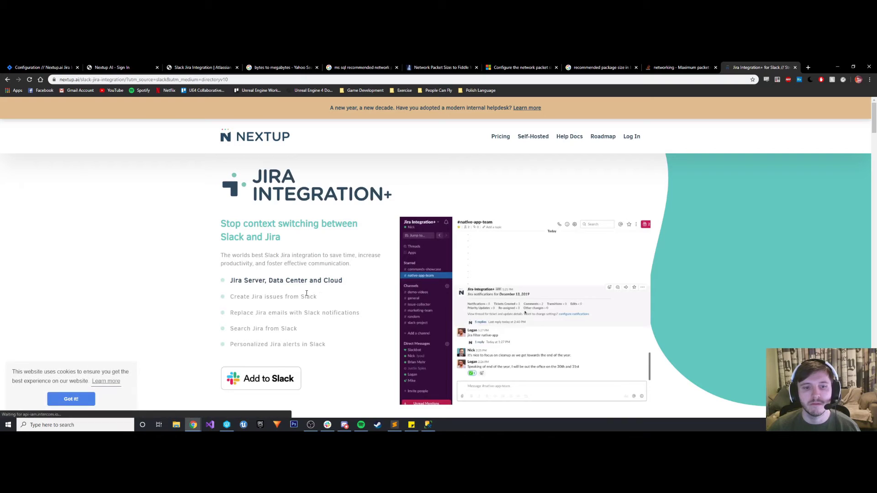
pyautogui.scroll(-2, 302, 293)
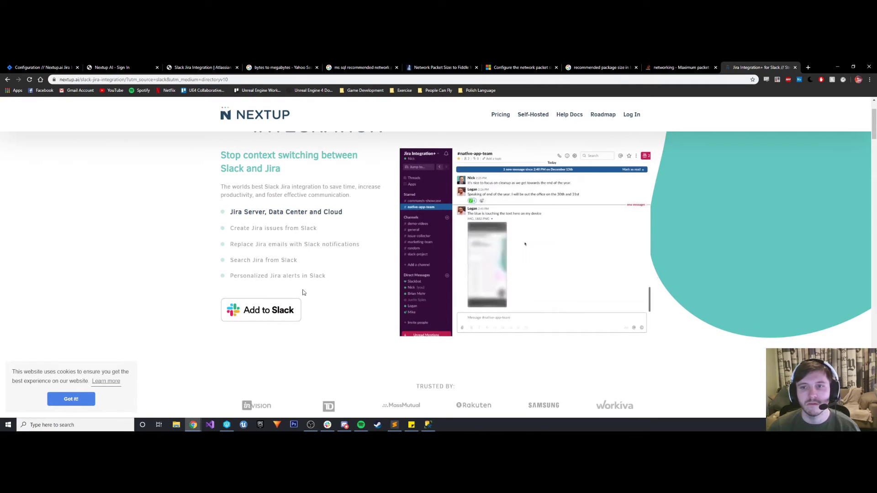
pyautogui.click(266, 312)
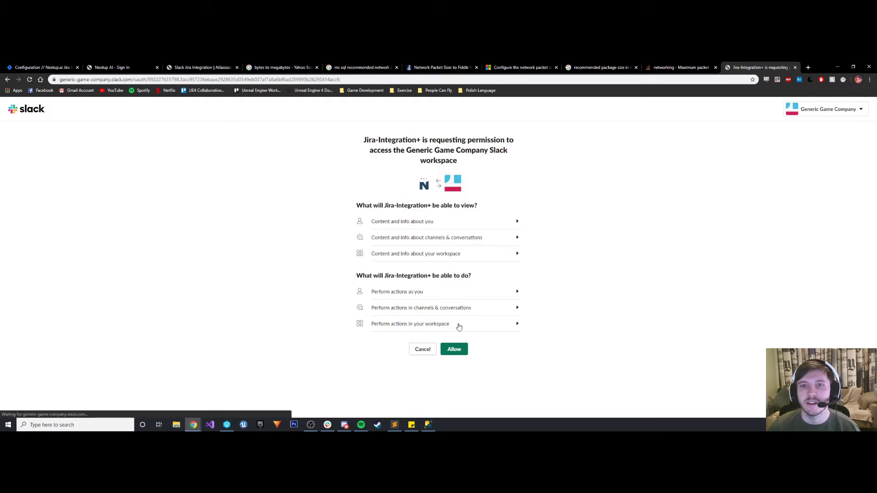
pyautogui.click(454, 349)
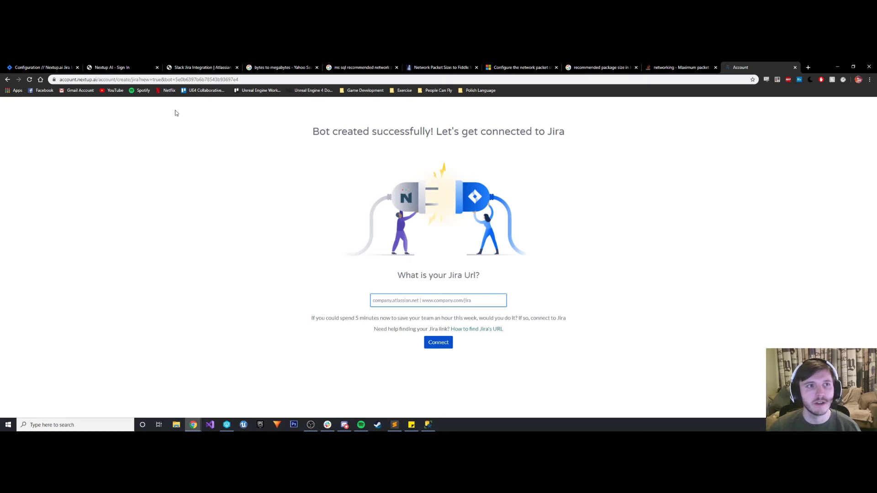
pyautogui.click(47, 64)
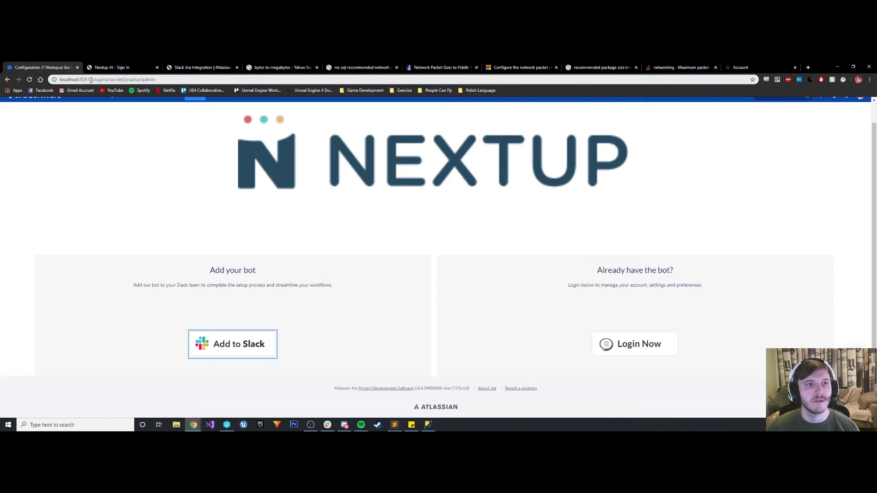
pyautogui.moveTo(91, 80); pyautogui.dragTo(63, 81)
pyautogui.hotkey('ctrl', 'c')
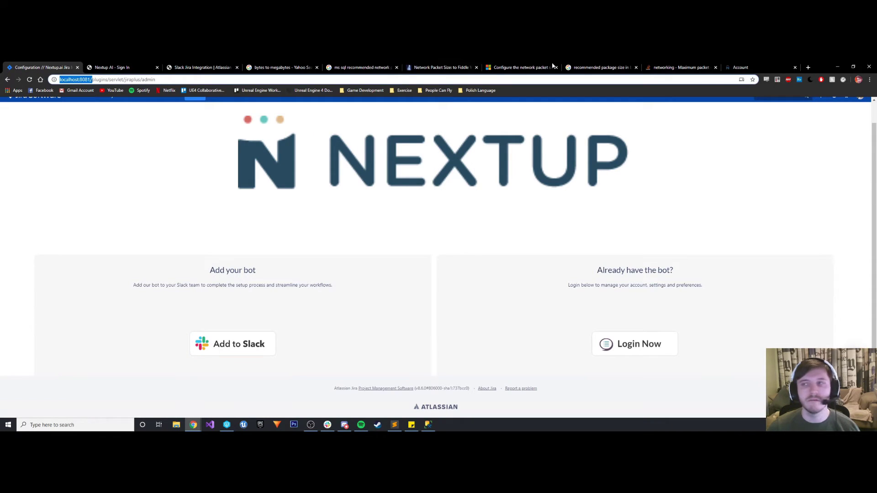
pyautogui.click(745, 65)
pyautogui.click(491, 303)
pyautogui.hotkey('ctrl', 'v')
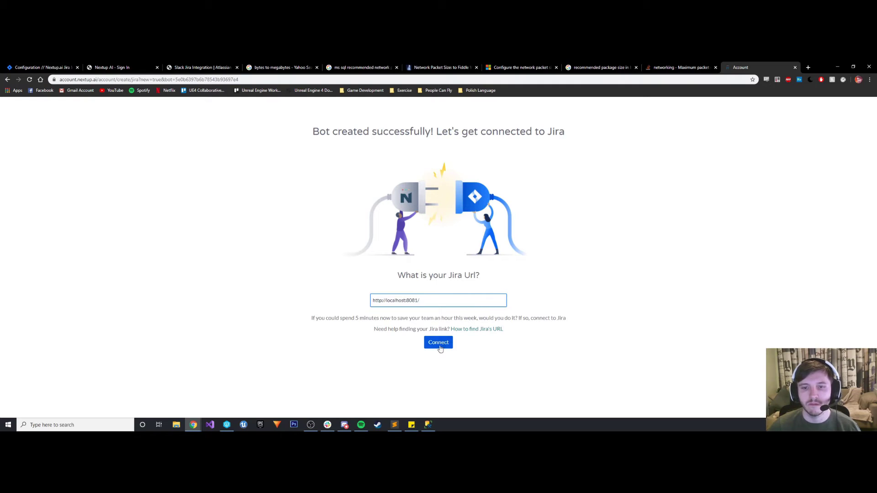
pyautogui.click(439, 343)
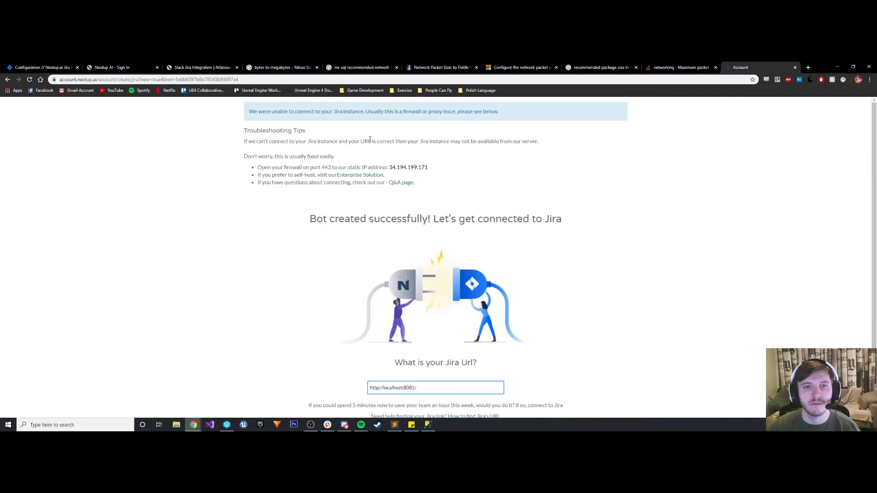
# Replace the Jira URL with 89.78.88.75:8081 and retry connecting.
pyautogui.scroll(-1, 370, 138)
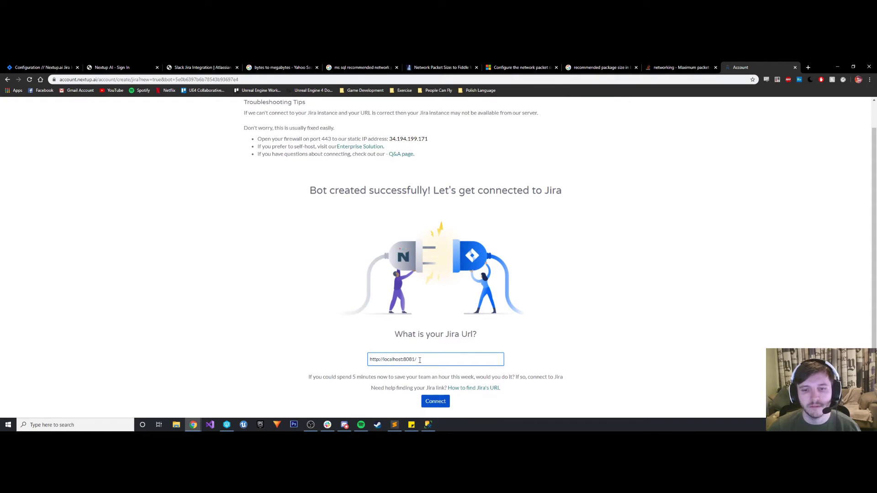
pyautogui.hotkey('ctrl', 'a')
pyautogui.press('BackSpace')
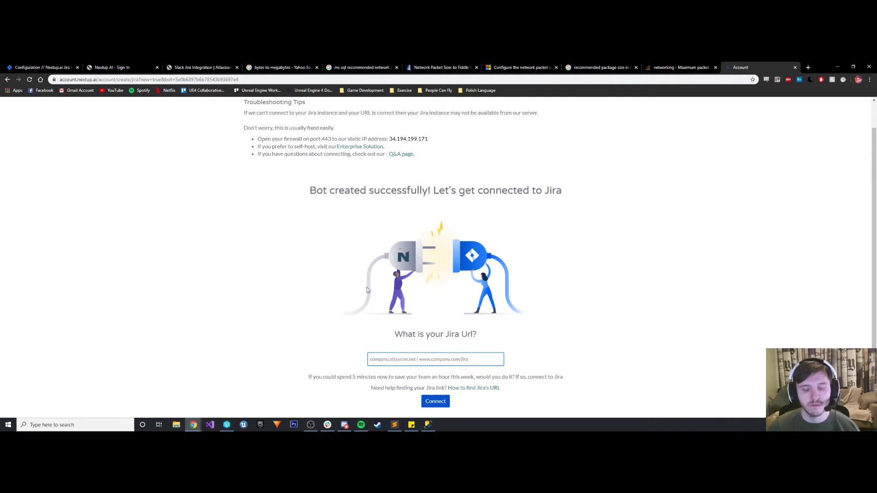
pyautogui.click(808, 67)
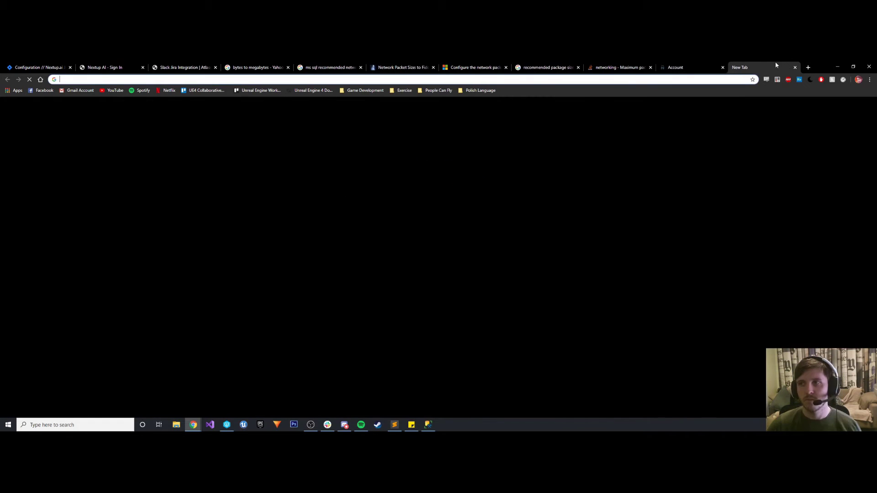
pyautogui.moveTo(776, 65); pyautogui.dragTo(183, 109)
pyautogui.hotkey('ctrl', 'w')
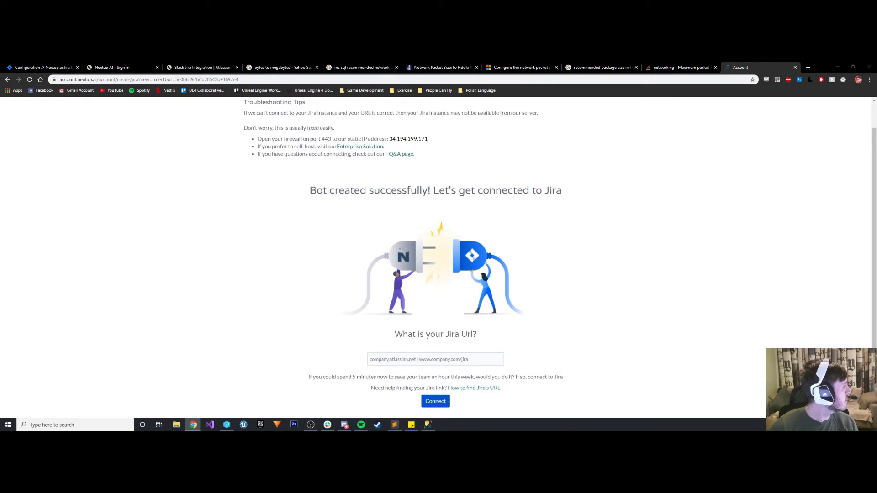
pyautogui.click(66, 65)
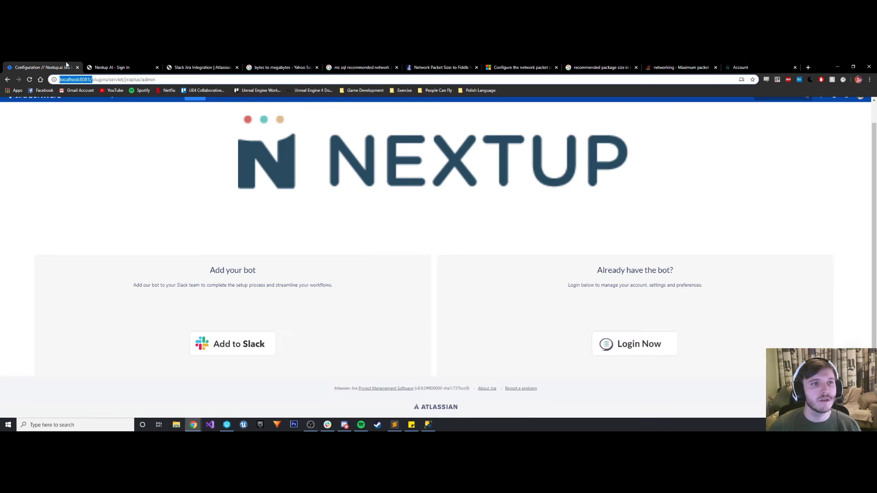
pyautogui.click(745, 64)
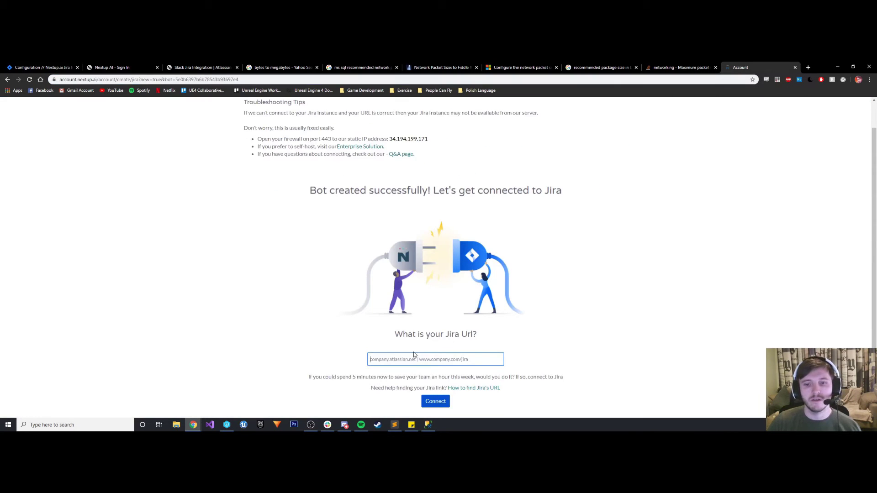
pyautogui.write('89.78.88.75')
pyautogui.write(':8081')
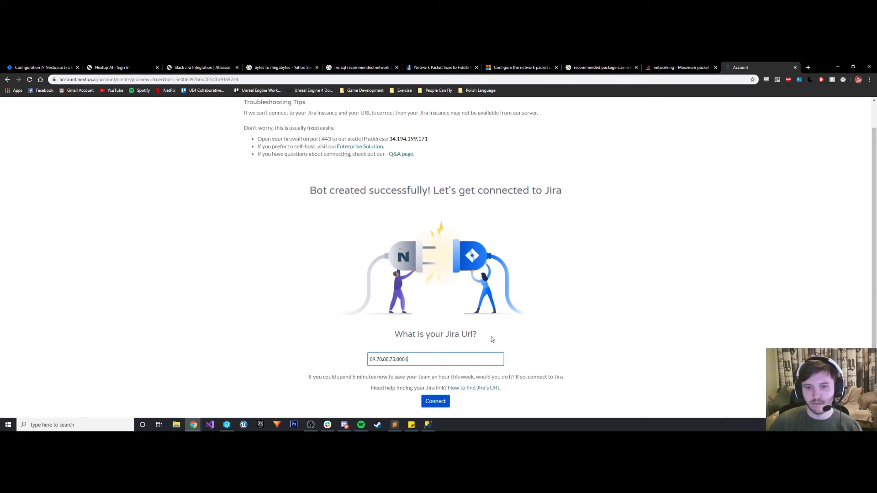
pyautogui.click(438, 401)
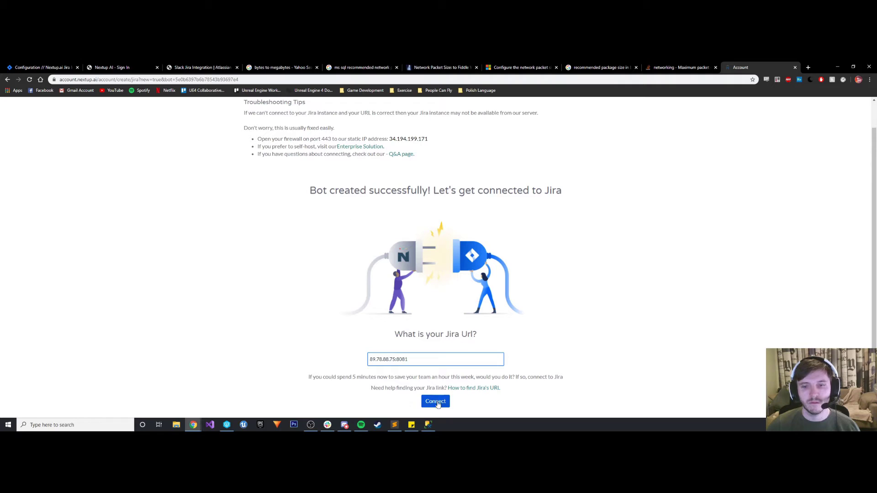
pyautogui.click(437, 402)
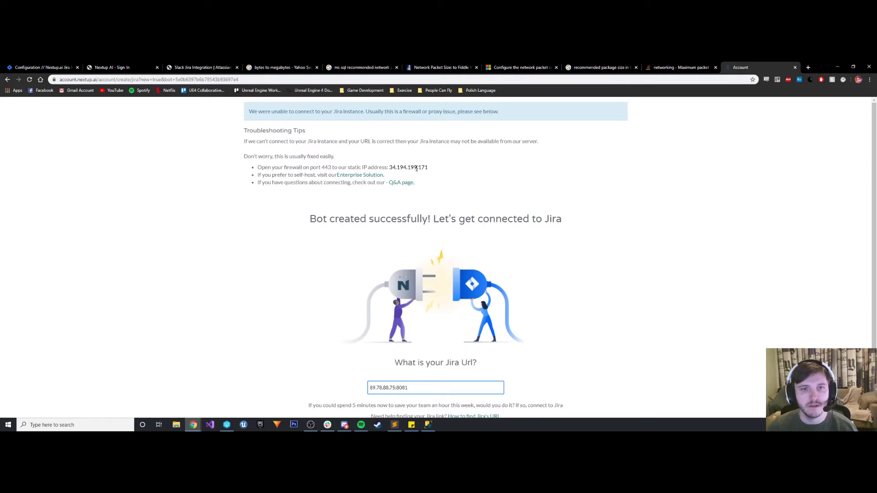
# Open Windows Defender Firewall with Advanced Security through Windows search.
pyautogui.click(70, 424)
pyautogui.write('advn')
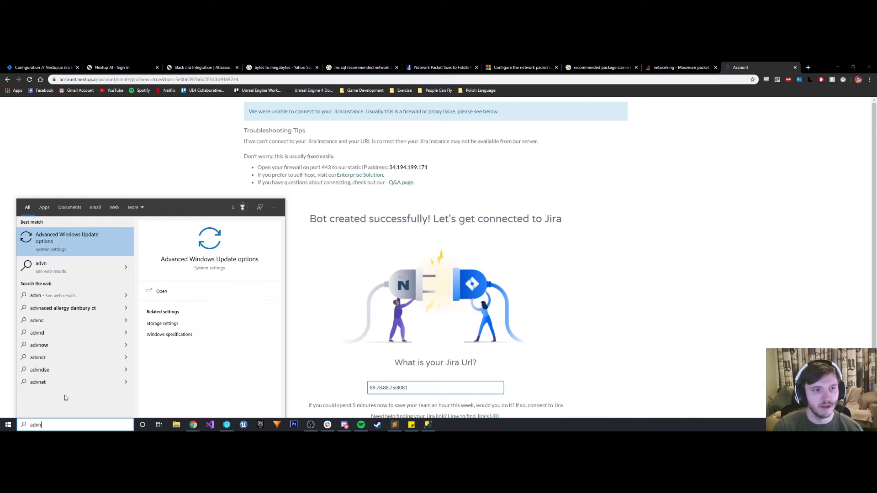
pyautogui.press('BackSpace')
pyautogui.write('ance f')
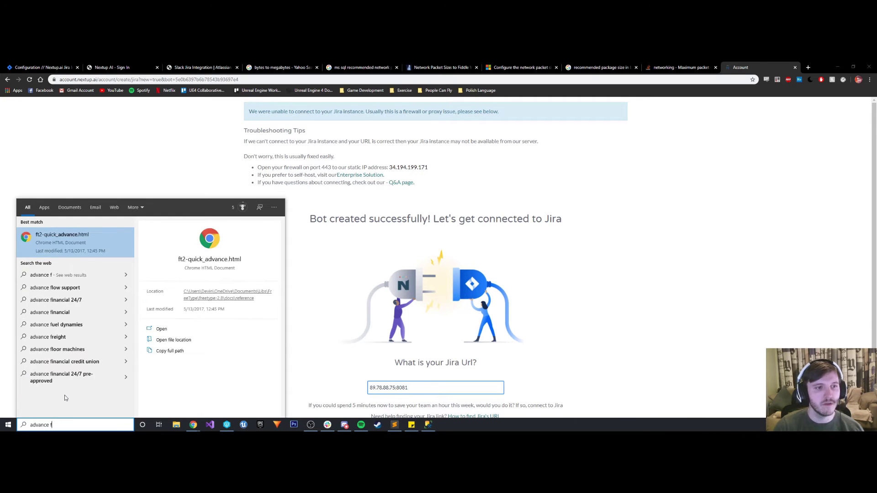
pyautogui.press('BackSpace')
pyautogui.press('BackSpace')
pyautogui.click(54, 235)
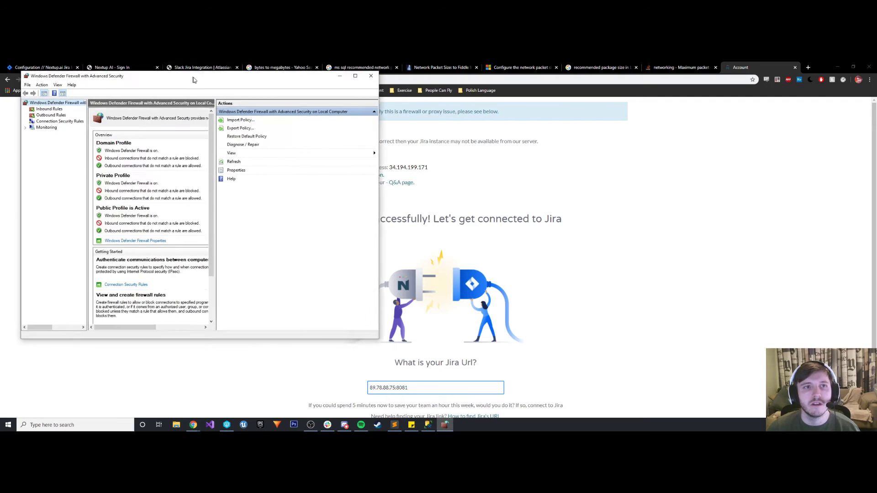
pyautogui.moveTo(192, 81); pyautogui.dragTo(624, 116)
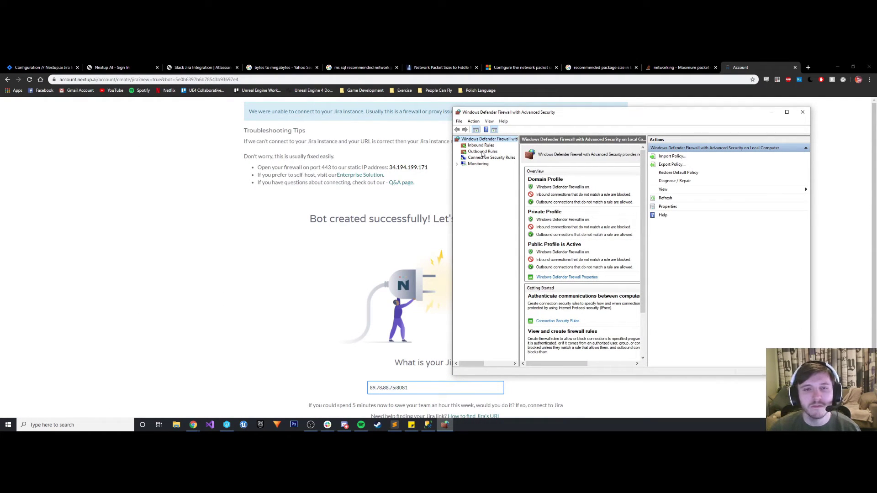
# Create inbound rule 'Slack/Jira Integration' allowing TCP port 443 for all profiles.
pyautogui.click(481, 145)
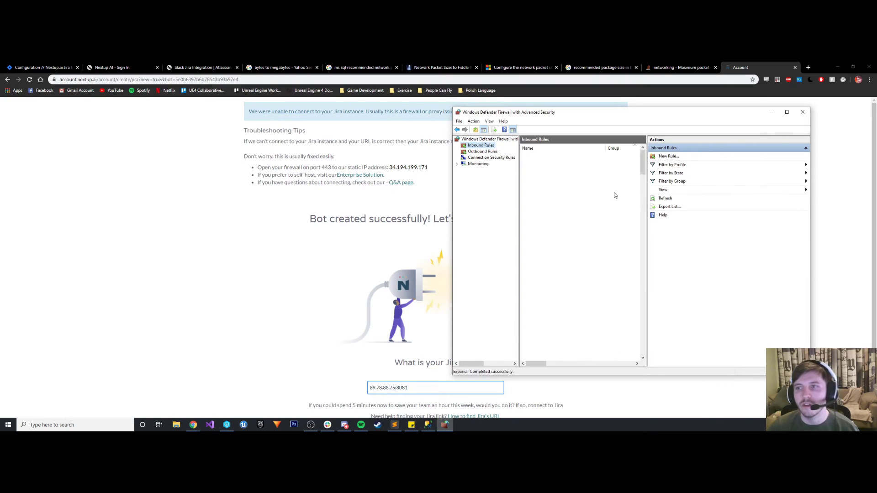
pyautogui.click(683, 157)
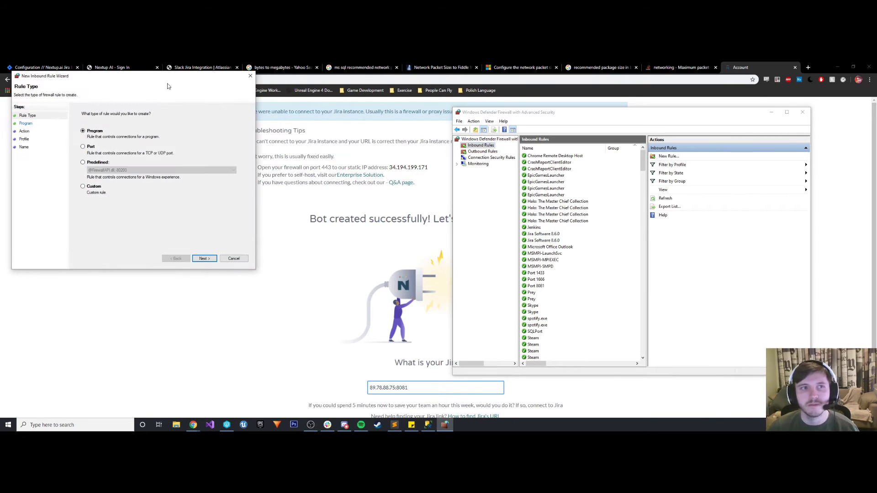
pyautogui.moveTo(104, 81); pyautogui.dragTo(569, 116)
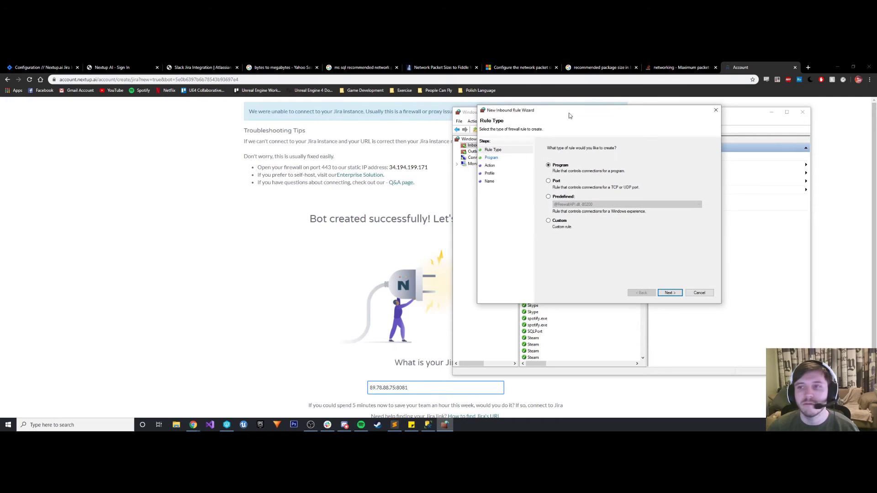
pyautogui.click(557, 183)
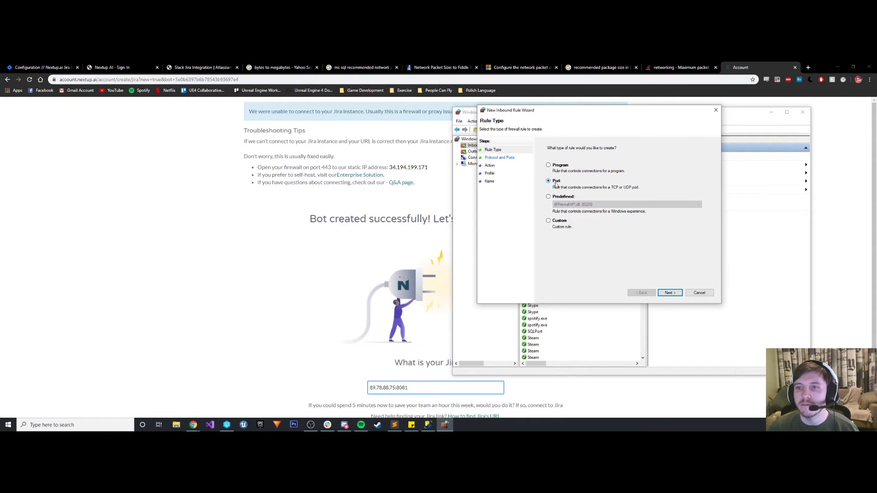
pyautogui.click(670, 293)
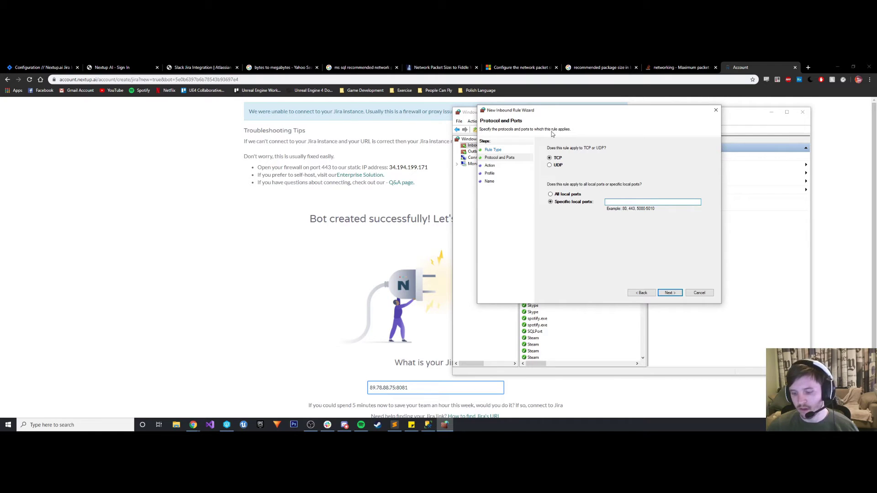
pyautogui.click(663, 292)
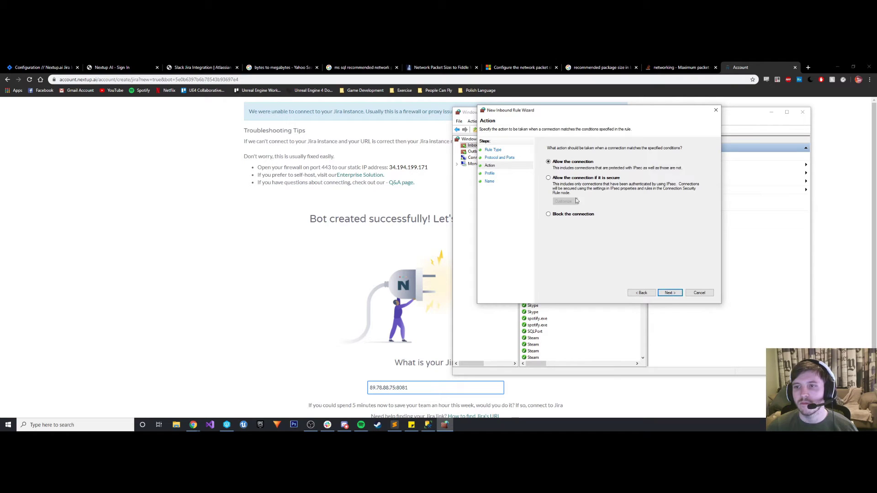
pyautogui.click(670, 293)
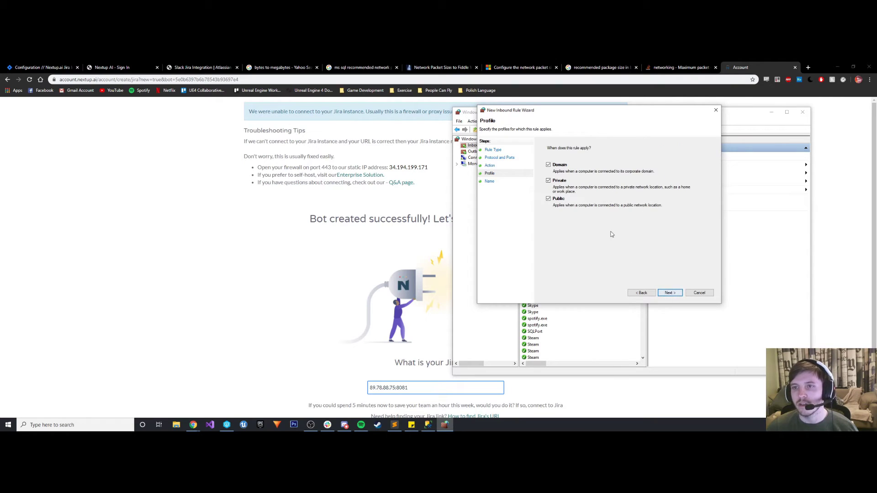
pyautogui.click(670, 293)
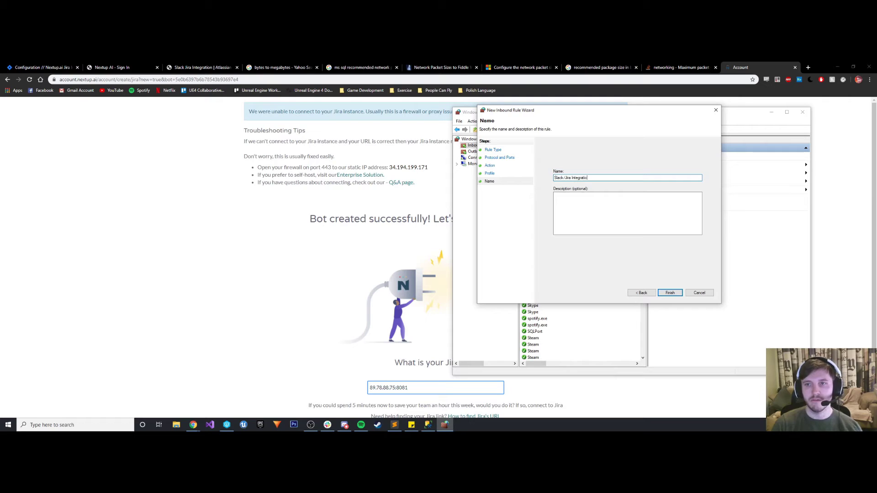
pyautogui.write('Slack/Jira Integration')
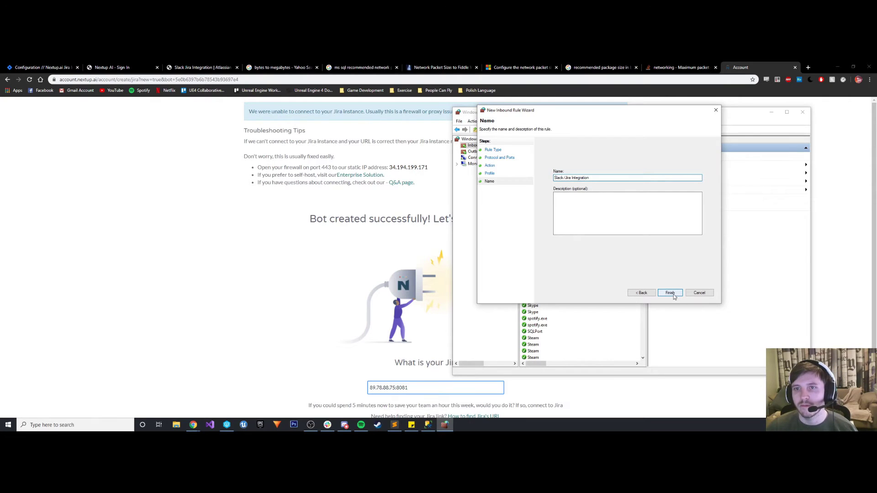
pyautogui.click(670, 293)
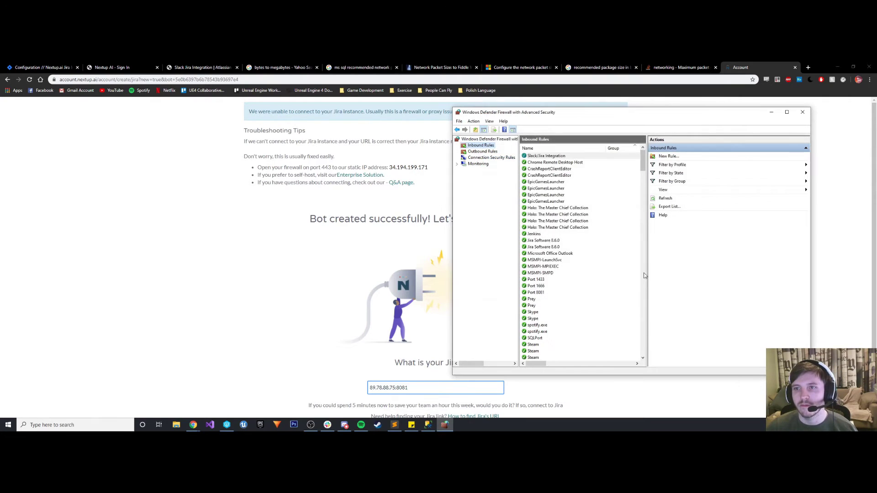
# Create outbound rule 'Slack/Jira Integration' allowing TCP to remote port 443.
pyautogui.click(483, 152)
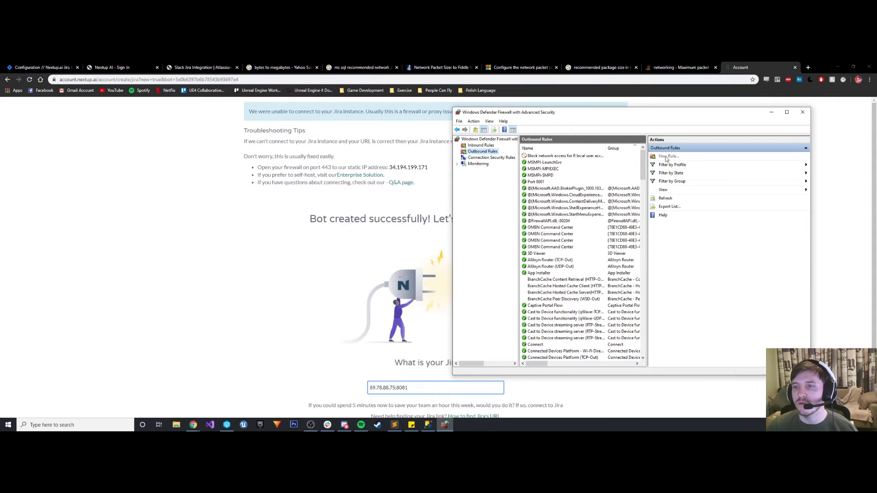
pyautogui.click(668, 156)
pyautogui.moveTo(116, 91); pyautogui.dragTo(614, 107)
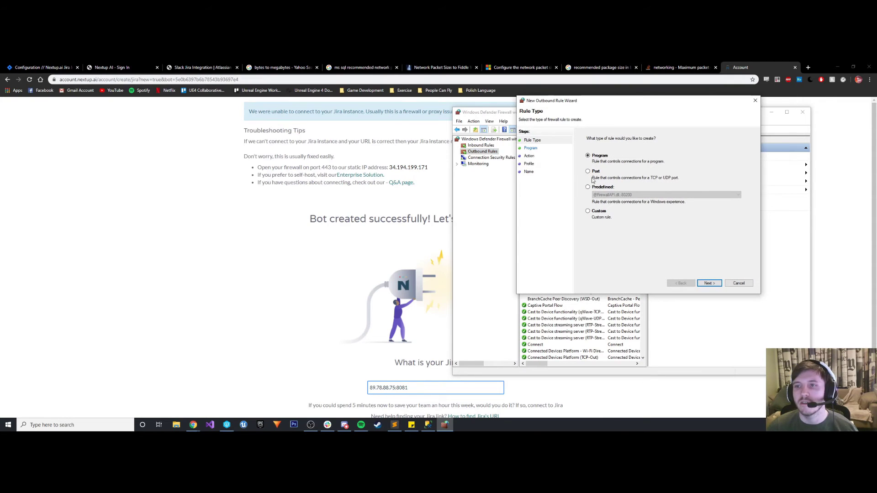
pyautogui.click(588, 171)
pyautogui.click(708, 284)
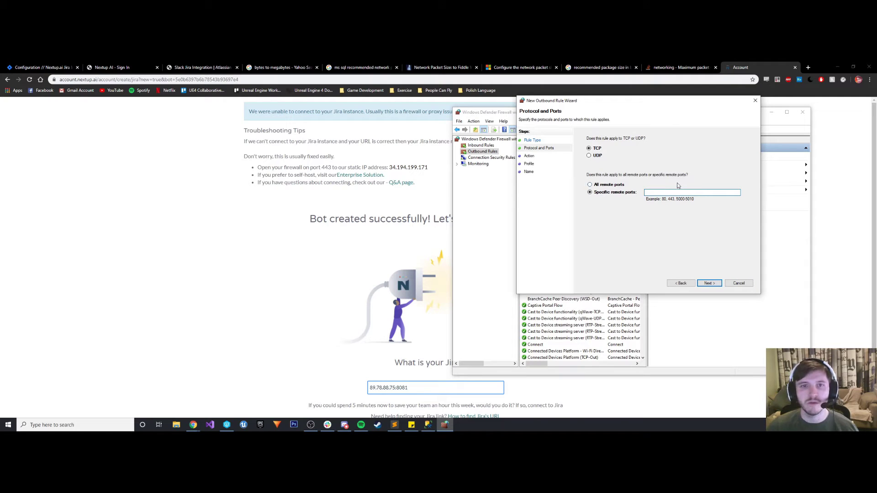
pyautogui.write('443')
pyautogui.click(709, 284)
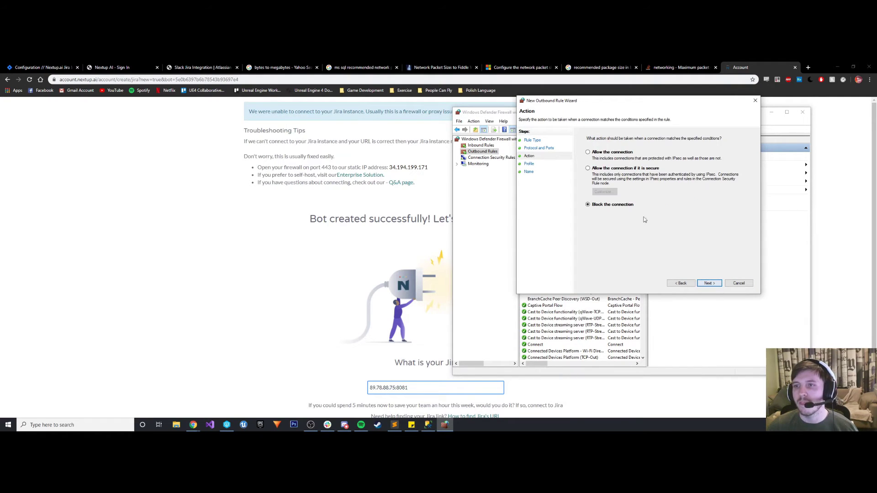
pyautogui.click(588, 152)
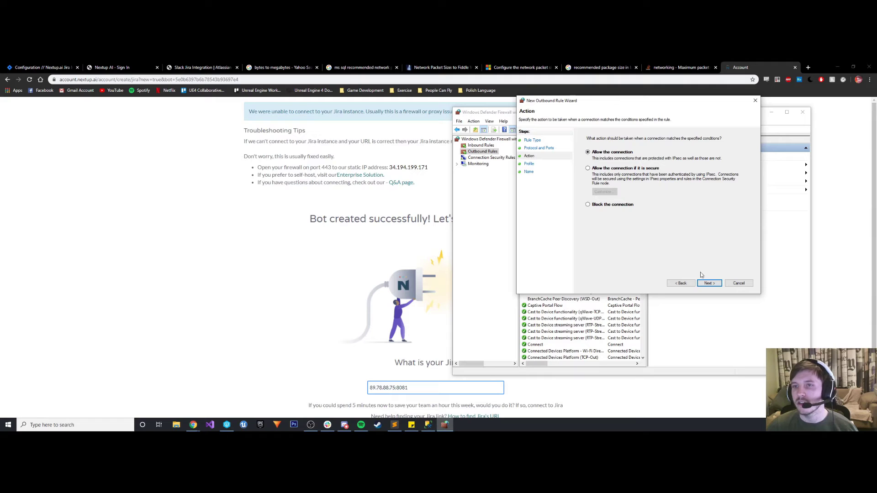
pyautogui.click(709, 283)
pyautogui.click(709, 283)
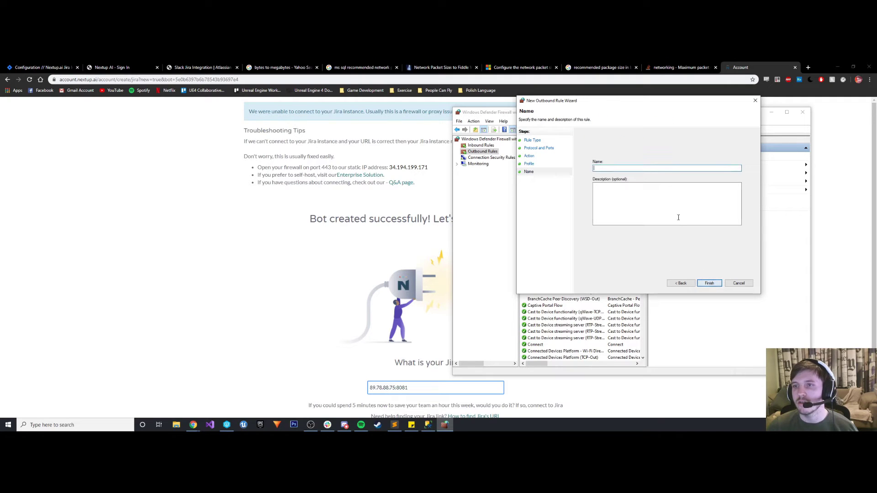
pyautogui.write('Slack/Jir')
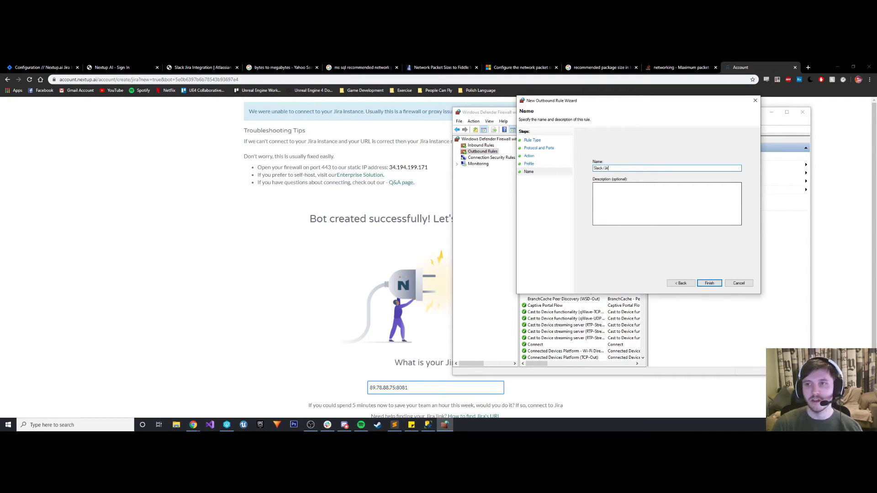
pyautogui.write('a Integration')
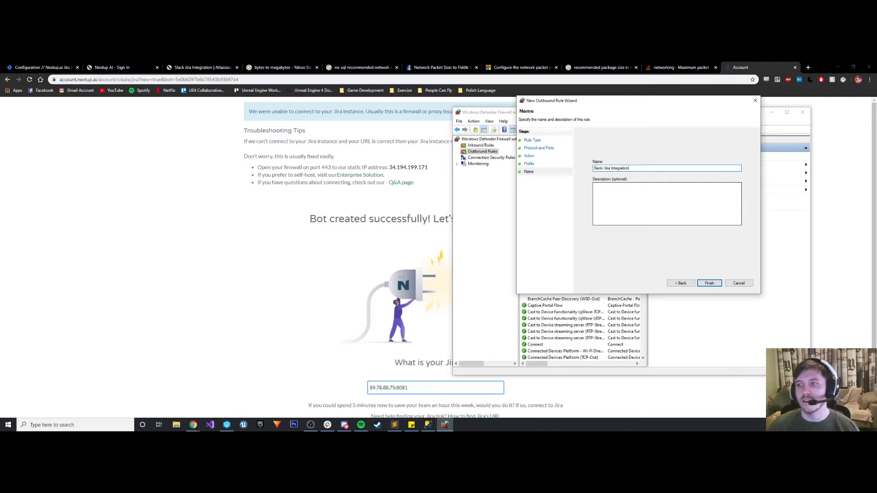
pyautogui.click(708, 283)
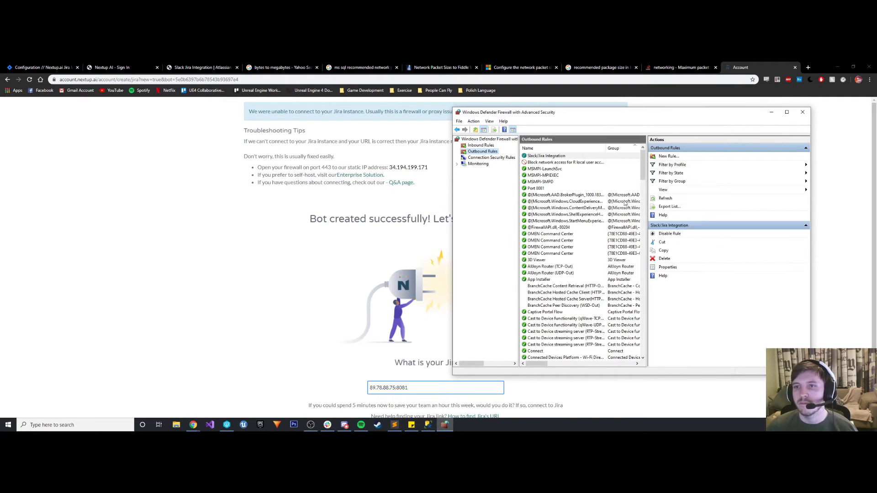
# Review the inbound Slack/Jira Integration rule's advanced properties, then minimize the firewall.
pyautogui.click(476, 146)
pyautogui.click(543, 318)
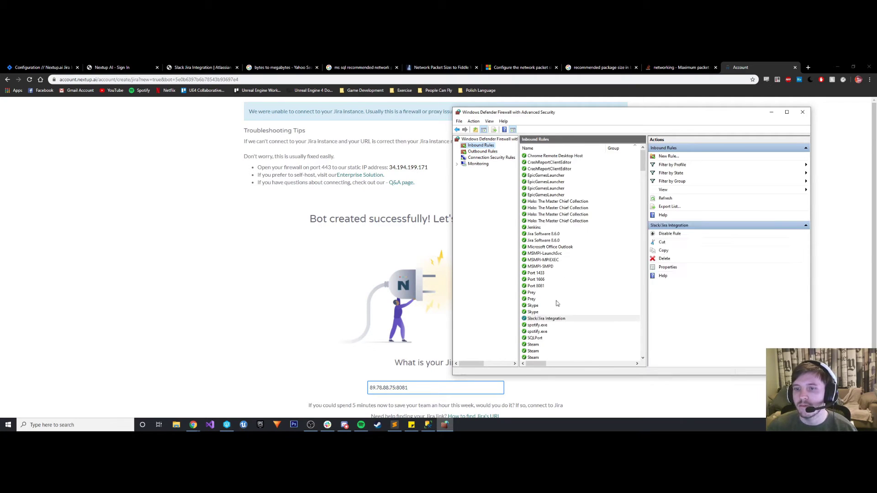
pyautogui.click(541, 319)
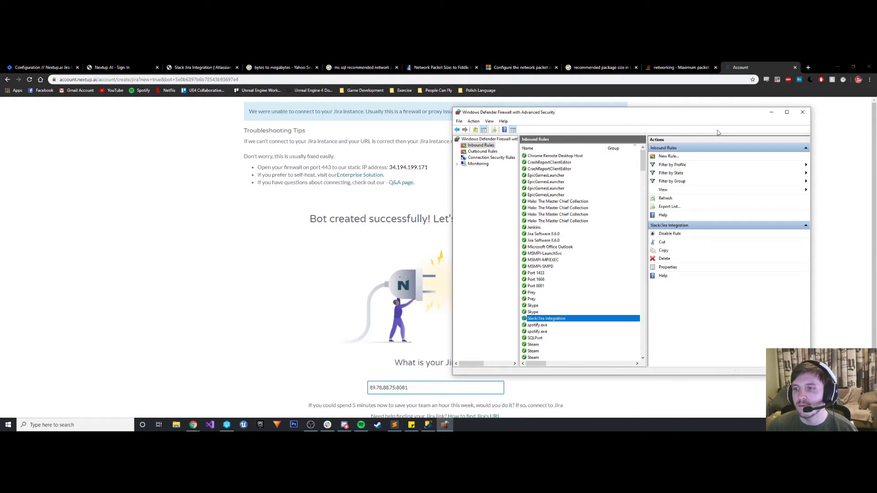
pyautogui.click(666, 268)
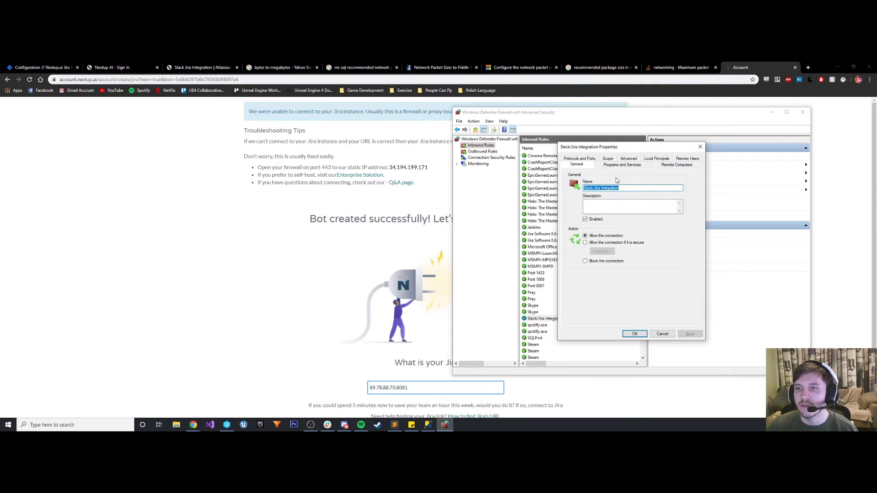
pyautogui.click(631, 159)
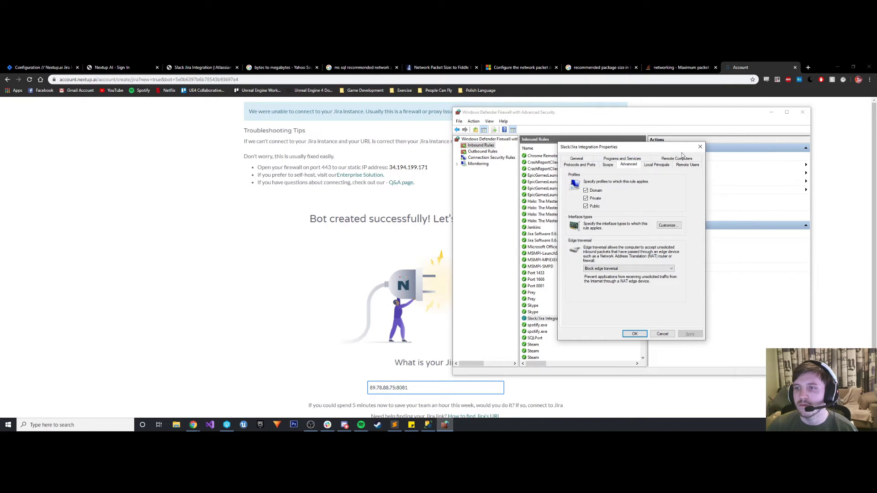
pyautogui.click(700, 147)
pyautogui.click(771, 112)
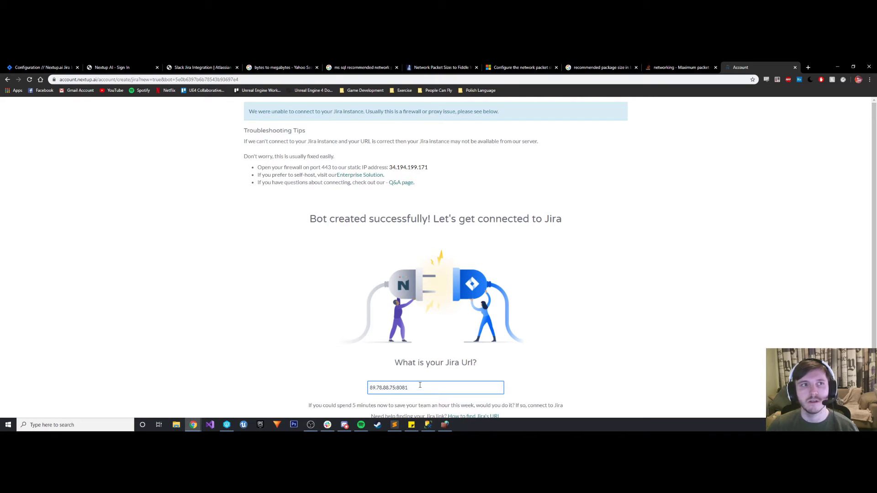
# Retry connecting Nextup to the Jira URL.
pyautogui.scroll(-1, 420, 385)
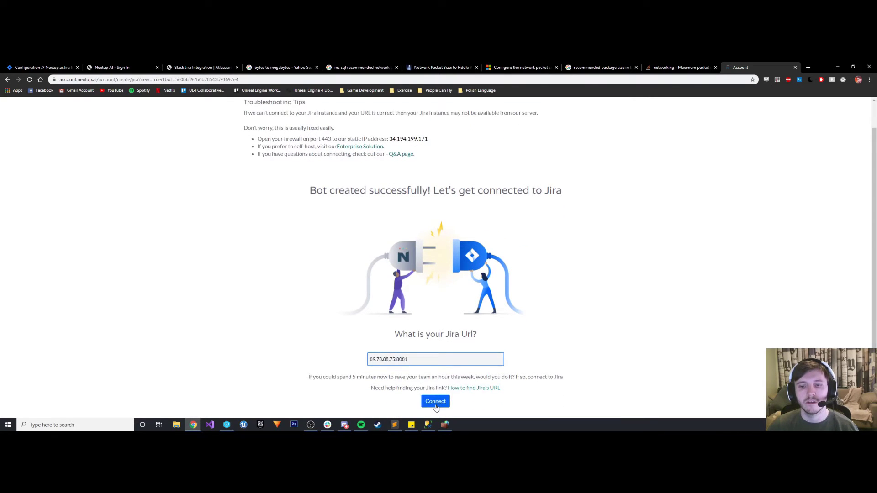
pyautogui.click(435, 402)
pyautogui.scroll(1, 419, 327)
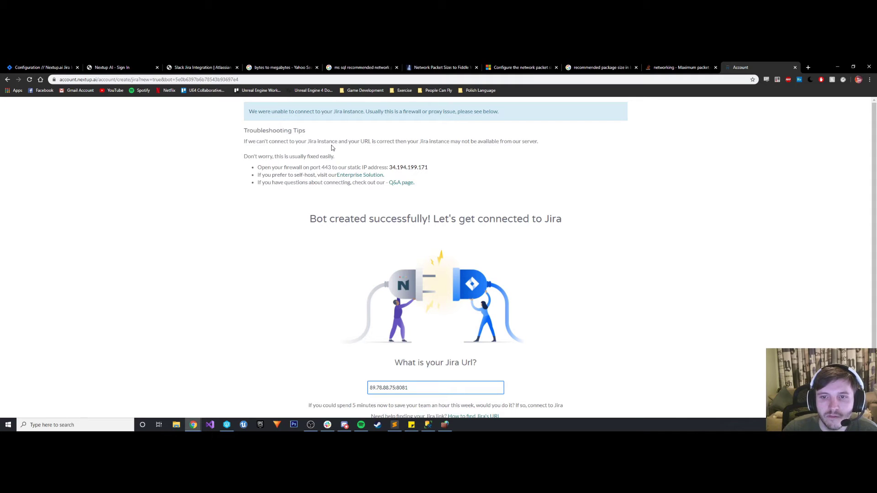
# Open the Connecting with JIRA Q&A article in a new tab and play its video full screen.
pyautogui.rightClick(400, 187)
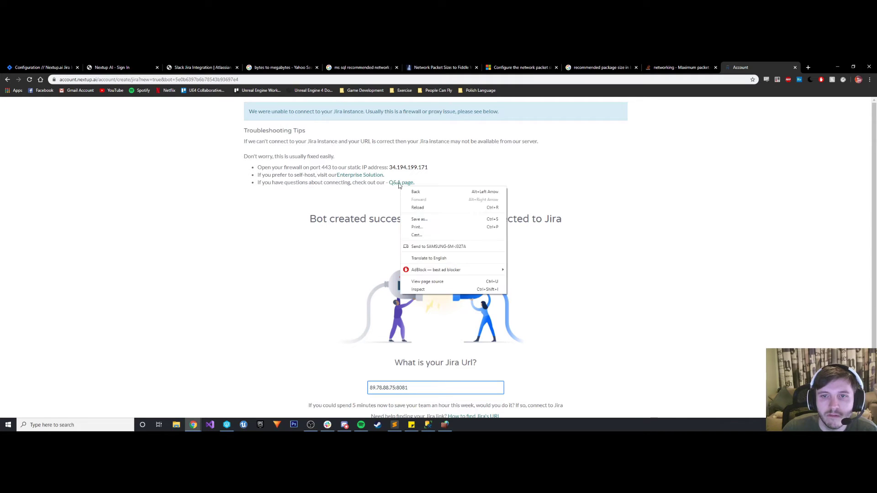
pyautogui.rightClick(388, 182)
pyautogui.moveTo(370, 199); pyautogui.dragTo(374, 197)
pyautogui.rightClick(394, 183)
pyautogui.click(411, 188)
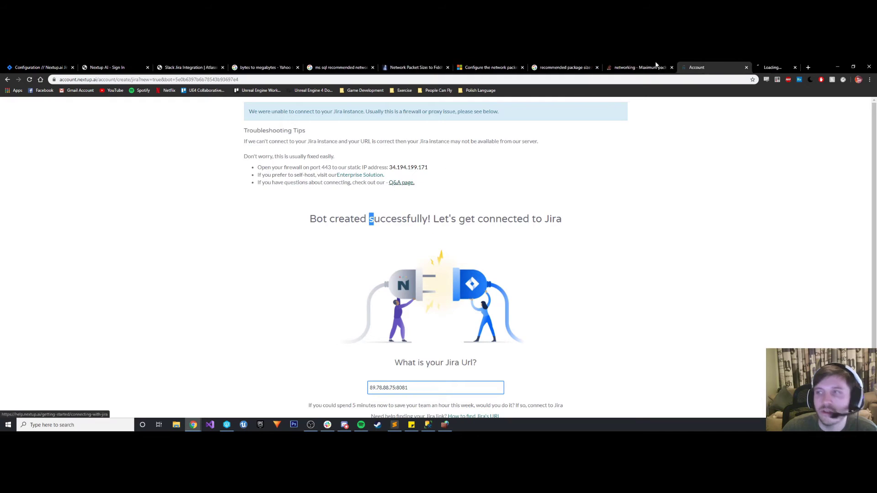
pyautogui.click(767, 65)
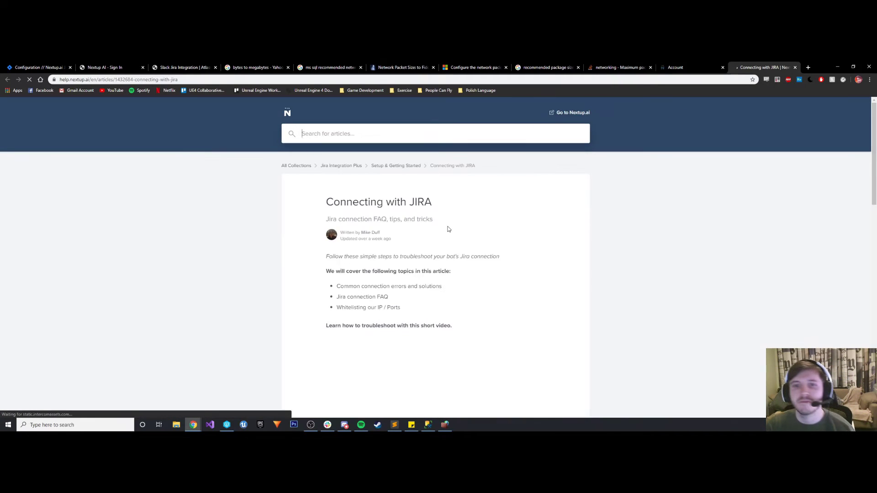
pyautogui.scroll(-3, 423, 216)
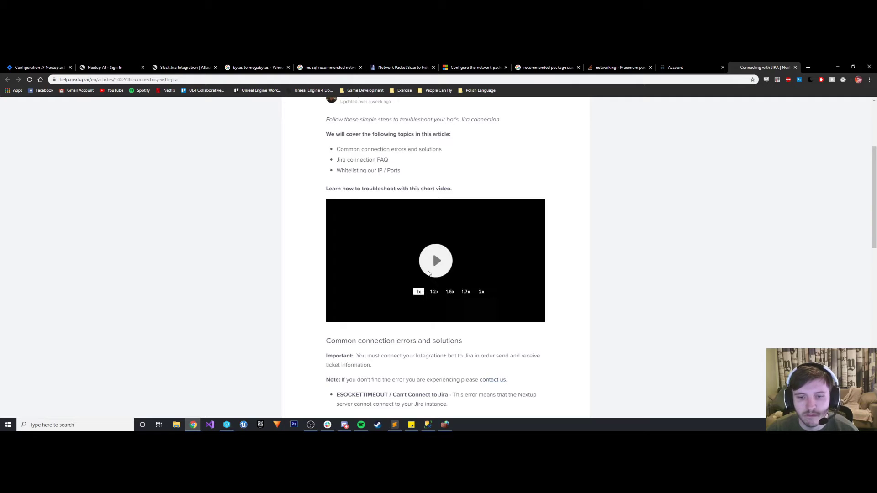
pyautogui.click(435, 271)
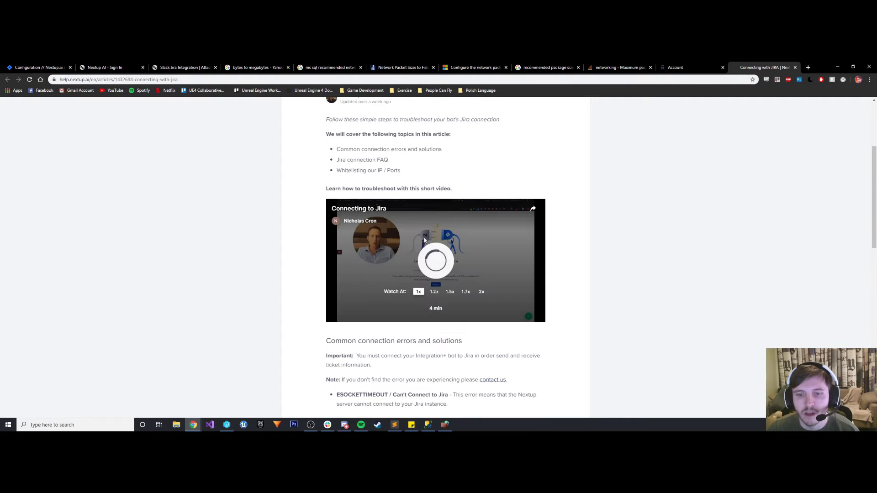
pyautogui.scroll(-1, 403, 286)
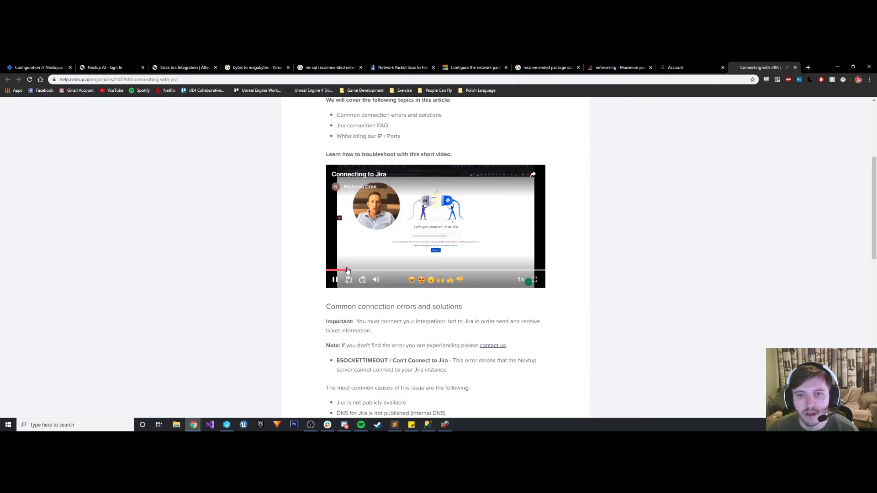
pyautogui.click(534, 279)
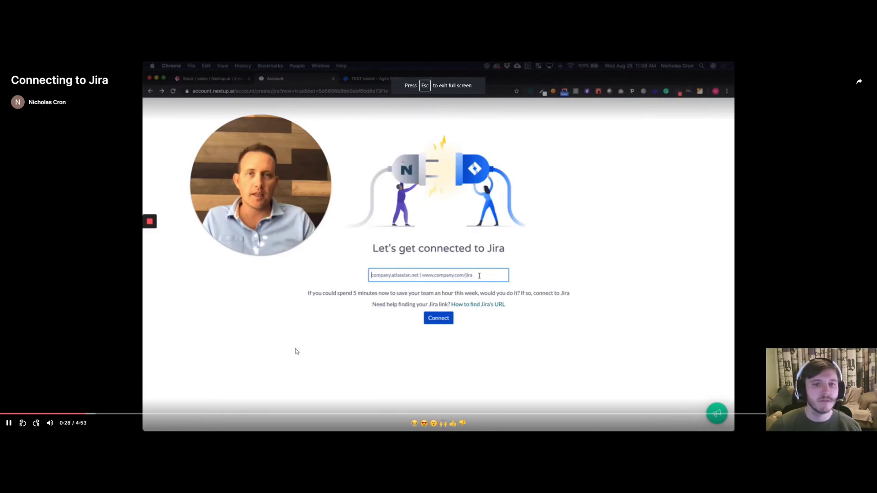
# Mute the Connecting to Jira video, pause it at the Jira URL part near 0:49, and exit full screen.
pyautogui.click(50, 423)
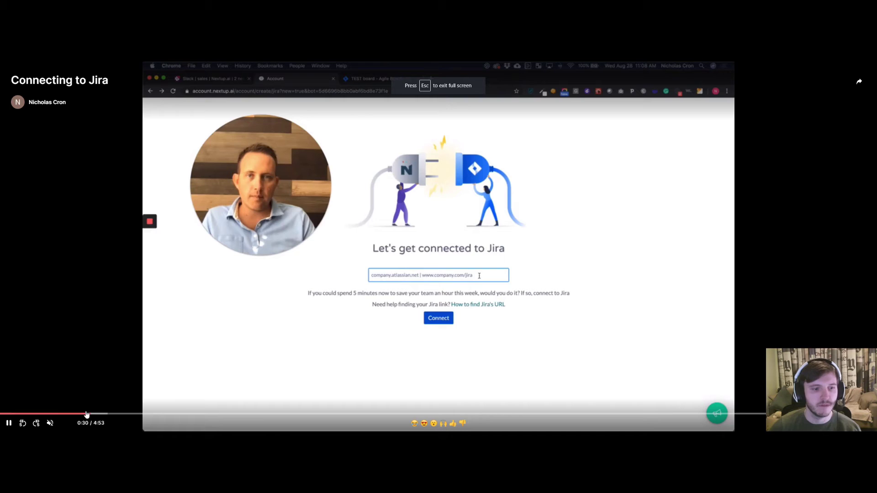
pyautogui.click(107, 413)
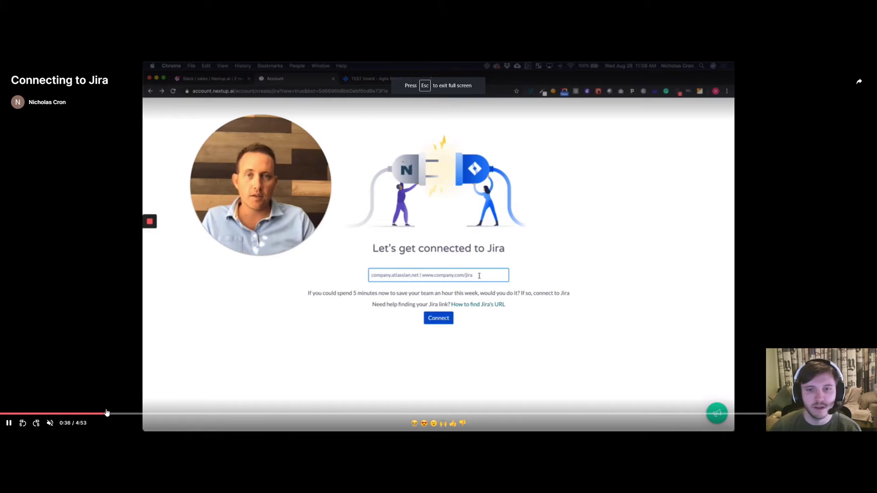
pyautogui.click(187, 414)
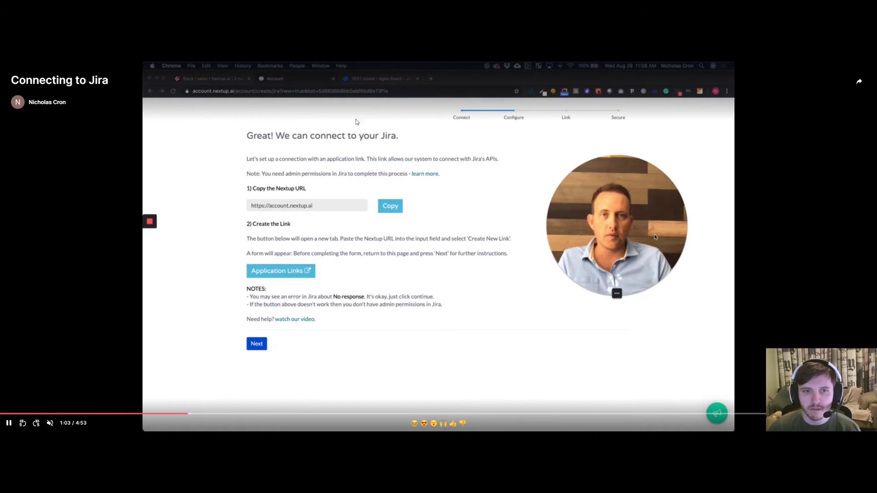
pyautogui.click(174, 414)
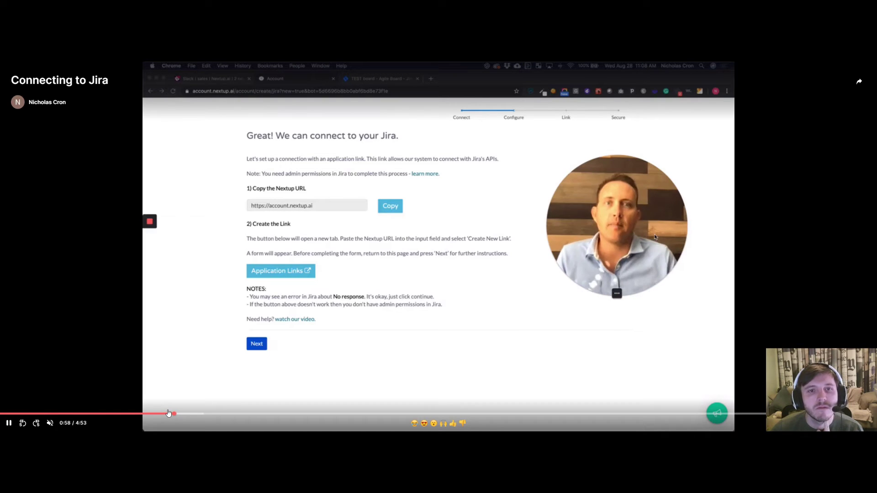
pyautogui.click(139, 414)
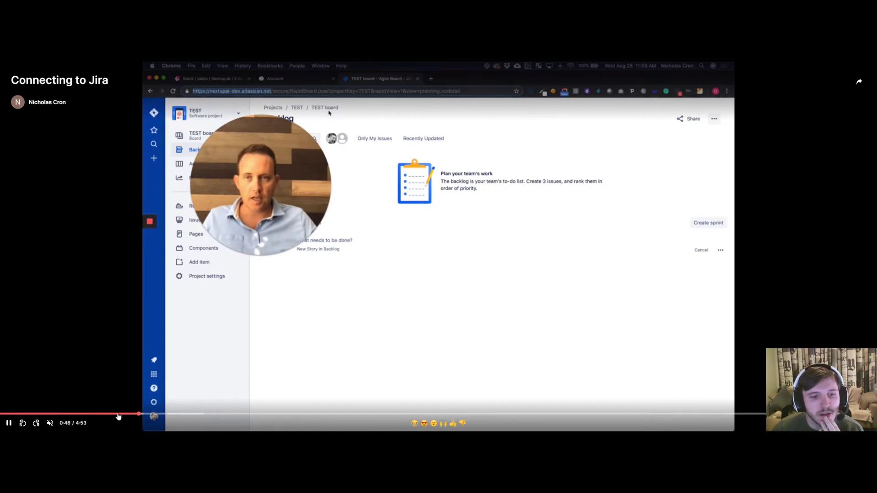
pyautogui.click(119, 415)
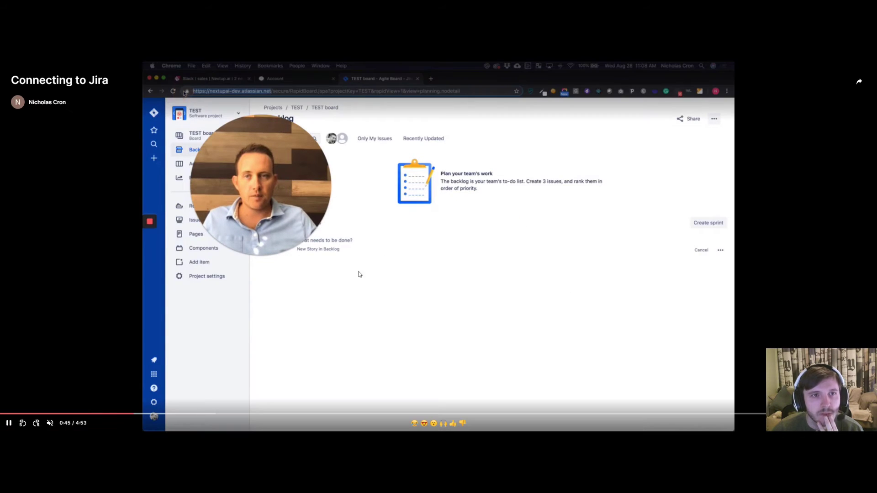
pyautogui.click(353, 276)
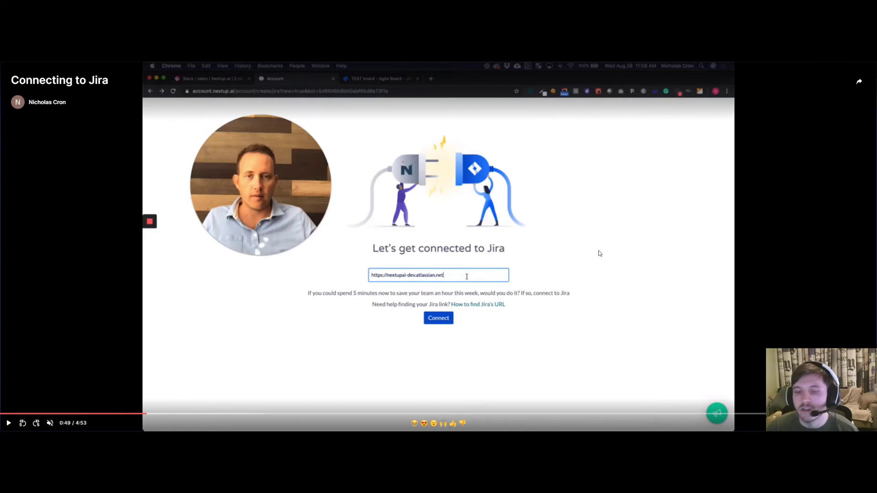
pyautogui.press('Escape')
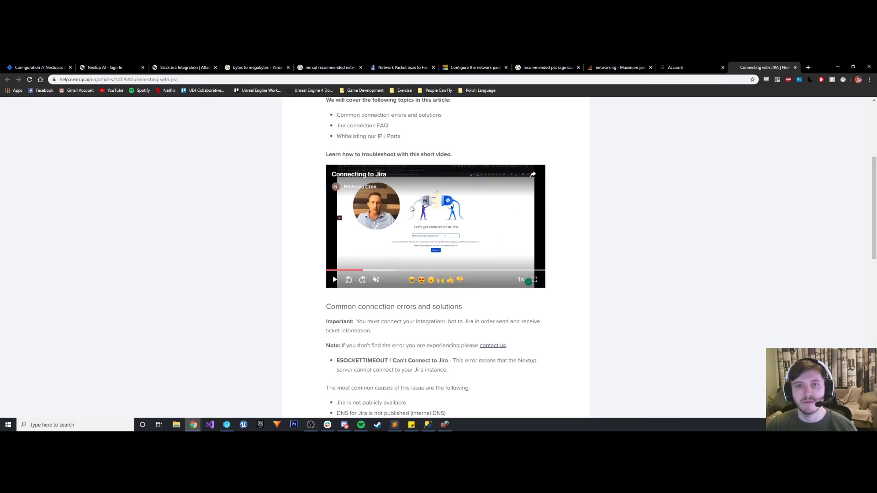
# Return to Nextup's Jira URL page and open the 'How to find your Jira link' help.
pyautogui.click(85, 66)
pyautogui.click(675, 67)
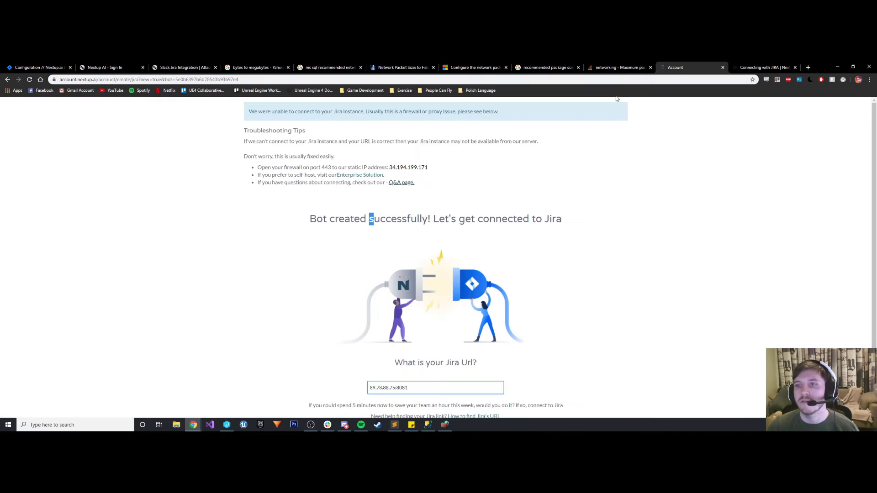
pyautogui.scroll(-1, 456, 305)
pyautogui.click(487, 389)
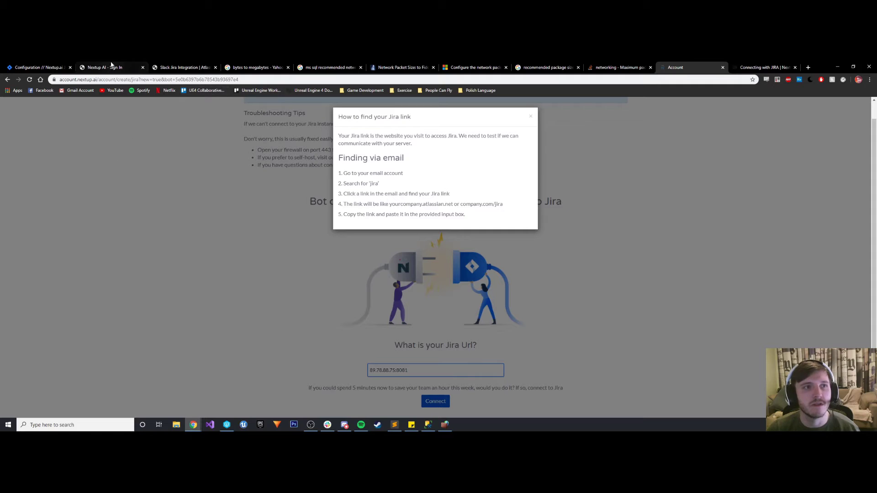
pyautogui.click(808, 67)
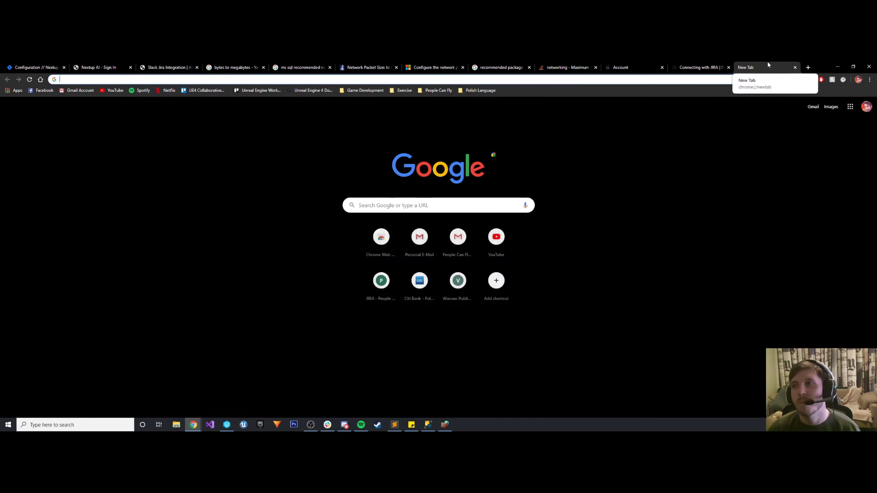
# Close the blank new tab to get back to Nextup's Jira URL page.
pyautogui.hotkey('ctrl', 'w')
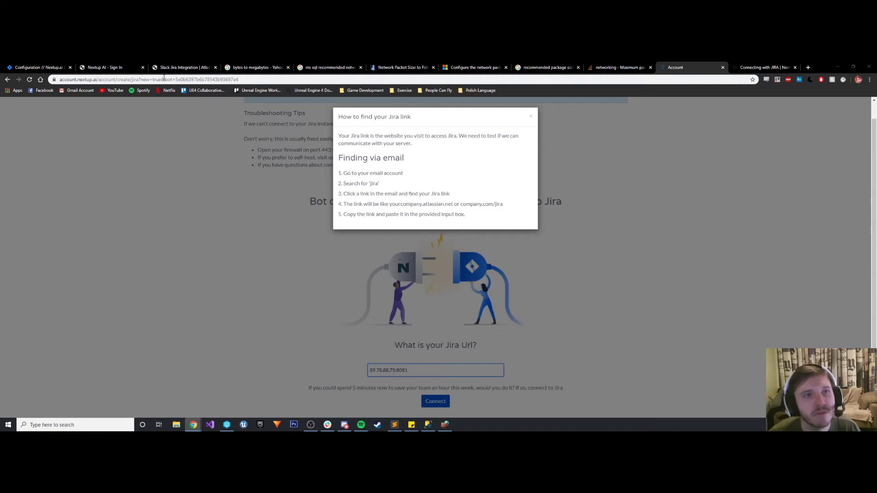
# Go to Jira's System Dashboard and copy localhost:8081 from the address bar.
pyautogui.click(39, 67)
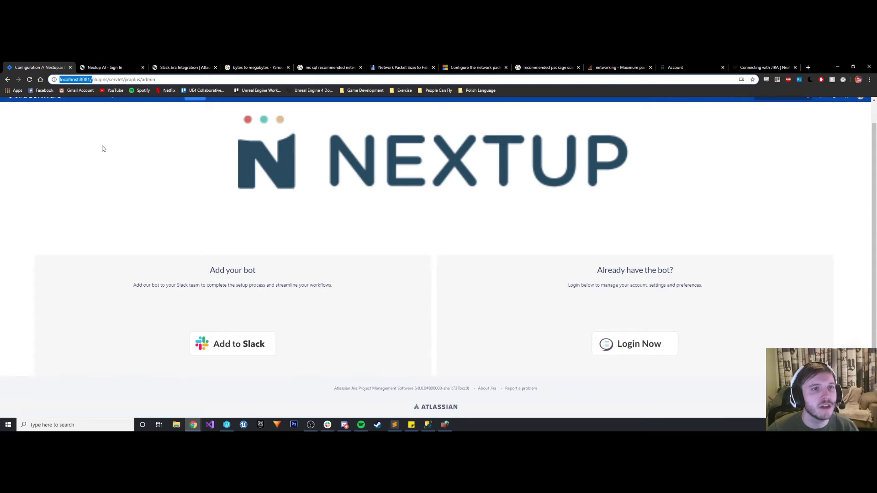
pyautogui.scroll(1, 103, 151)
pyautogui.click(106, 148)
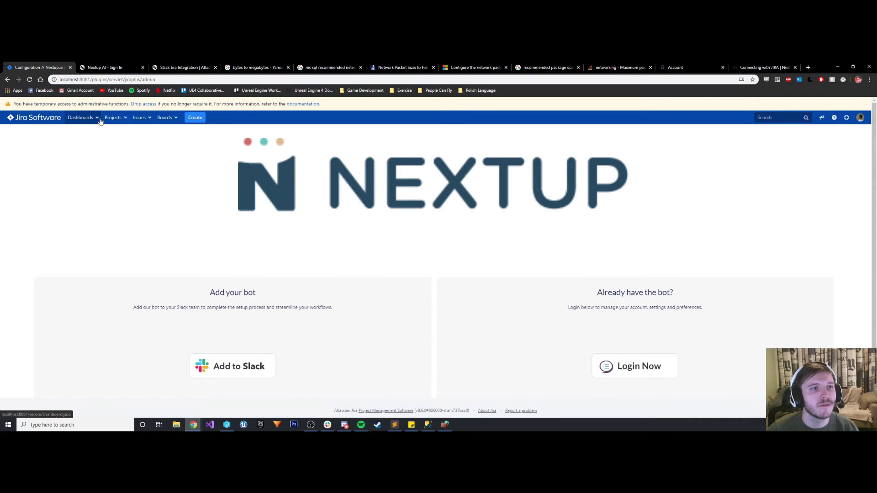
pyautogui.click(97, 118)
pyautogui.click(94, 130)
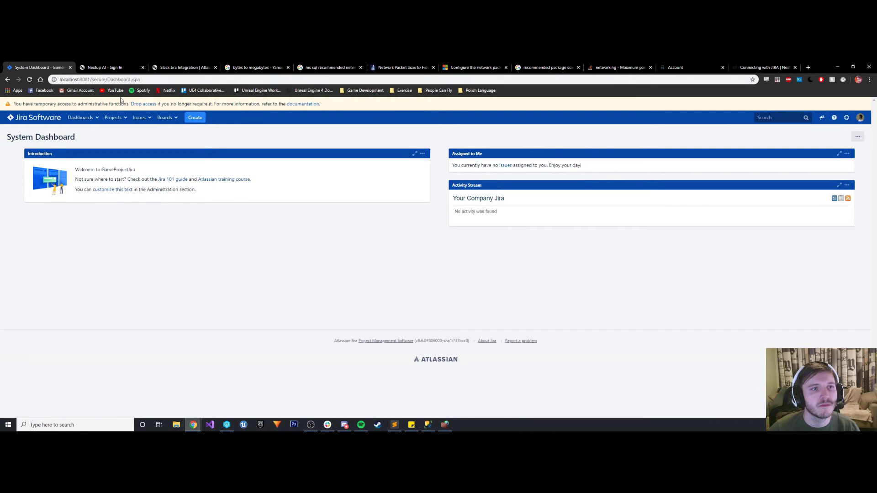
pyautogui.moveTo(89, 80); pyautogui.dragTo(59, 79)
pyautogui.hotkey('ctrl', 'c')
pyautogui.click(680, 65)
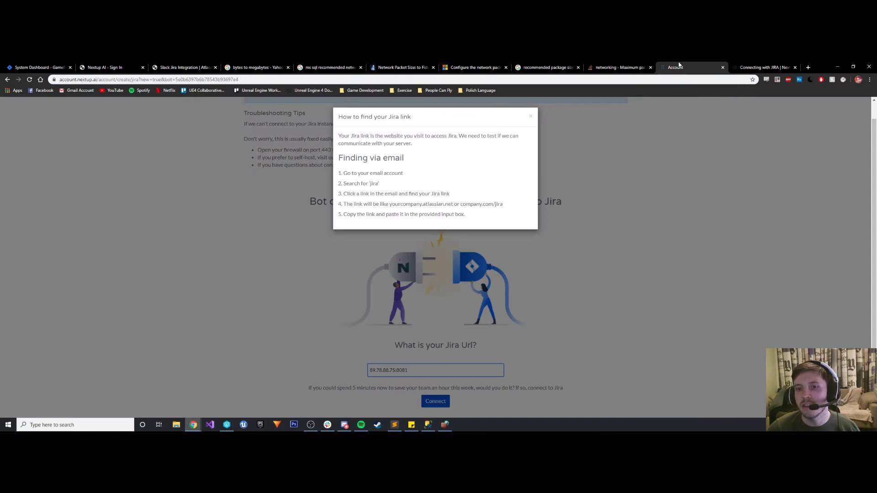
pyautogui.click(531, 118)
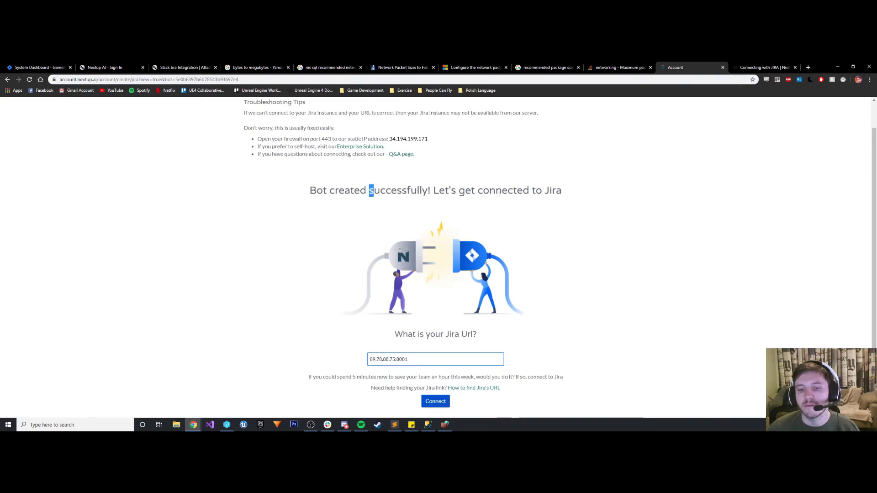
pyautogui.hotkey('ctrl', 'a')
pyautogui.click(429, 358)
pyautogui.hotkey('ctrl', 'a')
pyautogui.hotkey('ctrl', 'v')
pyautogui.click(436, 401)
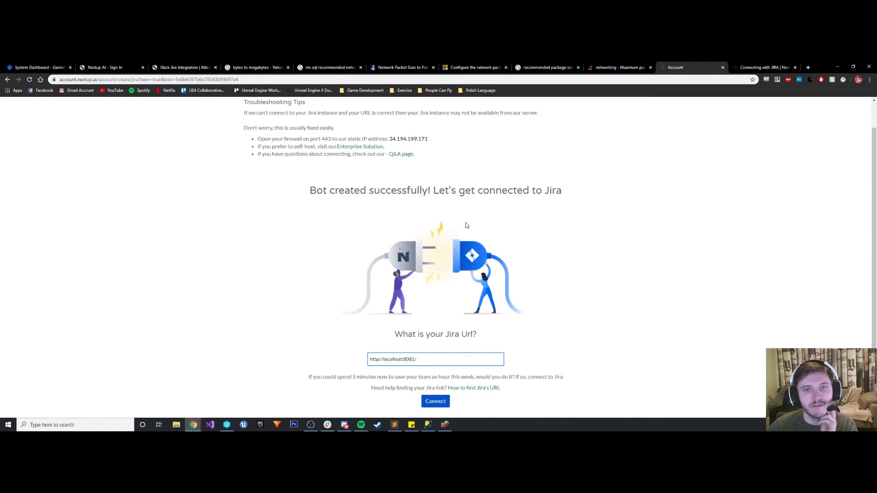
pyautogui.click(790, 67)
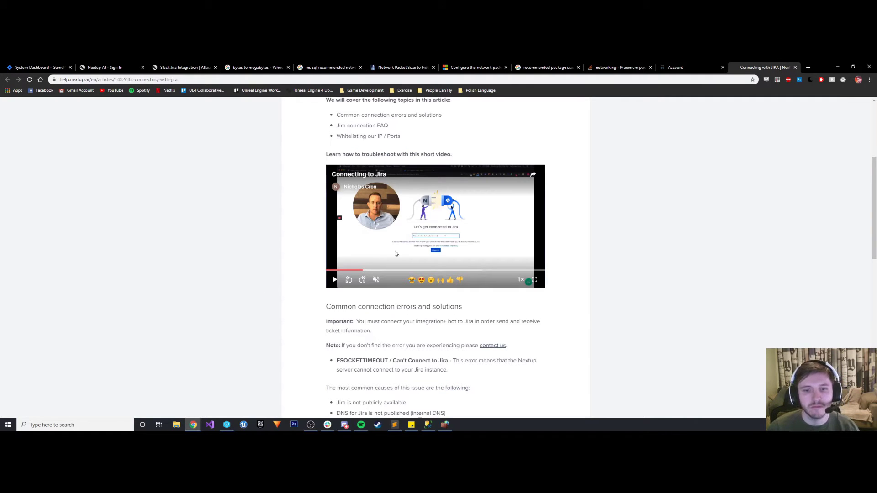
# Scroll the Connecting with JIRA article to the advice to whitelist IP 34.194.199.171.
pyautogui.scroll(-1, 400, 259)
pyautogui.scroll(-2, 401, 277)
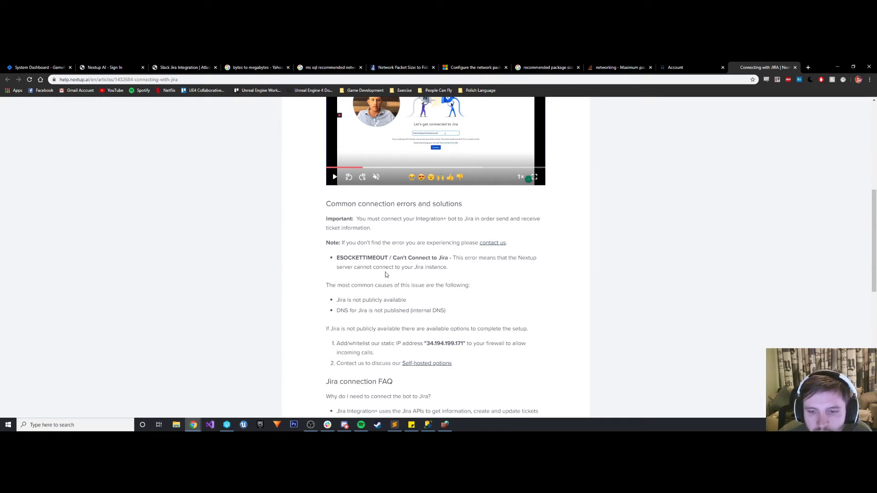
pyautogui.scroll(-1, 376, 289)
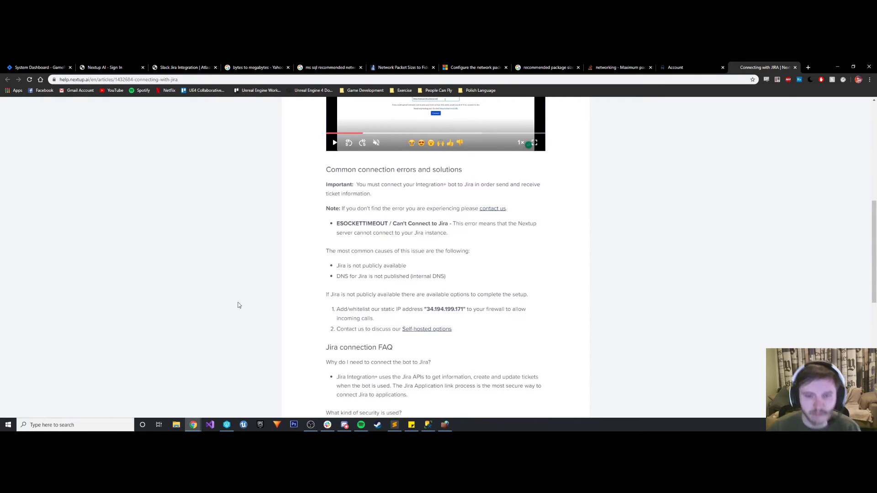
pyautogui.click(102, 420)
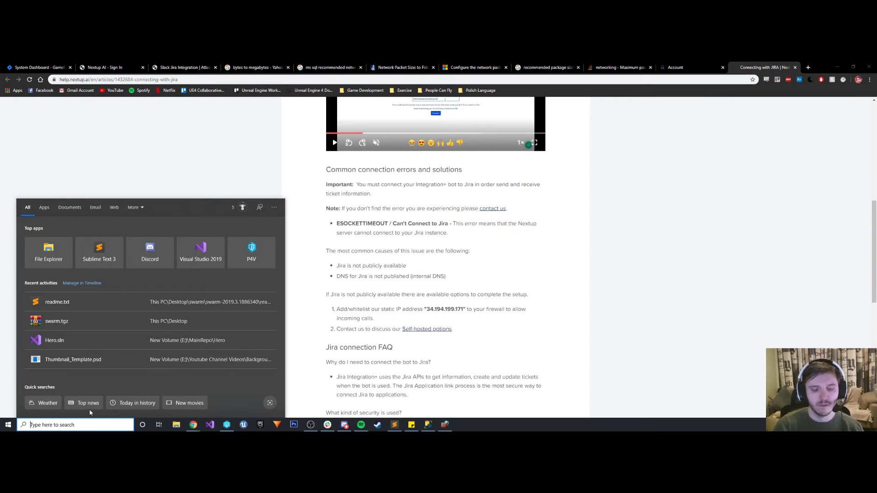
# Launch Windows Defender Firewall with Advanced Security via search and show its Inbound Rules.
pyautogui.write('firewa')
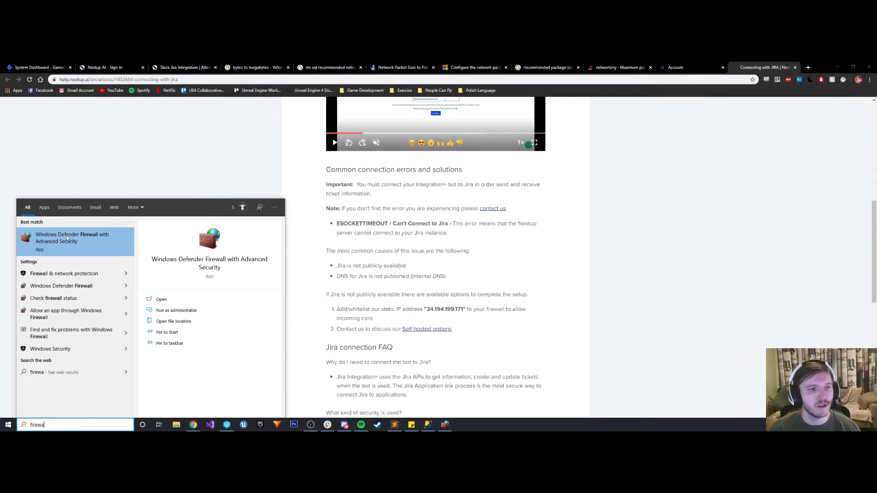
pyautogui.click(64, 239)
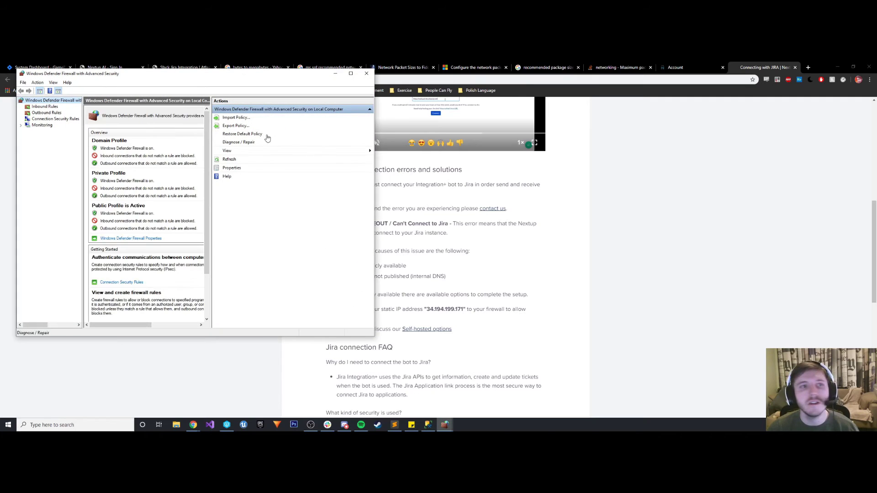
pyautogui.moveTo(68, 77); pyautogui.dragTo(262, 88)
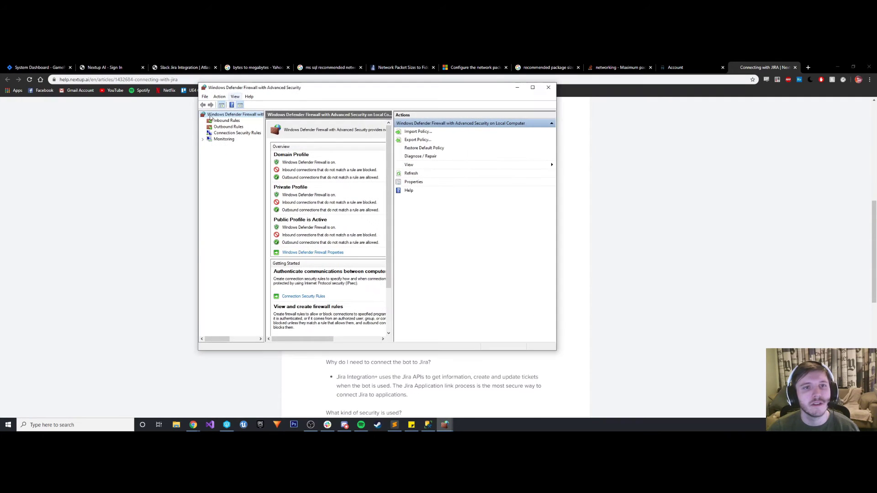
pyautogui.click(225, 121)
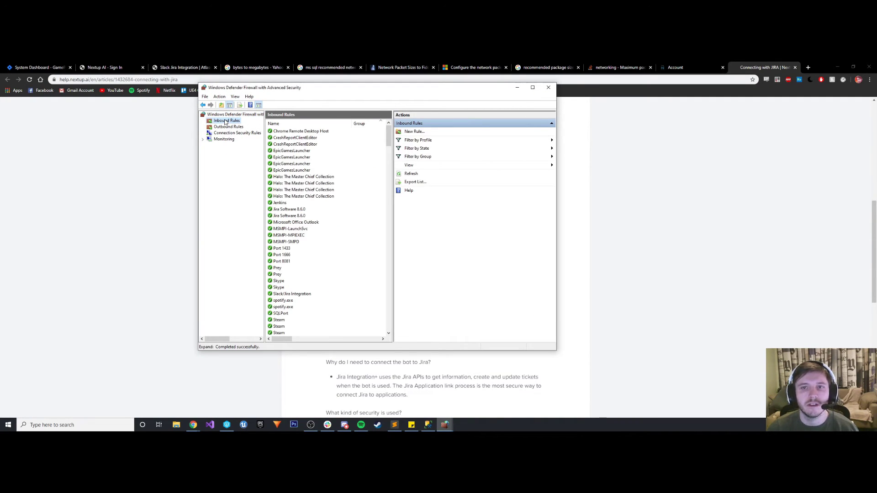
# Start a custom inbound rule, advance to Protocol and Ports, then abandon the wizard.
pyautogui.rightClick(225, 121)
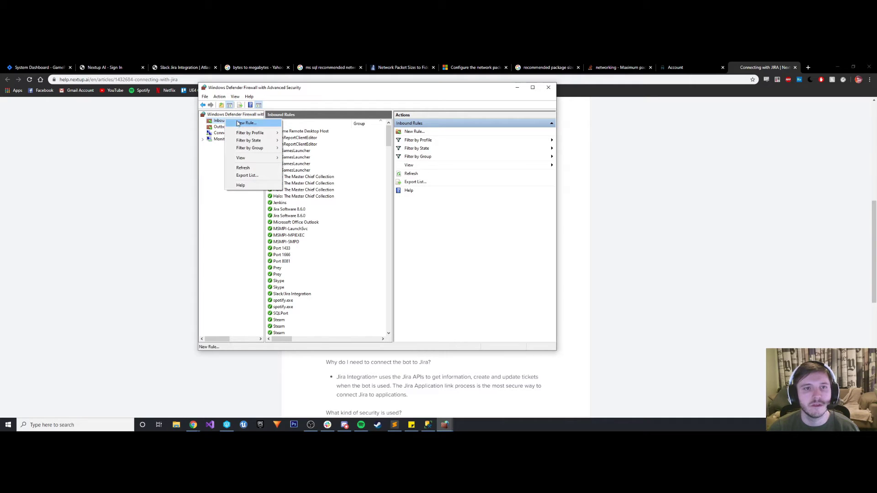
pyautogui.click(237, 123)
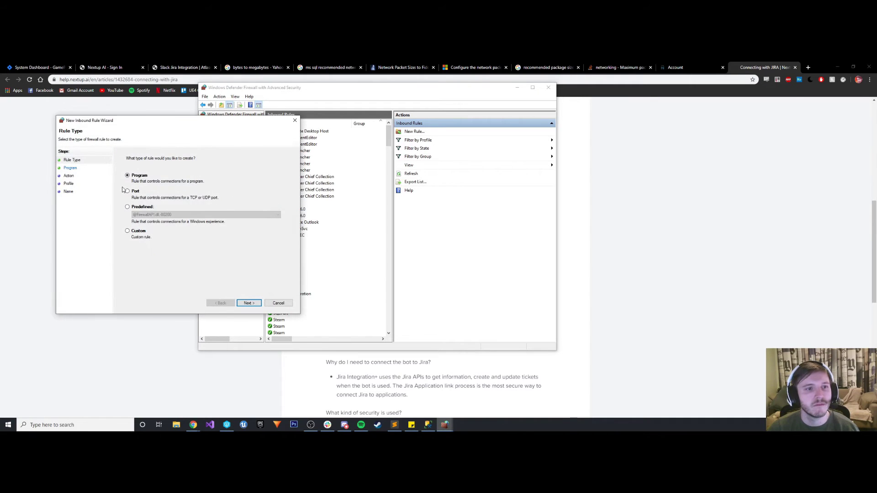
pyautogui.click(127, 232)
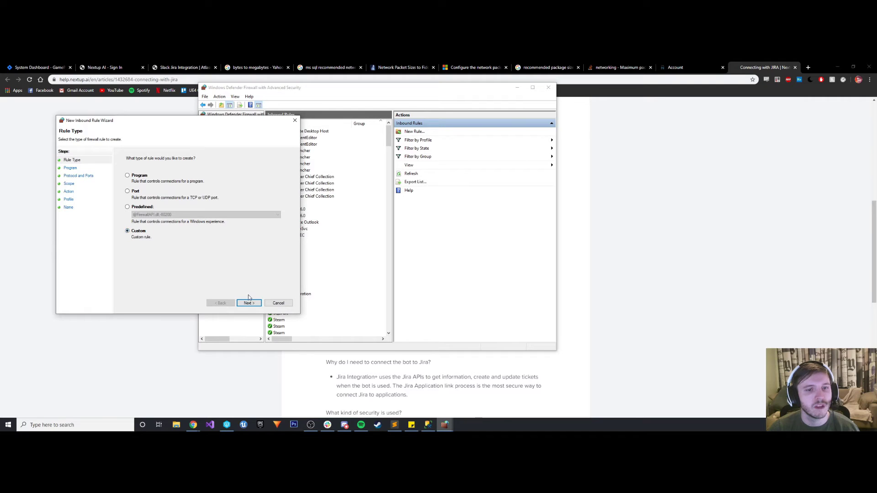
pyautogui.click(245, 303)
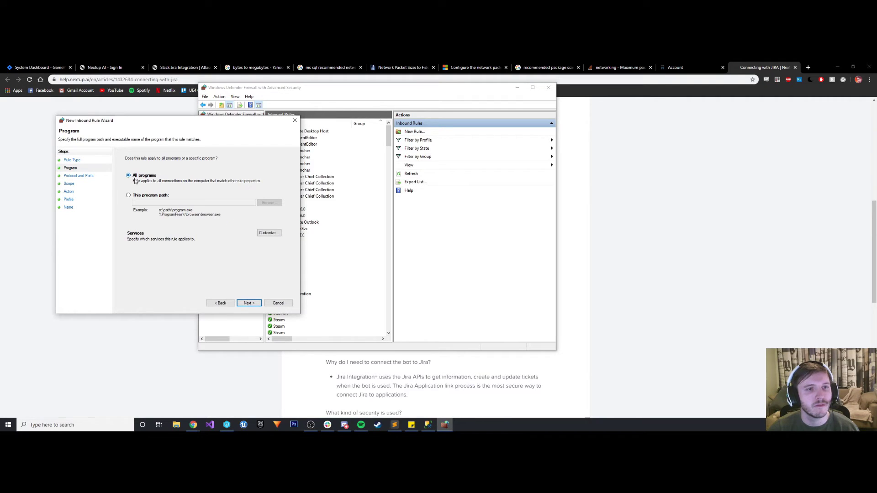
pyautogui.click(247, 304)
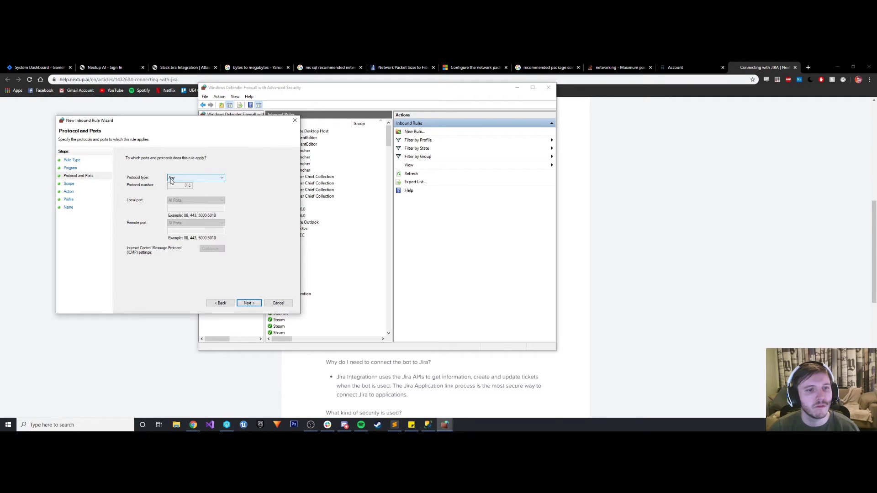
pyautogui.click(295, 120)
pyautogui.moveTo(319, 91); pyautogui.dragTo(49, 138)
pyautogui.click(808, 67)
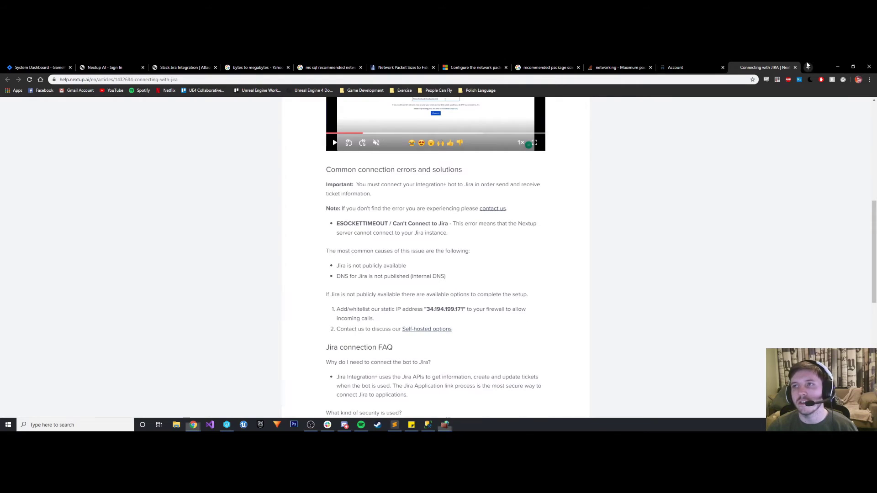
# Search Google for whitelisting an IP in Windows Firewall and open HostGator's Windows Dedicated guide.
pyautogui.write('how to')
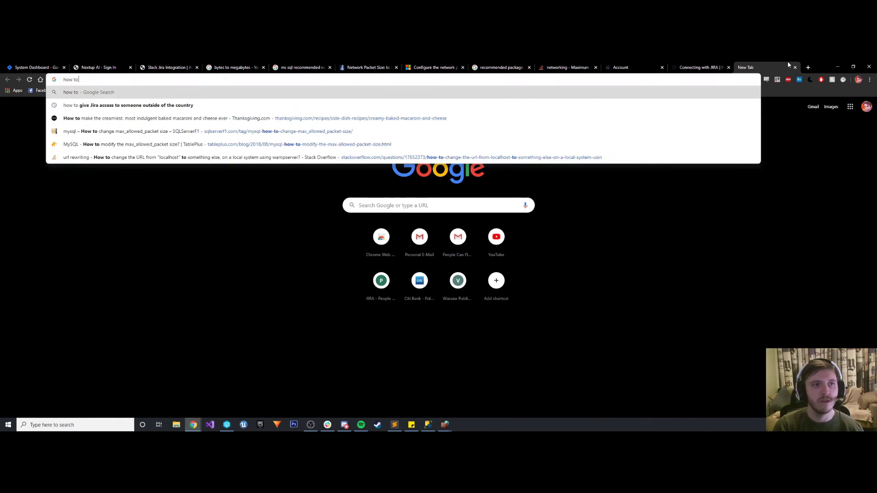
pyautogui.write(' add/w')
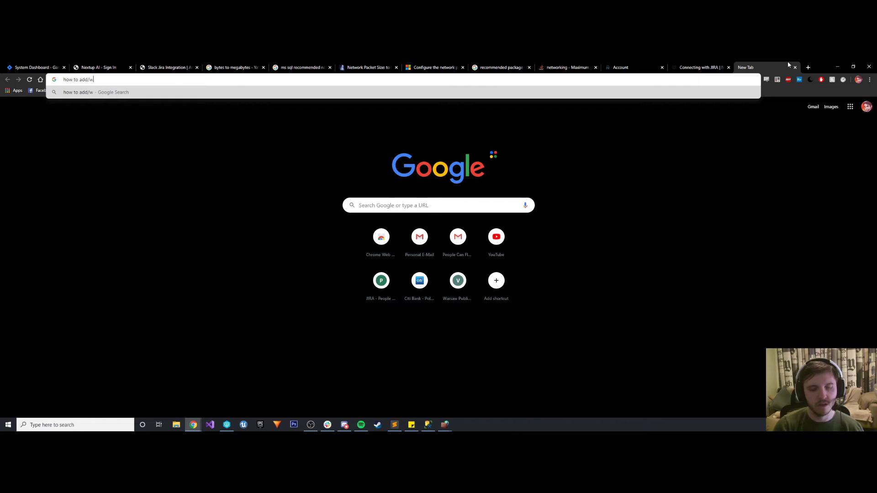
pyautogui.write('hite list IP')
pyautogui.press('Return')
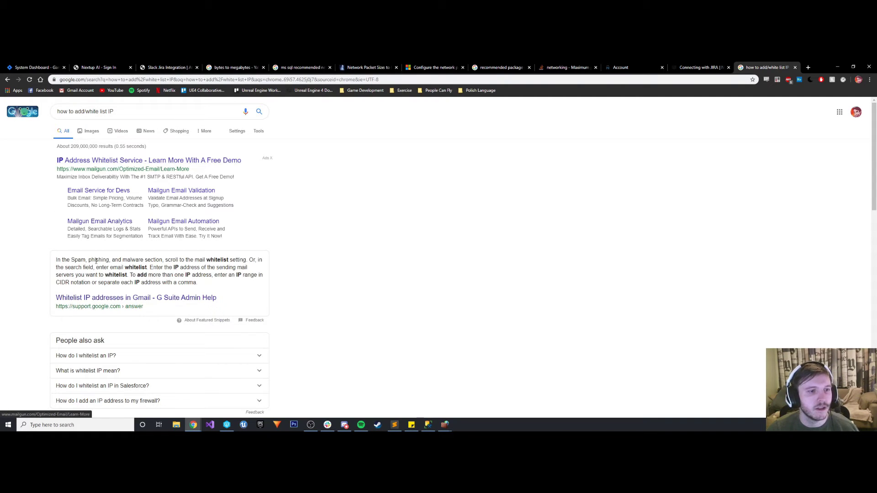
pyautogui.scroll(-3, 128, 234)
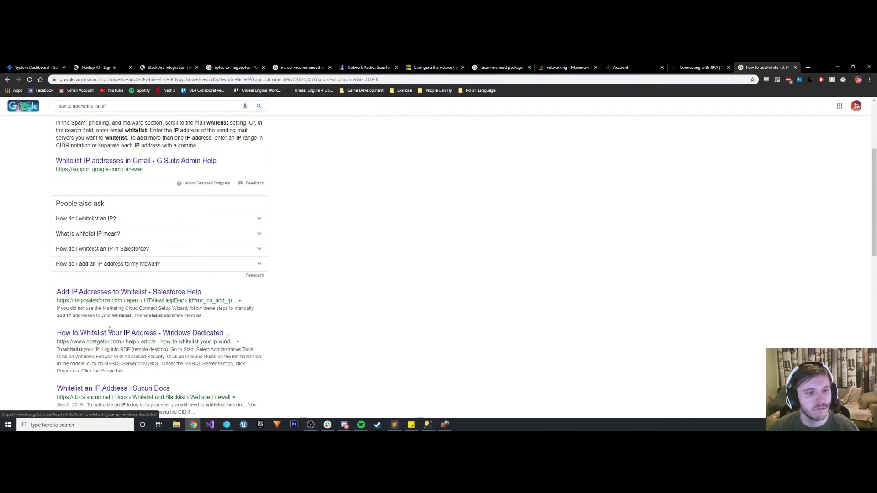
pyautogui.scroll(3, 108, 328)
pyautogui.click(124, 111)
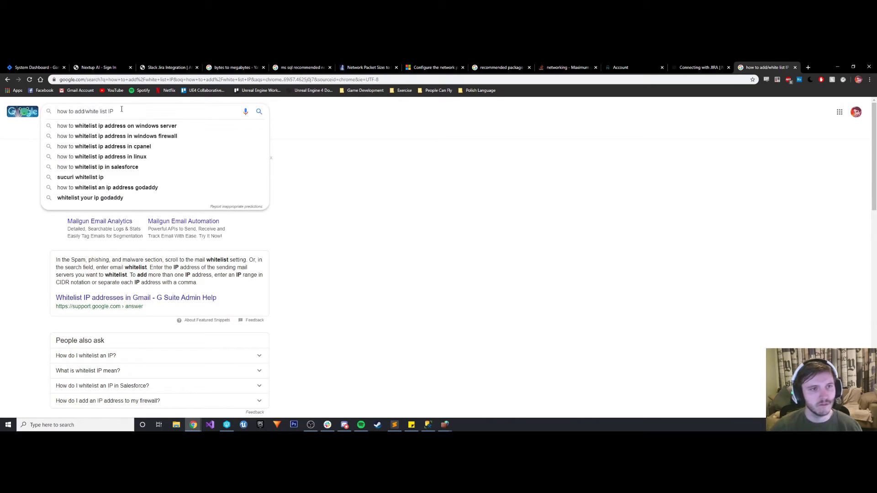
pyautogui.click(110, 136)
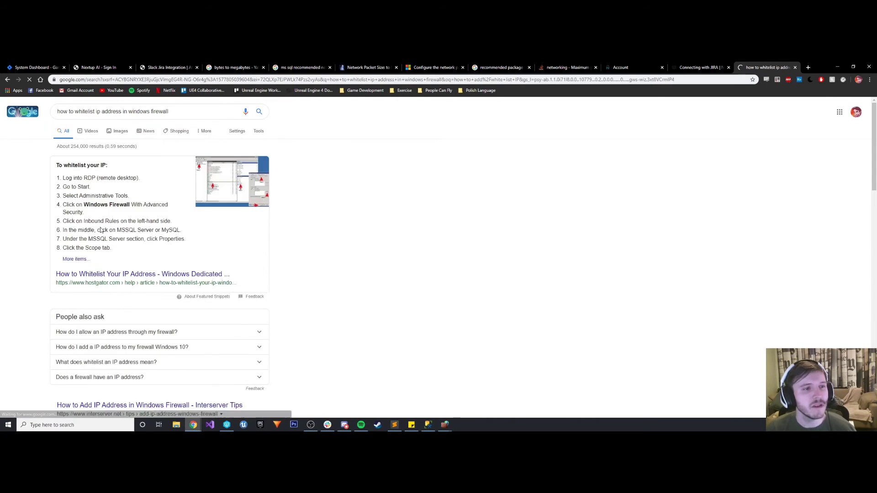
pyautogui.scroll(-1, 81, 246)
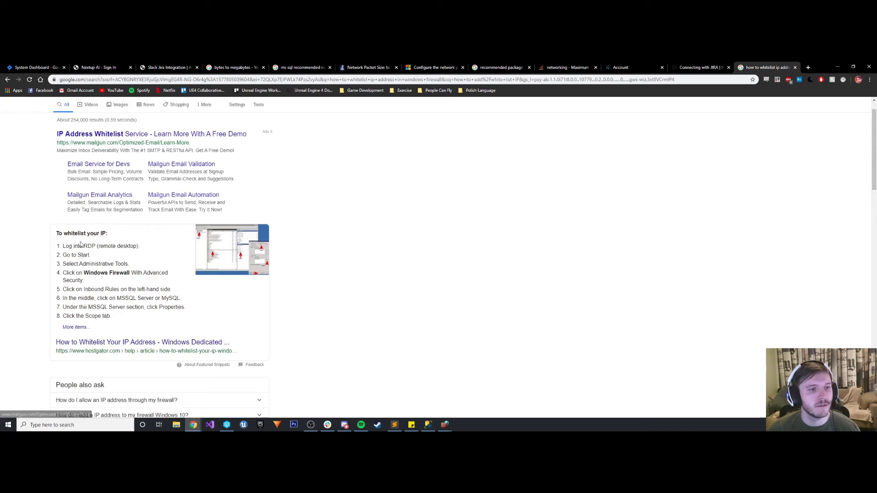
pyautogui.click(97, 340)
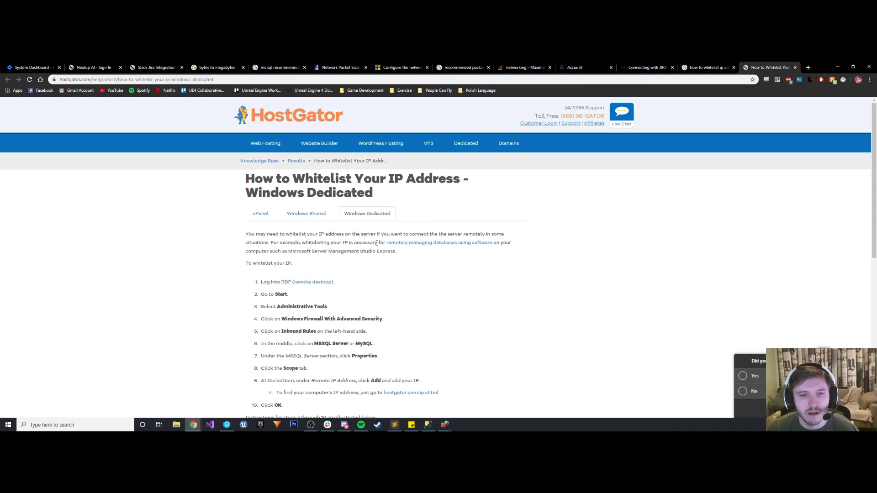
# Read HostGator's Windows Dedicated whitelisting steps, then bring the Firewall console back in front.
pyautogui.scroll(-1, 376, 243)
pyautogui.click(74, 423)
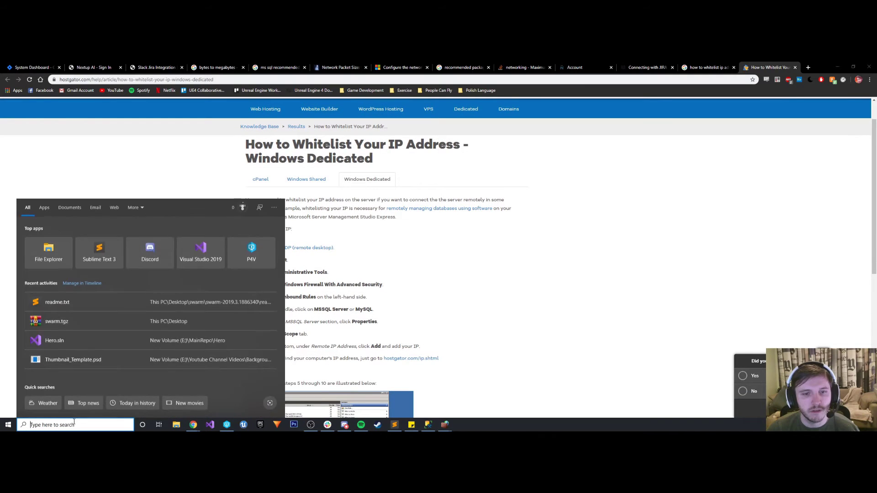
pyautogui.click(417, 335)
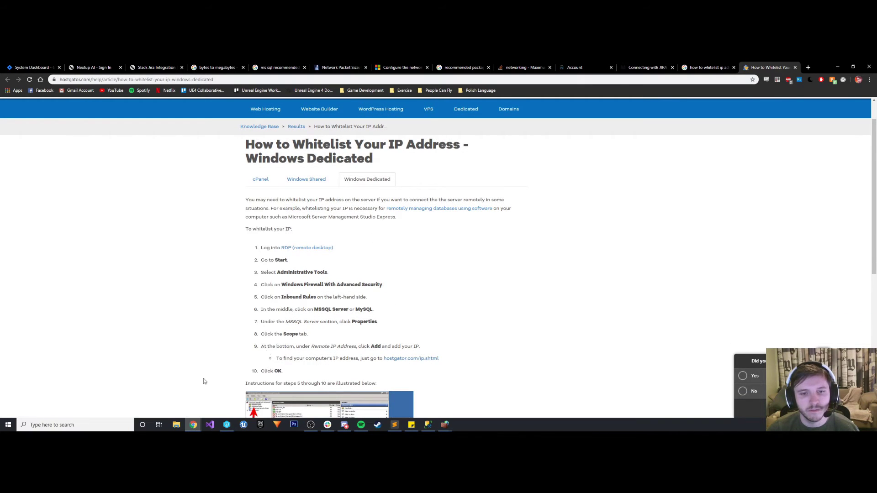
pyautogui.scroll(-2, 403, 338)
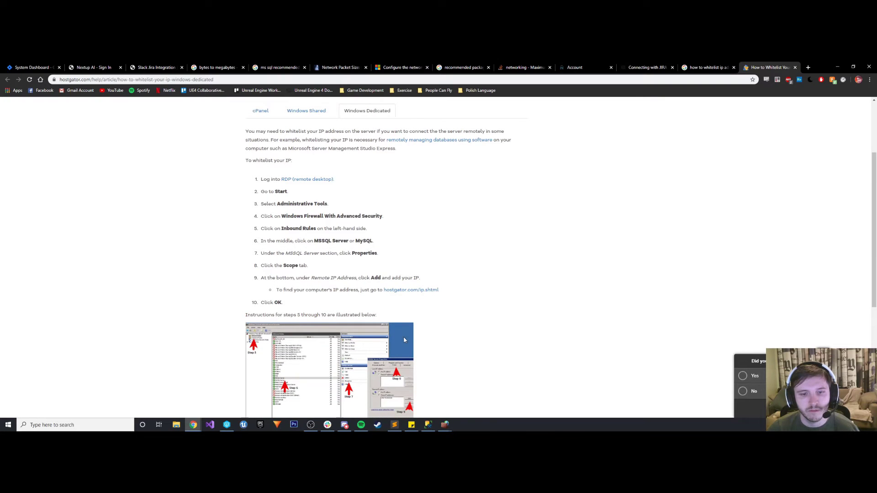
pyautogui.moveTo(444, 424)
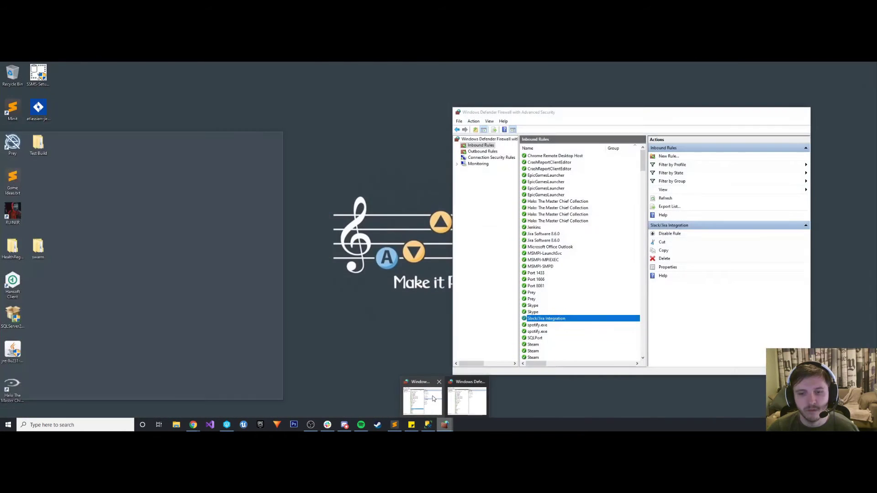
pyautogui.click(472, 393)
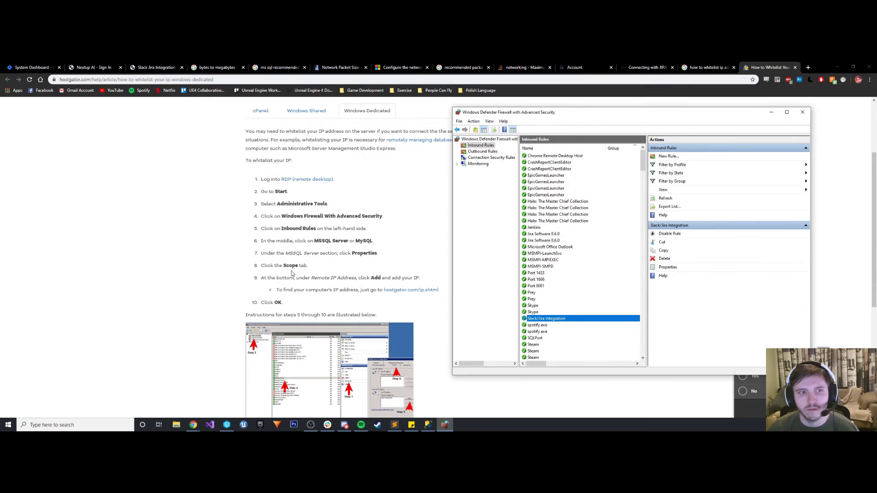
# Scroll through the Inbound Rules and widen the list to reveal the Profile and Enabled columns.
pyautogui.moveTo(572, 115)
pyautogui.mouseDown()
pyautogui.moveTo(591, 122)
pyautogui.moveTo(580, 113)
pyautogui.mouseUp()
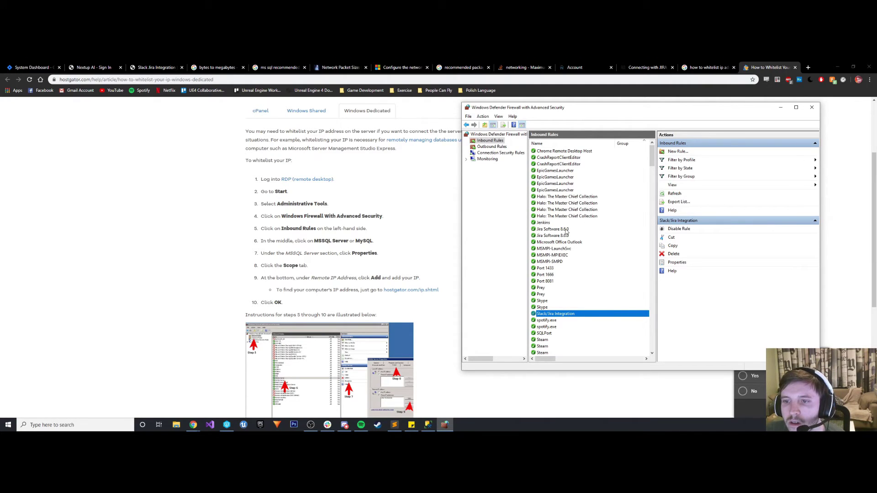
pyautogui.scroll(-15, 564, 221)
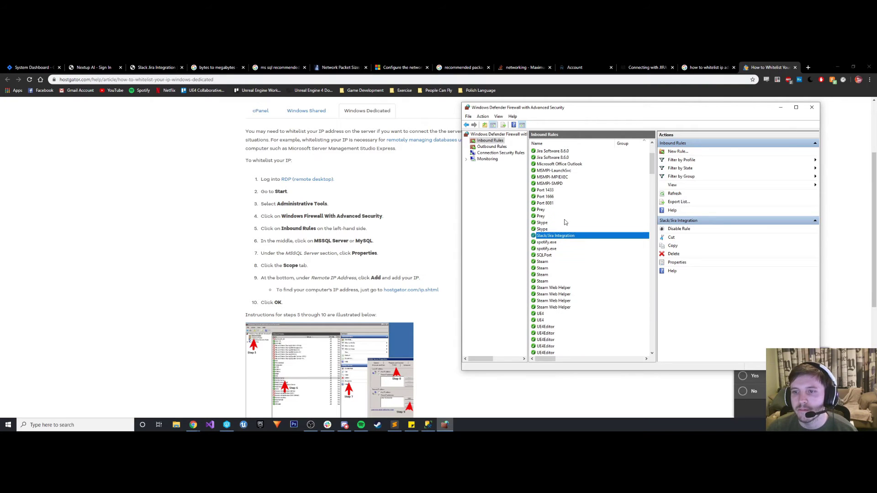
pyautogui.scroll(-10, 565, 222)
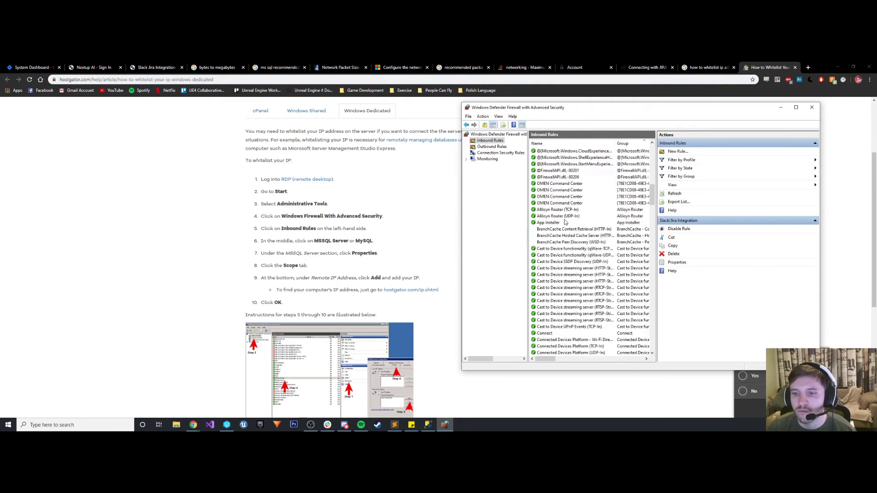
pyautogui.scroll(-5, 564, 221)
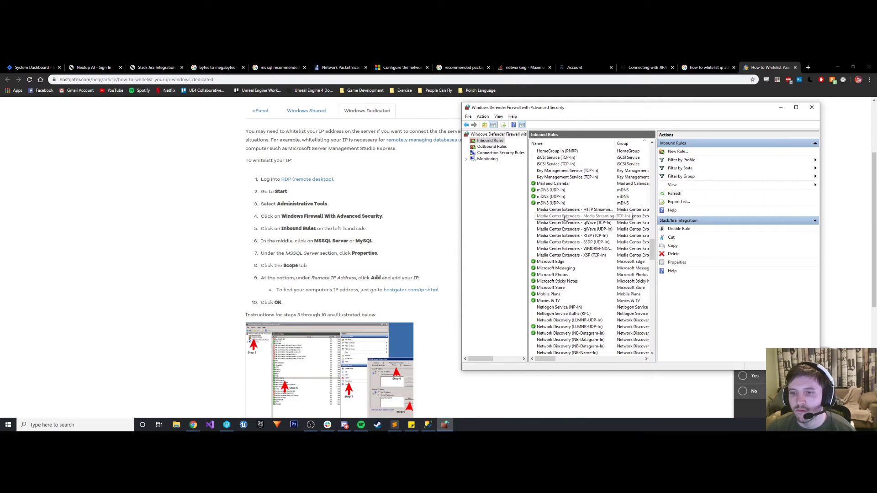
pyautogui.scroll(-20, 565, 217)
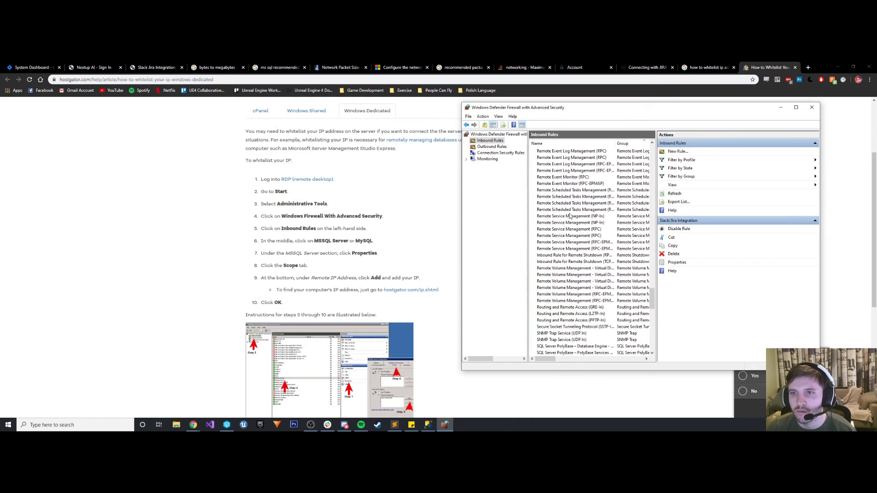
pyautogui.scroll(-6, 570, 217)
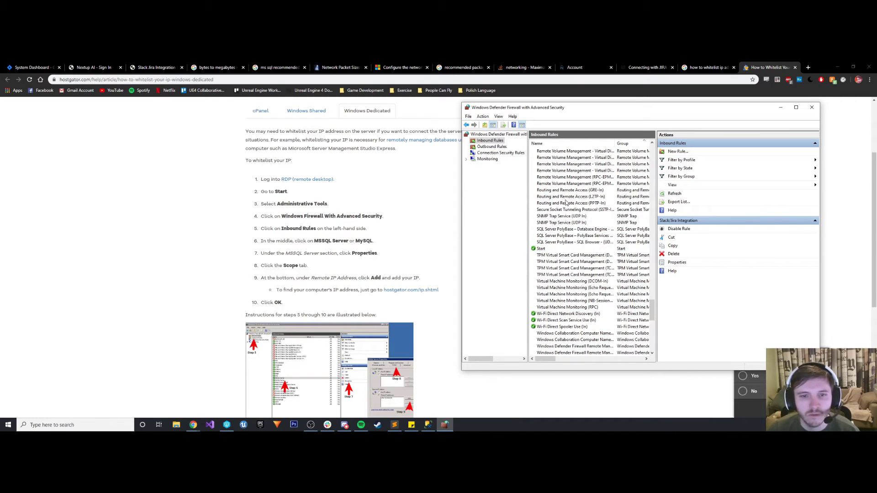
pyautogui.scroll(-1, 565, 202)
pyautogui.scroll(-1, 300, 314)
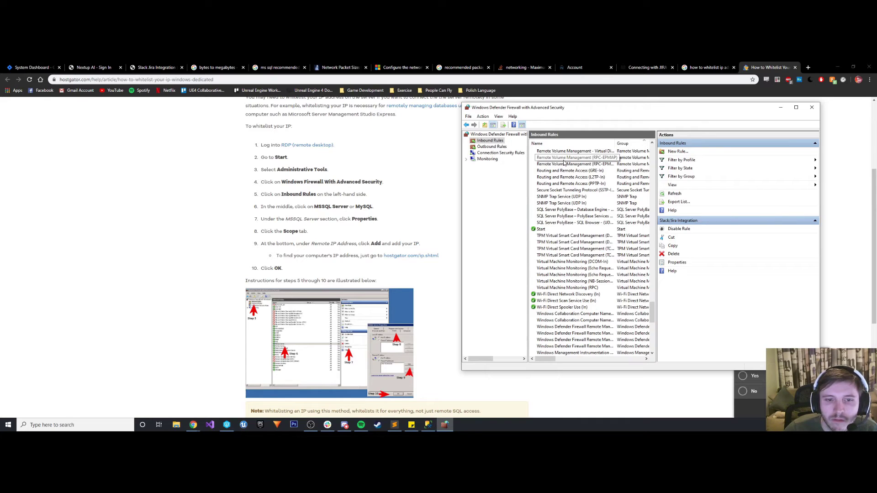
pyautogui.scroll(-15, 565, 160)
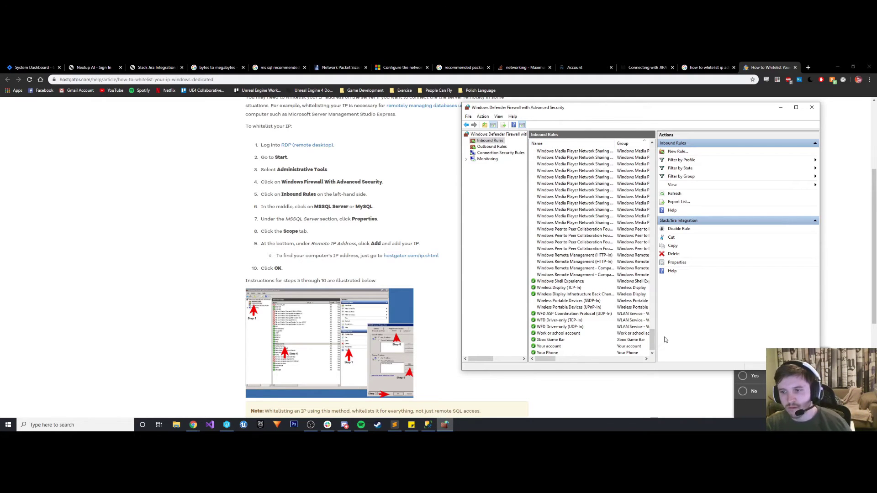
pyautogui.moveTo(657, 321); pyautogui.dragTo(704, 253)
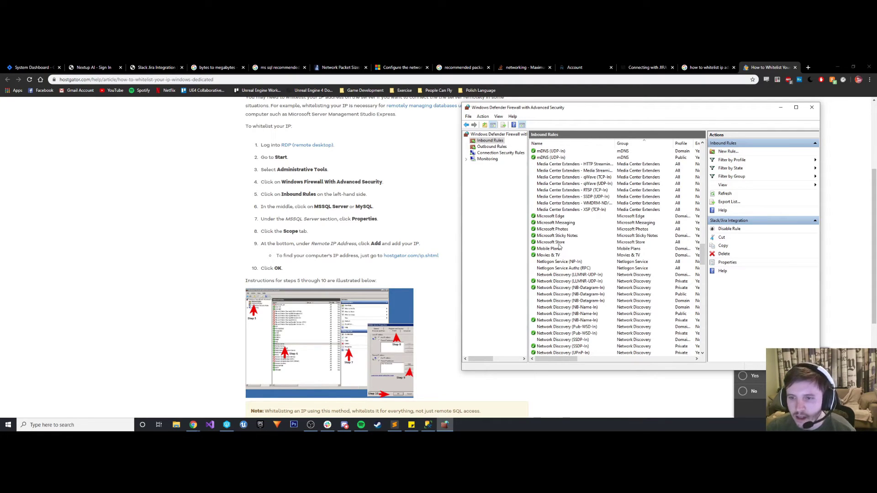
pyautogui.scroll(8, 555, 261)
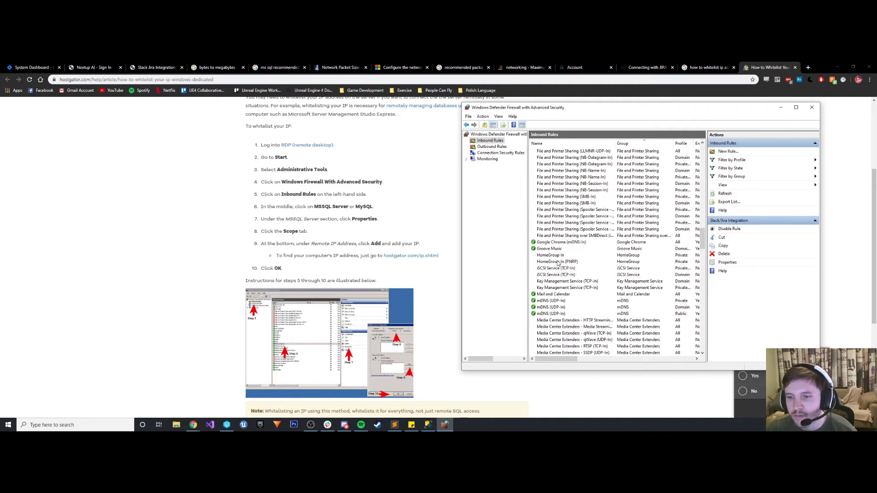
pyautogui.scroll(15, 558, 262)
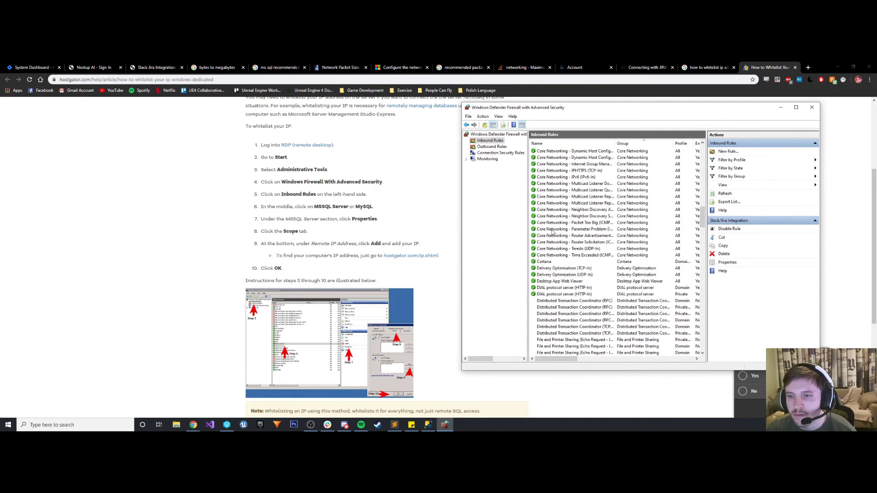
pyautogui.scroll(15, 551, 252)
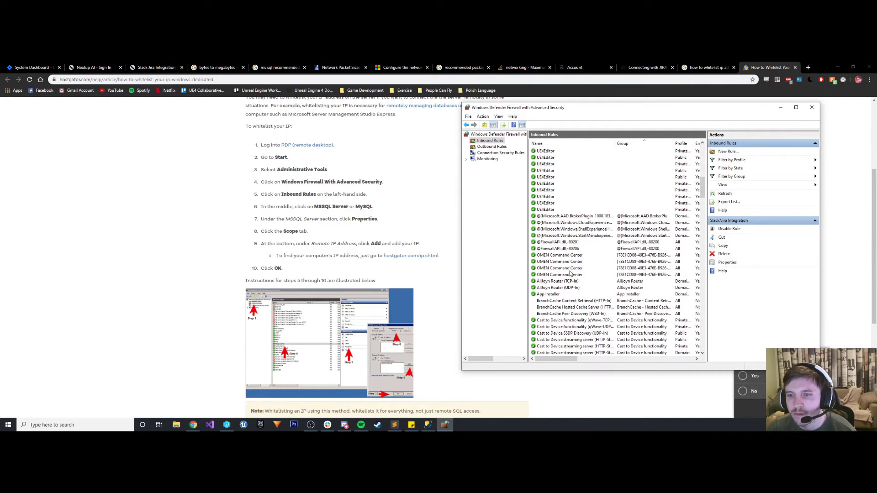
pyautogui.scroll(8, 570, 273)
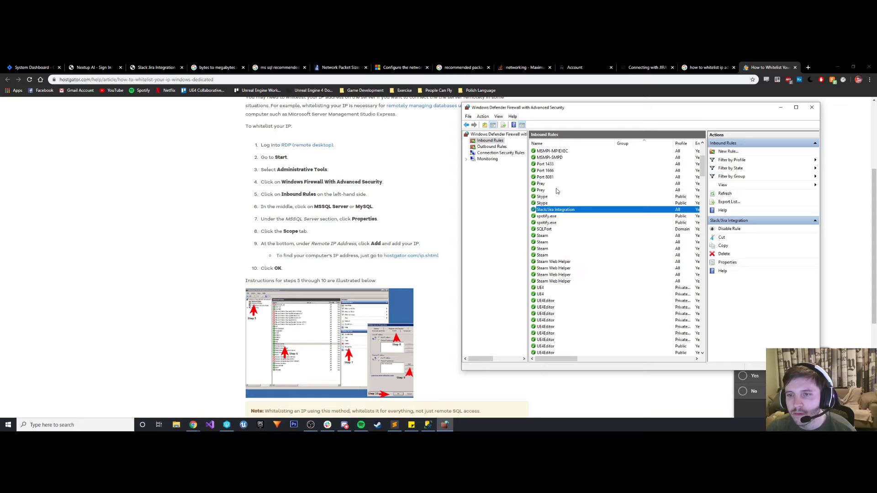
# Open the Slack/Jira Integration rule's properties on the Protocols and Ports tab.
pyautogui.click(557, 190)
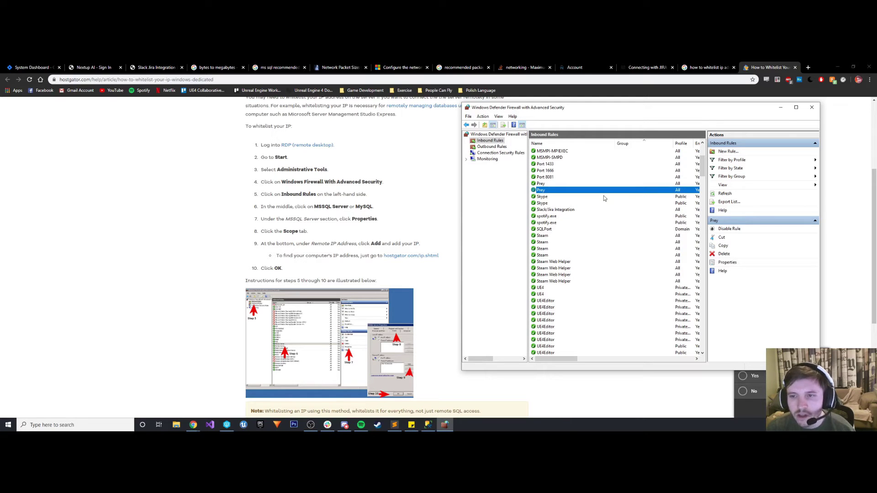
pyautogui.click(547, 230)
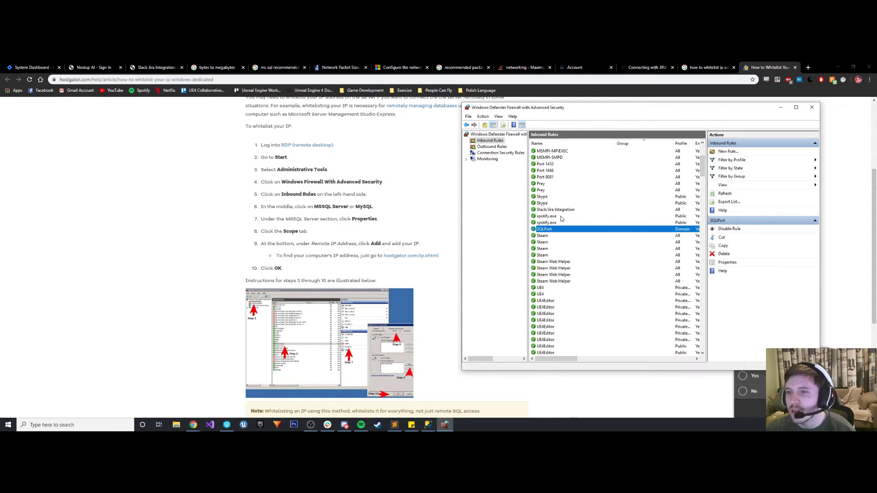
pyautogui.scroll(2, 547, 234)
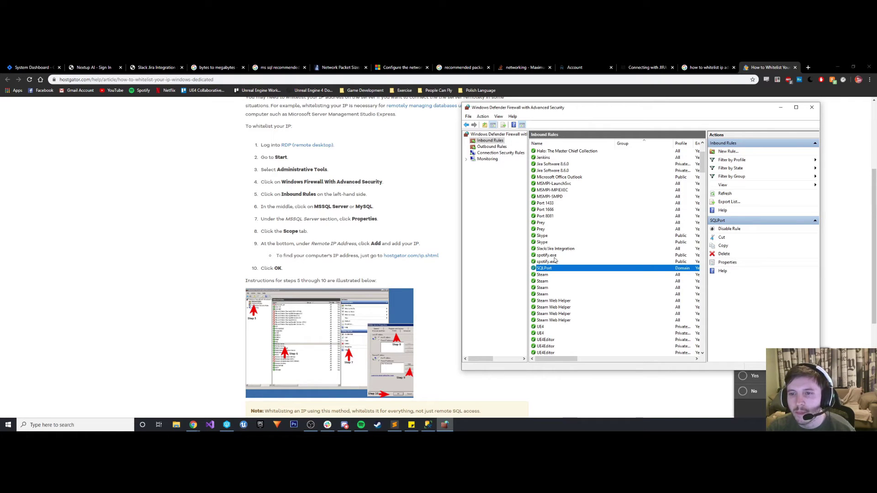
pyautogui.scroll(3, 562, 253)
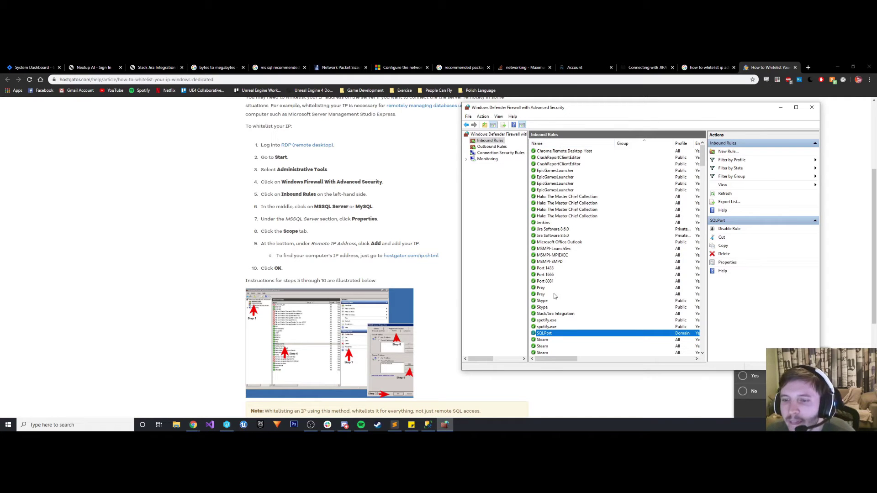
pyautogui.click(552, 315)
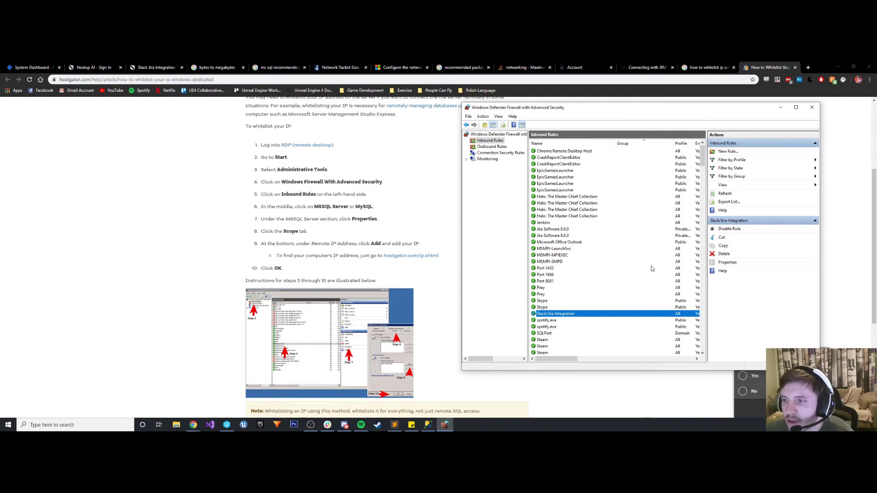
pyautogui.click(727, 263)
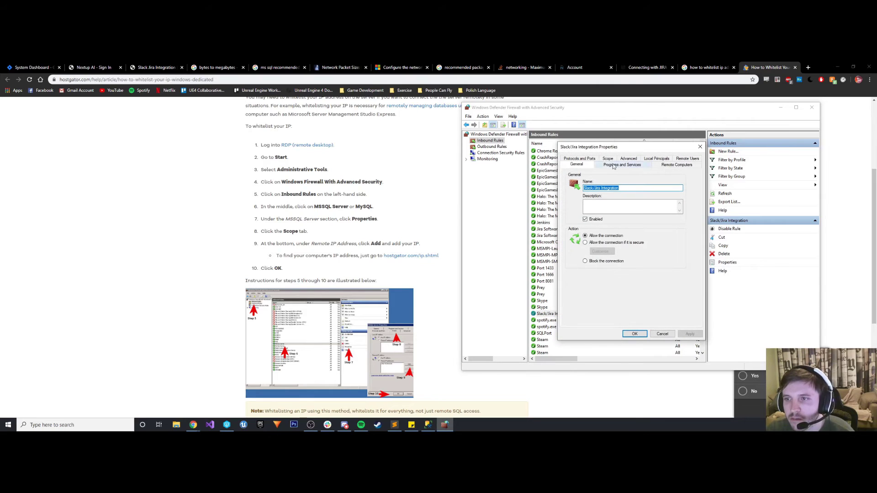
pyautogui.click(571, 159)
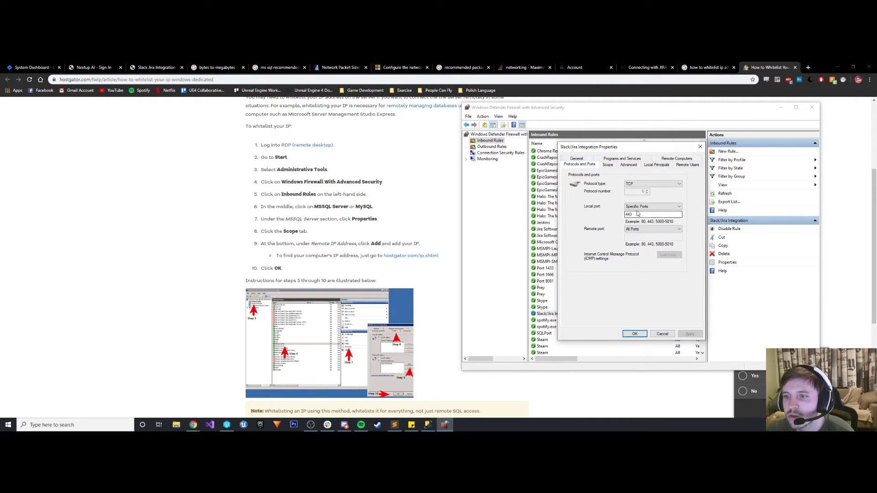
# Restrict the rule's remote port to Specific Ports 443 and save the properties.
pyautogui.click(637, 230)
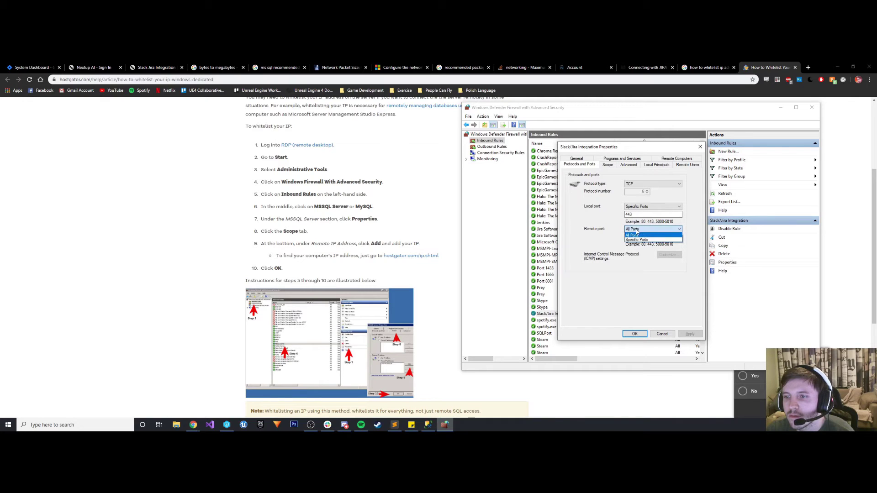
pyautogui.click(637, 230)
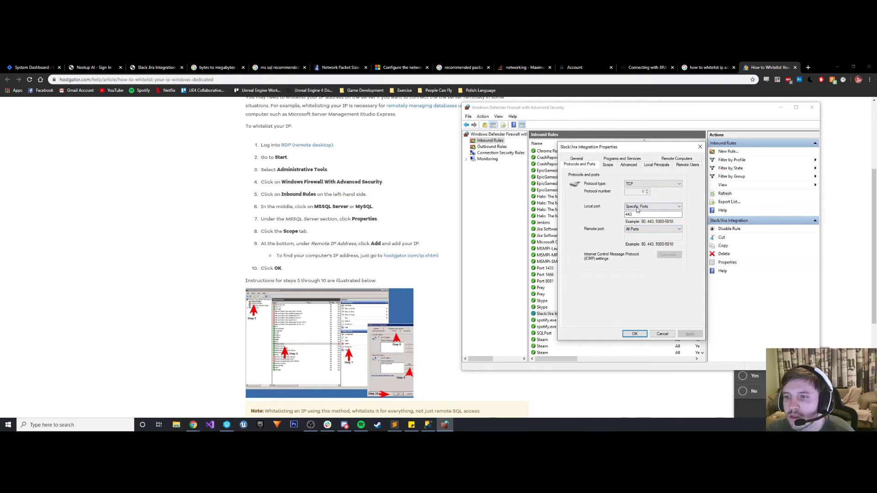
pyautogui.click(636, 230)
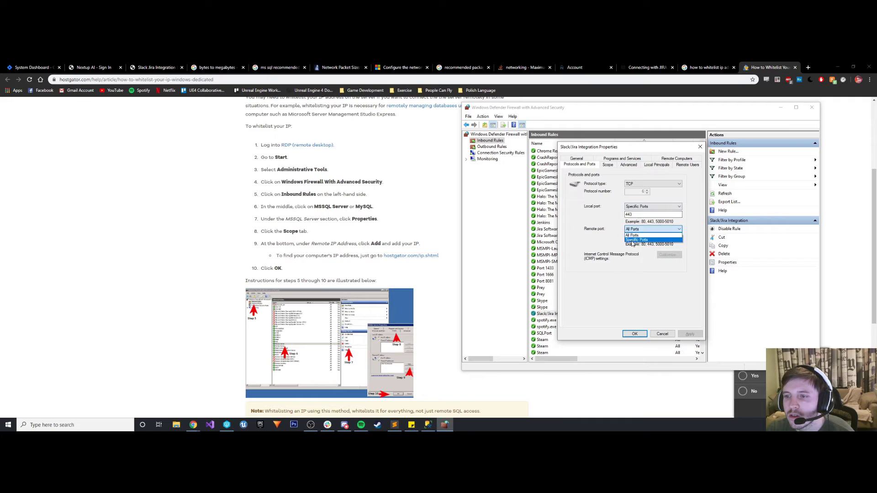
pyautogui.click(636, 240)
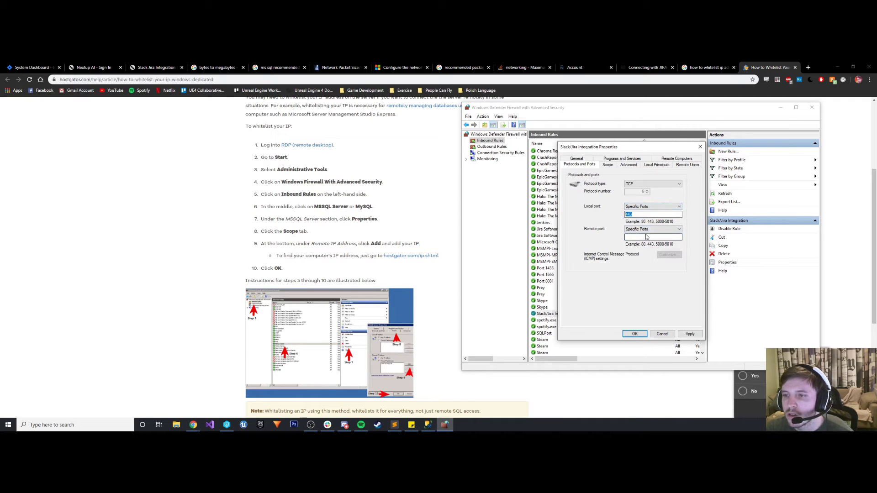
pyautogui.click(645, 237)
pyautogui.write('443')
pyautogui.click(690, 334)
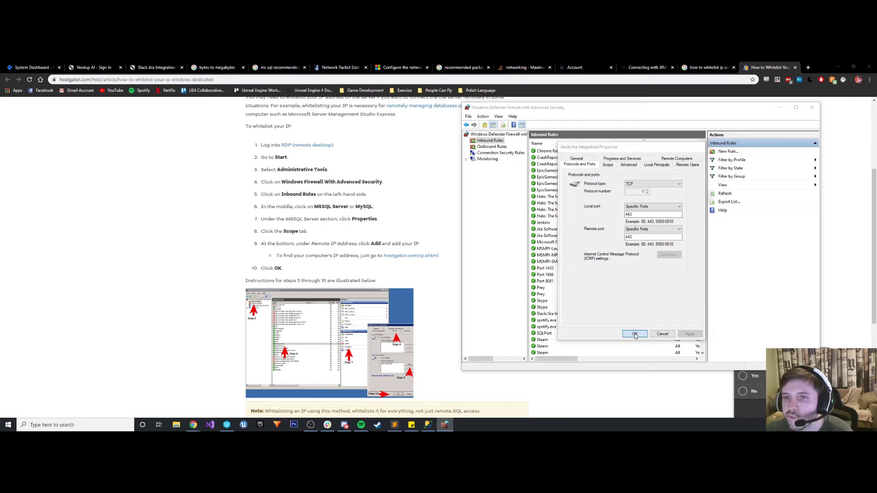
pyautogui.click(635, 334)
pyautogui.scroll(-3, 557, 184)
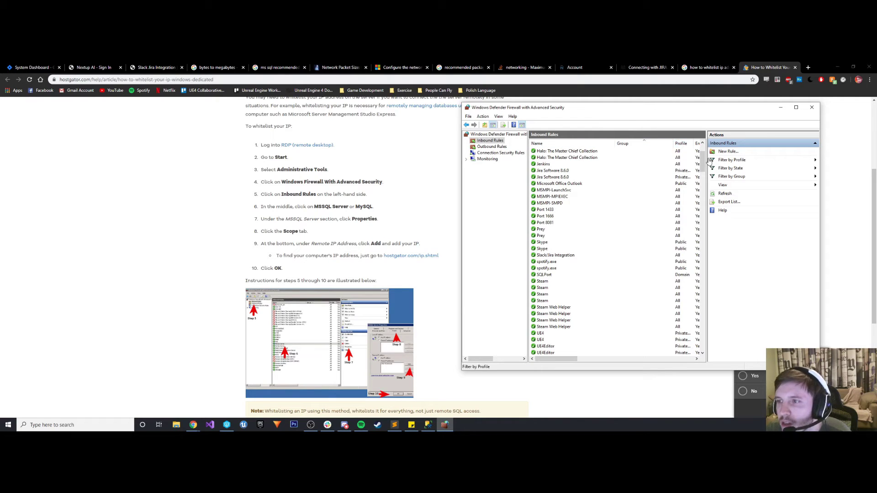
pyautogui.moveTo(707, 161); pyautogui.dragTo(676, 161)
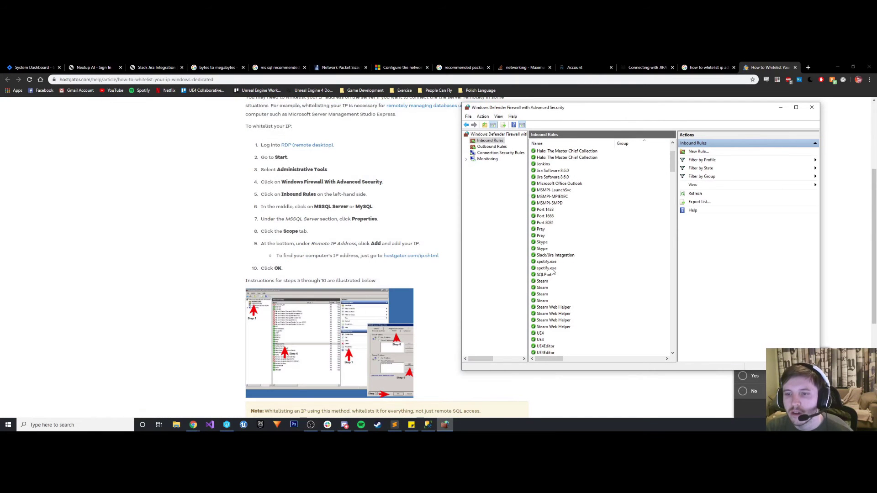
pyautogui.click(549, 274)
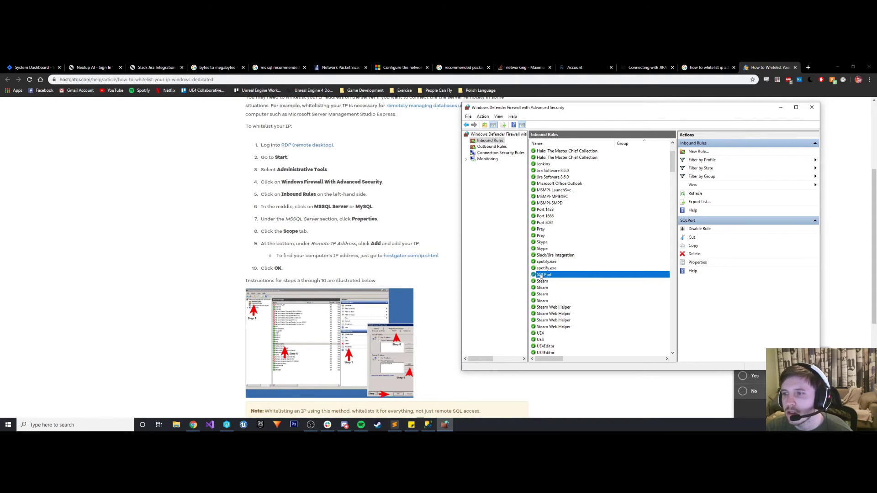
pyautogui.rightClick(547, 276)
pyautogui.click(560, 315)
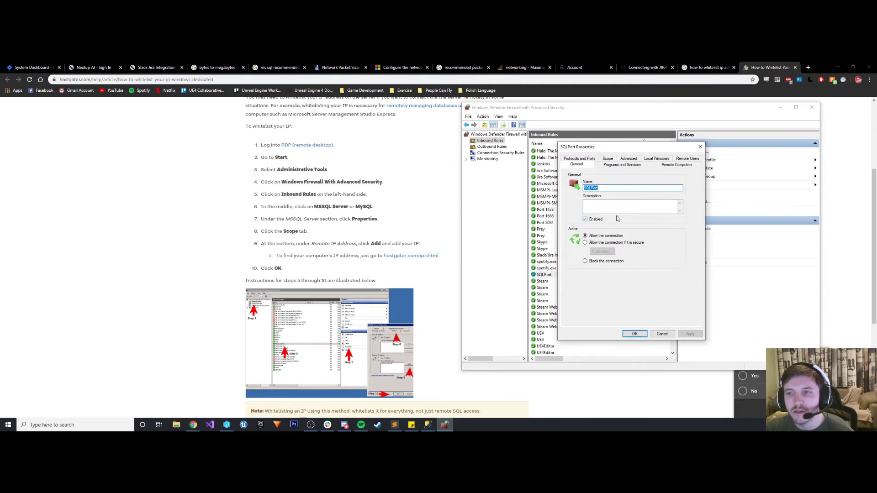
pyautogui.click(577, 159)
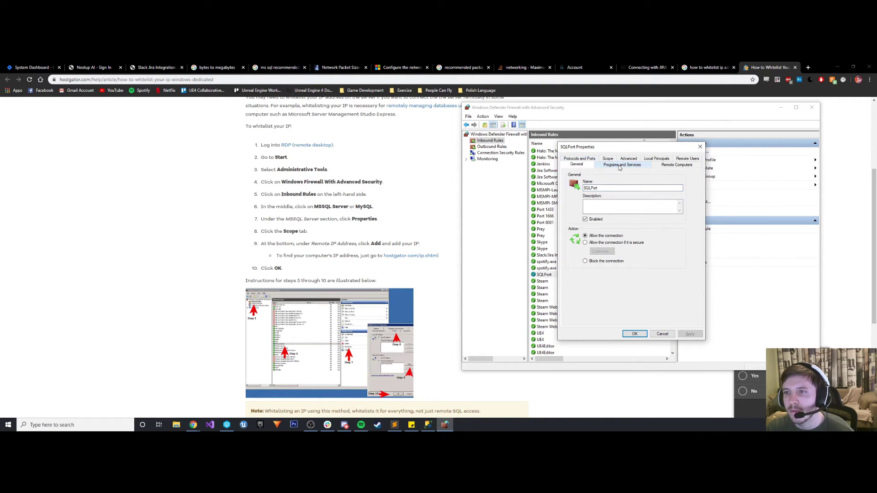
pyautogui.click(675, 164)
pyautogui.click(631, 165)
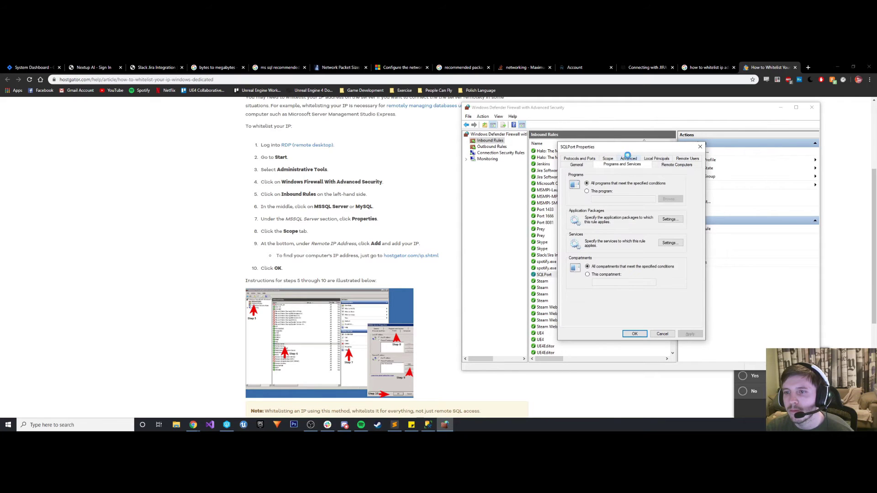
pyautogui.click(628, 157)
pyautogui.click(598, 159)
pyautogui.click(610, 158)
pyautogui.click(629, 165)
pyautogui.click(657, 164)
pyautogui.click(685, 158)
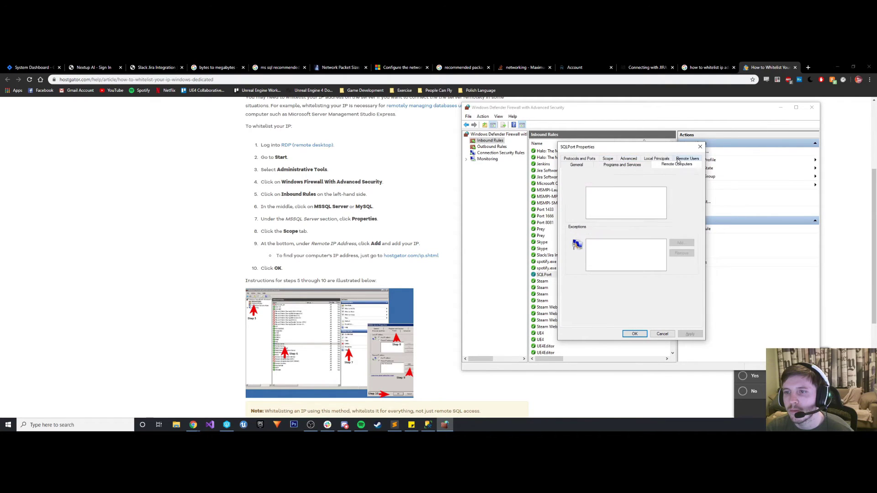
pyautogui.click(637, 166)
pyautogui.click(700, 146)
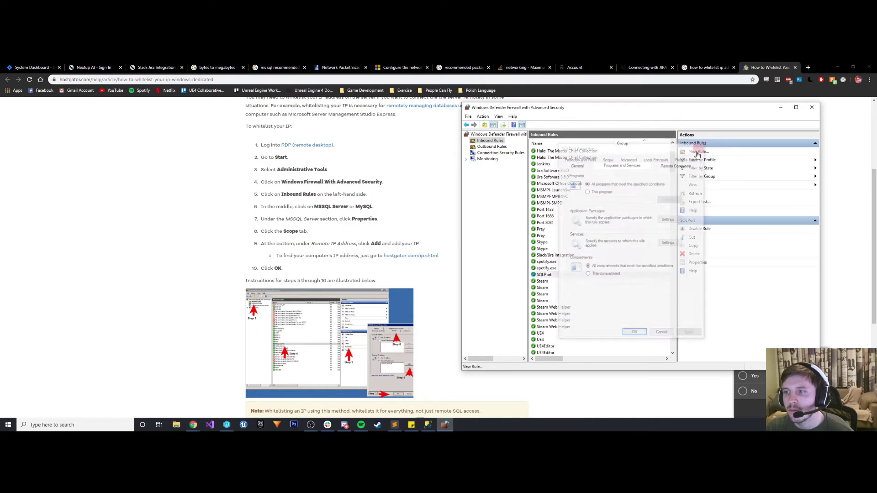
pyautogui.click(696, 263)
pyautogui.click(700, 149)
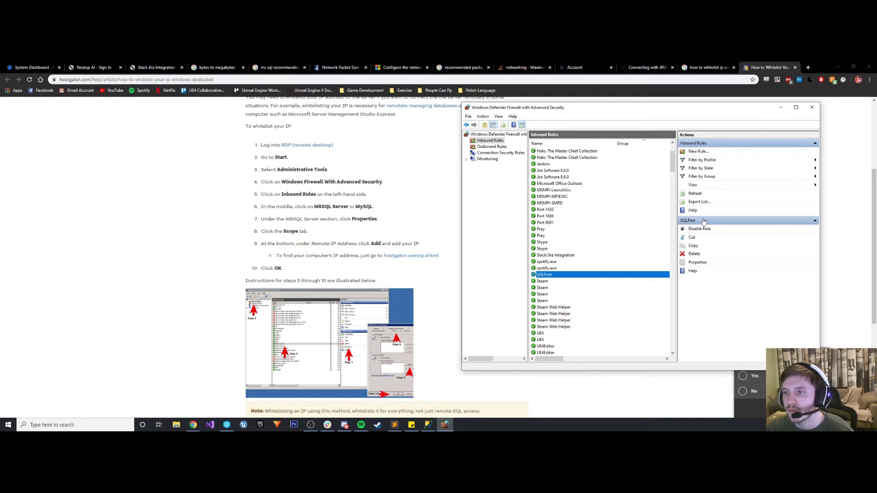
pyautogui.rightClick(551, 274)
pyautogui.click(562, 315)
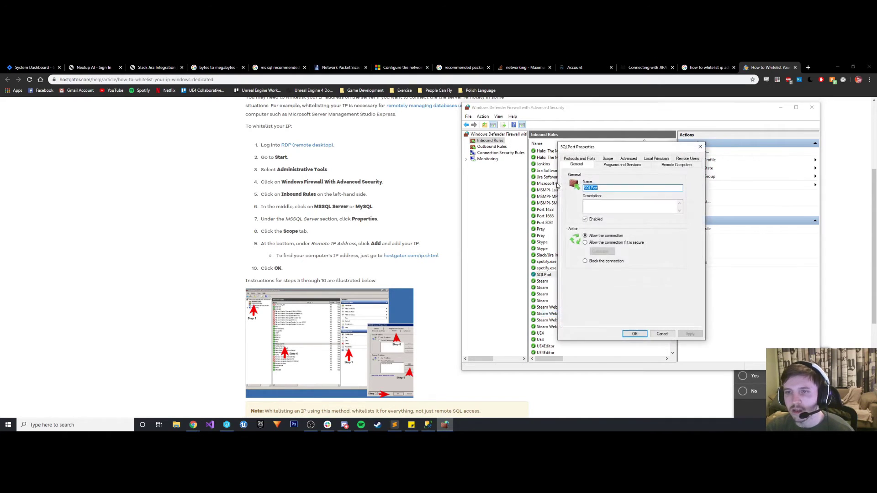
pyautogui.click(590, 159)
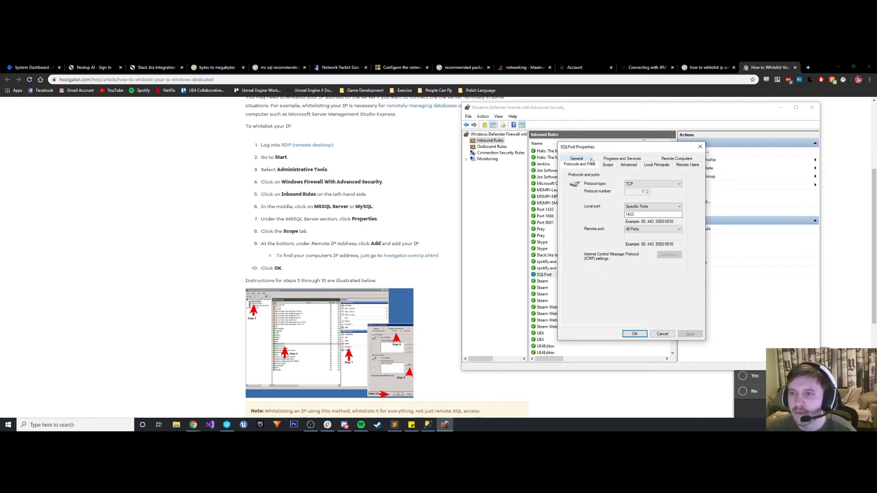
pyautogui.click(700, 146)
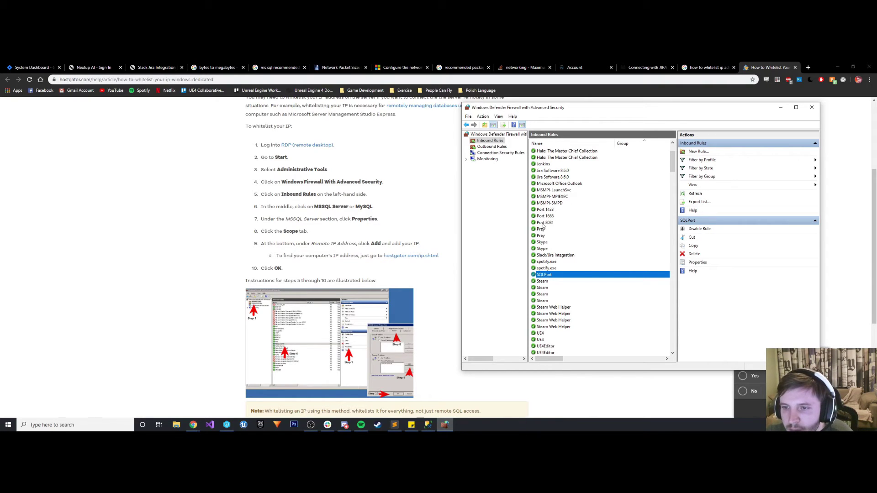
# Scroll the Inbound Rules list down until the SQL Server PolyBase rules appear.
pyautogui.scroll(-2, 541, 218)
pyautogui.scroll(-7, 541, 211)
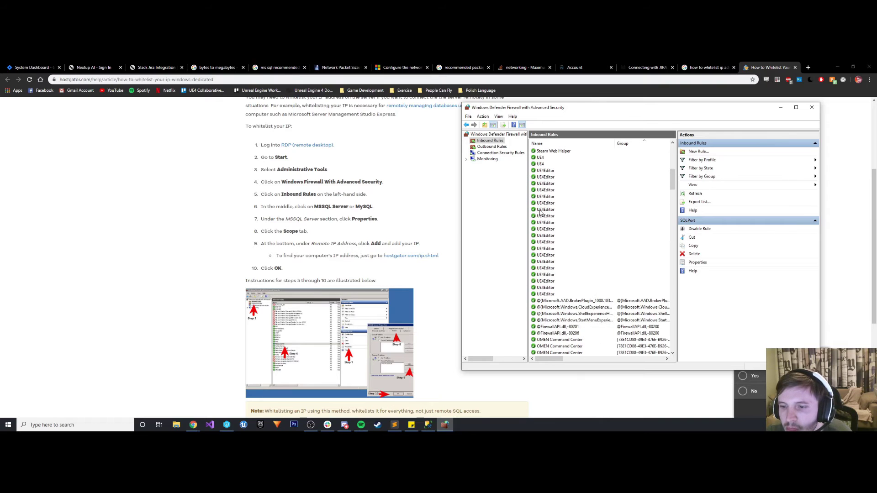
pyautogui.scroll(-9, 544, 215)
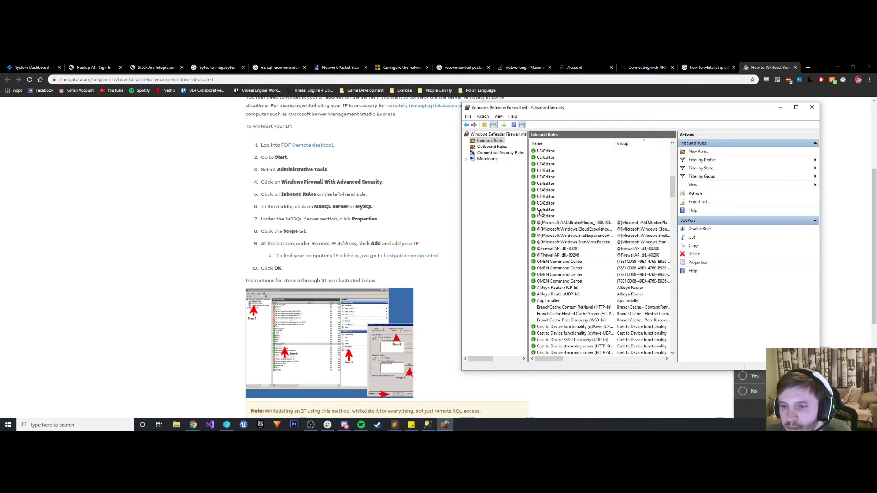
pyautogui.scroll(-9, 562, 214)
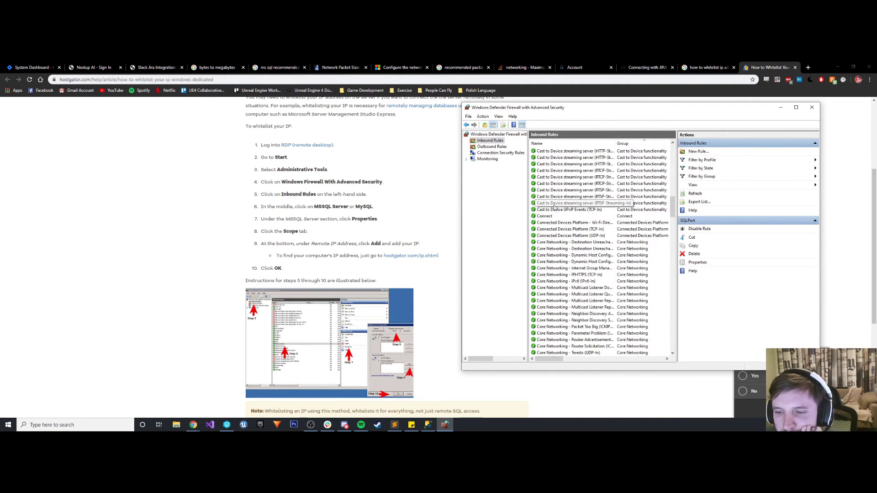
pyautogui.scroll(-4, 575, 213)
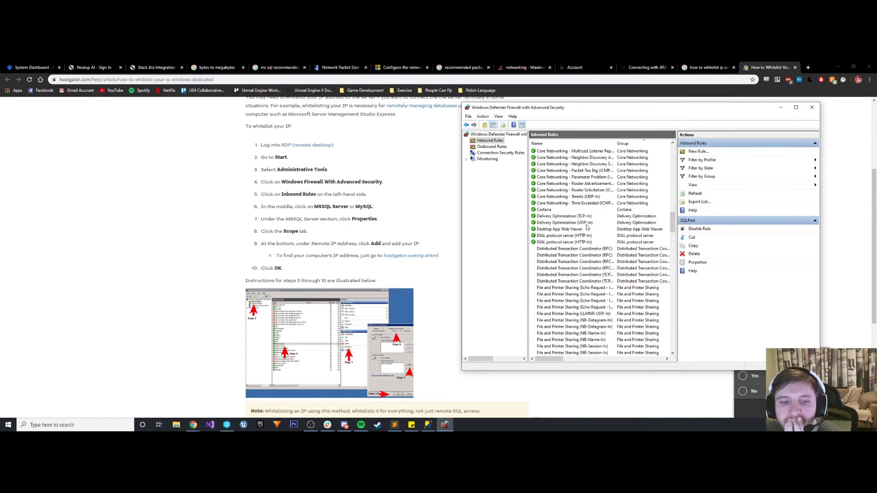
pyautogui.scroll(-5, 588, 227)
pyautogui.scroll(-3, 588, 227)
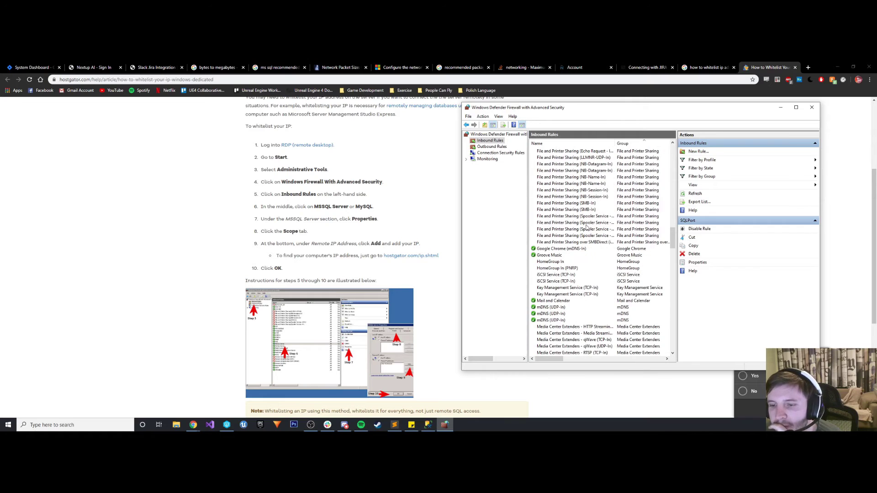
pyautogui.scroll(-3, 588, 227)
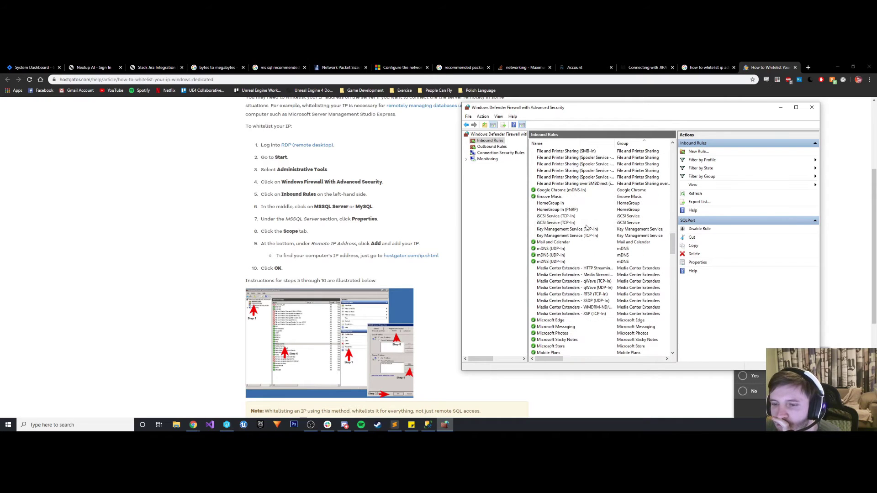
pyautogui.scroll(-6, 588, 227)
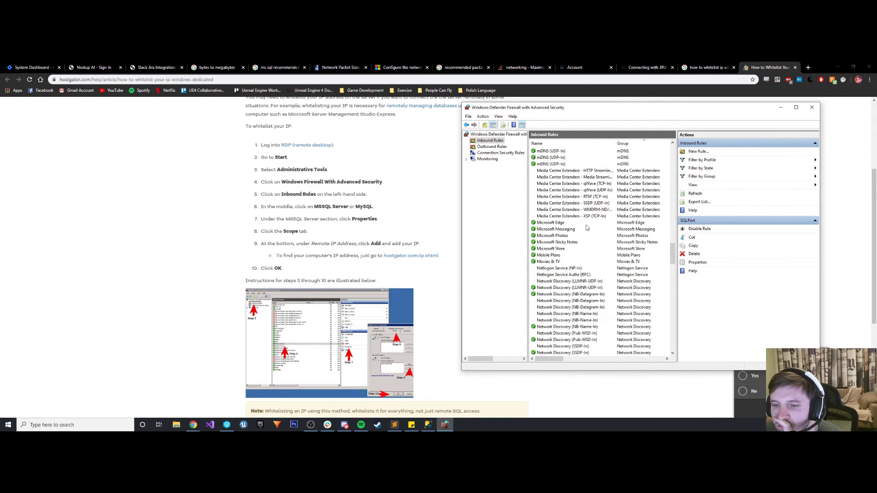
pyautogui.scroll(-5, 588, 224)
pyautogui.scroll(-6, 589, 228)
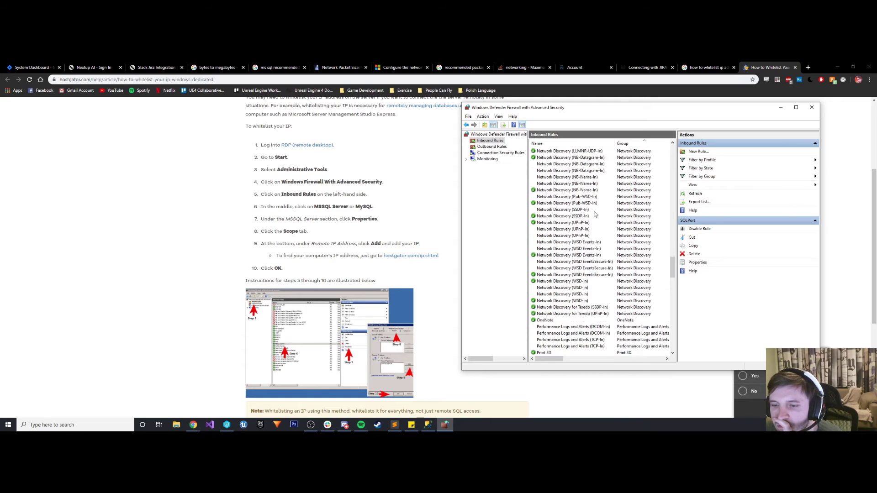
pyautogui.scroll(-10, 592, 246)
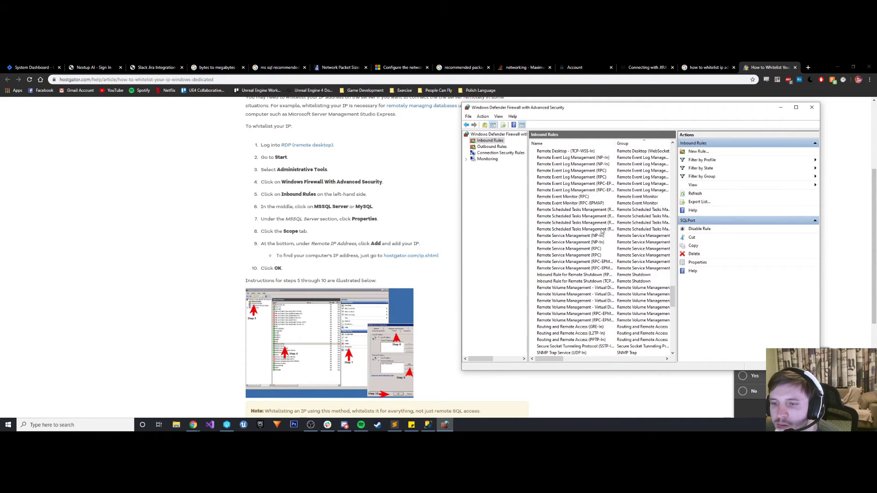
pyautogui.scroll(-3, 599, 237)
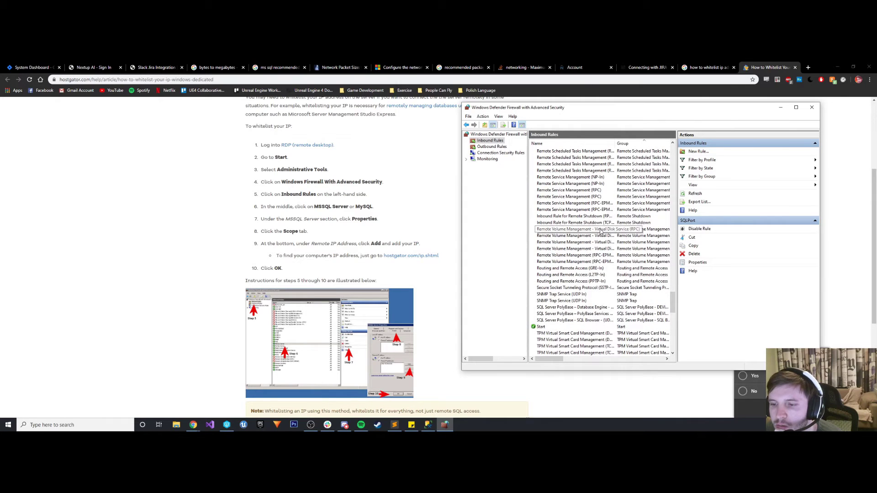
# Check the SQL Server PolyBase Database Engine rule's Scope without changing it, then return to the Connecting with JIRA page.
pyautogui.click(591, 310)
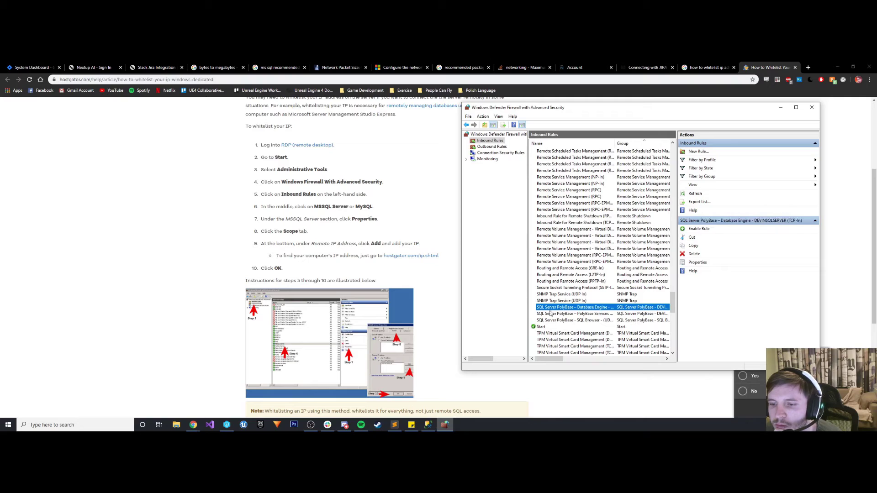
pyautogui.rightClick(557, 310)
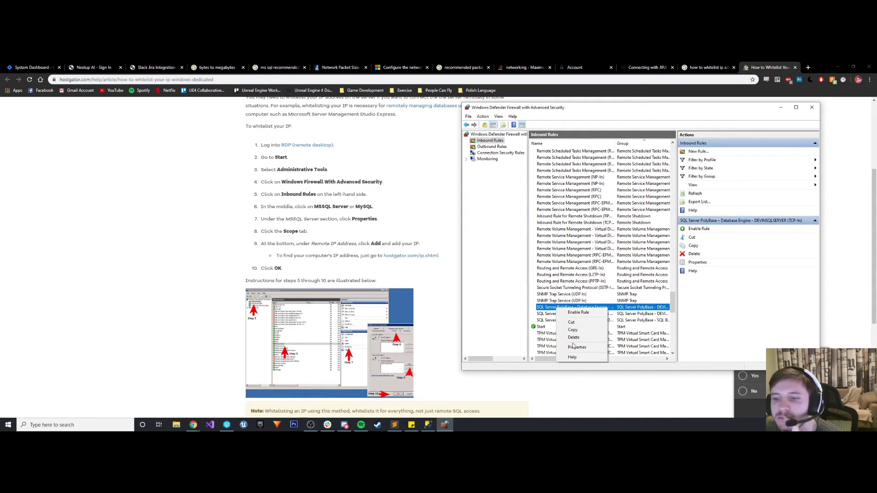
pyautogui.click(577, 347)
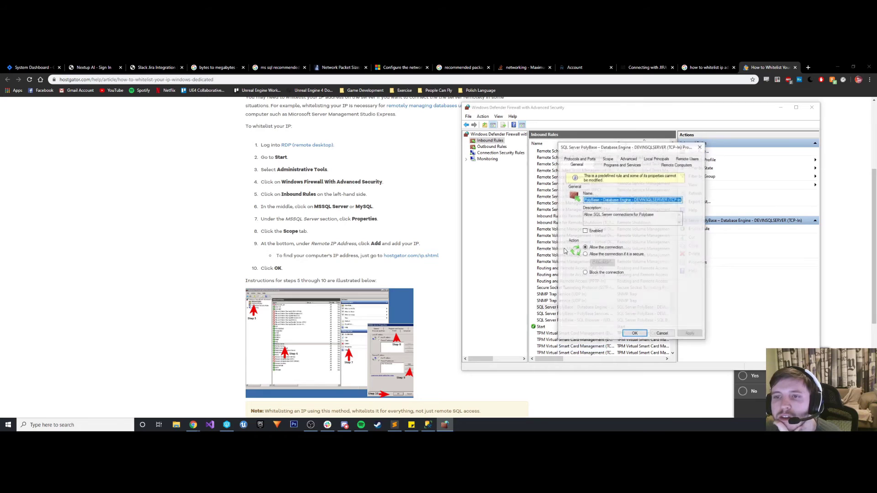
pyautogui.click(607, 165)
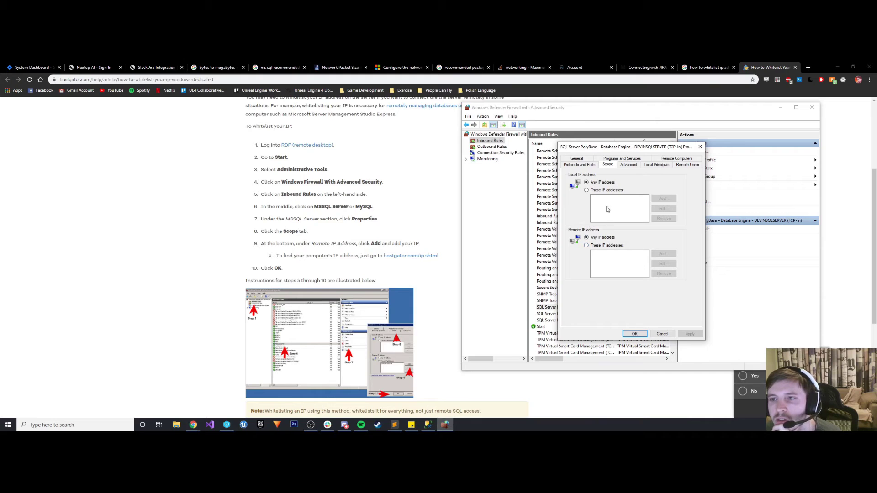
pyautogui.click(660, 334)
pyautogui.click(647, 67)
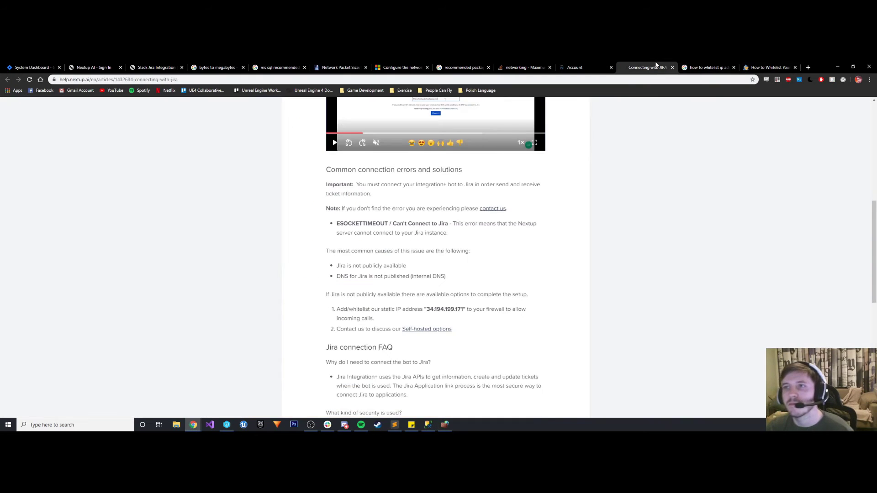
pyautogui.click(576, 67)
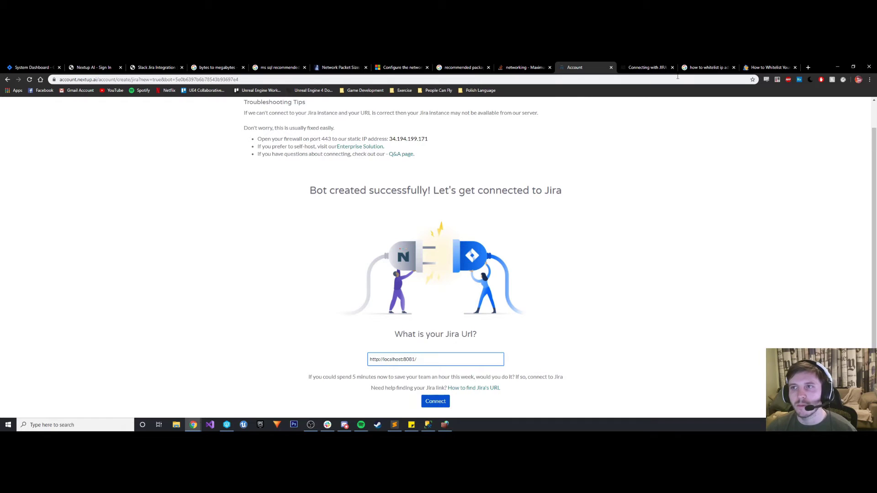
pyautogui.click(445, 405)
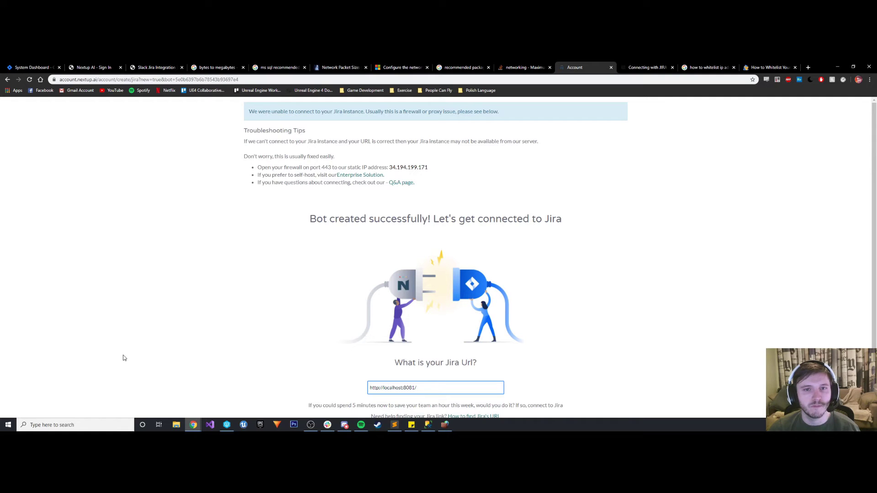
pyautogui.click(93, 425)
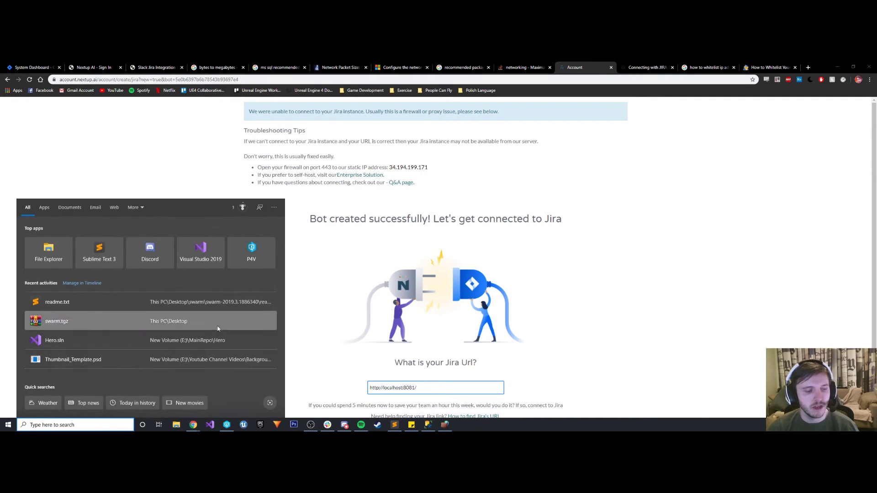
pyautogui.click(358, 289)
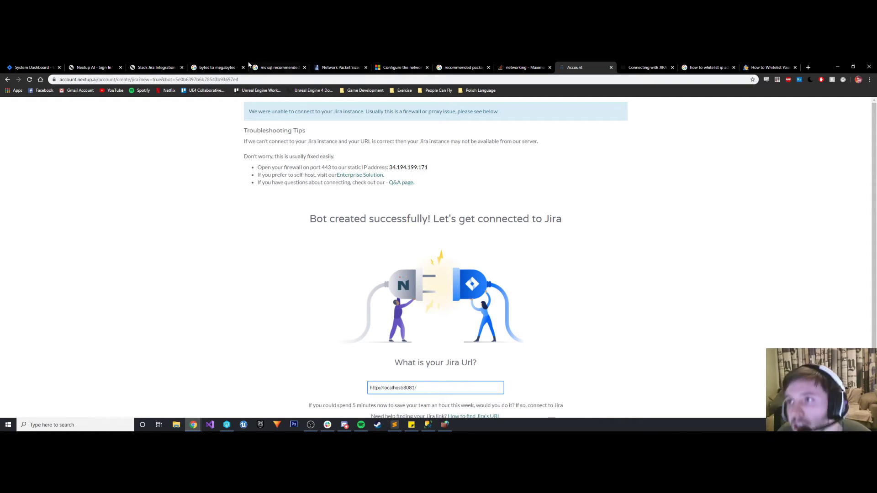
# Load the router admin page at 192.168.0.1 in a new browser tab.
pyautogui.click(808, 68)
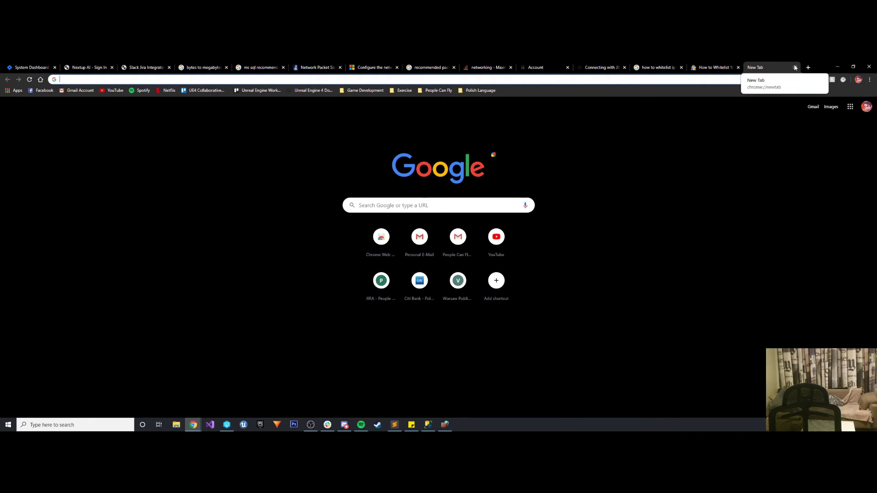
pyautogui.write('192.')
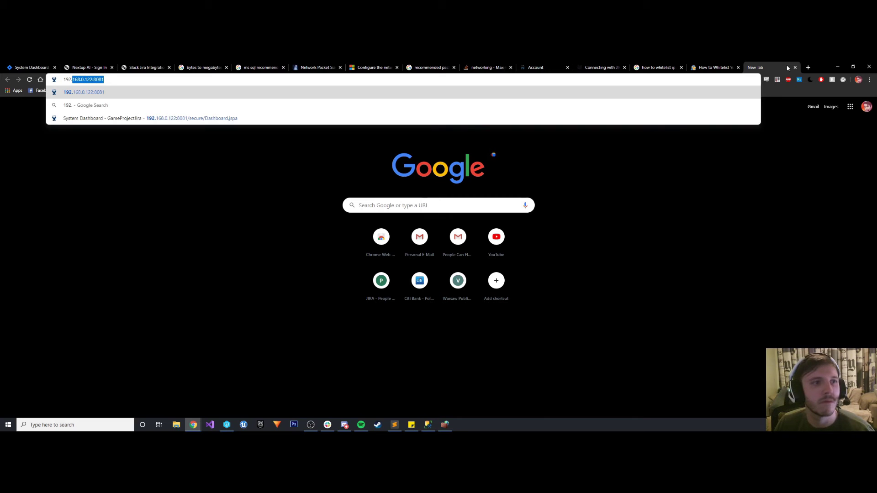
pyautogui.write('1.')
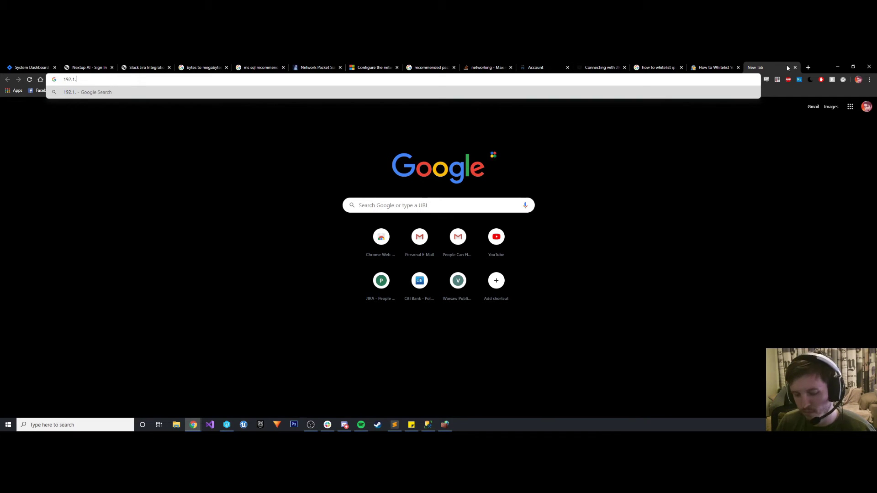
pyautogui.press('BackSpace')
pyautogui.write('688')
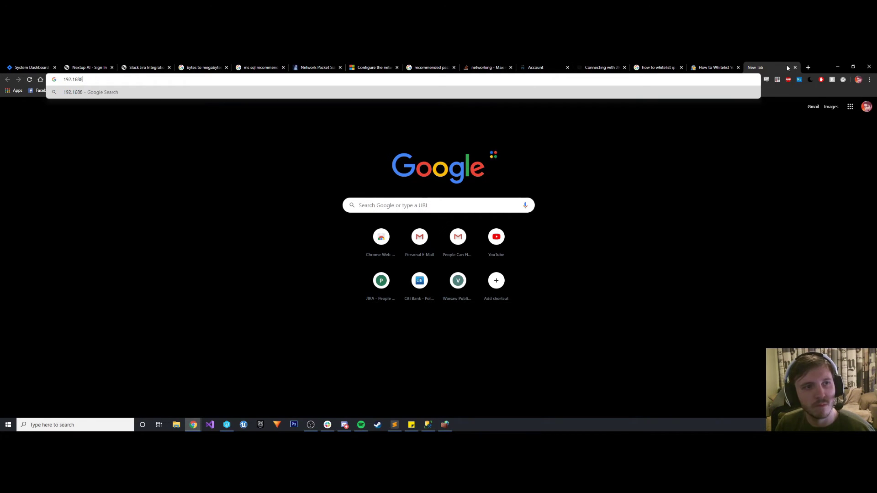
pyautogui.press('BackSpace')
pyautogui.write('.0.1')
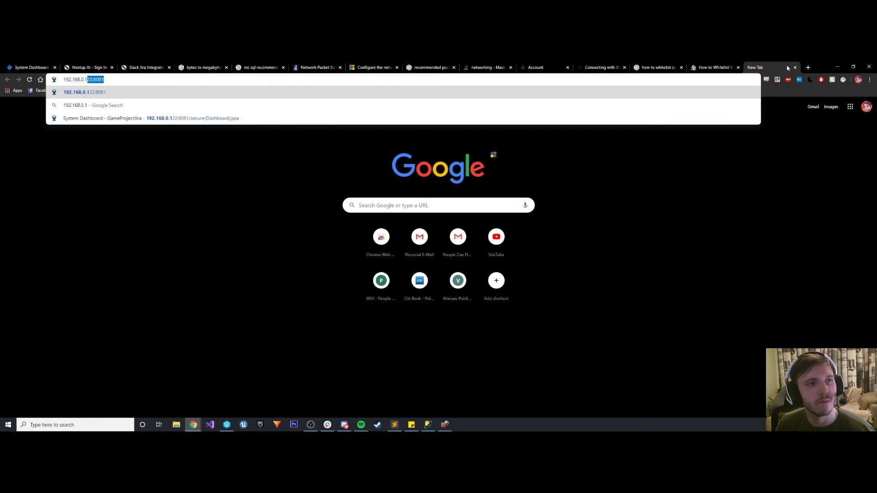
pyautogui.press('Delete')
pyautogui.press('Return')
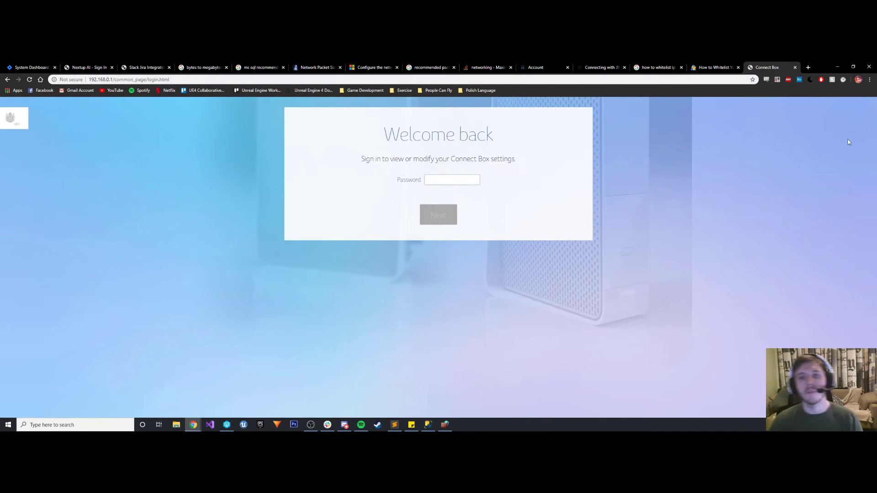
# Enter the router password in the sign-in field, then clear it and close the tab.
pyautogui.click(454, 180)
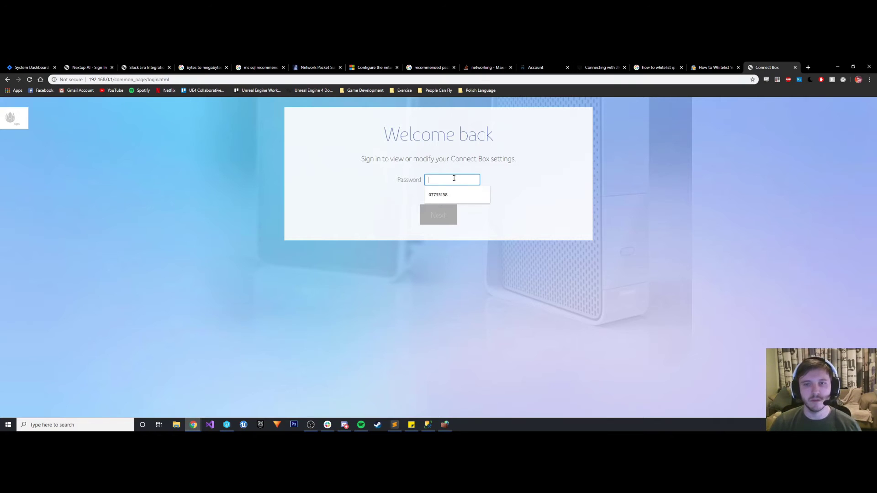
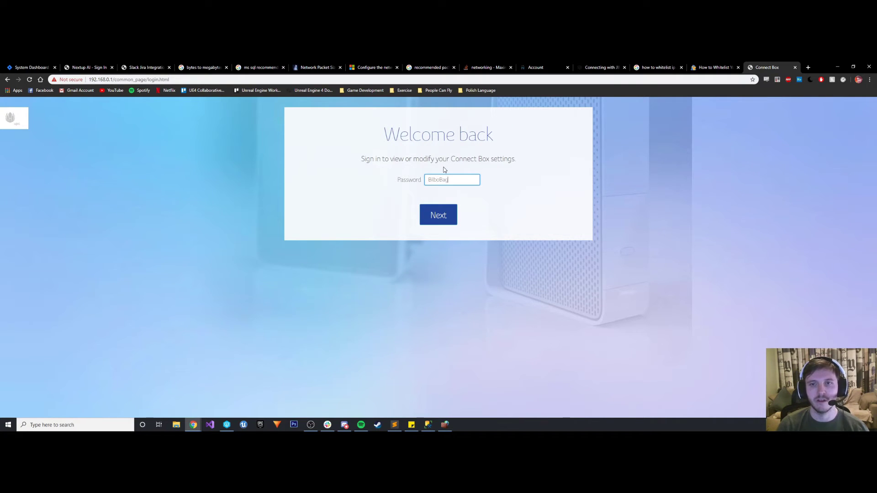
pyautogui.hotkey('ctrl', 'a')
pyautogui.press('BackSpace')
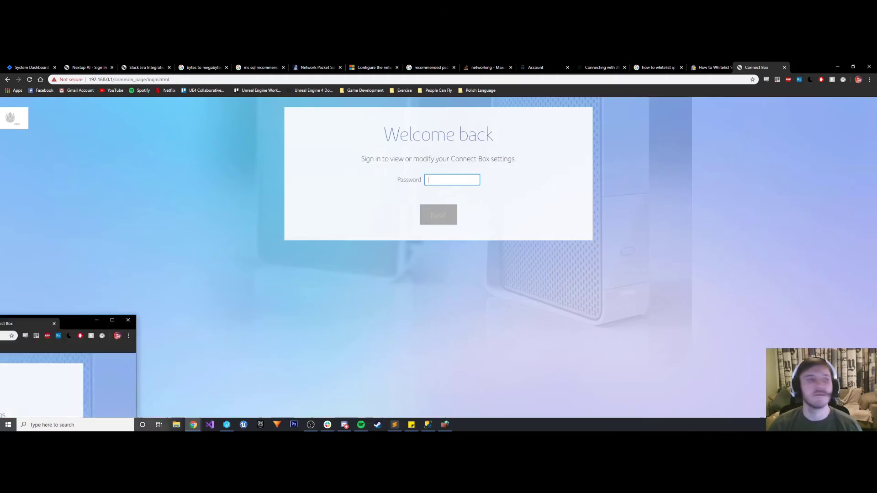
pyautogui.hotkey('ctrl', 'w')
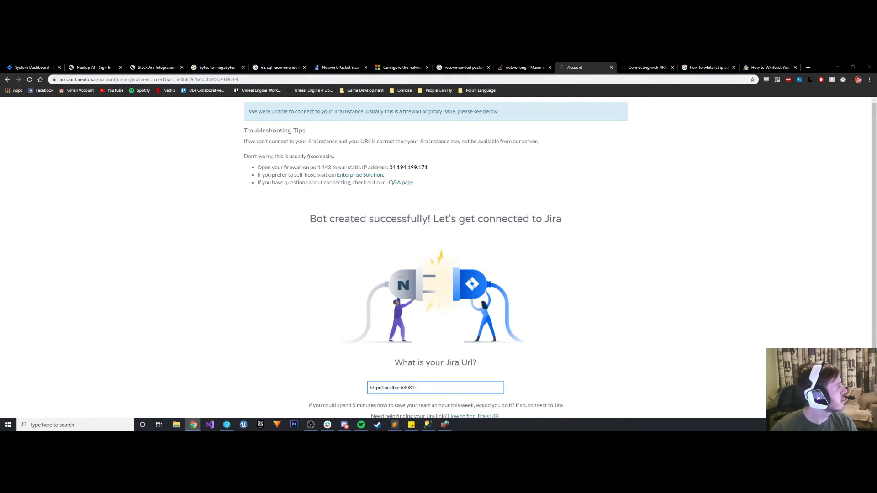
# In the router admin, go to Advanced settings > Security > Port forwarding and create a new rule.
pyautogui.hotkey('alt', 'Tab')
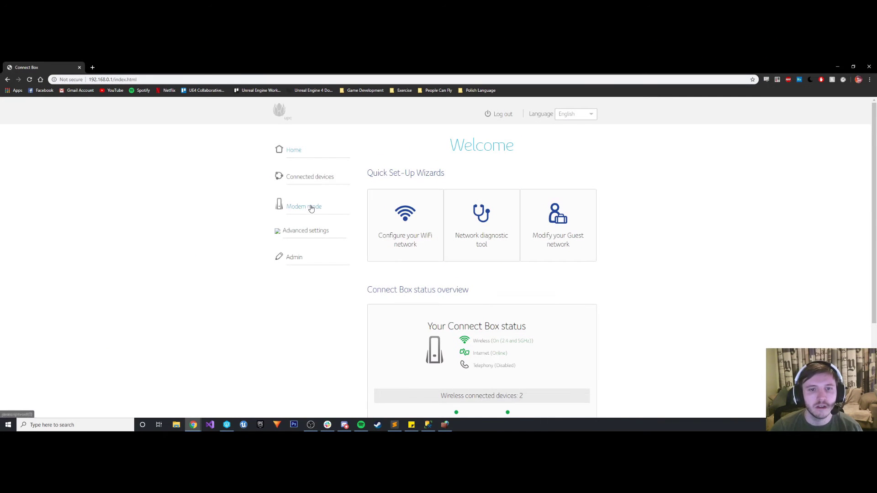
pyautogui.click(303, 231)
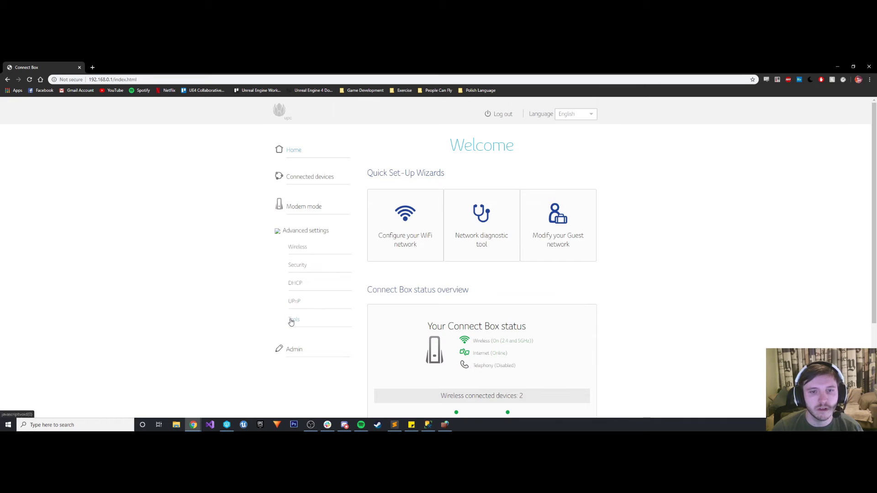
pyautogui.click(303, 207)
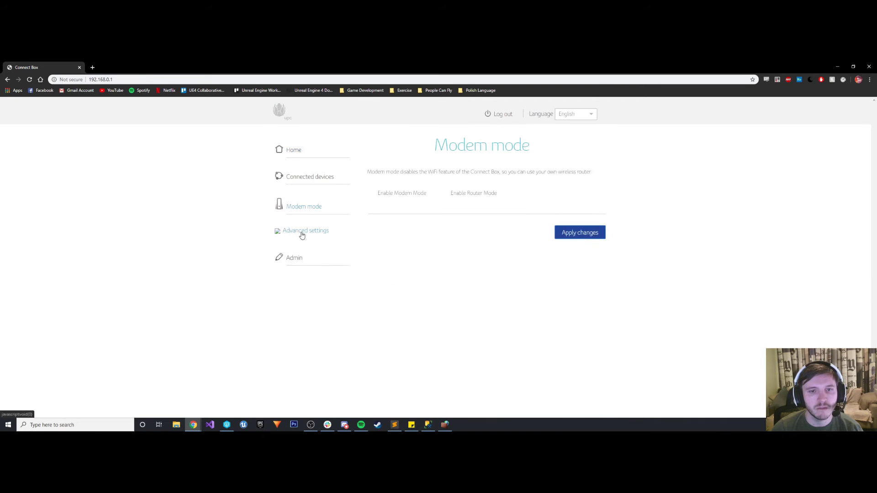
pyautogui.click(303, 231)
pyautogui.click(296, 261)
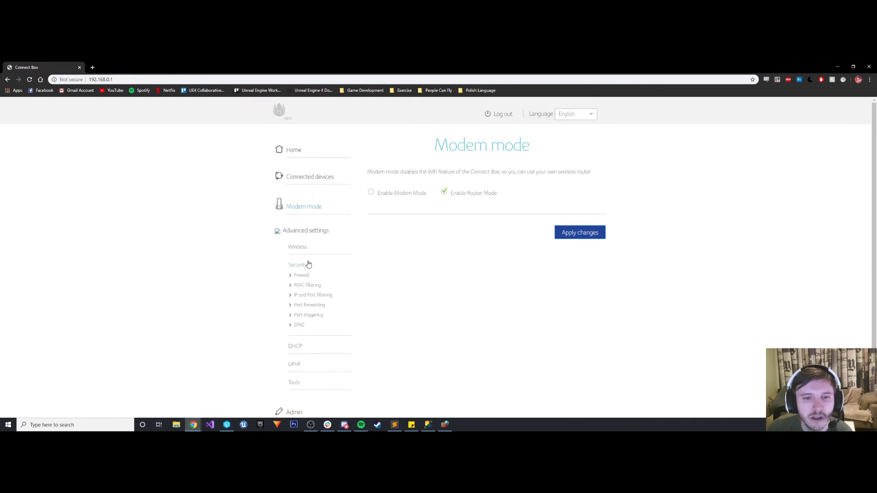
pyautogui.click(315, 306)
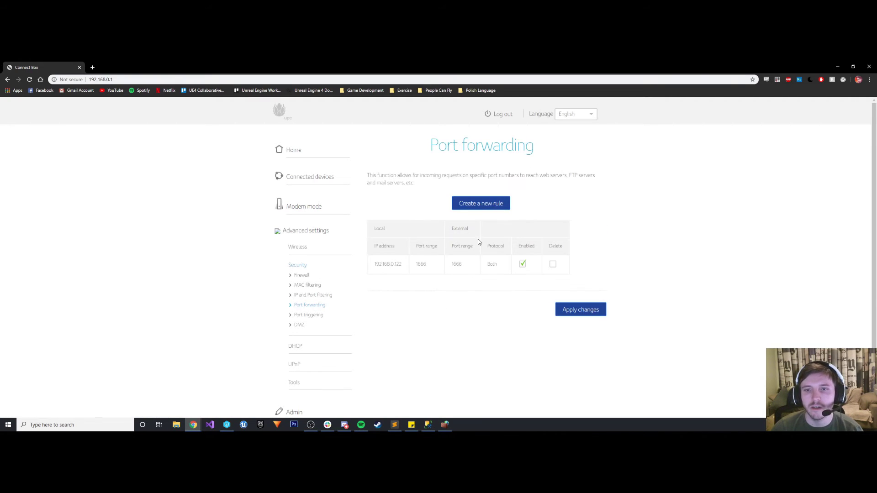
pyautogui.click(476, 205)
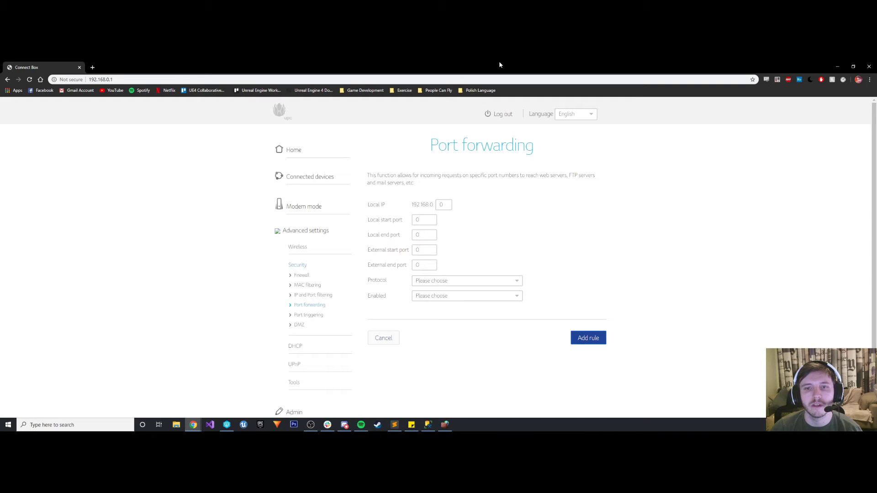
# Set the new rule's protocol to Both and Enabled to On, and move the router window aside.
pyautogui.click(441, 282)
pyautogui.click(423, 313)
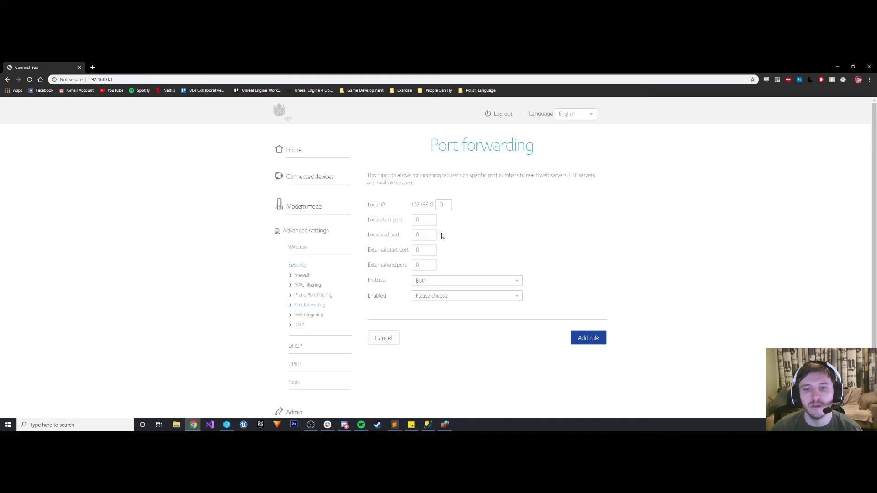
pyautogui.click(427, 296)
pyautogui.click(427, 314)
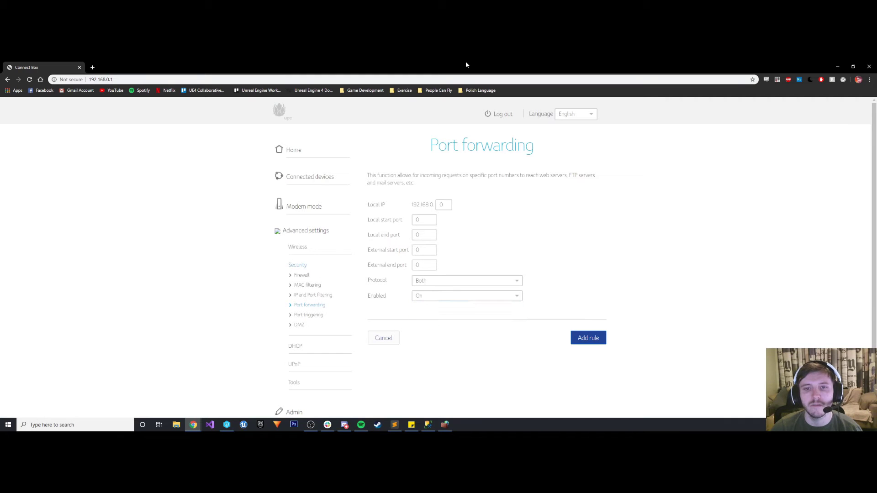
pyautogui.moveTo(466, 65); pyautogui.dragTo(0, 188)
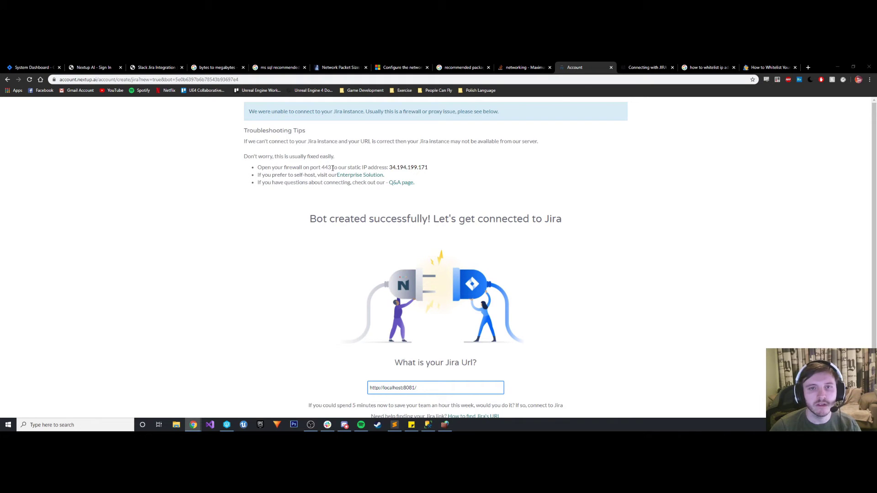
pyautogui.moveTo(333, 168); pyautogui.dragTo(322, 168)
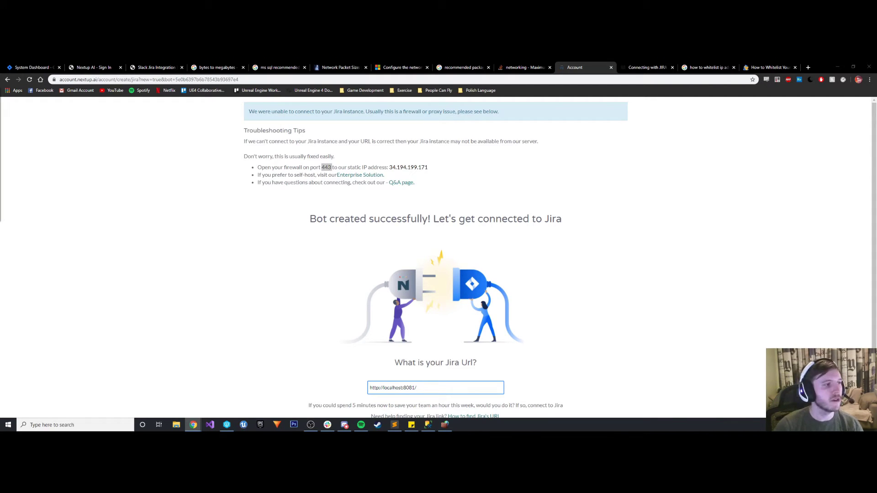
pyautogui.click(231, 209)
pyautogui.press('super')
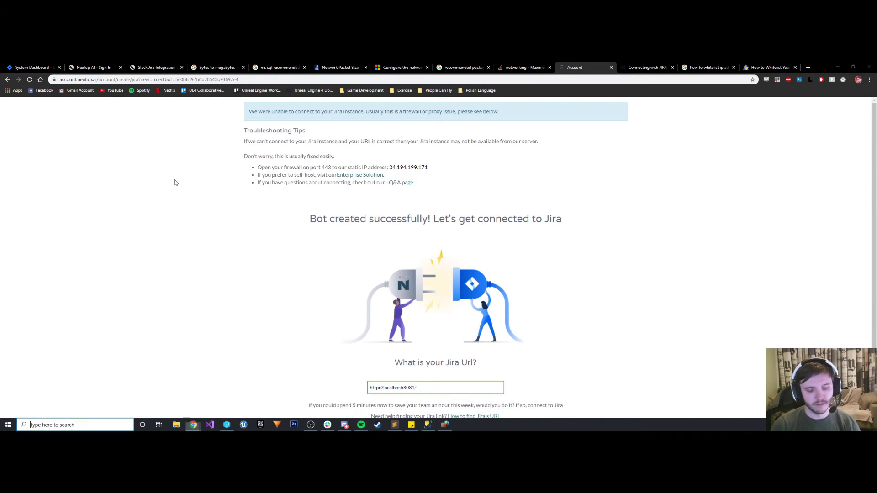
# Run ipconfig in Command Prompt to show the PC's IPv4 address and gateway.
pyautogui.write('cmd')
pyautogui.press('Return')
pyautogui.write('ipc')
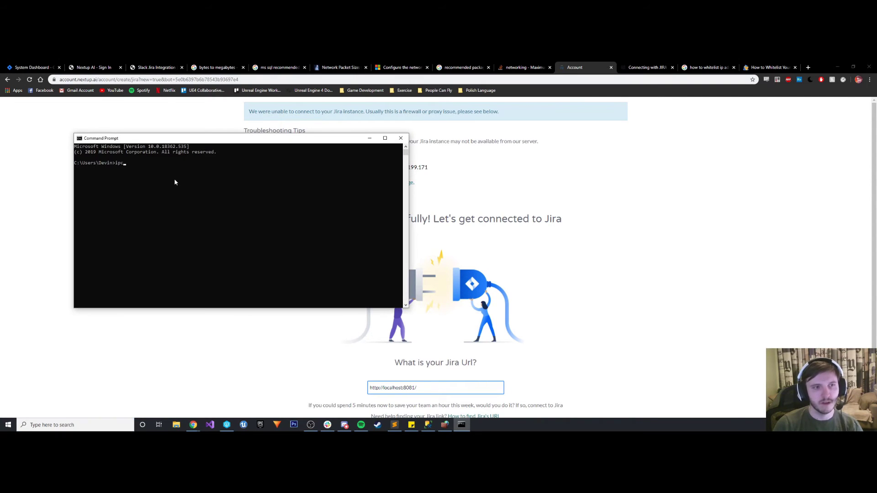
pyautogui.write('onfig')
pyautogui.press('Return')
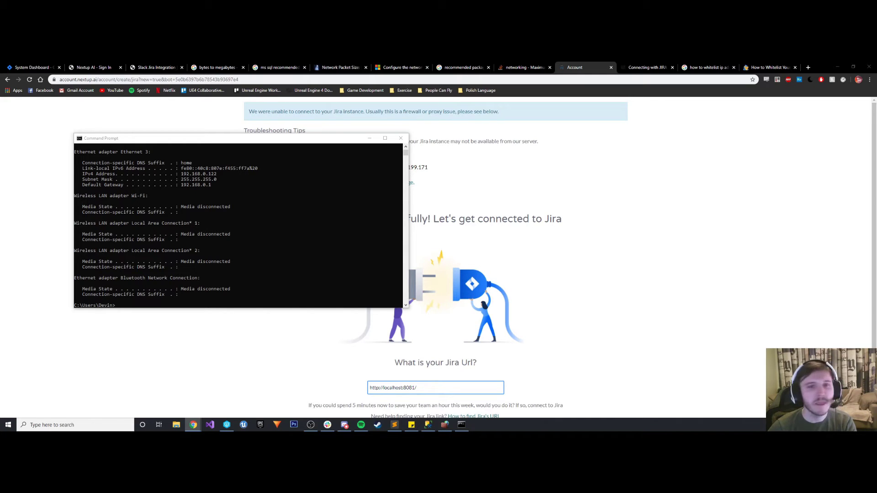
# Move the console aside and select Nextup's static IP 34.194.199.171 on the setup page.
pyautogui.moveTo(330, 139); pyautogui.dragTo(585, 175)
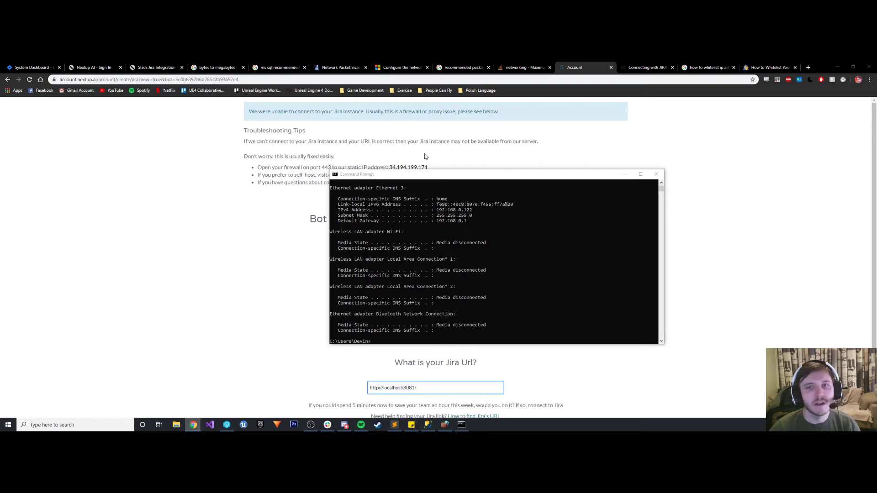
pyautogui.moveTo(423, 174); pyautogui.dragTo(389, 168)
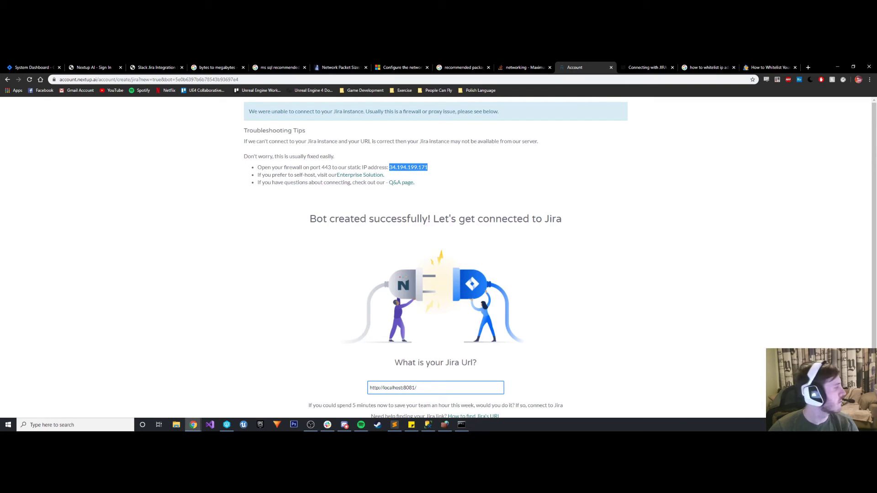
pyautogui.hotkey('alt', 'Tab')
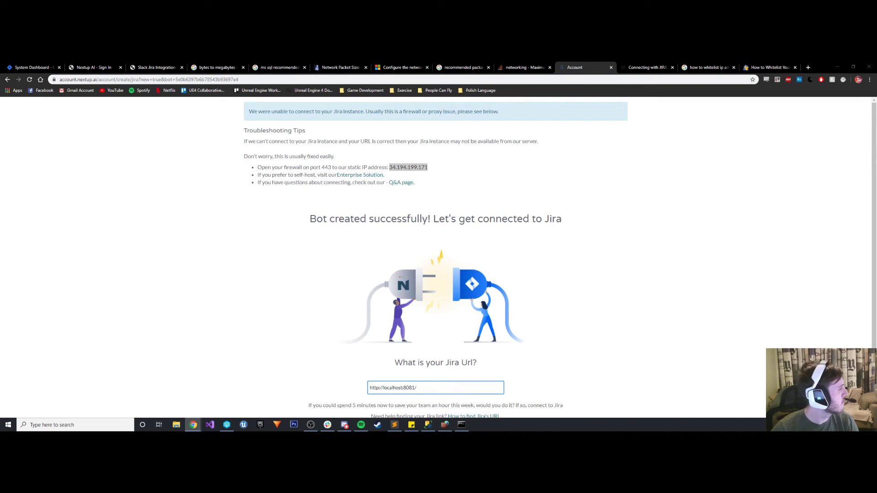
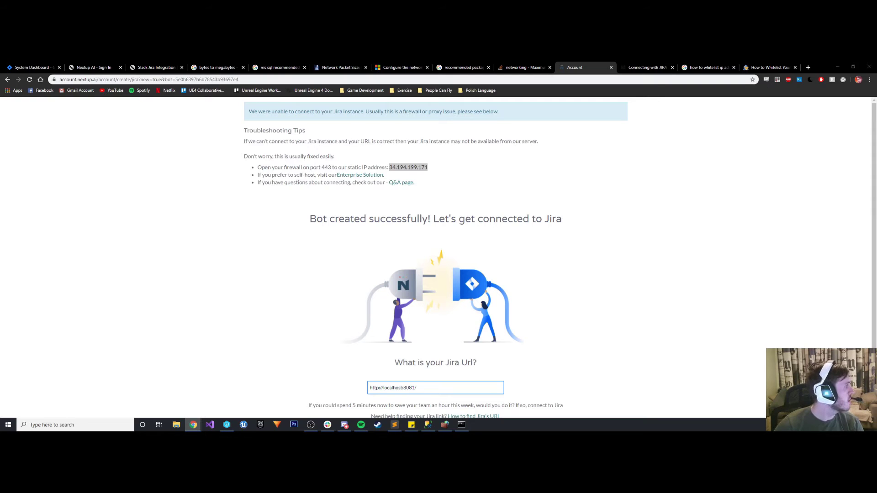
# Move the HostGator IP-whitelisting article into its own window and return to the Jira bot setup page.
pyautogui.click(648, 264)
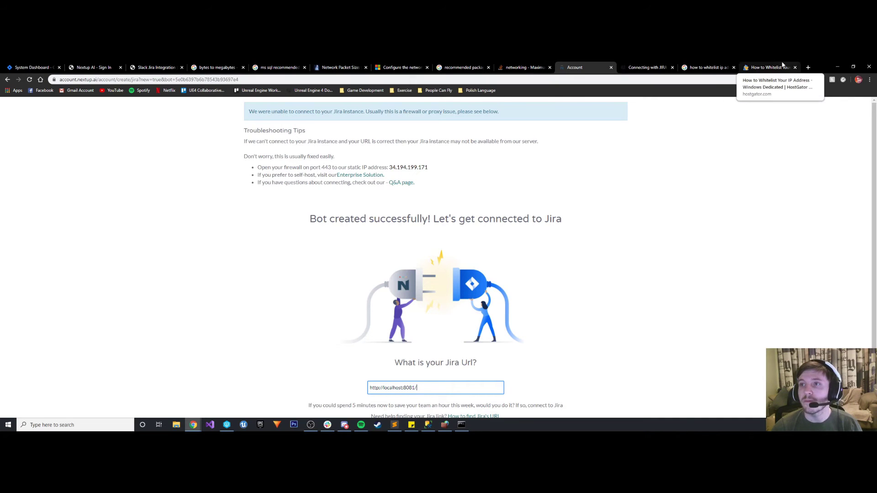
pyautogui.click(635, 67)
pyautogui.click(574, 68)
pyautogui.click(770, 68)
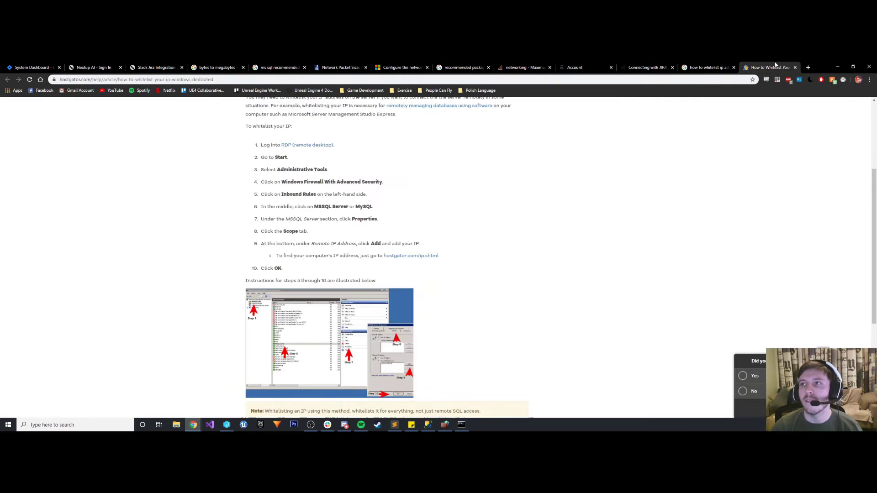
pyautogui.moveTo(771, 64); pyautogui.dragTo(0, 205)
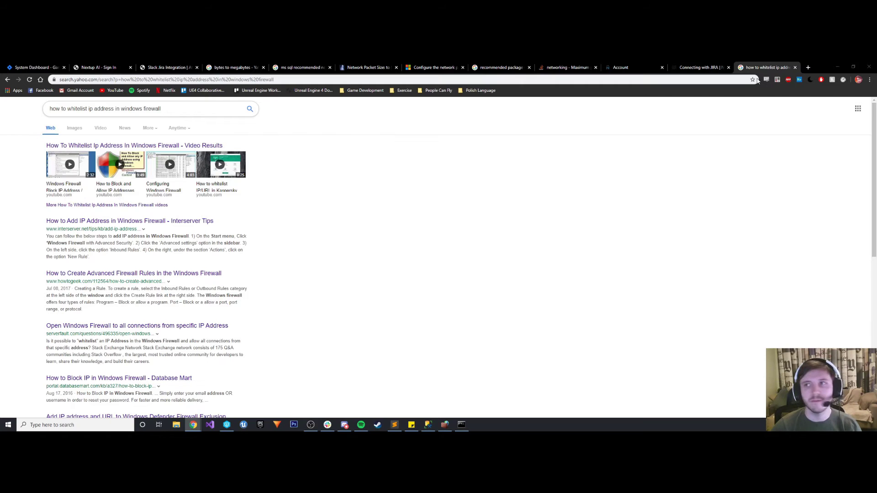
pyautogui.click(718, 68)
pyautogui.click(621, 67)
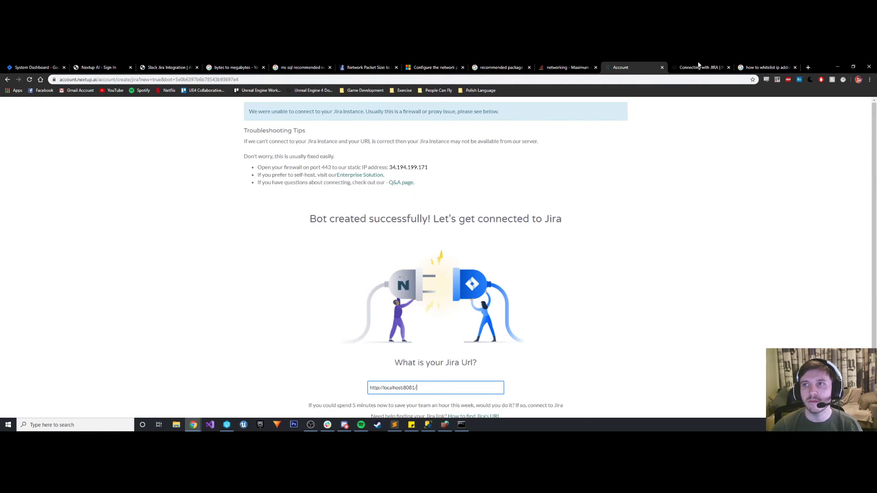
pyautogui.click(767, 67)
pyautogui.click(631, 68)
# Replace the localhost Jira URL with the public IP plus :8081 and connect.
pyautogui.hotkey('ctrl', 'a')
pyautogui.write('89.78.88.75')
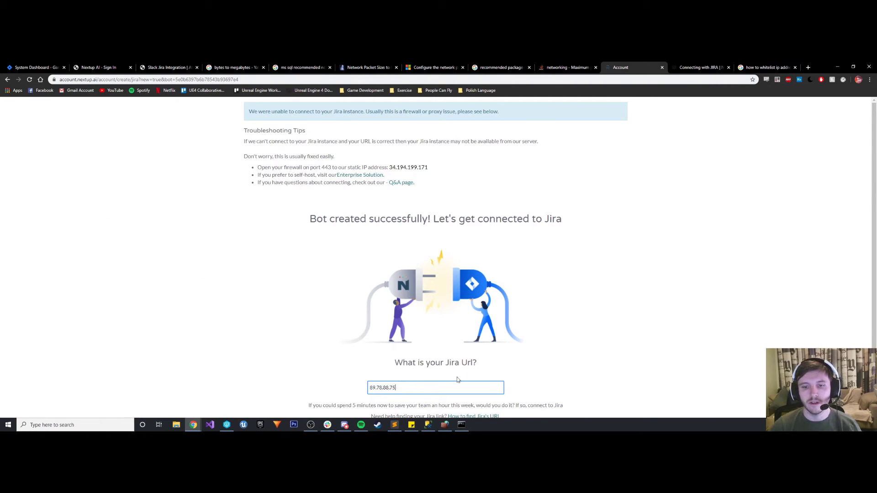
pyautogui.write(':8081')
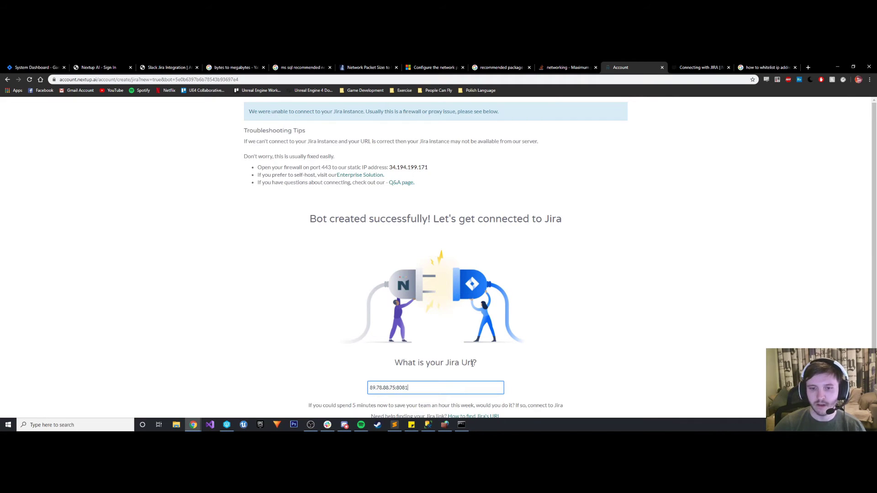
pyautogui.scroll(-1, 457, 374)
pyautogui.click(435, 400)
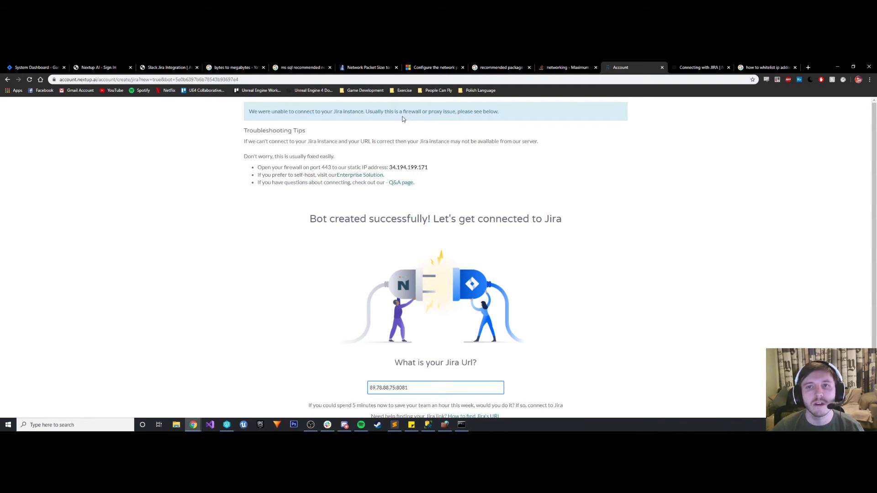
# Open the HERO Collaborative Project backlog from the dashboard, then minimize Chrome and close Command Prompt.
pyautogui.click(60, 65)
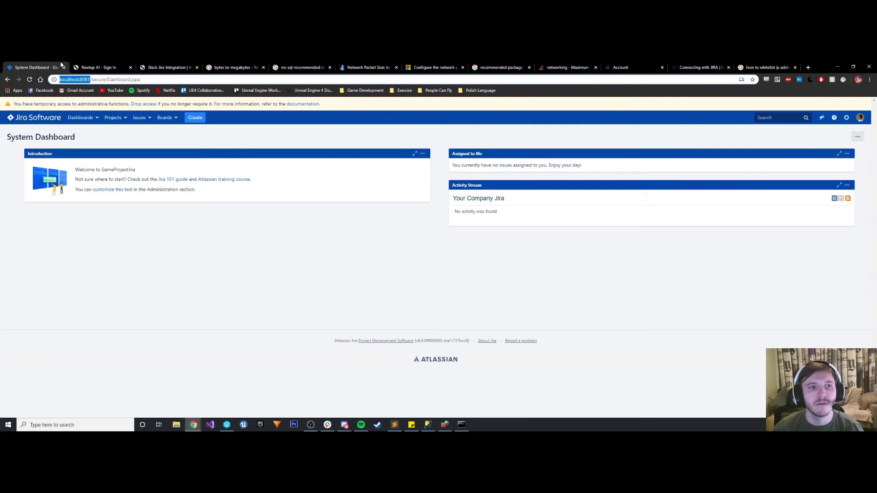
pyautogui.click(210, 138)
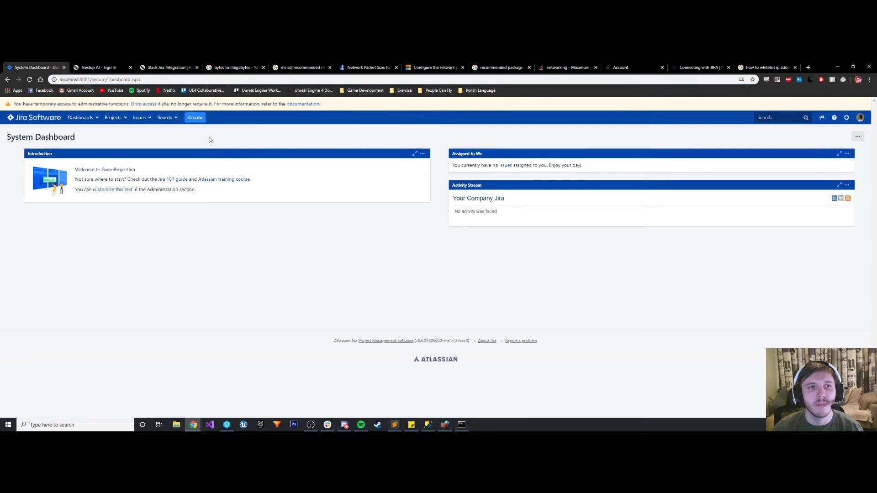
pyautogui.click(111, 120)
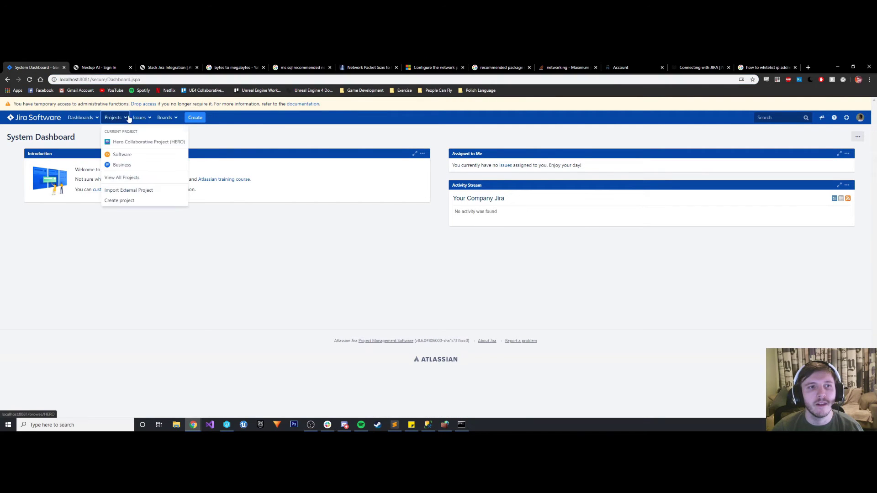
pyautogui.click(129, 146)
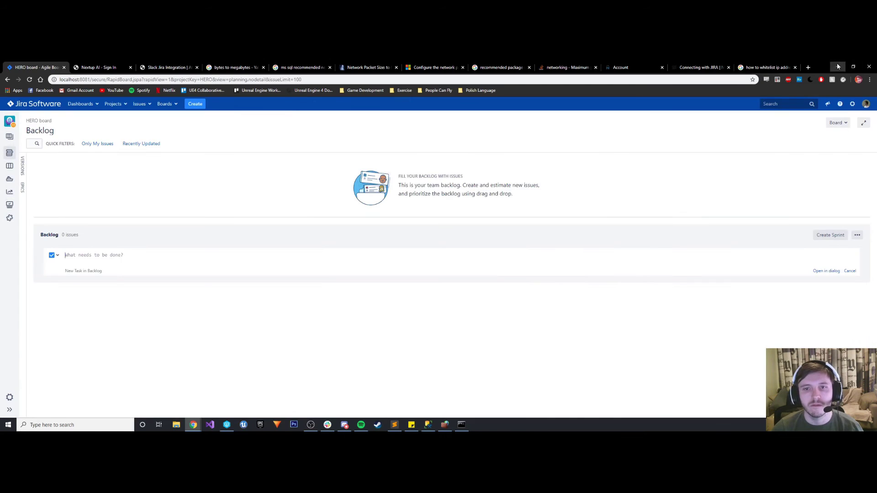
pyautogui.click(838, 67)
pyautogui.click(658, 191)
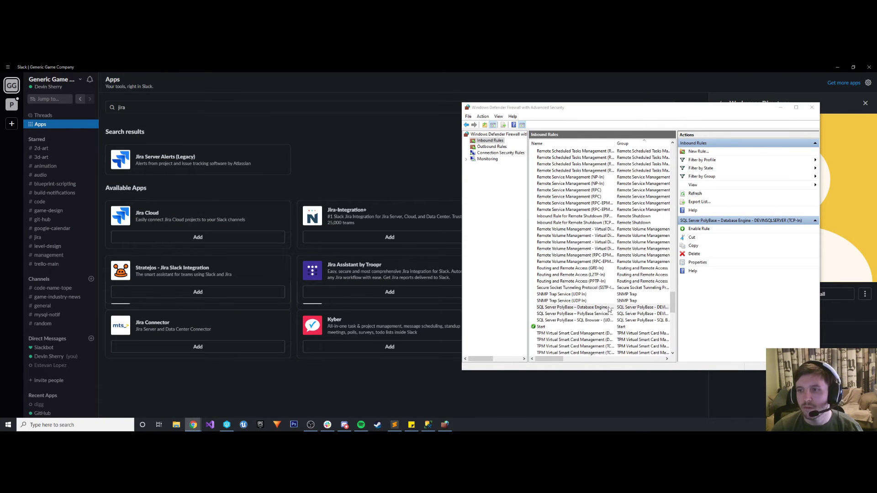
# Review the list of outbound firewall rules.
pyautogui.scroll(2, 605, 295)
pyautogui.scroll(3, 605, 294)
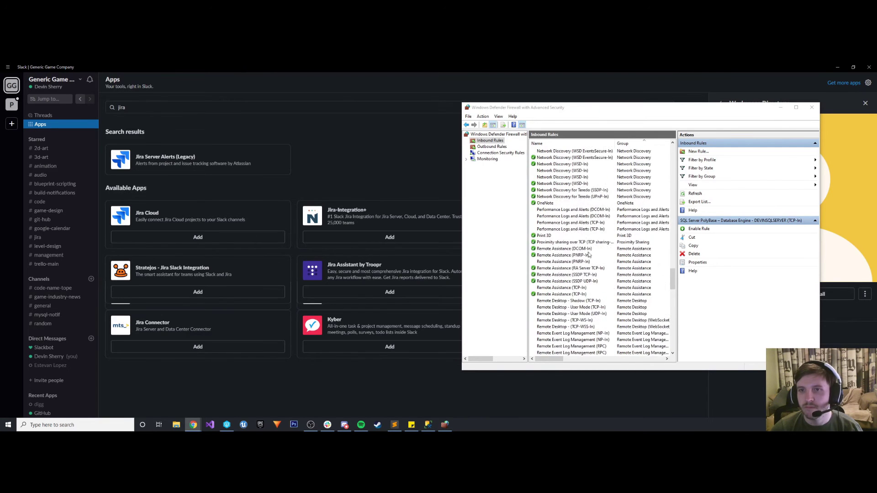
pyautogui.click(491, 146)
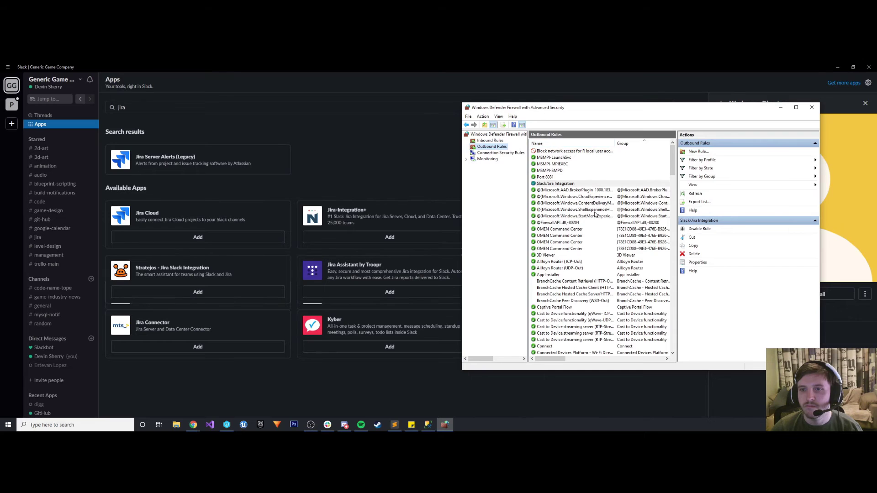
pyautogui.scroll(-15, 585, 218)
pyautogui.scroll(-10, 585, 218)
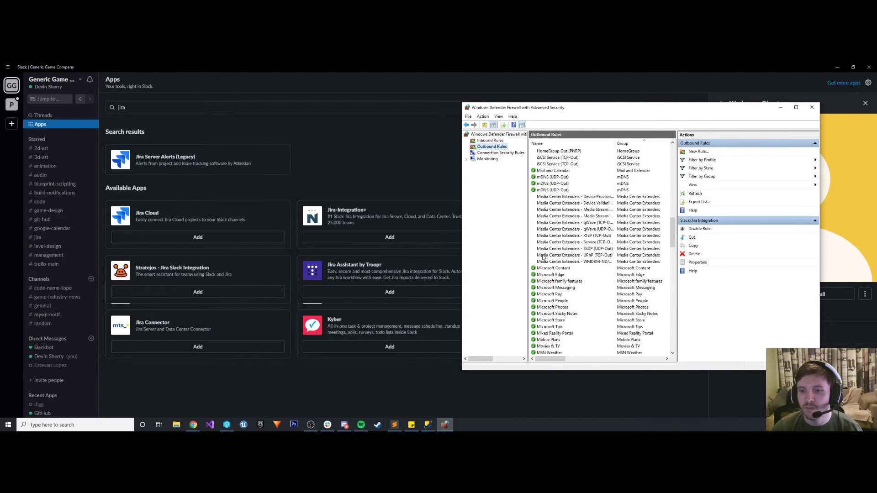
pyautogui.scroll(-12, 539, 286)
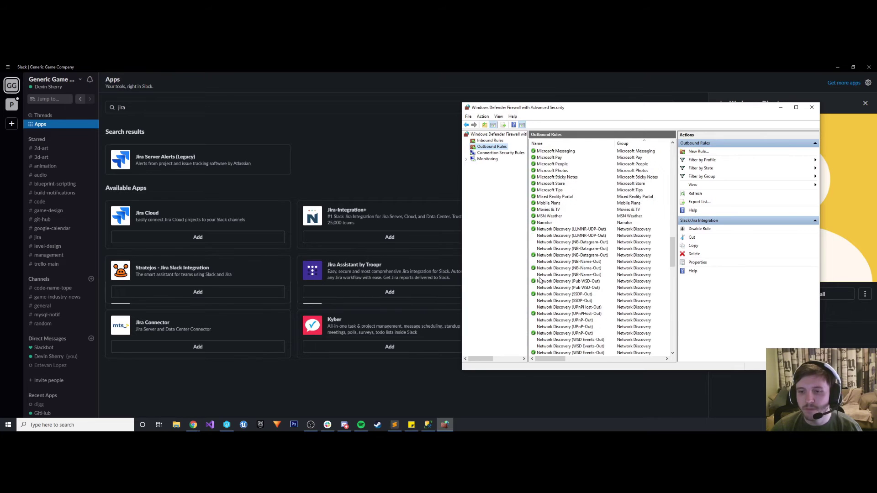
pyautogui.scroll(10, 539, 281)
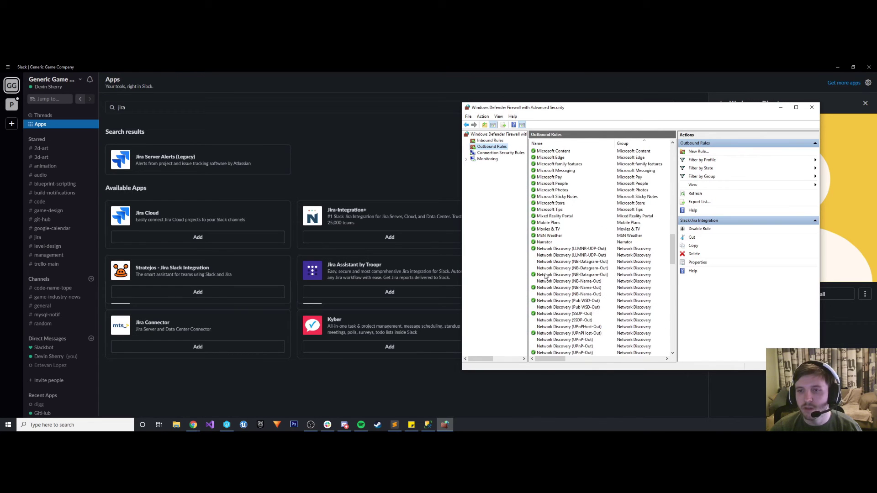
pyautogui.scroll(-15, 566, 257)
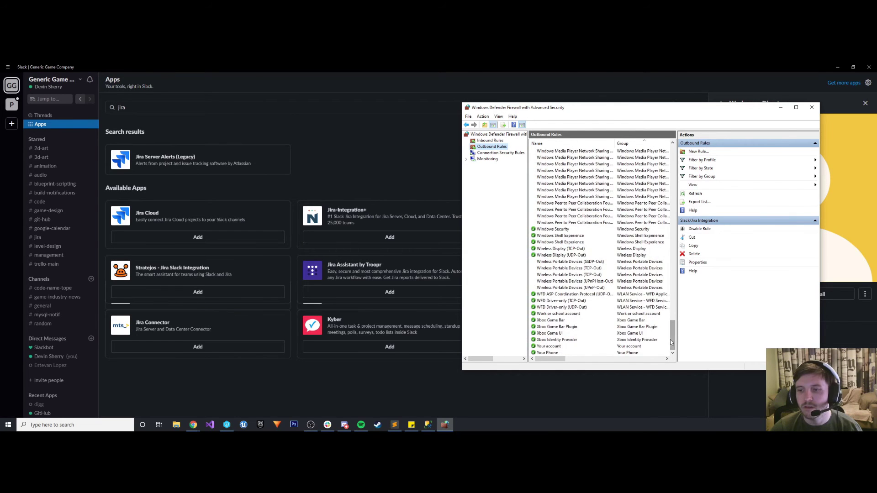
pyautogui.moveTo(672, 340); pyautogui.dragTo(679, 150)
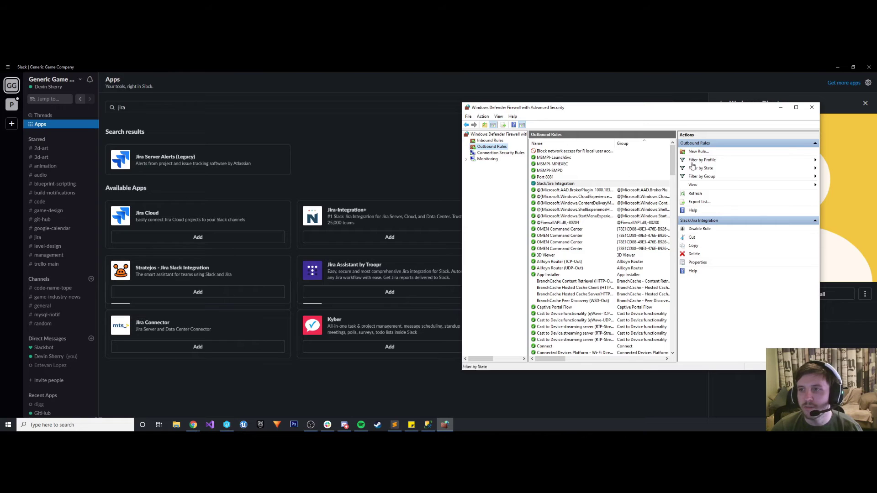
# Close the firewall window, minimize Slack and restore the browser showing the Jira backlog.
pyautogui.click(811, 108)
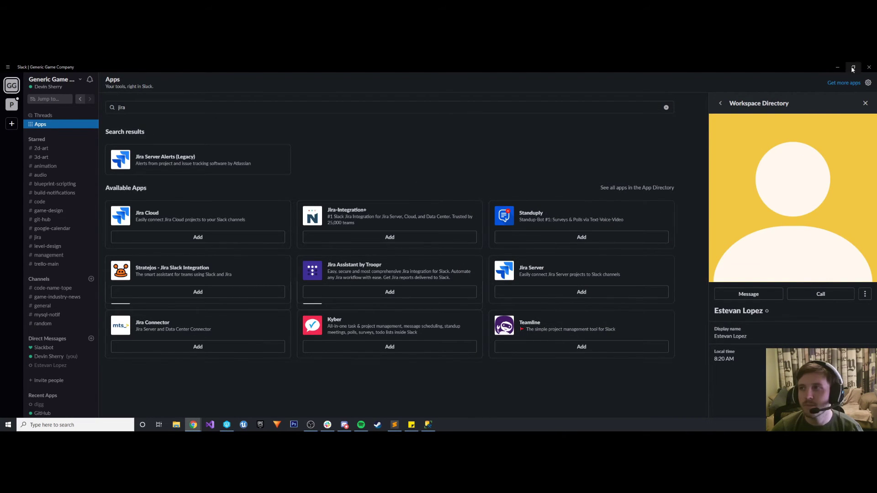
pyautogui.click(837, 67)
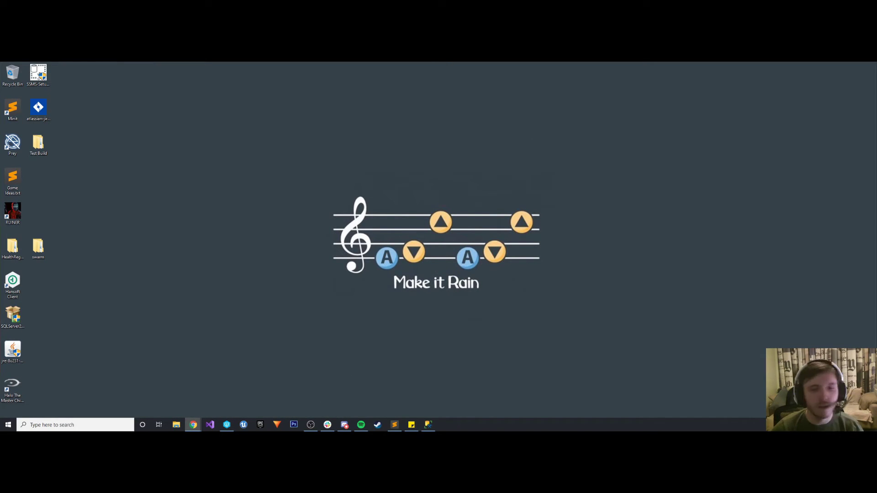
pyautogui.moveTo(195, 419)
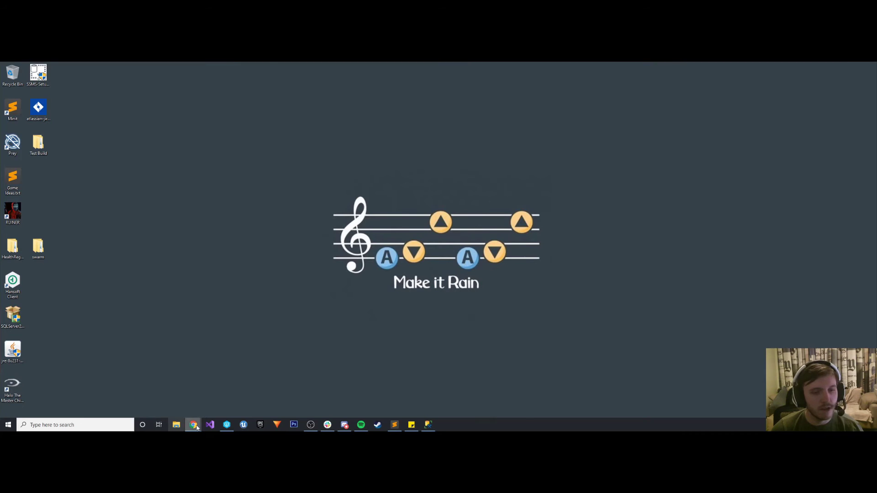
pyautogui.click(192, 402)
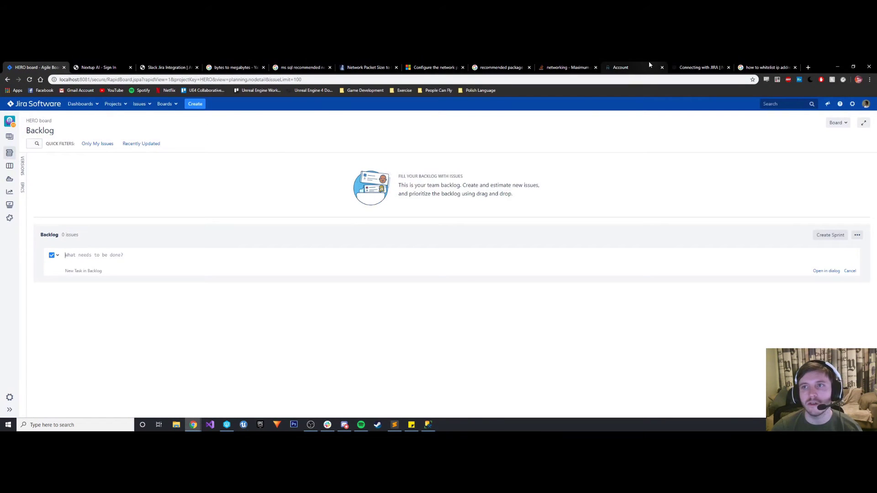
# Retype :8081 at the end of the Nextup Jira URL and retry the connection.
pyautogui.click(640, 67)
pyautogui.hotkey('ctrl', 'a')
pyautogui.click(416, 389)
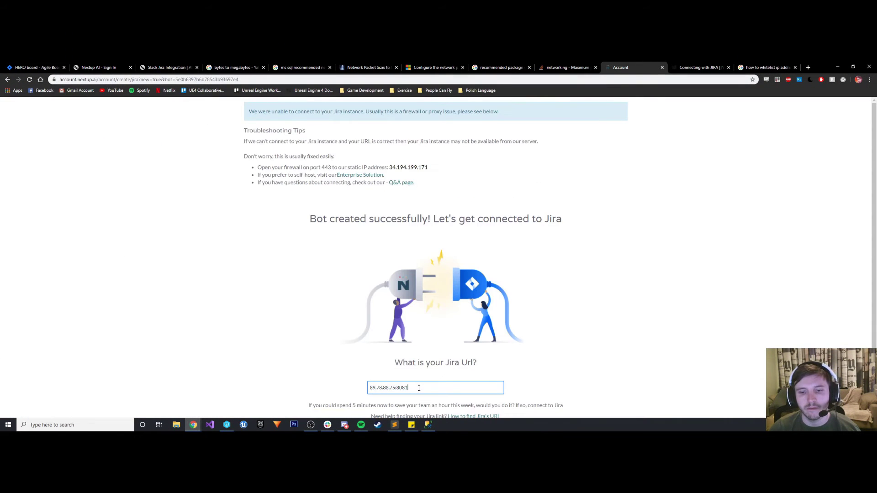
pyautogui.press('BackSpace')
pyautogui.press('BackSpace')
pyautogui.press('BackSpace')
pyautogui.press('BackSpace')
pyautogui.press('BackSpace')
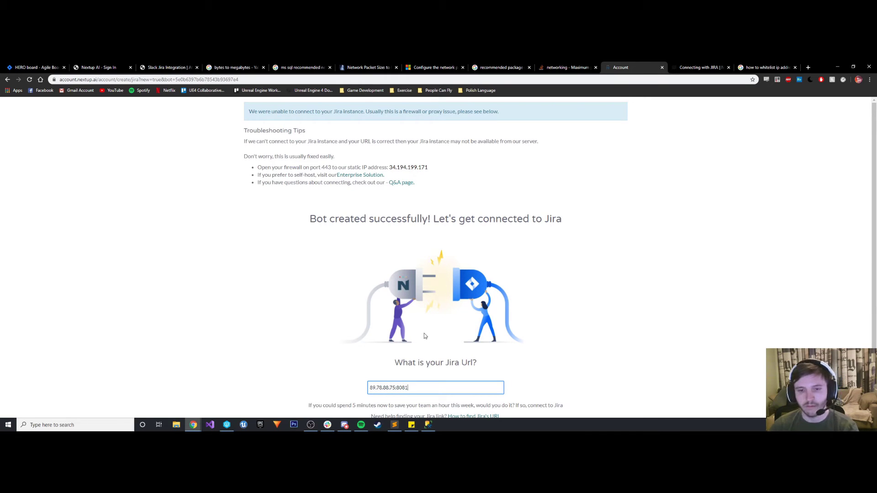
pyautogui.write(':8081')
pyautogui.press('Return')
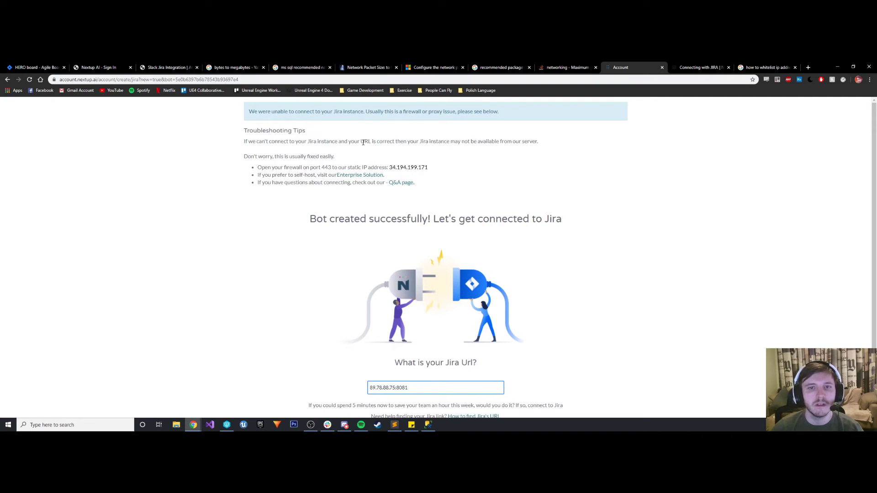
# Highlight port 443 and the static IP address in the setup tips.
pyautogui.doubleClick(323, 167)
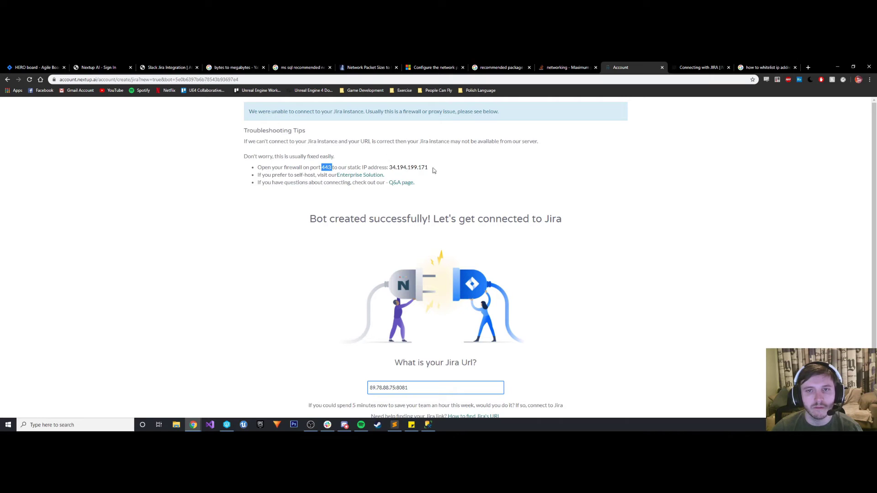
pyautogui.moveTo(434, 170); pyautogui.dragTo(391, 167)
pyautogui.click(436, 181)
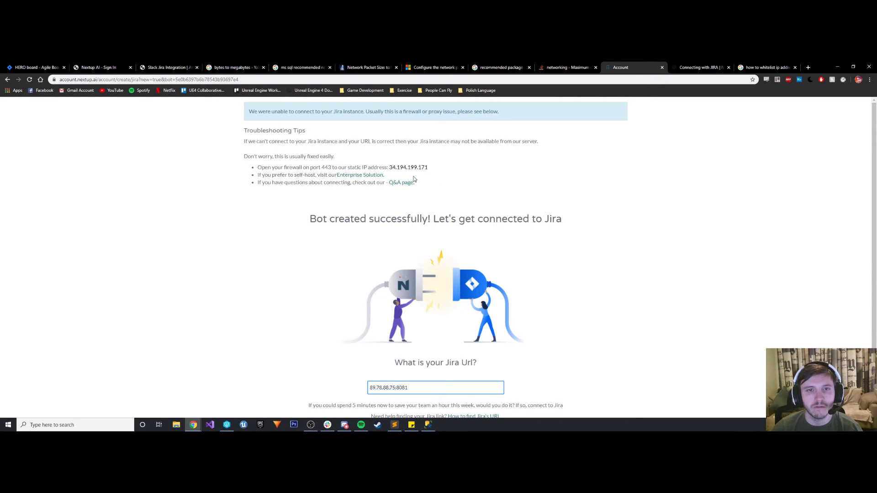
# Scroll through the Connecting with JIRA help article to find its whitelisting section.
pyautogui.click(699, 67)
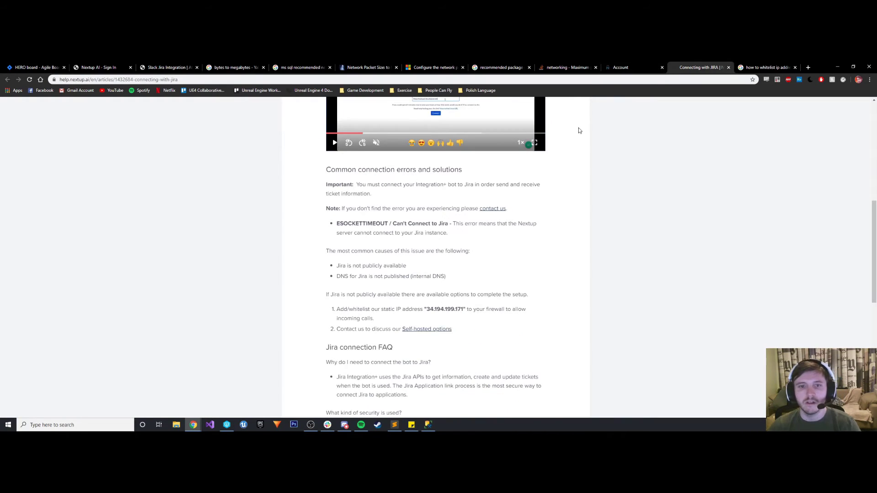
pyautogui.scroll(4, 424, 202)
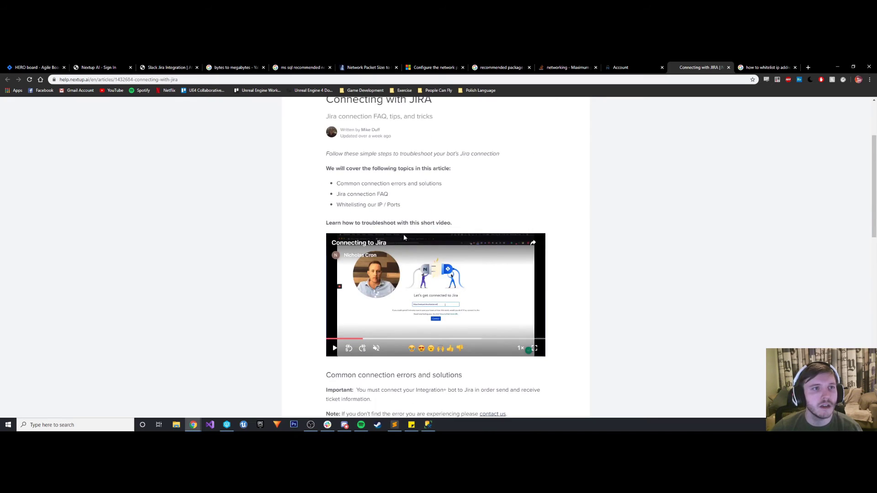
pyautogui.scroll(2, 404, 237)
pyautogui.scroll(-3, 429, 242)
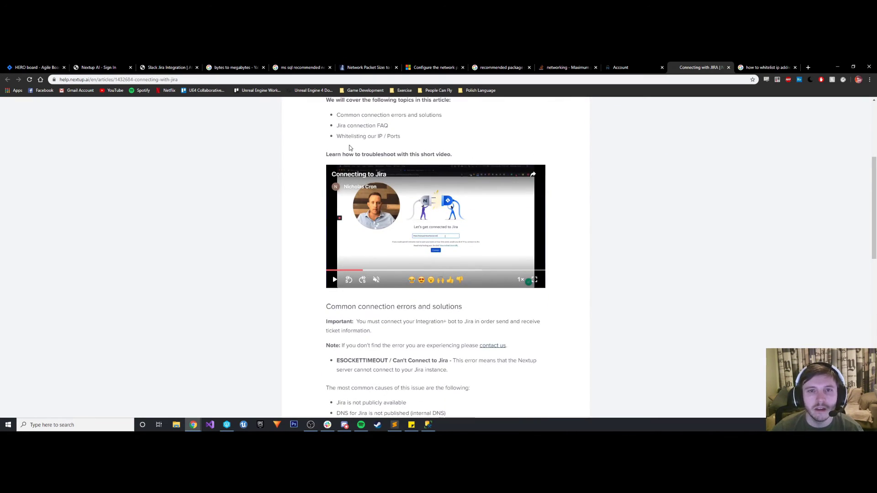
pyautogui.scroll(-9, 363, 226)
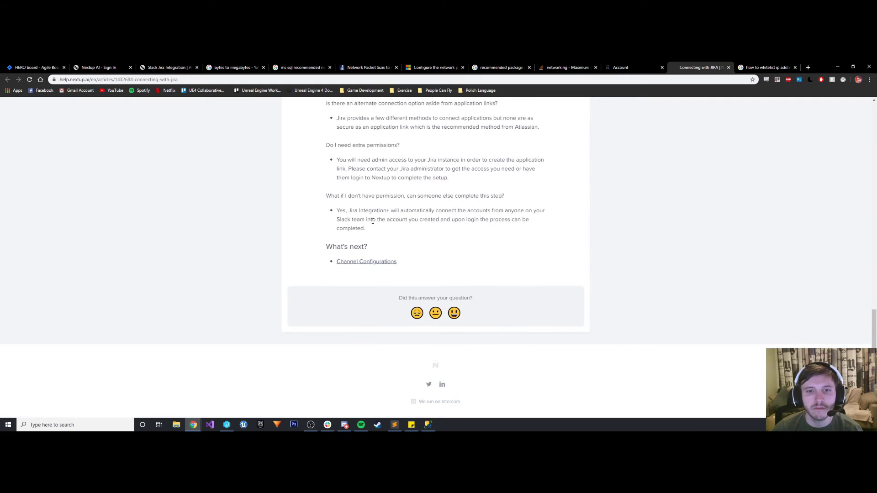
pyautogui.scroll(2, 425, 241)
pyautogui.scroll(1, 460, 224)
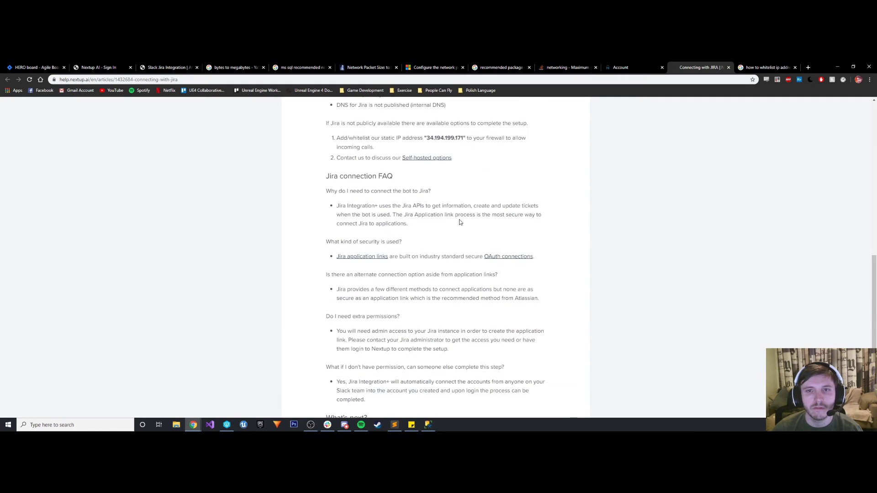
pyautogui.scroll(4, 456, 225)
pyautogui.scroll(1, 455, 224)
pyautogui.scroll(-2, 455, 221)
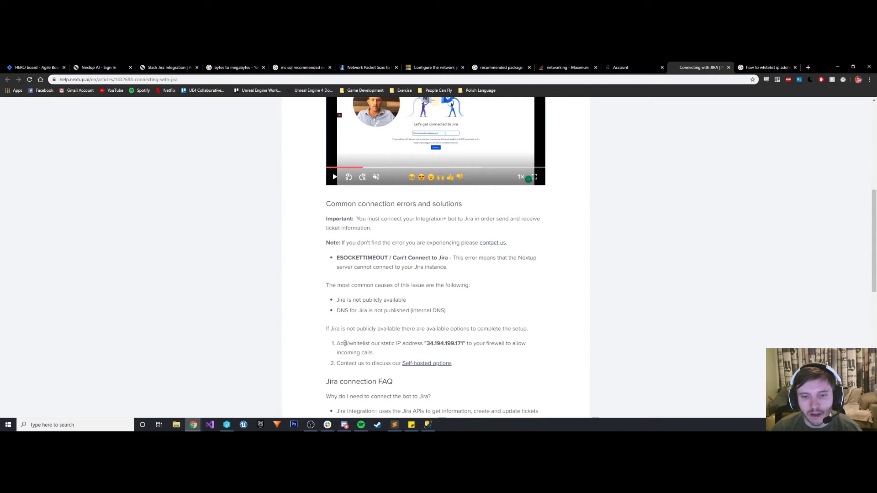
pyautogui.scroll(-3, 417, 344)
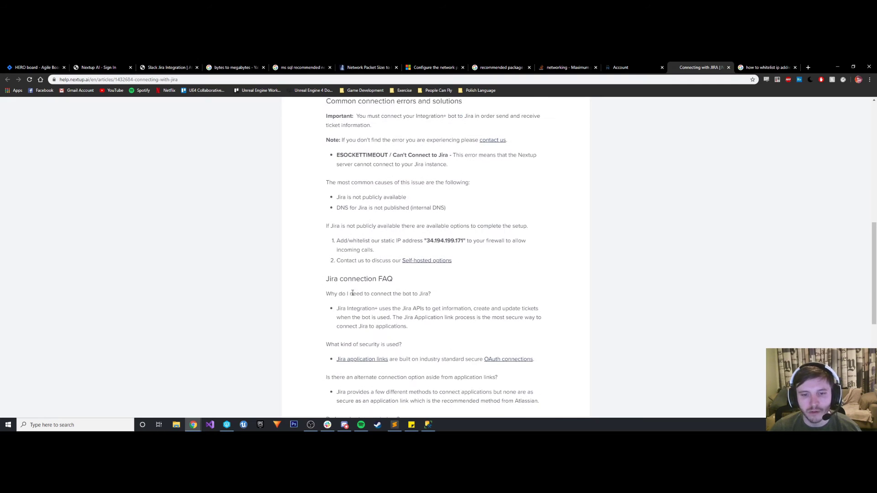
pyautogui.scroll(-1, 352, 293)
pyautogui.scroll(-2, 365, 301)
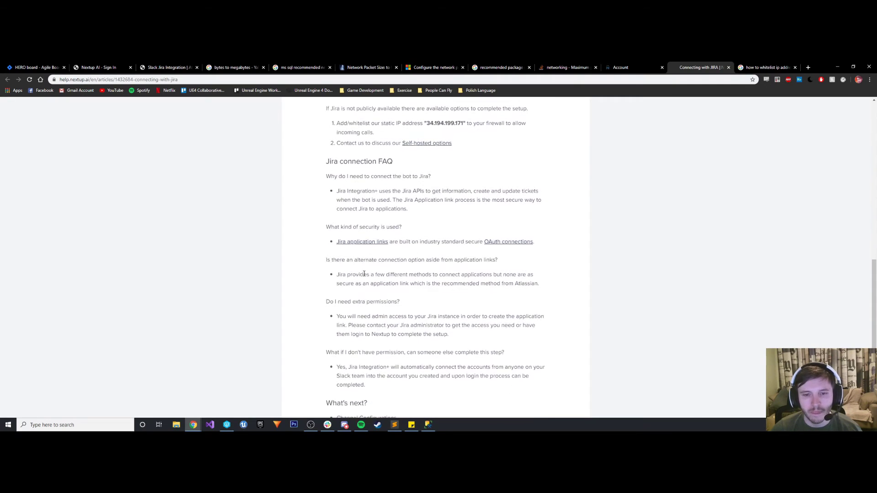
pyautogui.scroll(-1, 364, 273)
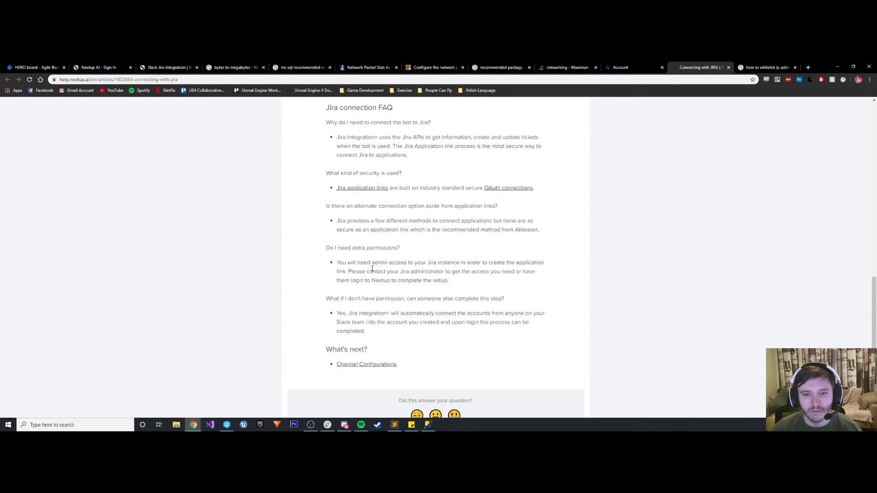
pyautogui.scroll(-2, 372, 270)
pyautogui.scroll(10, 362, 362)
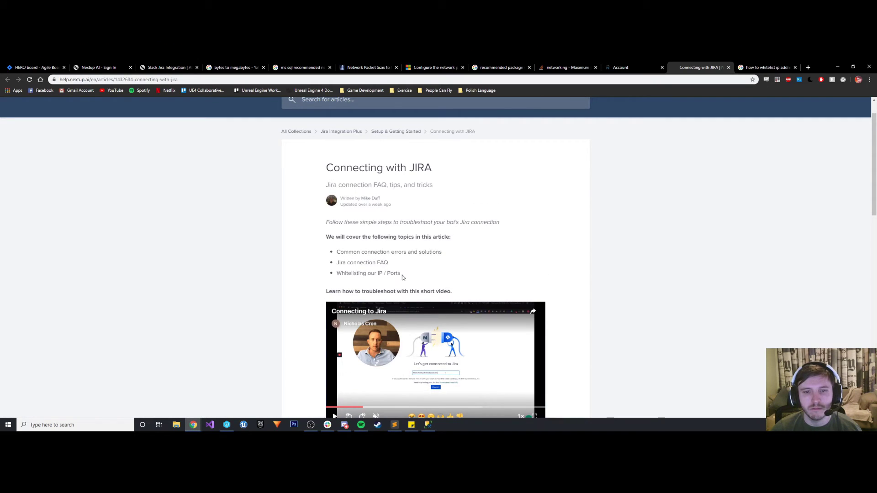
# Web-search 'Whitelisting our IP / Ports' and read Okta's Firewall Whitelisting page.
pyautogui.moveTo(402, 274); pyautogui.dragTo(342, 280)
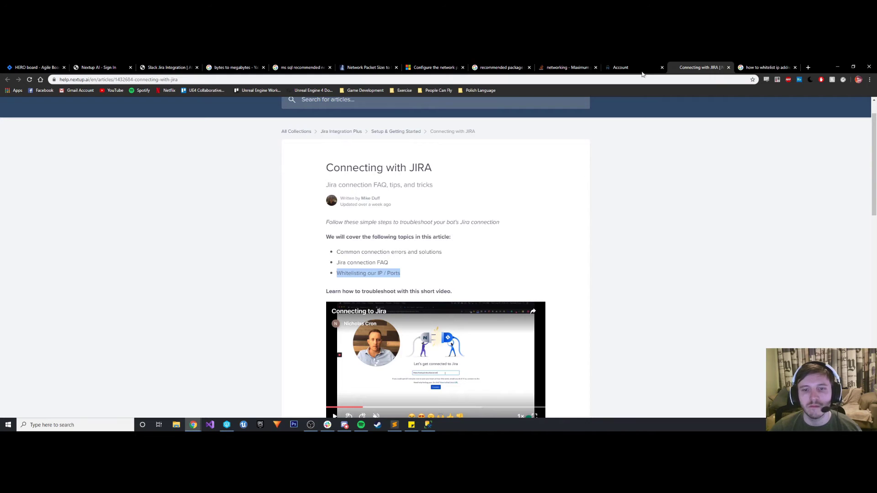
pyautogui.click(808, 67)
pyautogui.write('Whitelisting our IP / Ports')
pyautogui.press('Return')
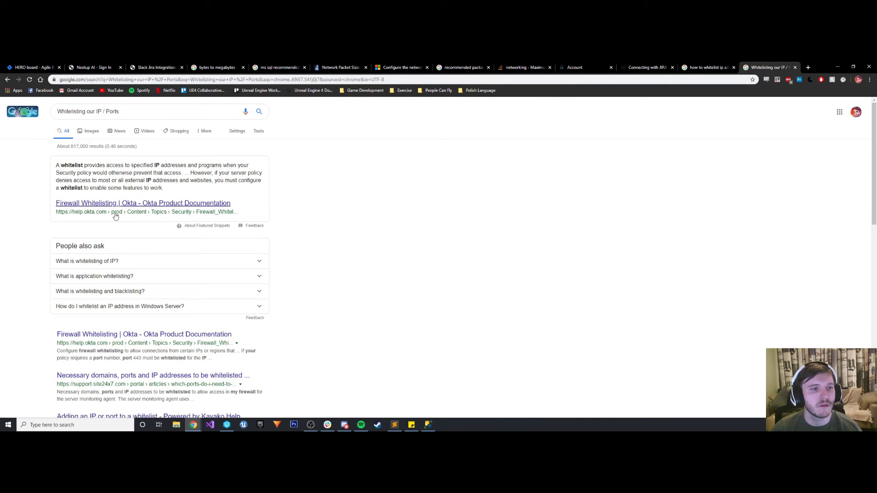
pyautogui.click(91, 205)
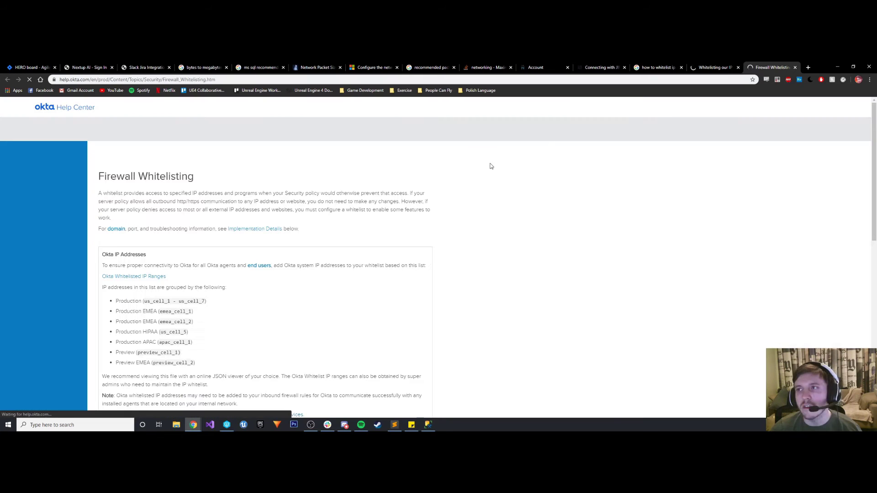
pyautogui.scroll(-3, 259, 208)
pyautogui.scroll(-5, 258, 208)
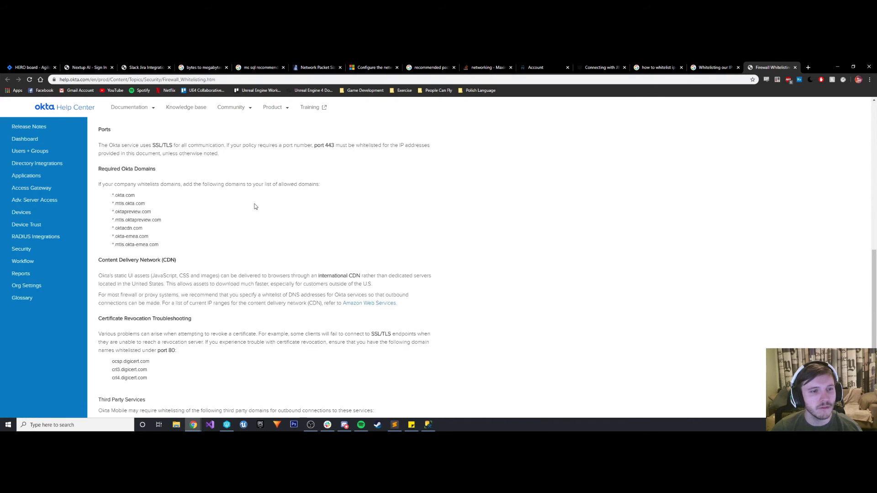
pyautogui.scroll(-2, 255, 207)
pyautogui.scroll(10, 193, 239)
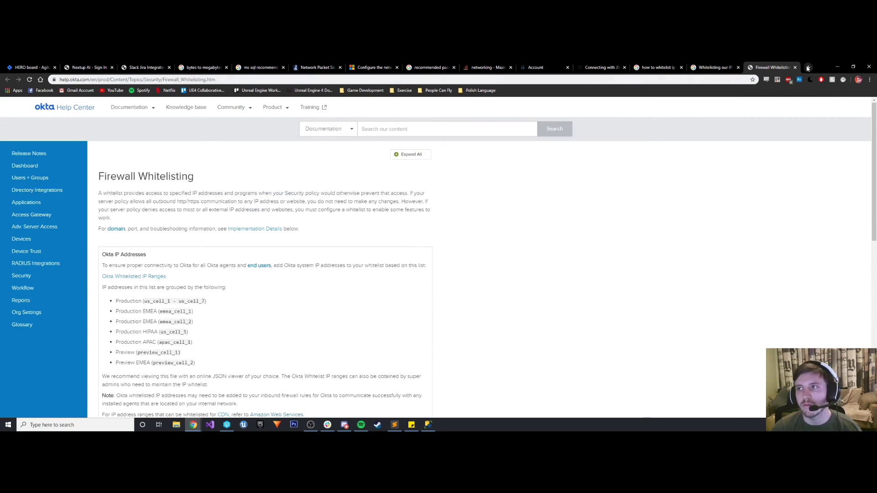
# Check port 443 twice on canyouseeme.org, which times out, then open File Explorer.
pyautogui.hotkey('ctrl', 't')
pyautogui.write('cany')
pyautogui.press('Return')
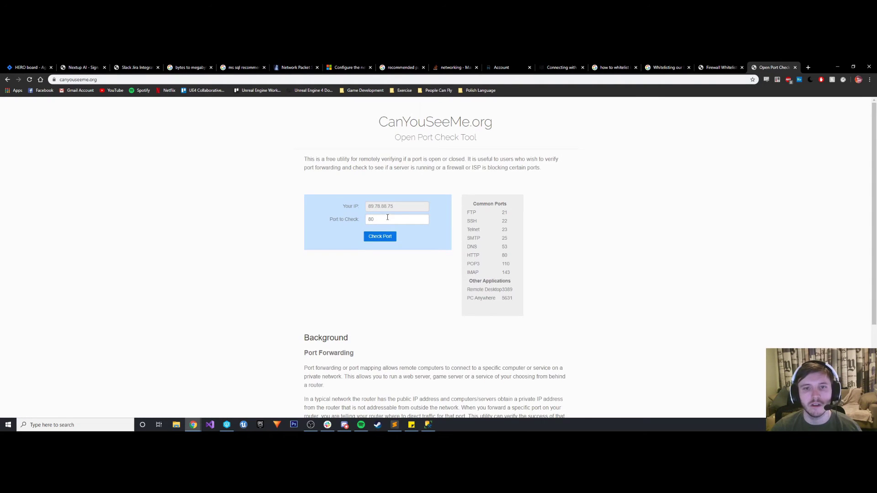
pyautogui.doubleClick(388, 217)
pyautogui.write('443')
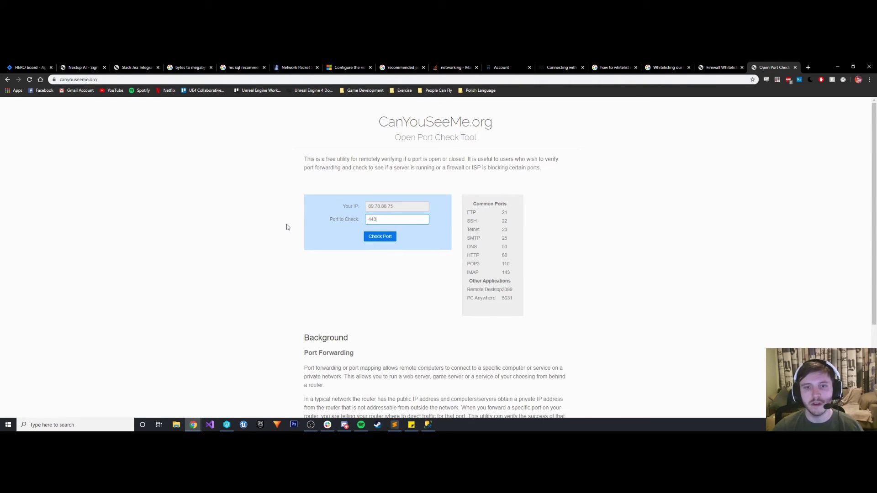
pyautogui.click(377, 238)
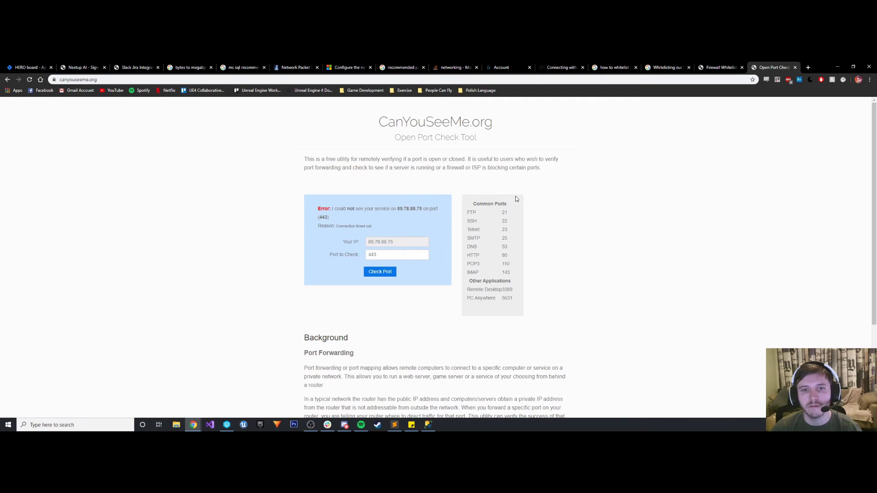
pyautogui.click(374, 274)
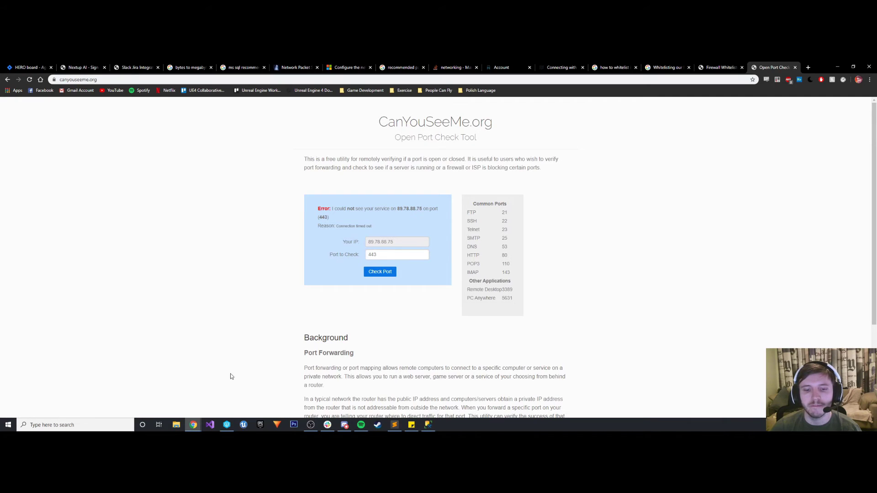
pyautogui.click(177, 426)
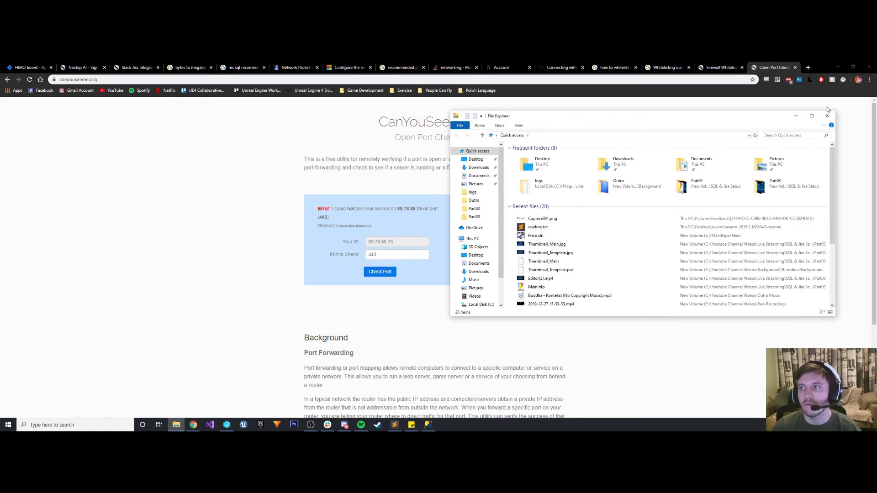
# Close File Explorer and open the firewall's inbound rules, selecting Slack/Jira Integration.
pyautogui.click(826, 115)
pyautogui.click(50, 425)
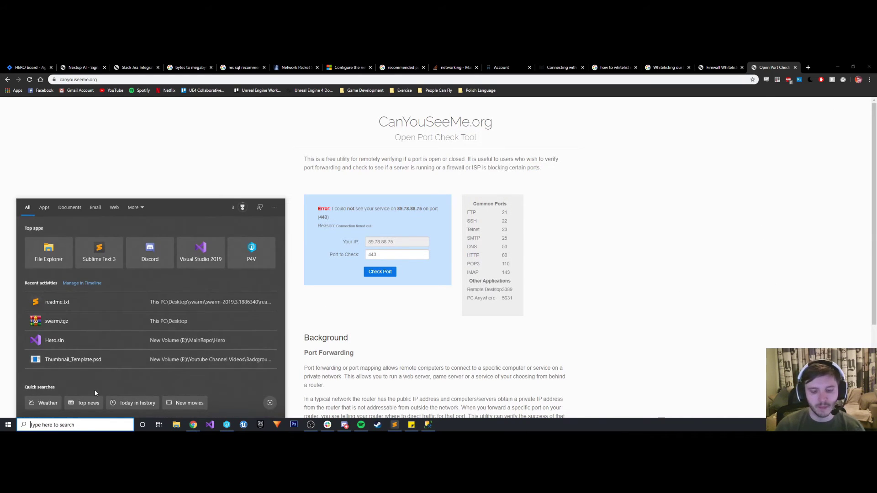
pyautogui.write('firewa')
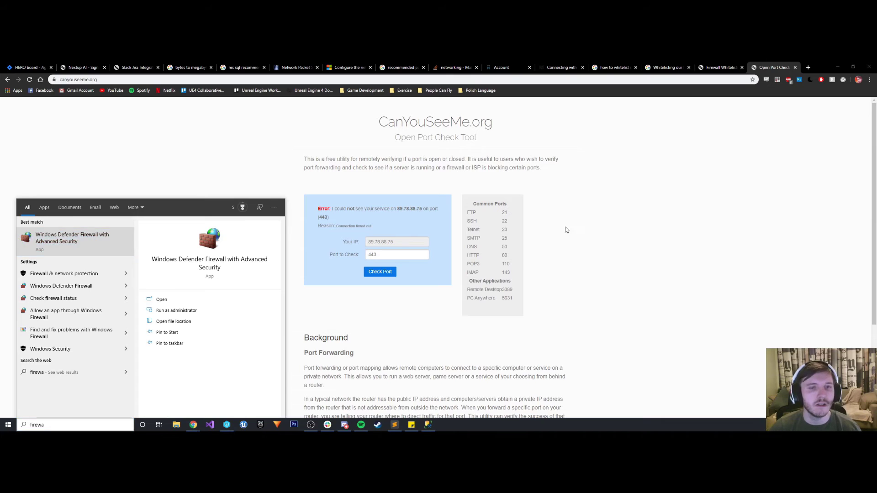
pyautogui.press('Return')
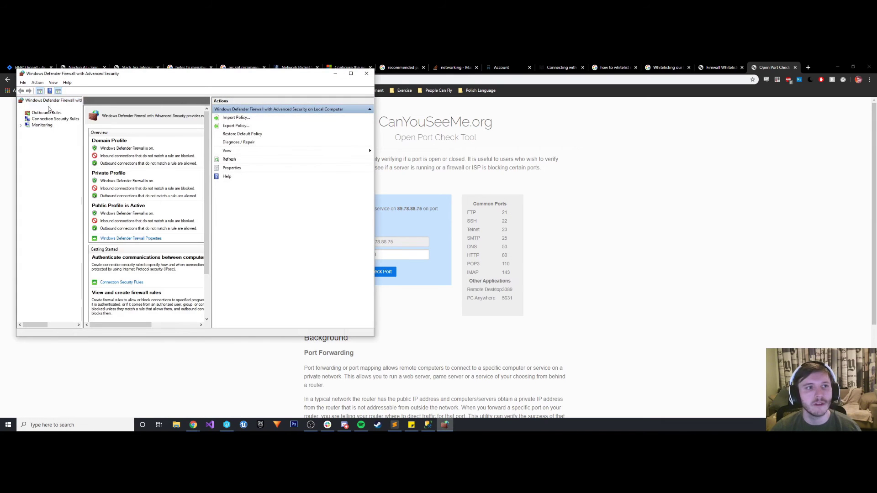
pyautogui.click(46, 107)
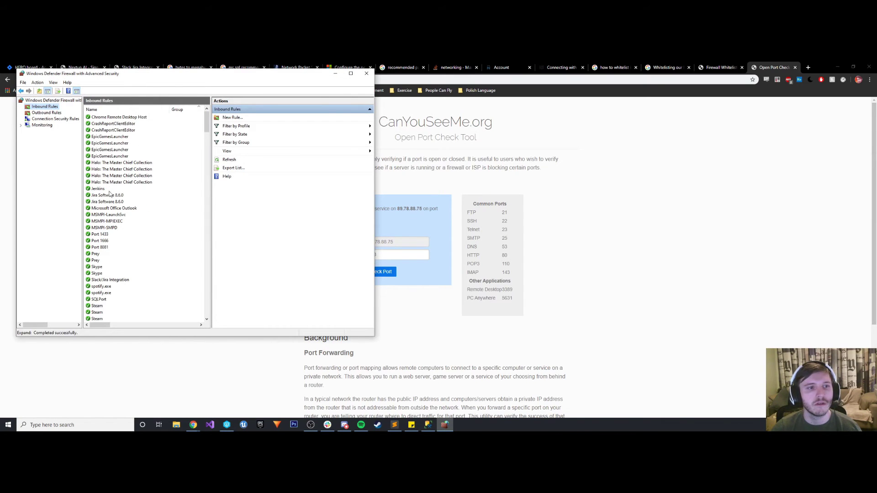
pyautogui.click(97, 235)
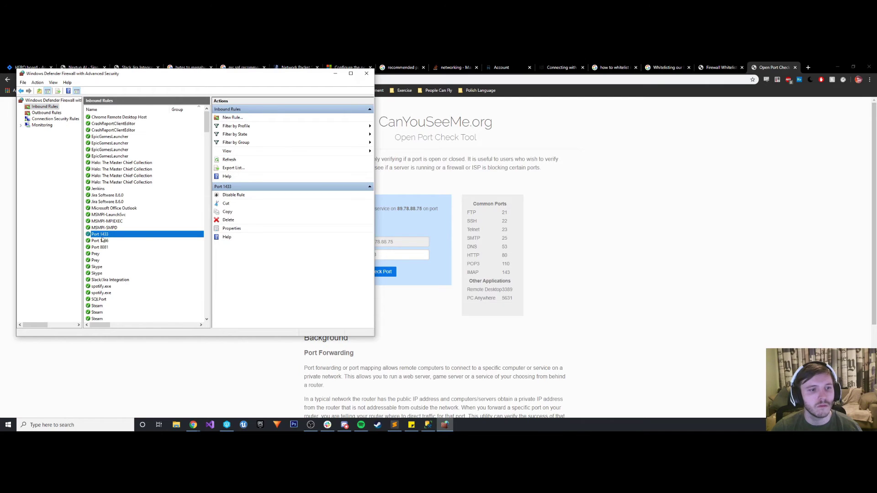
pyautogui.click(111, 280)
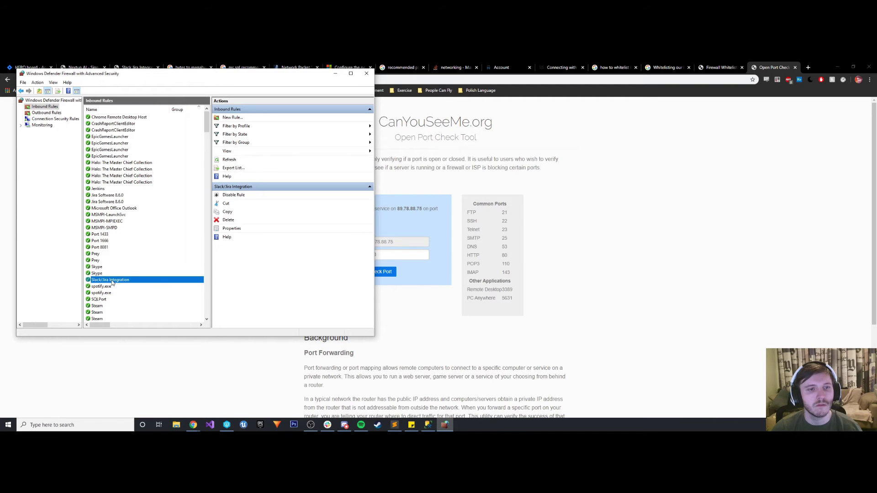
# Set the Slack/Jira Integration rule to local port 443 from all remote ports and save.
pyautogui.rightClick(112, 282)
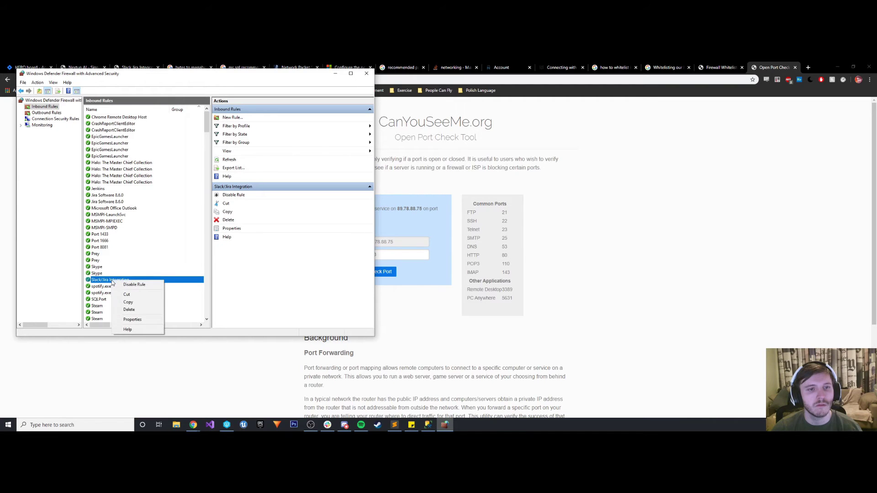
pyautogui.click(128, 320)
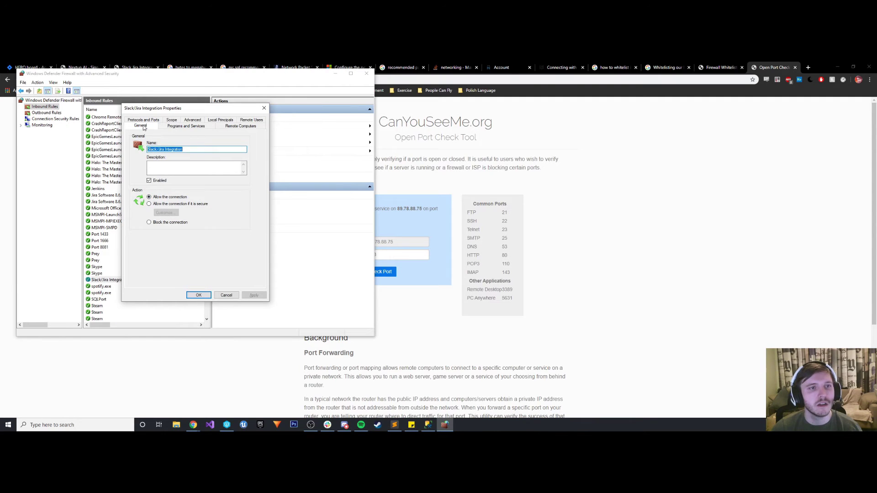
pyautogui.click(183, 126)
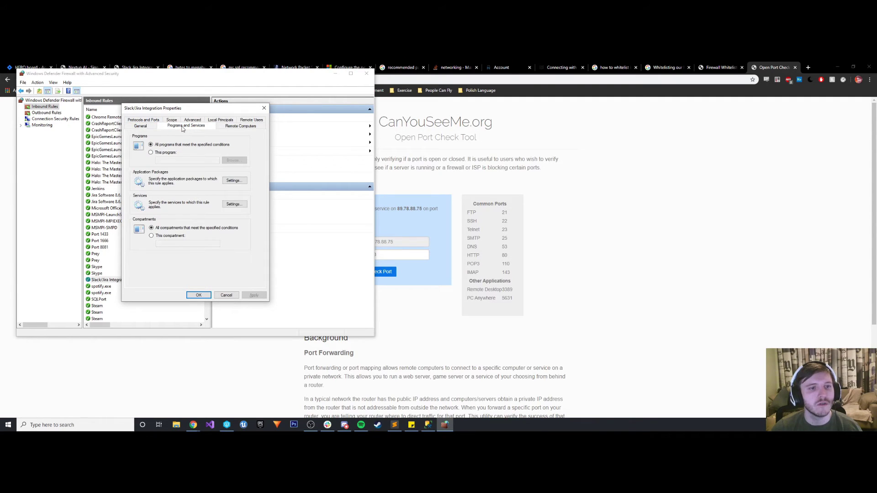
pyautogui.click(234, 128)
pyautogui.click(139, 120)
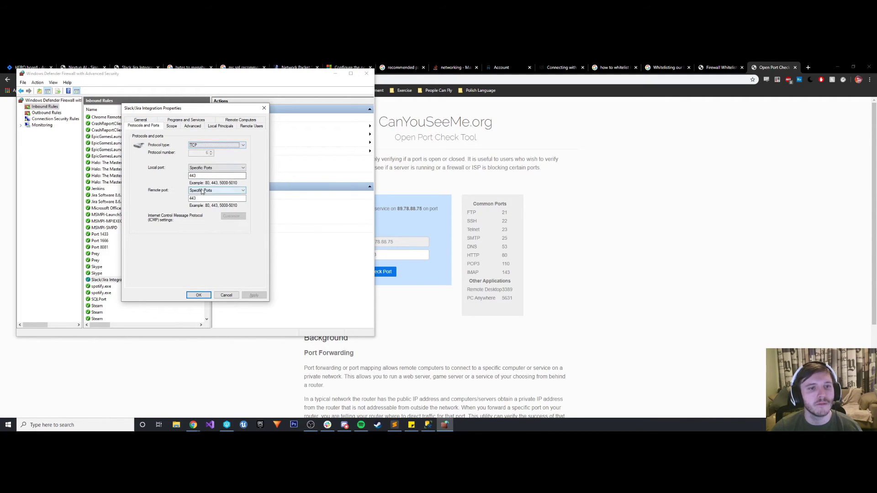
pyautogui.click(215, 191)
pyautogui.click(212, 196)
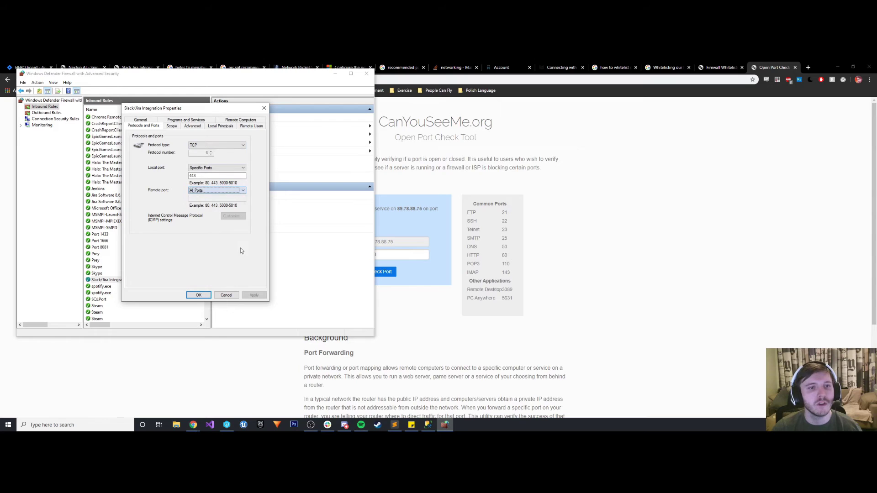
pyautogui.click(203, 169)
pyautogui.click(203, 170)
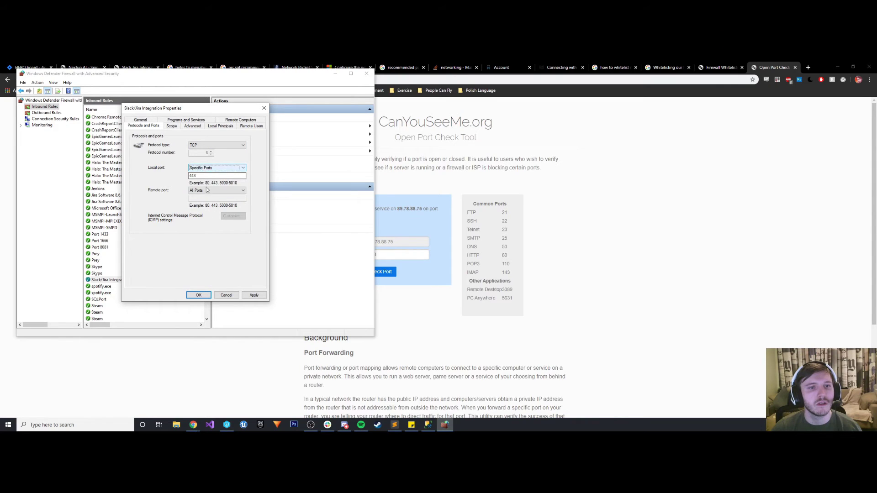
pyautogui.click(199, 295)
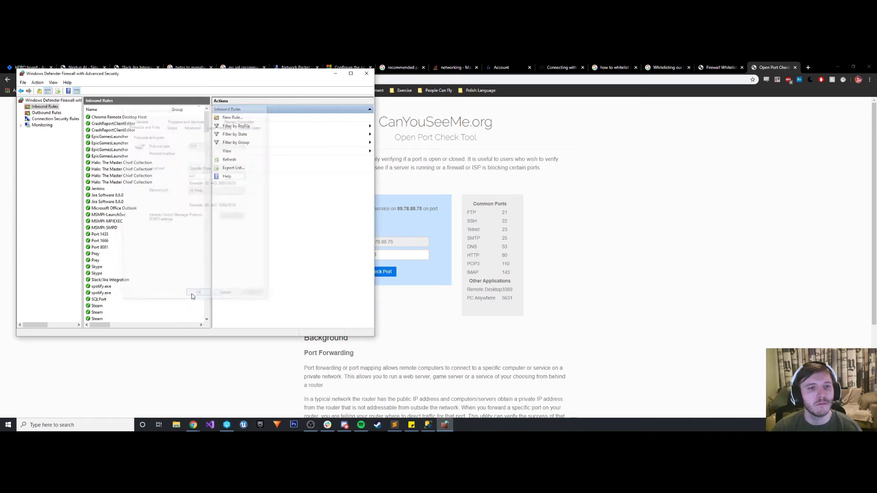
pyautogui.click(335, 74)
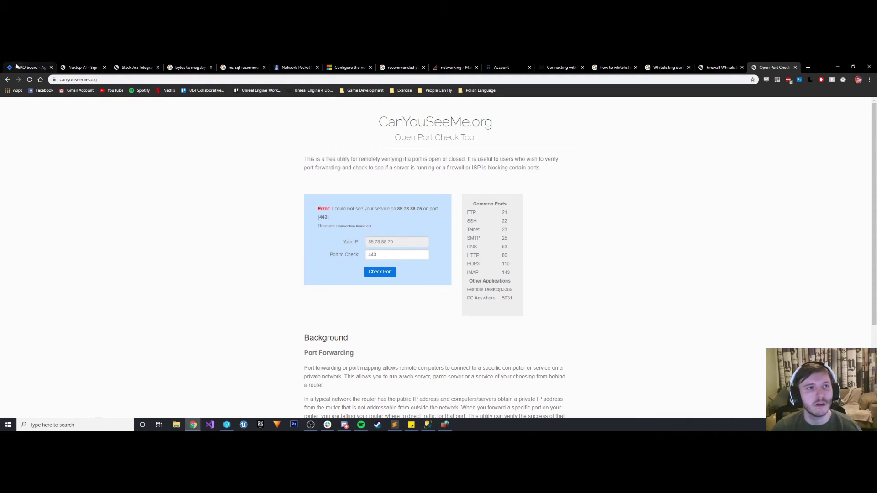
# Reload canyouseeme.org and check whether port 443 is reachable.
pyautogui.click(333, 79)
pyautogui.press('Return')
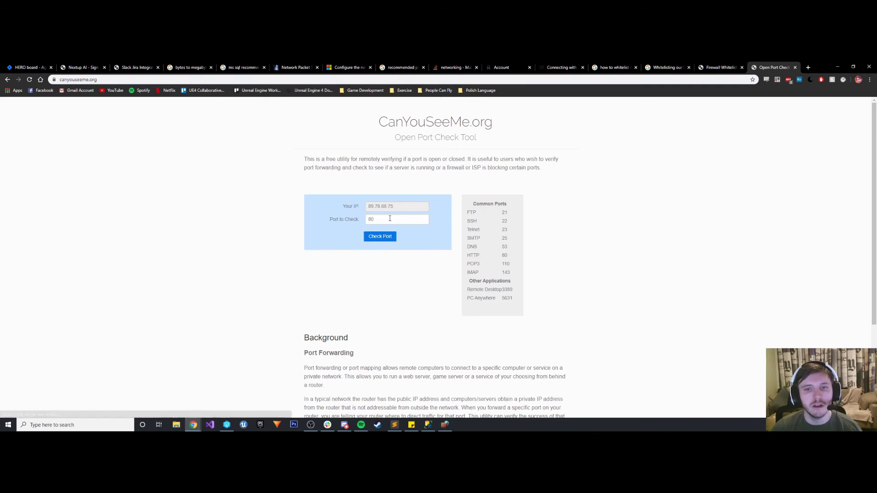
pyautogui.moveTo(389, 218); pyautogui.dragTo(333, 216)
pyautogui.write('443')
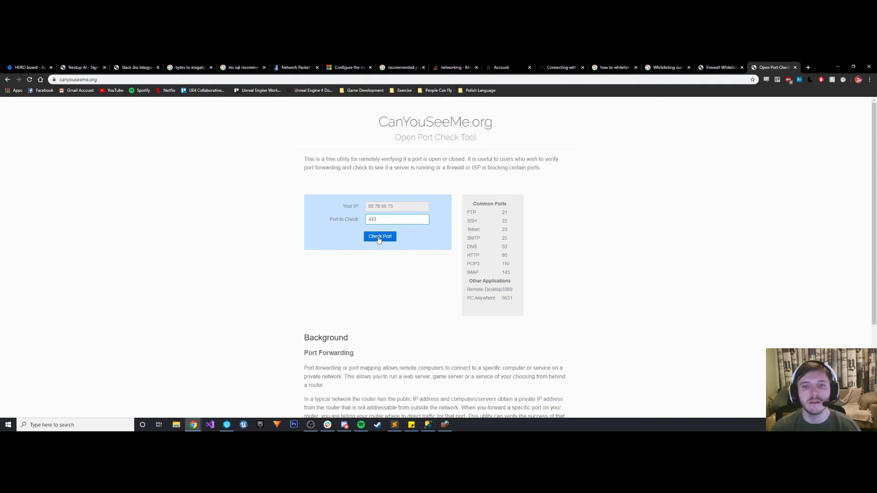
pyautogui.click(379, 238)
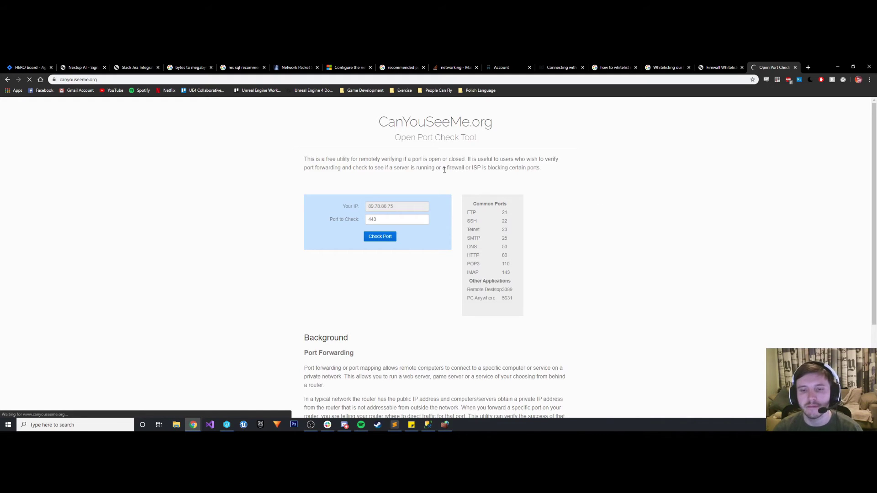
pyautogui.click(445, 425)
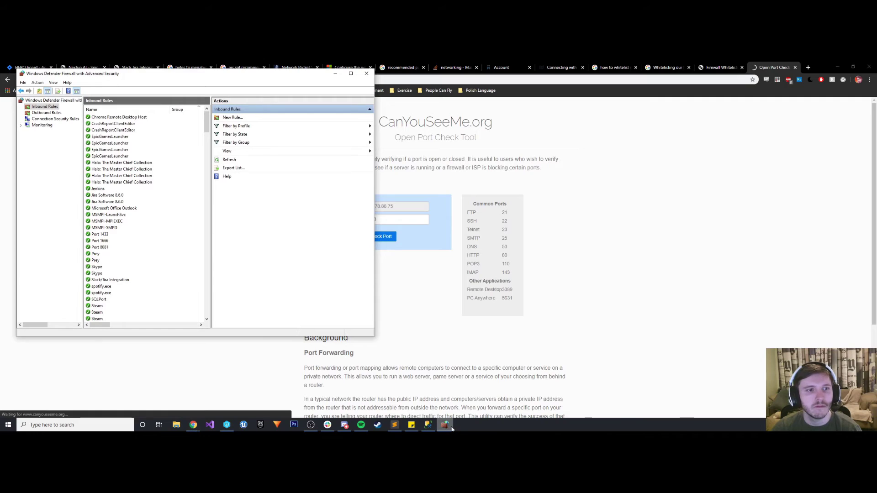
pyautogui.click(381, 264)
# Check ports 1433 and 1666, both reported open.
pyautogui.doubleClick(382, 255)
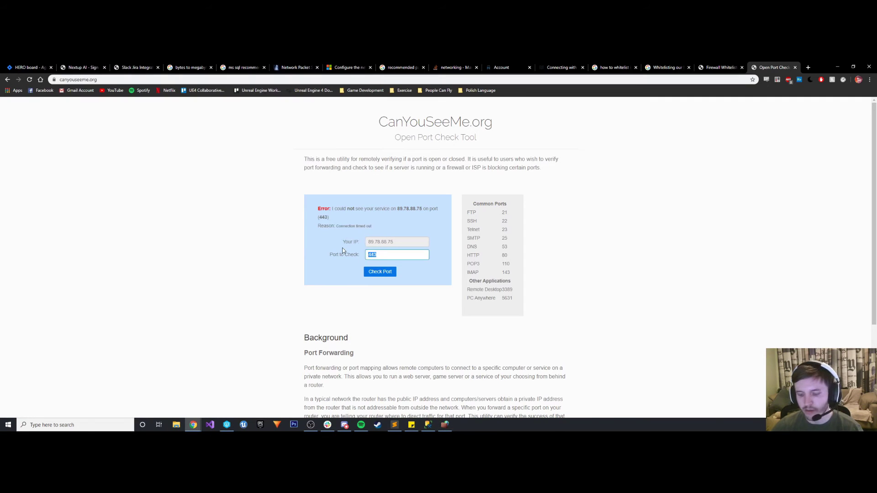
pyautogui.write('1433')
pyautogui.click(385, 272)
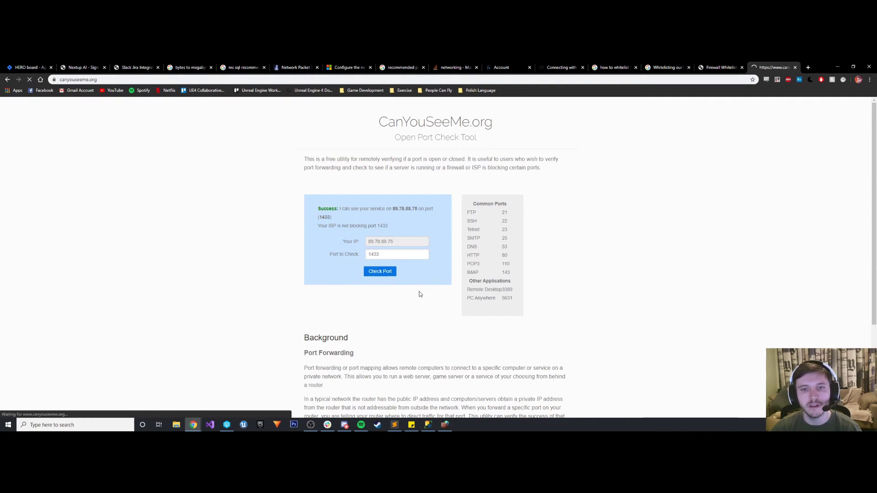
pyautogui.click(445, 425)
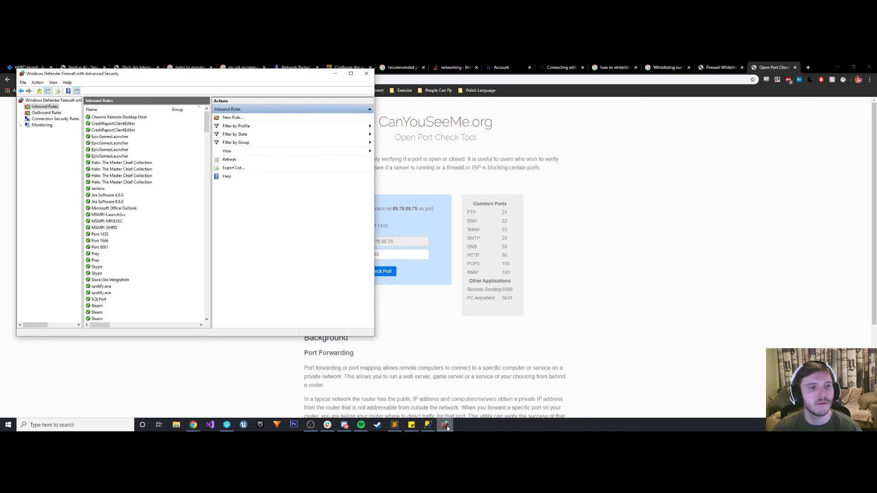
pyautogui.click(444, 424)
pyautogui.doubleClick(382, 255)
pyautogui.write('166')
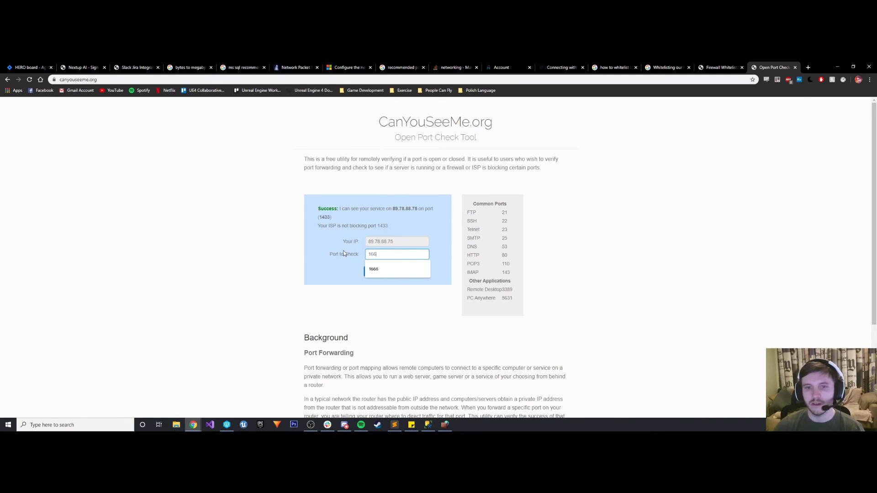
pyautogui.write('6')
pyautogui.click(379, 272)
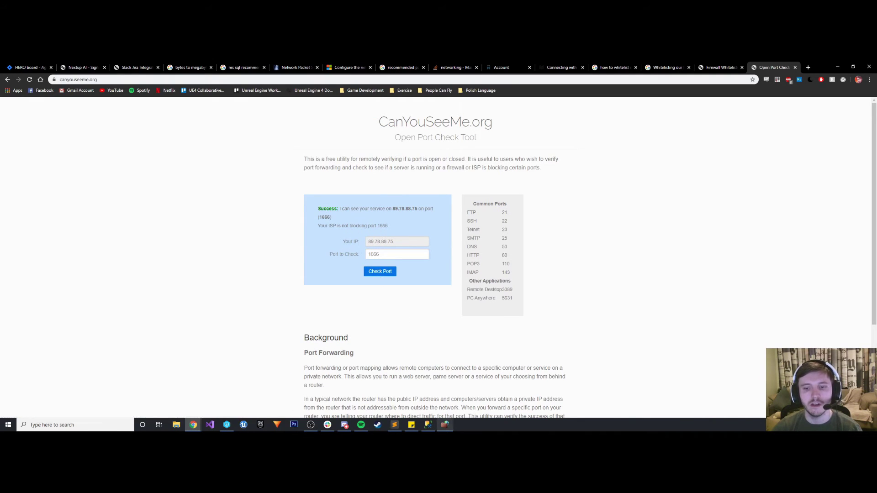
pyautogui.click(445, 425)
pyautogui.click(445, 425)
# Check port 8081 (open), then recheck port 443, which still times out.
pyautogui.click(398, 254)
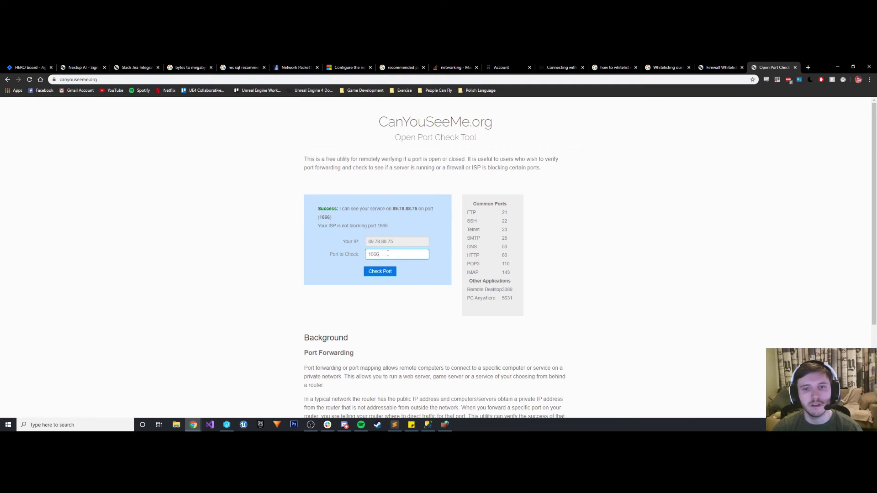
pyautogui.hotkey('ctrl', 'a')
pyautogui.write('8081')
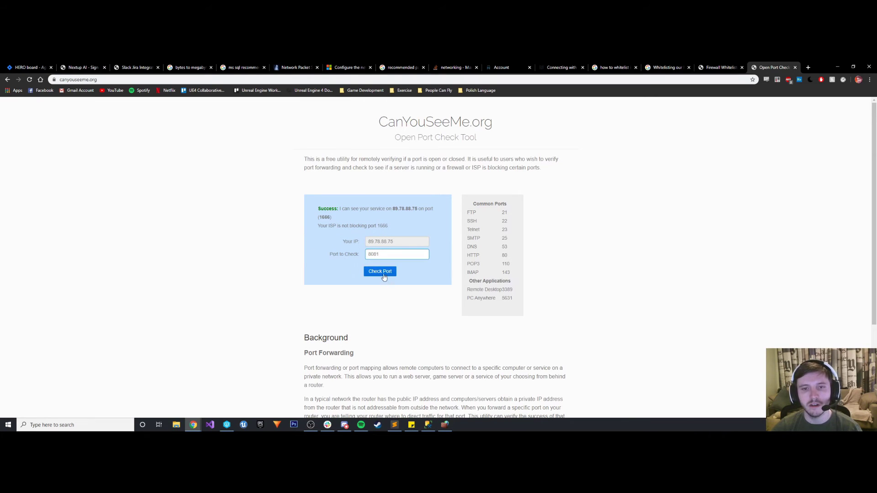
pyautogui.click(385, 274)
pyautogui.click(446, 425)
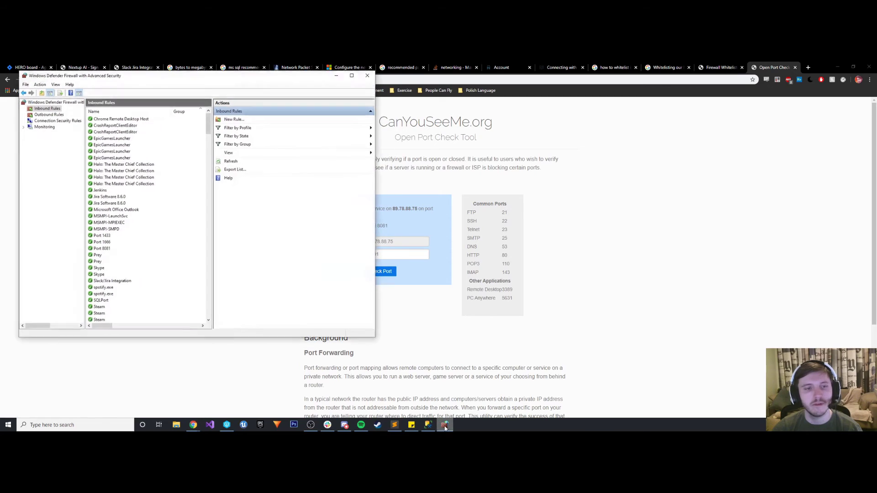
pyautogui.click(447, 427)
pyautogui.moveTo(383, 254); pyautogui.dragTo(314, 249)
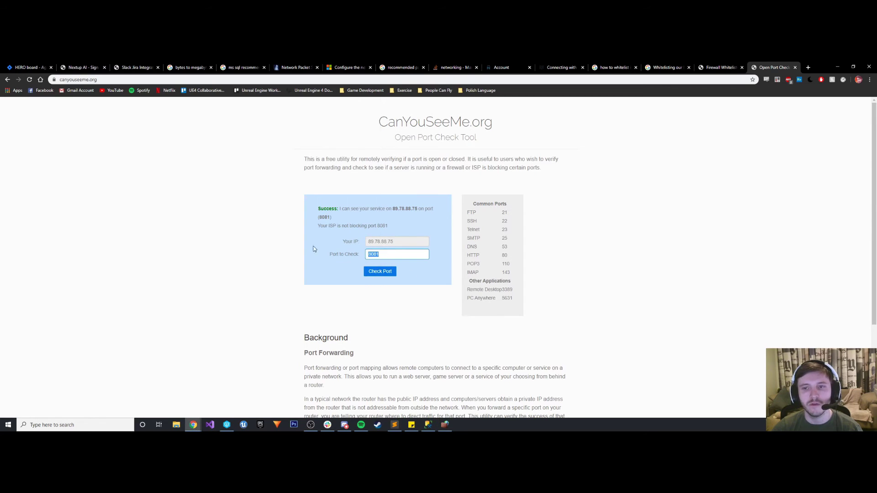
pyautogui.write('443')
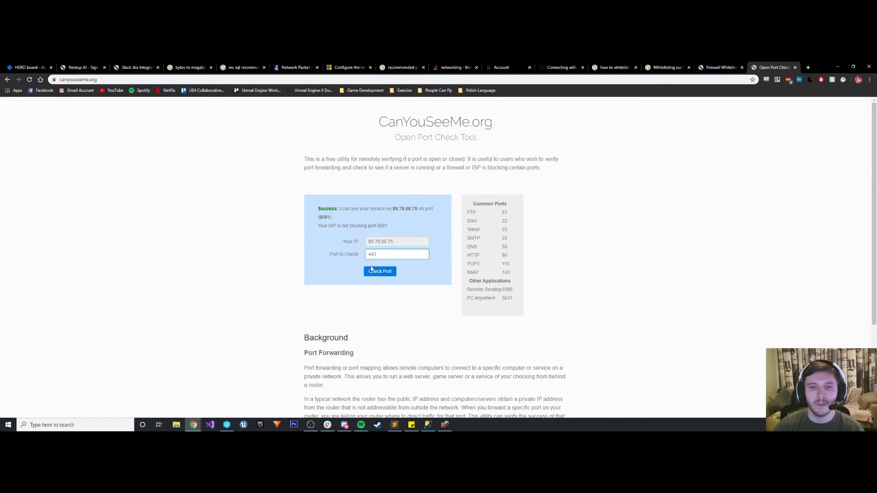
pyautogui.click(372, 271)
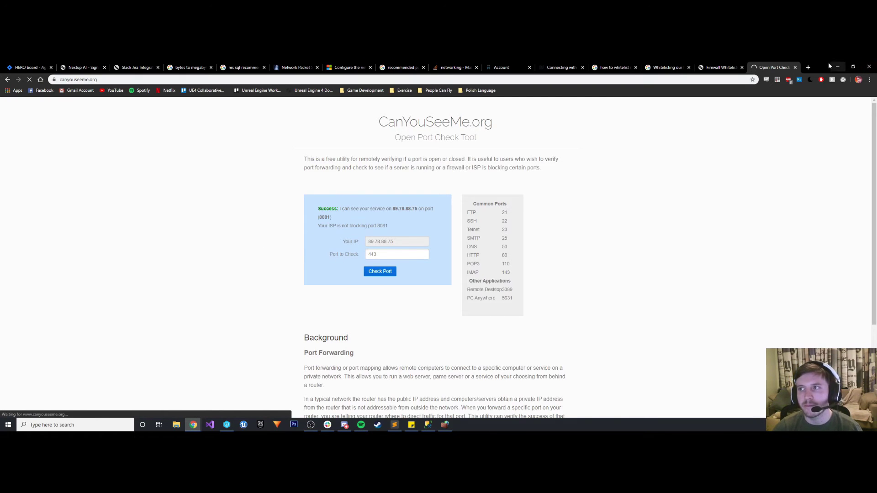
pyautogui.click(807, 68)
# Bring the browser back and reload the CanYouSeeMe.org port check page.
pyautogui.moveTo(786, 65); pyautogui.dragTo(0, 182)
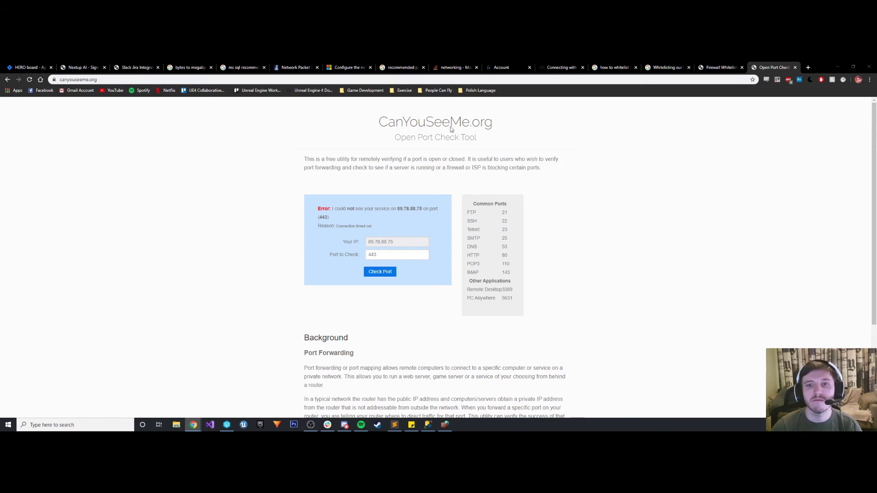
pyautogui.click(382, 272)
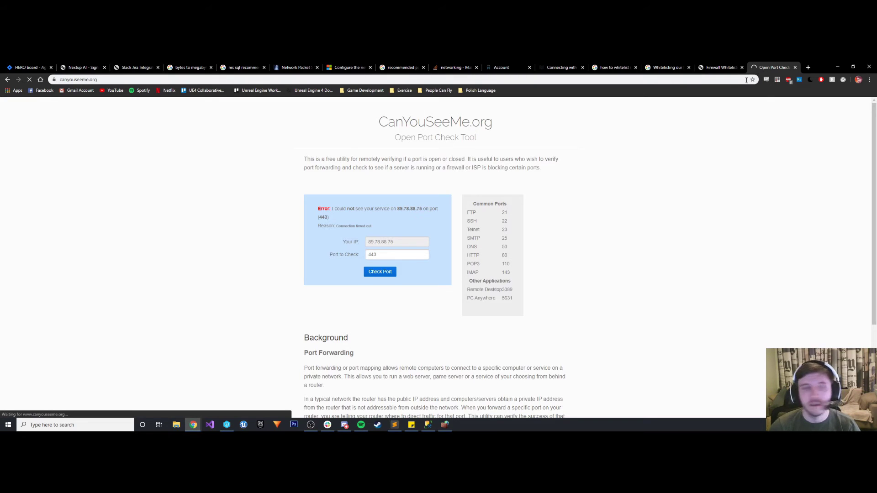
pyautogui.click(651, 79)
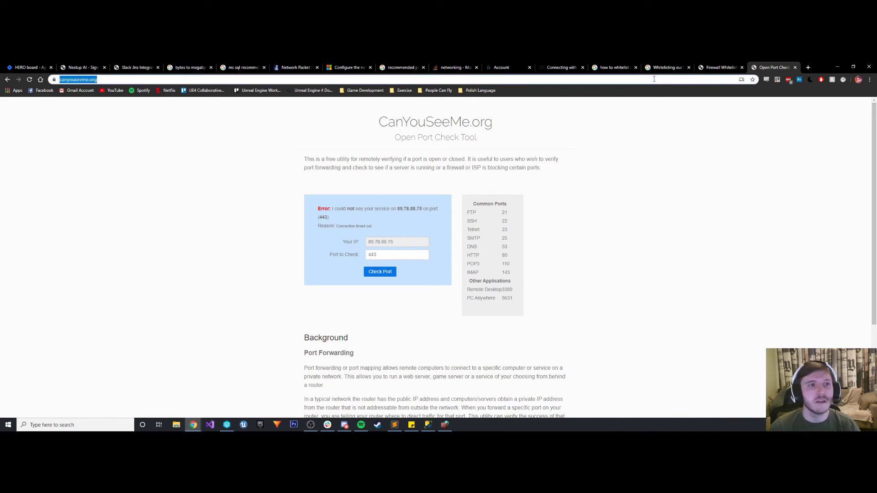
pyautogui.press('Return')
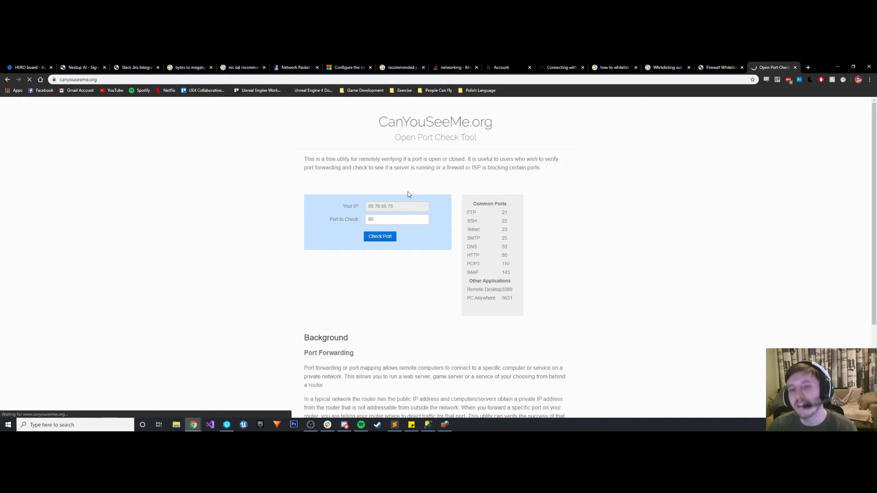
# Check whether ports 1666, 8081 and 1433 are reachable.
pyautogui.doubleClick(373, 254)
pyautogui.write('166')
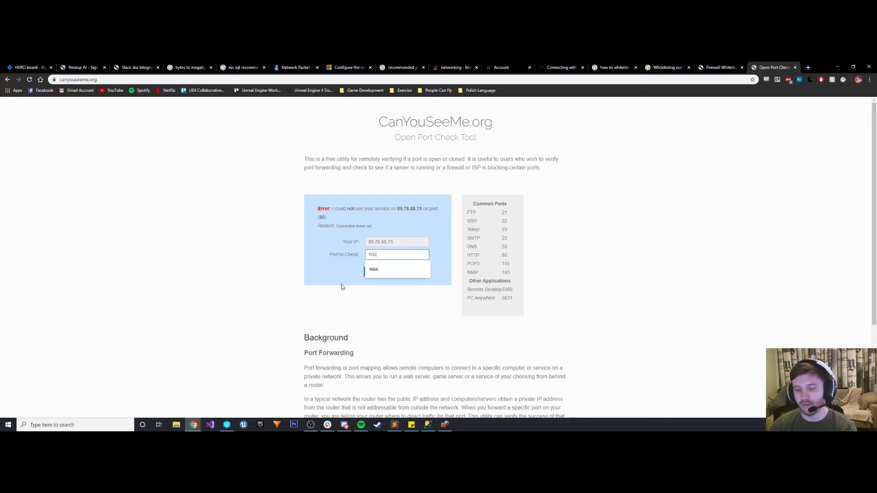
pyautogui.click(374, 282)
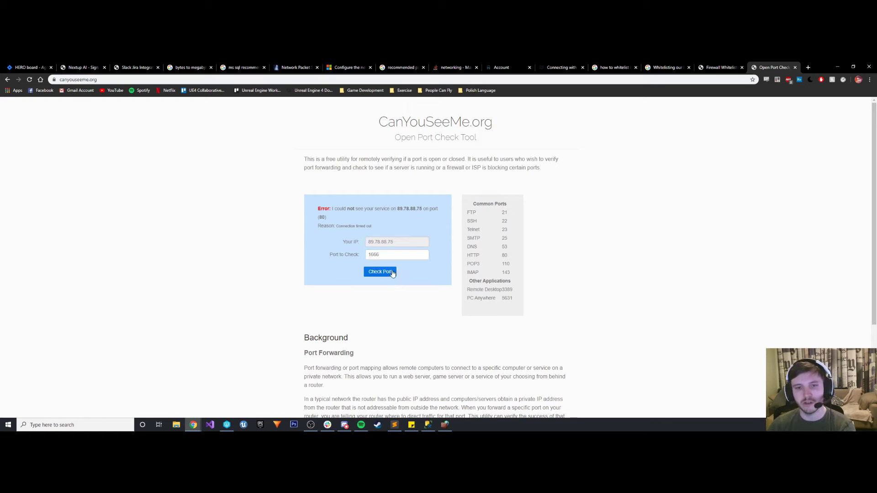
pyautogui.click(380, 272)
pyautogui.write('8')
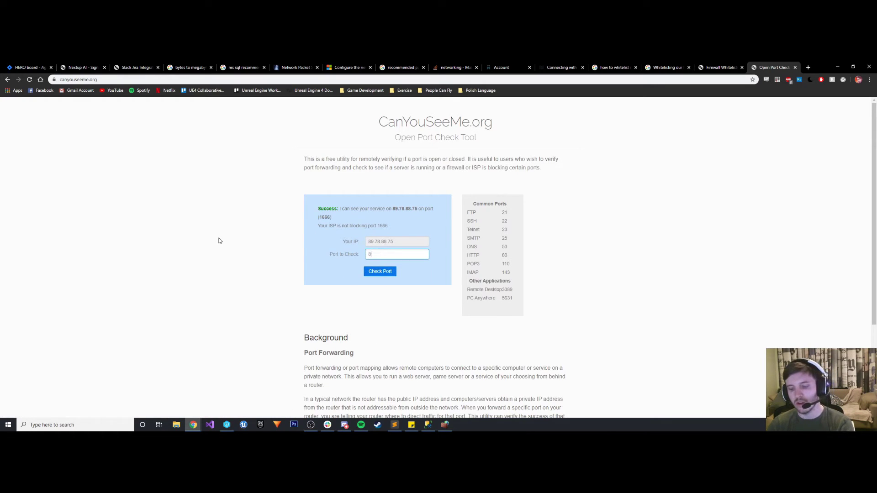
pyautogui.write('081')
pyautogui.click(379, 271)
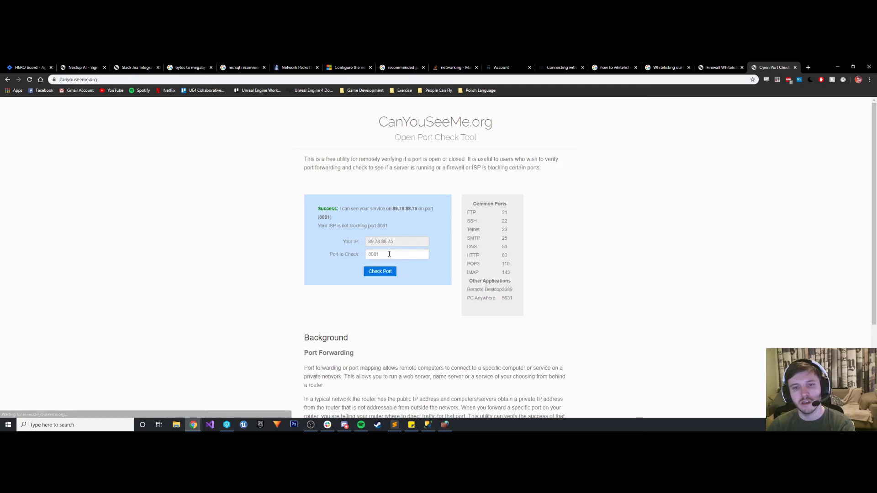
pyautogui.write('1433')
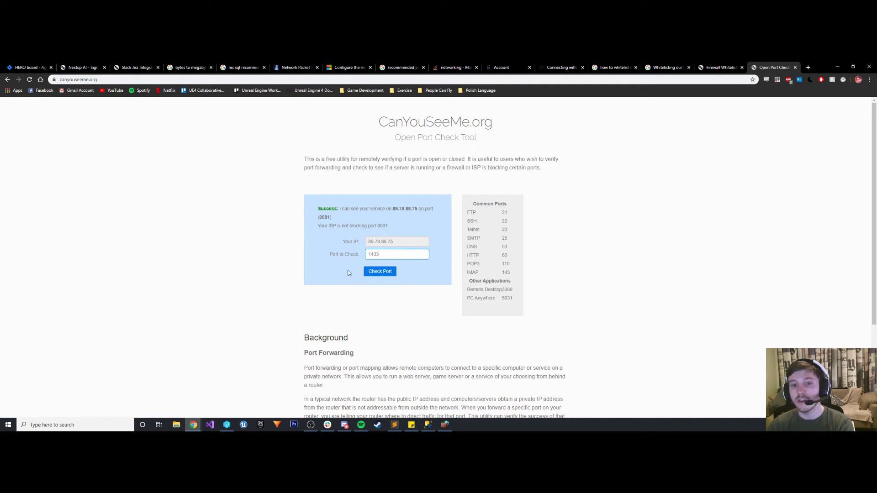
pyautogui.click(380, 272)
# Look through the open tabs and return to the Nextup Jira connection page.
pyautogui.click(718, 67)
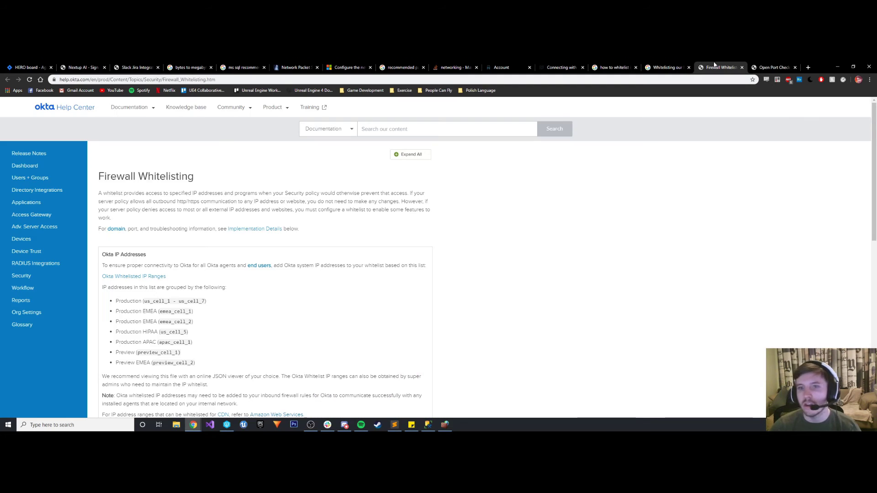
pyautogui.click(124, 66)
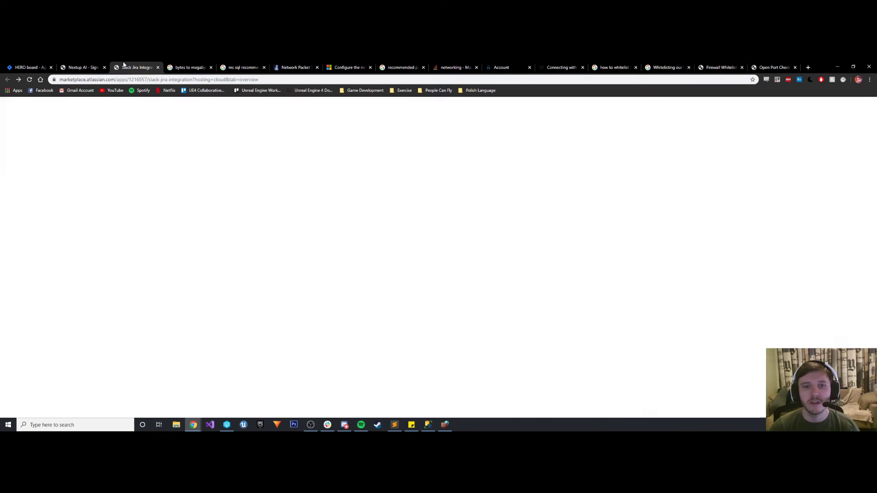
pyautogui.click(200, 67)
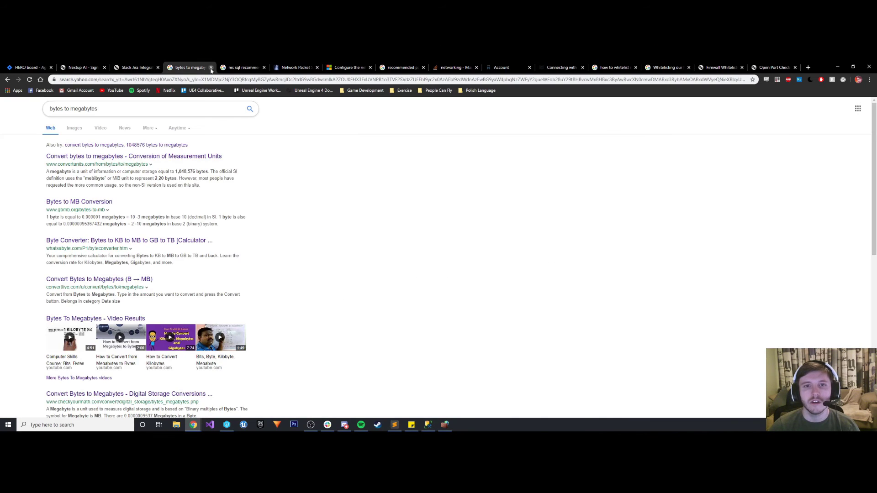
pyautogui.click(253, 67)
pyautogui.click(299, 67)
pyautogui.click(334, 67)
pyautogui.click(398, 67)
pyautogui.click(454, 68)
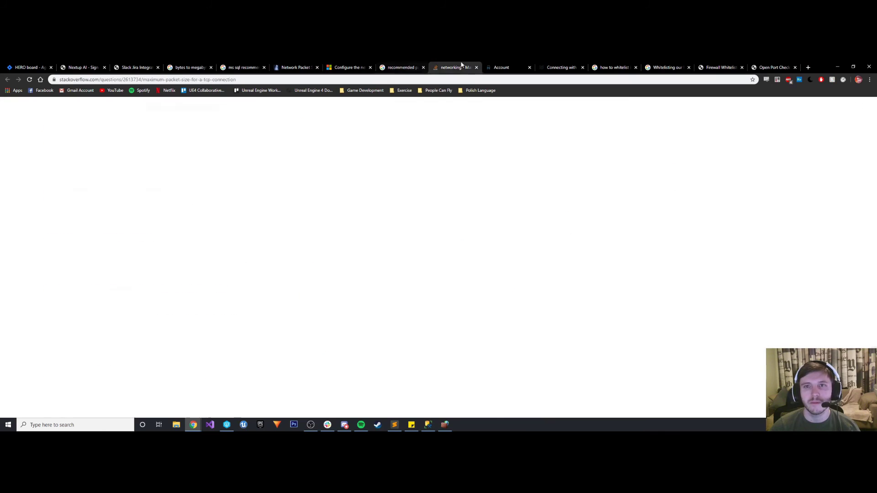
pyautogui.click(502, 67)
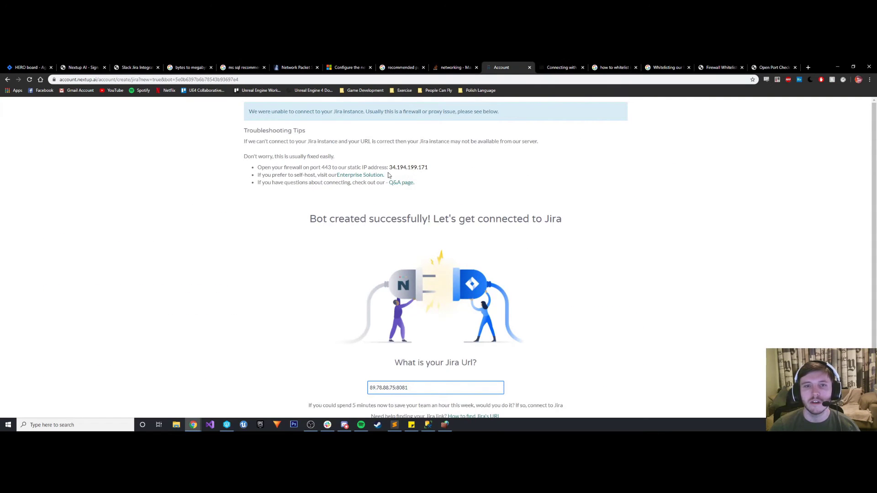
# Copy port 443 from the firewall tip, start a port 443 check, and bring the firewall window forward.
pyautogui.doubleClick(326, 167)
pyautogui.hotkey('ctrl', 'c')
pyautogui.click(771, 67)
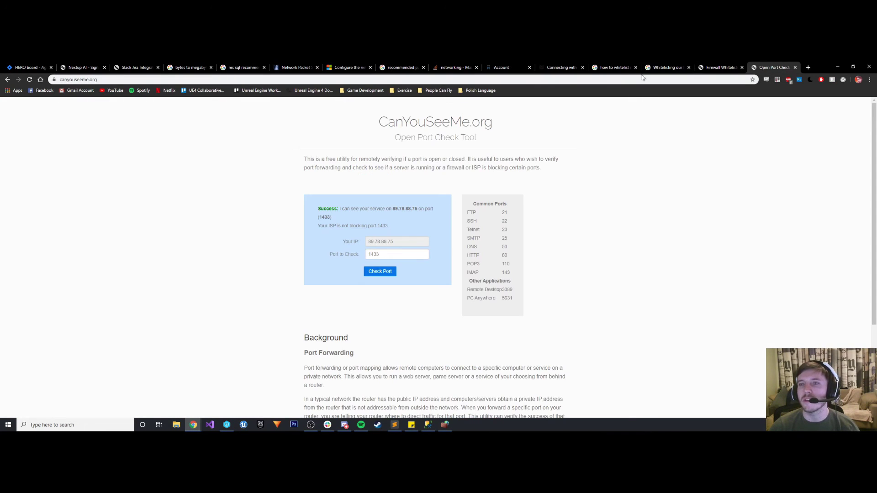
pyautogui.doubleClick(392, 254)
pyautogui.hotkey('ctrl', 'v')
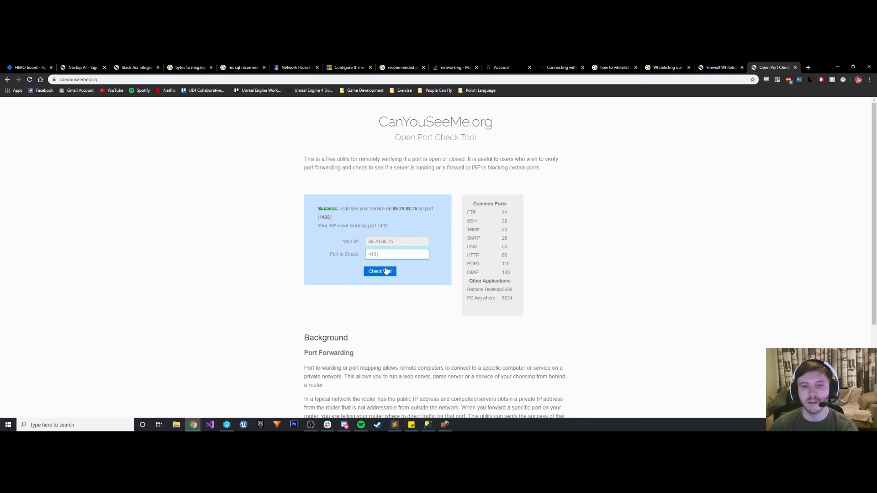
pyautogui.click(384, 271)
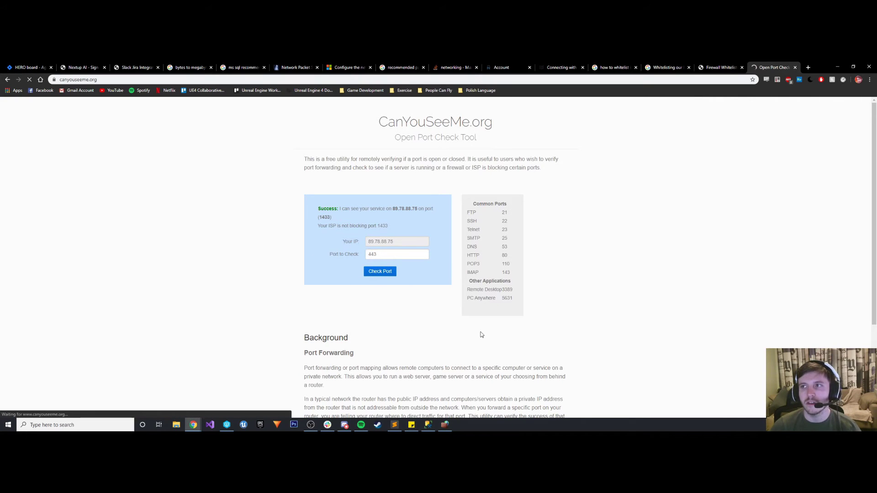
pyautogui.click(444, 425)
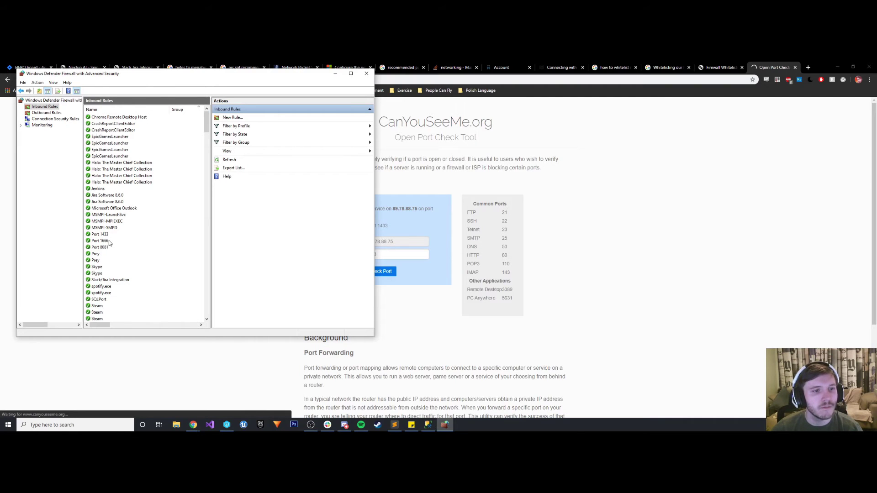
# Open the Slack/Jira Integration inbound rule's properties and rename it Port 443.
pyautogui.click(106, 280)
pyautogui.rightClick(106, 281)
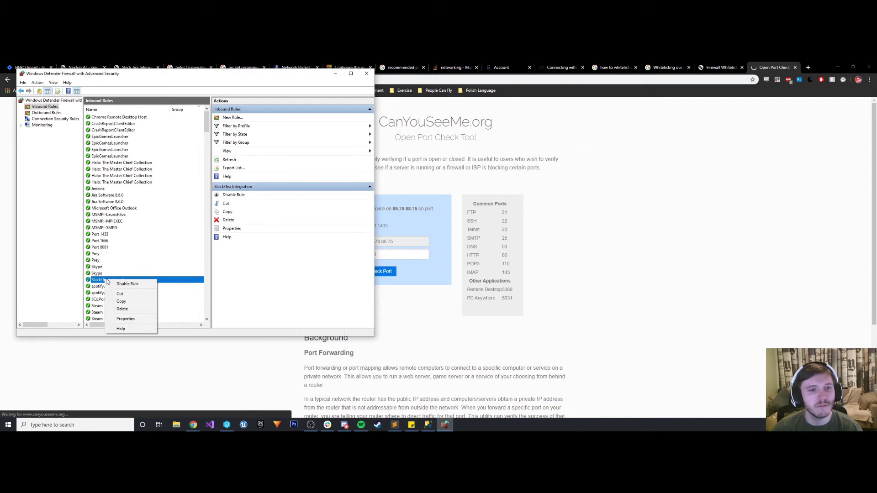
pyautogui.click(120, 320)
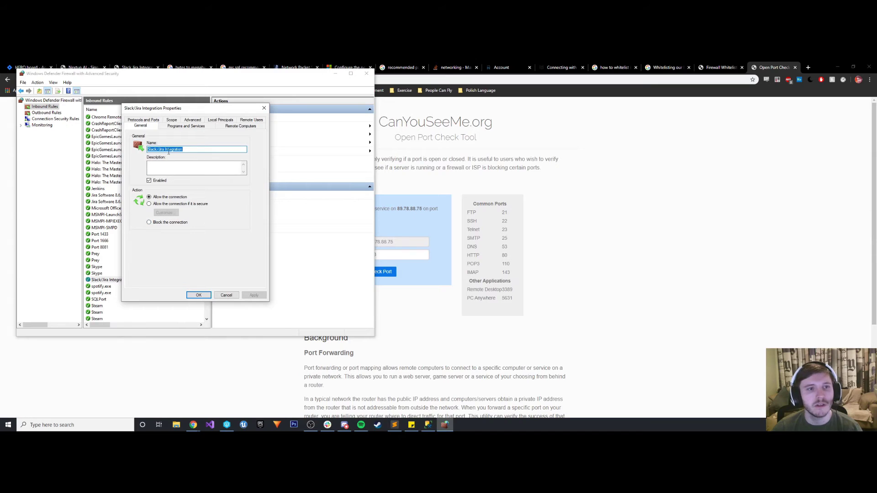
pyautogui.write('Port ')
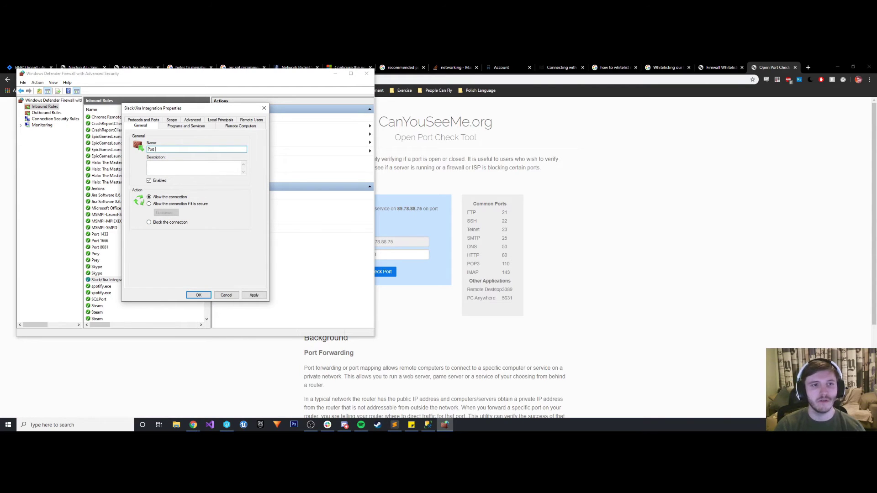
pyautogui.write('443')
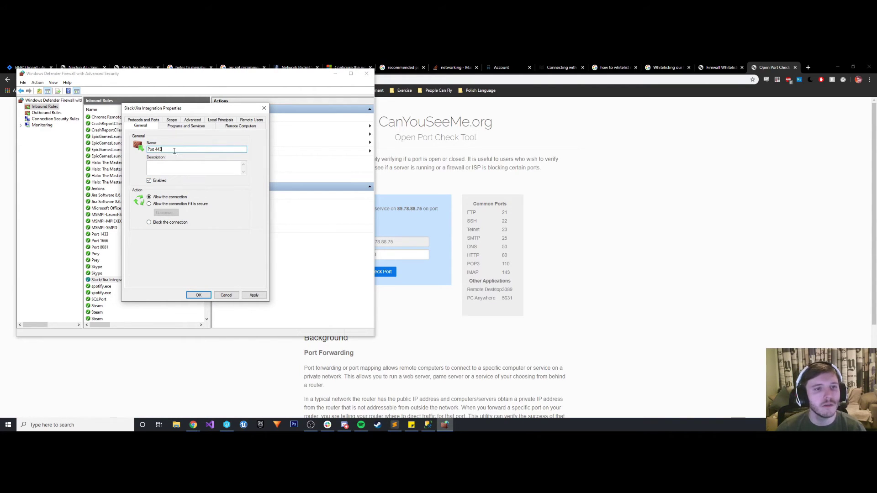
# Set the rule's protocol type to Any, apply and close, then return to the port checker.
pyautogui.click(178, 126)
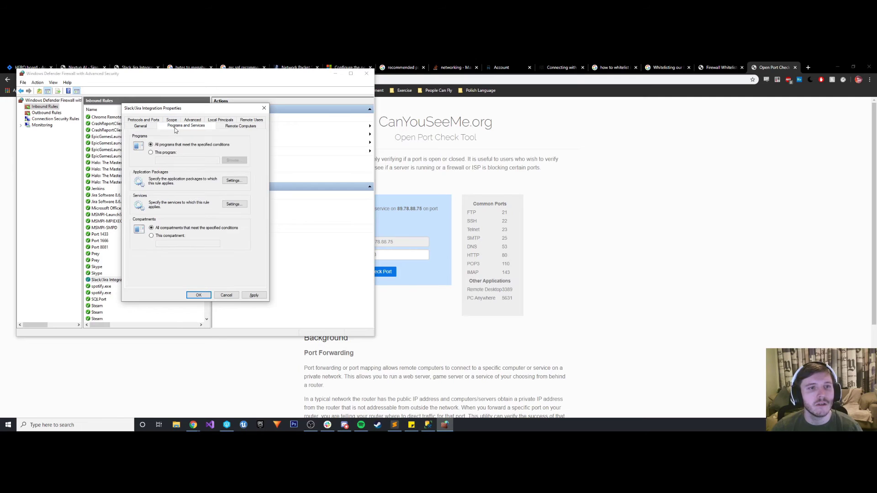
pyautogui.click(238, 125)
pyautogui.click(137, 121)
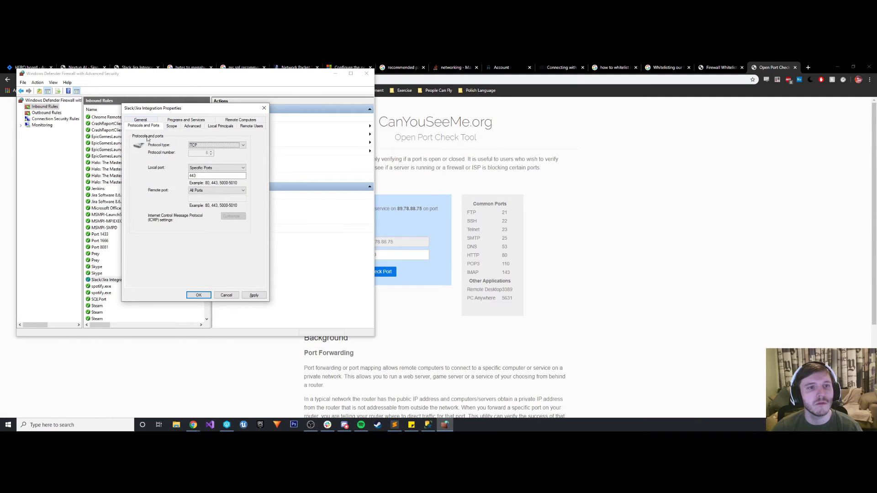
pyautogui.click(197, 174)
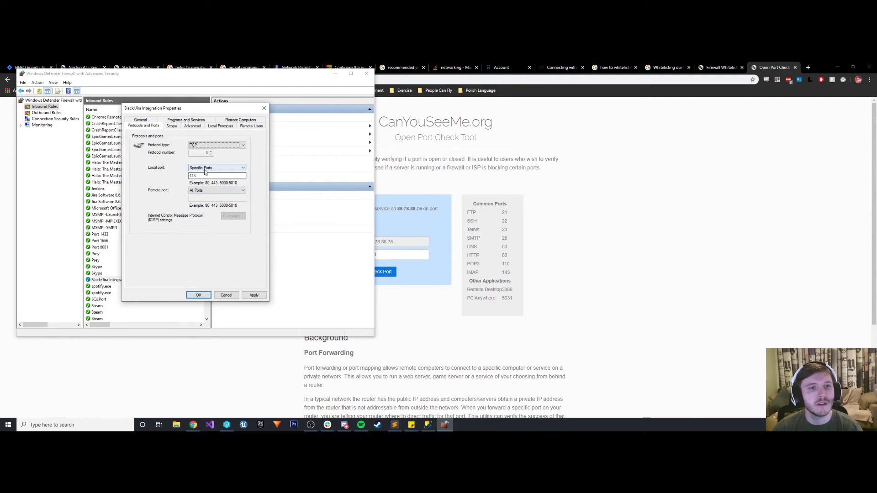
pyautogui.click(205, 145)
pyautogui.click(204, 152)
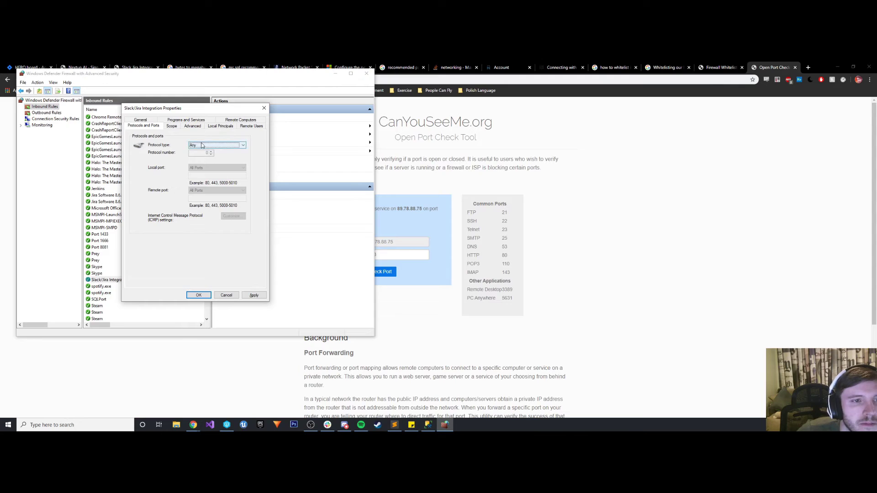
pyautogui.click(202, 145)
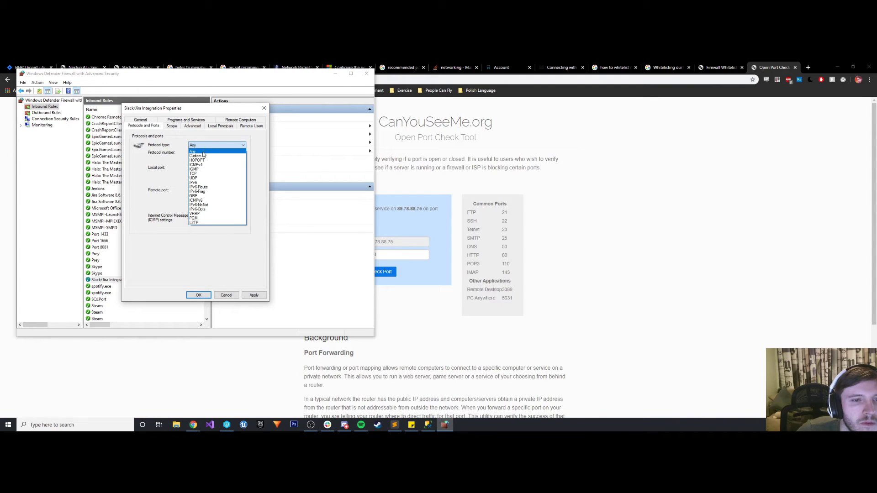
pyautogui.click(210, 174)
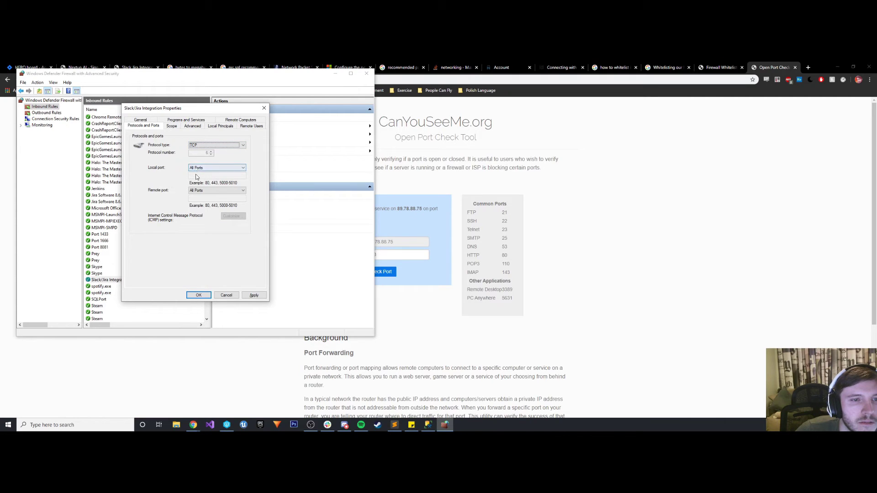
pyautogui.click(200, 145)
pyautogui.click(199, 151)
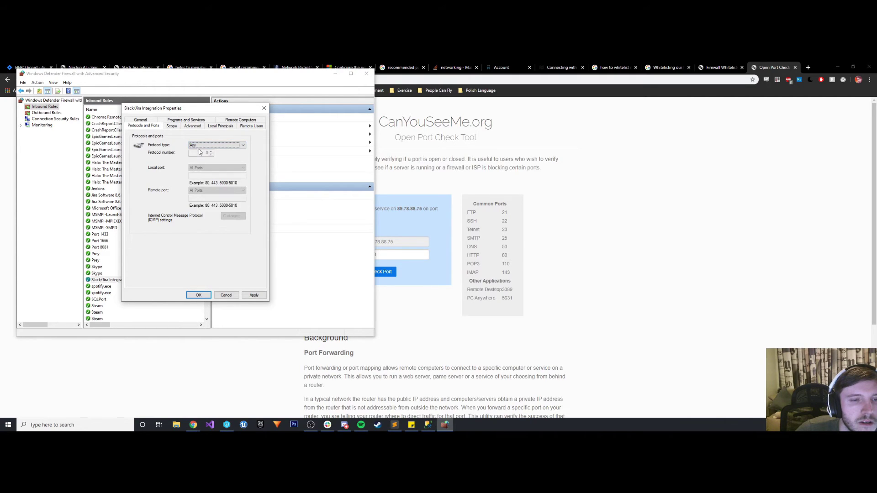
pyautogui.click(253, 295)
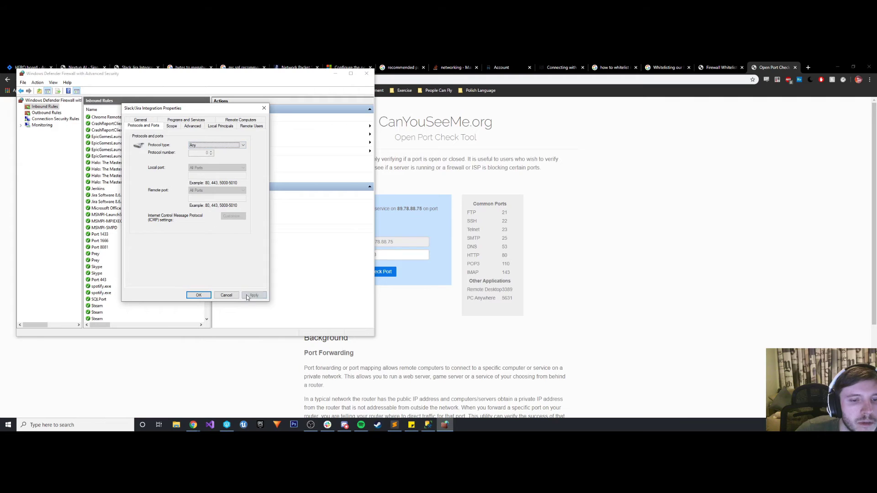
pyautogui.click(199, 294)
pyautogui.click(396, 267)
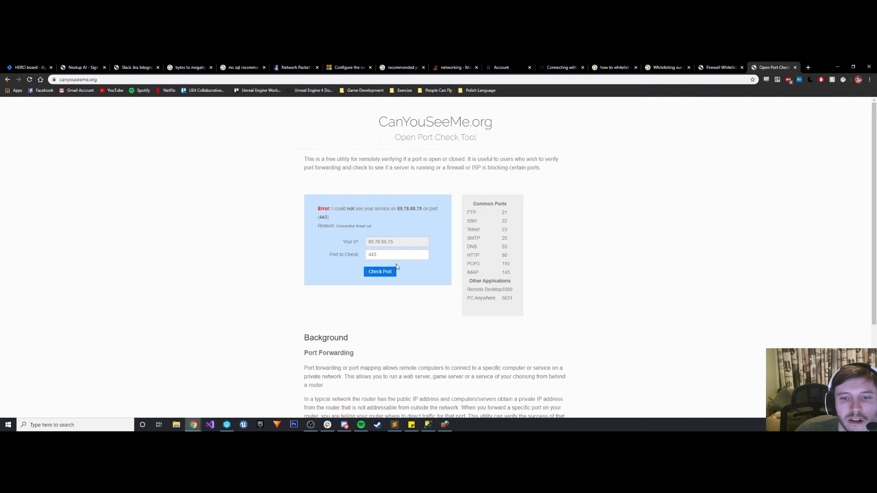
# Rerun the port 443 check twice, then bring the firewall rules window back up.
pyautogui.click(374, 274)
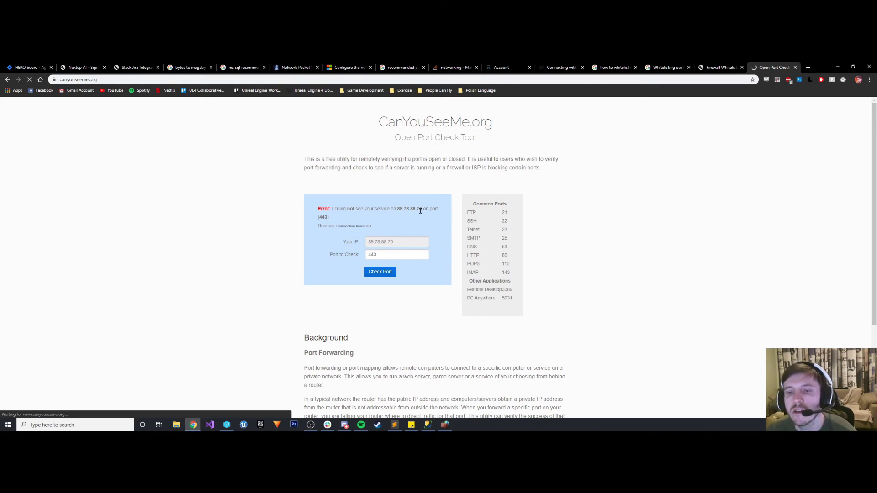
pyautogui.click(380, 272)
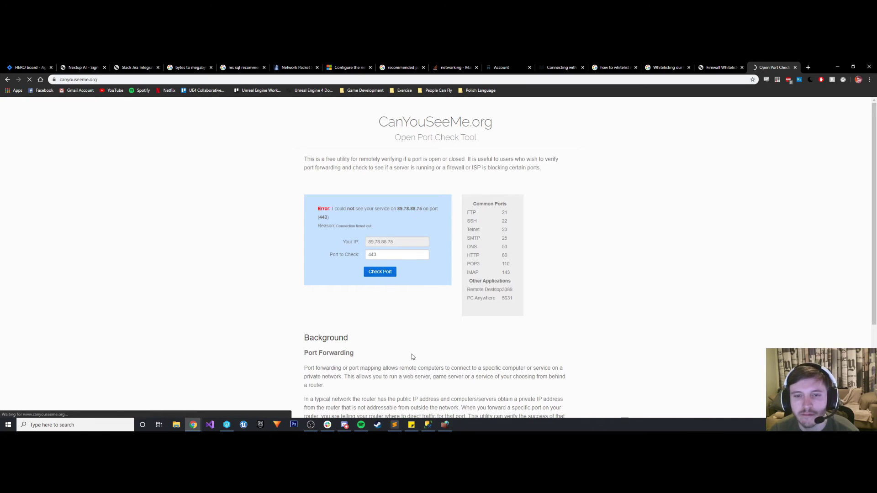
pyautogui.click(445, 424)
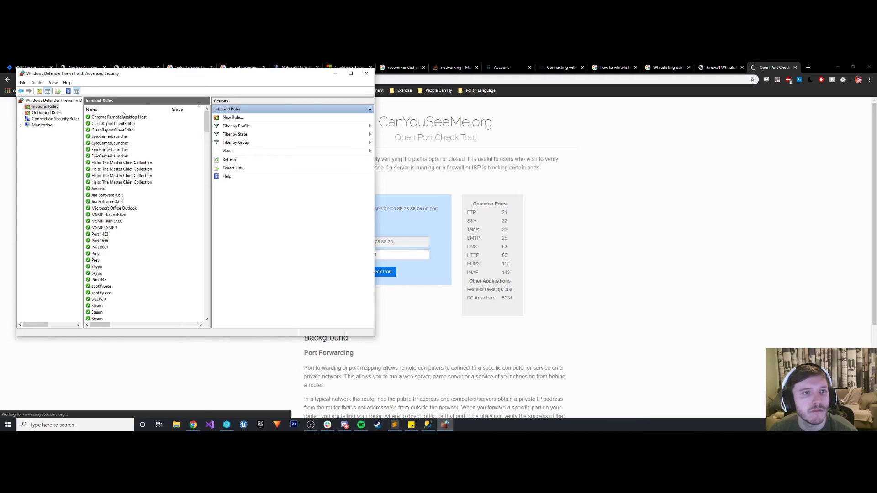
# Sort the inbound rules by name and open the Port 443 rule's properties.
pyautogui.click(107, 235)
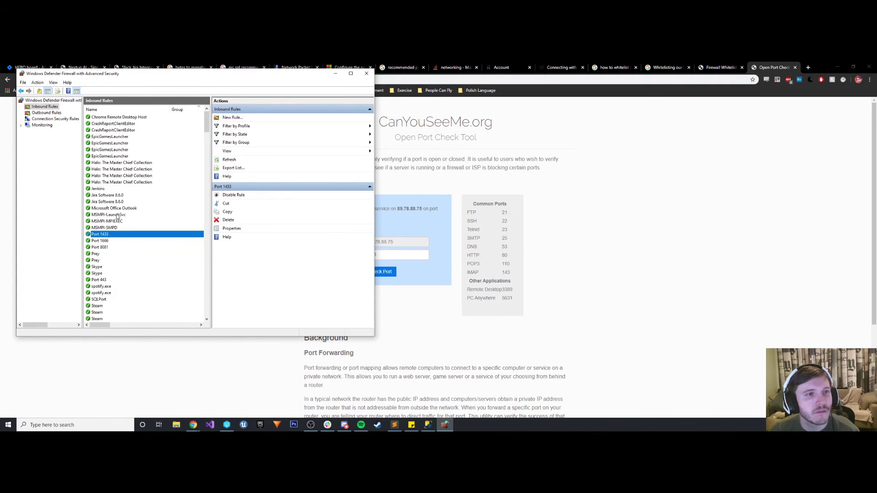
pyautogui.click(105, 109)
pyautogui.click(105, 109)
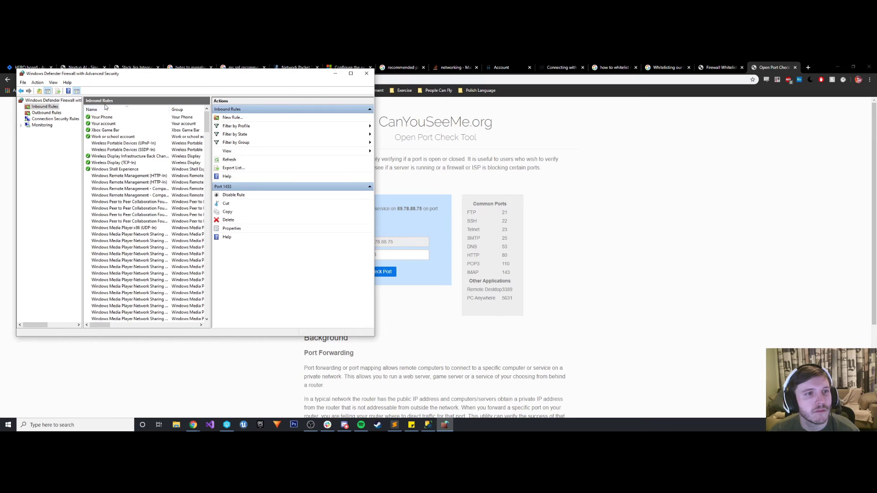
pyautogui.click(105, 109)
pyautogui.scroll(-10, 110, 184)
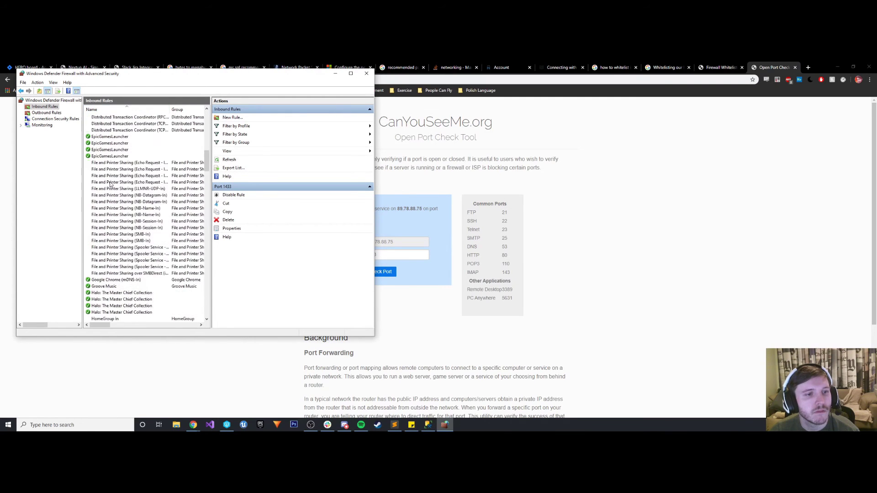
pyautogui.scroll(-20, 110, 184)
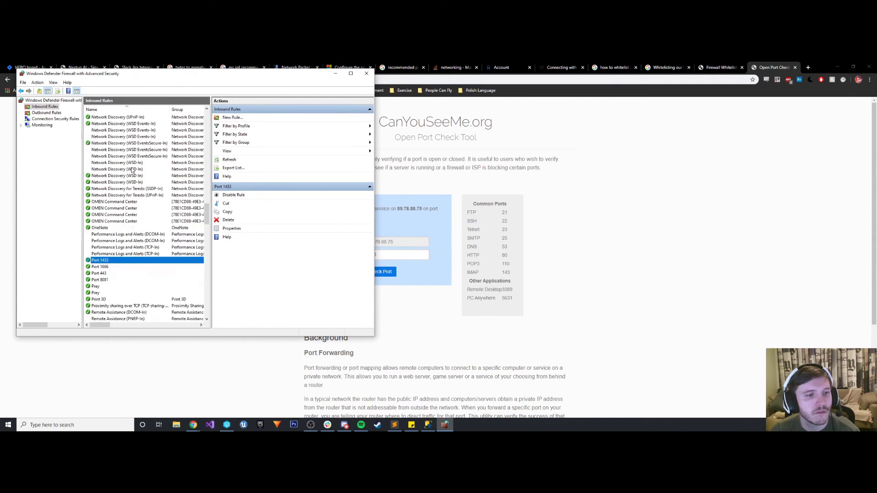
pyautogui.scroll(-1, 132, 169)
pyautogui.click(104, 255)
pyautogui.rightClick(104, 256)
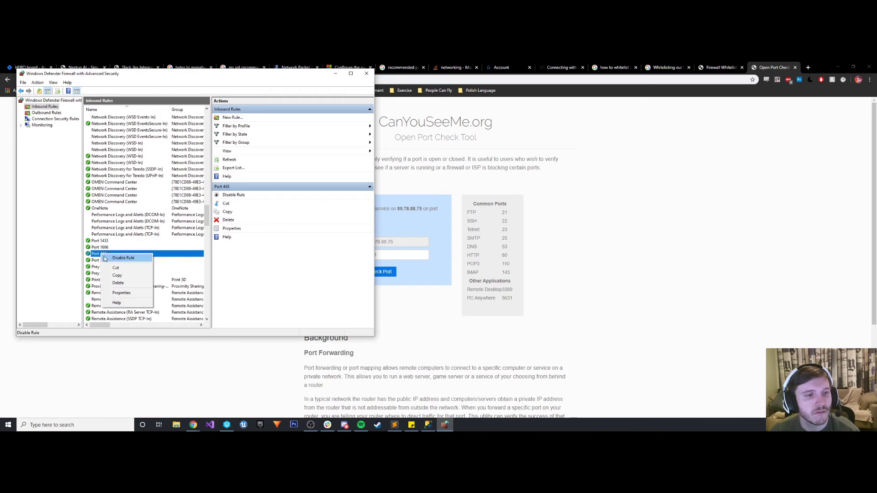
pyautogui.click(120, 294)
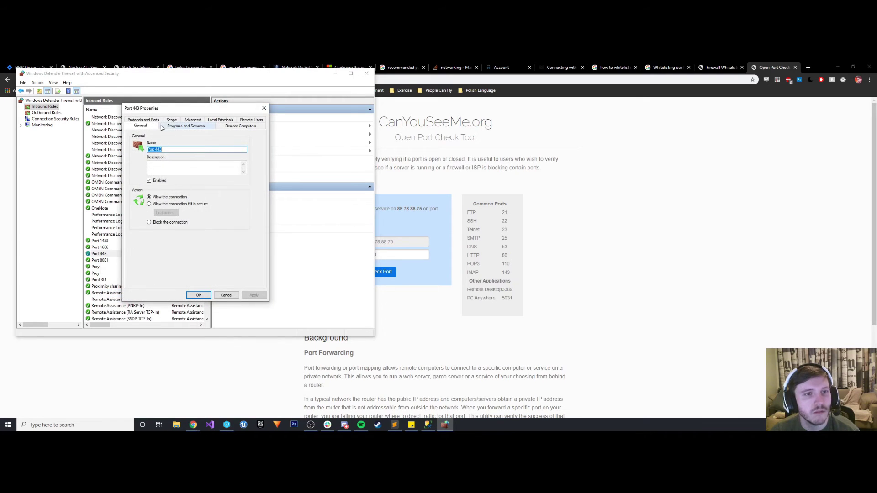
# Restrict the Port 443 rule to TCP with local port 443 and remote port 443, and save it.
pyautogui.click(146, 120)
pyautogui.click(209, 145)
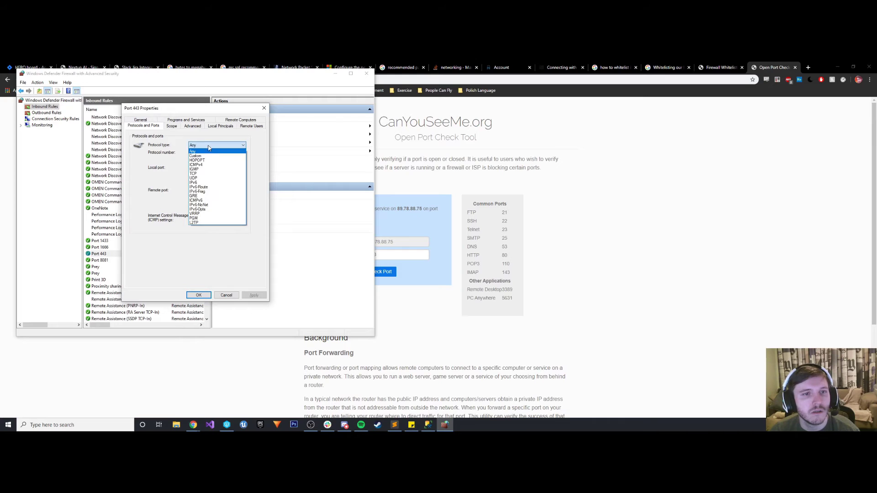
pyautogui.click(194, 173)
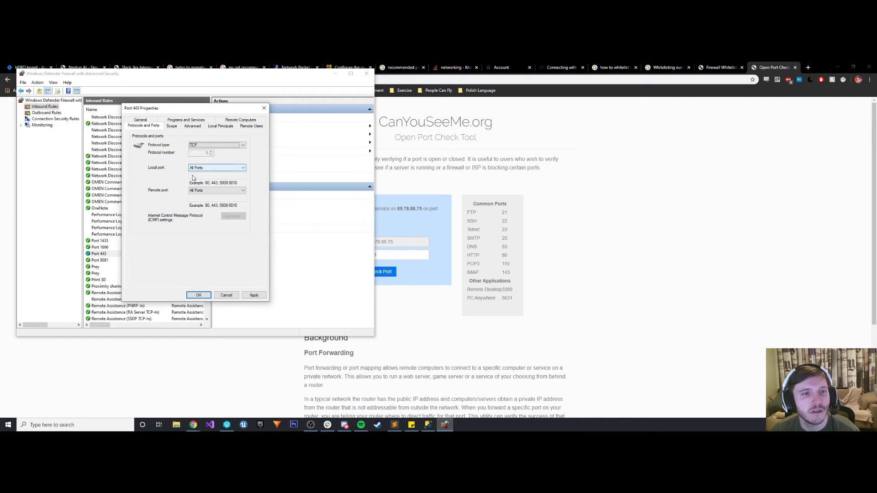
pyautogui.click(196, 168)
pyautogui.click(199, 177)
pyautogui.click(199, 176)
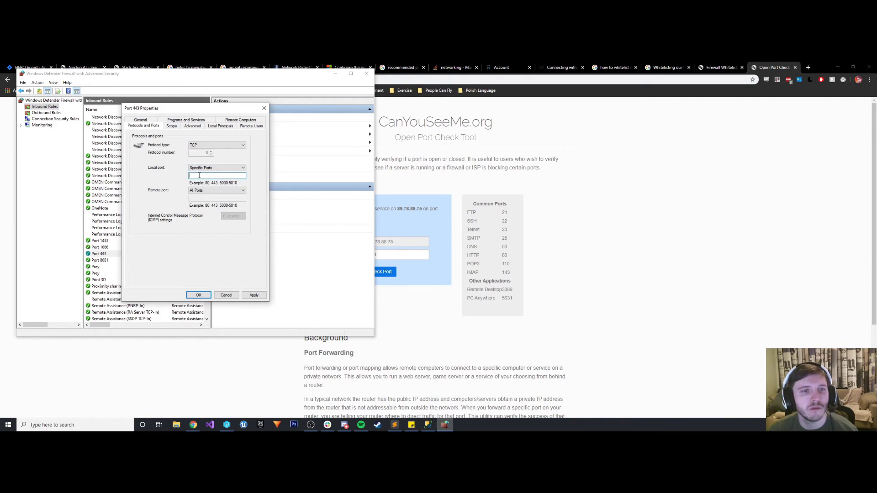
pyautogui.write('443')
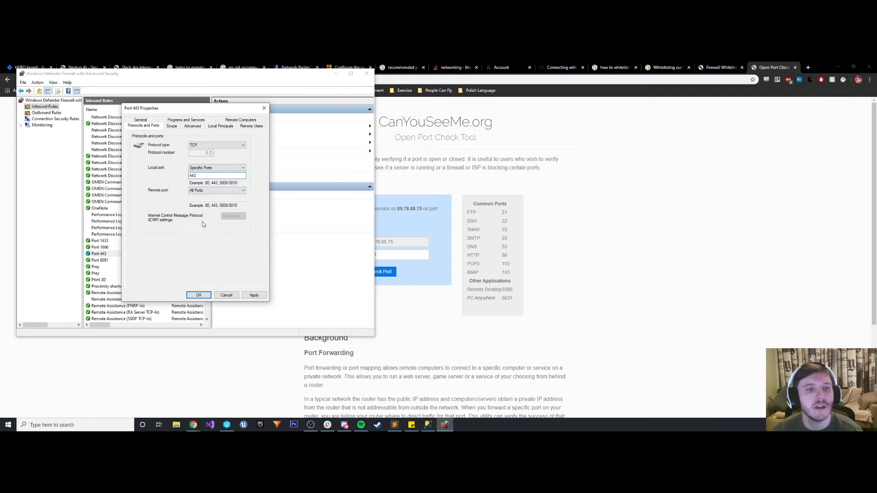
pyautogui.click(206, 191)
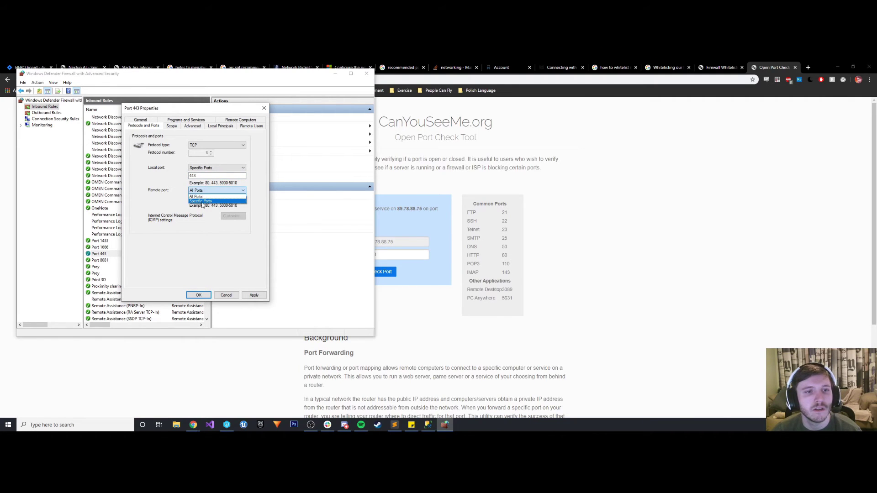
pyautogui.click(205, 201)
pyautogui.write('443')
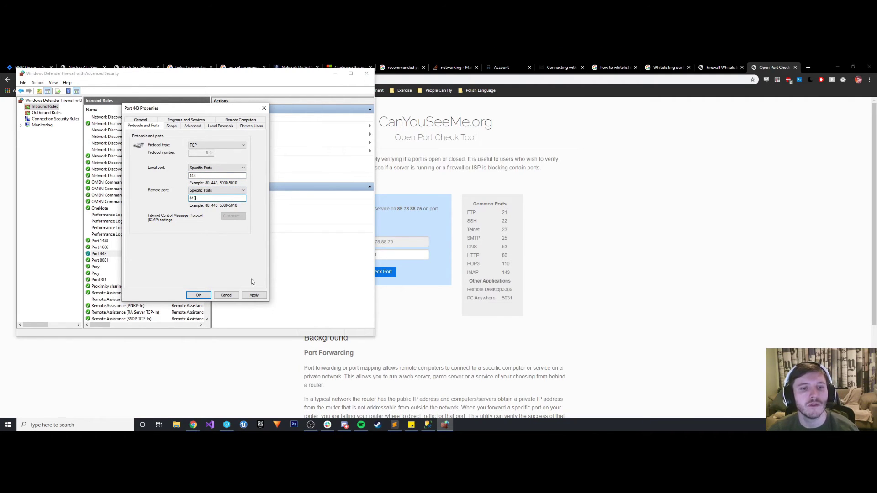
pyautogui.click(255, 296)
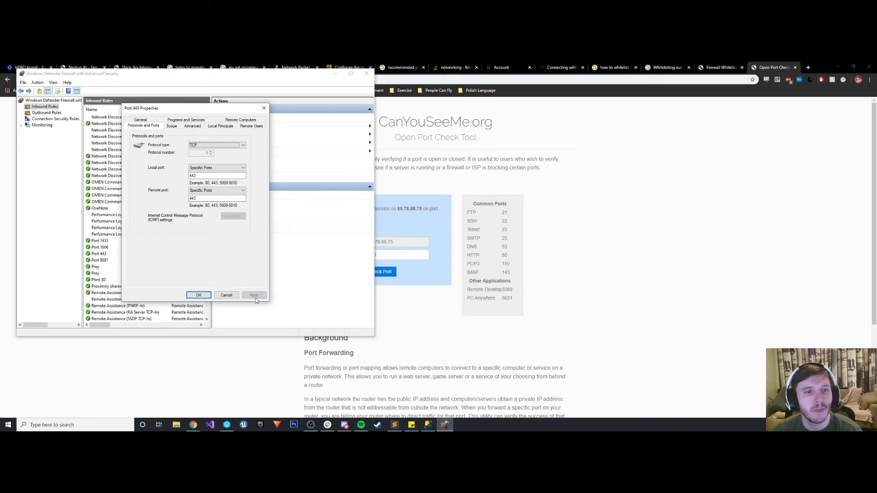
pyautogui.click(198, 296)
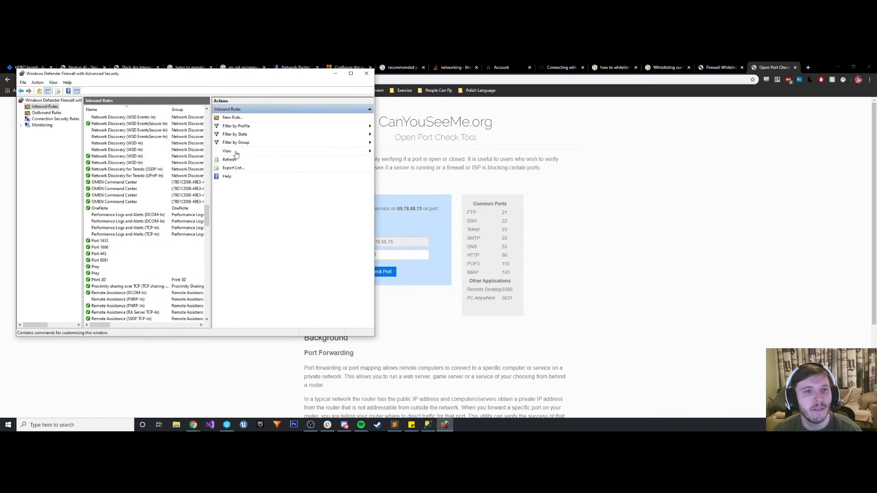
# Review the Port 8081 rule's protocols and ports without changes, then rerun the port 443 check.
pyautogui.rightClick(101, 260)
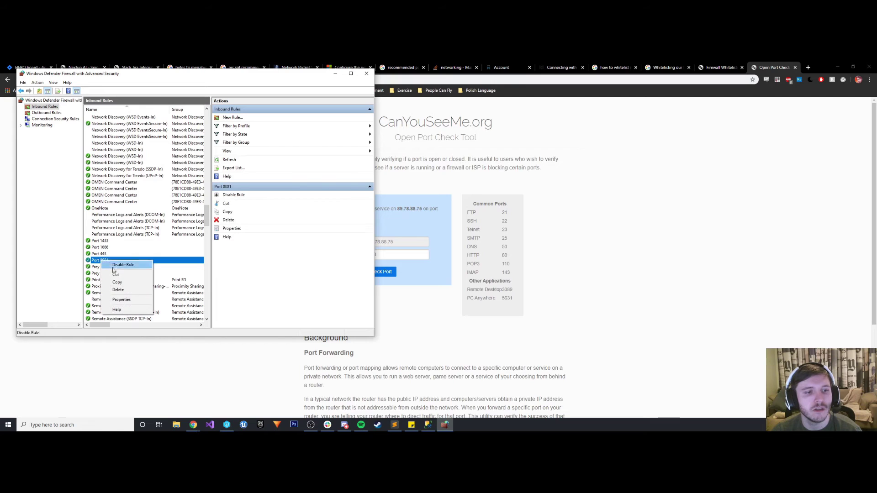
pyautogui.click(121, 300)
pyautogui.click(145, 125)
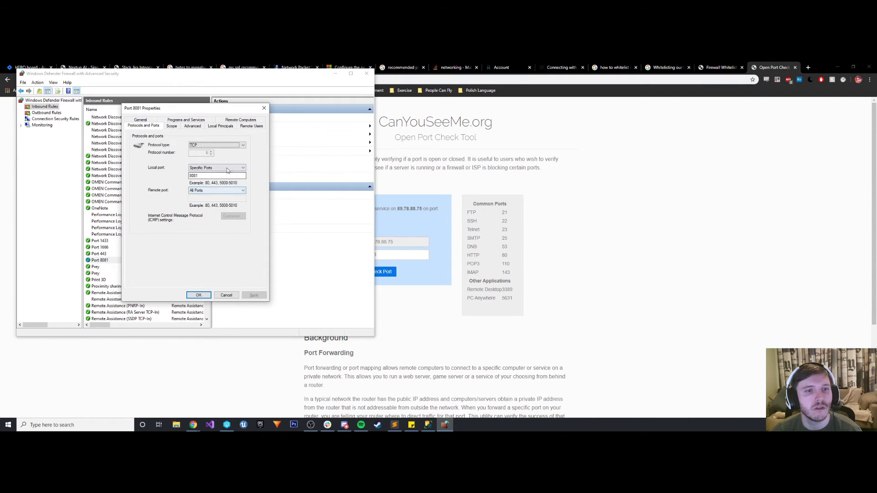
pyautogui.click(265, 109)
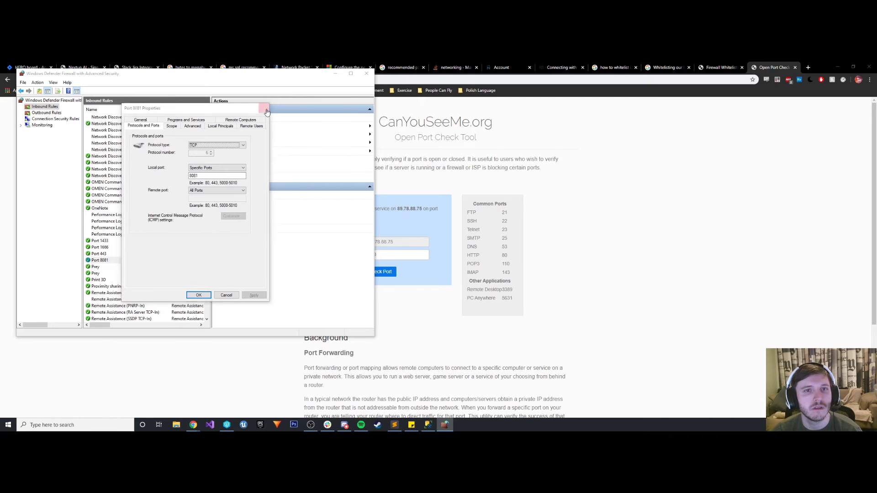
pyautogui.click(334, 73)
pyautogui.click(380, 256)
pyautogui.click(379, 272)
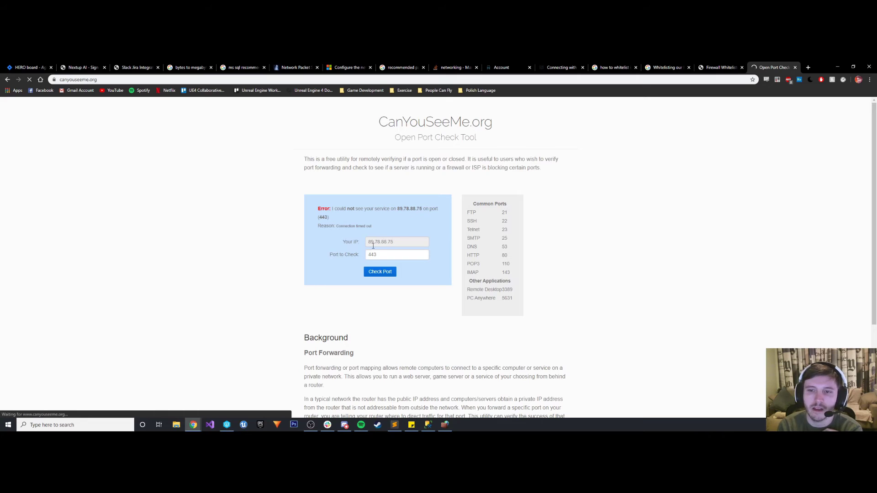
# Check port 143, which times out, and scroll through the Background section.
pyautogui.doubleClick(379, 254)
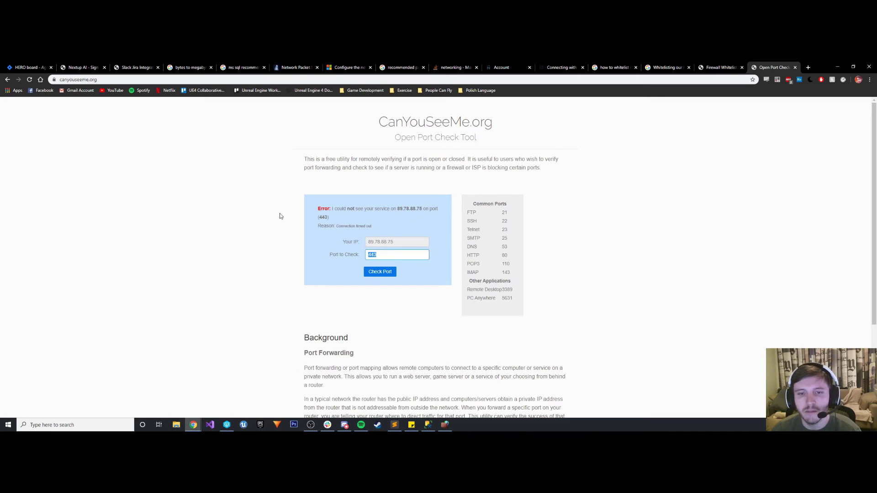
pyautogui.write('143')
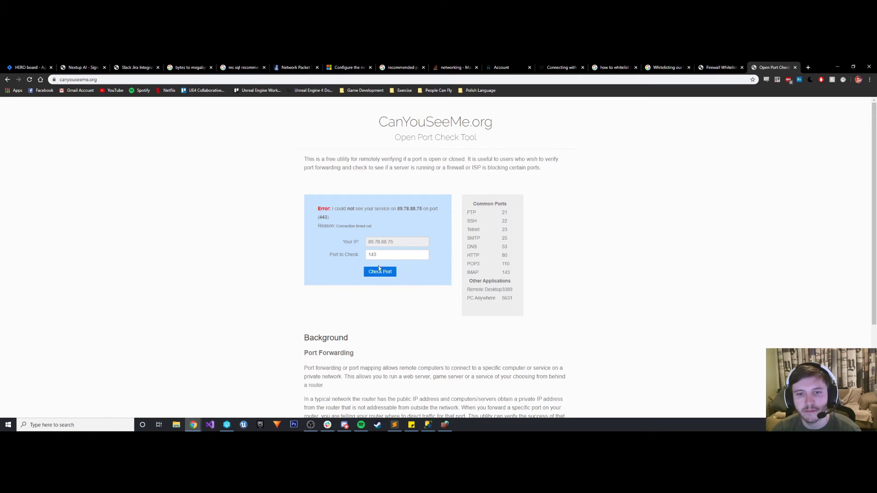
pyautogui.click(376, 273)
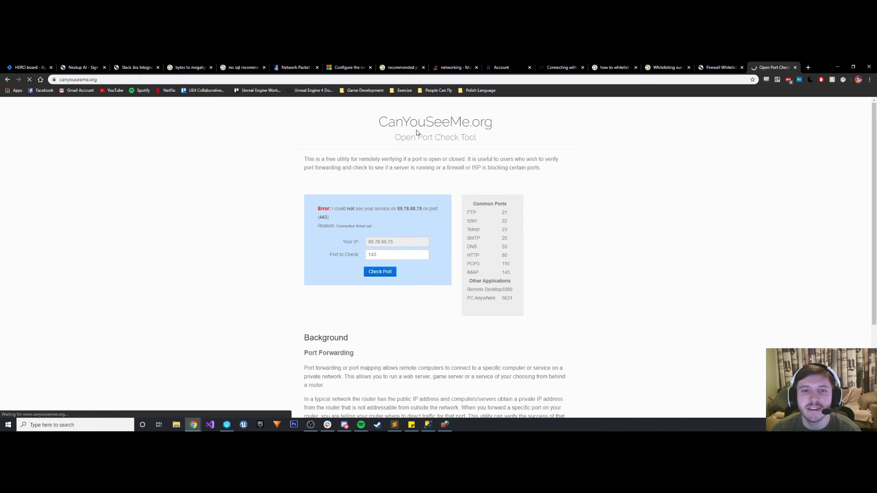
pyautogui.scroll(-3, 385, 320)
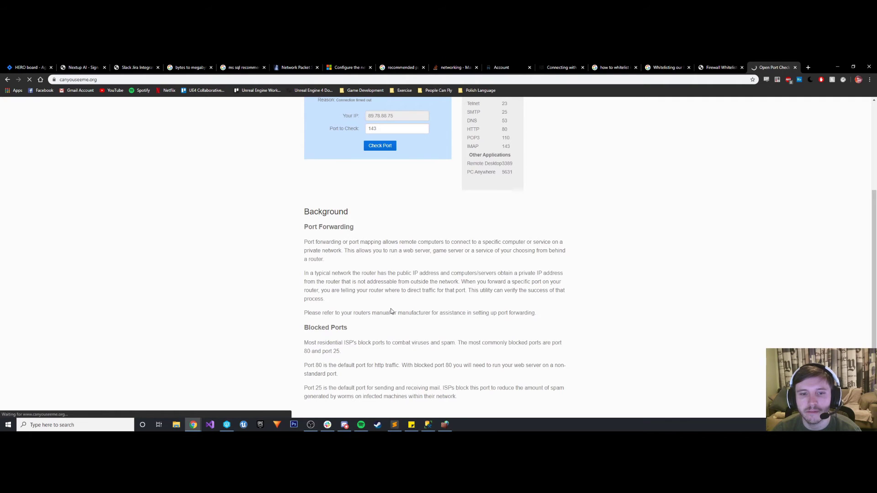
pyautogui.scroll(-3, 390, 311)
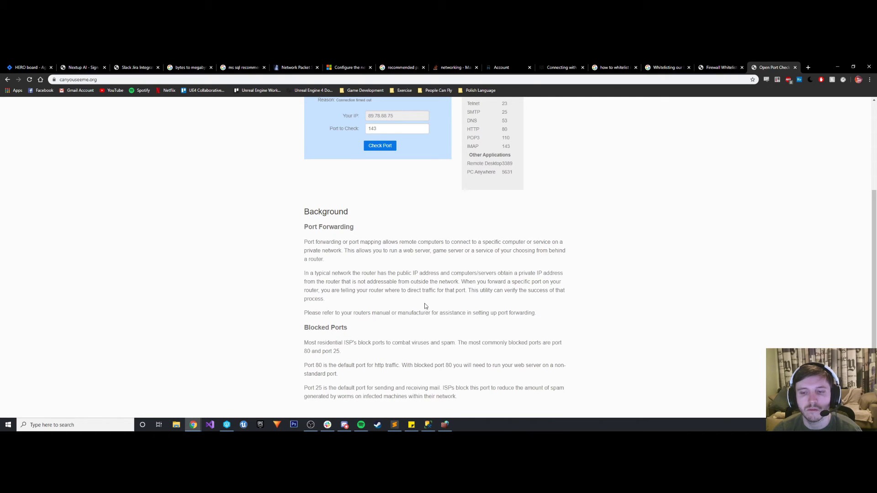
pyautogui.scroll(3, 402, 324)
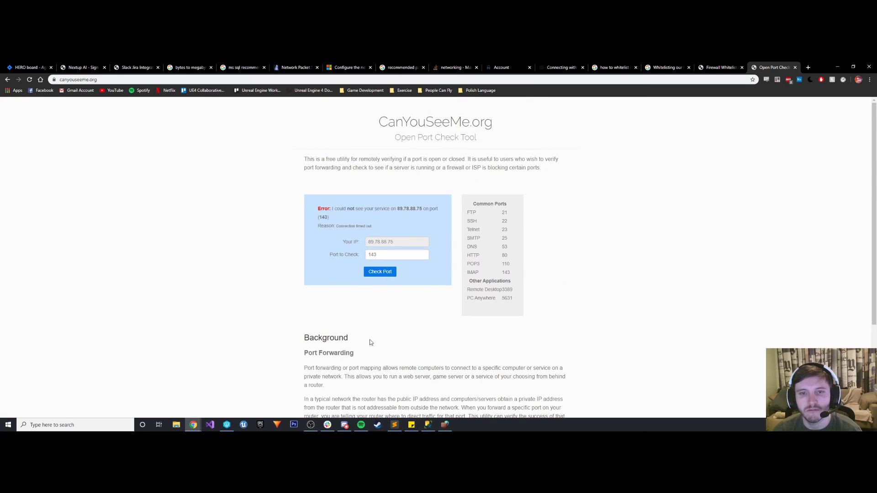
# Enter port 443 and run the check three times, each timing out.
pyautogui.doubleClick(392, 254)
pyautogui.write('443')
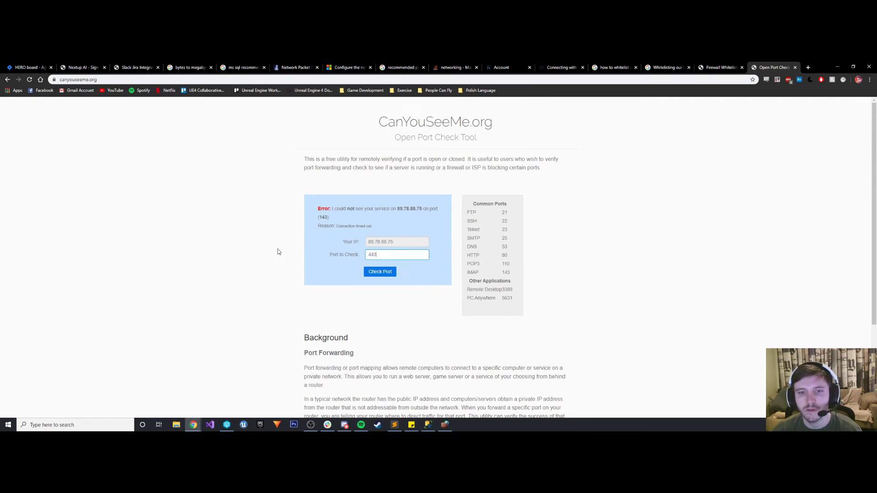
pyautogui.click(392, 274)
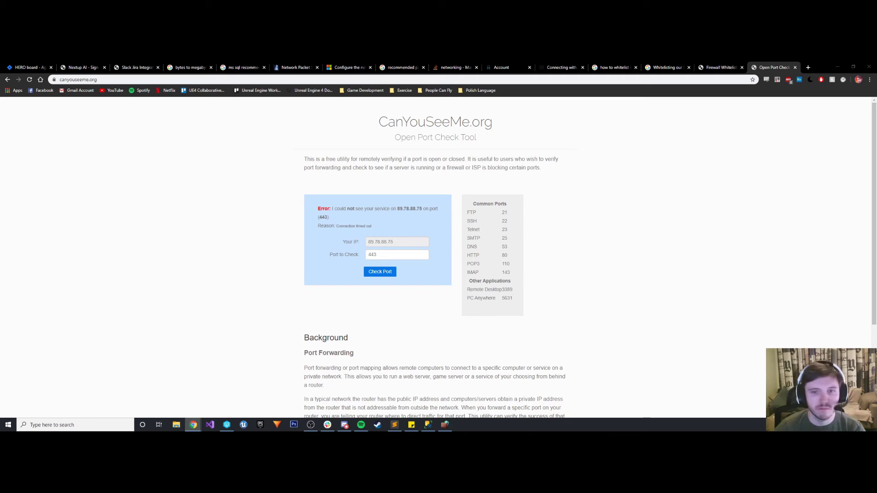
pyautogui.click(386, 277)
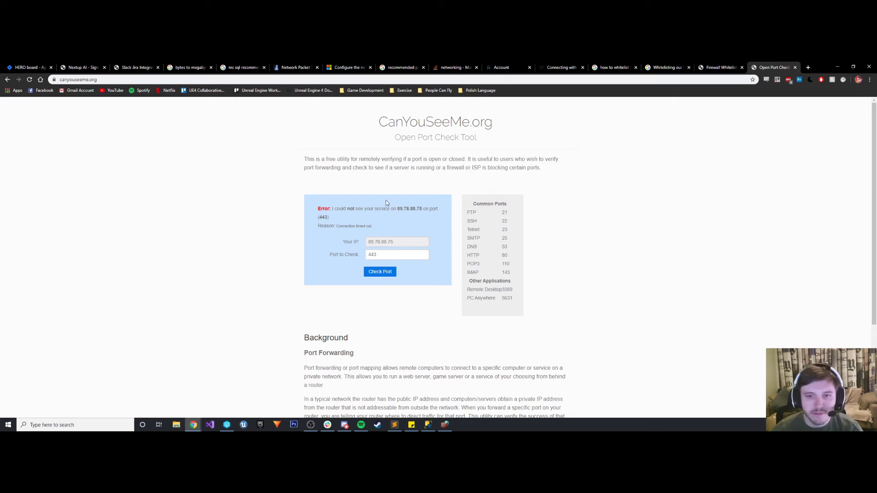
pyautogui.click(375, 274)
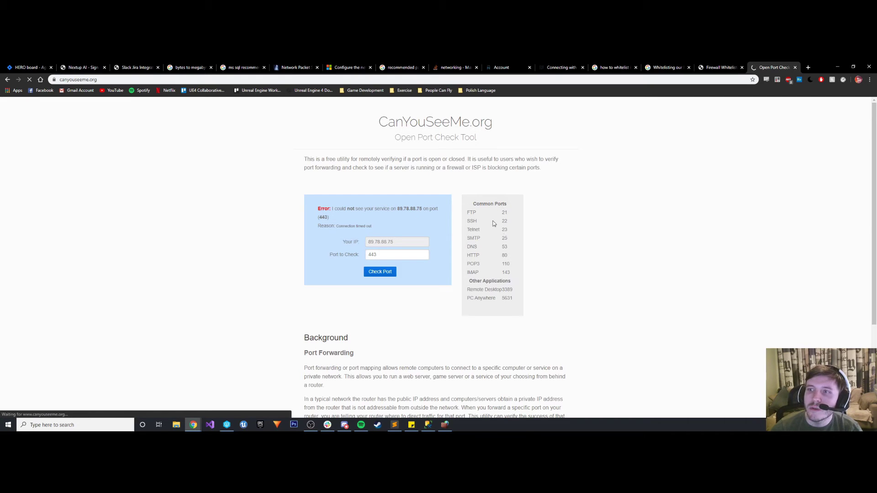
# Close the leftover whitelisting tabs and return to the port checker page.
pyautogui.click(730, 67)
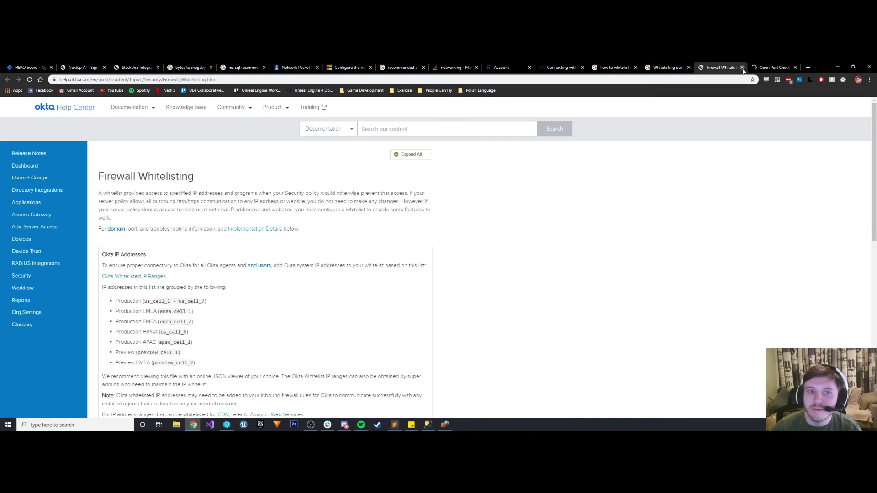
pyautogui.click(742, 67)
pyautogui.click(674, 68)
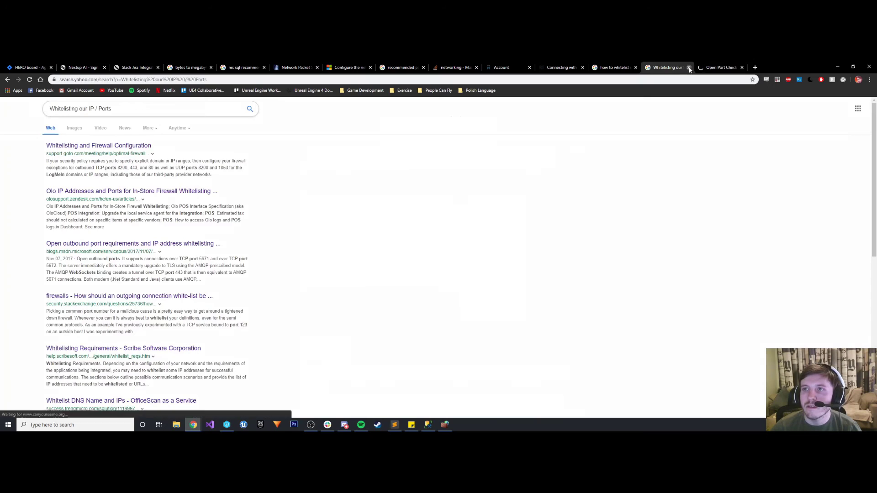
pyautogui.click(689, 67)
pyautogui.click(614, 67)
pyautogui.click(636, 67)
pyautogui.click(572, 67)
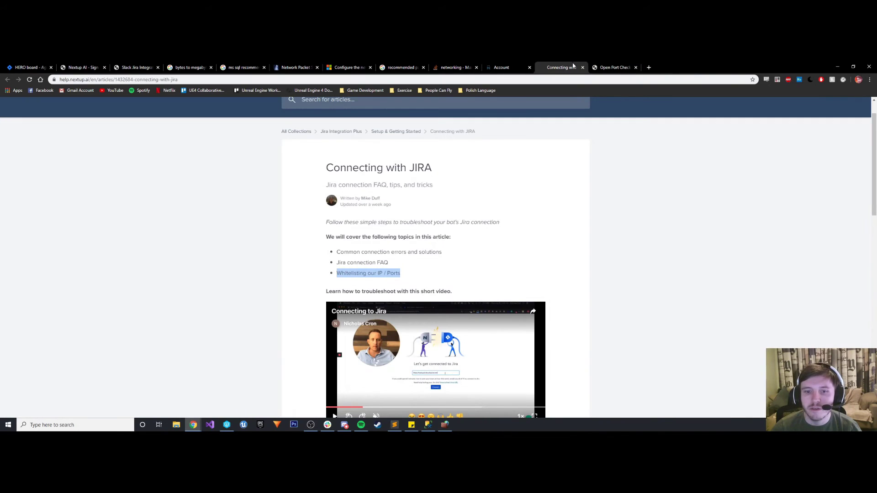
pyautogui.click(613, 67)
pyautogui.click(501, 67)
pyautogui.click(586, 67)
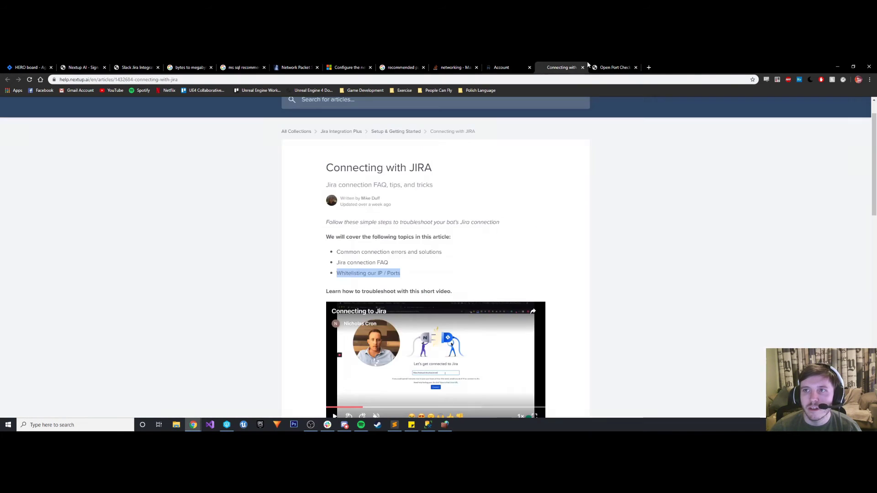
pyautogui.click(607, 67)
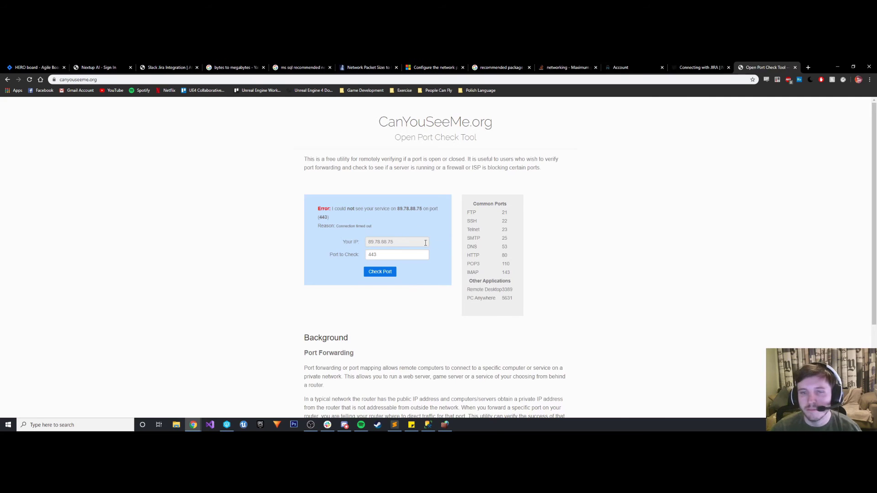
# Reload the port checker and test ports 1666, 8081 and 1433, all reachable.
pyautogui.click(383, 273)
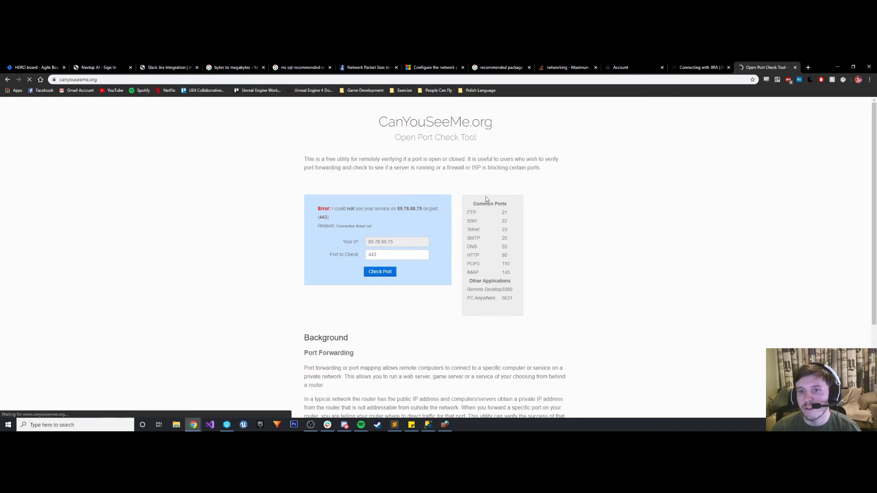
pyautogui.click(140, 80)
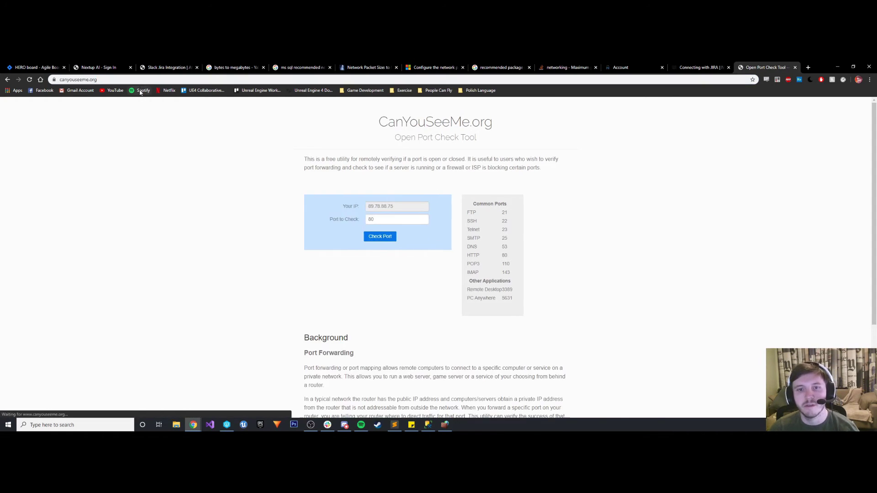
pyautogui.write('1666')
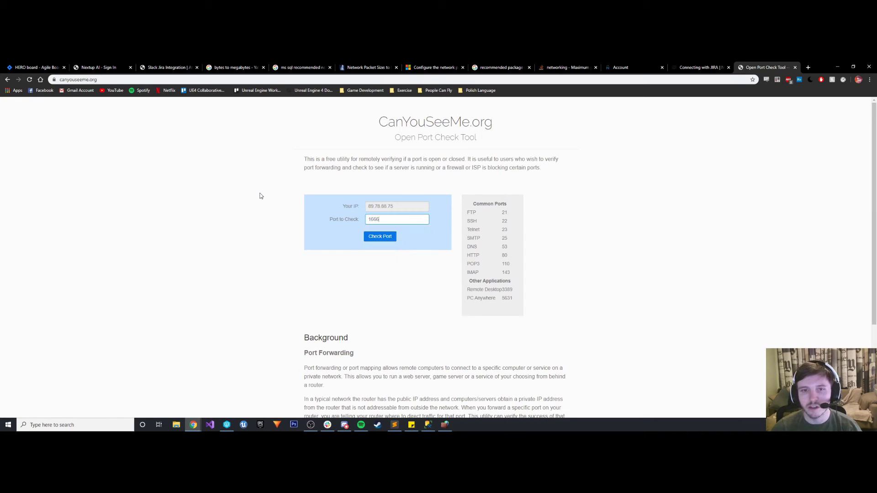
pyautogui.click(370, 238)
pyautogui.doubleClick(380, 254)
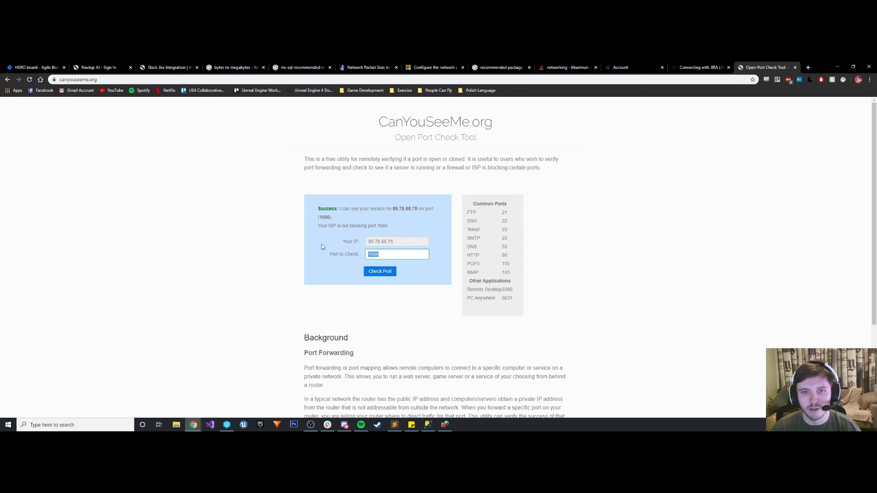
pyautogui.write('8081')
pyautogui.click(375, 273)
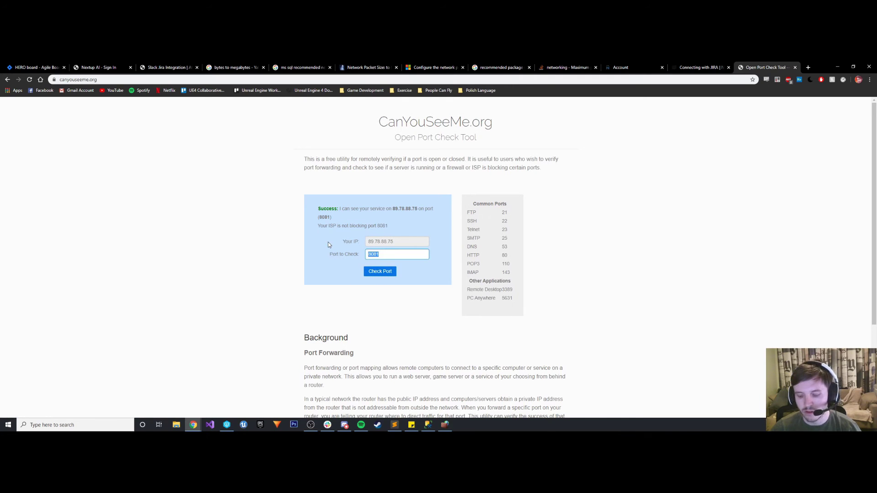
pyautogui.write('1433')
pyautogui.click(393, 273)
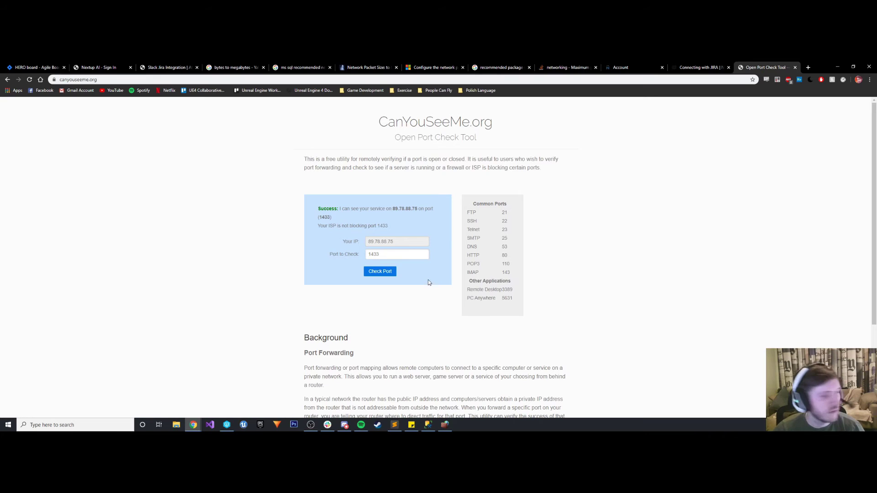
# Check port 443 again and bring the firewall rules window back up.
pyautogui.moveTo(405, 254); pyautogui.dragTo(288, 251)
pyautogui.write('443')
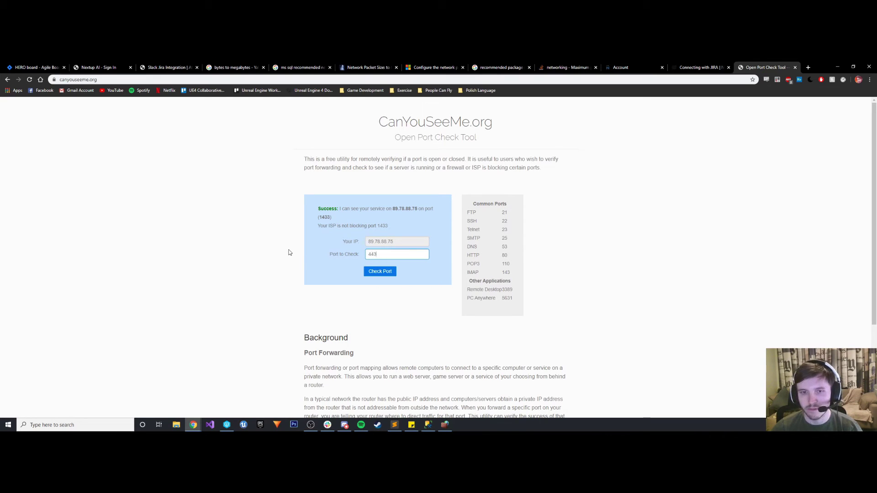
pyautogui.click(374, 272)
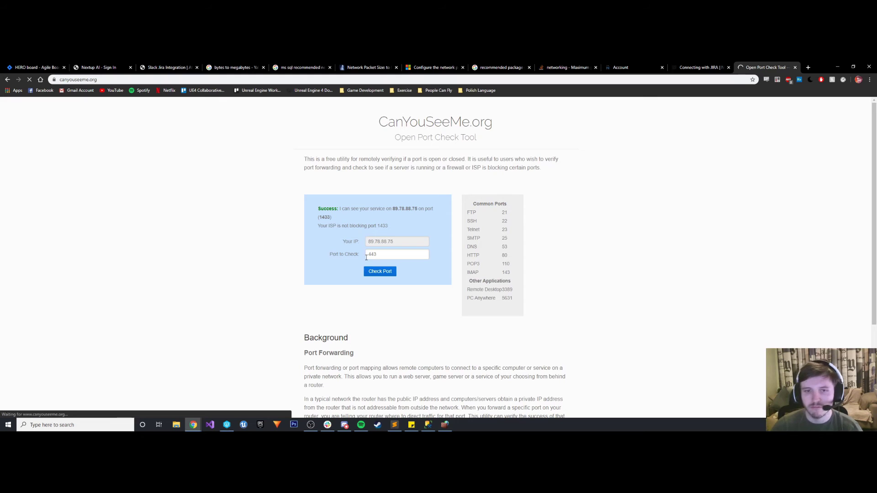
pyautogui.click(445, 426)
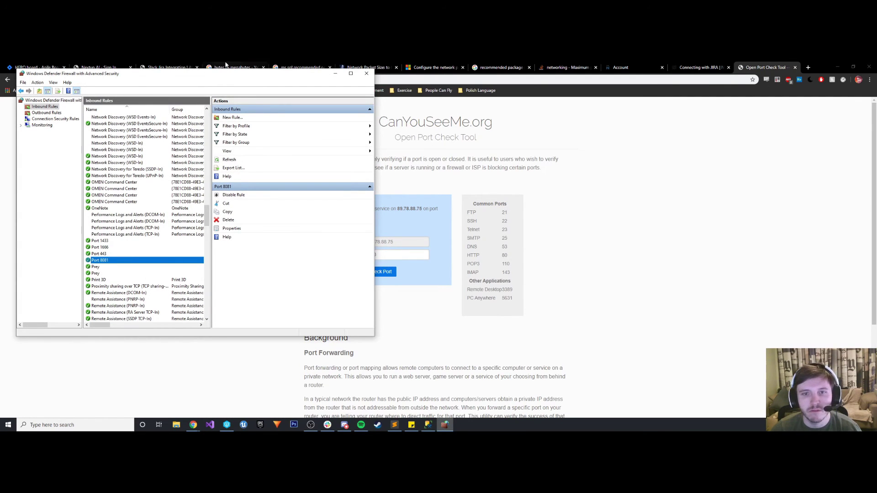
# Sort the outbound rules by name and open the Slack/Jira Integration rule's properties.
pyautogui.moveTo(228, 73); pyautogui.dragTo(396, 107)
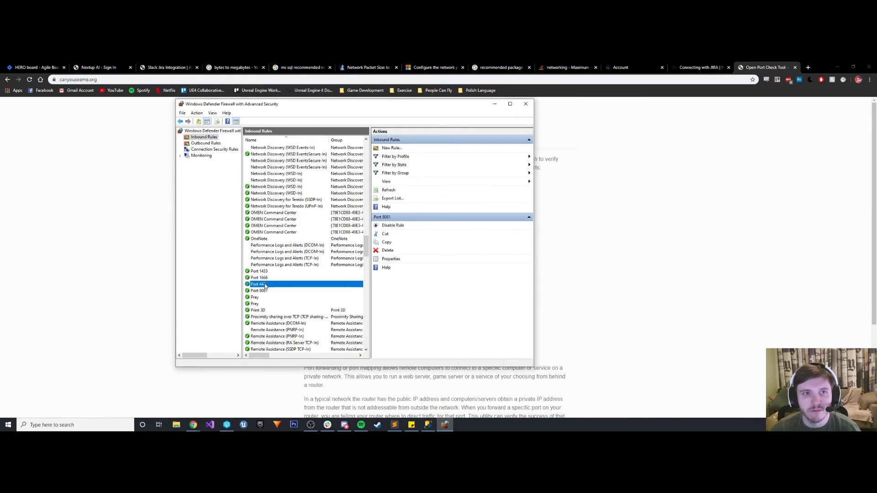
pyautogui.click(265, 284)
pyautogui.click(205, 143)
pyautogui.scroll(-10, 268, 271)
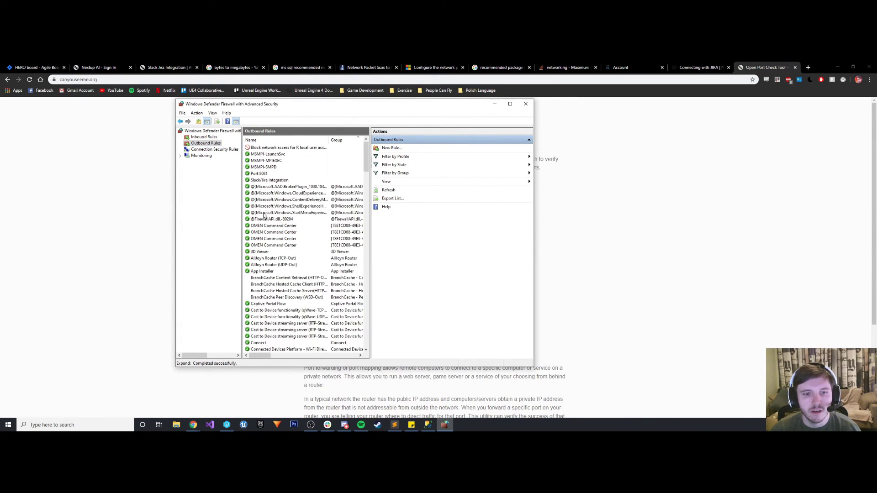
pyautogui.scroll(-20, 269, 270)
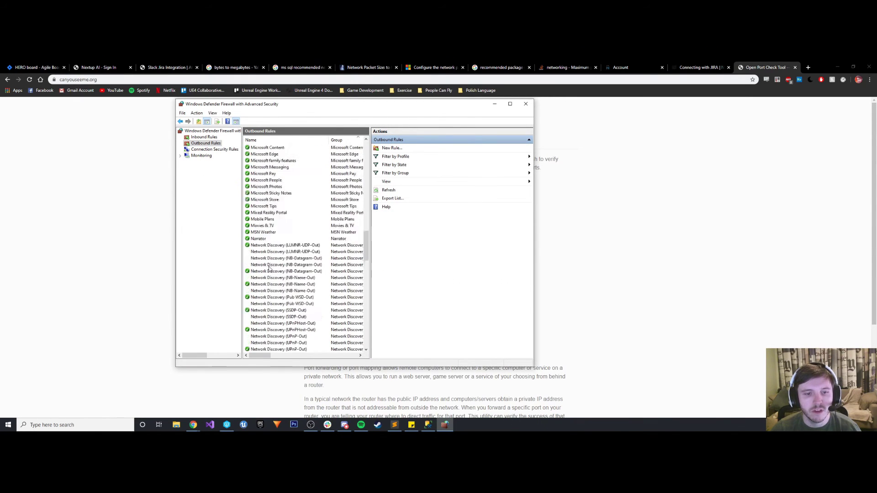
pyautogui.scroll(-5, 270, 267)
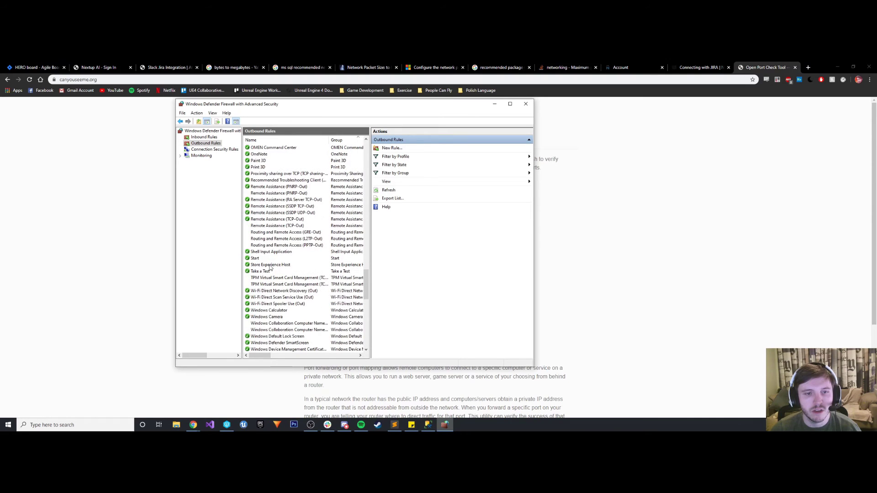
pyautogui.click(263, 139)
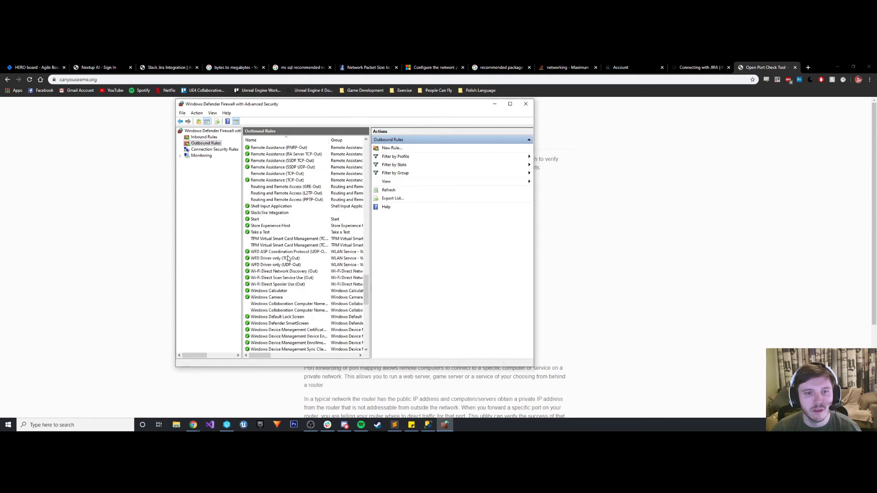
pyautogui.click(262, 271)
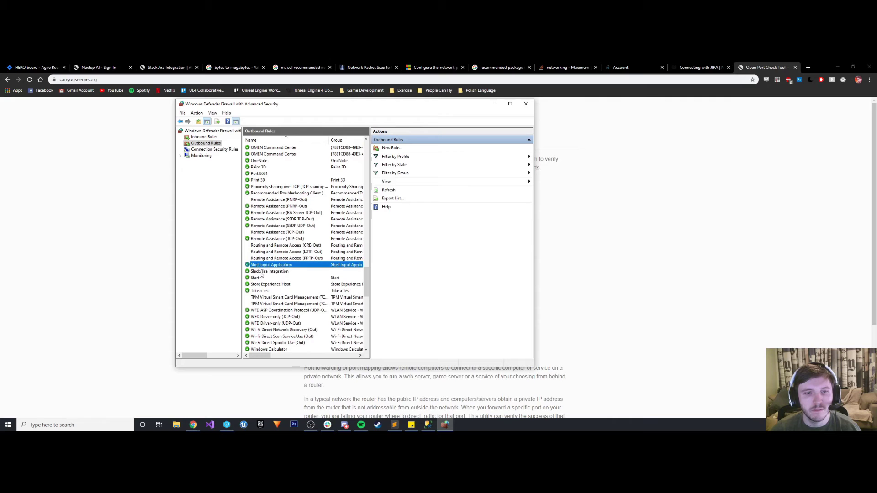
pyautogui.rightClick(261, 273)
pyautogui.click(280, 323)
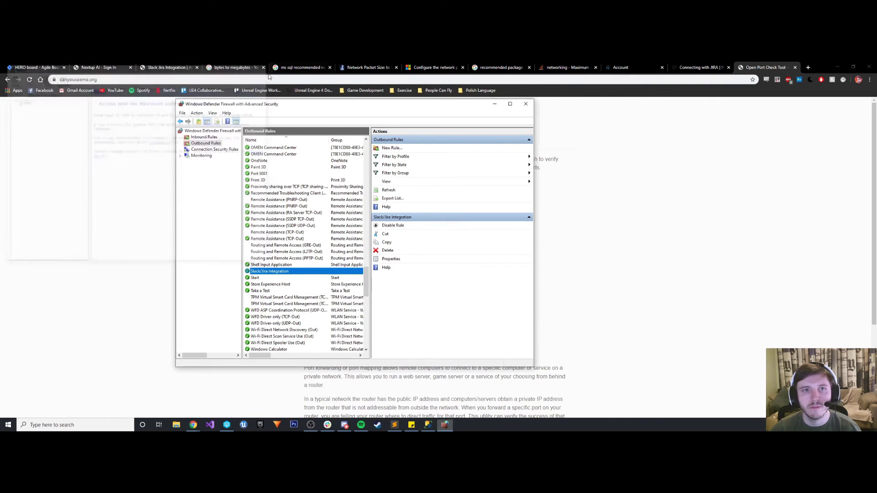
pyautogui.rightClick(275, 273)
pyautogui.click(295, 311)
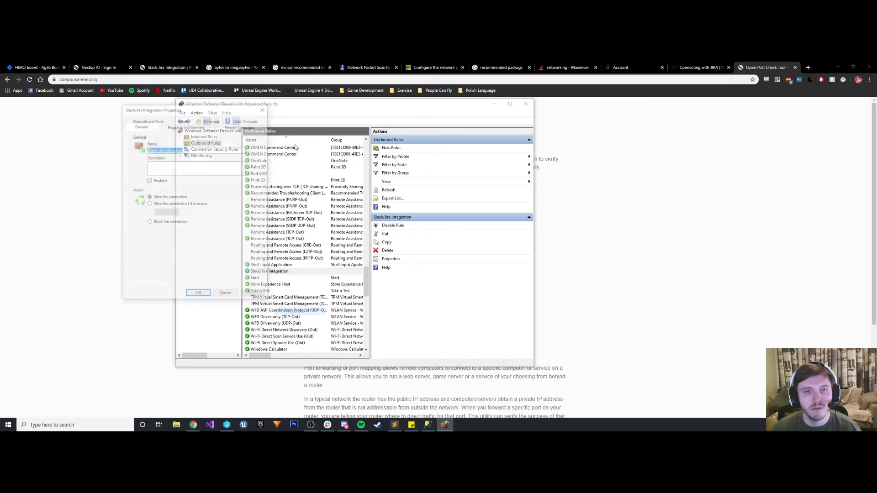
# Set the outbound rule to specific local port 443 and all remote ports.
pyautogui.click(143, 121)
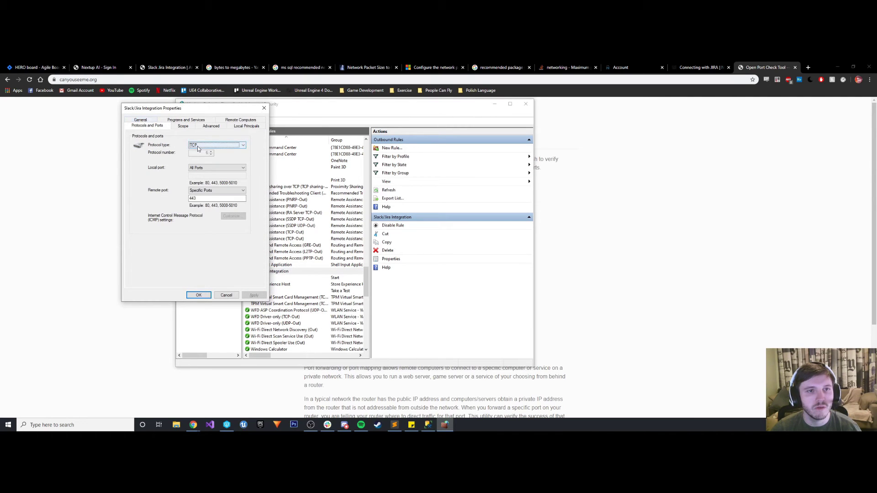
pyautogui.click(215, 168)
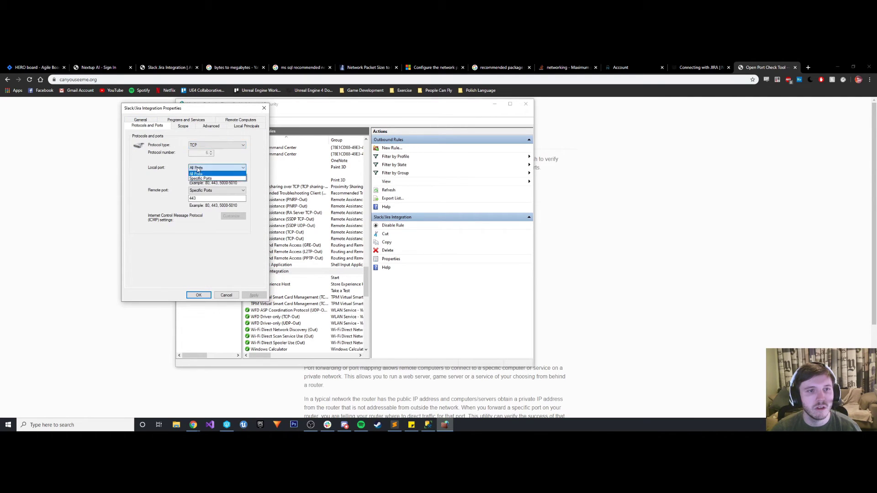
pyautogui.click(204, 179)
pyautogui.click(203, 175)
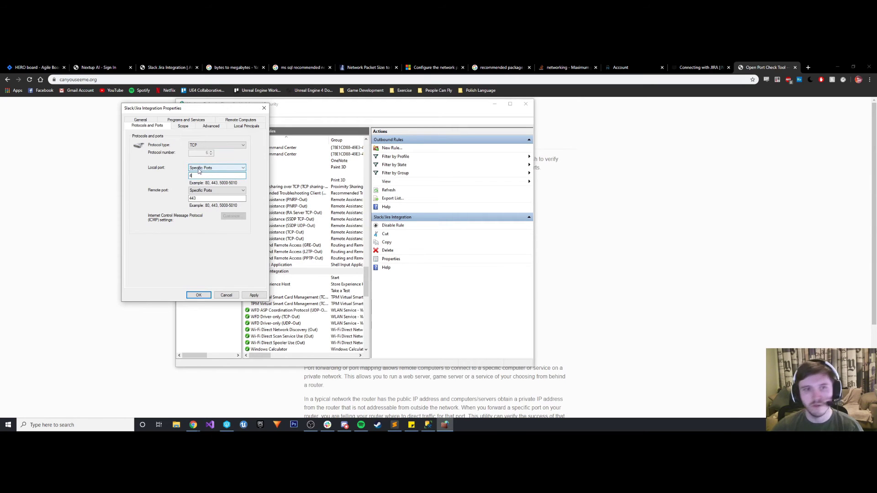
pyautogui.write('443')
pyautogui.click(206, 191)
pyautogui.click(203, 197)
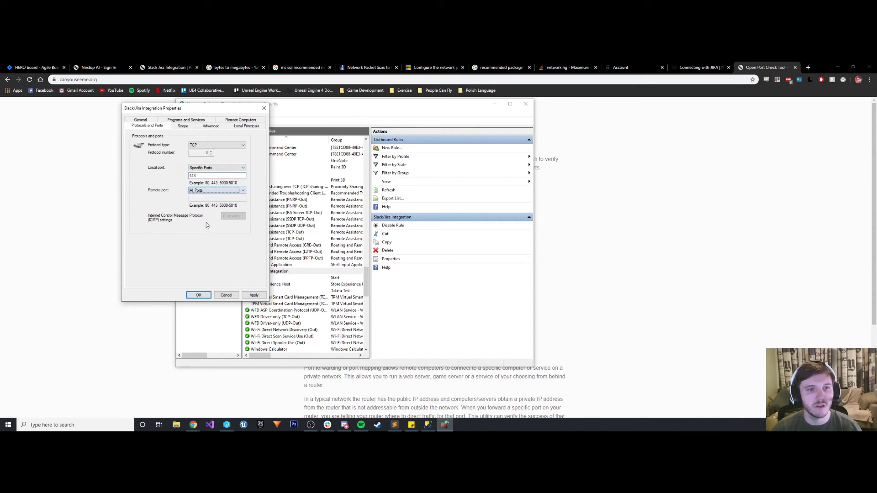
# Rename the outbound rule to Port 443 and save the changes.
pyautogui.click(182, 126)
pyautogui.click(211, 126)
pyautogui.click(140, 120)
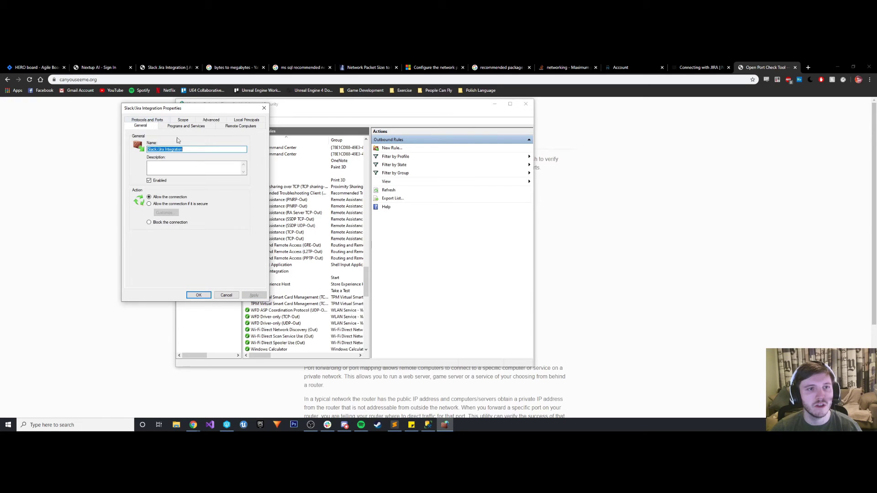
pyautogui.write('Port 443')
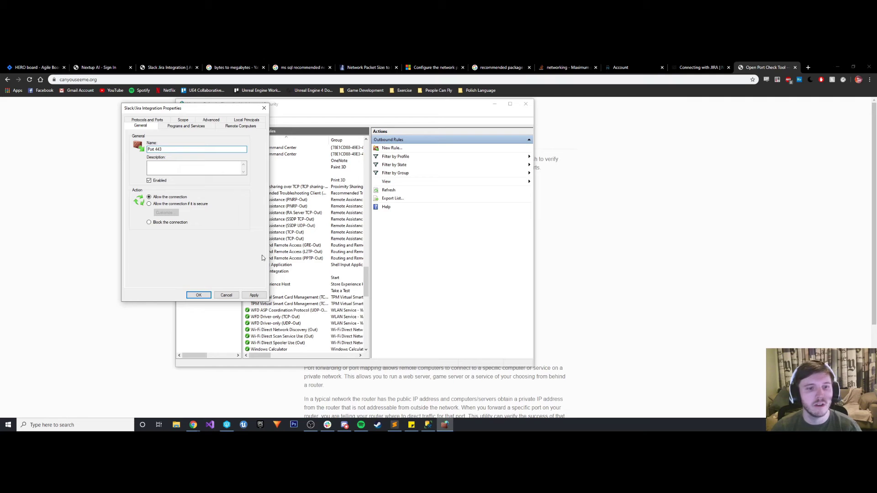
pyautogui.click(252, 296)
pyautogui.click(200, 297)
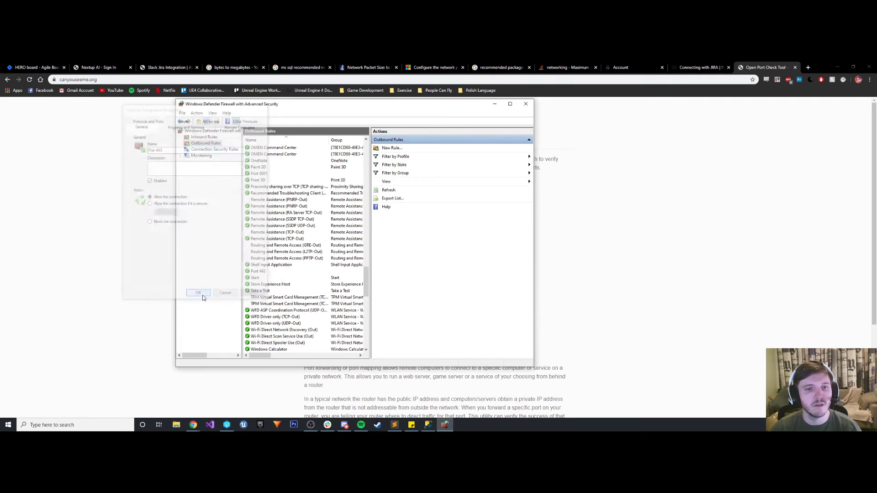
# Re-sort the rules by name and review the outbound Port 443 rule's port settings.
pyautogui.click(267, 140)
pyautogui.scroll(10, 269, 168)
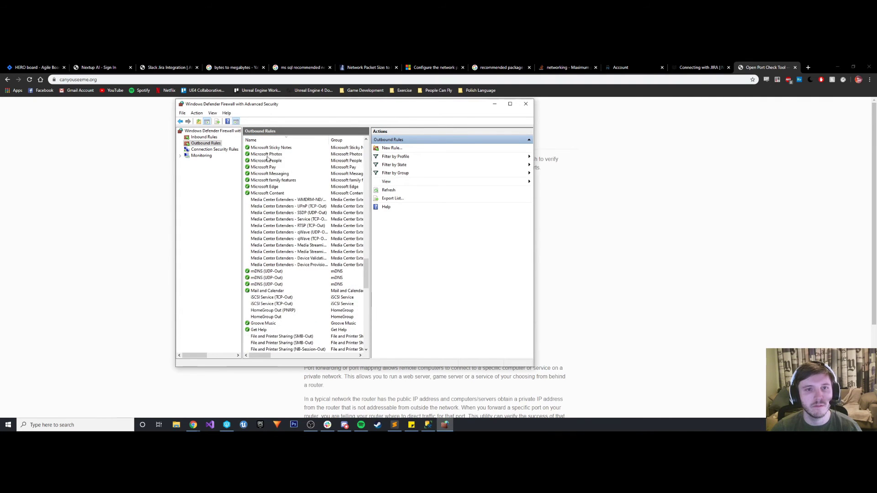
pyautogui.click(267, 140)
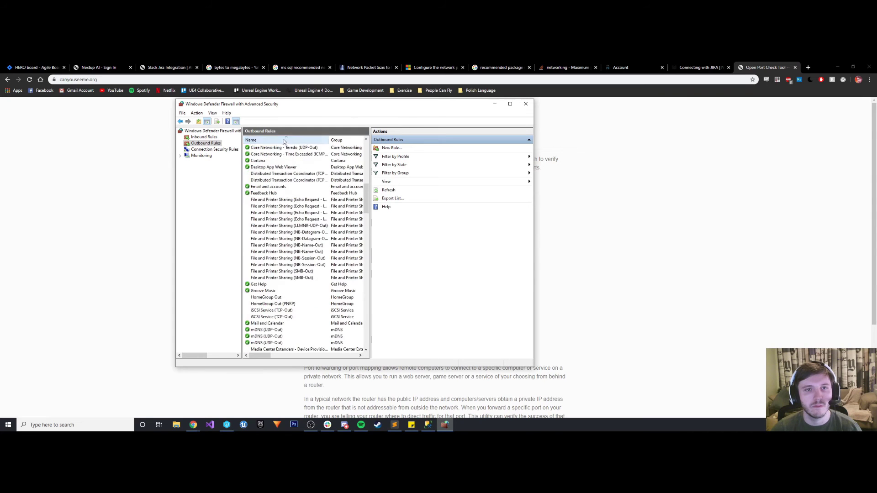
pyautogui.scroll(-15, 282, 200)
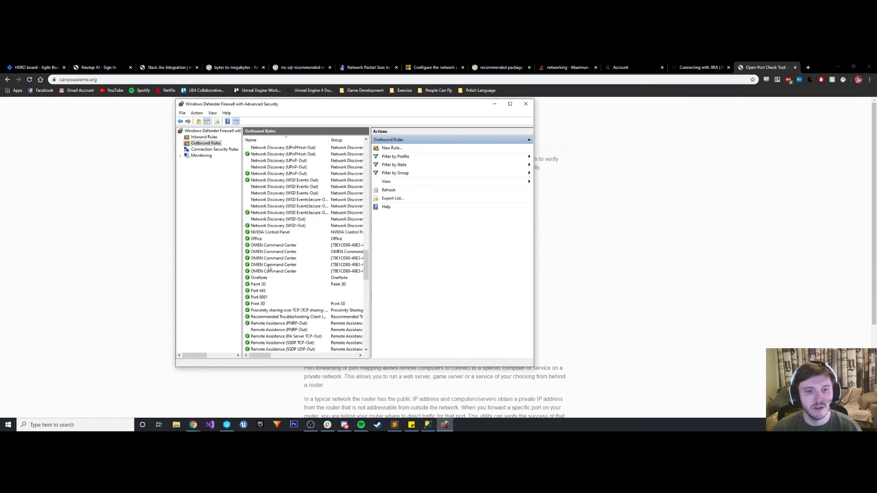
pyautogui.click(260, 291)
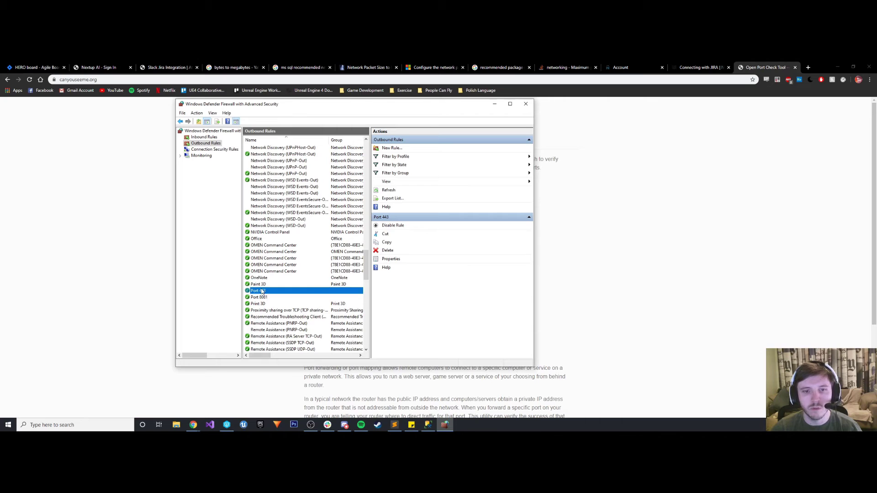
pyautogui.rightClick(261, 293)
pyautogui.click(280, 330)
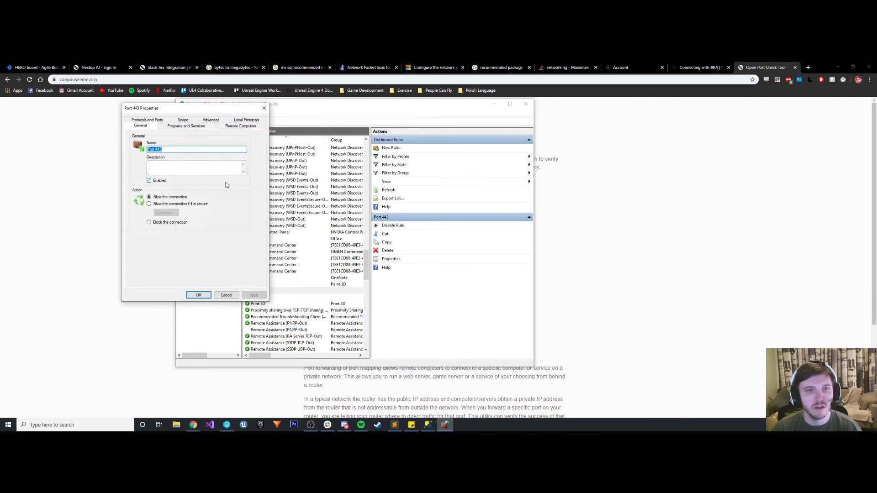
pyautogui.click(153, 120)
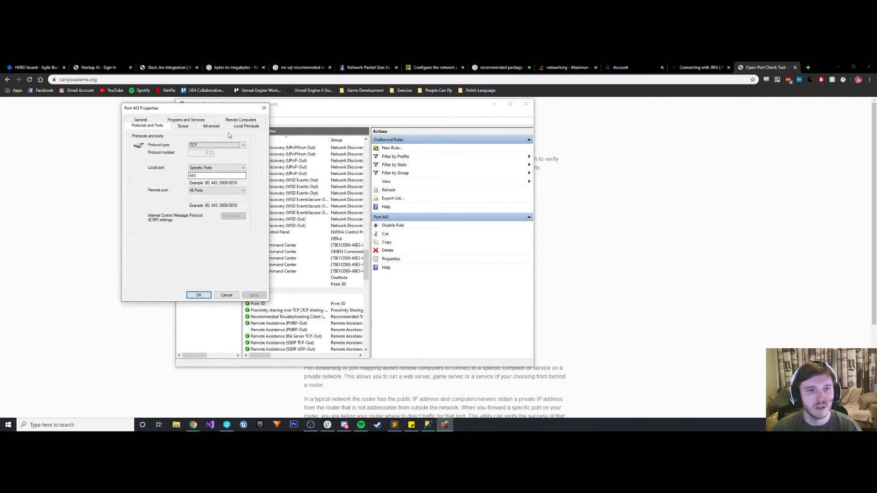
pyautogui.click(264, 109)
# Set the inbound Port 443 rule's remote port to All Ports, save, and minimize the firewall.
pyautogui.click(204, 137)
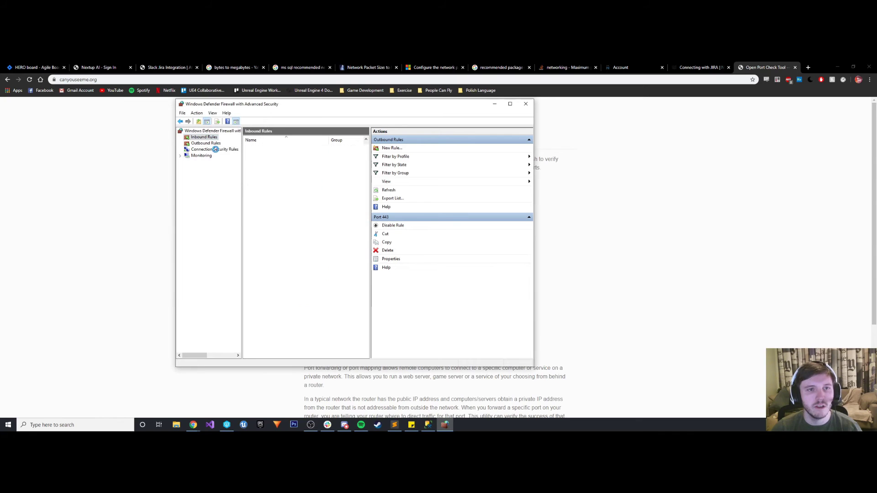
pyautogui.scroll(-20, 272, 221)
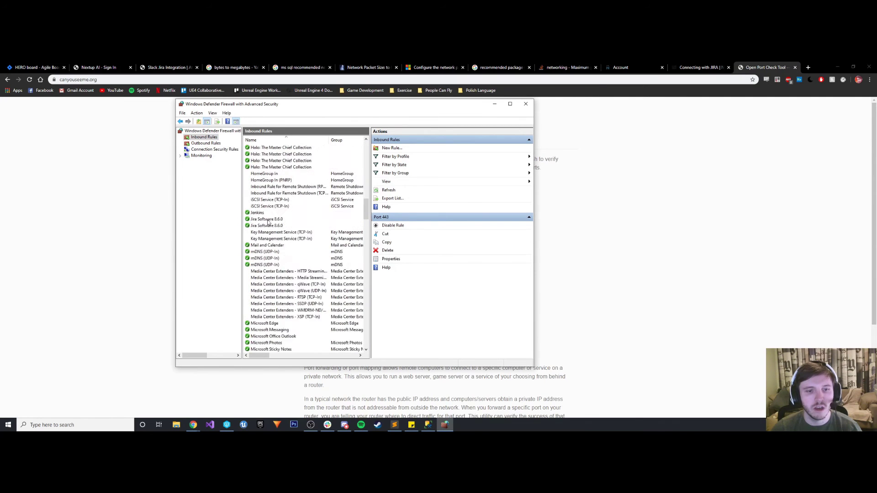
pyautogui.scroll(-4, 269, 234)
pyautogui.rightClick(265, 265)
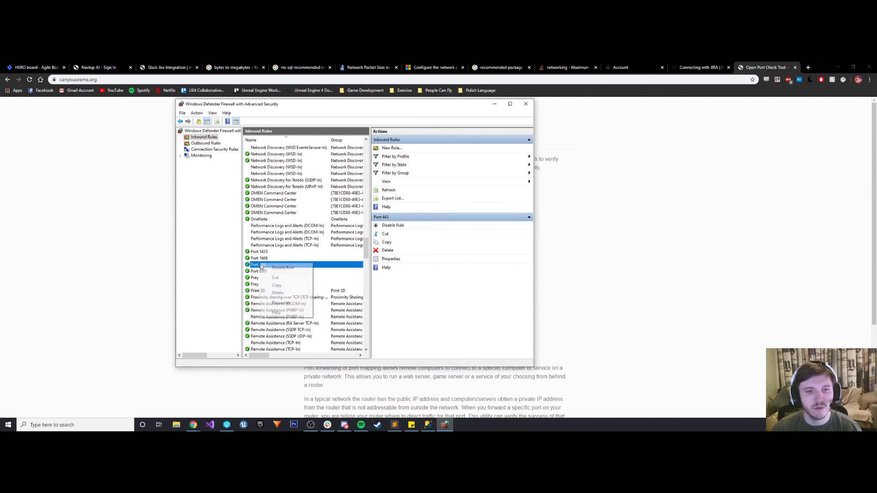
pyautogui.click(277, 305)
pyautogui.click(185, 127)
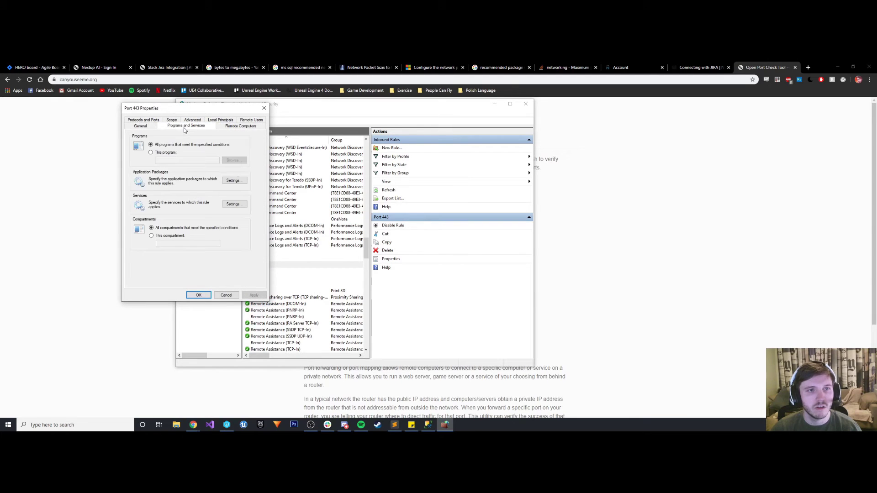
pyautogui.click(144, 127)
pyautogui.click(144, 119)
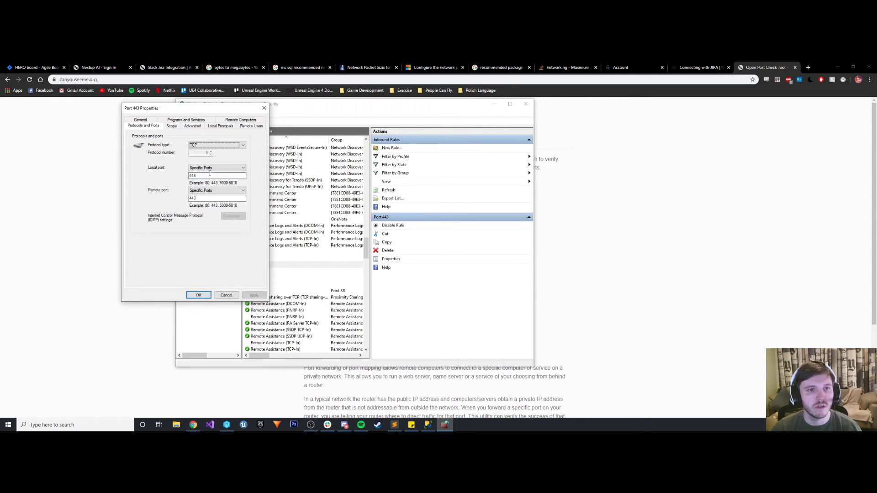
pyautogui.click(206, 190)
pyautogui.click(205, 196)
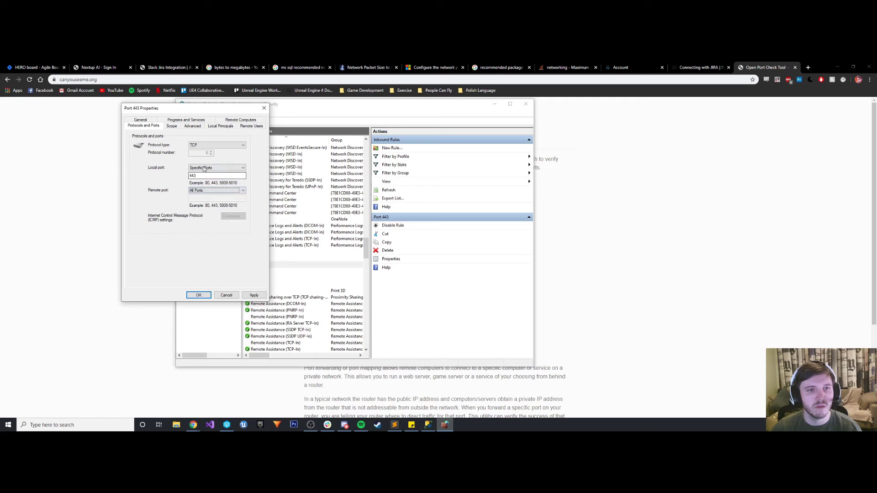
pyautogui.click(192, 296)
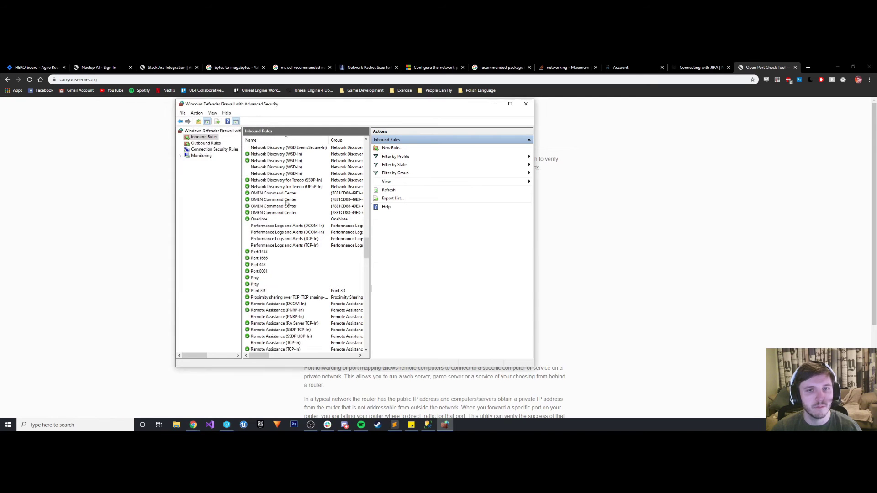
pyautogui.click(494, 104)
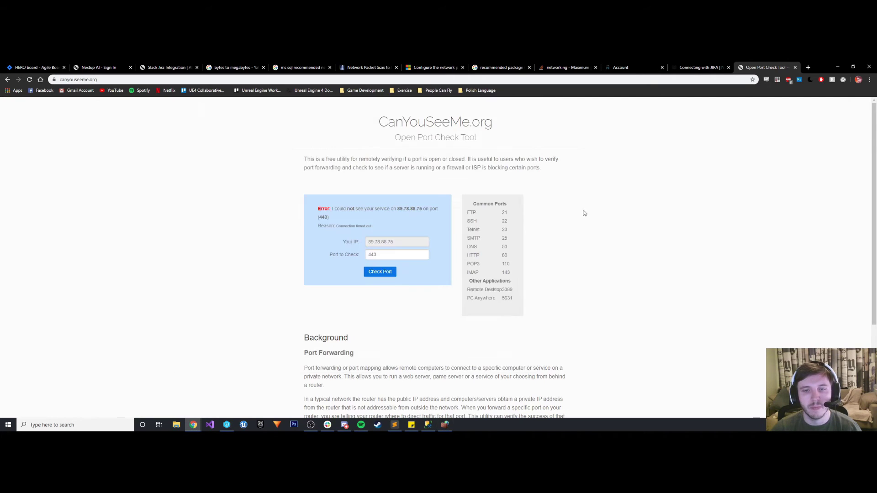
# Recheck port 443 and look over the Nextup Jira connection pages.
pyautogui.click(380, 273)
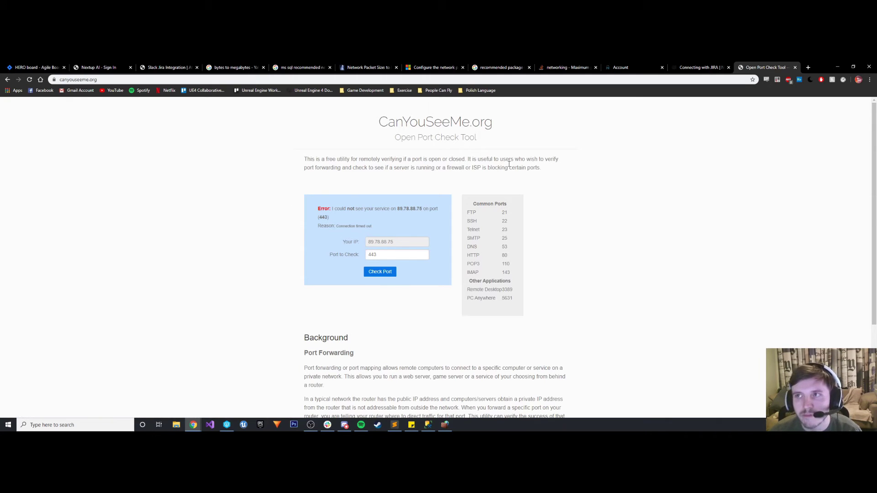
pyautogui.click(696, 67)
pyautogui.click(622, 67)
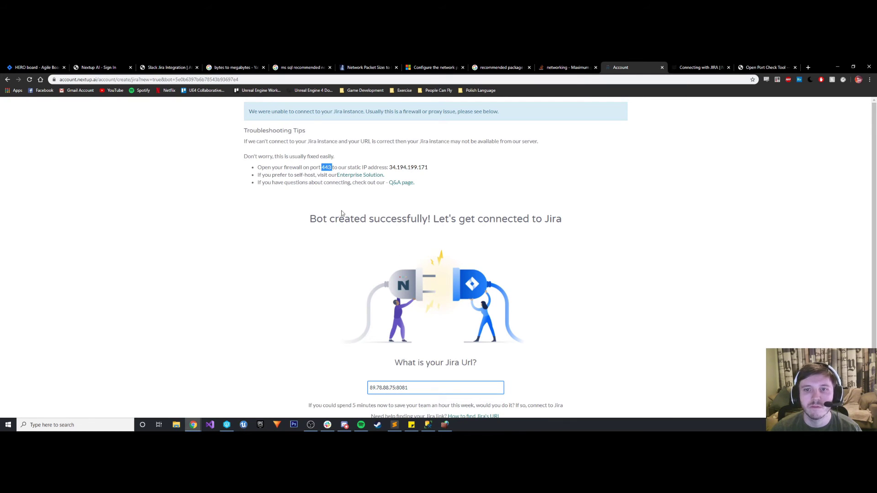
pyautogui.click(765, 67)
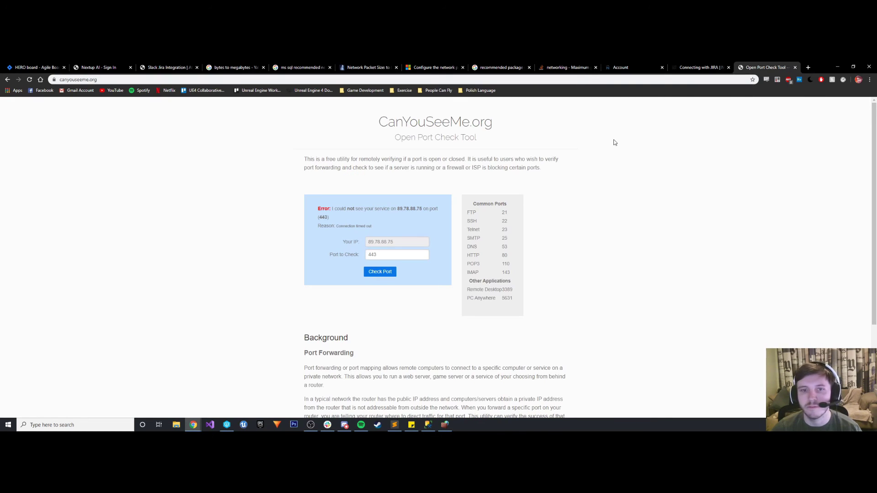
# Reload CanYouSeeMe.org and check port 443 again, which times out.
pyautogui.click(124, 82)
pyautogui.press('Return')
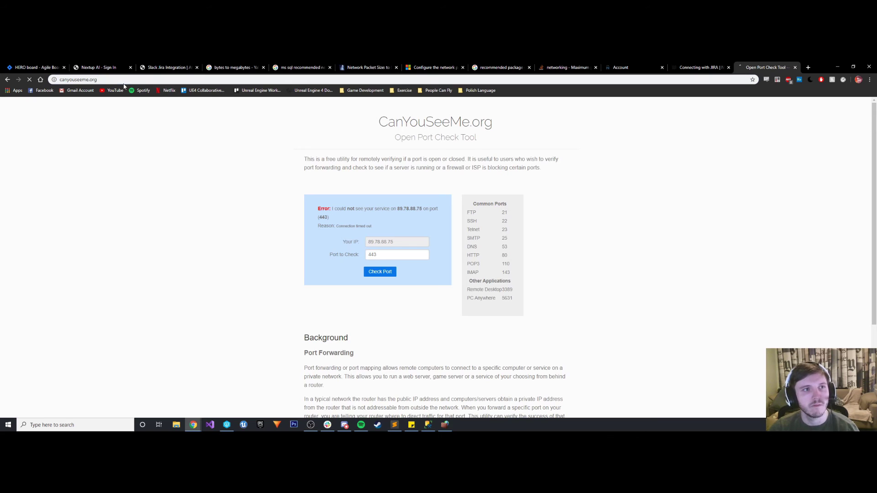
pyautogui.doubleClick(379, 218)
pyautogui.write('443')
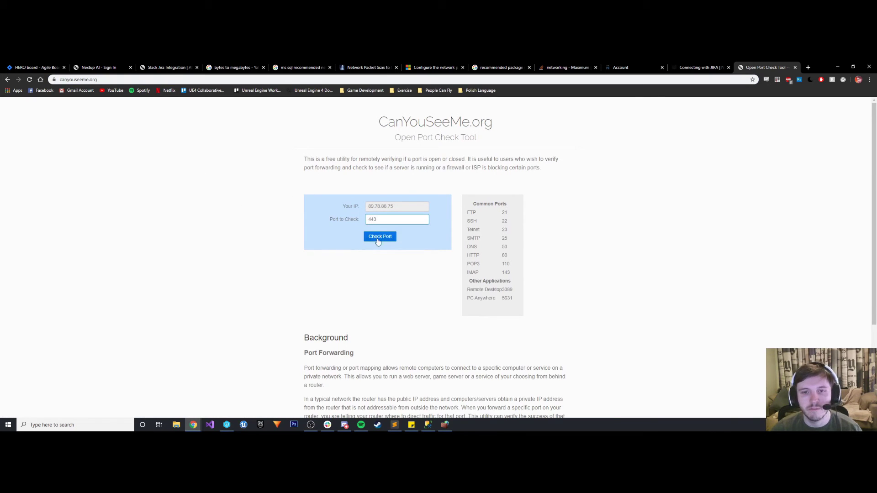
pyautogui.click(379, 241)
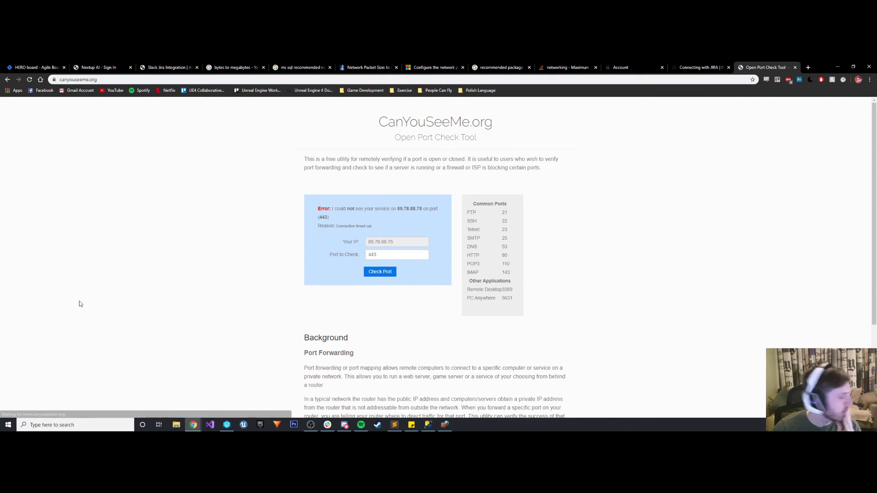
pyautogui.moveTo(195, 425)
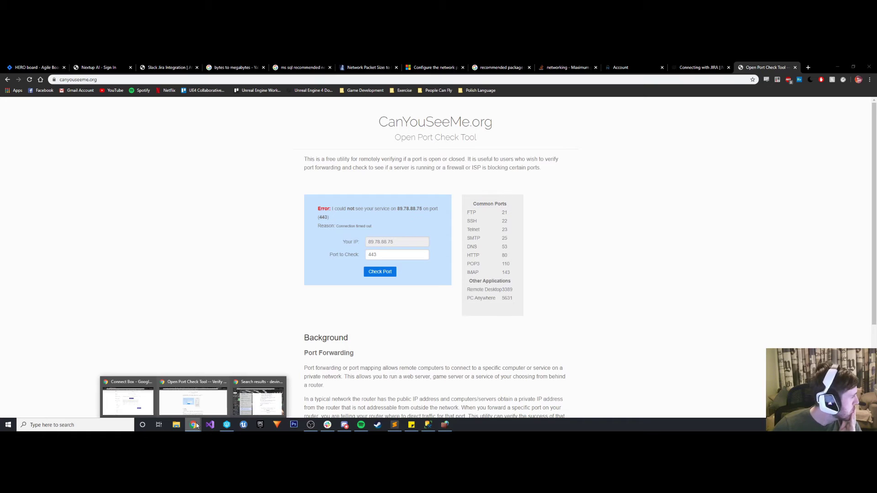
# Find the local IPv4 address 192.168.0.122 with ipconfig in Command Prompt, then recheck port 443.
pyautogui.click(65, 421)
pyautogui.write('icmd')
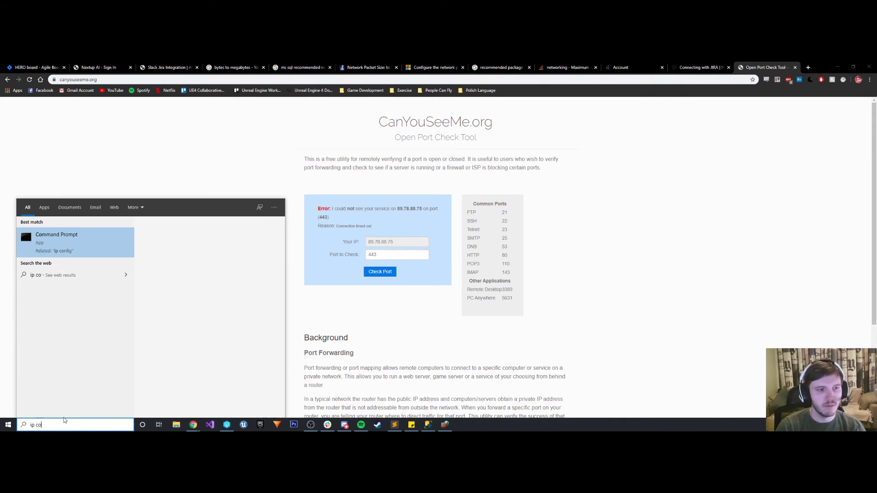
pyautogui.press('Return')
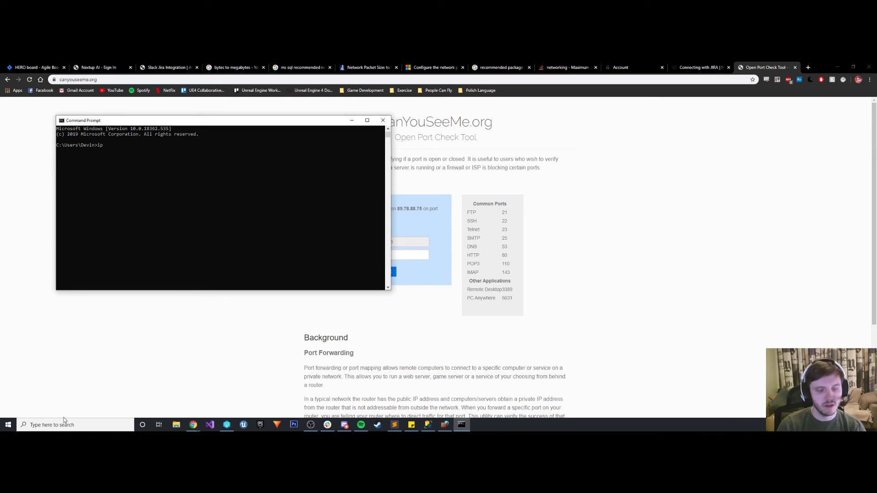
pyautogui.press('Return')
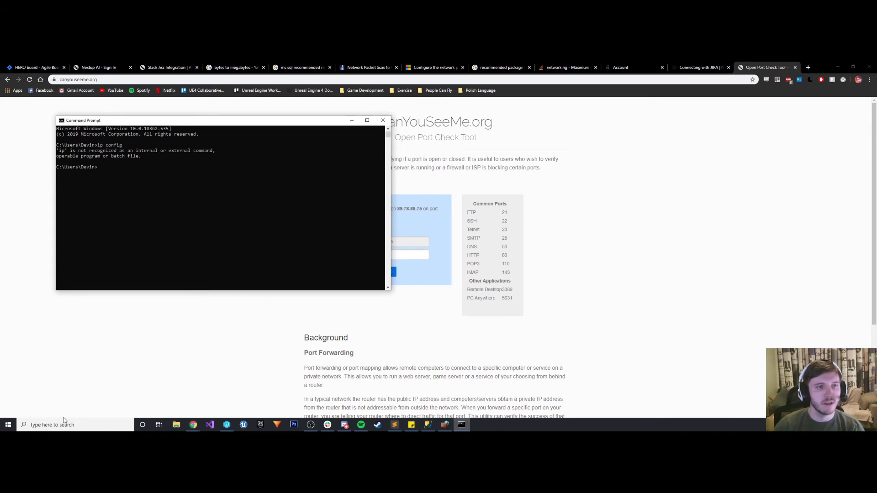
pyautogui.press('Return')
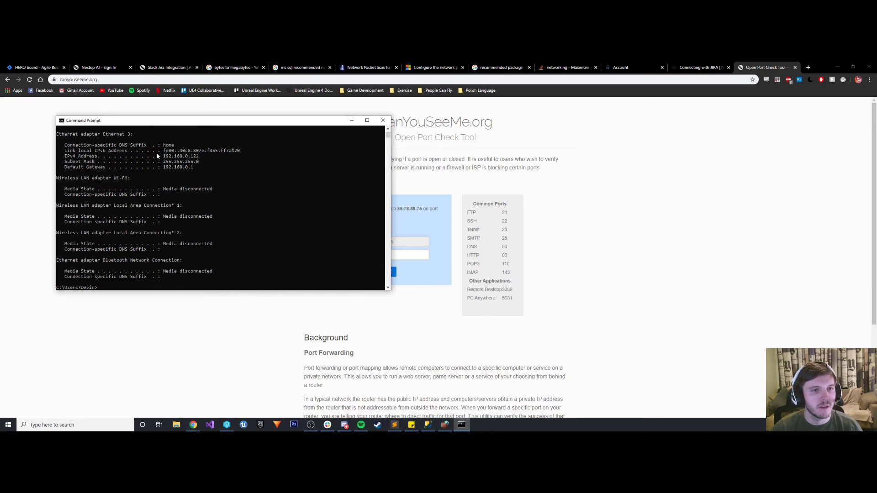
pyautogui.moveTo(163, 155); pyautogui.dragTo(198, 157)
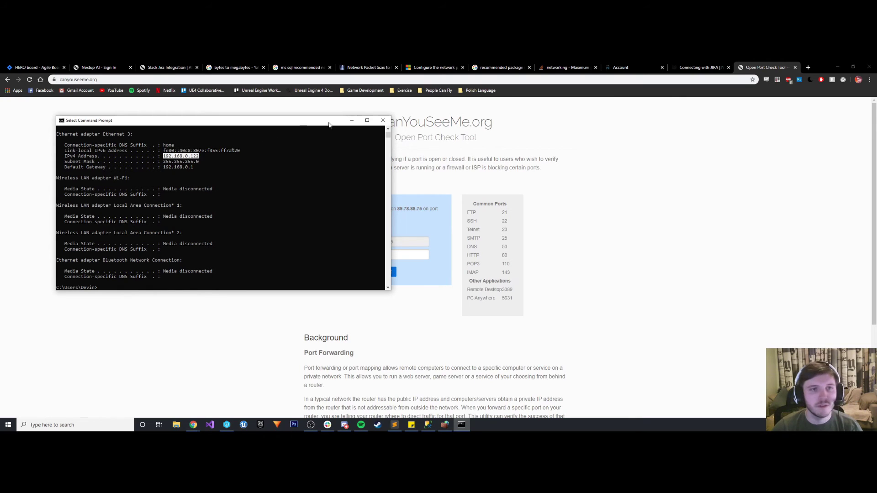
pyautogui.click(383, 121)
pyautogui.click(379, 271)
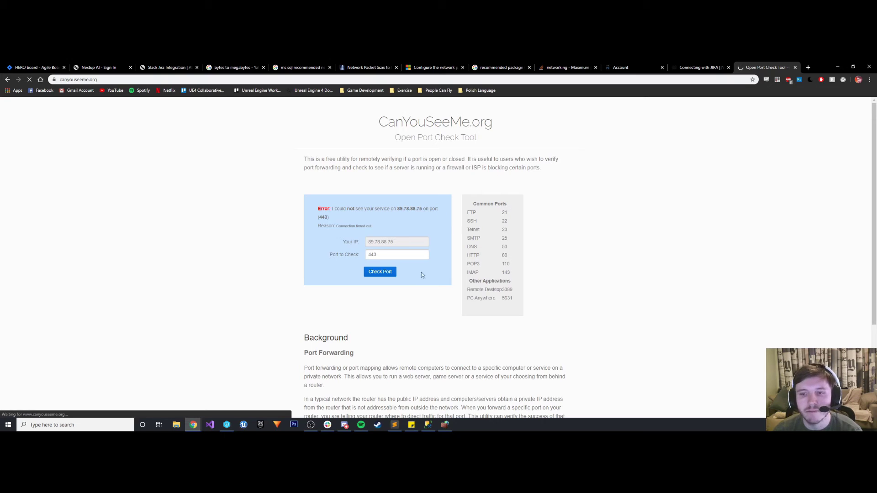
# Start a new server-to-server connection security rule in the firewall console.
pyautogui.click(444, 424)
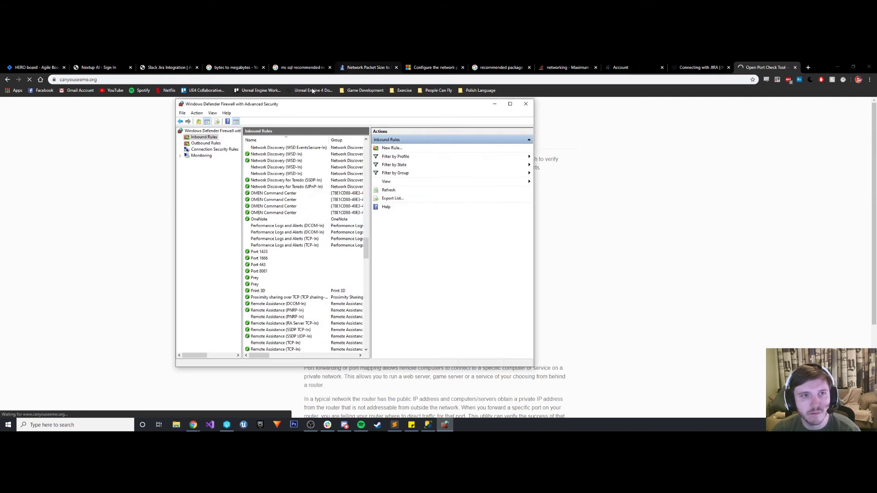
pyautogui.click(210, 149)
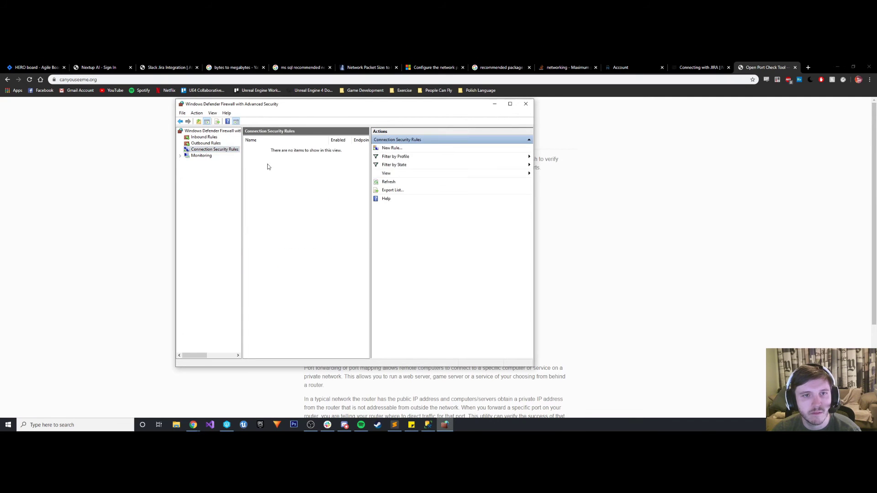
pyautogui.click(390, 149)
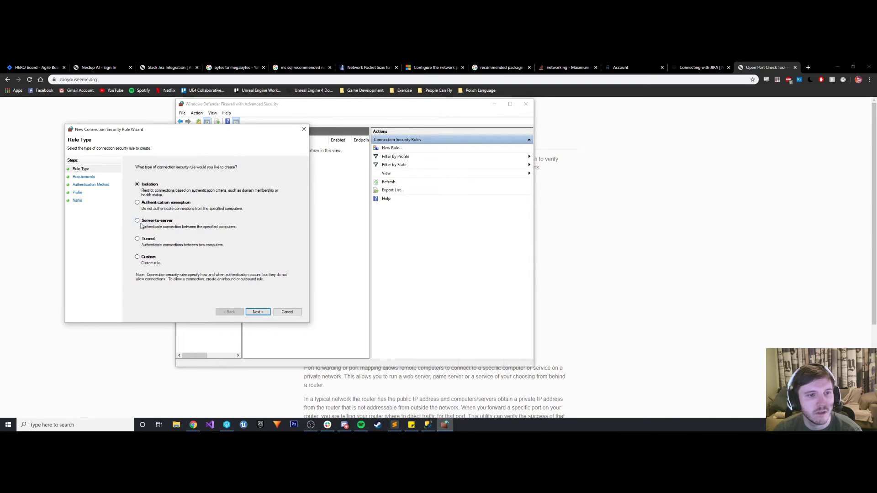
pyautogui.click(143, 227)
pyautogui.click(257, 313)
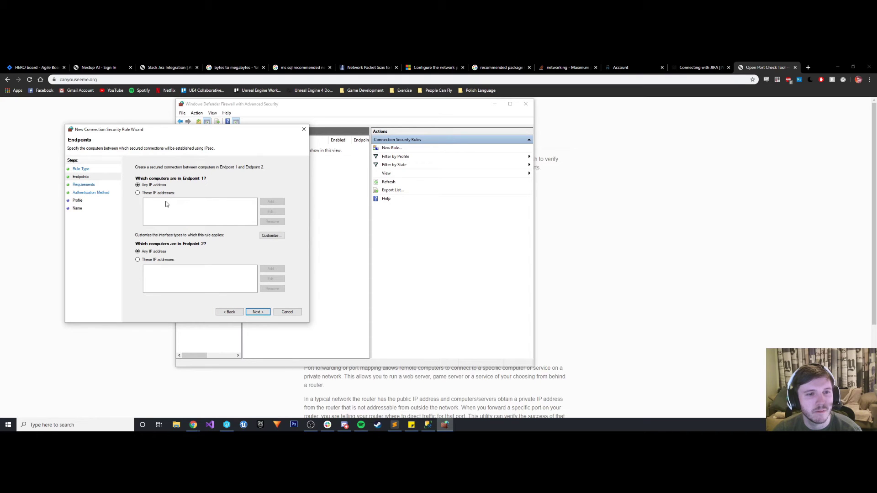
# Set endpoint 1 to the specific IP address 192.168.0.122.
pyautogui.click(137, 193)
pyautogui.click(269, 202)
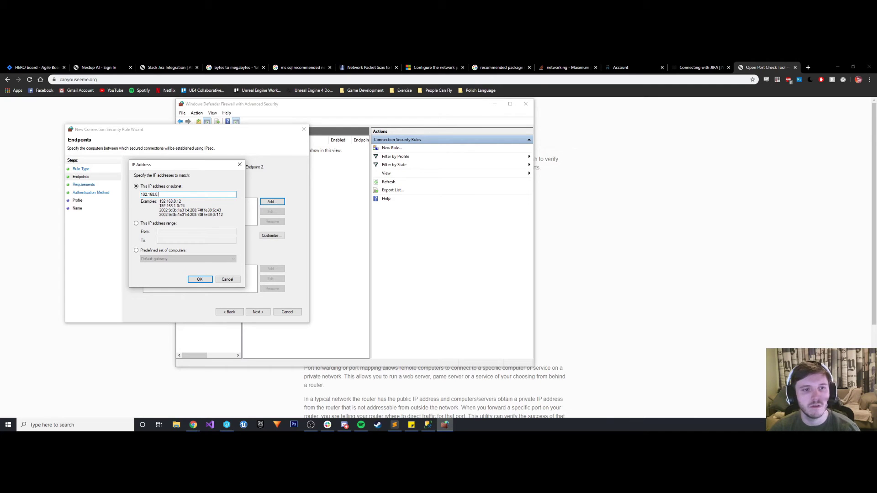
pyautogui.write('22')
pyautogui.click(200, 279)
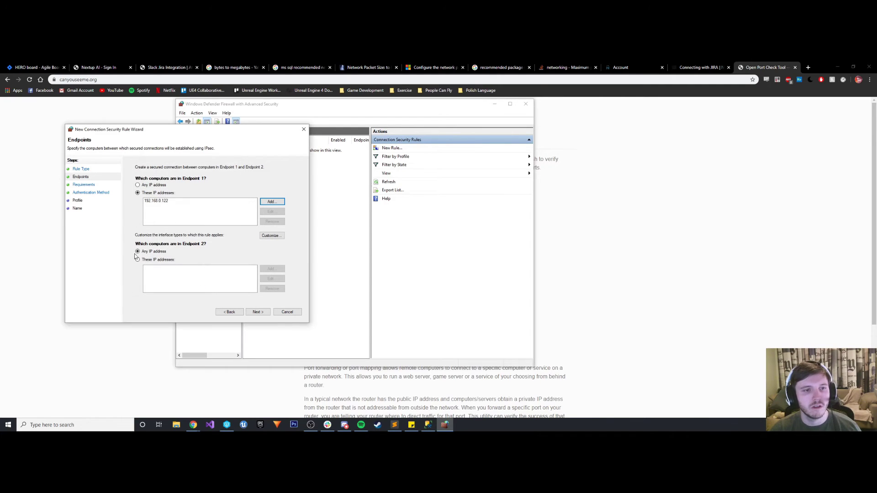
# Set endpoint 2 to Nextup's static IP 34.194.199.171, copied from the connection page.
pyautogui.click(138, 260)
pyautogui.click(559, 180)
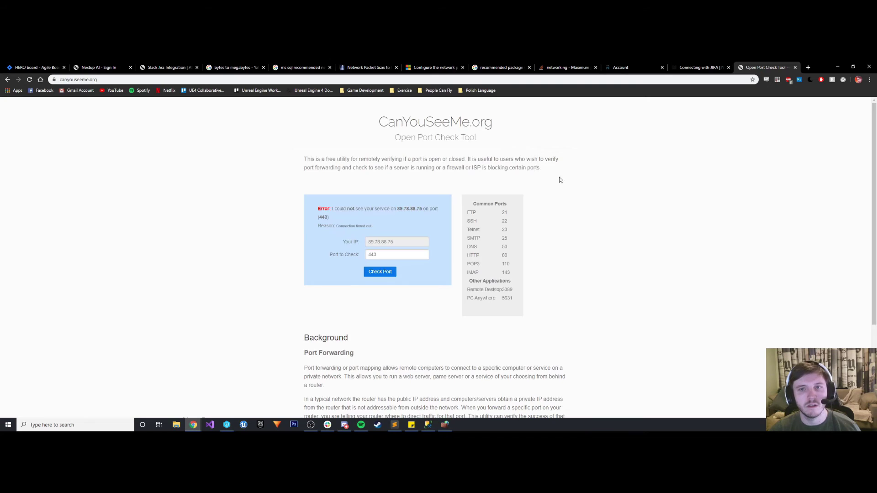
pyautogui.click(628, 67)
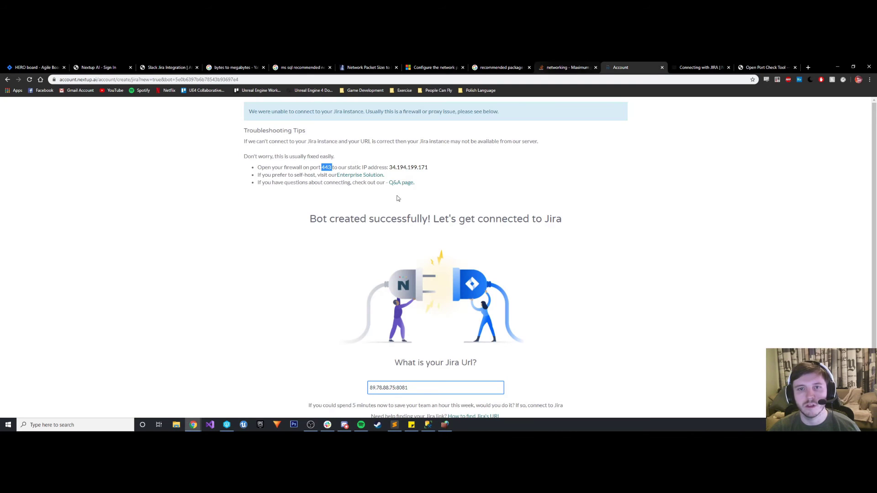
pyautogui.moveTo(432, 172); pyautogui.dragTo(388, 168)
pyautogui.hotkey('ctrl', 'c')
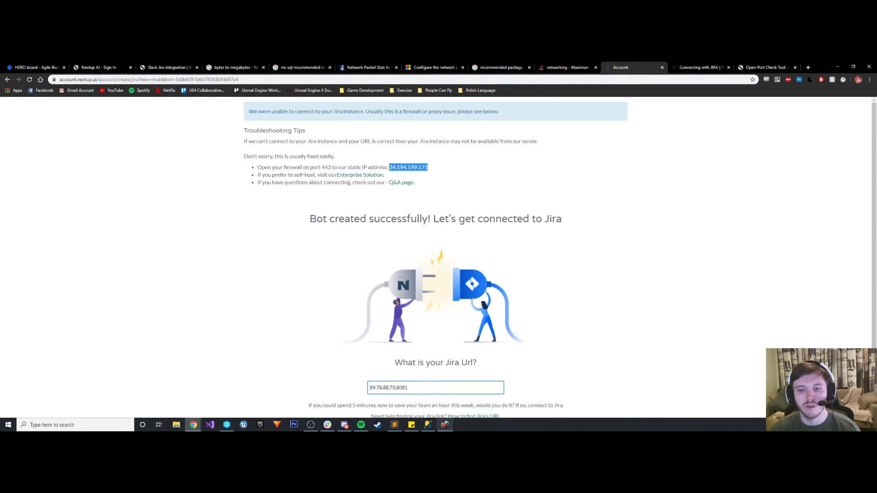
pyautogui.click(444, 424)
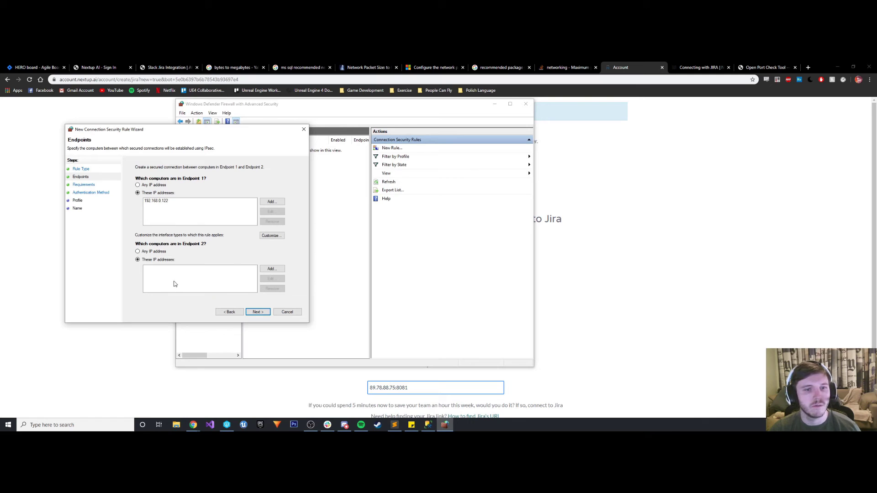
pyautogui.click(272, 269)
pyautogui.hotkey('ctrl', 'v')
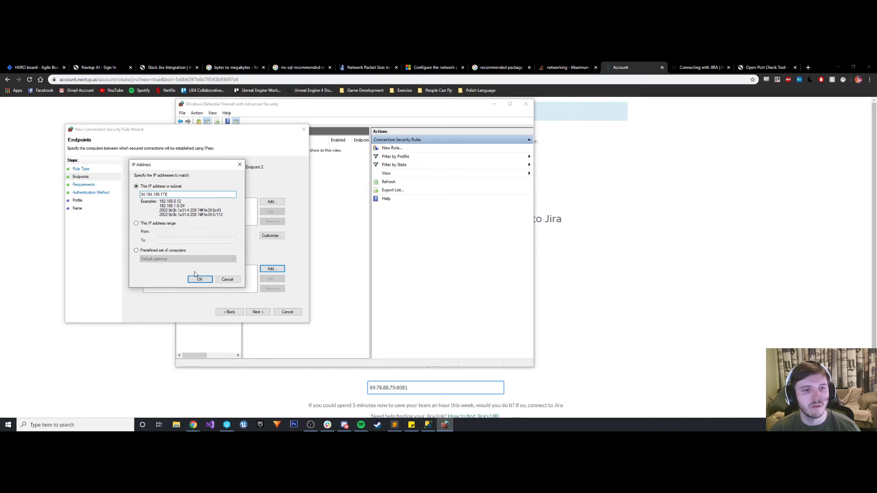
pyautogui.click(194, 279)
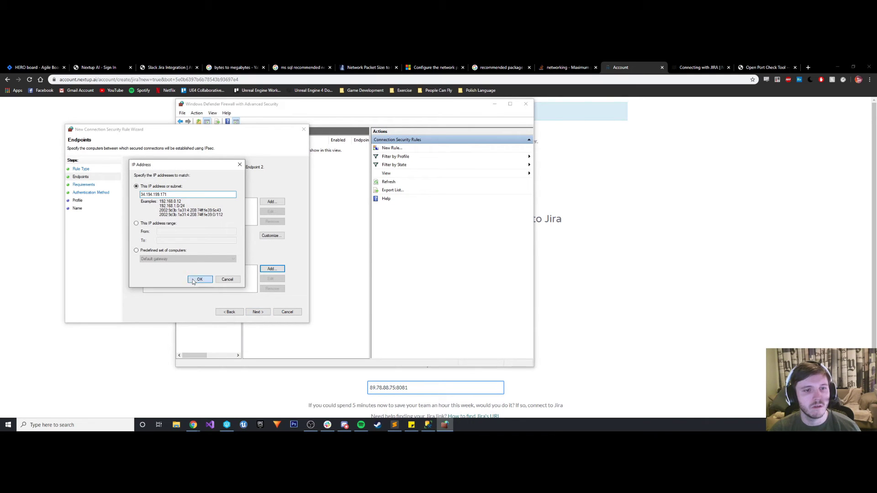
# Try advanced authentication settings, then cancel the connection security rule wizard.
pyautogui.click(260, 311)
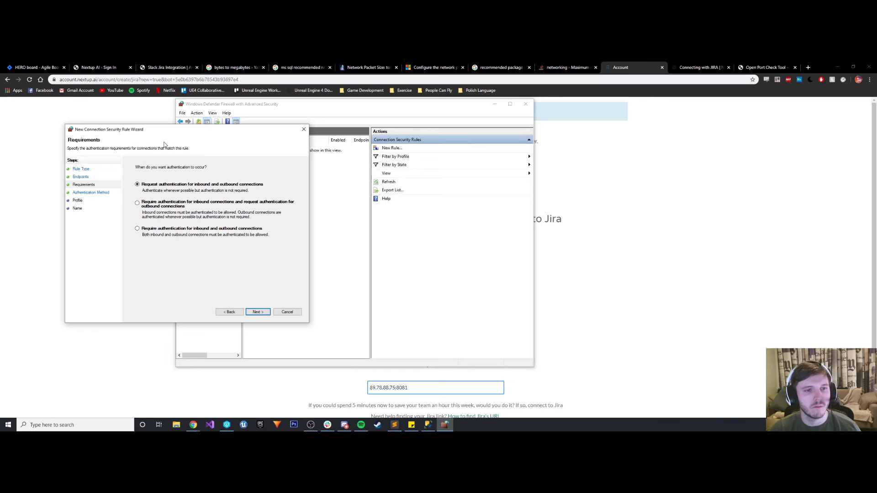
pyautogui.click(258, 312)
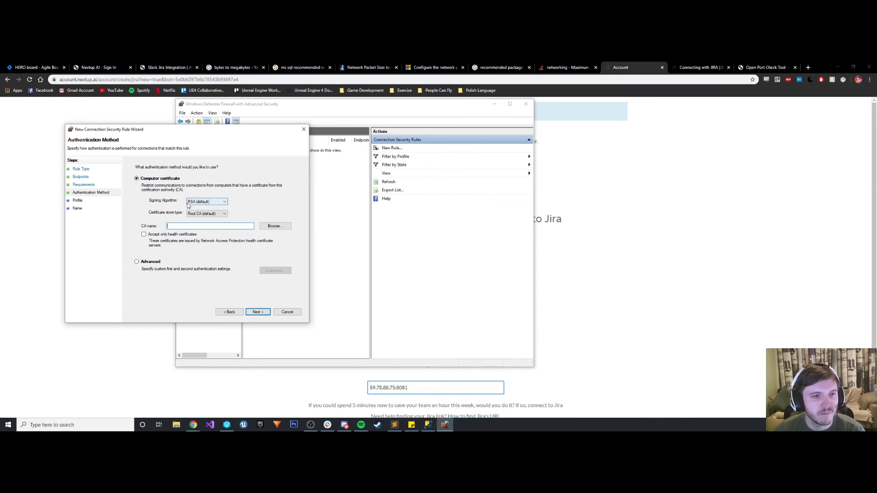
pyautogui.click(136, 261)
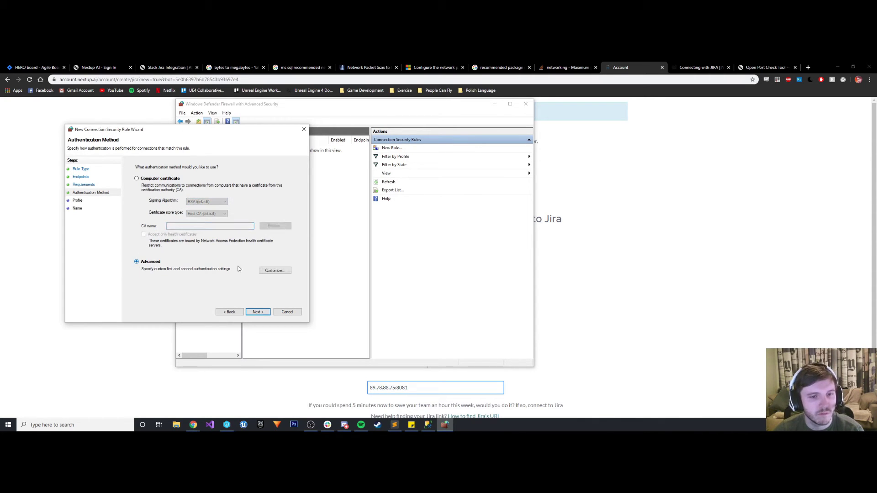
pyautogui.click(257, 314)
pyautogui.click(484, 269)
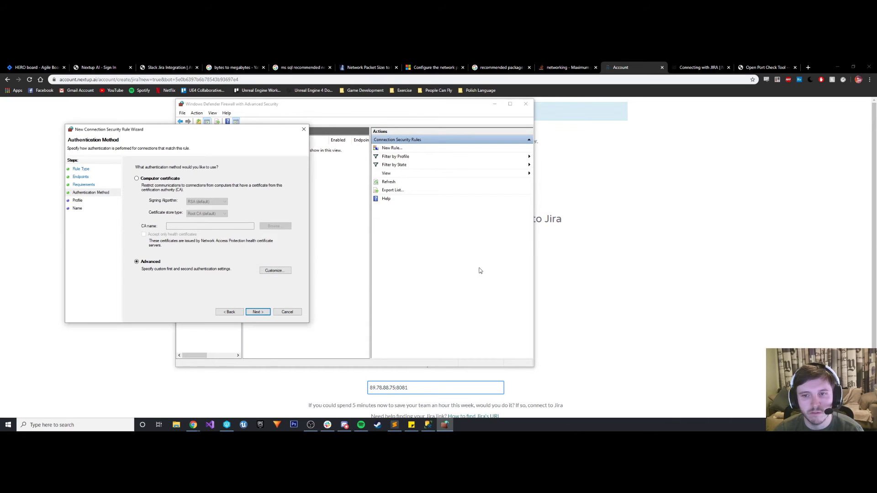
pyautogui.click(276, 270)
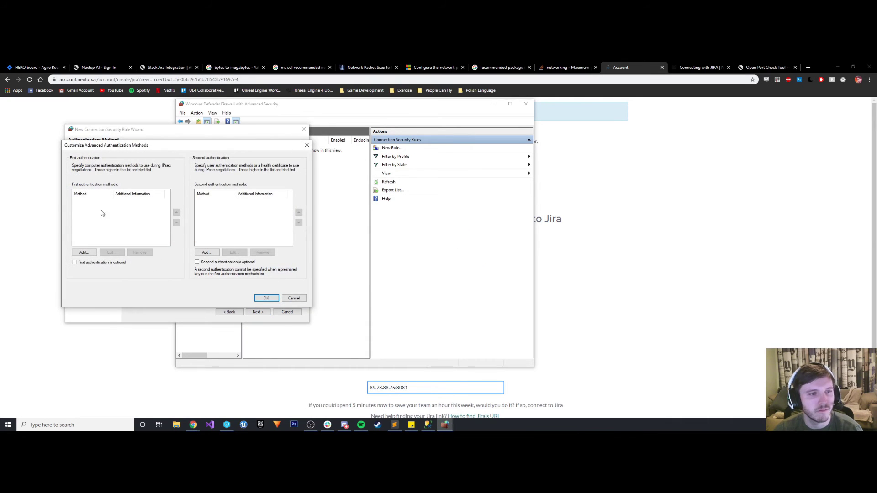
pyautogui.click(293, 299)
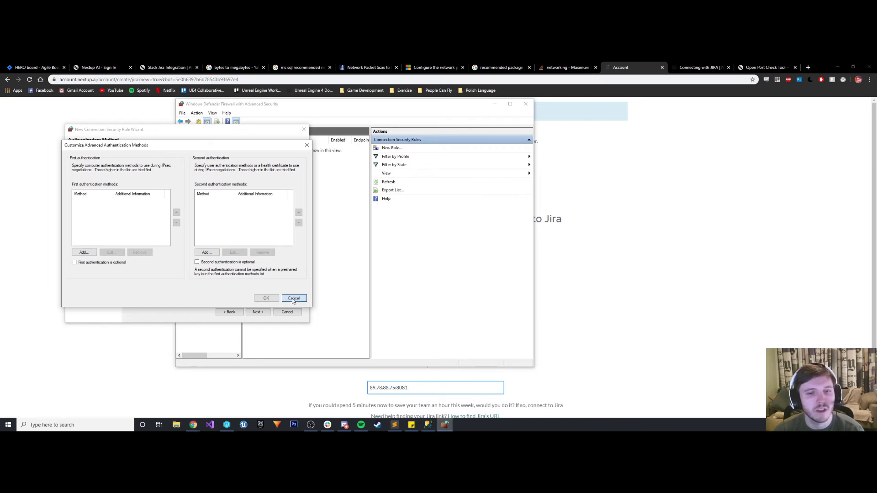
pyautogui.click(287, 313)
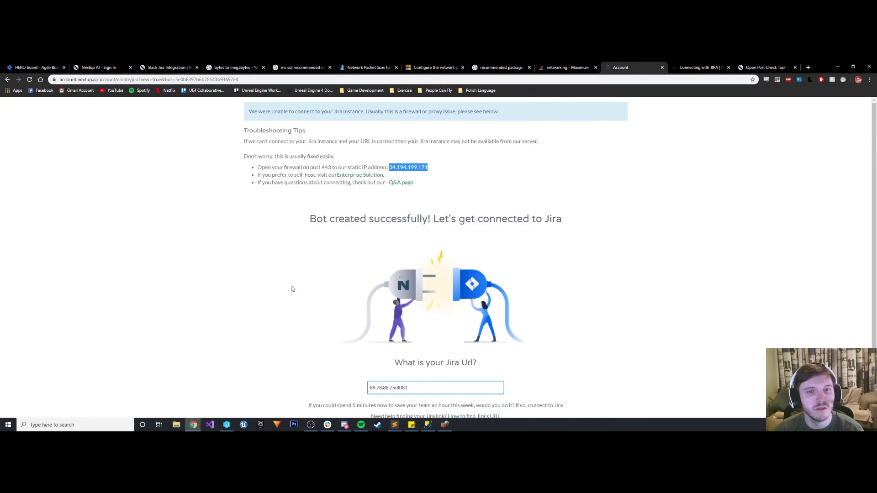
# Re-enter 443 on CanYouSeeMe.org and run the port check again.
pyautogui.click(316, 267)
pyautogui.click(765, 67)
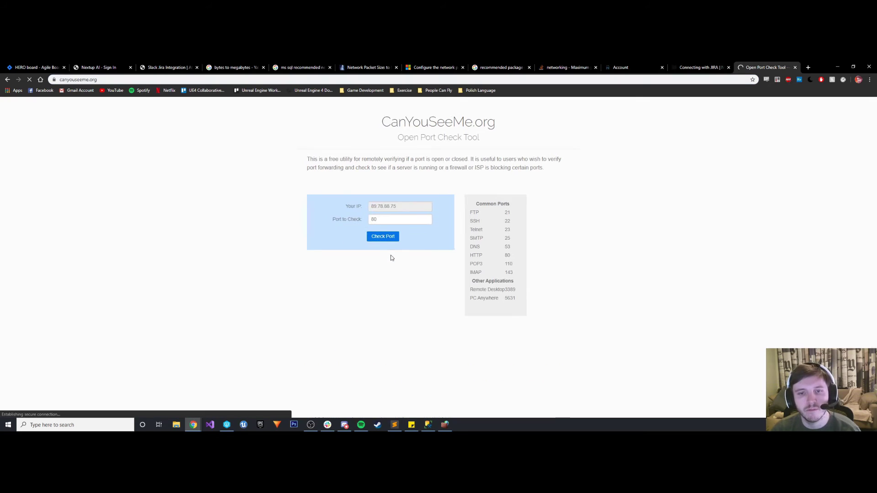
pyautogui.click(384, 219)
pyautogui.write('55')
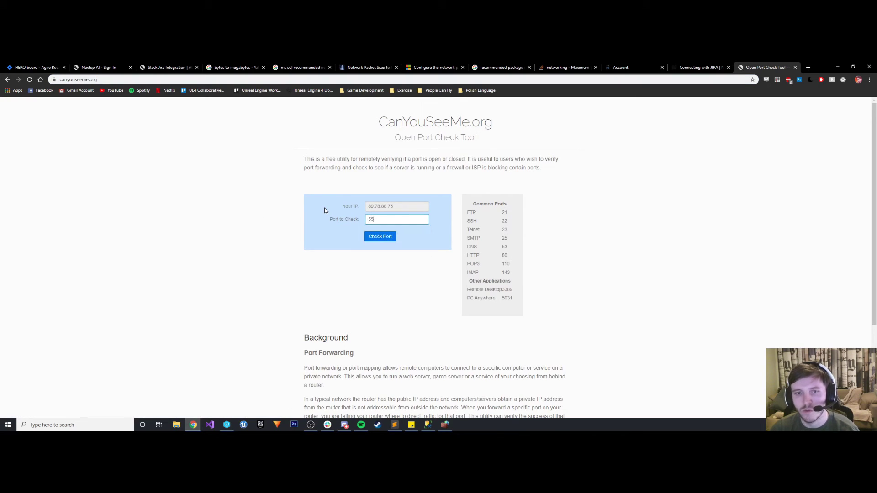
pyautogui.press('BackSpace')
pyautogui.write('443')
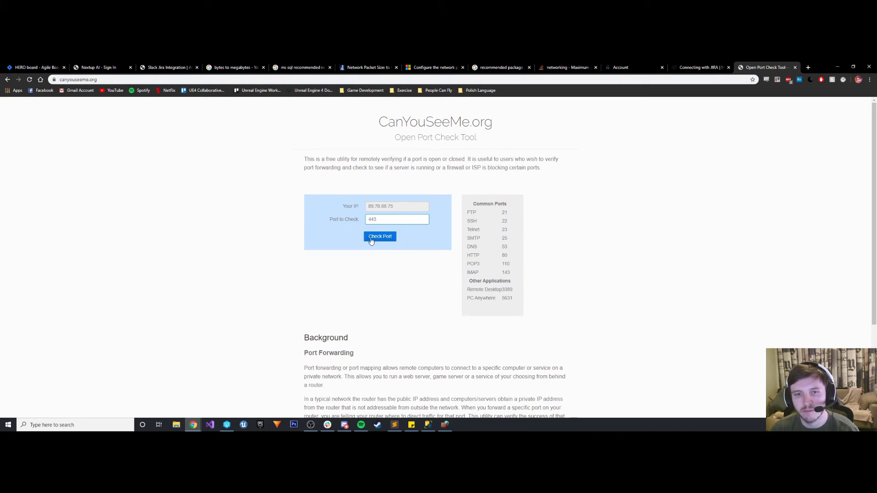
pyautogui.click(378, 237)
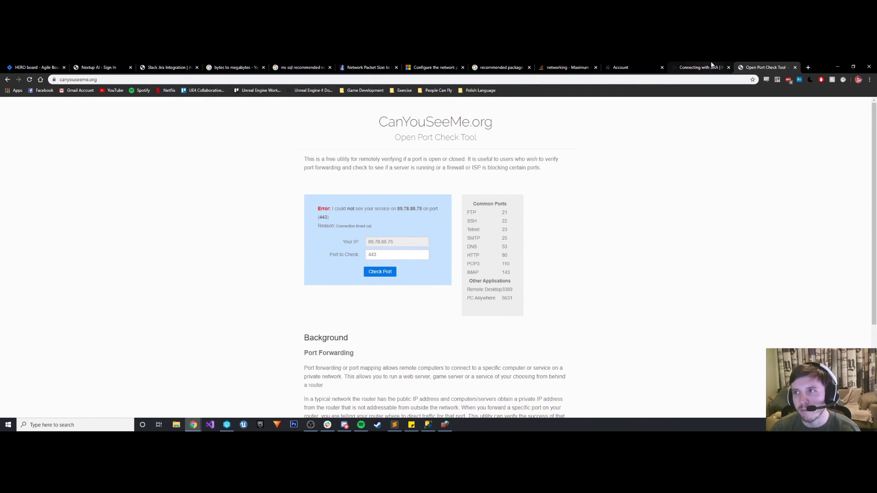
pyautogui.click(808, 67)
# Search Google for 'port 443 not opening' and read the Microsoft Community thread.
pyautogui.write('port ')
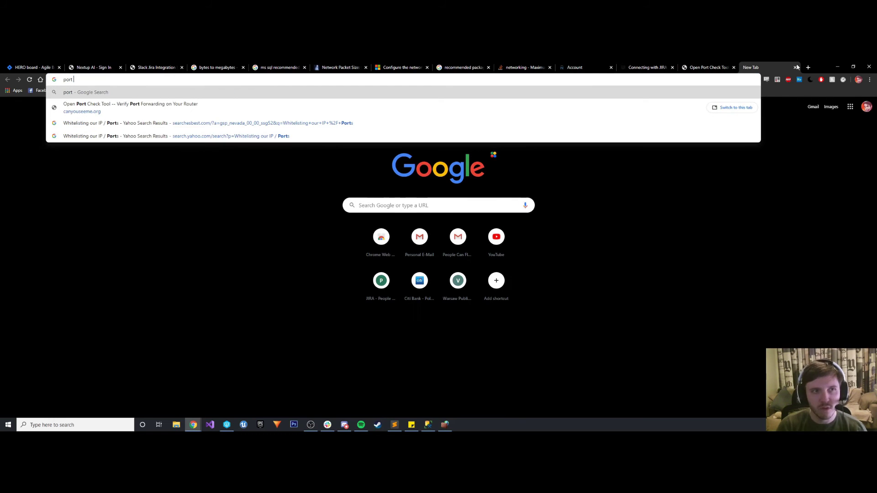
pyautogui.write('443 not o')
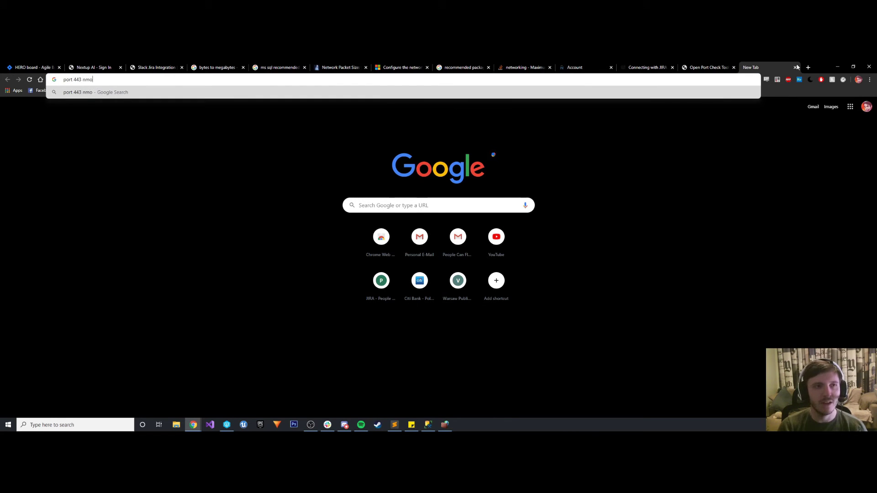
pyautogui.write('pening')
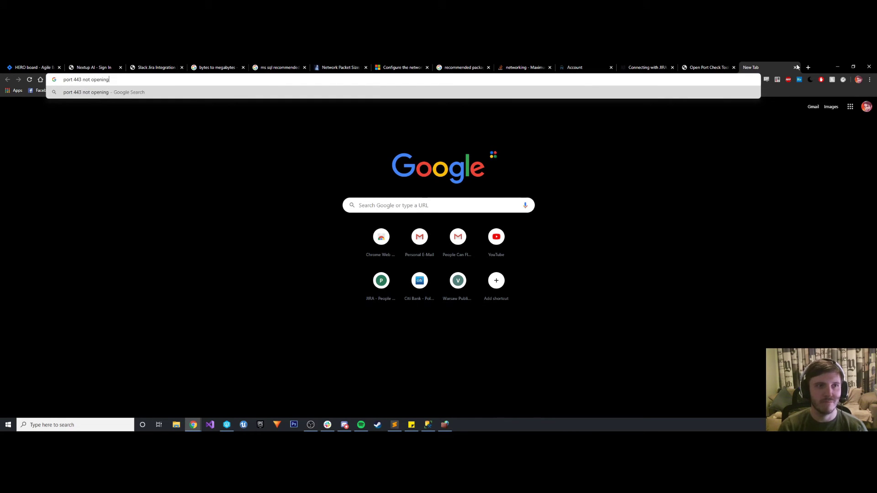
pyautogui.press('Return')
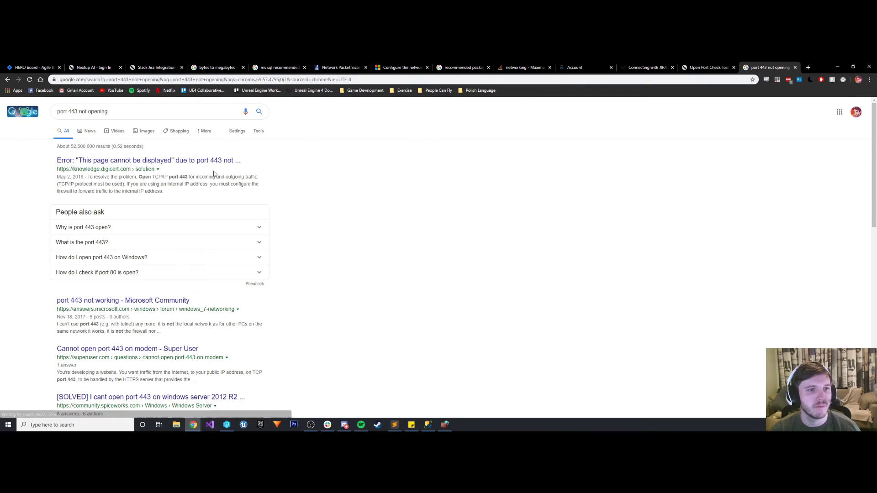
pyautogui.click(139, 315)
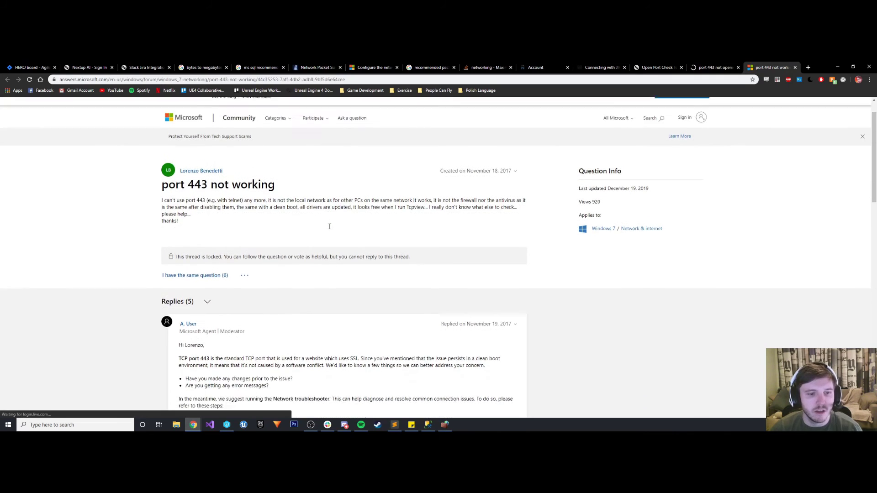
pyautogui.scroll(-1, 329, 203)
pyautogui.scroll(-2, 328, 202)
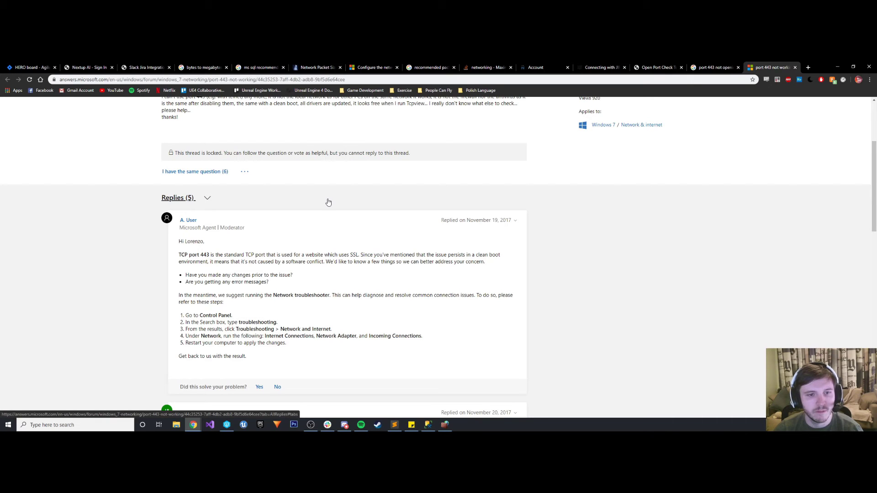
pyautogui.scroll(-3, 328, 201)
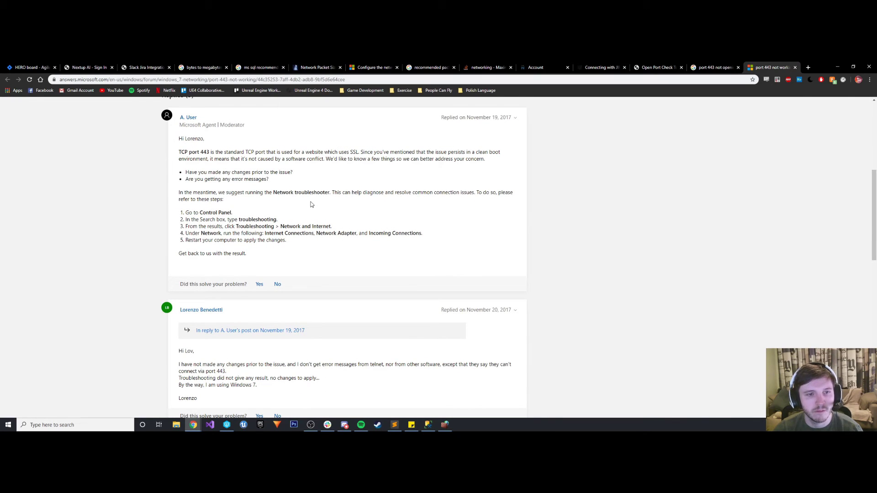
pyautogui.scroll(-2, 311, 204)
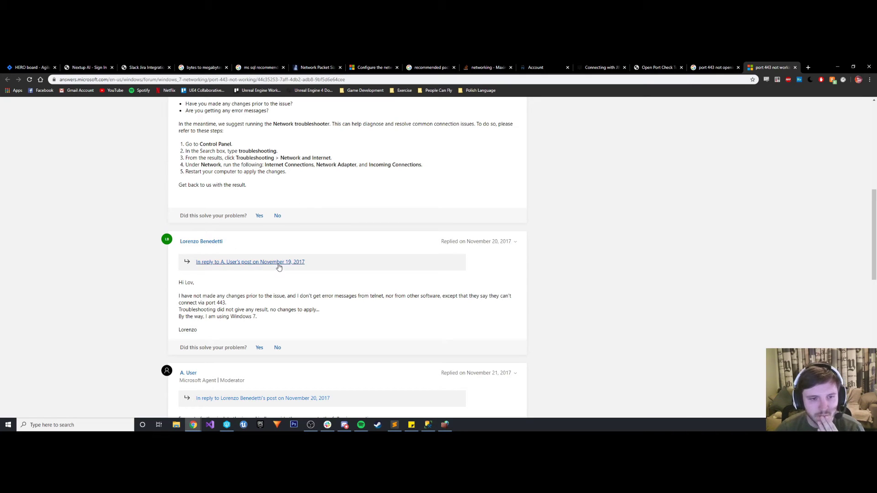
pyautogui.scroll(-3, 279, 266)
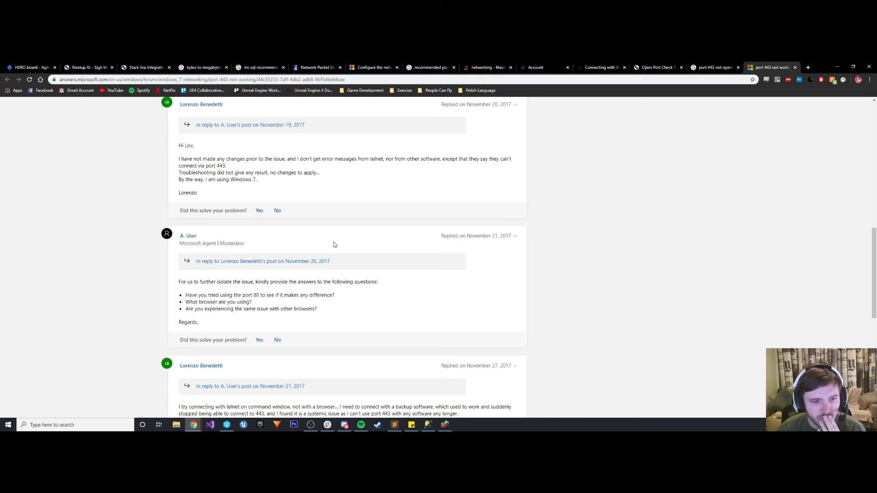
pyautogui.scroll(-2, 333, 245)
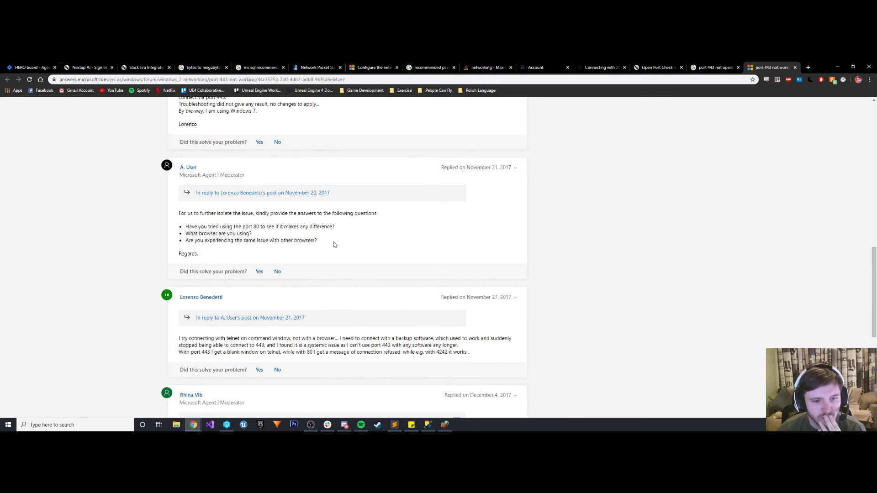
pyautogui.scroll(-2, 334, 244)
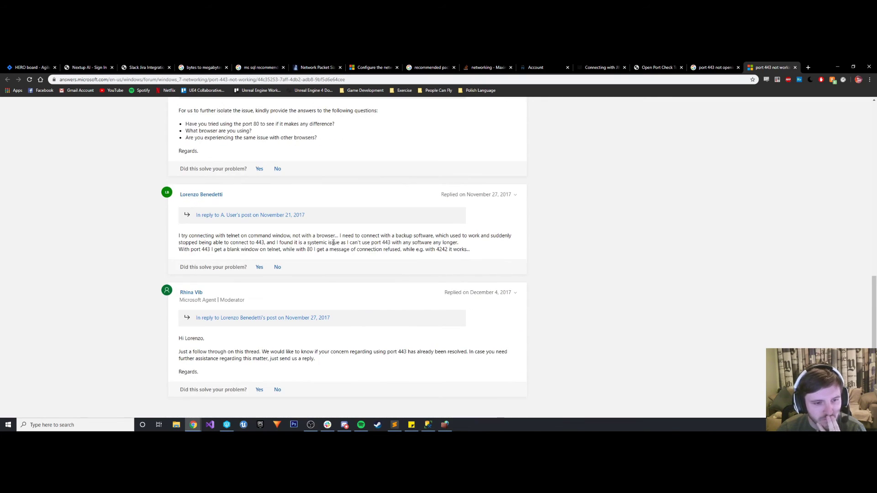
pyautogui.scroll(-2, 333, 243)
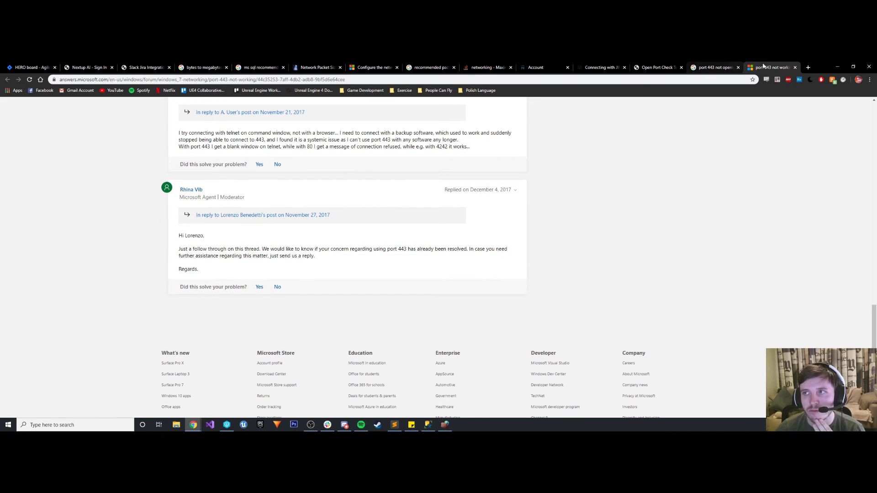
pyautogui.click(795, 68)
# Open the solved Spiceworks result from the Google results in a new tab.
pyautogui.click(715, 67)
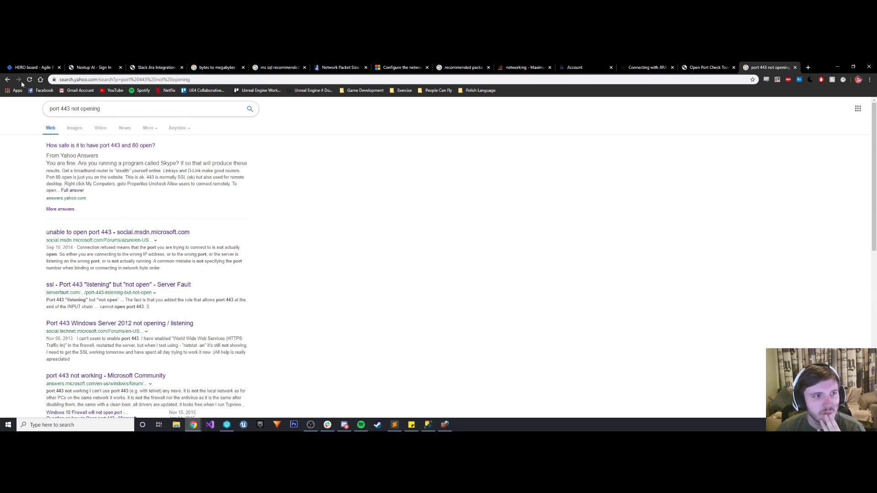
pyautogui.click(9, 80)
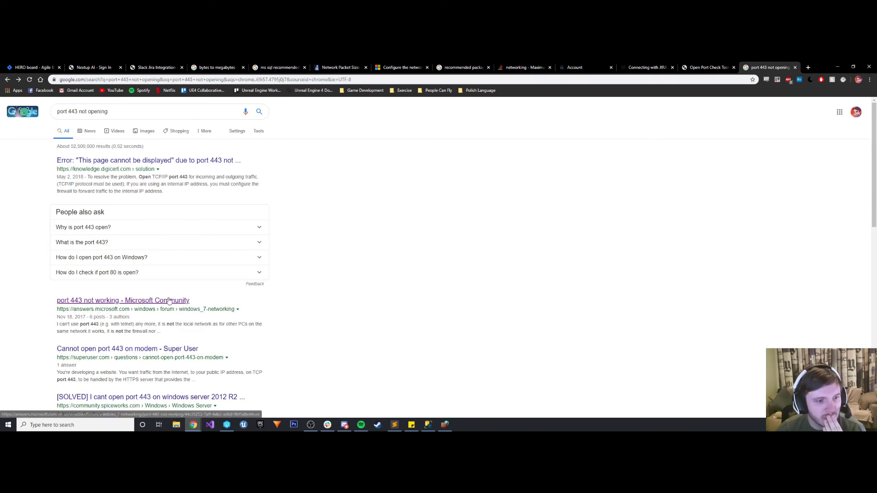
pyautogui.rightClick(182, 396)
pyautogui.click(211, 318)
# Read the Spiceworks thread on opening port 443, expanding a suggested reply.
pyautogui.click(772, 67)
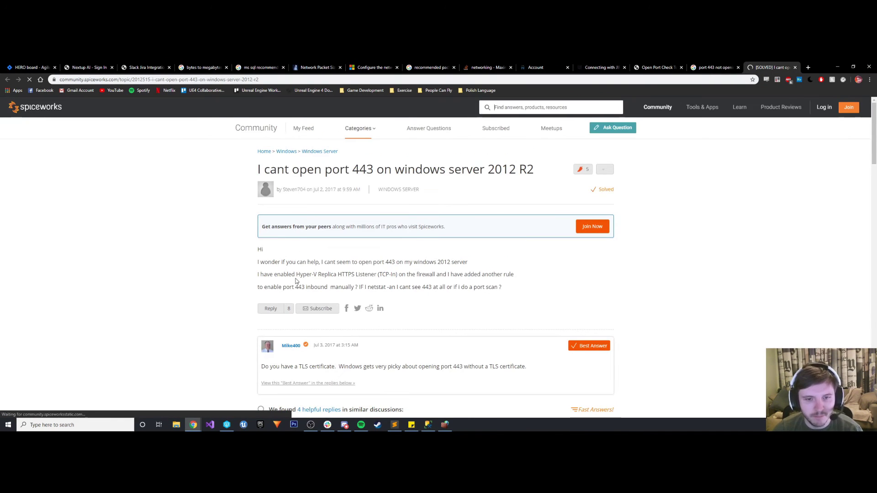
pyautogui.scroll(-3, 280, 272)
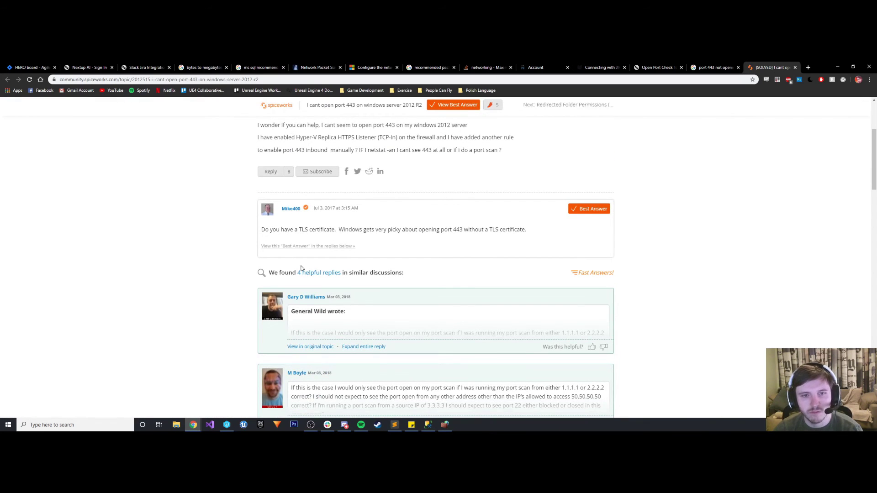
pyautogui.scroll(-2, 300, 261)
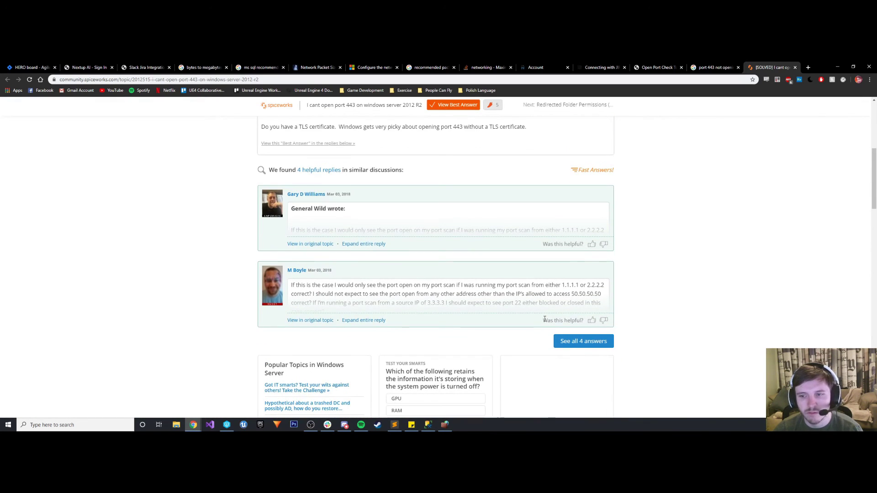
pyautogui.click(357, 320)
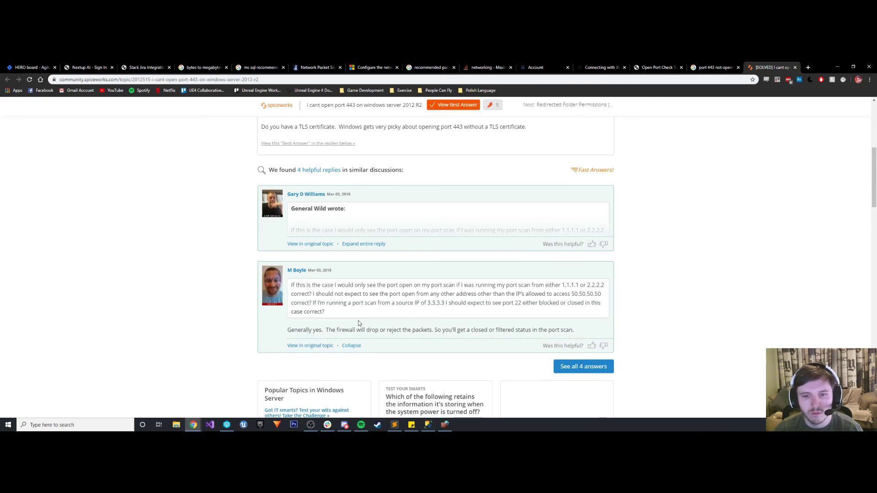
pyautogui.scroll(-2, 358, 320)
pyautogui.scroll(3, 357, 319)
pyautogui.scroll(-7, 356, 318)
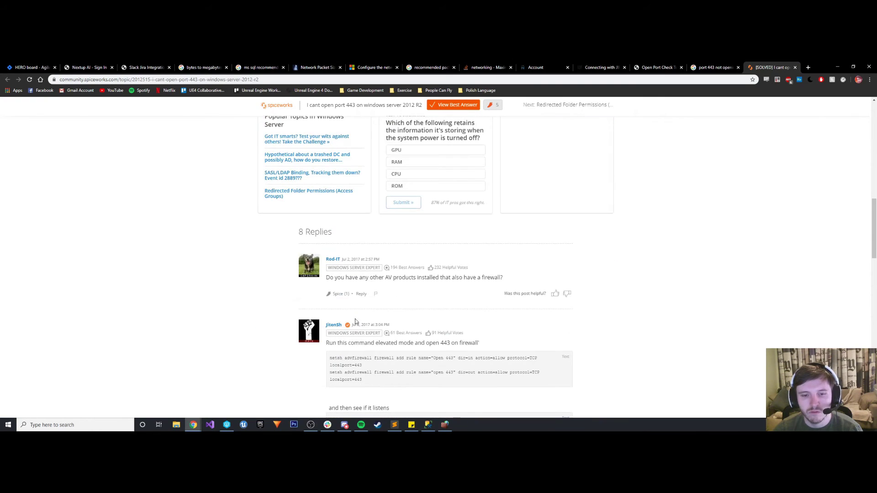
pyautogui.scroll(-6, 359, 315)
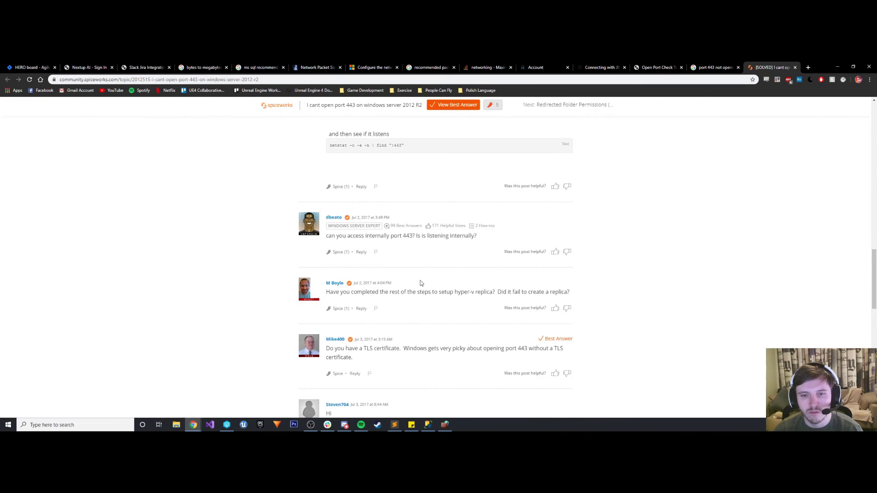
pyautogui.scroll(-5, 423, 279)
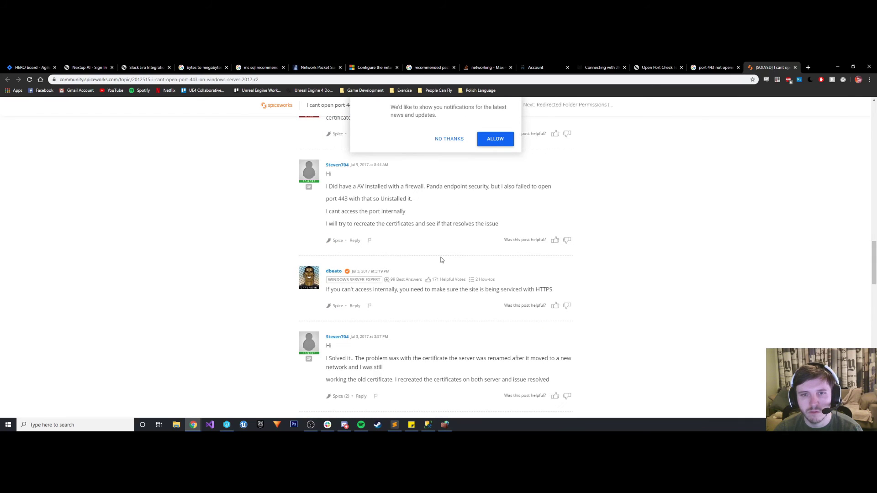
# Dismiss the notification and sign-up prompts, then restore the firewall console.
pyautogui.click(440, 139)
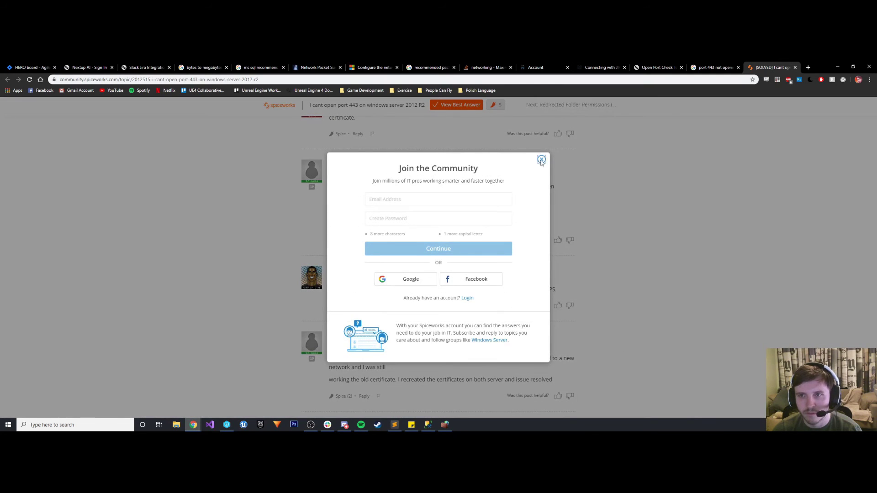
pyautogui.click(542, 159)
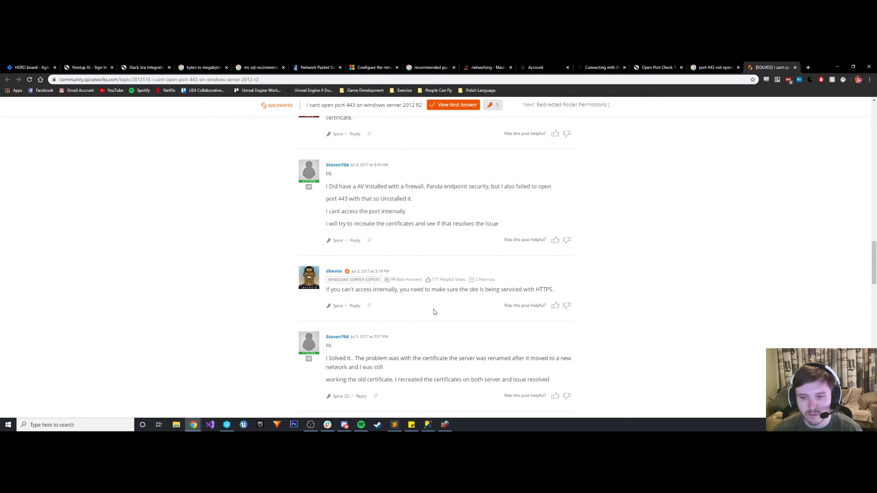
pyautogui.scroll(-2, 433, 312)
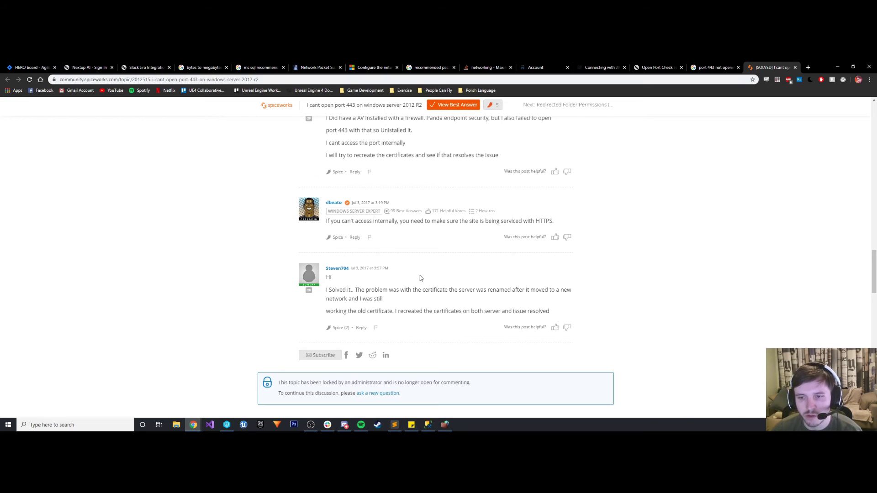
pyautogui.click(445, 425)
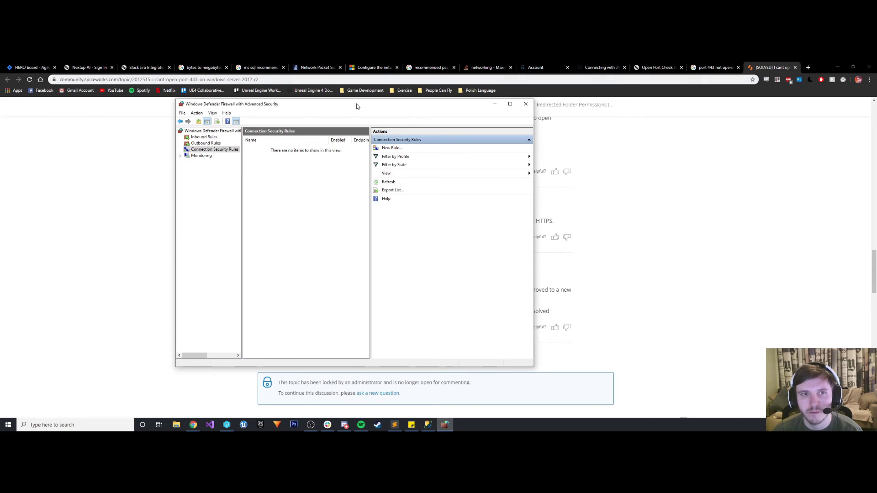
pyautogui.click(428, 424)
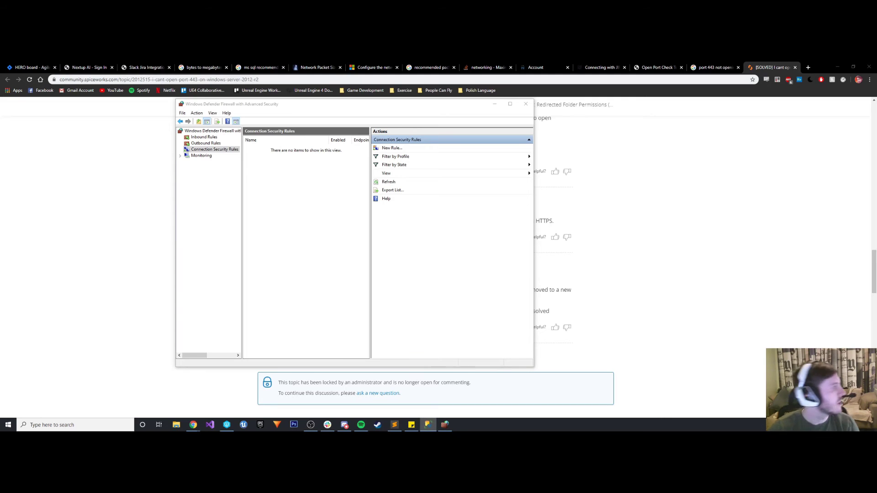
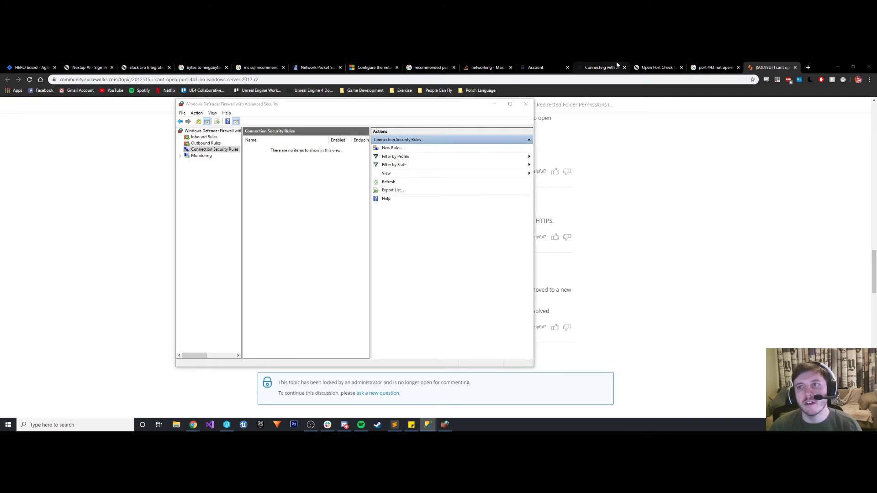
# Rerun the CanYouSeeMe check on port 443, then bring up the Connecting with JIRA help article.
pyautogui.click(632, 68)
pyautogui.click(374, 273)
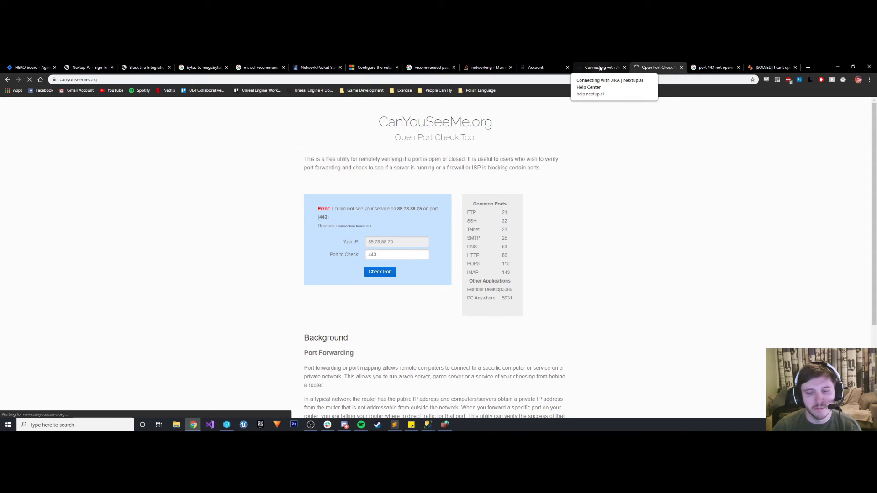
pyautogui.click(600, 69)
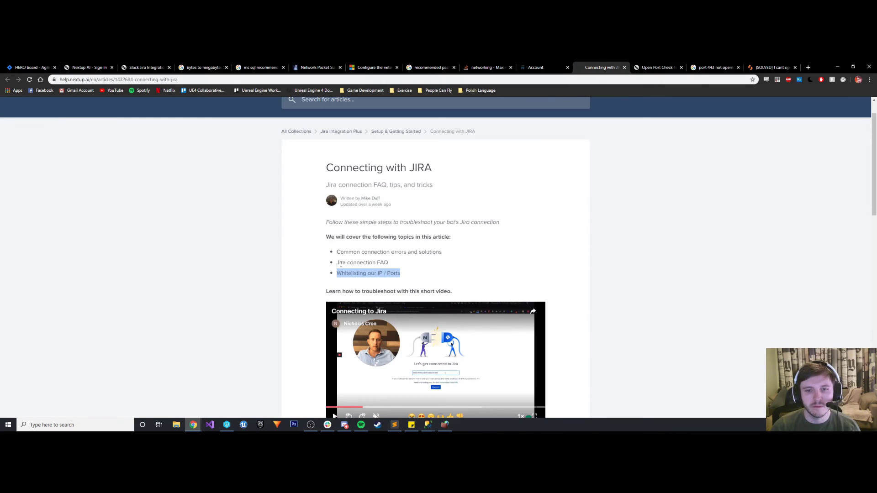
# Retry connecting Nextup to the Jira URL on its Jira connection page.
pyautogui.scroll(-4, 341, 264)
pyautogui.click(536, 68)
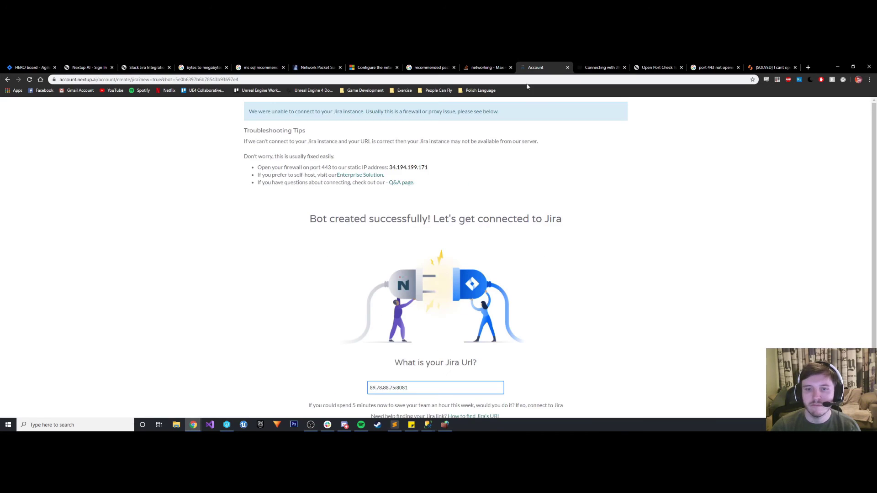
pyautogui.scroll(-1, 407, 281)
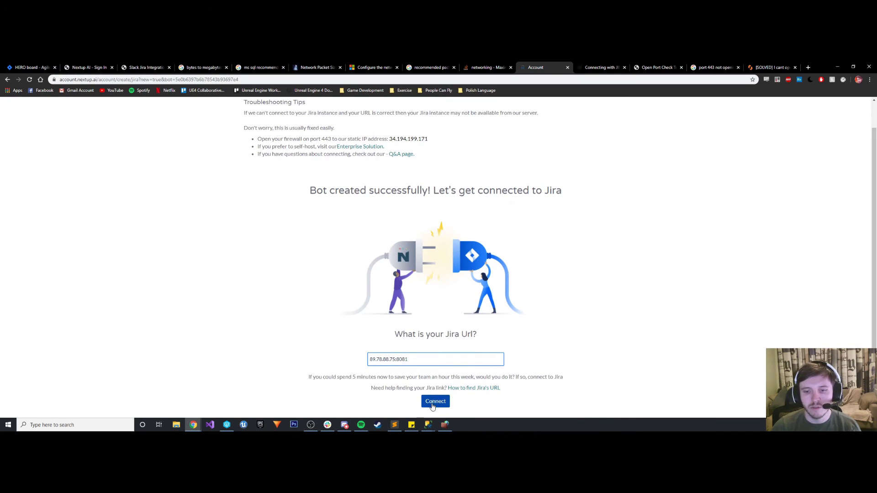
pyautogui.click(435, 401)
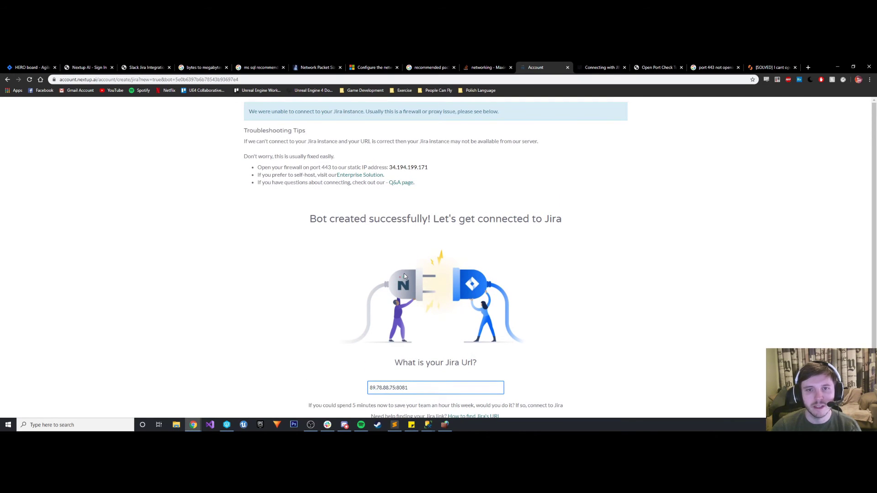
# Open the Enterprise Solution link in a new tab and scroll through the Enterprise Edition page.
pyautogui.rightClick(355, 176)
pyautogui.click(382, 179)
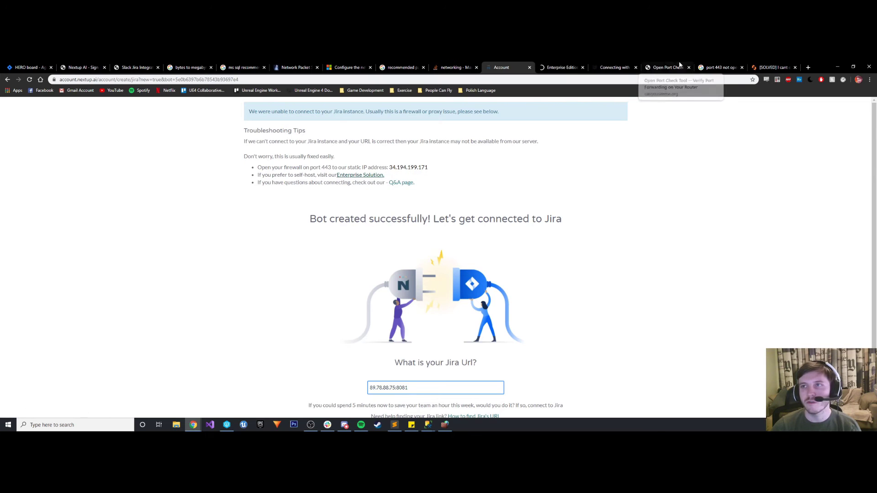
pyautogui.click(561, 67)
pyautogui.scroll(-2, 453, 256)
pyautogui.scroll(-5, 452, 258)
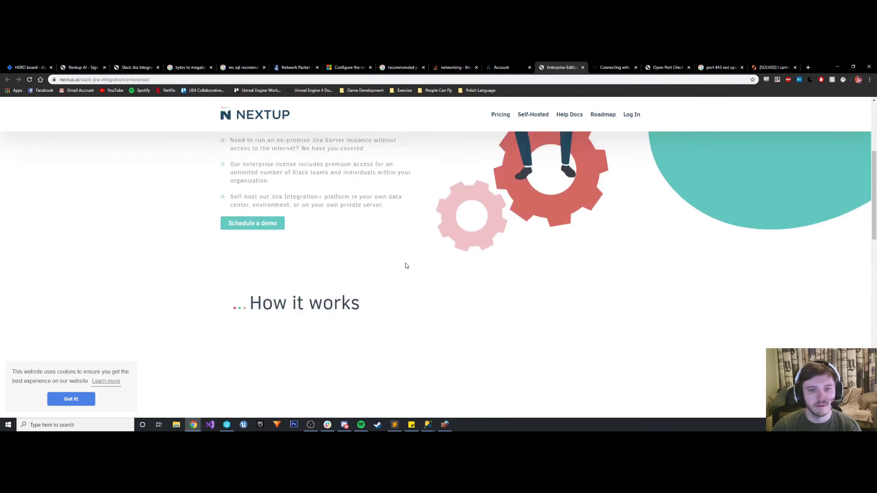
pyautogui.scroll(8, 386, 270)
pyautogui.scroll(1, 343, 274)
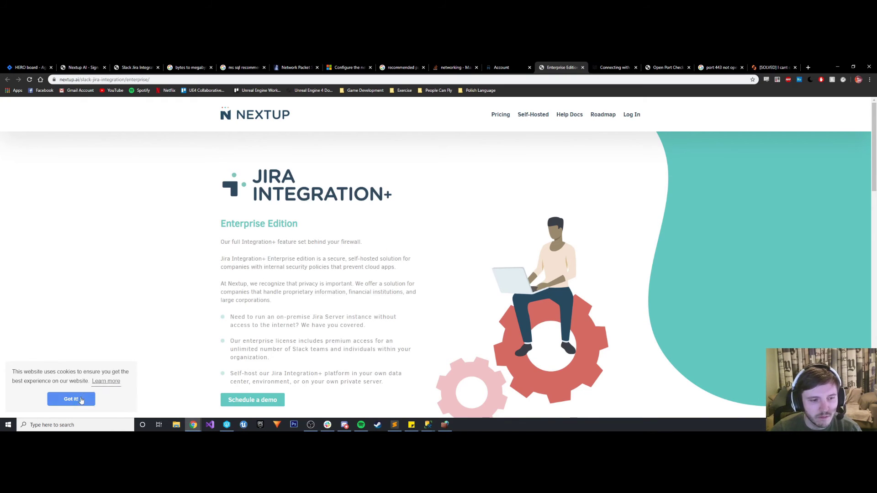
# Accept the cookie notice, browse the Enterprise Edition page, and close its tab.
pyautogui.click(70, 399)
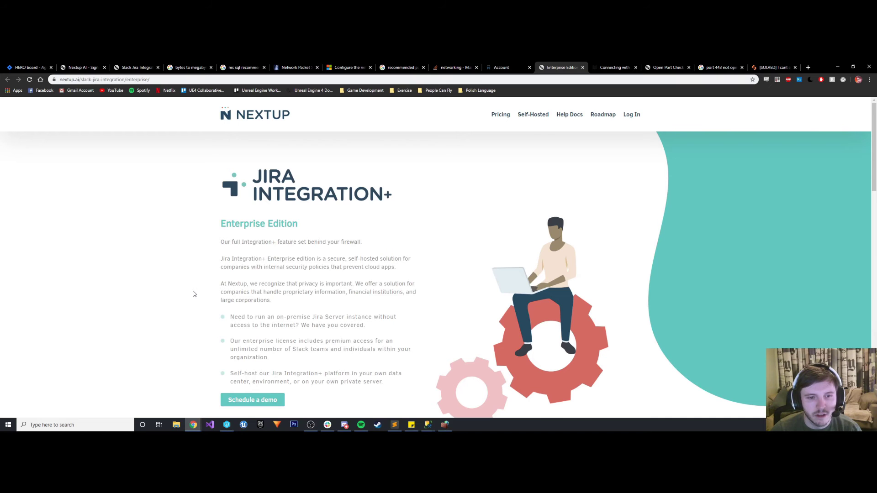
pyautogui.scroll(-15, 193, 293)
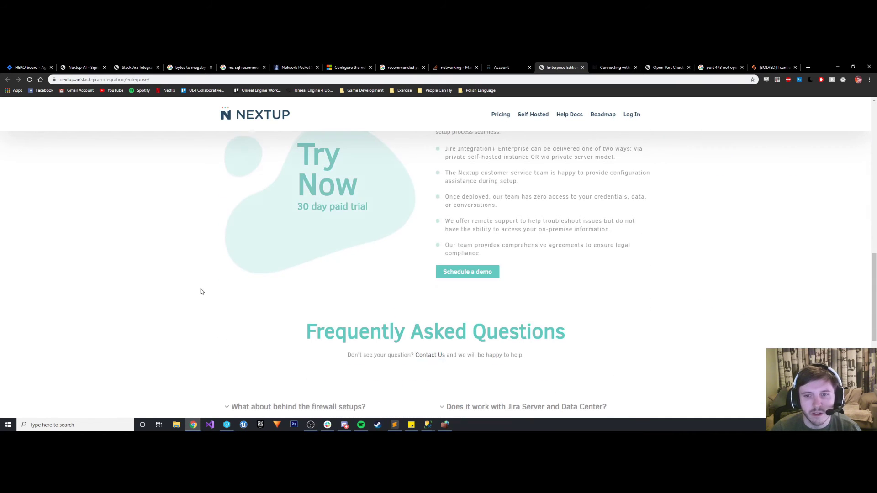
pyautogui.scroll(3, 371, 322)
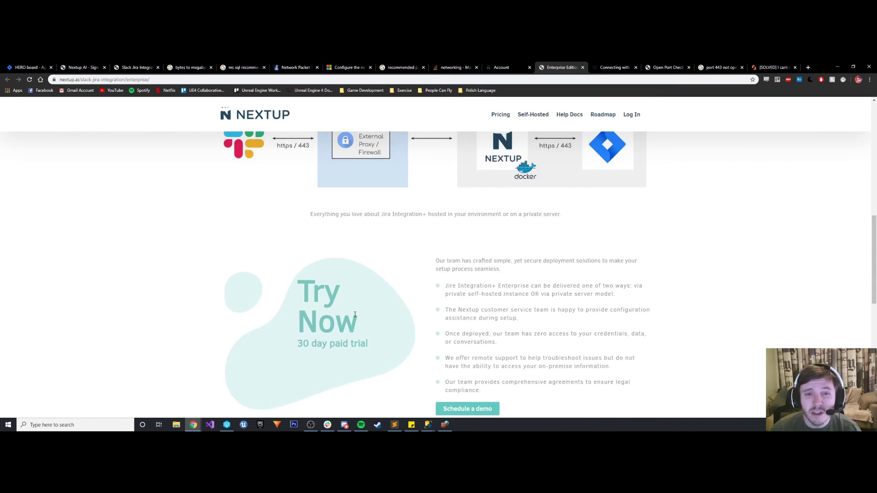
pyautogui.scroll(-8, 372, 288)
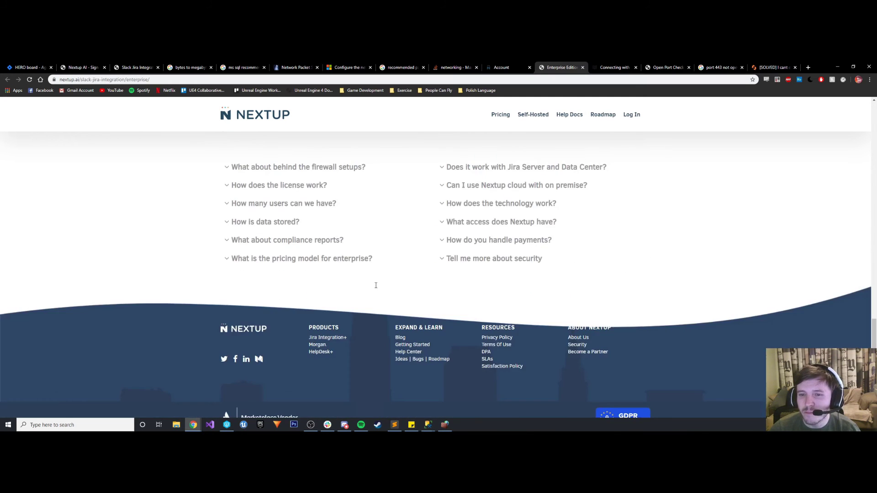
pyautogui.scroll(8, 373, 291)
pyautogui.scroll(-2, 417, 346)
pyautogui.scroll(12, 417, 346)
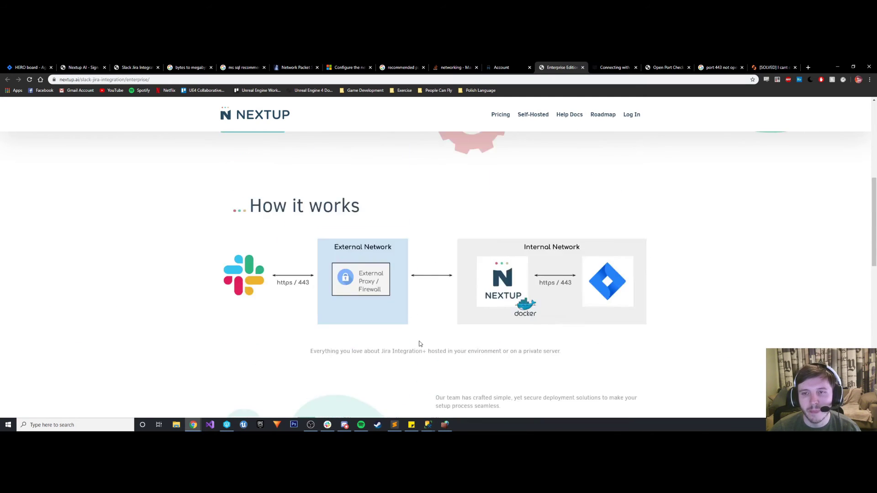
pyautogui.click(582, 67)
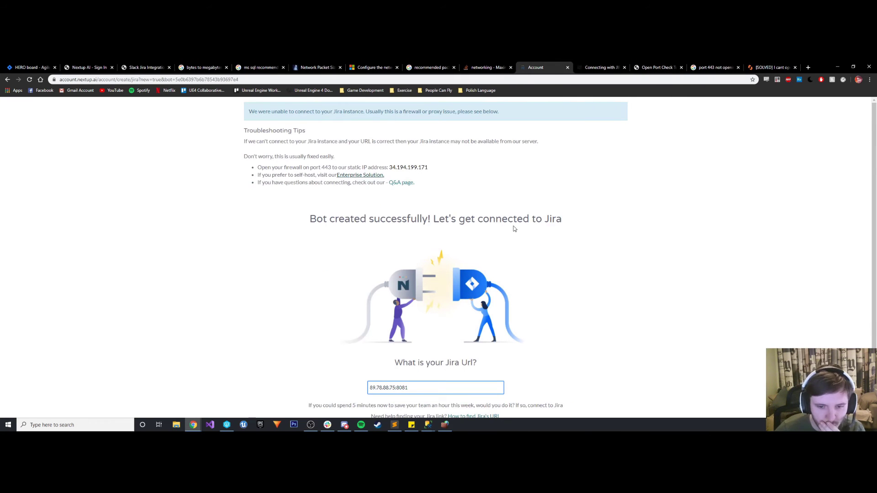
# Open the 'port 443 not working - Microsoft Community' search result and read down through its replies.
pyautogui.click(727, 65)
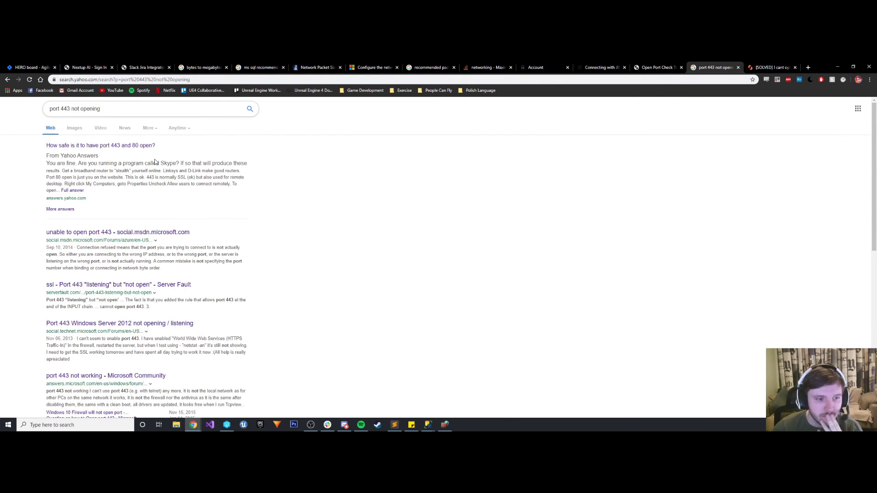
pyautogui.click(96, 377)
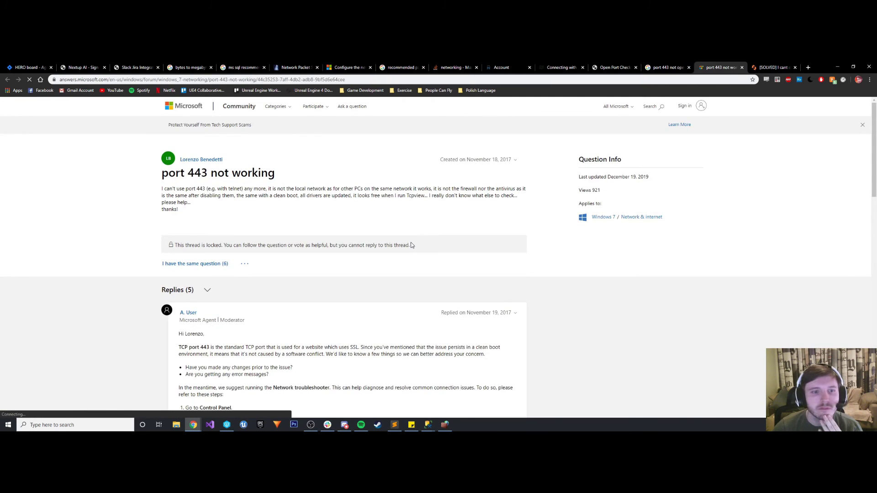
pyautogui.scroll(-2, 385, 220)
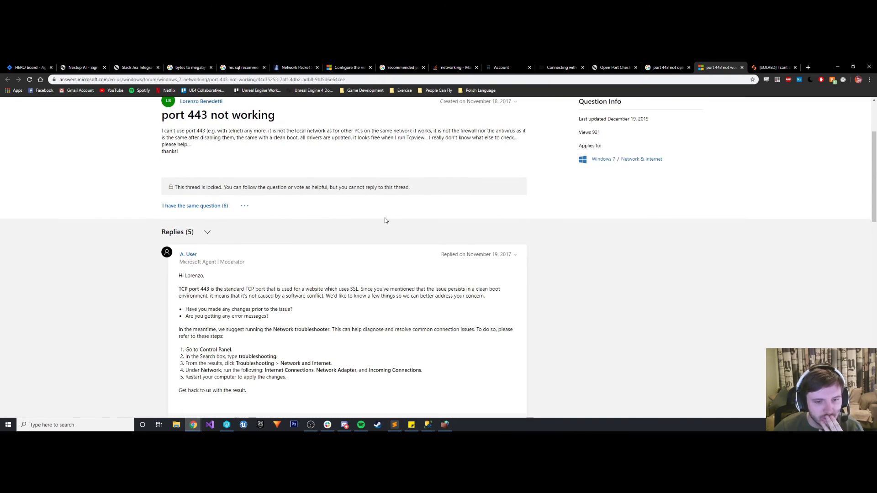
pyautogui.scroll(-3, 384, 221)
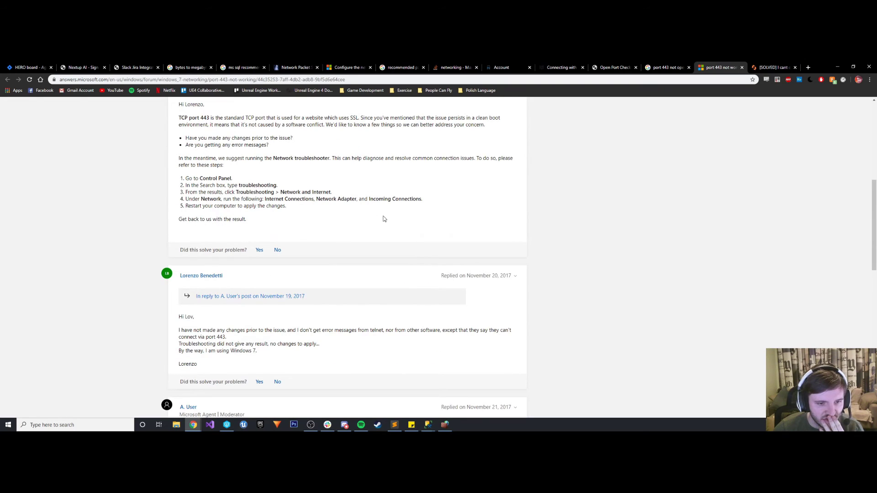
pyautogui.scroll(-5, 383, 218)
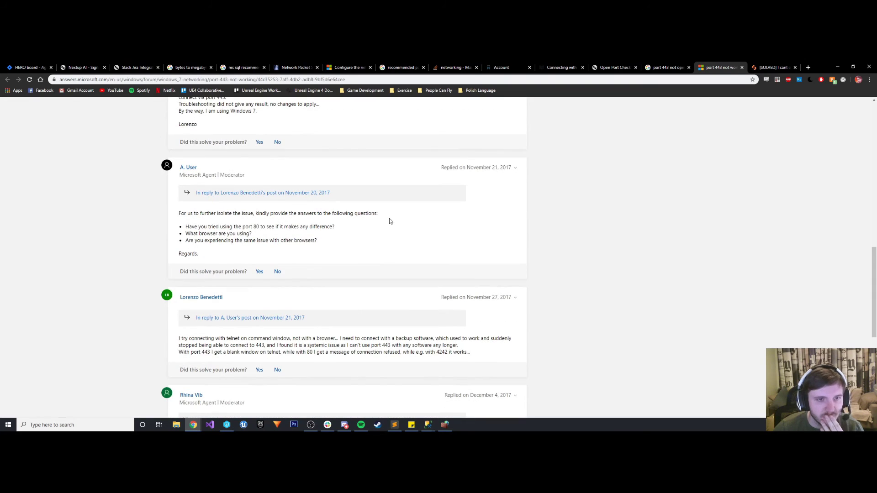
pyautogui.scroll(-2, 386, 219)
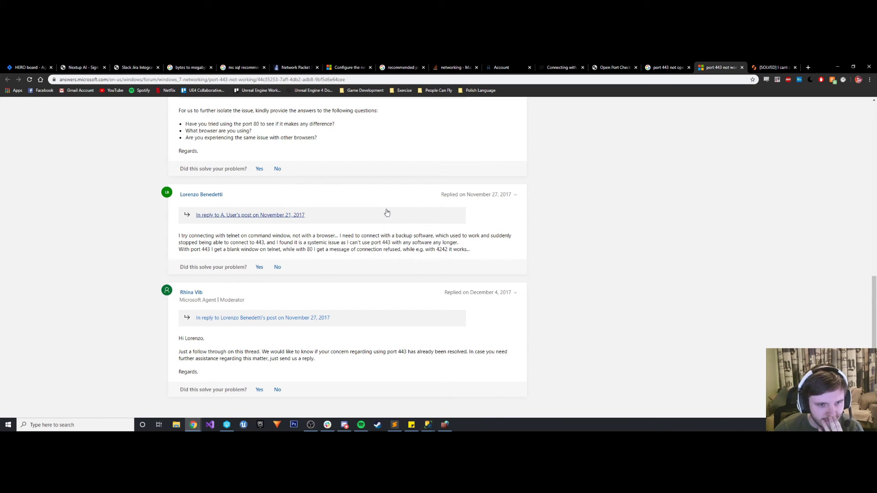
# Launch SQL Server 2017 Configuration Manager from a Windows search for 'server'.
pyautogui.click(57, 420)
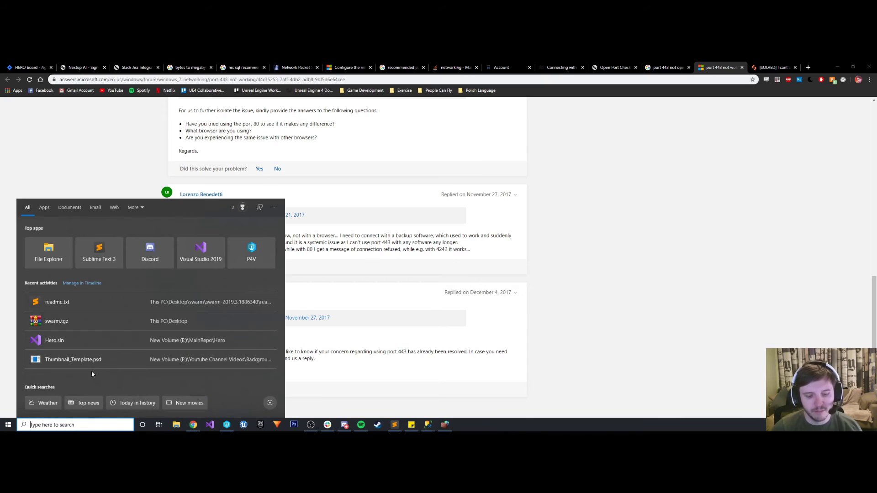
pyautogui.write('server')
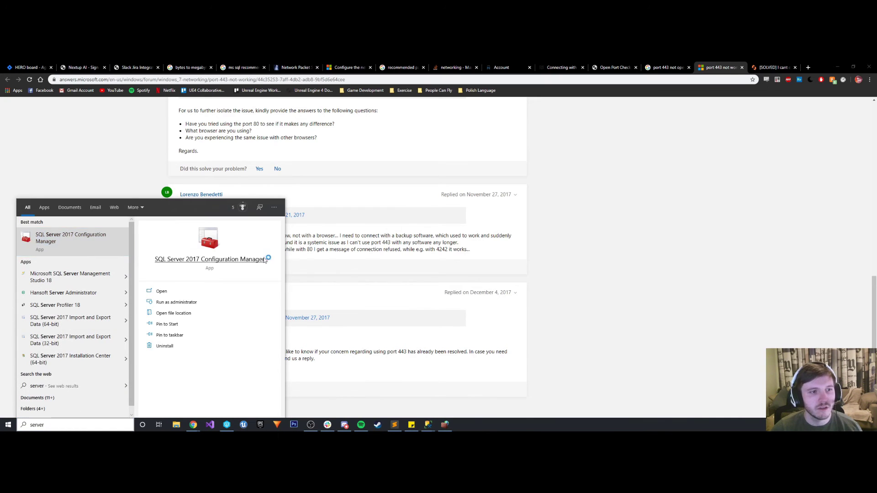
pyautogui.click(214, 258)
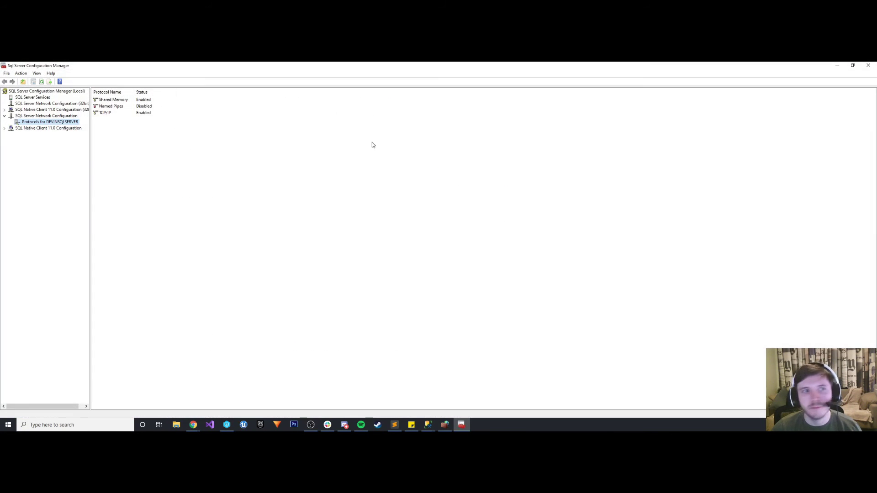
# Inspect the instance protocols' properties: advanced, certificate, Force Encryption and Hide Instance settings.
pyautogui.click(60, 116)
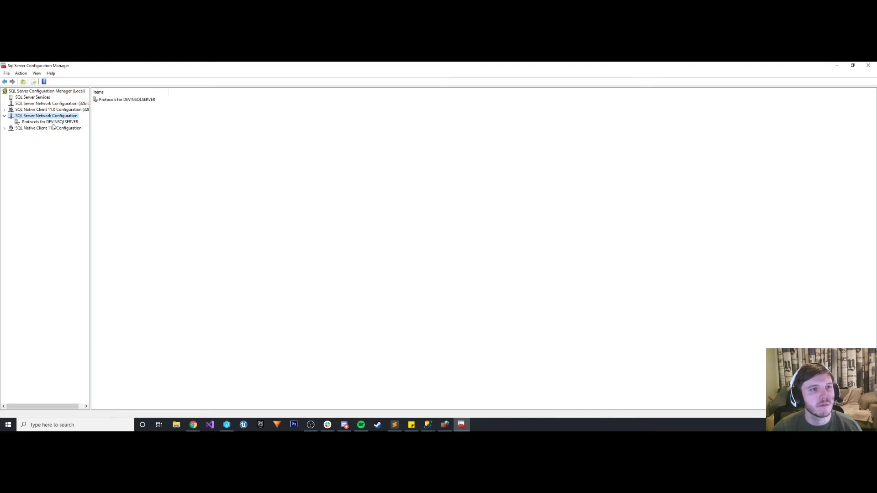
pyautogui.click(53, 123)
pyautogui.rightClick(53, 123)
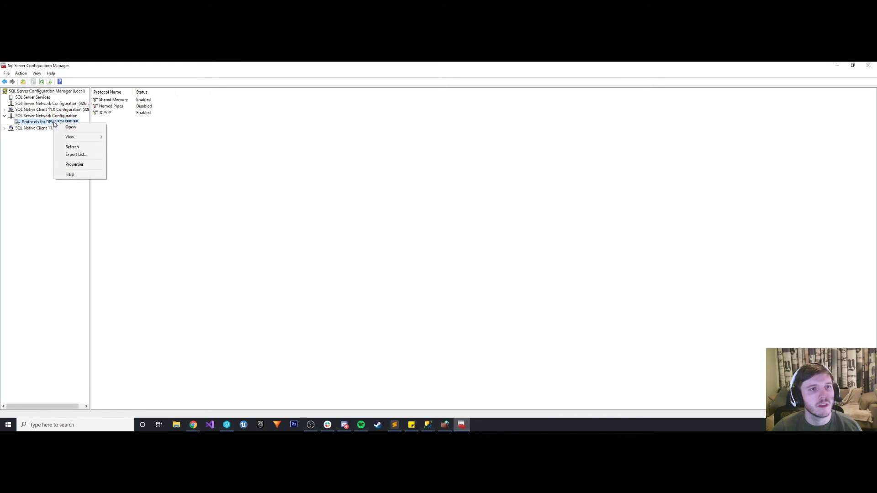
pyautogui.click(75, 165)
pyautogui.click(416, 175)
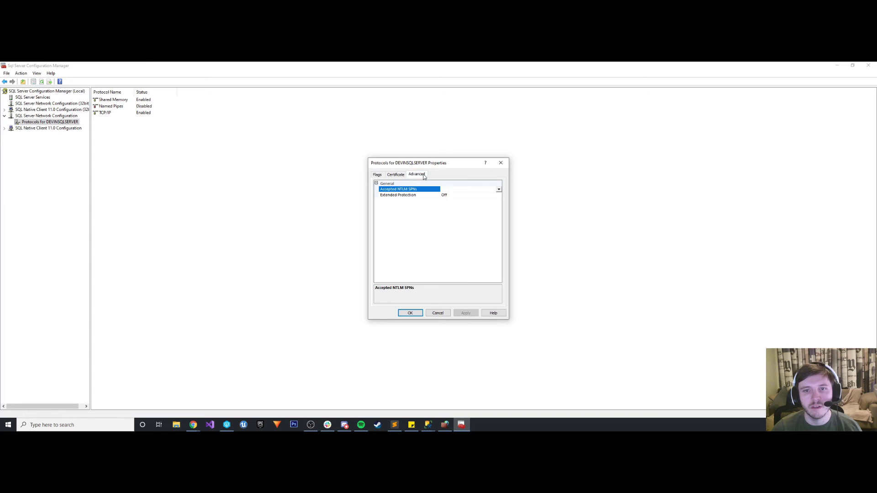
pyautogui.click(395, 176)
pyautogui.click(378, 176)
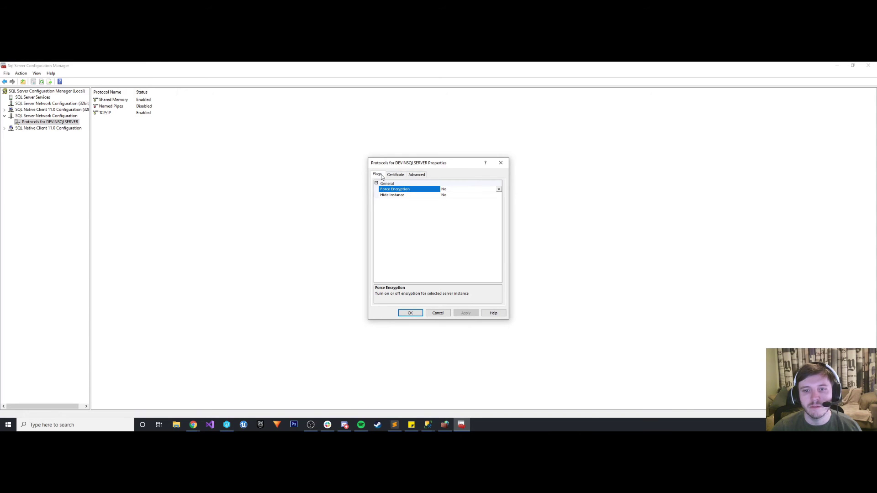
pyautogui.click(500, 162)
# Open the TCP/IP protocol properties on the IP Addresses tab and scroll down the addresses.
pyautogui.click(139, 113)
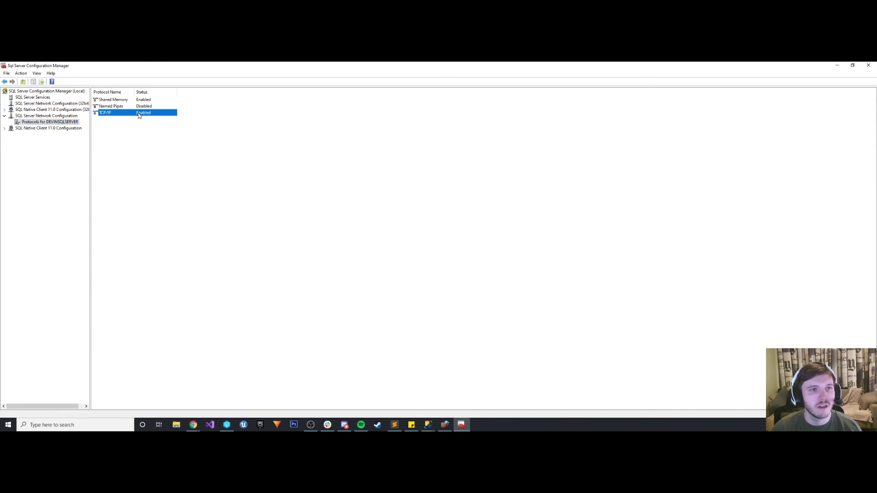
pyautogui.rightClick(139, 115)
pyautogui.click(157, 135)
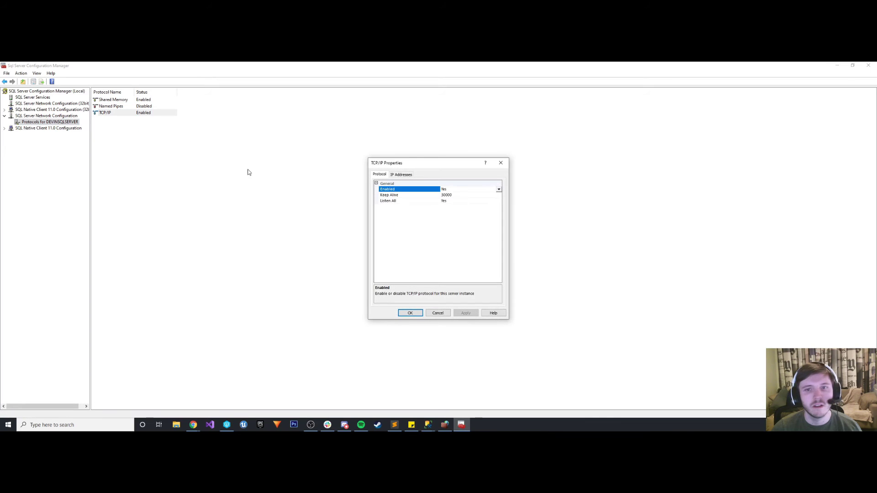
pyautogui.click(404, 176)
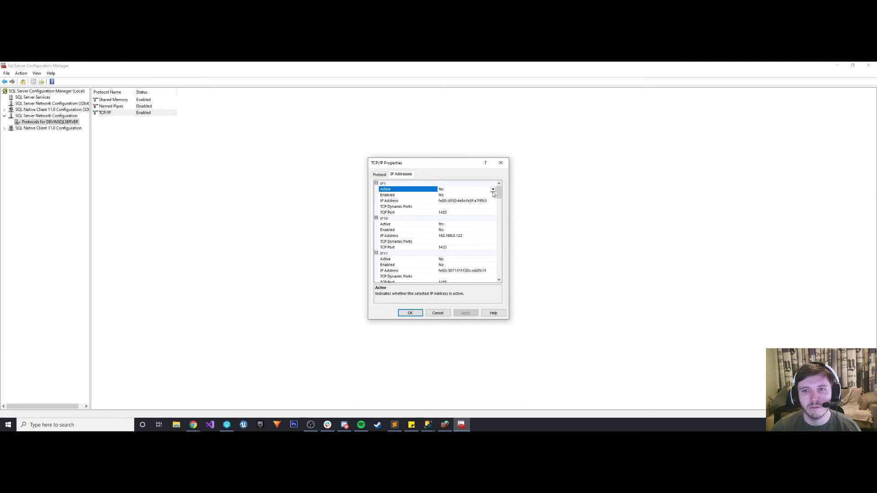
pyautogui.moveTo(498, 192); pyautogui.dragTo(493, 287)
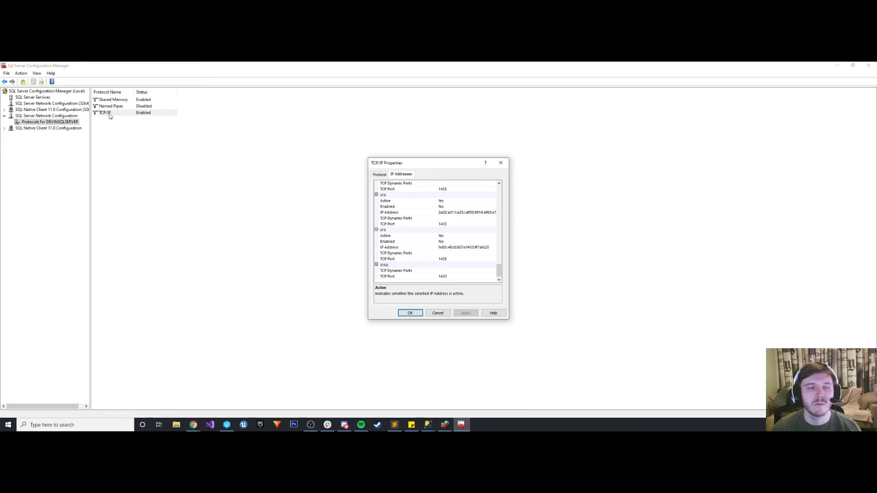
# Review the port 443 search results, port checker and Nextup Jira help tabs, then return to TCP/IP properties.
pyautogui.moveTo(190, 425)
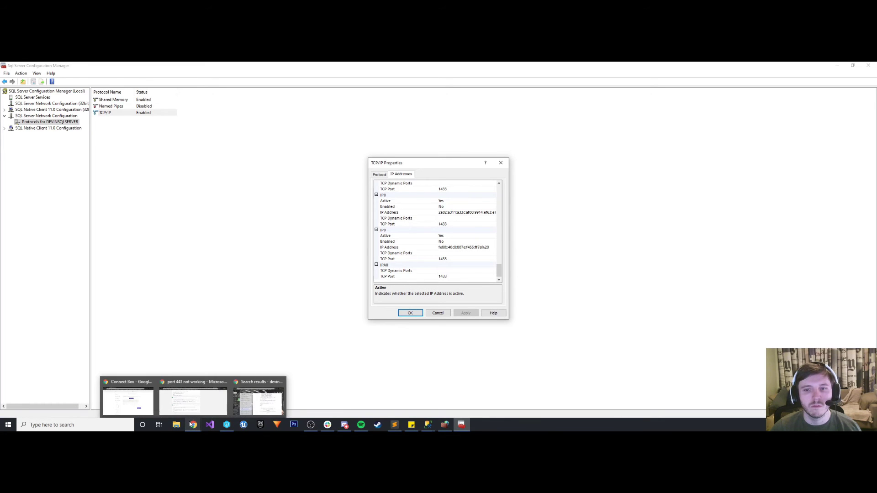
pyautogui.click(211, 405)
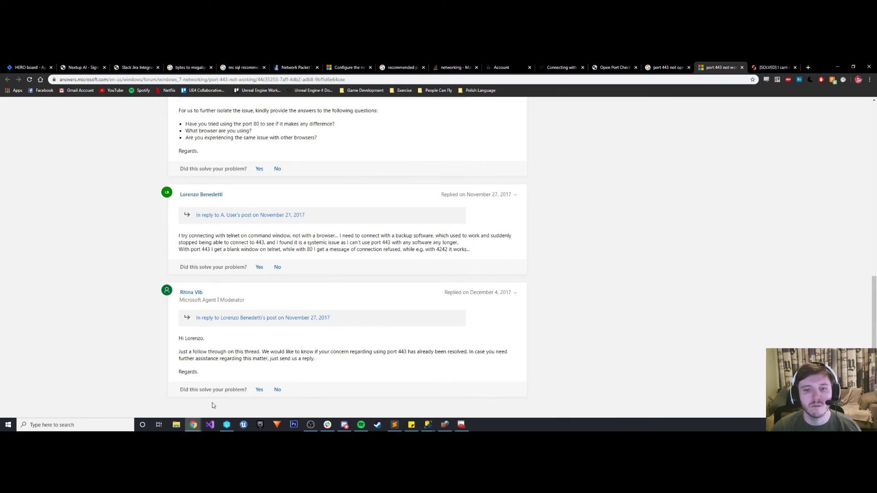
pyautogui.click(667, 67)
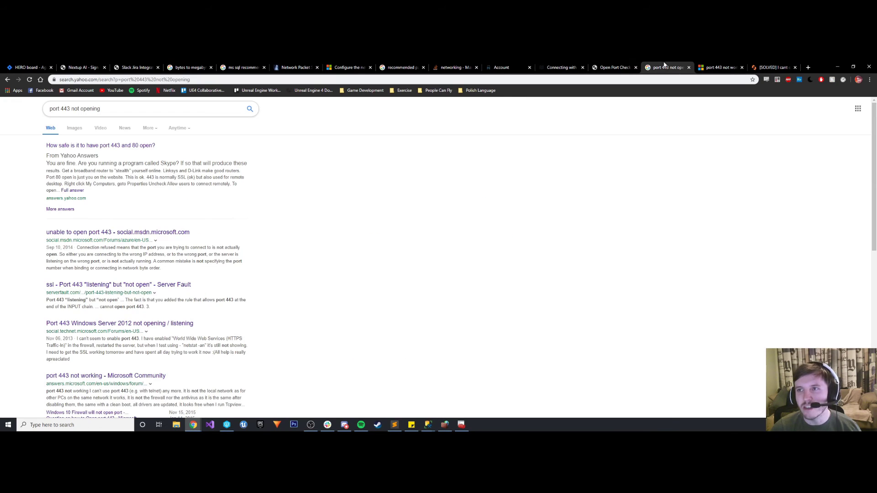
pyautogui.click(623, 65)
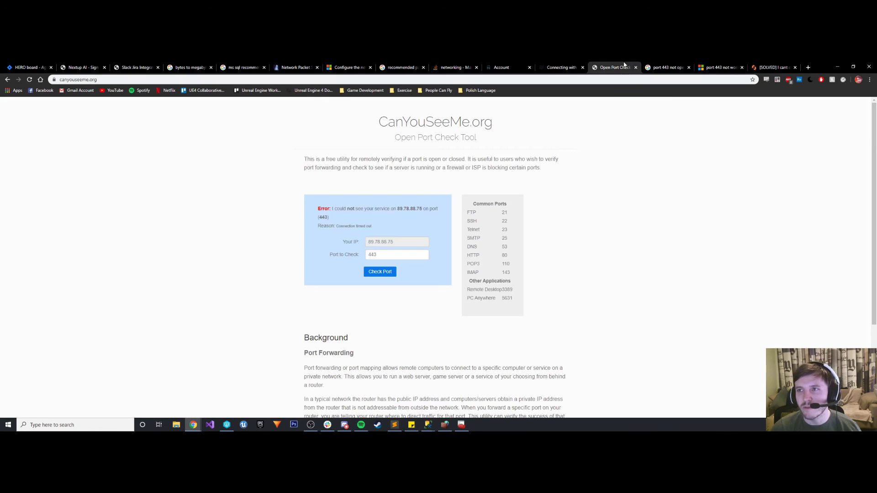
pyautogui.click(571, 66)
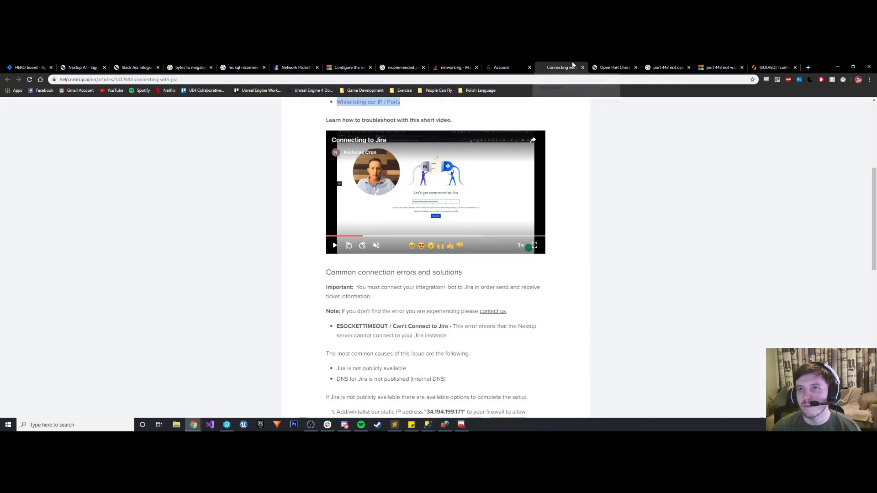
pyautogui.click(614, 67)
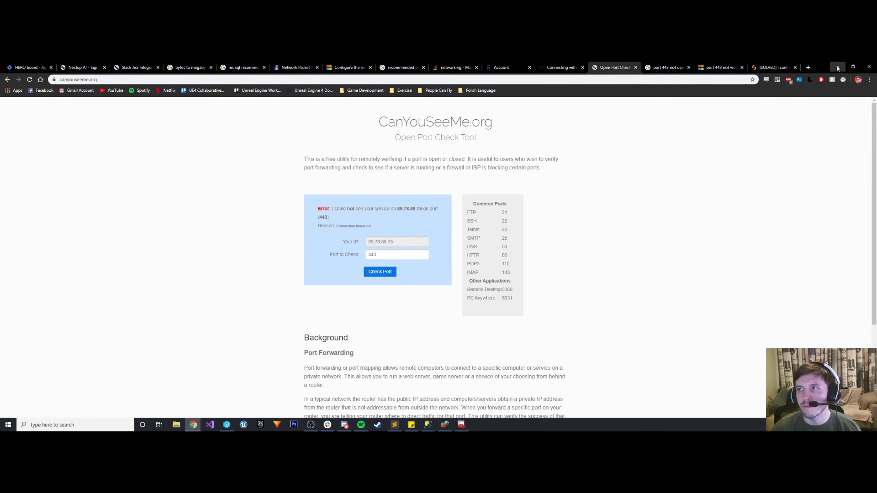
pyautogui.click(837, 67)
# Change the IPAll TCP Port from 1433 to 443, apply, and acknowledge the restart-required warning.
pyautogui.click(406, 276)
pyautogui.doubleClick(442, 276)
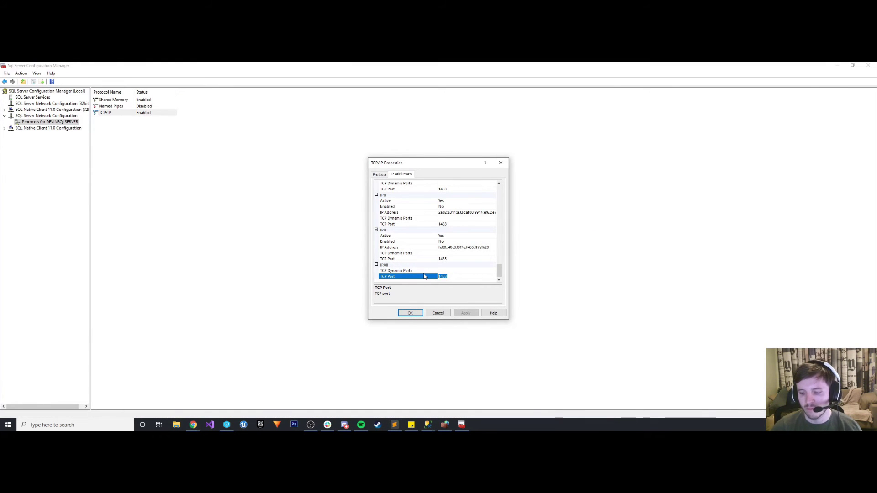
pyautogui.write('443')
pyautogui.click(459, 314)
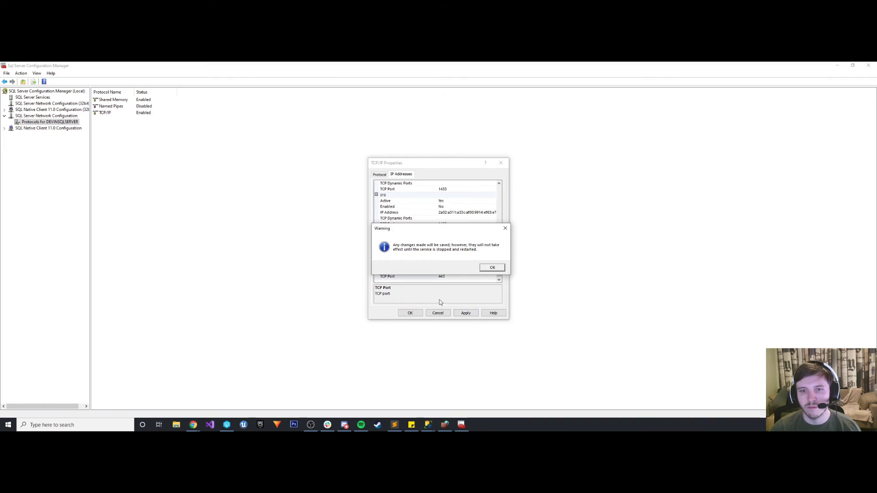
pyautogui.click(489, 268)
pyautogui.click(406, 315)
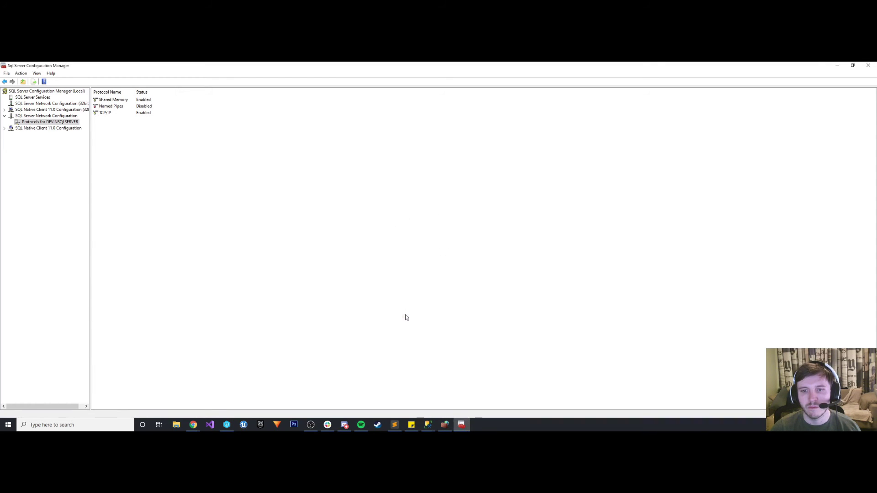
pyautogui.click(46, 121)
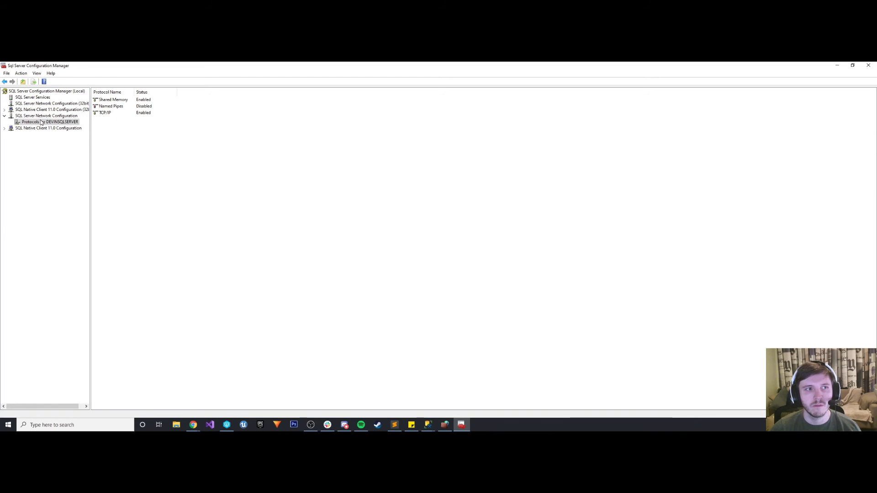
# Close the Windows Defender Firewall window and recheck port 443 on CanYouSeeMe.
pyautogui.click(838, 66)
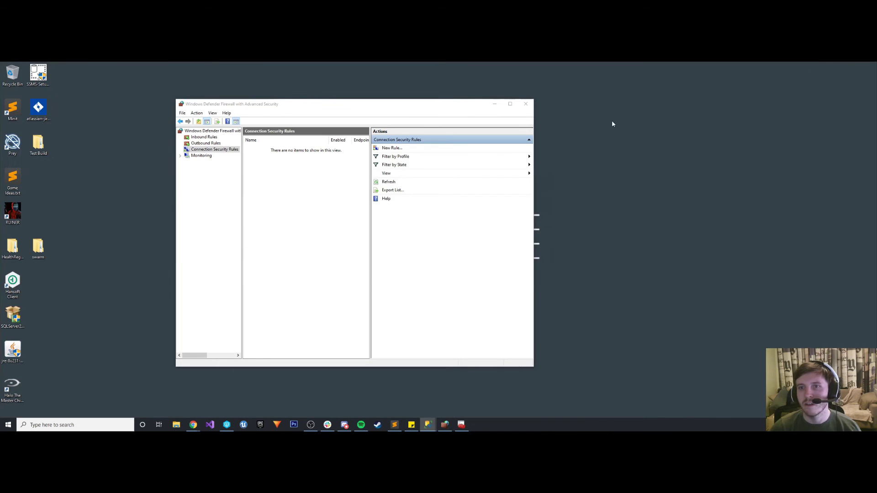
pyautogui.click(525, 105)
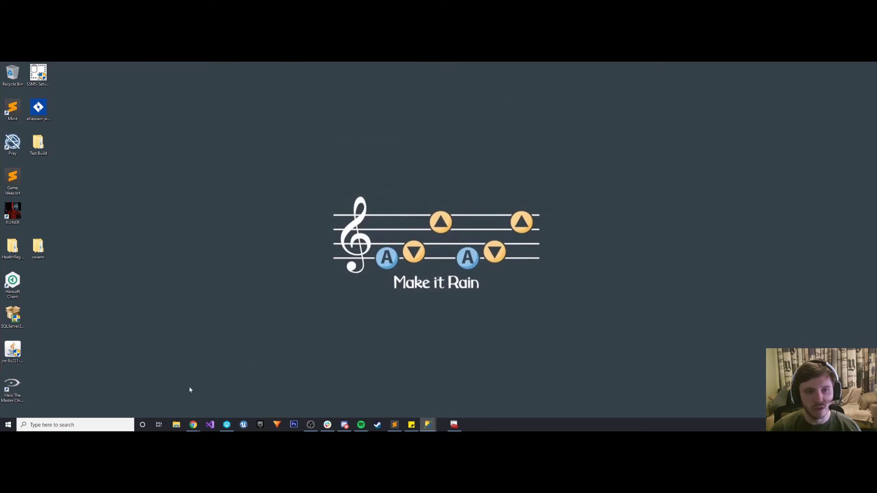
pyautogui.moveTo(193, 425)
pyautogui.click(198, 409)
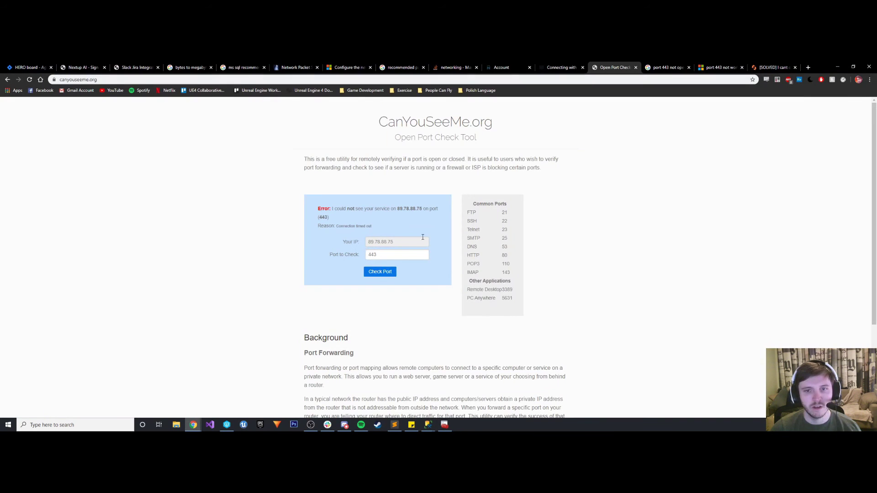
pyautogui.click(378, 271)
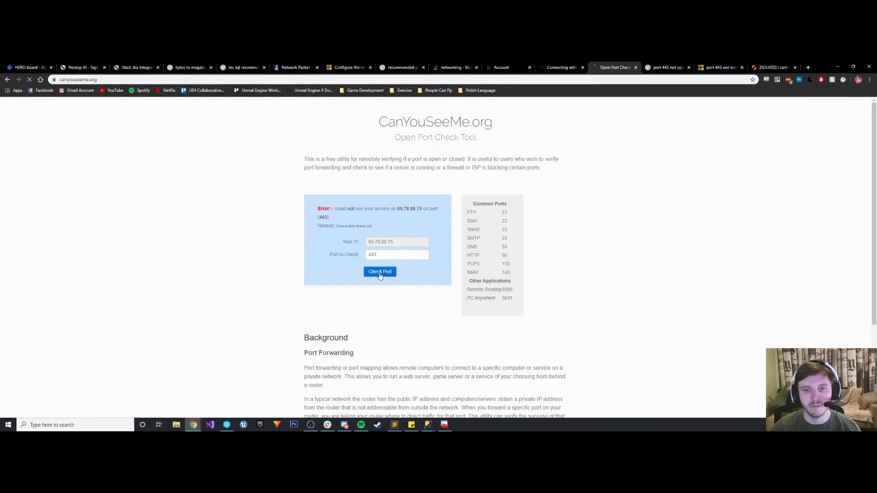
# Retry connecting Nextup to the Jira URL and select the full URL value.
pyautogui.click(561, 68)
pyautogui.click(501, 67)
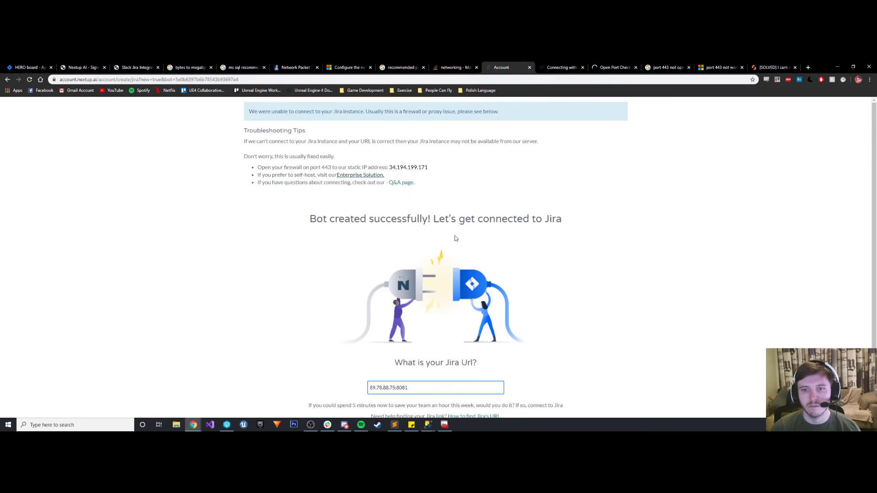
pyautogui.scroll(-1, 411, 237)
pyautogui.click(434, 401)
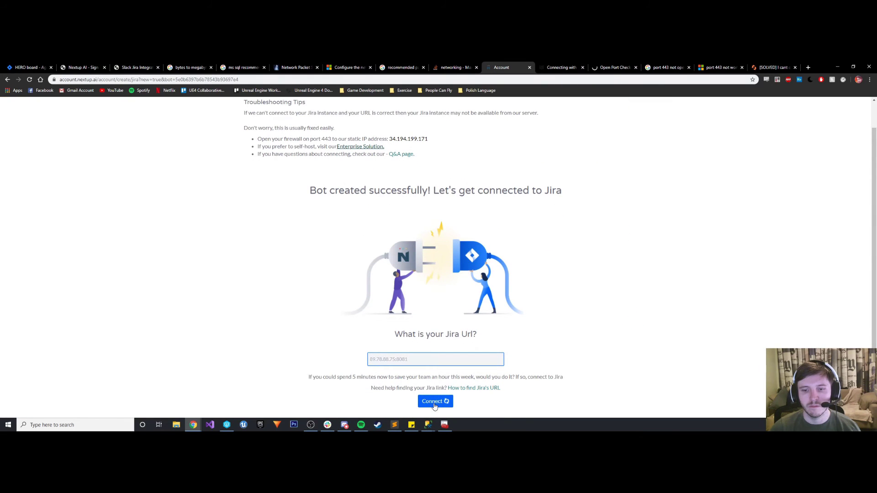
pyautogui.tripleClick(437, 360)
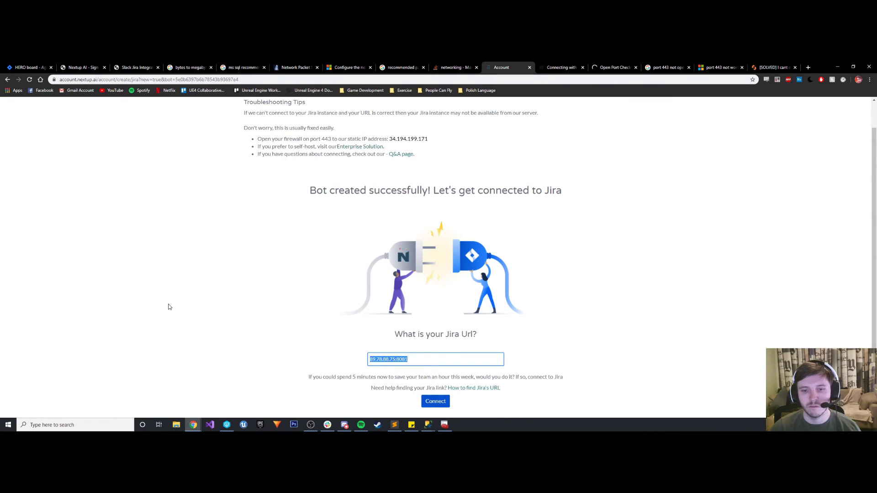
# Look through the Jira HERO backlog, Nextup AI and Slack Jira Integration tabs, ending on the port checker.
pyautogui.click(28, 67)
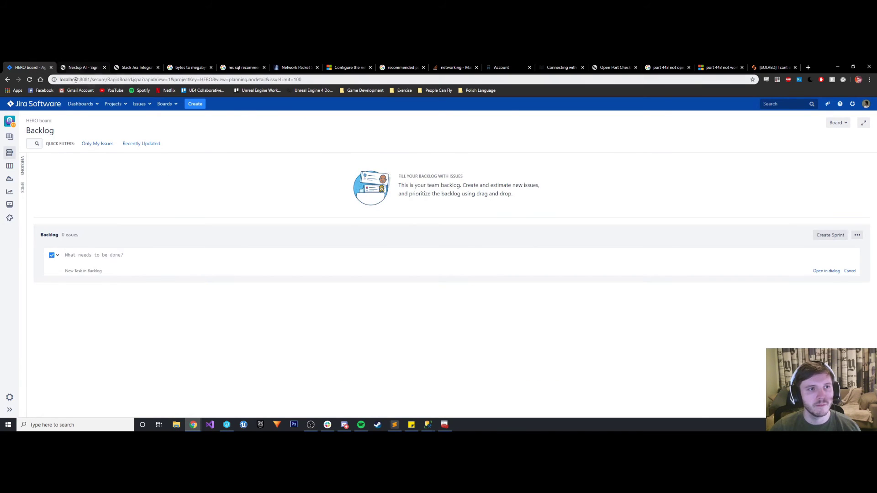
pyautogui.click(88, 66)
pyautogui.click(136, 67)
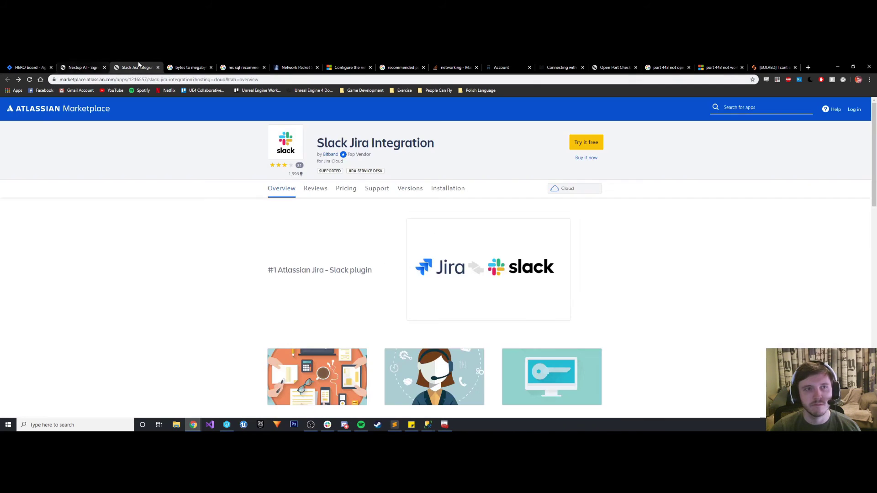
pyautogui.scroll(-4, 382, 301)
pyautogui.scroll(-5, 383, 302)
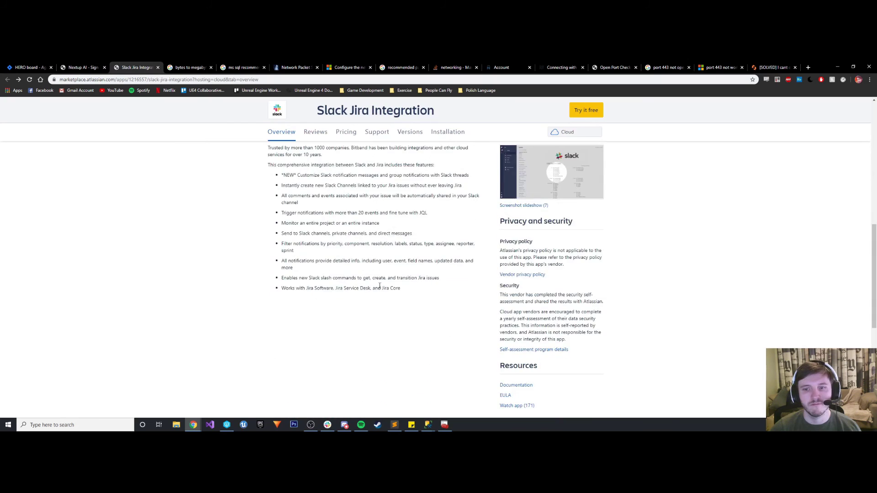
pyautogui.scroll(10, 382, 302)
pyautogui.click(561, 67)
pyautogui.click(626, 67)
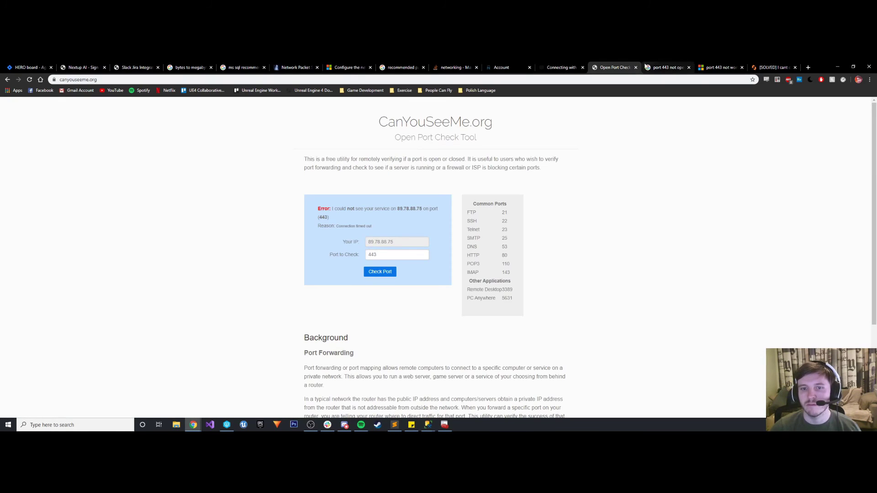
# Close SQL Server Configuration Manager and relaunch it through a Start search for 'server'.
pyautogui.hotkey('alt', 'Tab')
pyautogui.click(866, 67)
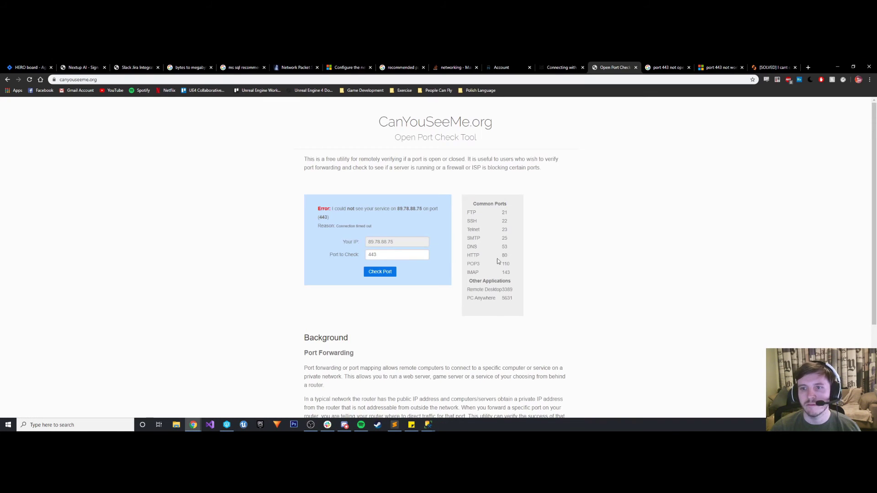
pyautogui.click(91, 424)
pyautogui.write('server')
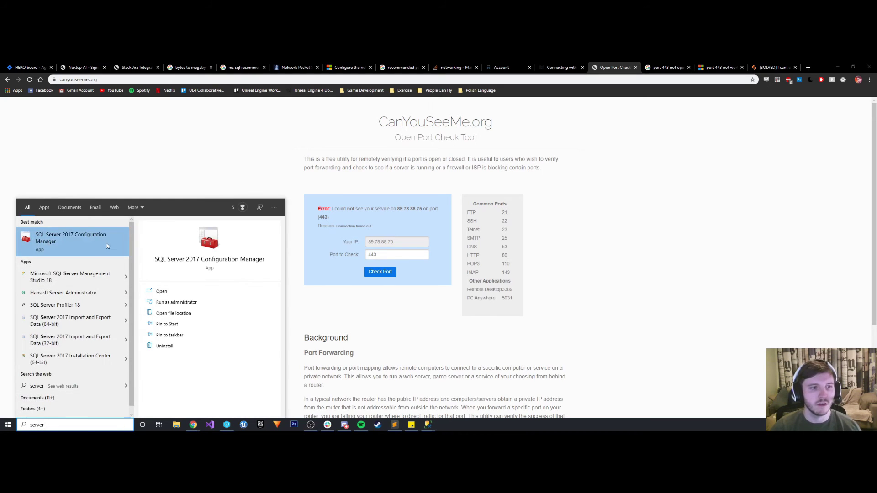
pyautogui.click(71, 238)
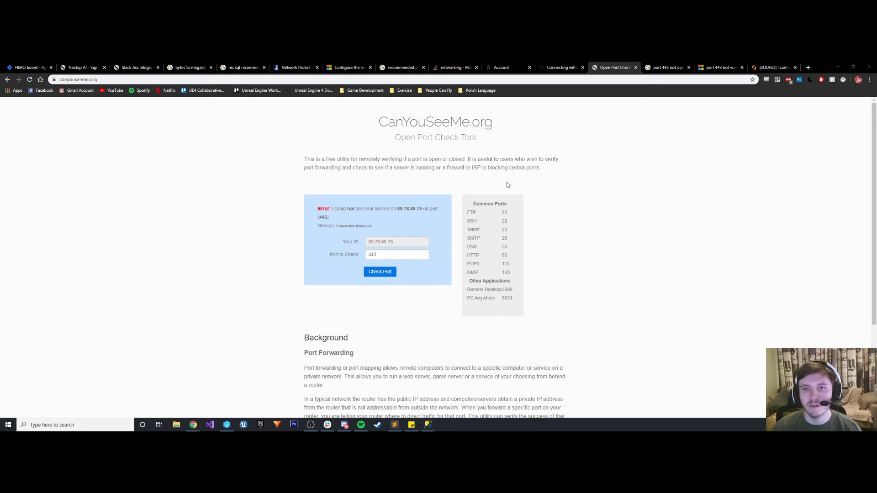
# Confirm the TCP/IP IPAll port reads 443, then return to the Jira HERO board backlog in Chrome.
pyautogui.rightClick(118, 113)
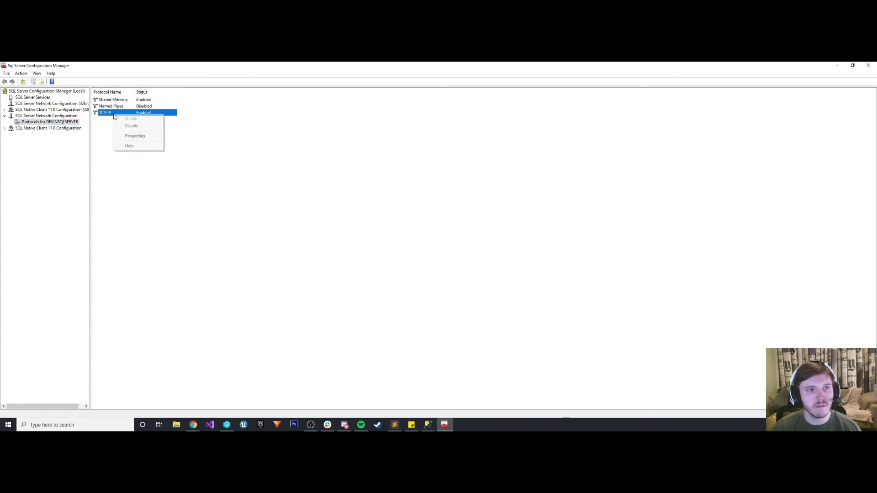
pyautogui.click(132, 137)
pyautogui.click(401, 175)
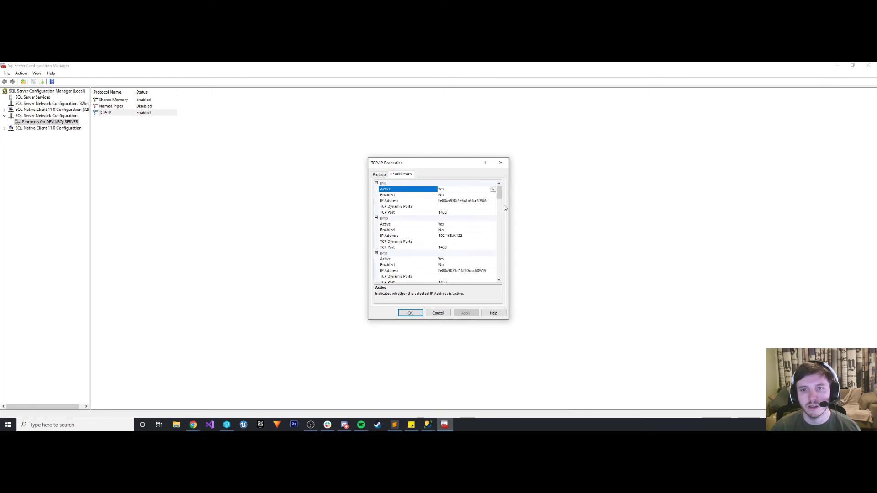
pyautogui.moveTo(498, 197); pyautogui.dragTo(498, 276)
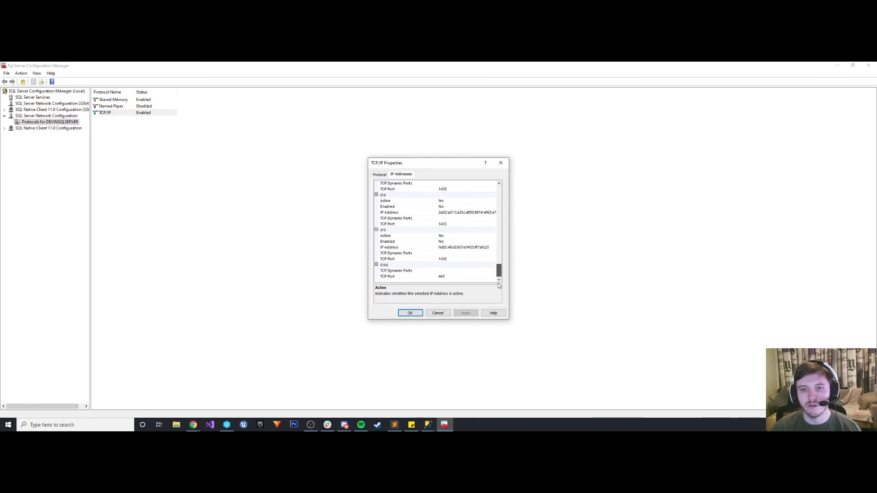
pyautogui.click(410, 314)
pyautogui.moveTo(193, 425)
pyautogui.click(215, 405)
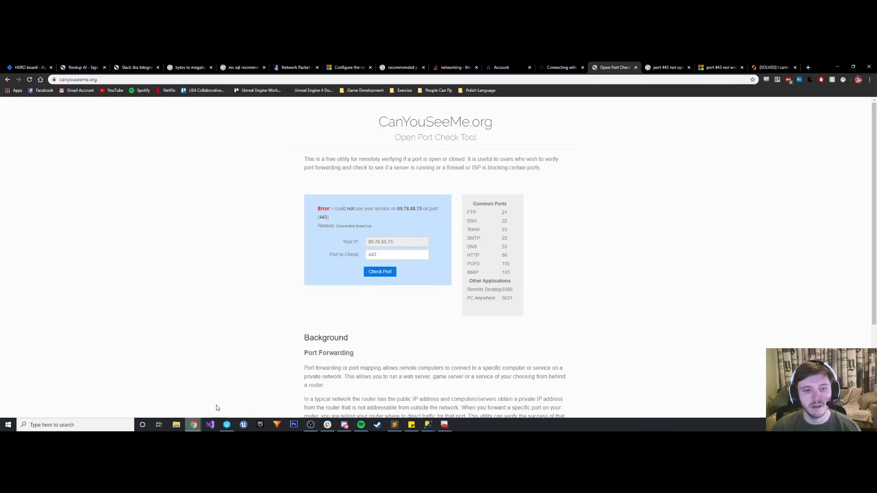
pyautogui.click(19, 66)
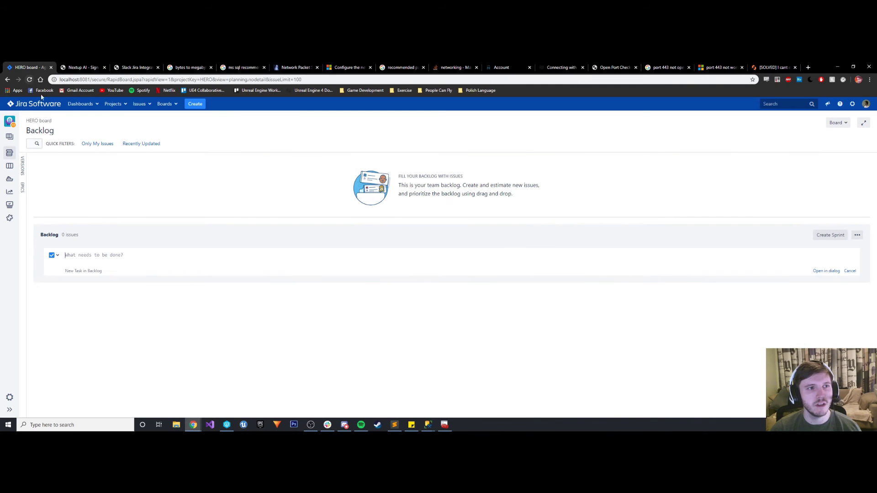
# Open the HERO project from the Jira Projects list.
pyautogui.click(78, 105)
pyautogui.click(113, 104)
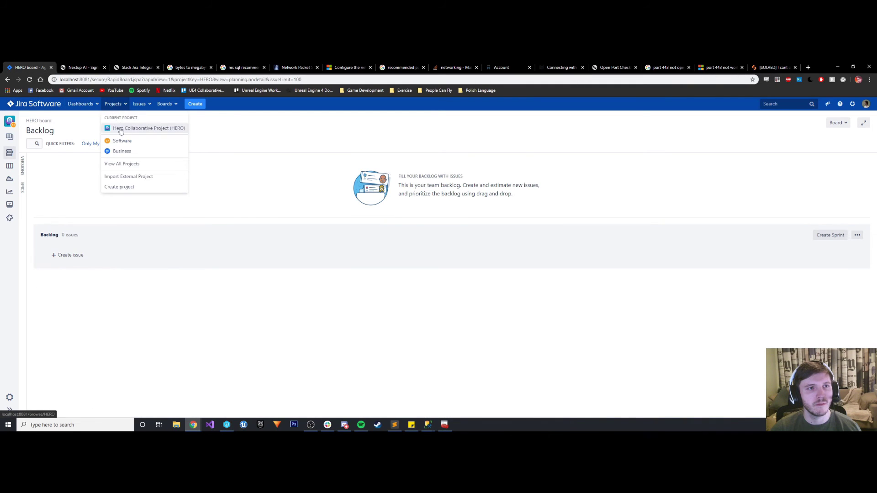
pyautogui.click(120, 130)
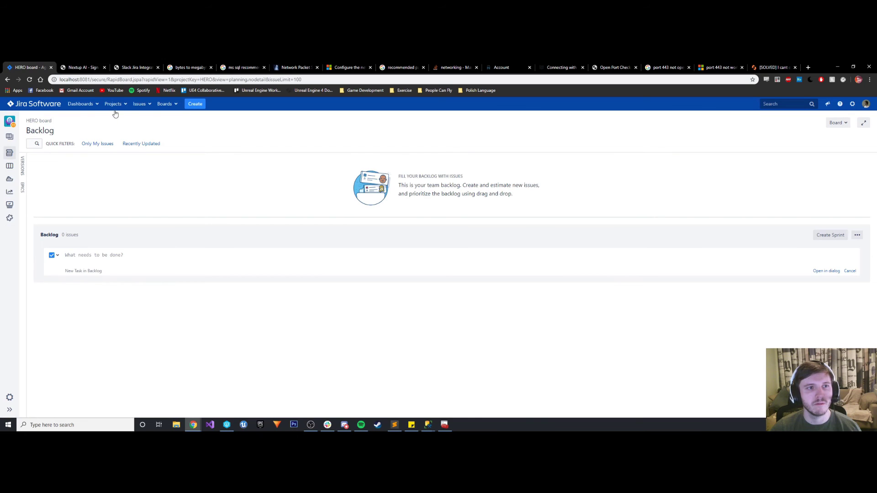
# Retry connecting Nextup to the Jira URL from its connection page.
pyautogui.click(140, 65)
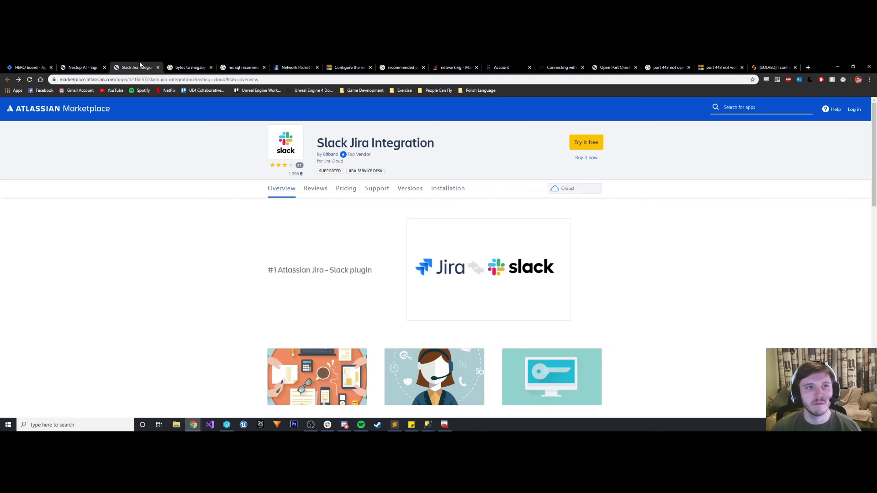
pyautogui.click(518, 68)
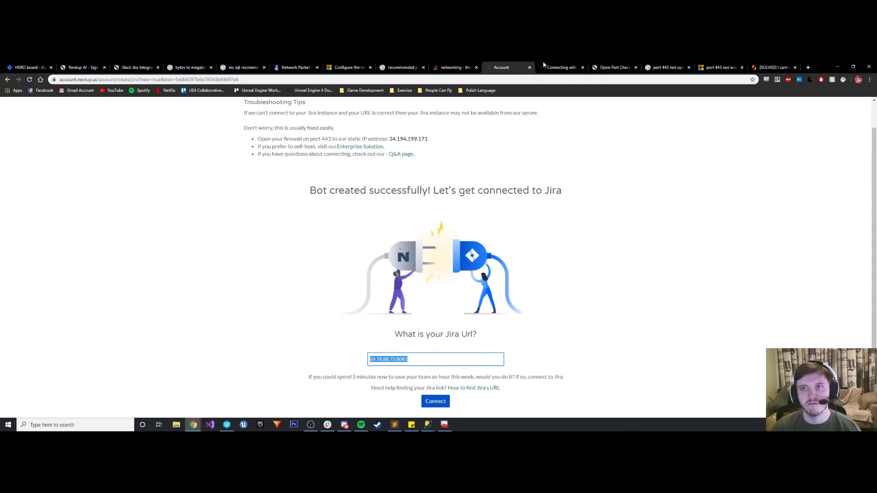
pyautogui.click(433, 400)
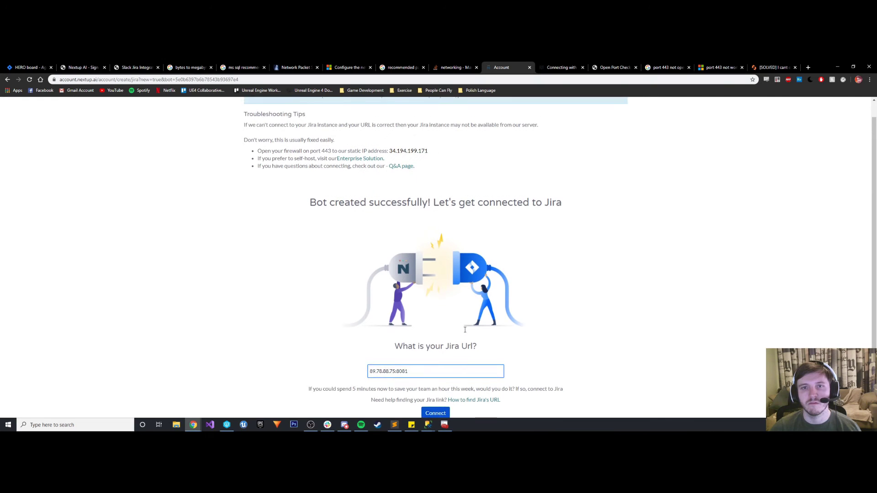
# Rerun the port 443 check on CanYouSeeMe, view the port 443 forum thread, then restore SQL Server Configuration Manager.
pyautogui.click(614, 68)
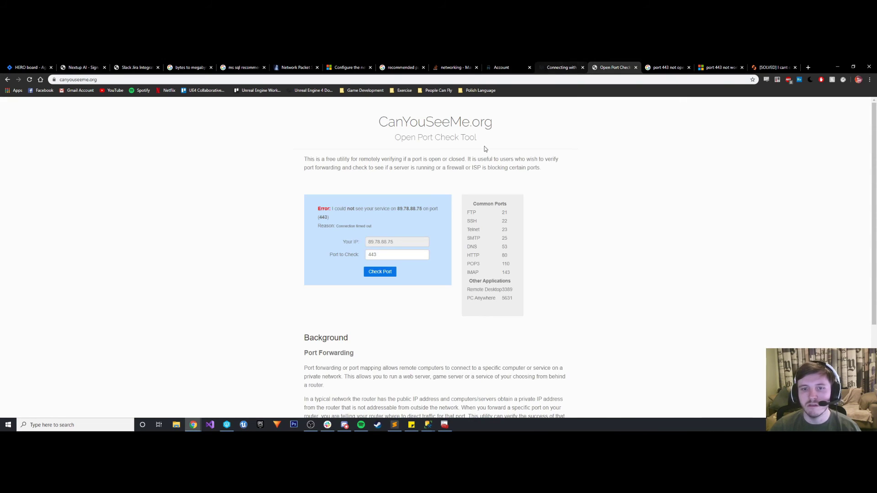
pyautogui.click(370, 272)
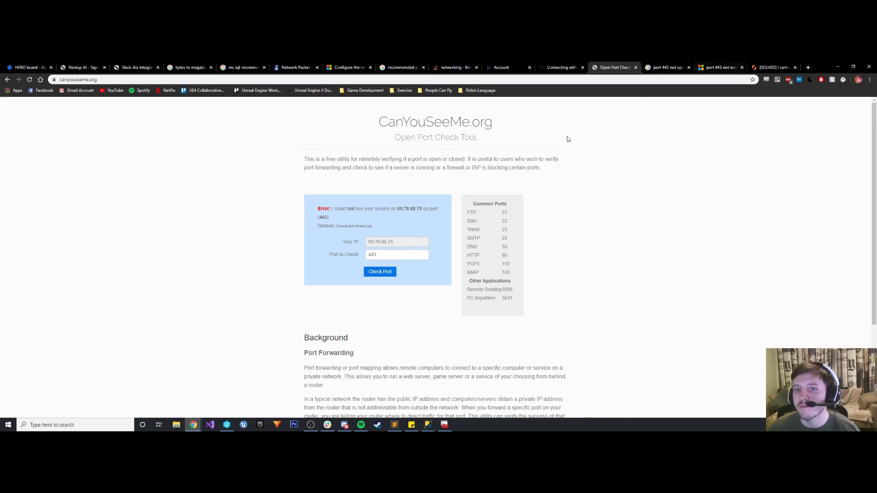
pyautogui.click(693, 68)
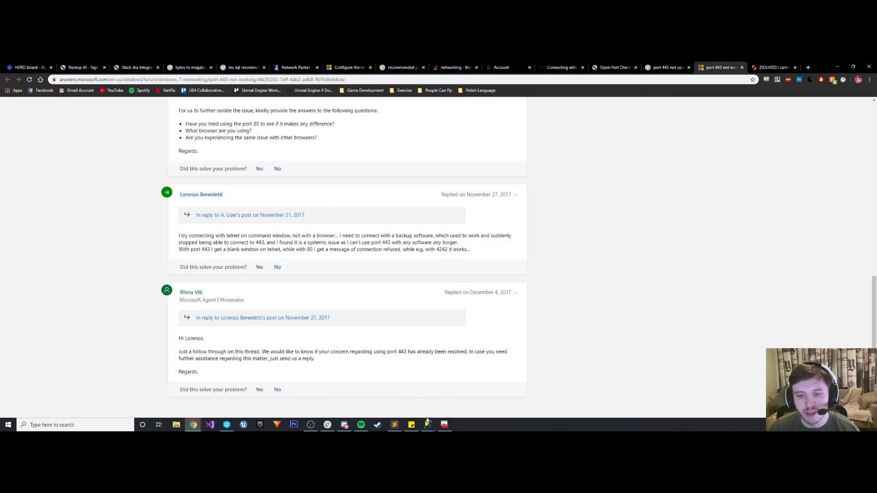
pyautogui.click(444, 424)
# Open the TCP/IP protocol properties on the IP Addresses tab, scrolled to IPAll.
pyautogui.click(122, 113)
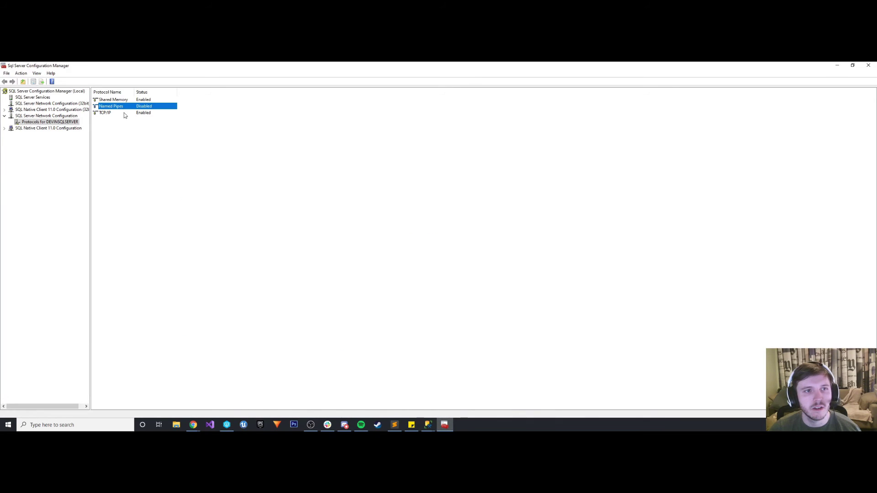
pyautogui.rightClick(123, 113)
pyautogui.click(149, 135)
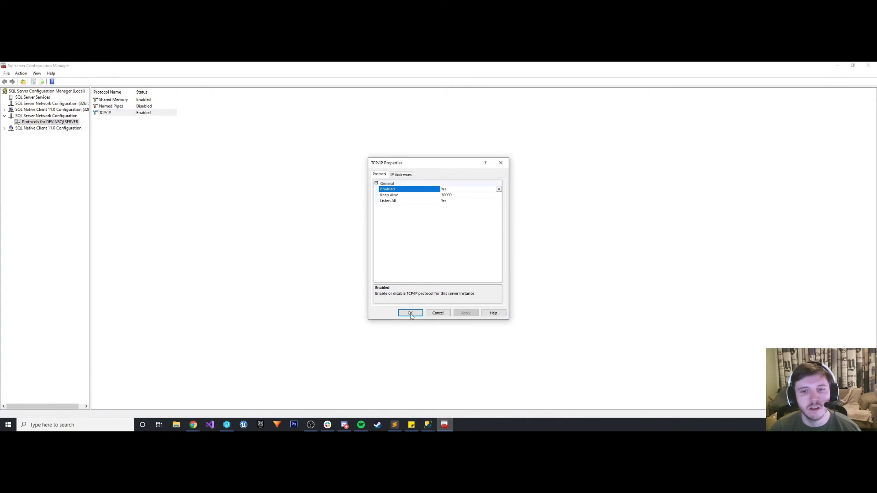
pyautogui.click(402, 175)
pyautogui.scroll(-10, 442, 255)
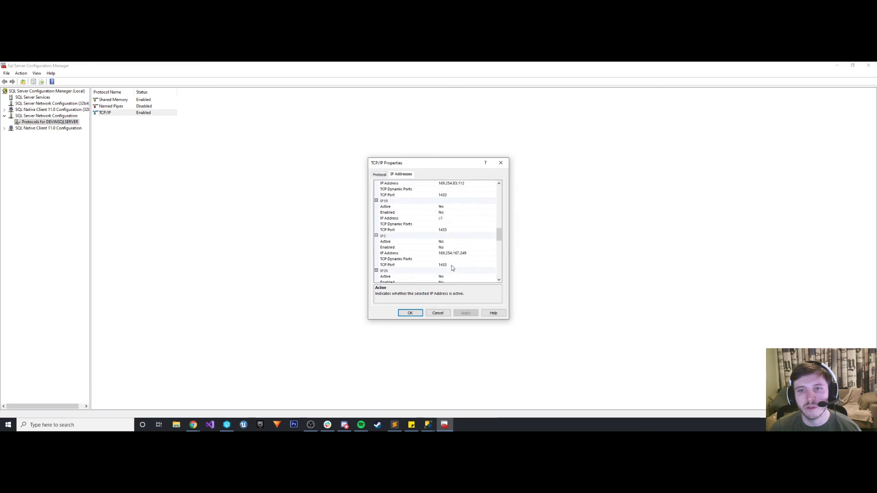
# Set the IPAll TCP Port back to 1433, apply, close the manager, and return to the port checker.
pyautogui.click(448, 276)
pyautogui.press('BackSpace')
pyautogui.press('BackSpace')
pyautogui.press('BackSpace')
pyautogui.write('1433')
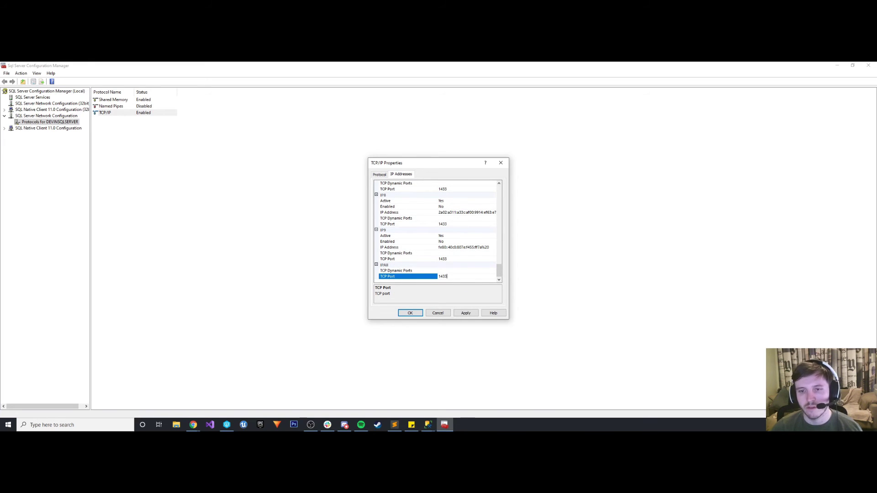
pyautogui.click(466, 313)
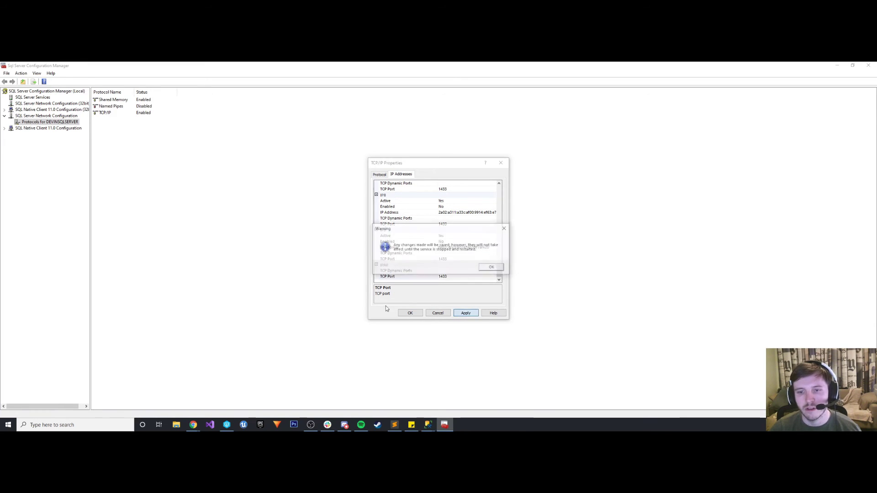
pyautogui.press('Return')
pyautogui.click(413, 312)
pyautogui.hotkey('alt', 'F4')
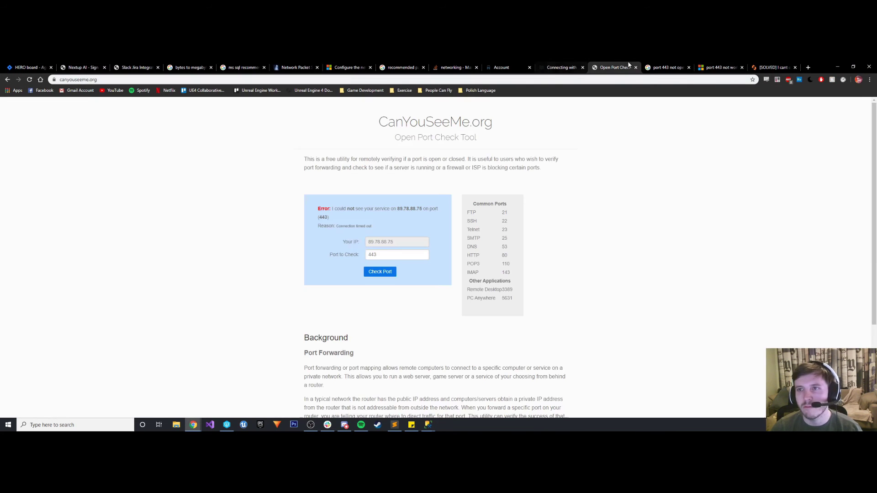
pyautogui.click(612, 67)
# Reload the CanYouSeeMe page and check port 443 again.
pyautogui.click(380, 272)
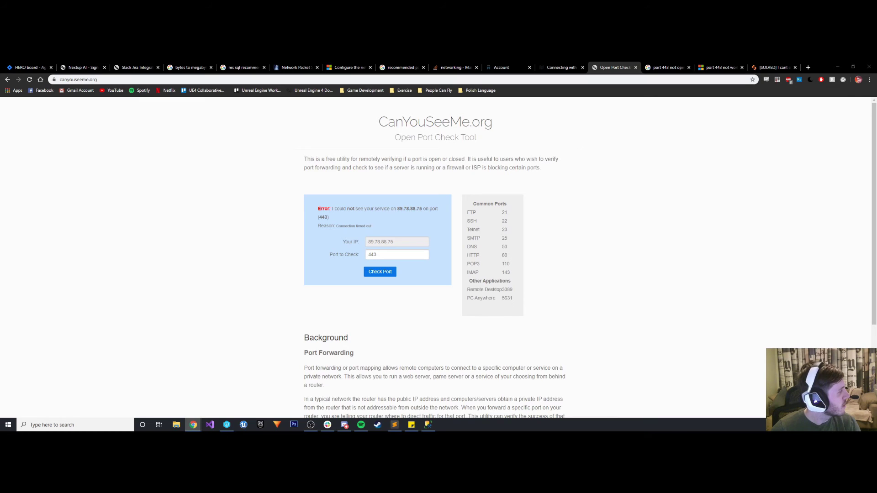
pyautogui.click(392, 273)
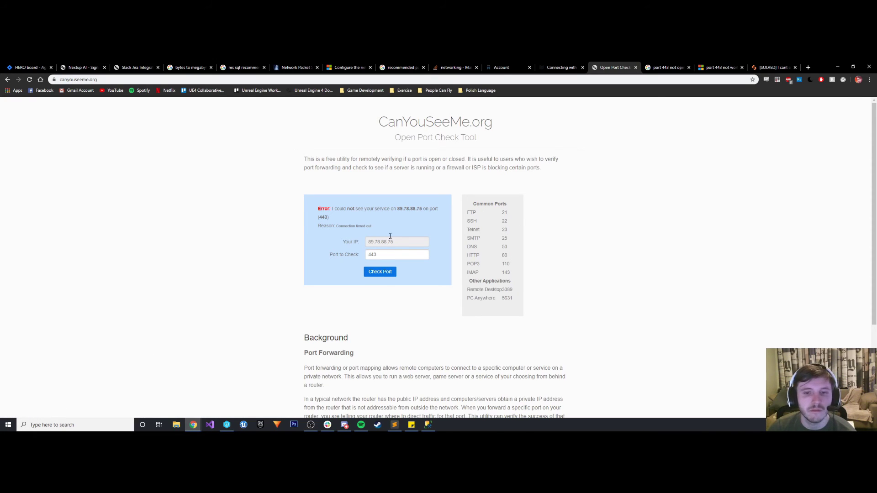
# Reload canyouseeme.org fresh, replace port 80 with 443, and run Check Port.
pyautogui.press('F5')
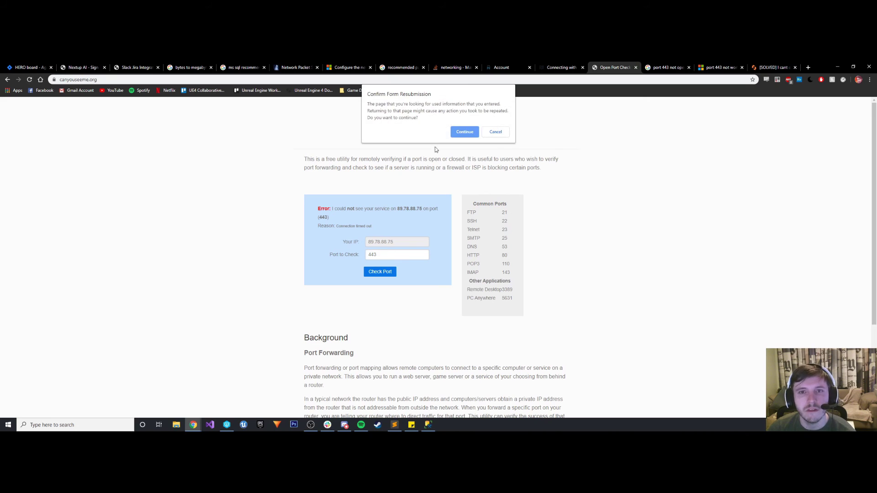
pyautogui.click(464, 132)
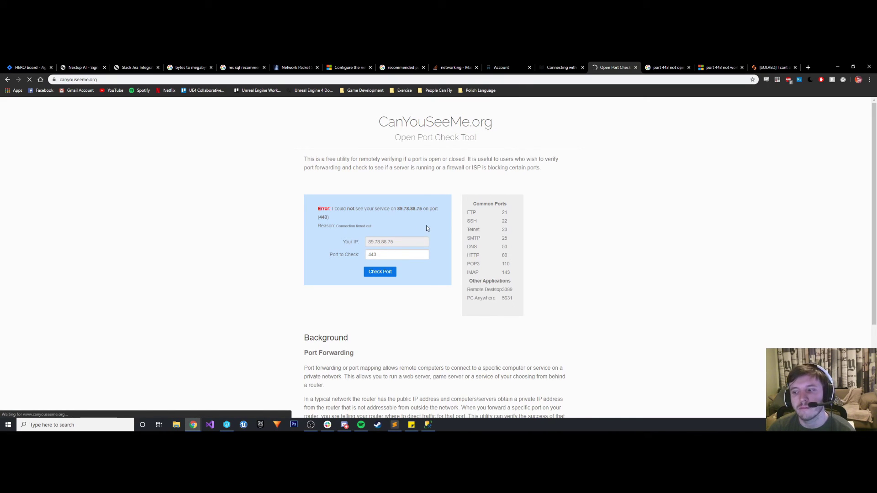
pyautogui.click(125, 79)
pyautogui.press('Return')
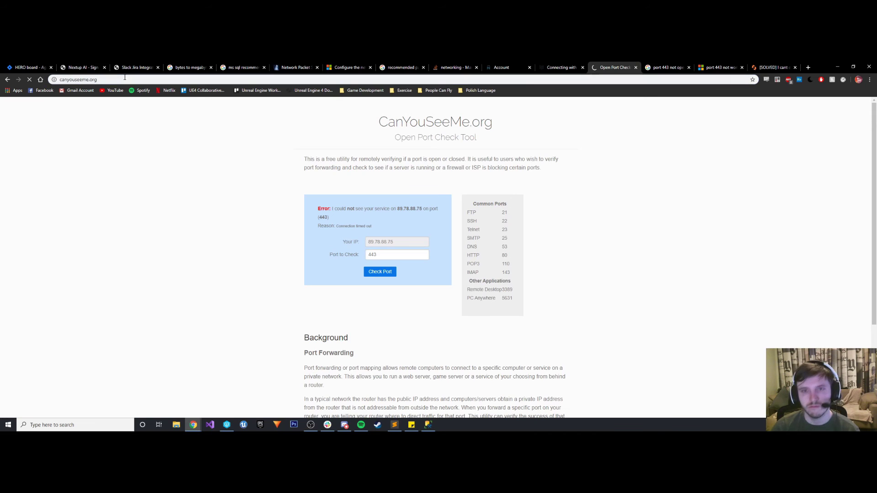
pyautogui.click(380, 223)
pyautogui.press('BackSpace')
pyautogui.press('BackSpace')
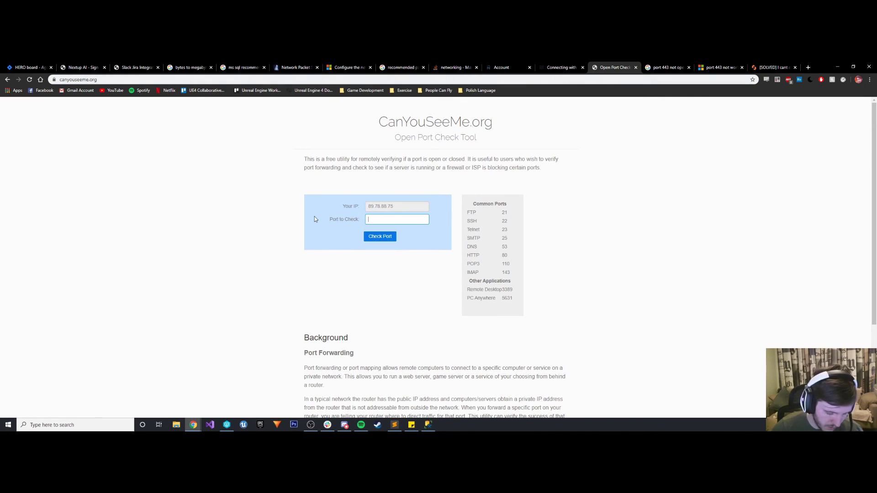
pyautogui.write('443')
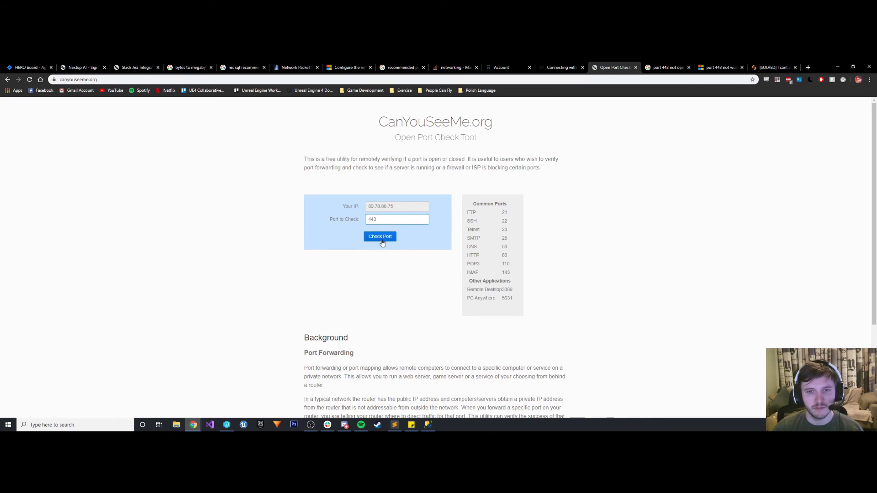
pyautogui.click(383, 242)
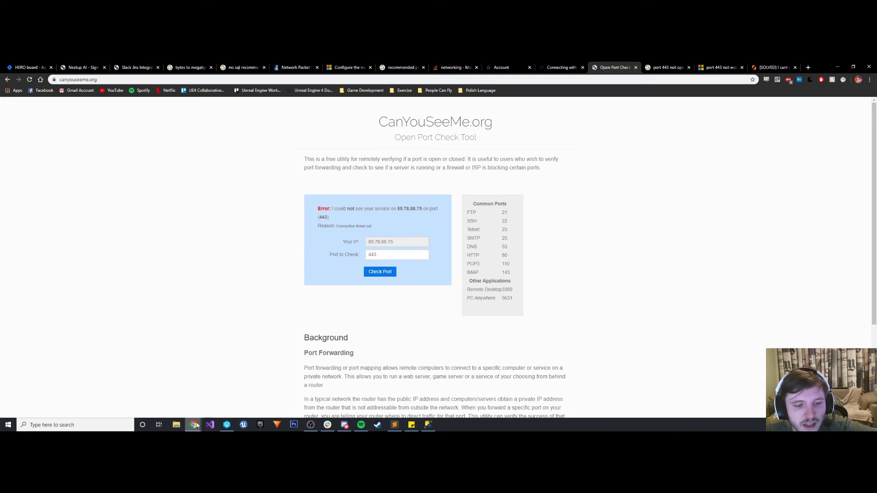
# Switch back to the Nextup Jira connection page.
pyautogui.moveTo(195, 423)
pyautogui.click(270, 396)
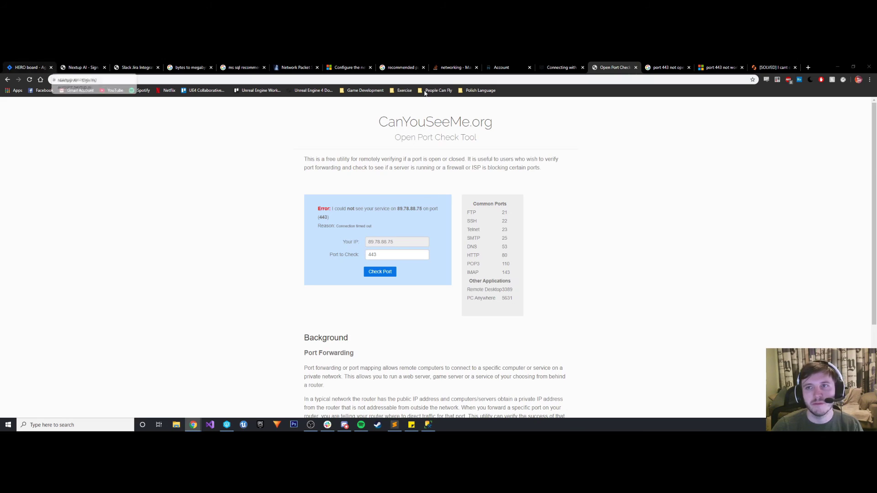
pyautogui.hotkey('ctrl', 'shift', 'Tab')
pyautogui.hotkey('ctrl', 'shift', 'Tab')
# Select the Jira URL already entered on Nextup's Jira connection page.
pyautogui.scroll(-1, 367, 380)
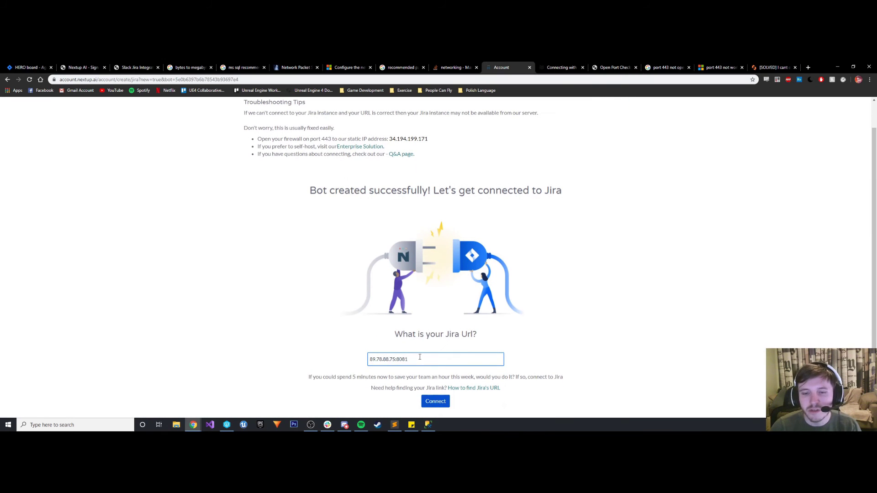
pyautogui.hotkey('ctrl', 'a')
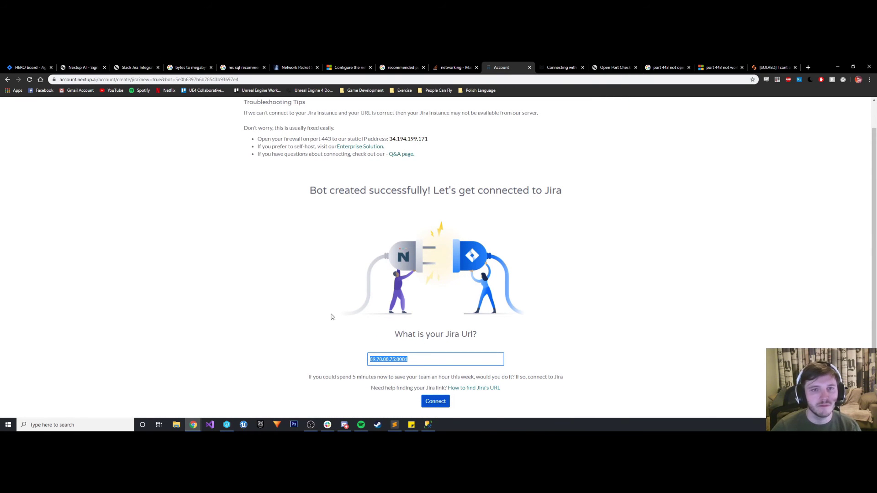
pyautogui.scroll(1, 315, 314)
pyautogui.scroll(-1, 310, 314)
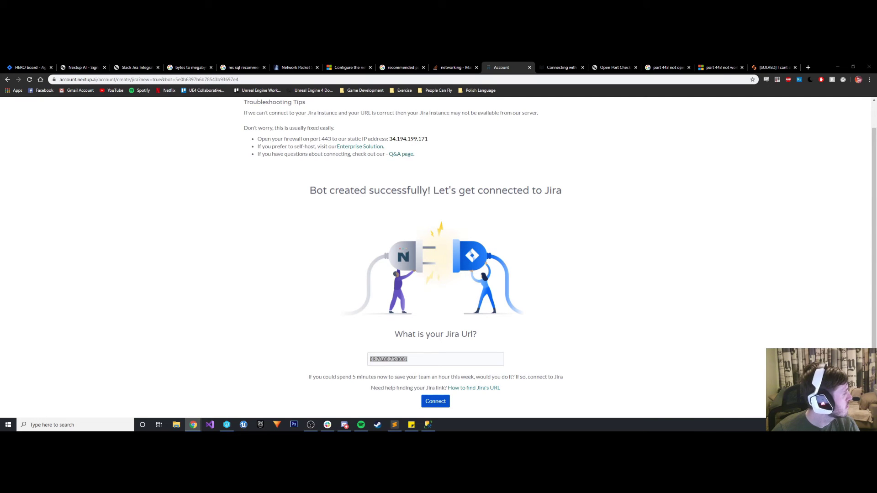
# Go to Jira's System Dashboard and select the localhost:8081 part of its address.
pyautogui.click(82, 67)
pyautogui.click(28, 67)
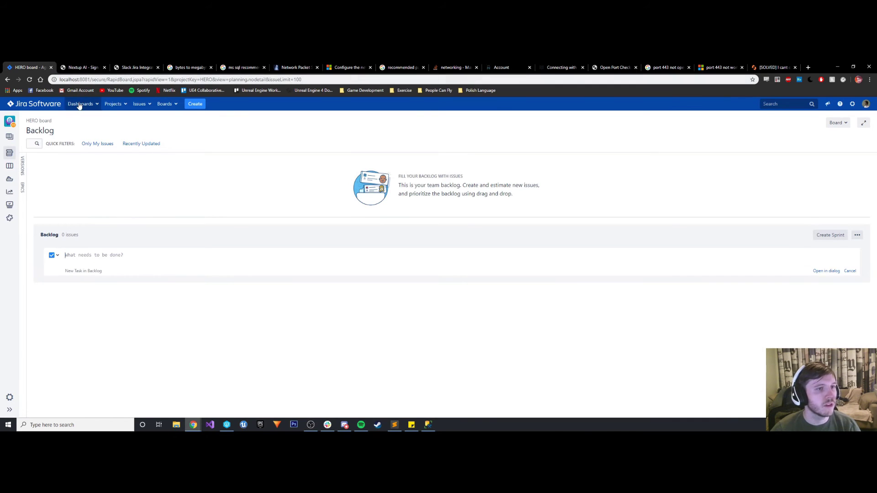
pyautogui.click(81, 104)
pyautogui.click(98, 118)
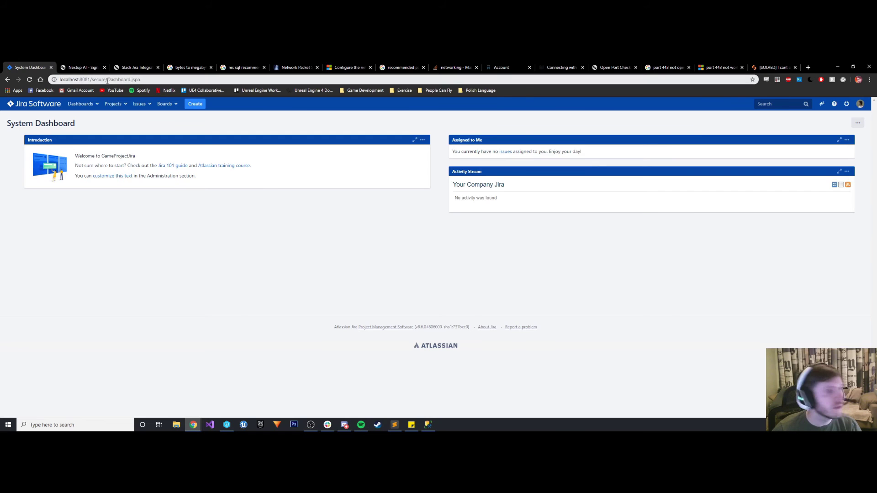
pyautogui.doubleClick(89, 80)
pyautogui.hotkey('ctrl', 'c')
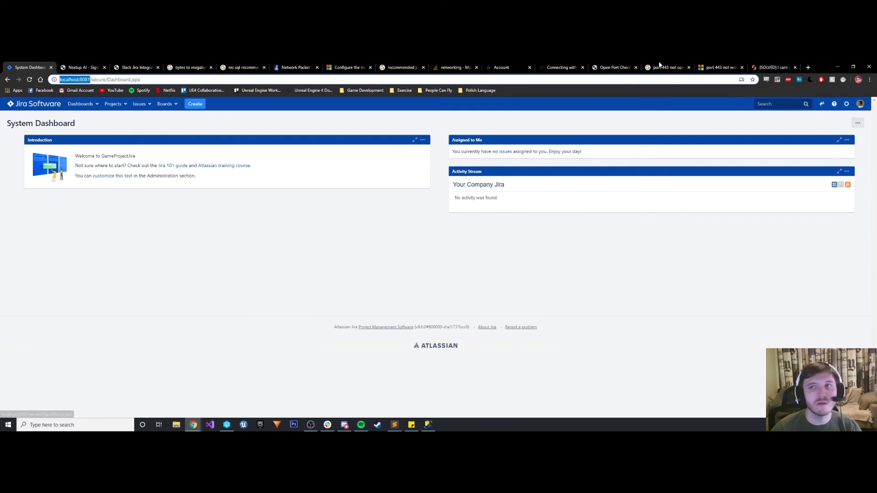
pyautogui.click(249, 64)
pyautogui.click(563, 67)
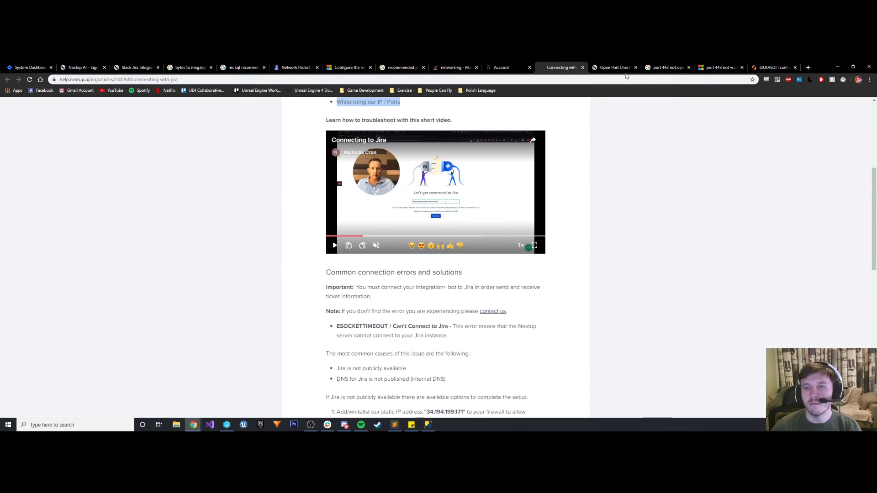
pyautogui.click(606, 64)
pyautogui.click(562, 67)
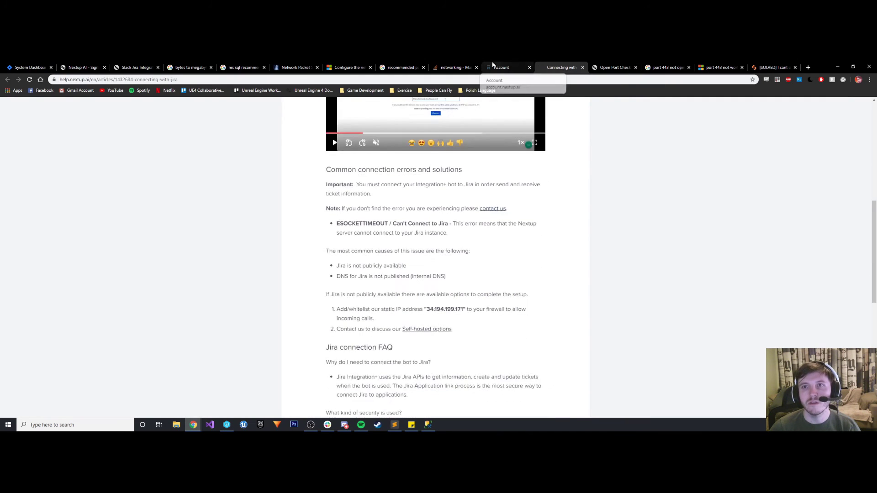
pyautogui.click(502, 67)
pyautogui.hotkey('ctrl', 'v')
pyautogui.press('Return')
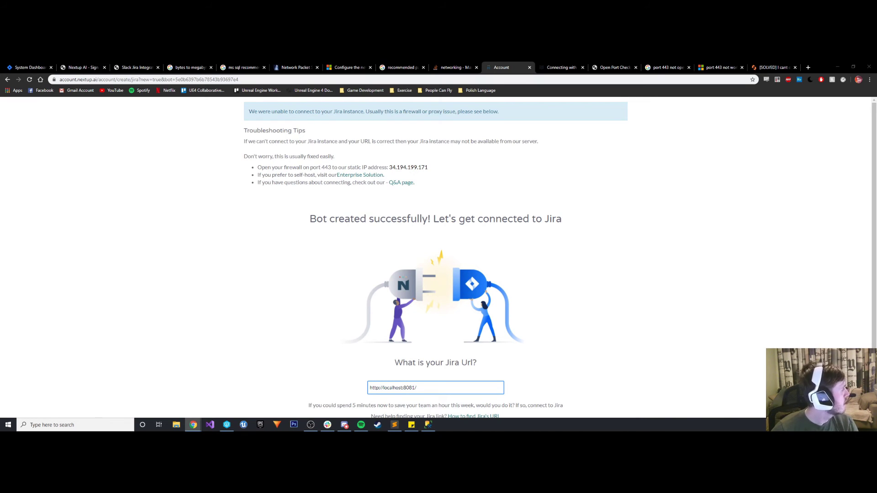
pyautogui.press('Return')
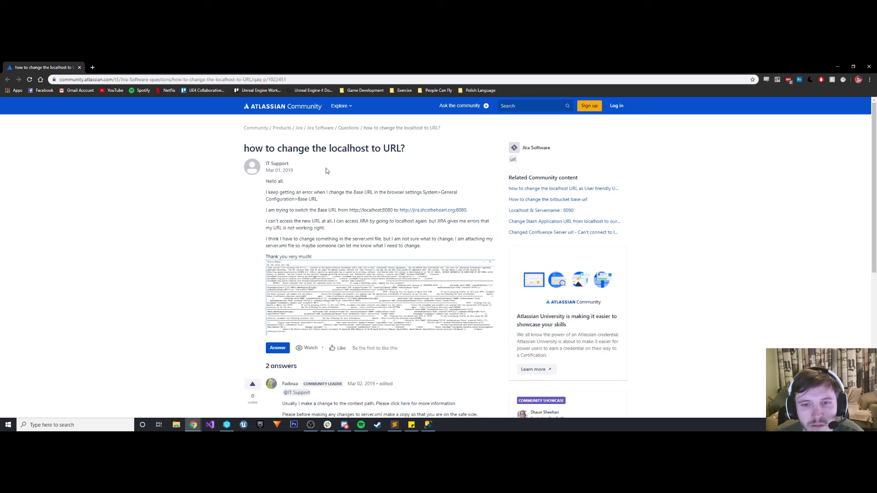
# Read through the Atlassian Community thread on changing localhost to a URL.
pyautogui.scroll(-3, 327, 170)
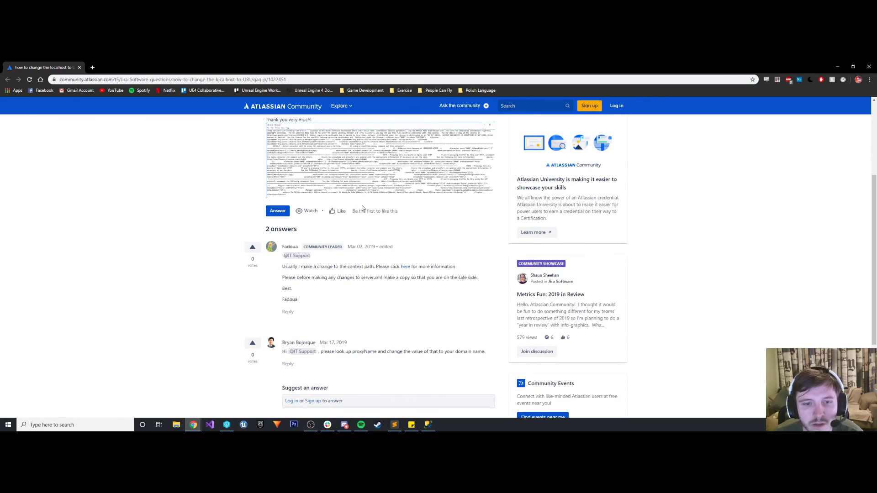
pyautogui.scroll(-1, 363, 207)
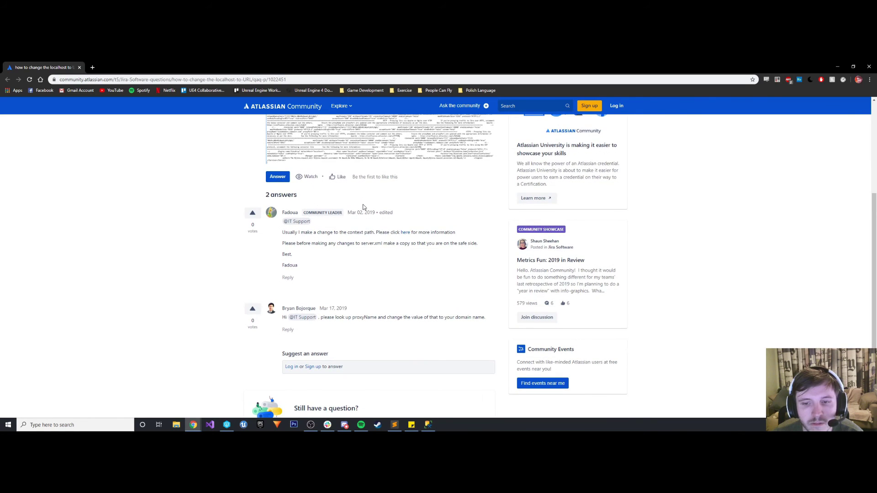
pyautogui.scroll(-2, 363, 208)
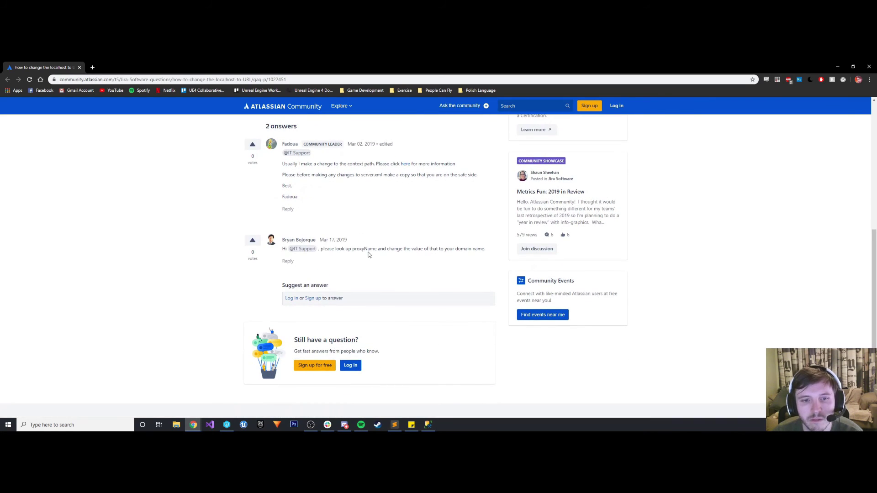
pyautogui.scroll(6, 370, 260)
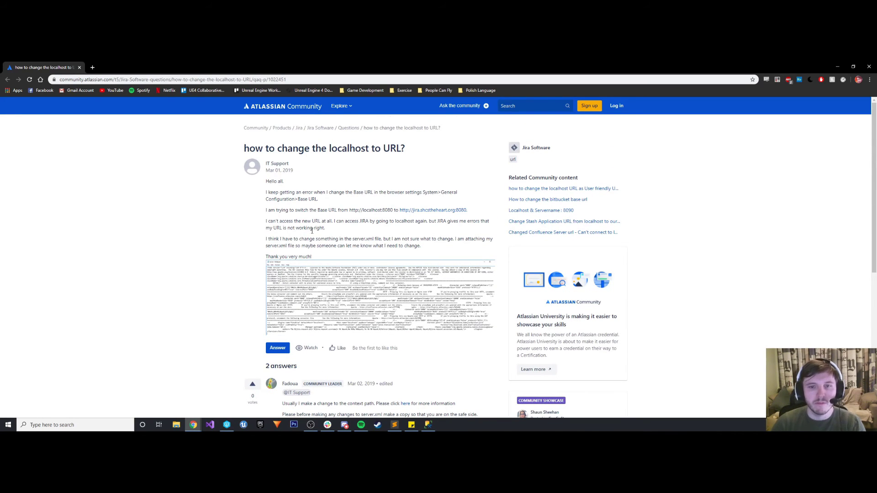
pyautogui.scroll(-1, 317, 221)
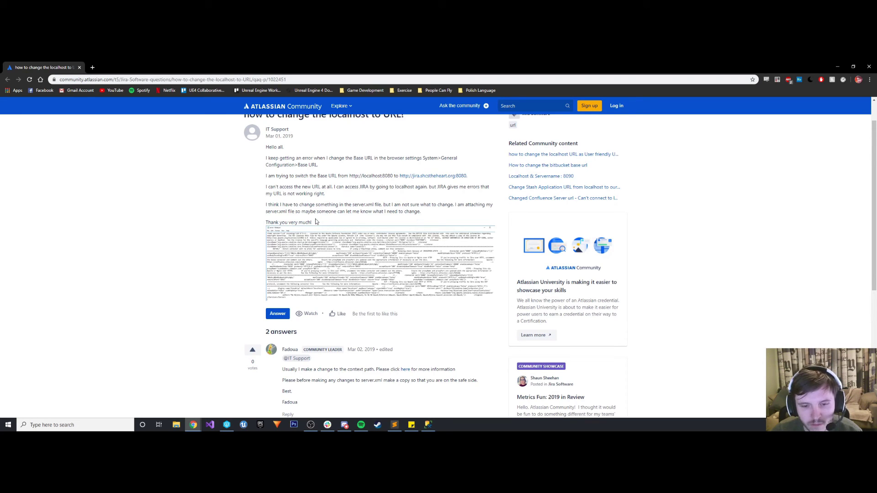
pyautogui.scroll(-3, 315, 221)
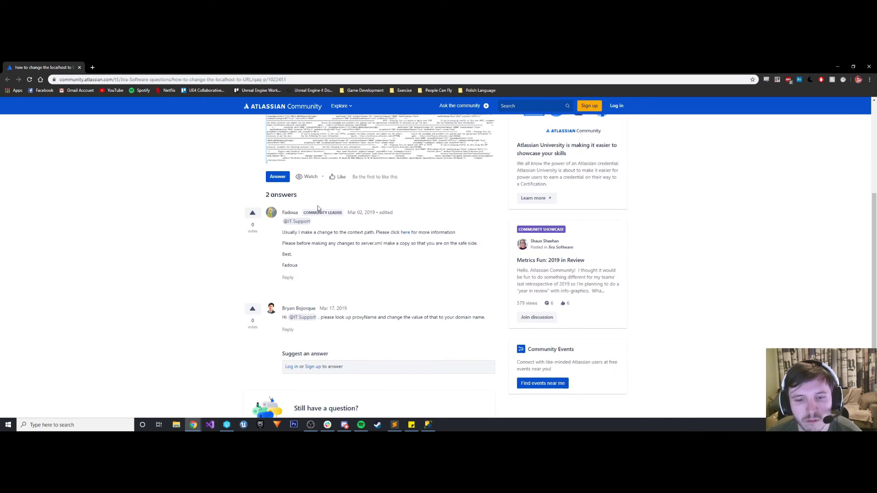
pyautogui.scroll(3, 323, 221)
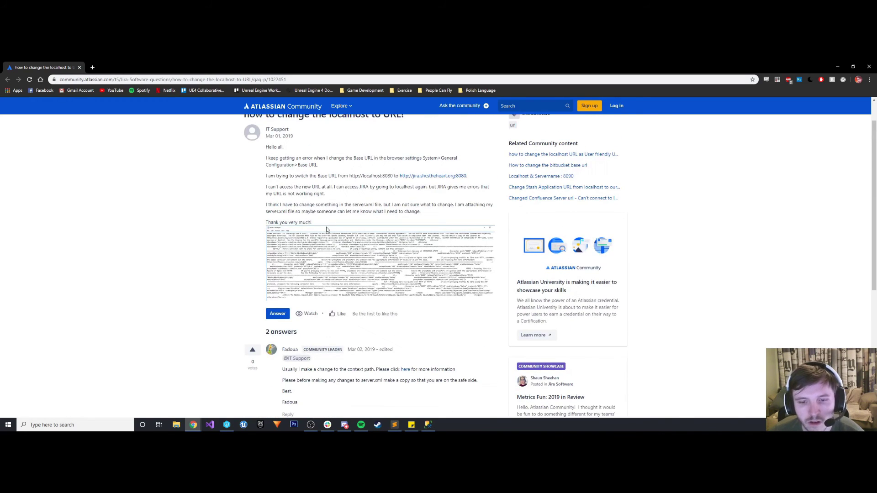
# View the thread's server.xml screenshot enlarged in a new tab, then close it and the window.
pyautogui.rightClick(341, 255)
pyautogui.click(361, 260)
pyautogui.click(116, 67)
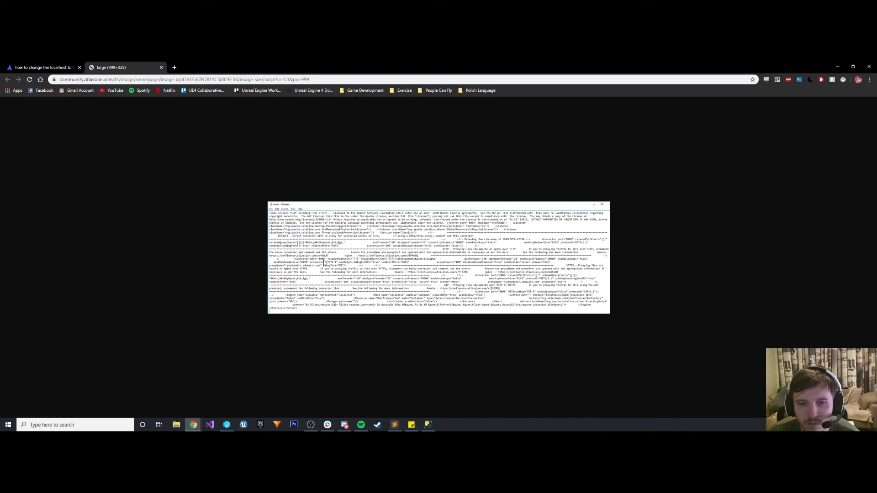
pyautogui.hotkey('ctrl', '+')
pyautogui.hotkey('ctrl', '-')
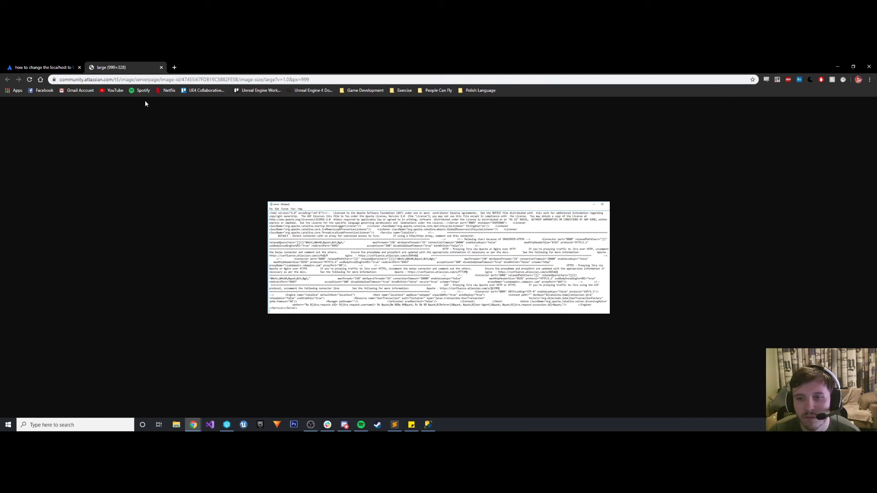
pyautogui.click(161, 68)
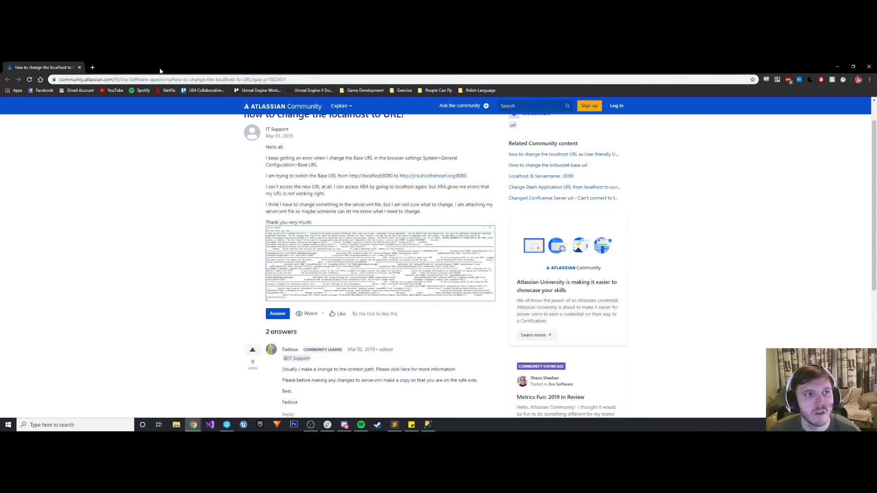
pyautogui.click(79, 67)
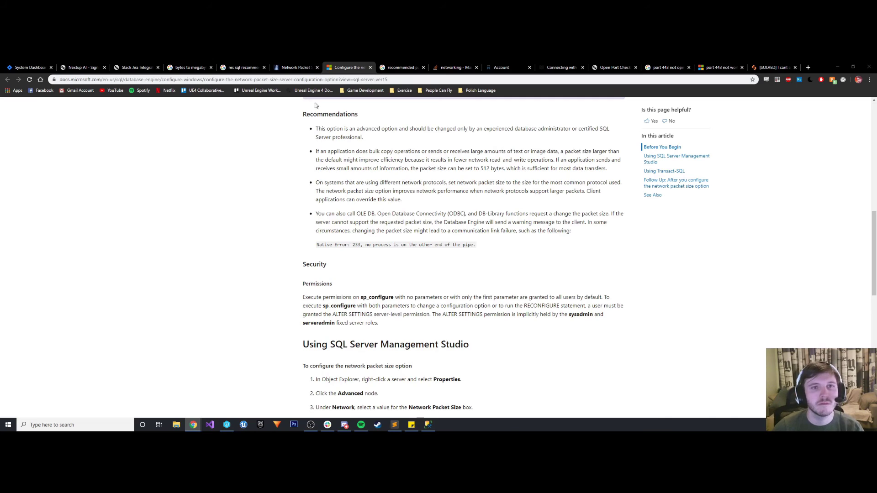
# Confirm the admin password to reach Jira's System administration settings.
pyautogui.click(34, 66)
pyautogui.click(60, 66)
pyautogui.click(30, 66)
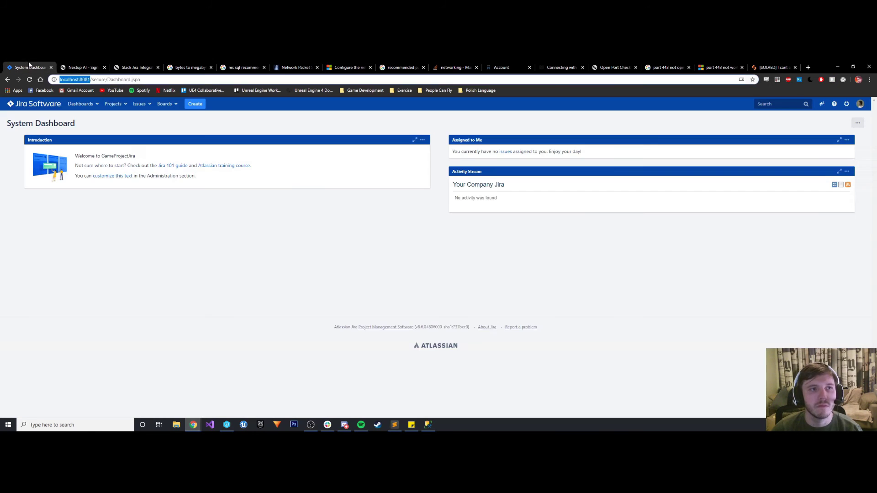
pyautogui.click(847, 105)
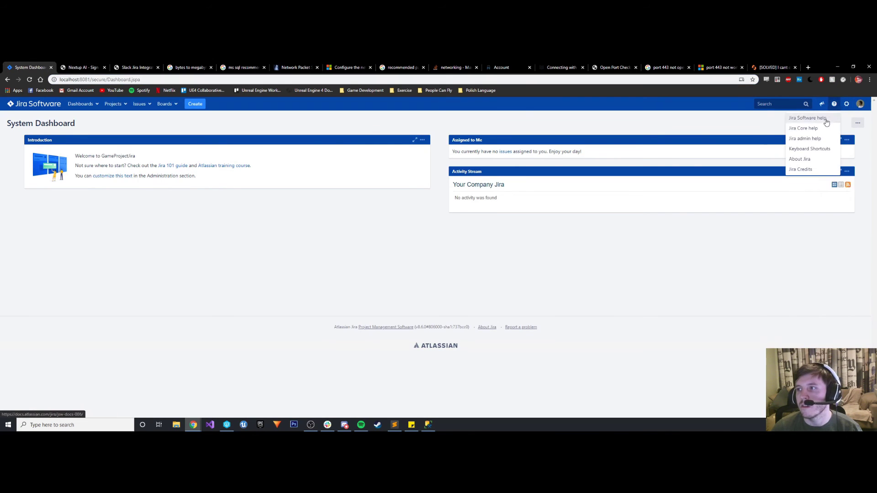
pyautogui.click(808, 190)
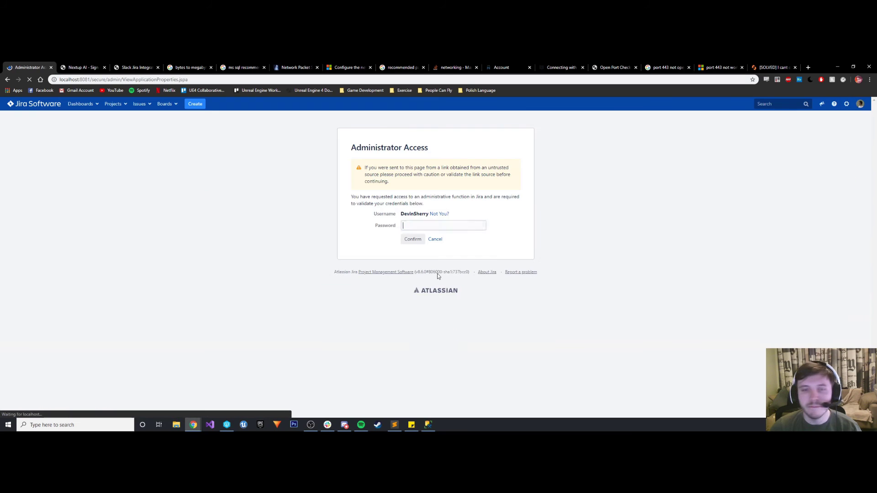
pyautogui.write('•••••••••••••••')
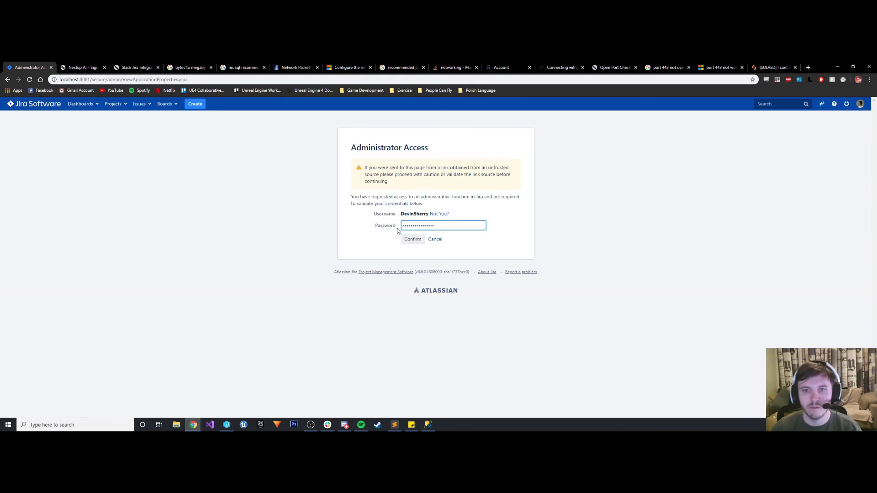
pyautogui.click(413, 238)
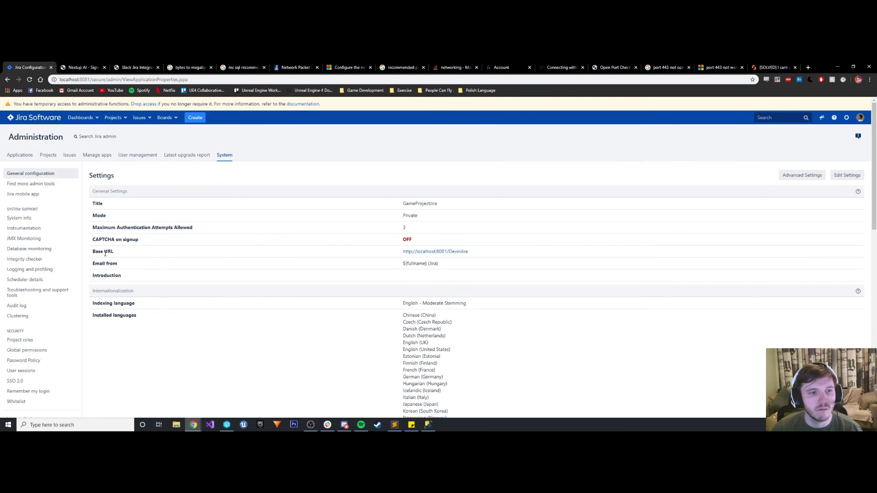
# Test the current Base URL link, close the dead page, and make General settings editable.
pyautogui.click(454, 252)
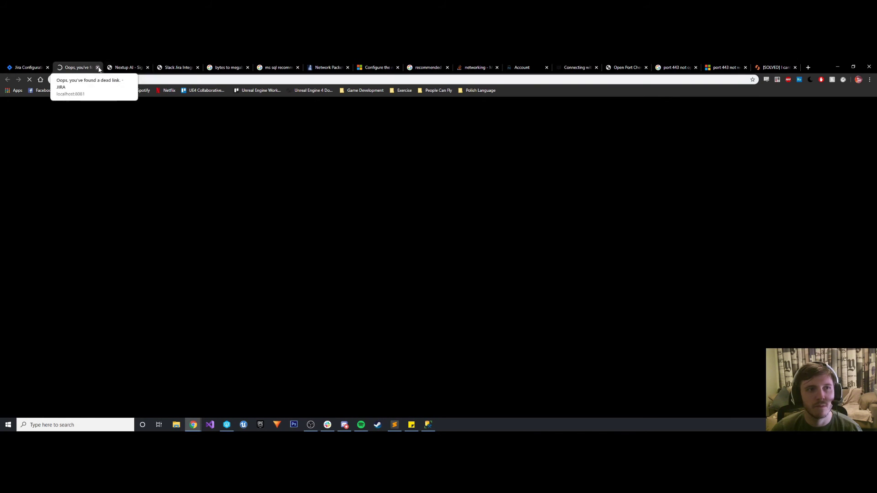
pyautogui.click(97, 67)
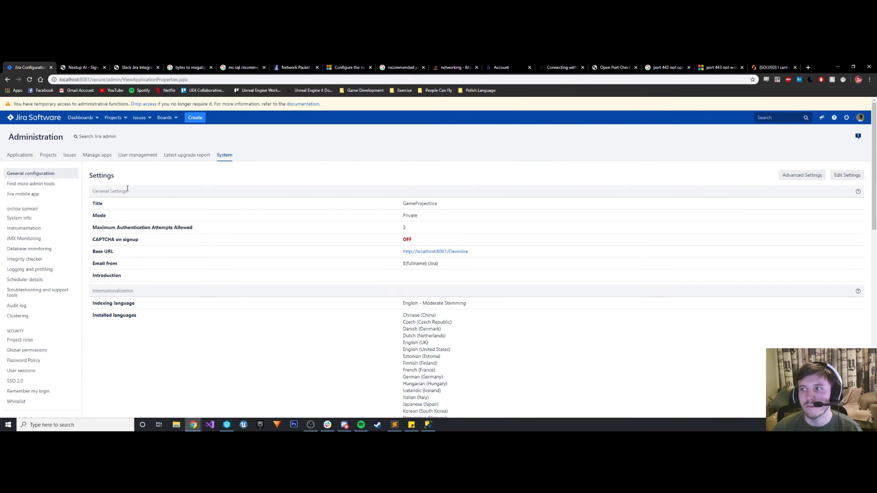
pyautogui.click(844, 176)
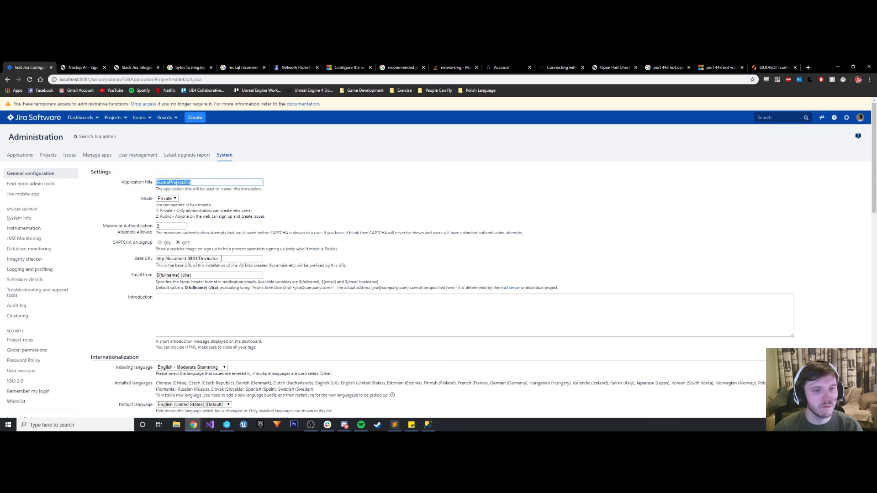
pyautogui.moveTo(220, 259); pyautogui.dragTo(169, 261)
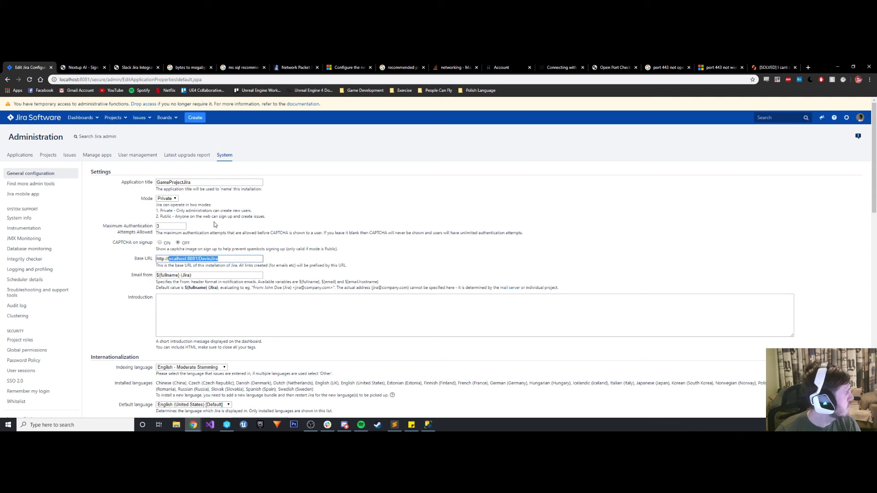
pyautogui.write('l')
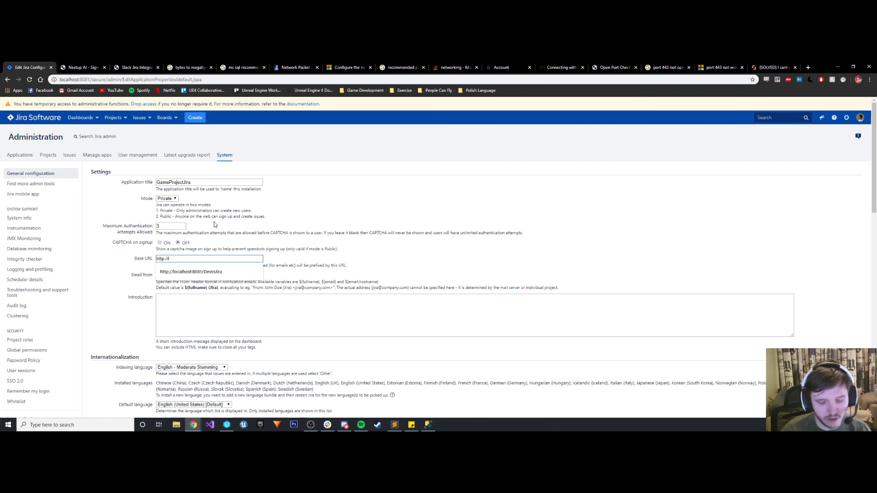
pyautogui.write('jira')
pyautogui.press('BackSpace')
pyautogui.press('BackSpace')
pyautogui.press('BackSpace')
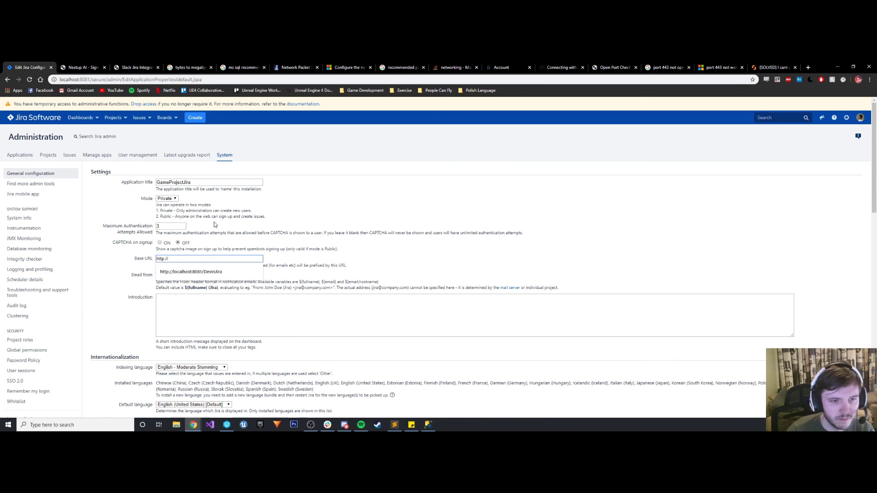
pyautogui.write('dir')
pyautogui.press('BackSpace')
pyautogui.press('BackSpace')
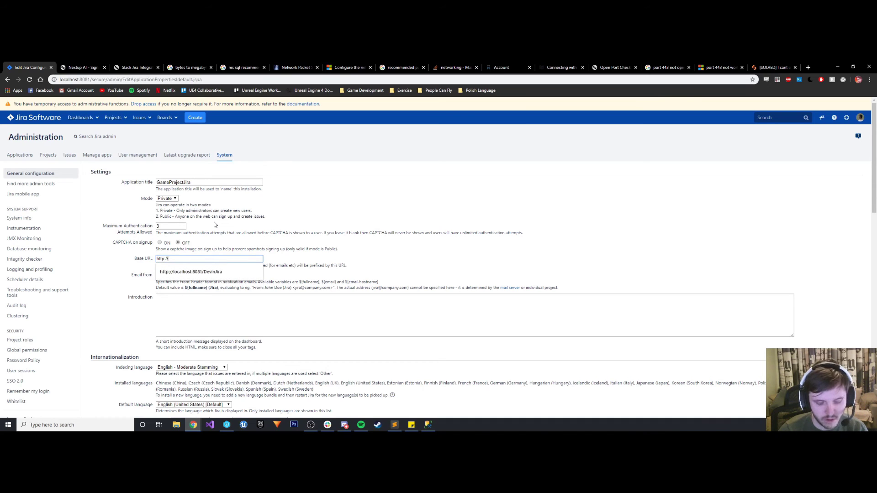
pyautogui.write('jira.')
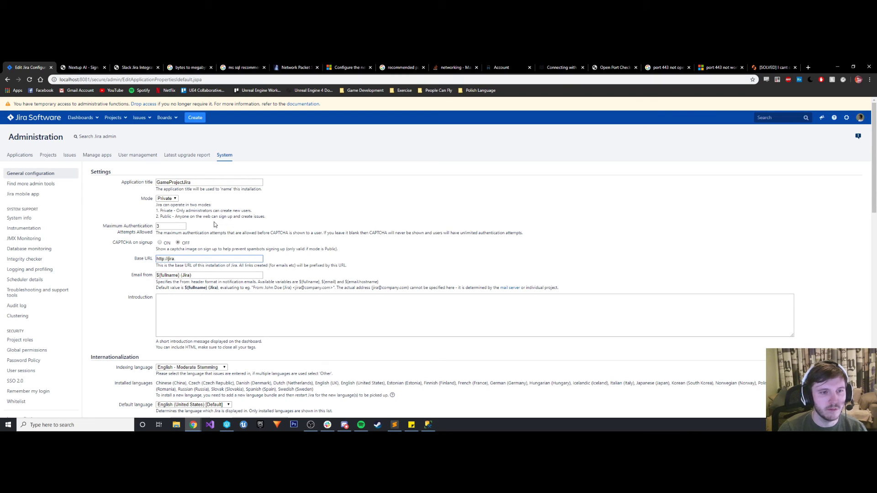
# Set Maximum Authentication Attempts to 10.
pyautogui.click(163, 226)
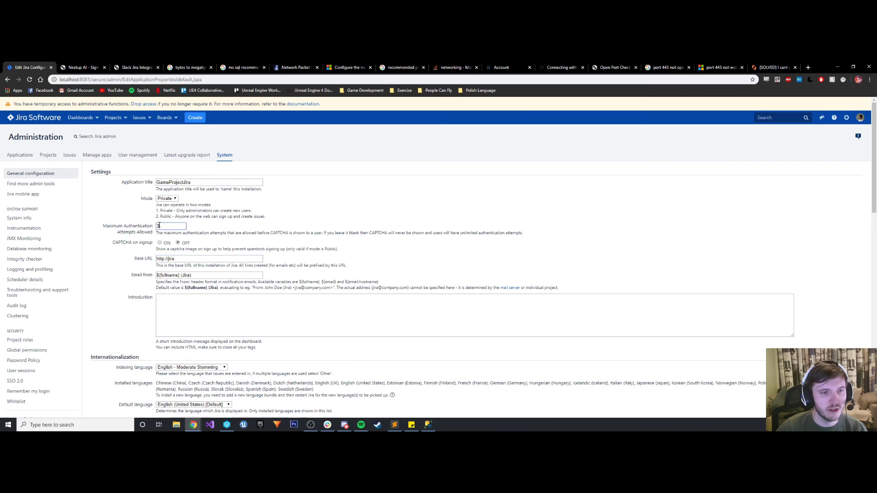
pyautogui.press('BackSpace')
pyautogui.write('10')
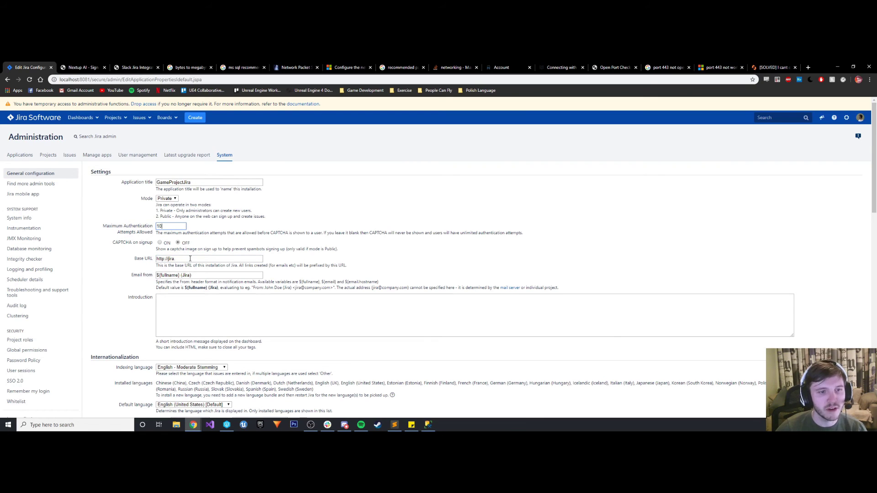
pyautogui.click(189, 259)
pyautogui.write('.')
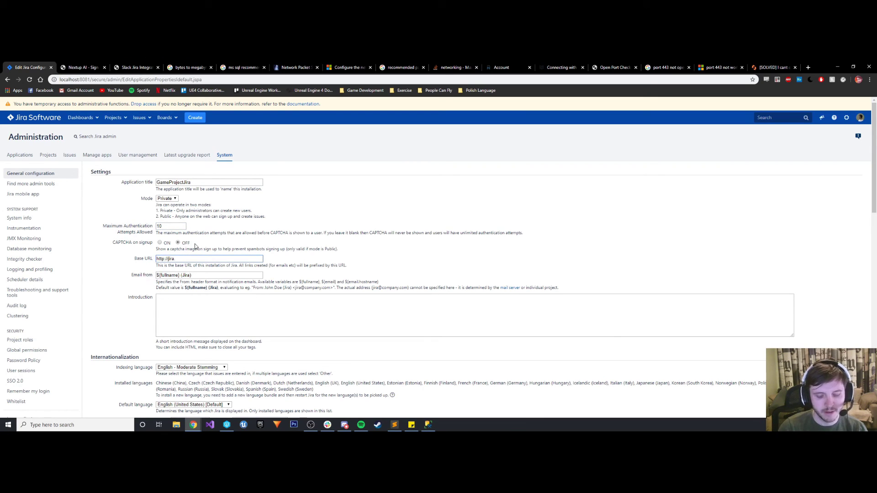
pyautogui.write('herocolla')
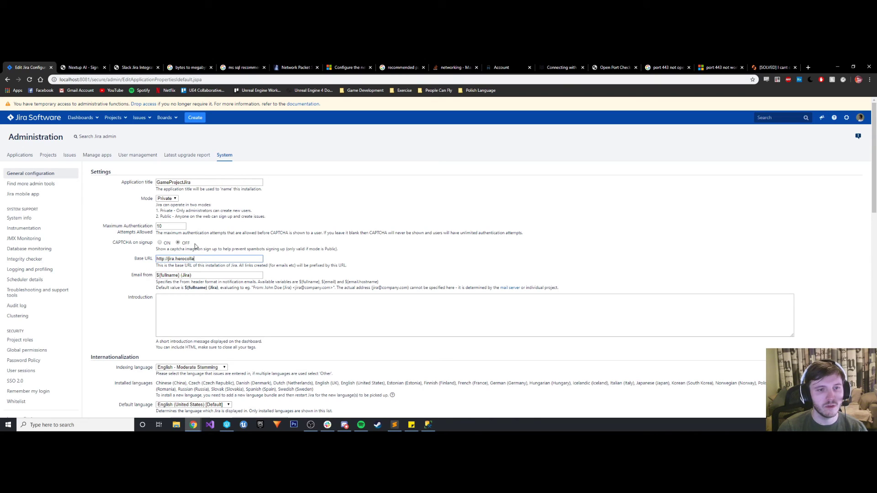
pyautogui.write('borative')
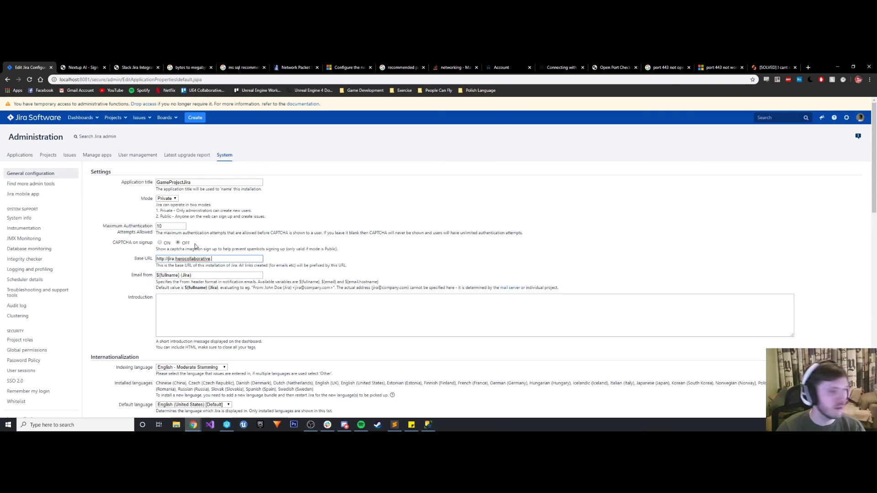
pyautogui.write('.org ')
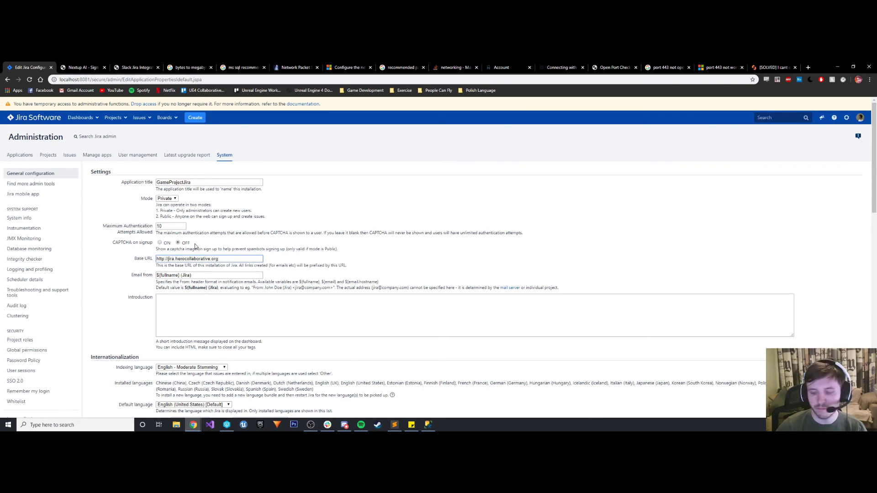
pyautogui.write('8081')
pyautogui.hotkey('ctrl', 'a')
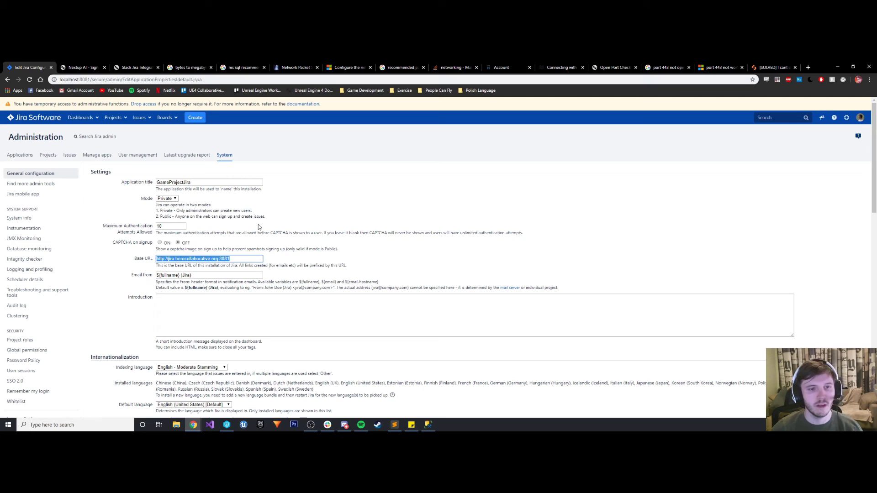
pyautogui.click(258, 224)
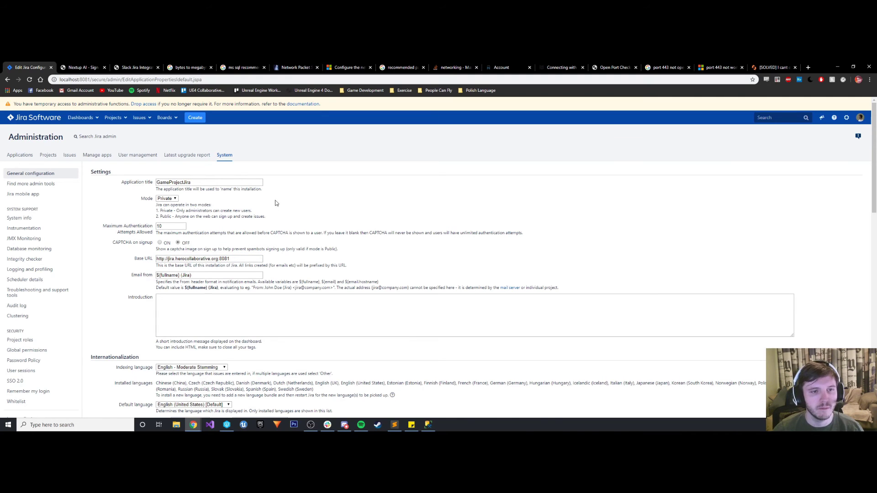
pyautogui.scroll(-3, 275, 203)
pyautogui.scroll(3, 275, 203)
pyautogui.scroll(-20, 176, 201)
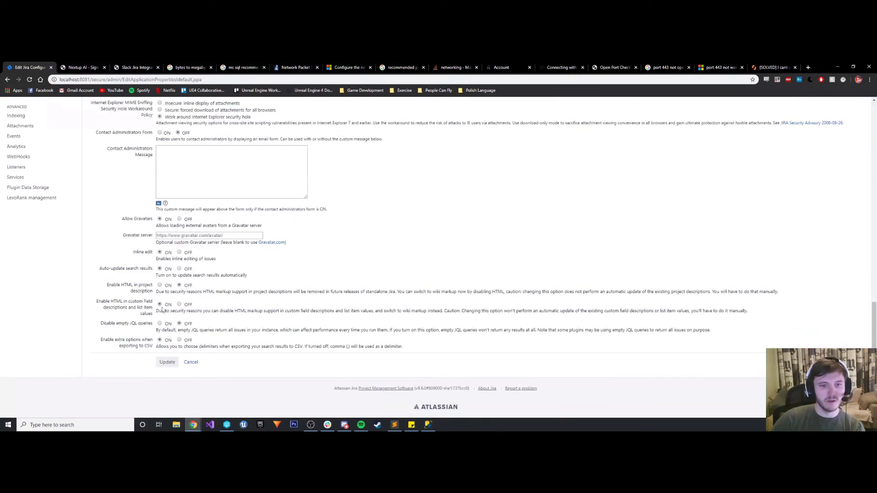
pyautogui.click(167, 363)
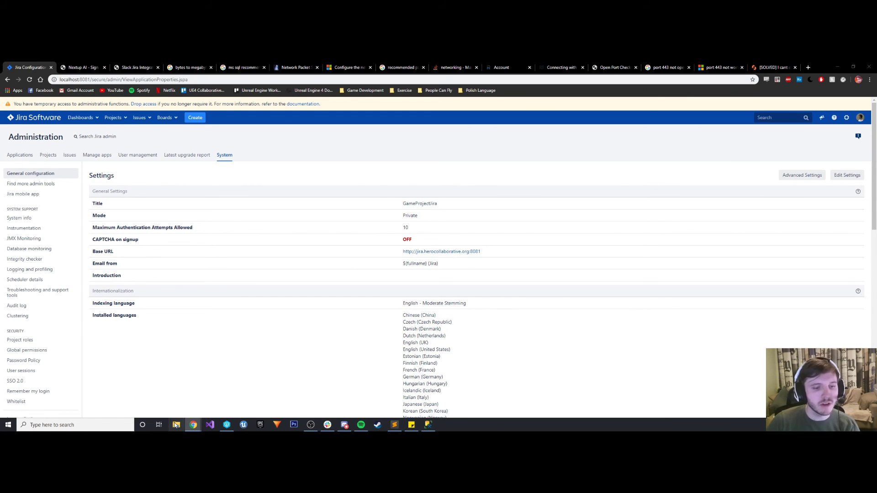
pyautogui.press('super+e')
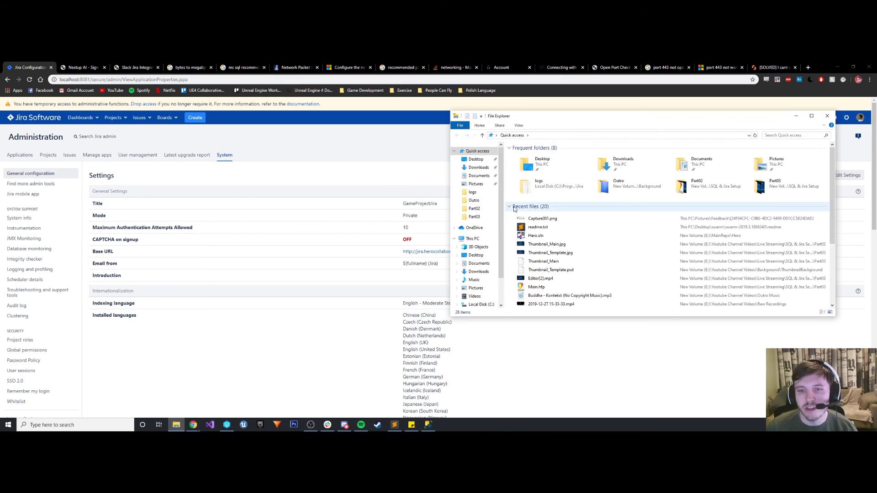
# Navigate File Explorer to C:\Program Files\Atlassian\Jira.
pyautogui.moveTo(397, 252); pyautogui.dragTo(482, 251)
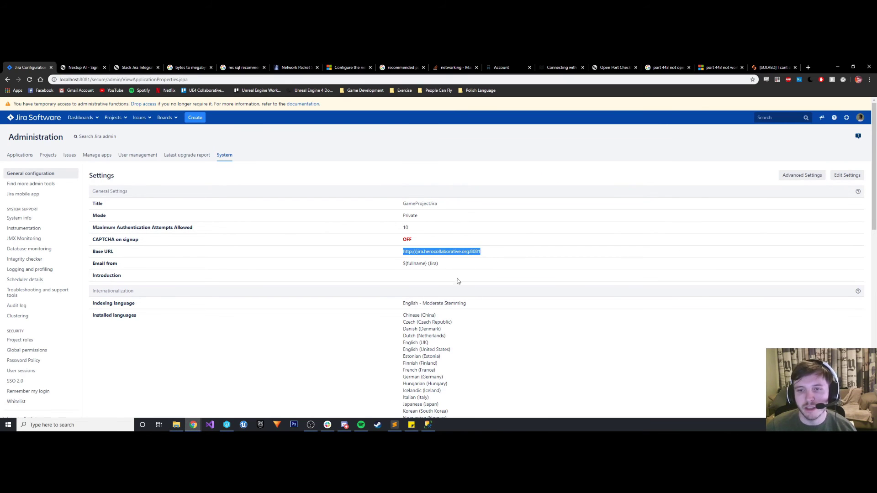
pyautogui.click(176, 425)
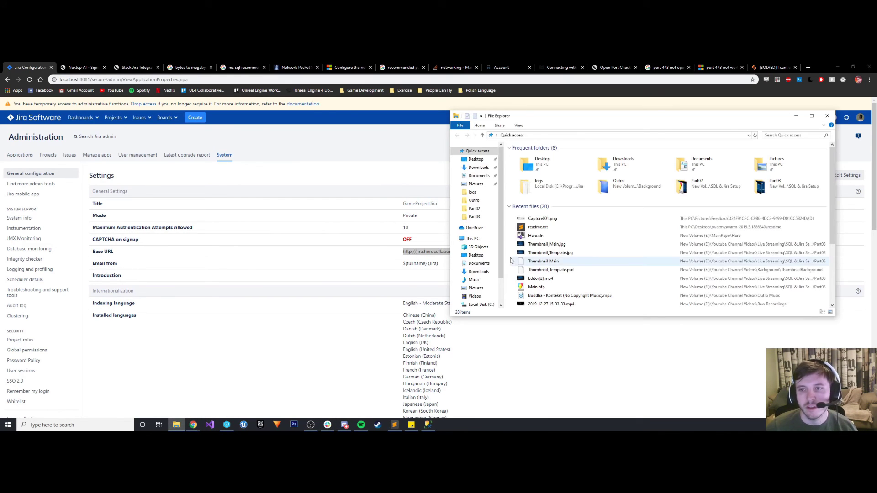
pyautogui.click(480, 282)
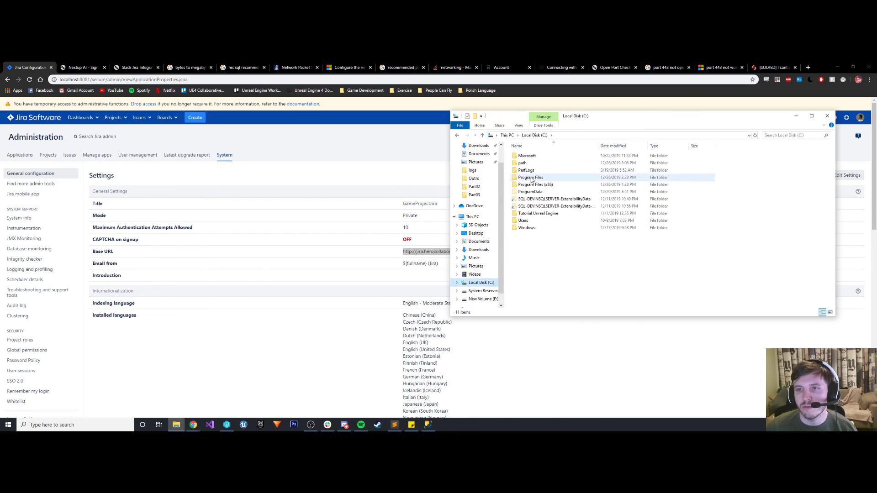
pyautogui.doubleClick(531, 179)
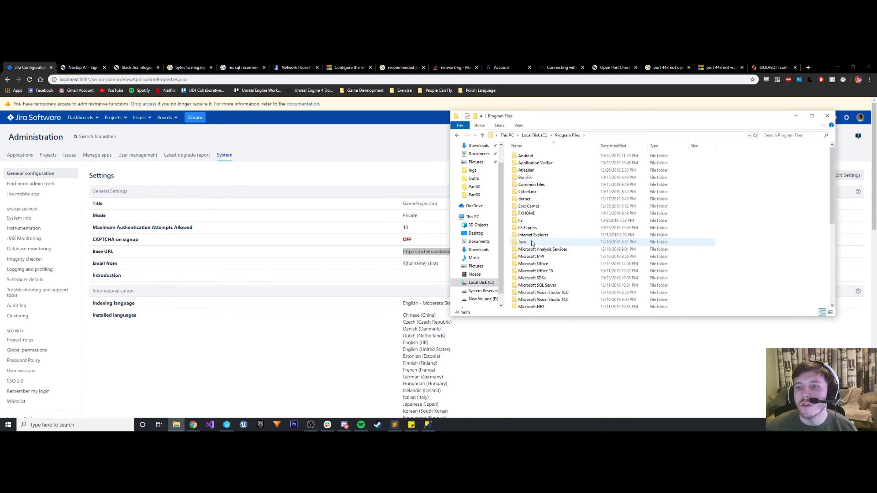
pyautogui.doubleClick(526, 170)
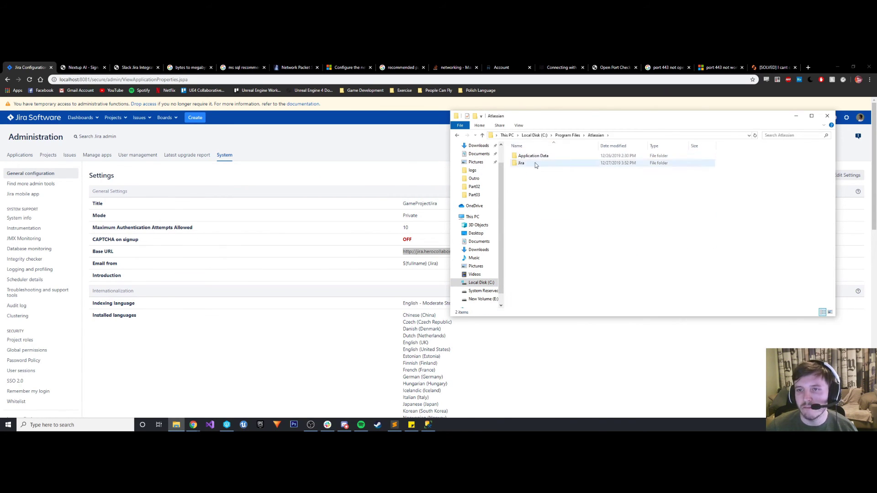
pyautogui.doubleClick(532, 163)
# Peek into atlassian-jira, return to the Jira folder, and search it for server.xml.
pyautogui.scroll(-3, 538, 247)
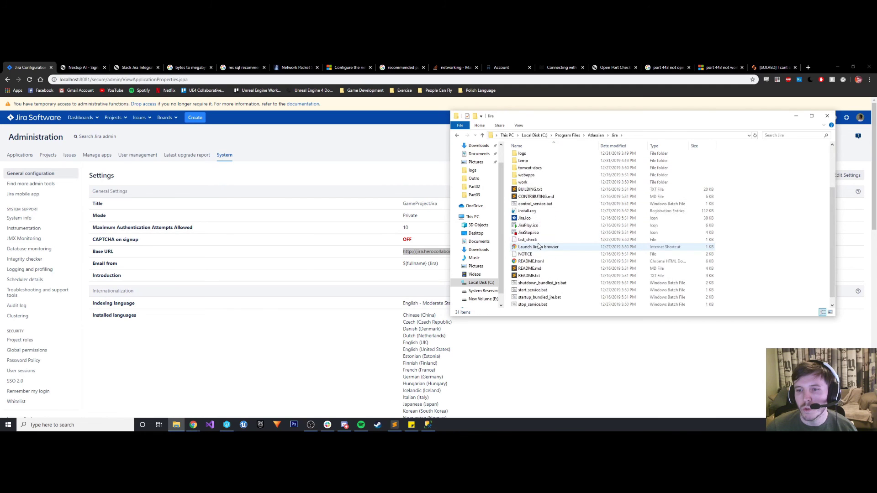
pyautogui.scroll(3, 532, 215)
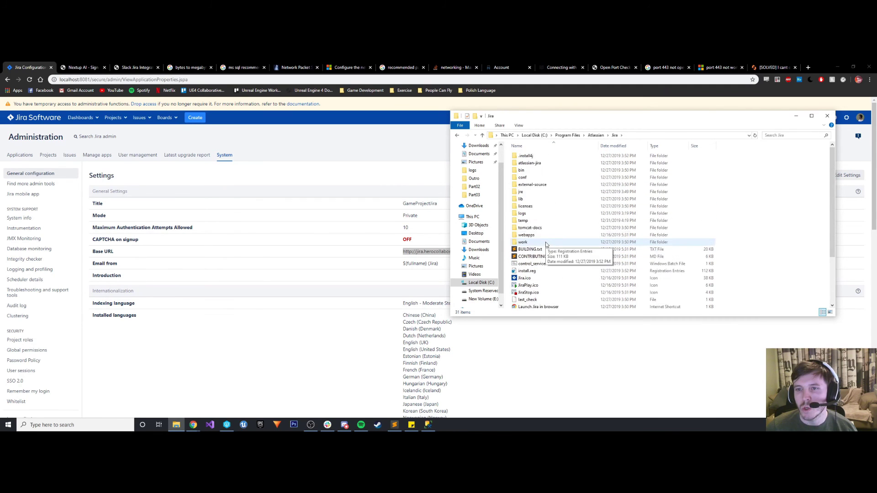
pyautogui.doubleClick(532, 164)
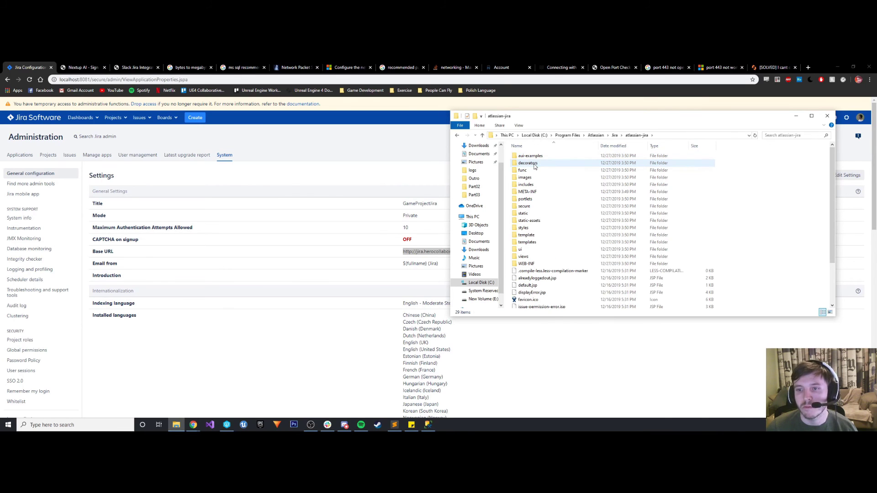
pyautogui.scroll(-3, 534, 167)
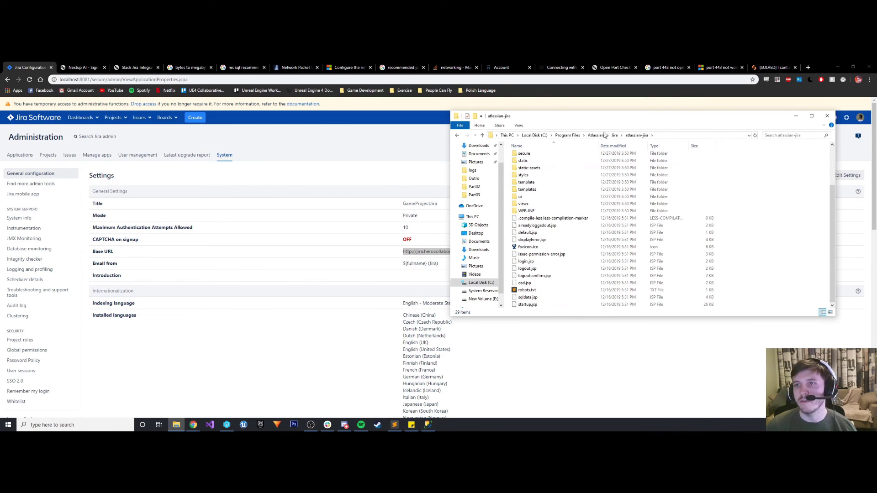
pyautogui.click(602, 136)
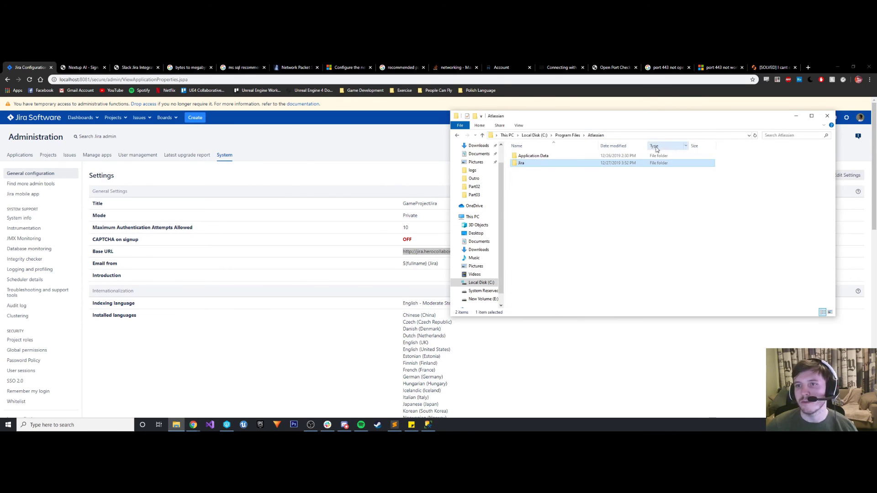
pyautogui.doubleClick(549, 166)
pyautogui.click(779, 136)
pyautogui.write('serv')
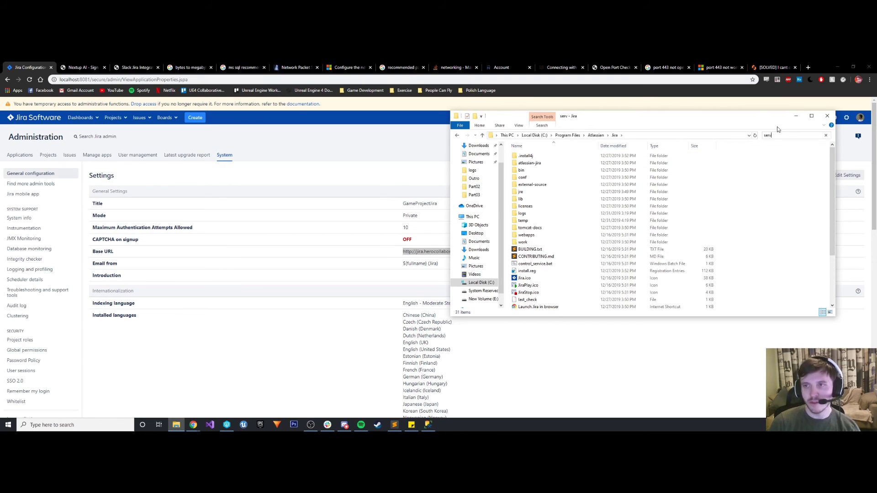
pyautogui.write('er.xml')
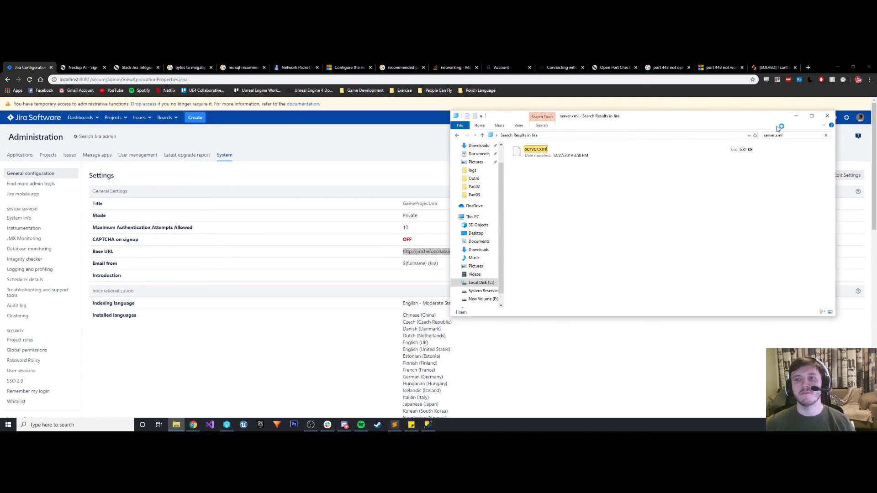
# Try opening the server.xml search result for editing.
pyautogui.click(547, 155)
pyautogui.rightClick(553, 150)
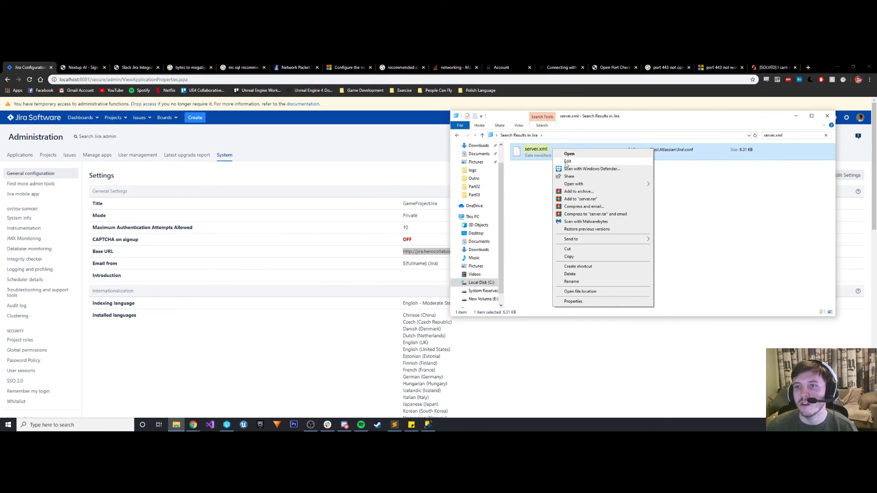
pyautogui.click(568, 162)
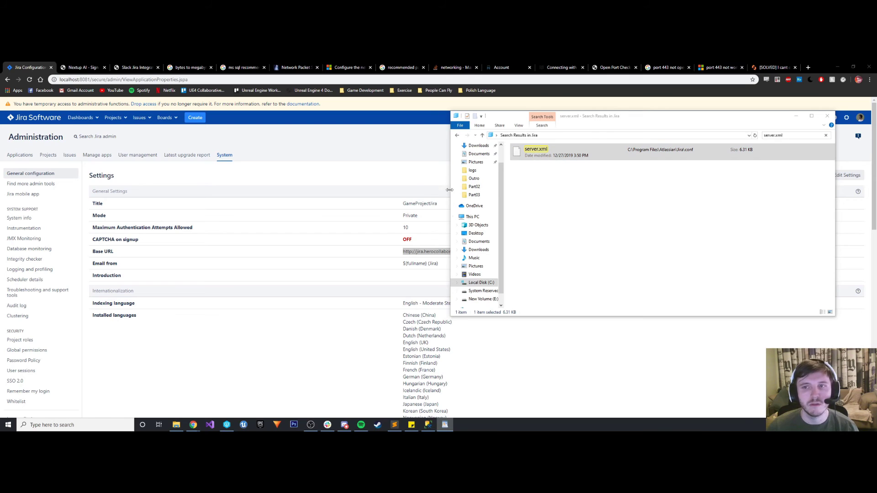
pyautogui.click(445, 425)
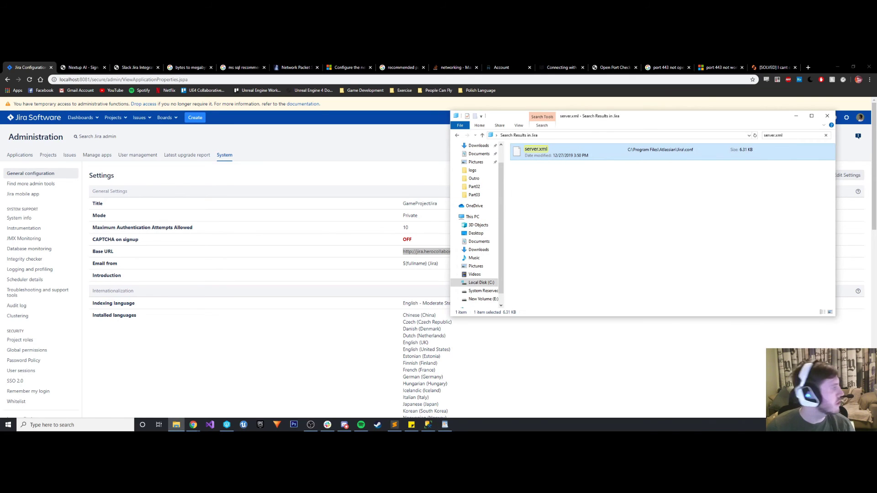
pyautogui.click(444, 424)
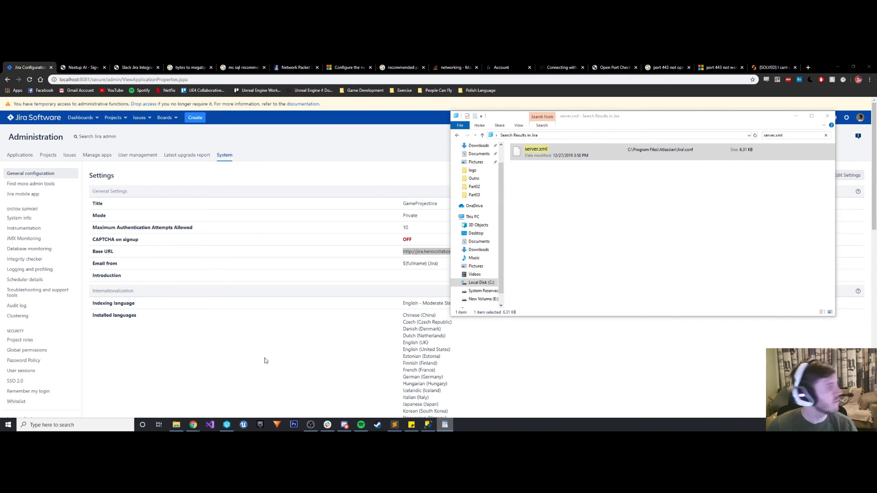
# Open server.xml in Sublime Text via Open with and maximize the editor.
pyautogui.rightClick(547, 156)
pyautogui.click(571, 165)
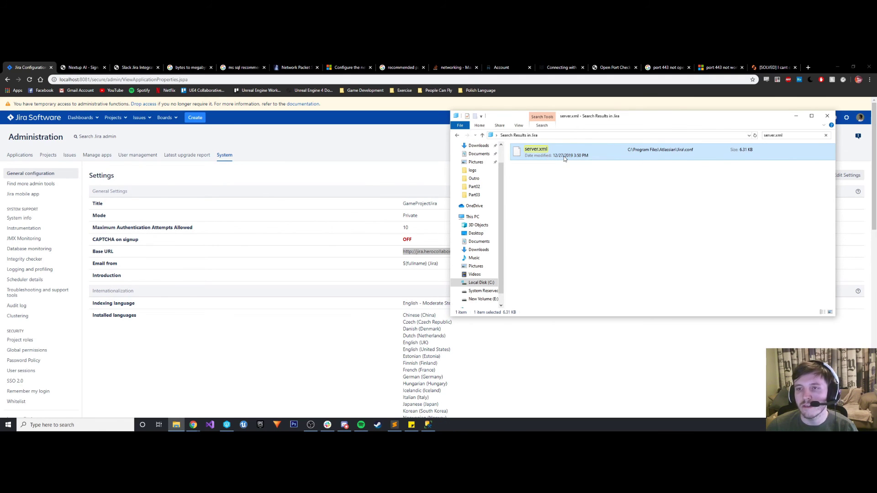
pyautogui.click(403, 241)
pyautogui.click(460, 318)
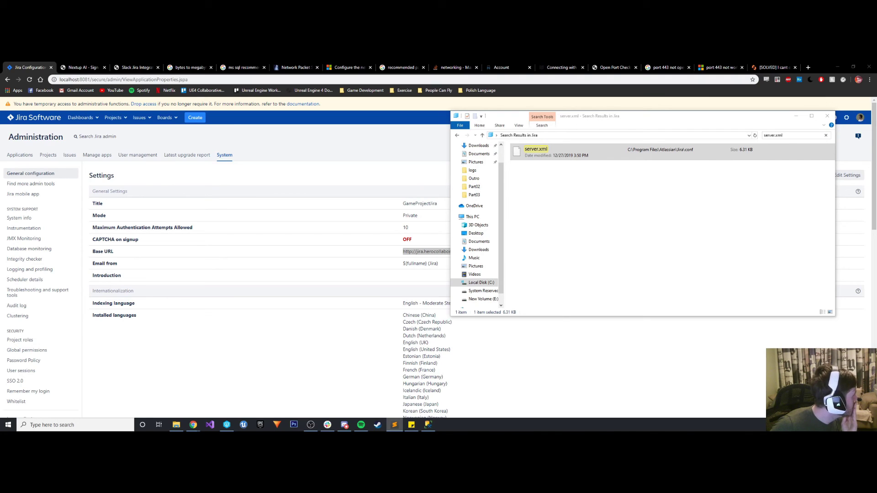
pyautogui.press('Return')
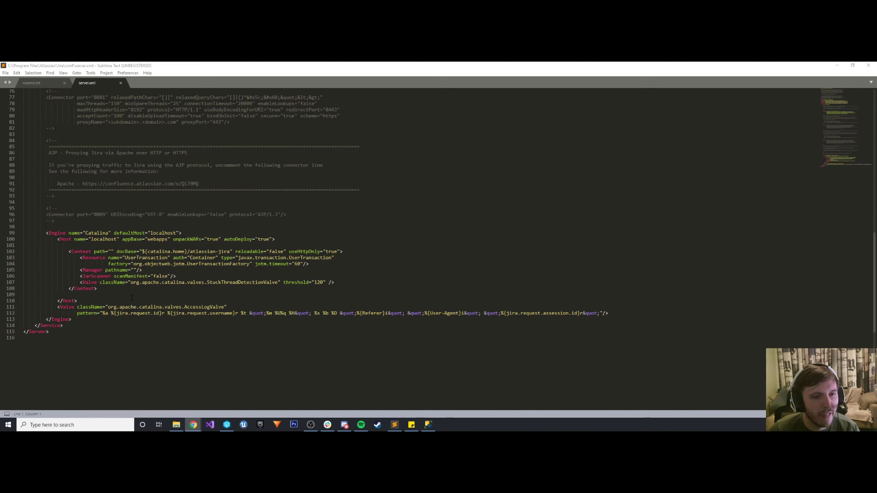
pyautogui.scroll(15, 132, 297)
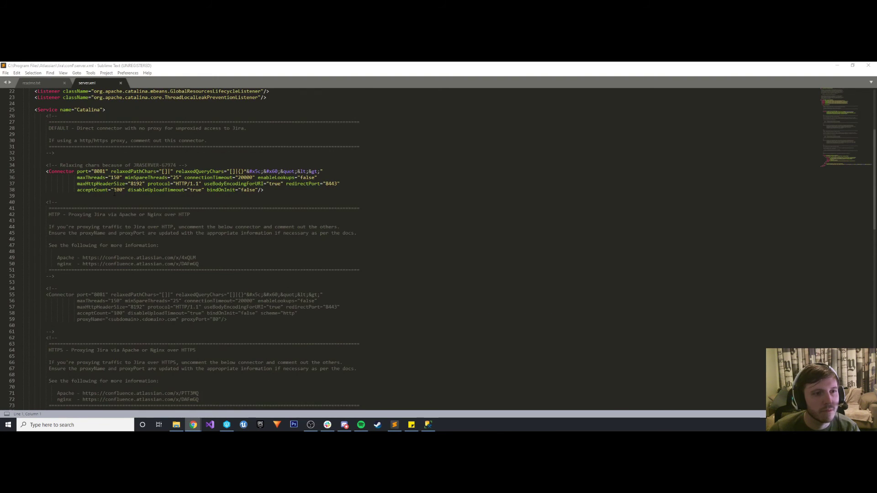
pyautogui.scroll(2, 71, 151)
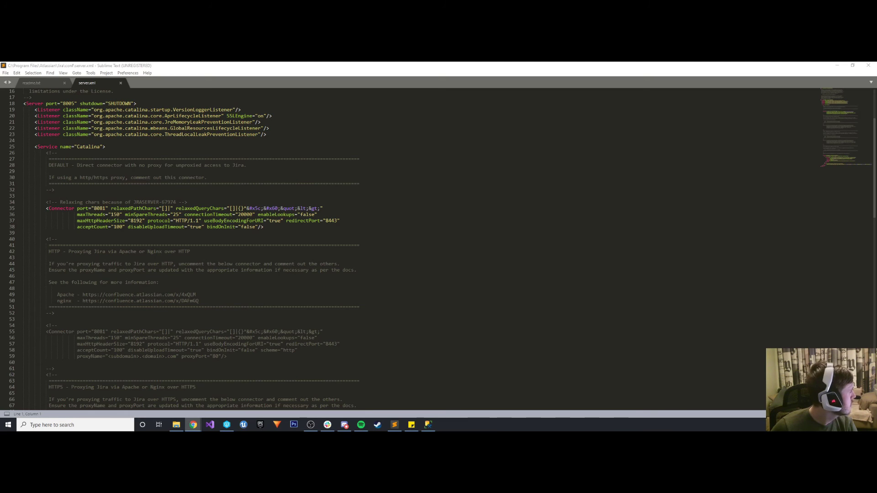
pyautogui.scroll(-5, 110, 241)
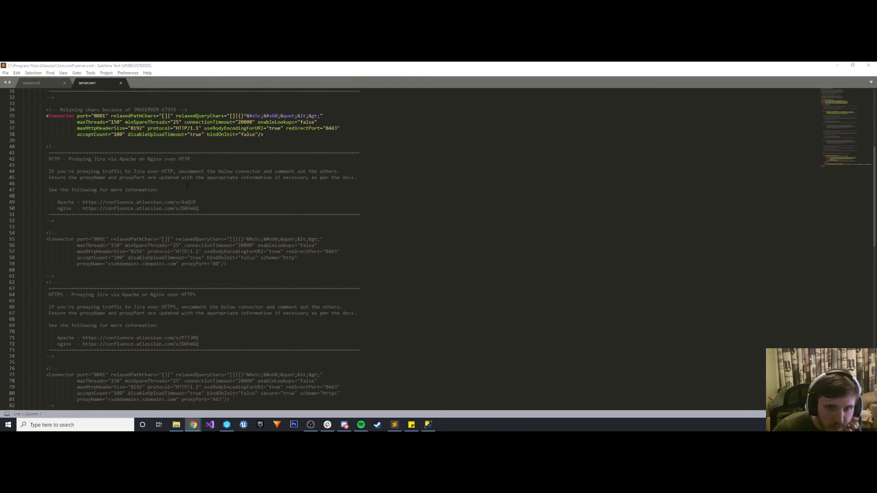
pyautogui.scroll(-5, 187, 185)
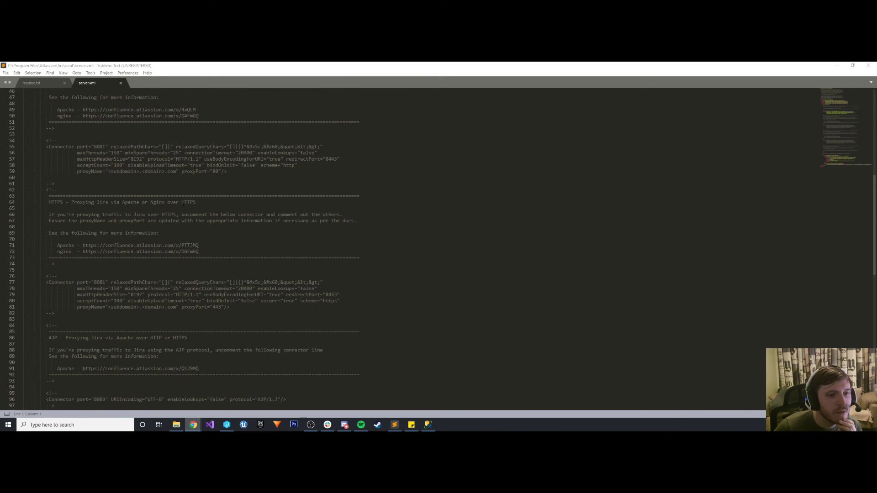
pyautogui.scroll(-5, 178, 228)
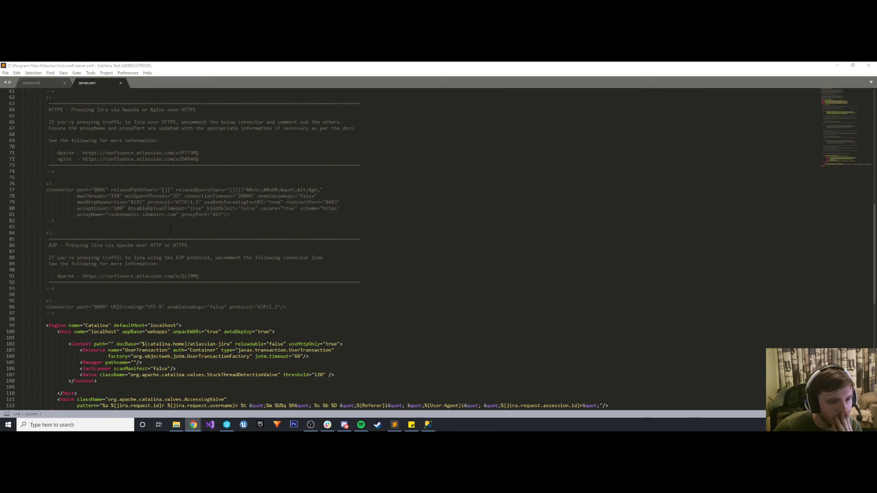
pyautogui.scroll(6, 164, 238)
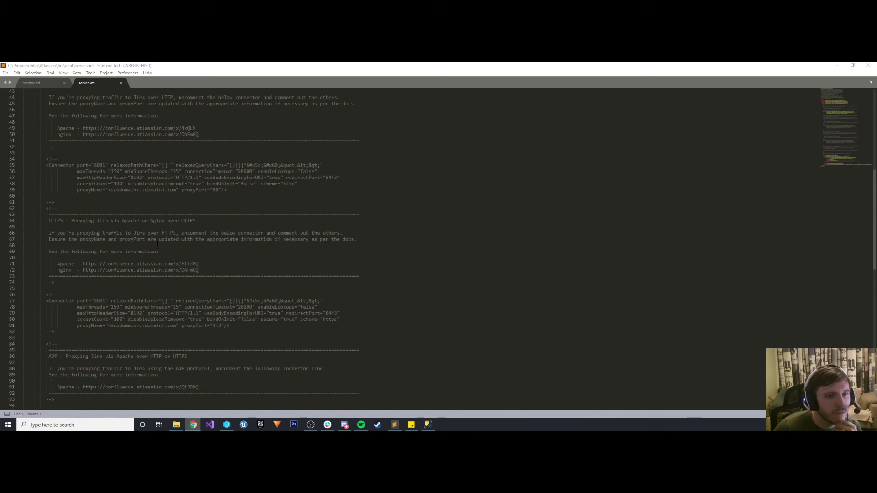
pyautogui.scroll(4, 157, 244)
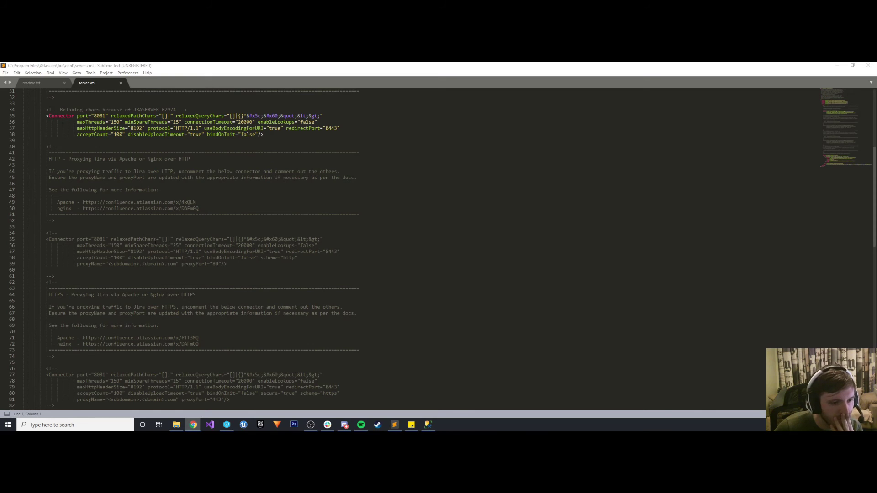
pyautogui.scroll(-11, 184, 249)
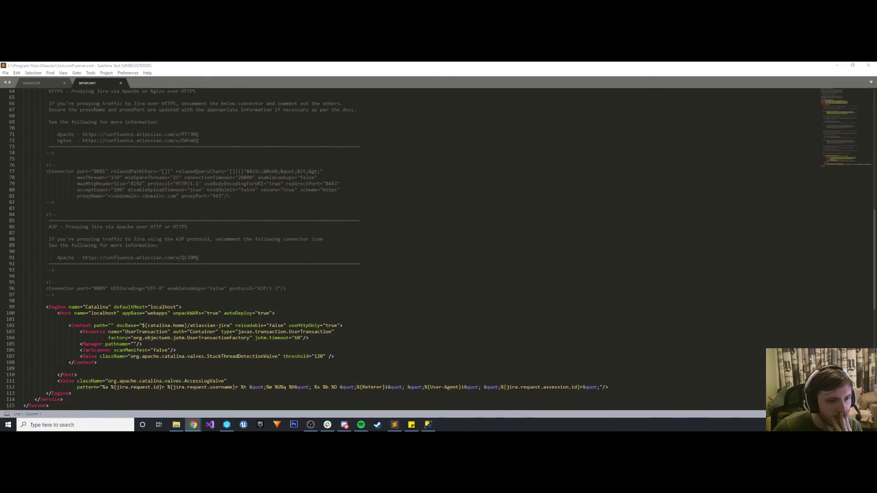
pyautogui.scroll(-2, 155, 241)
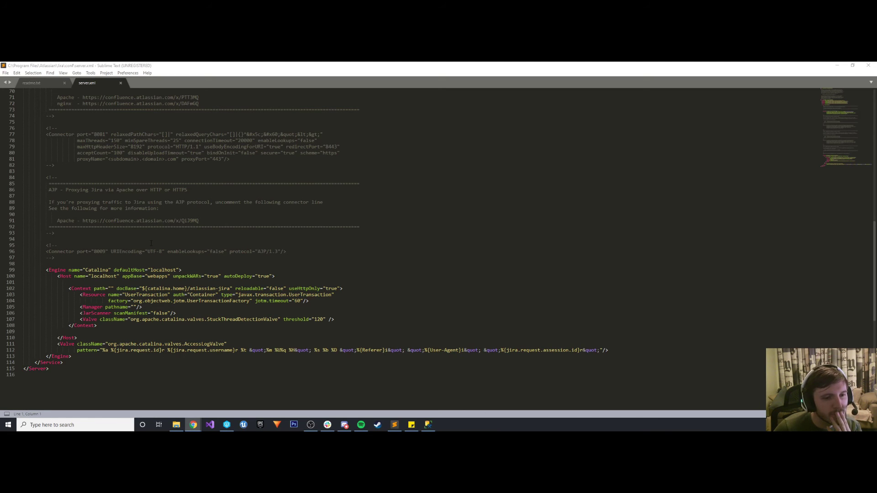
pyautogui.scroll(4, 151, 243)
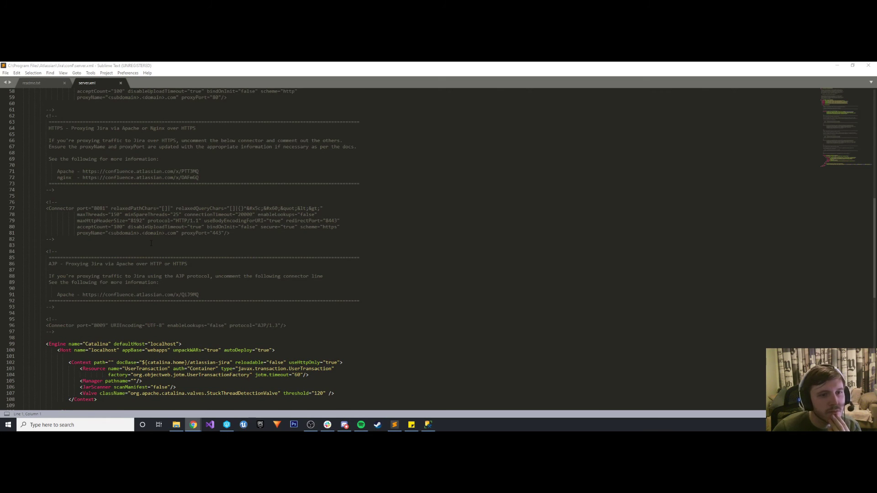
pyautogui.scroll(1, 128, 243)
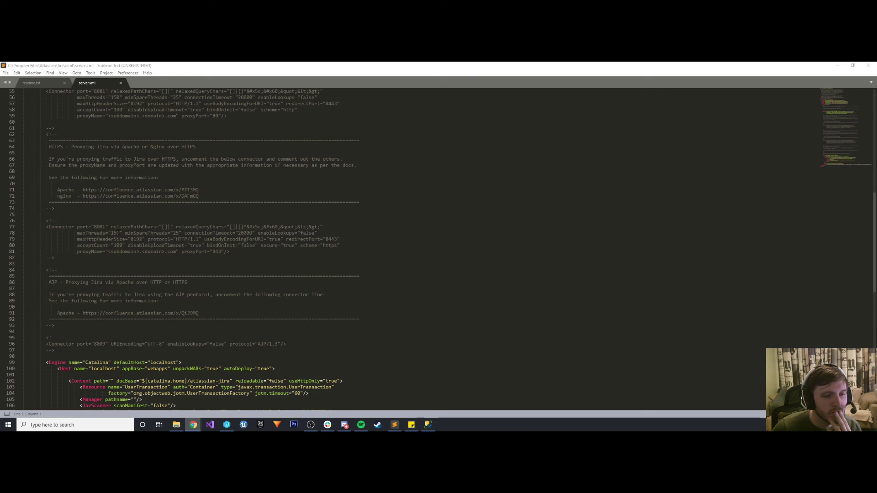
pyautogui.scroll(8, 119, 230)
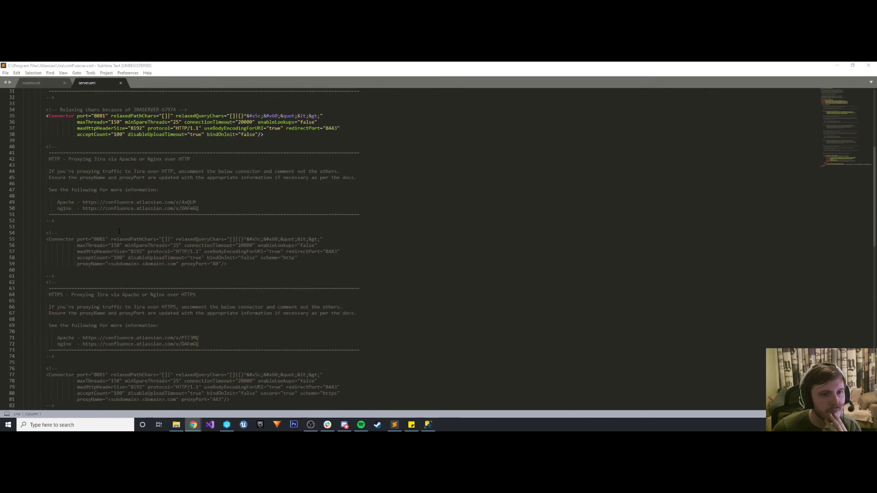
pyautogui.scroll(1, 119, 231)
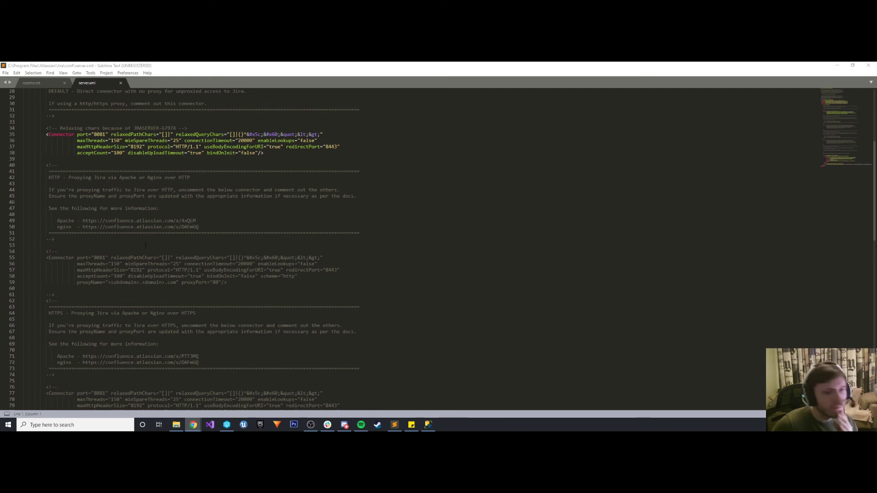
pyautogui.scroll(-18, 145, 246)
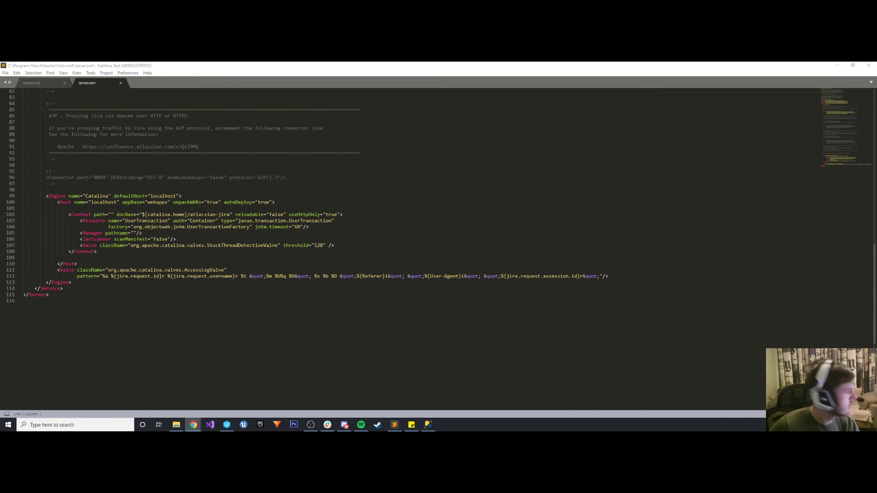
# Navigate File Explorer to C:\Program Files\Atlassian\Jira\webapps and select its path.
pyautogui.click(176, 425)
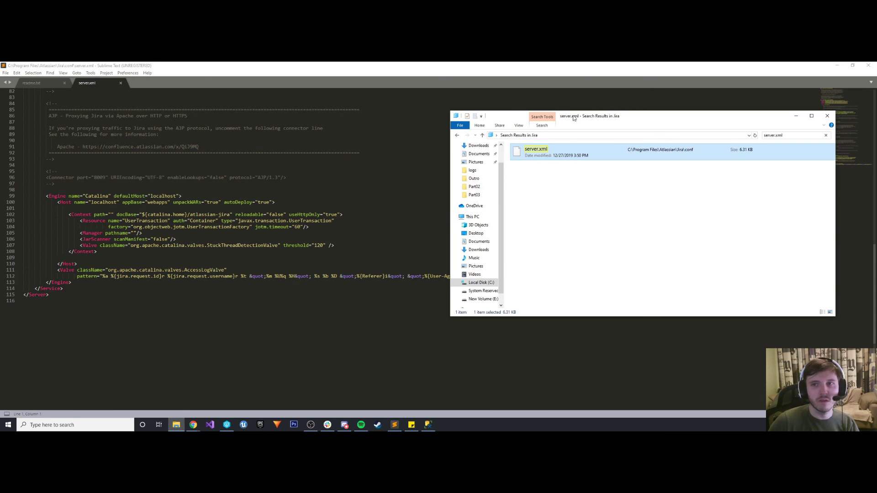
pyautogui.click(481, 283)
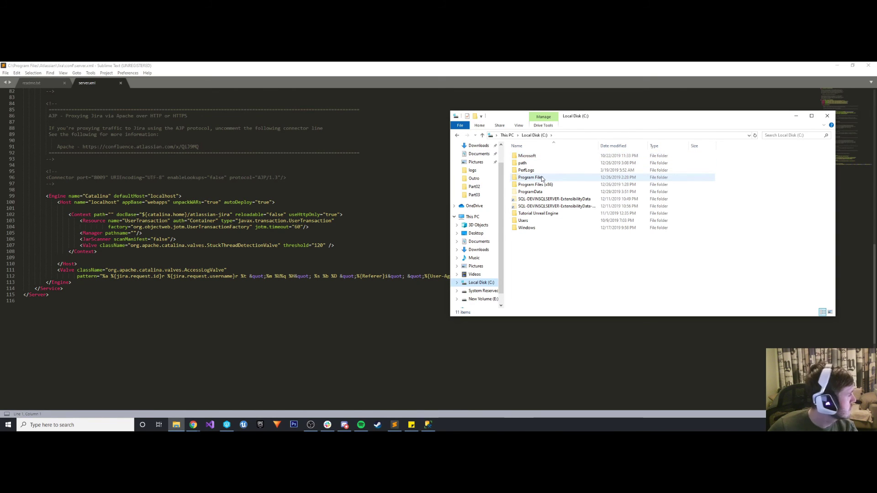
pyautogui.doubleClick(542, 178)
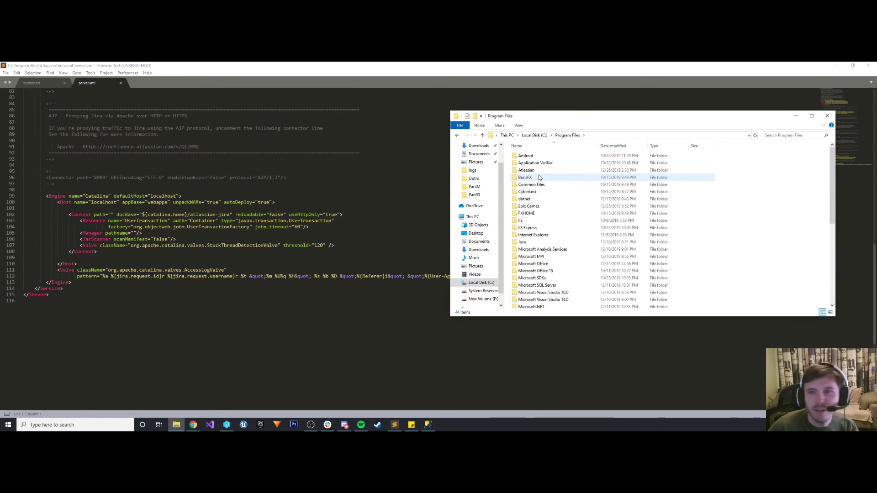
pyautogui.doubleClick(532, 170)
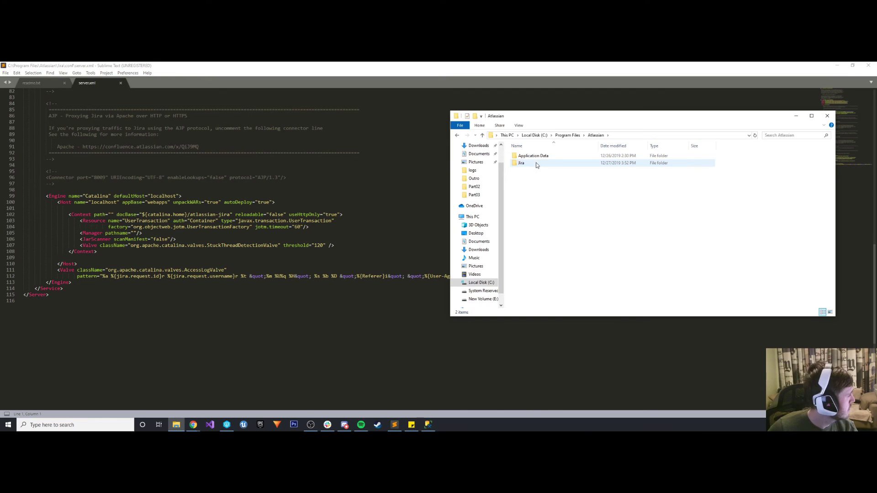
pyautogui.doubleClick(536, 164)
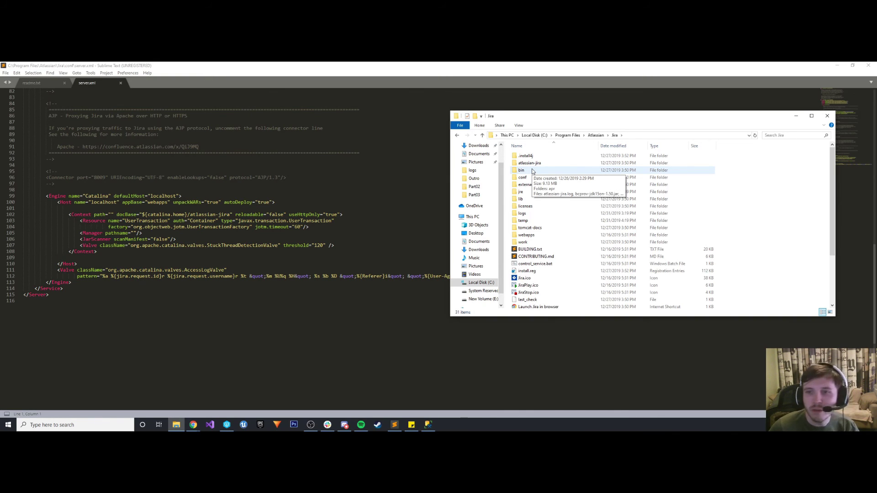
pyautogui.doubleClick(529, 235)
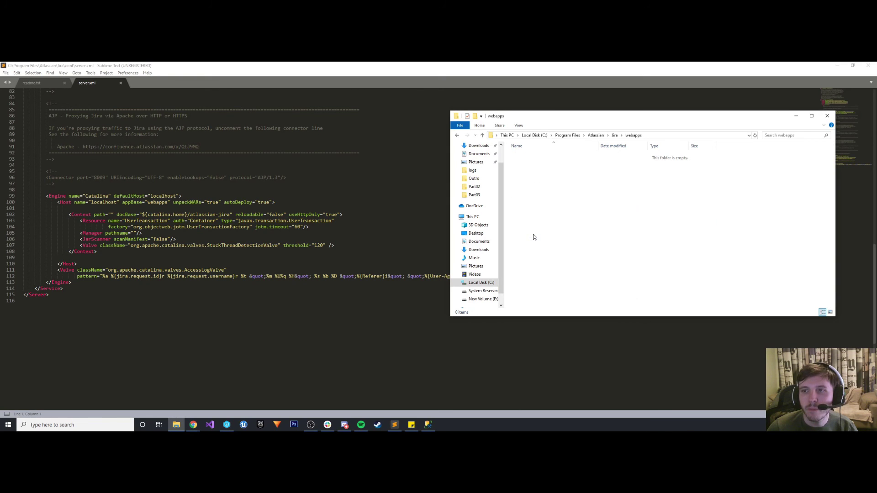
pyautogui.click(652, 136)
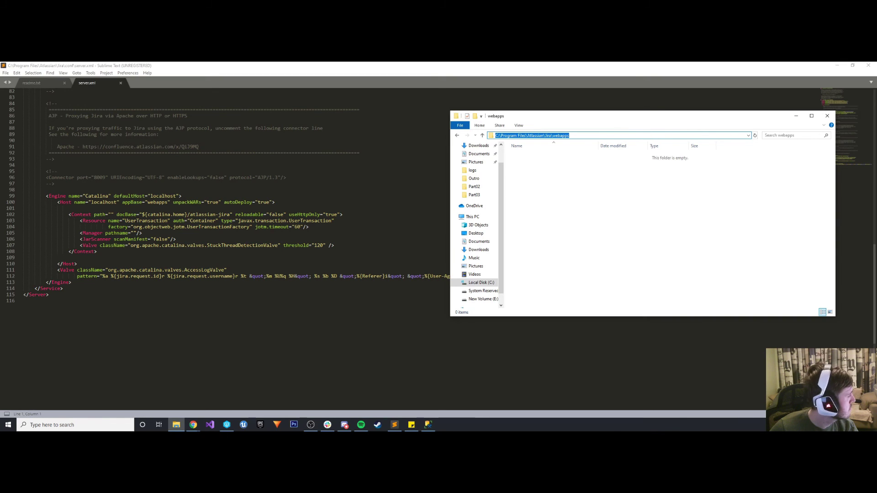
# Go back up to the Jira folder, then return to server.xml in Sublime Text.
pyautogui.hotkey('alt', 'Tab')
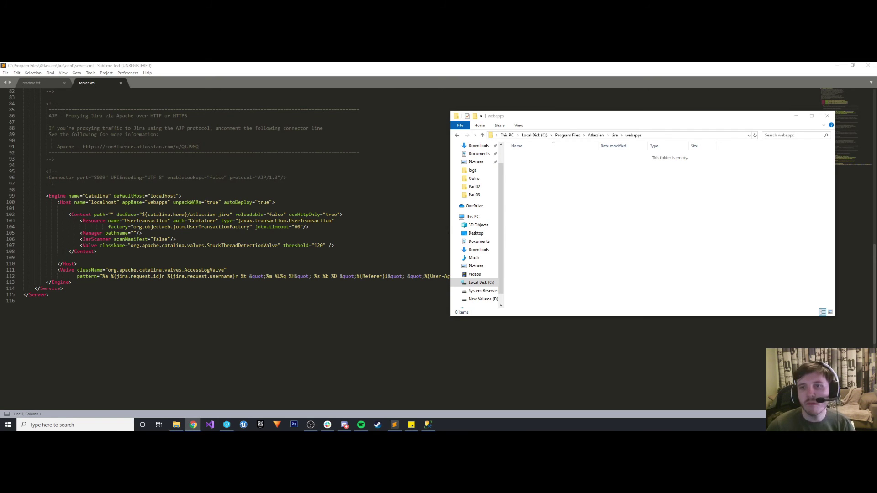
pyautogui.click(614, 135)
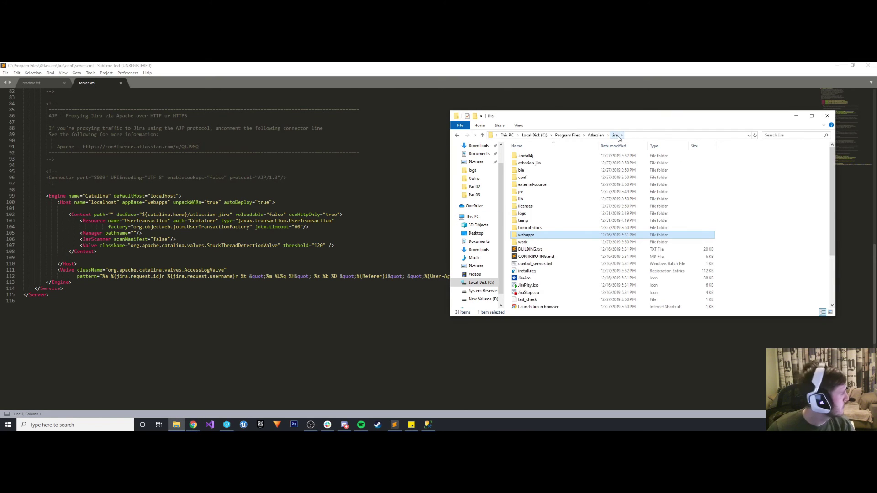
pyautogui.scroll(-3, 552, 247)
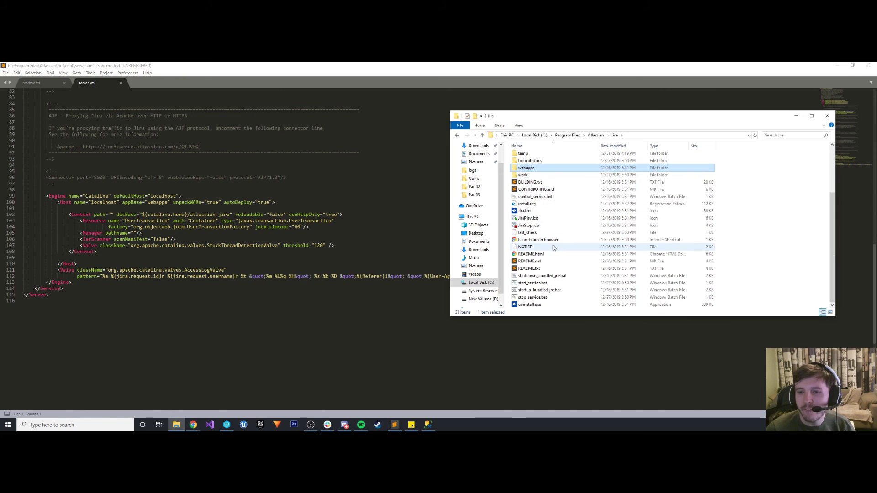
pyautogui.scroll(3, 571, 231)
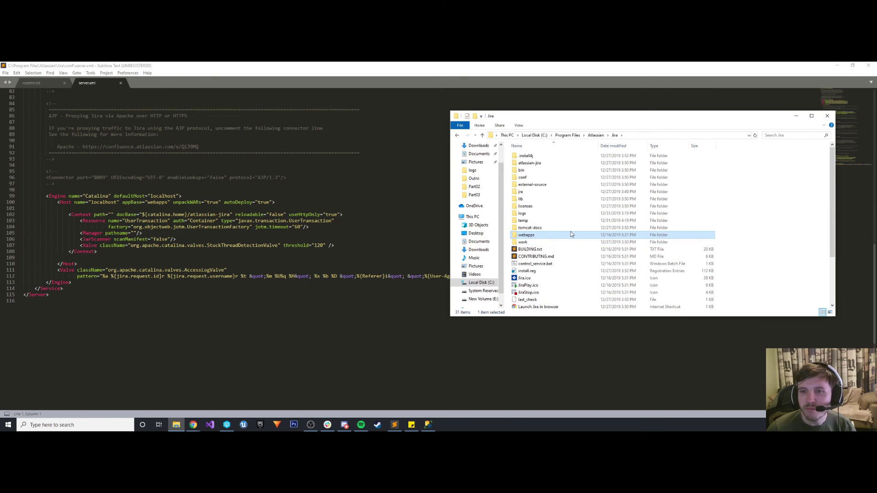
pyautogui.scroll(-3, 571, 231)
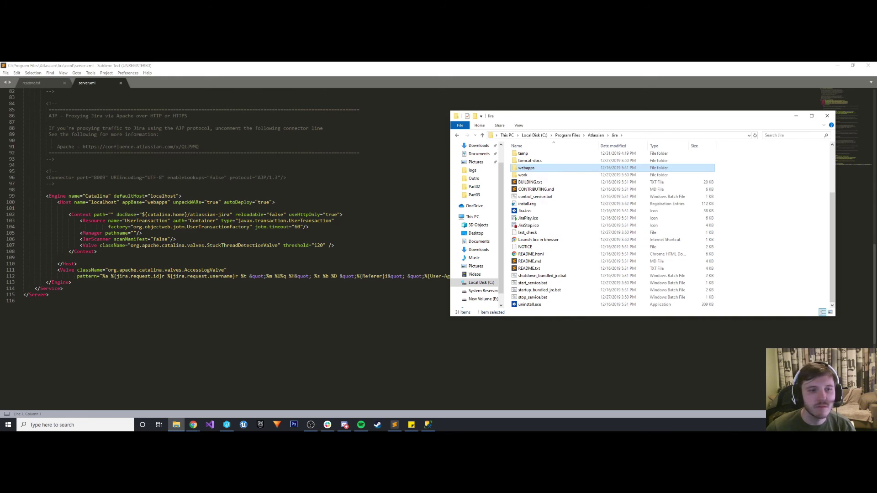
pyautogui.click(262, 245)
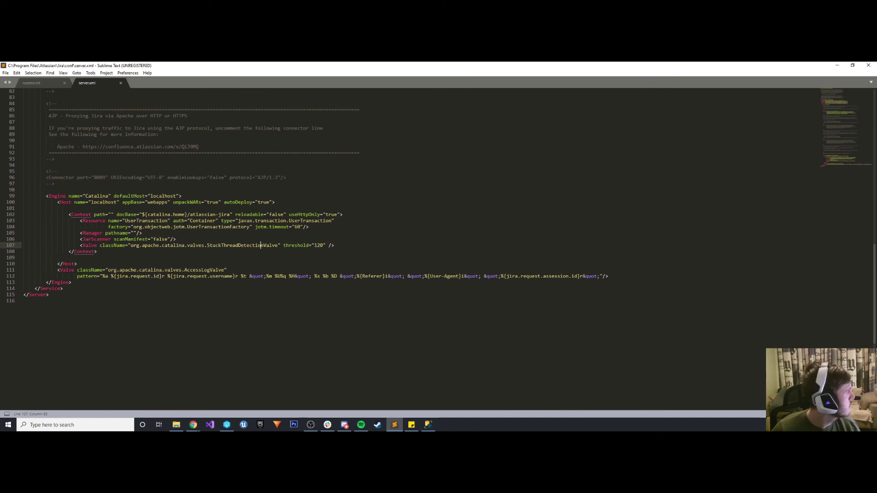
# Drag the SQL Server Management Studio window from the other monitor onto this screen.
pyautogui.click(194, 424)
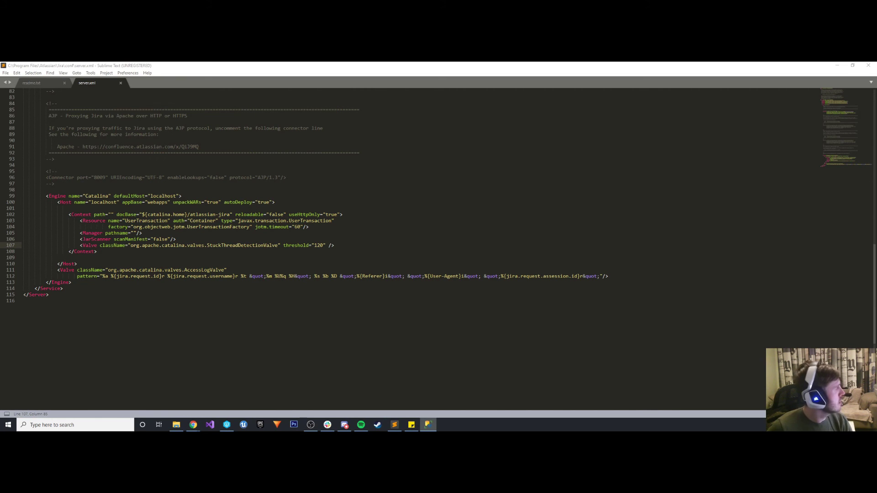
pyautogui.moveTo(0, 148); pyautogui.dragTo(274, 63)
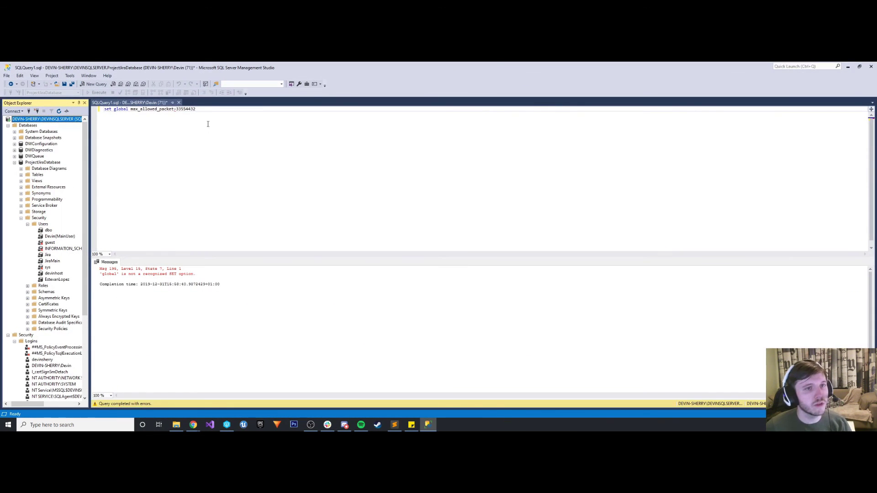
# Replace the old query with the pasted propertystring/propertyentry base URL UPDATE statement.
pyautogui.moveTo(196, 109); pyautogui.dragTo(104, 109)
pyautogui.press('BackSpace')
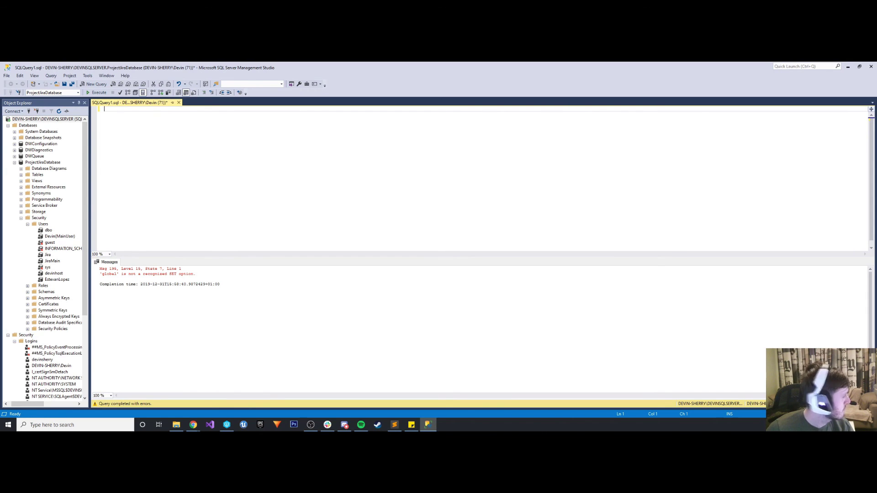
pyautogui.write('http://jira.herocollaborative.org:8081')
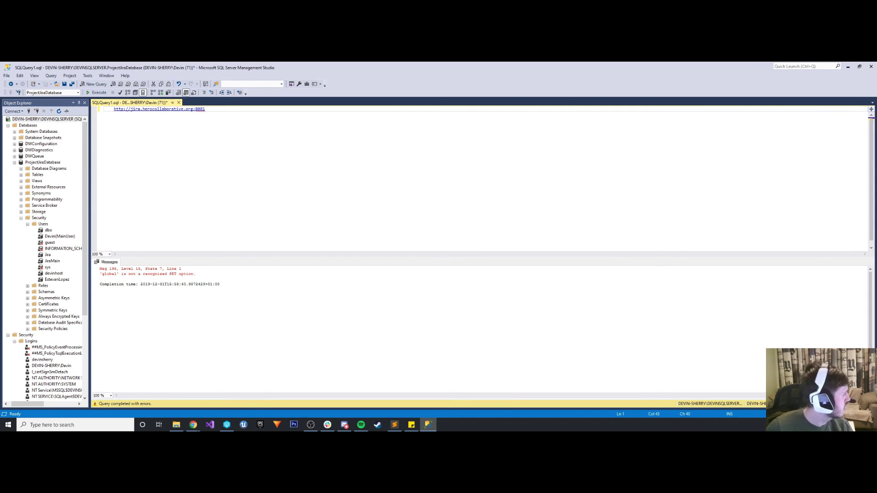
pyautogui.click(193, 424)
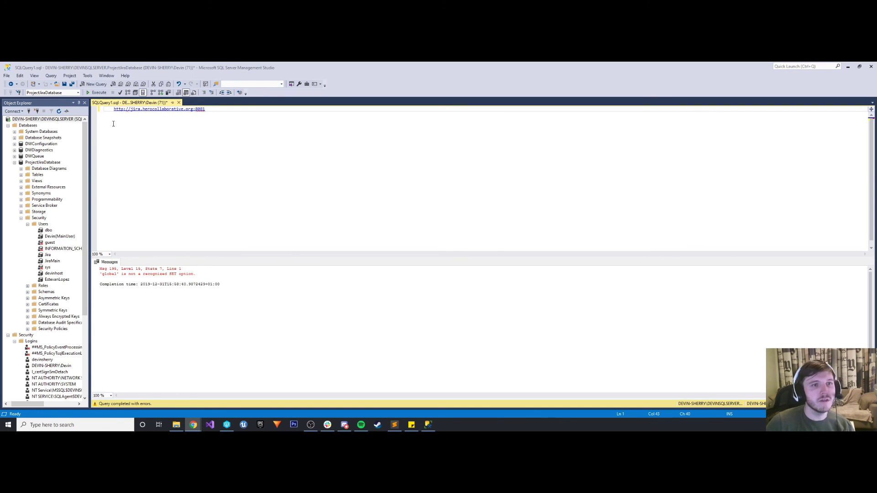
pyautogui.click(114, 110)
pyautogui.press('Return')
pyautogui.press('Return')
pyautogui.press('Up')
pyautogui.press('Up')
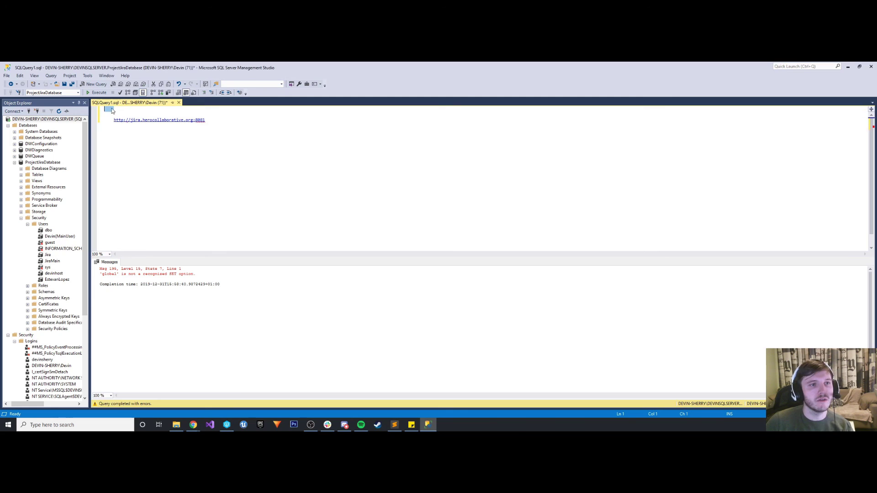
pyautogui.write("update propertystring, propertyentry set propertystring.propertyvalue = 'http://jira.servername.com' where propertystring.ID = propertyentry.ID and propertyentry.PROPERTY_KEY = 'jira.baseurl'")
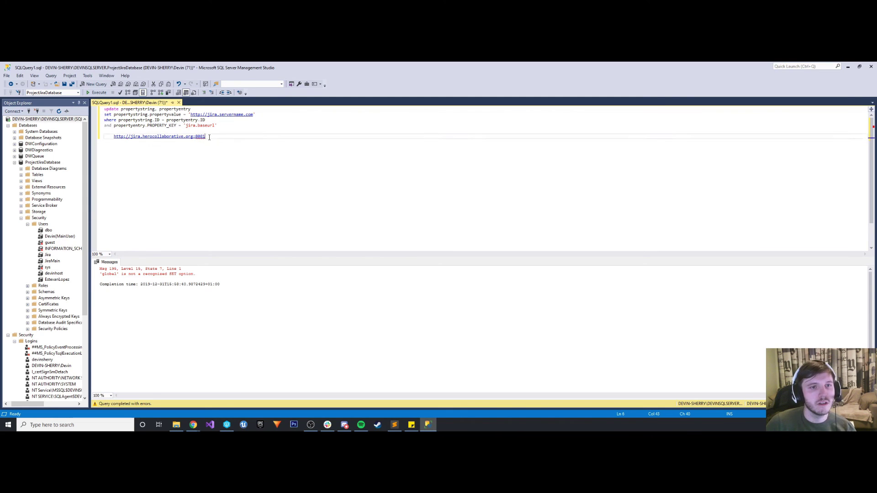
pyautogui.moveTo(205, 136); pyautogui.dragTo(112, 134)
pyautogui.press('BackSpace')
pyautogui.press('BackSpace')
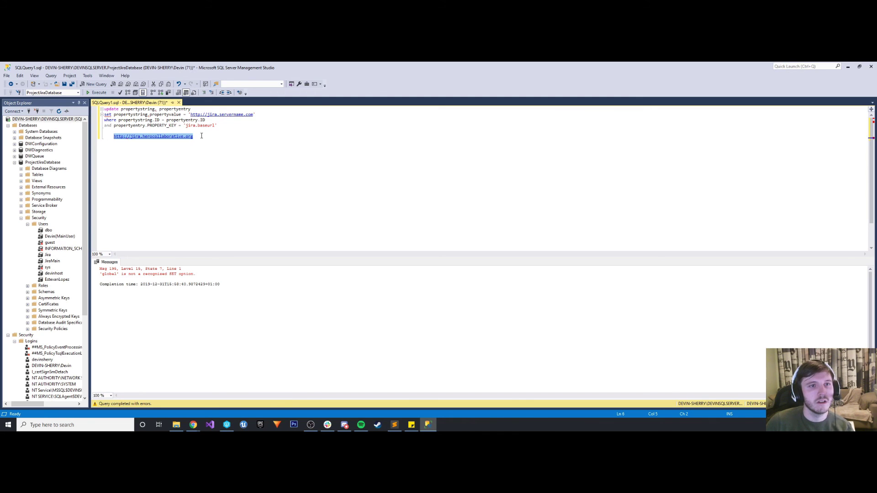
pyautogui.hotkey('ctrl', 'x')
pyautogui.click(220, 119)
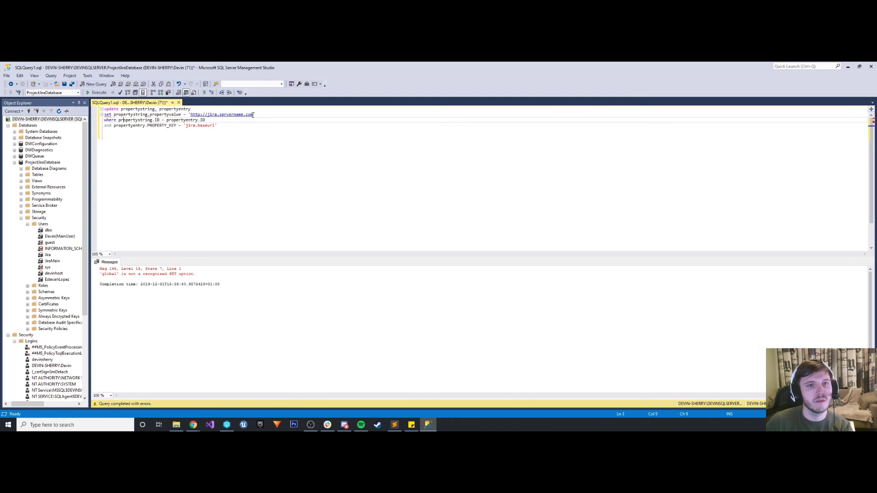
pyautogui.moveTo(253, 114); pyautogui.dragTo(190, 114)
pyautogui.hotkey('ctrl', 'v')
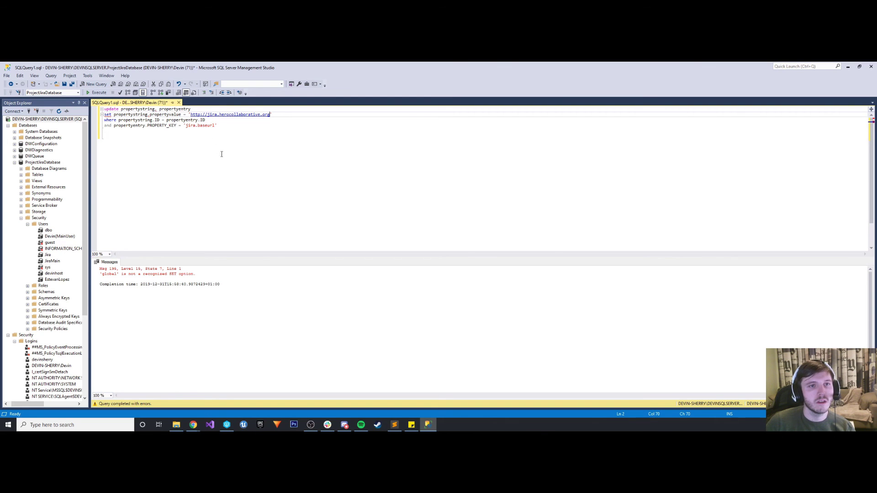
pyautogui.click(231, 153)
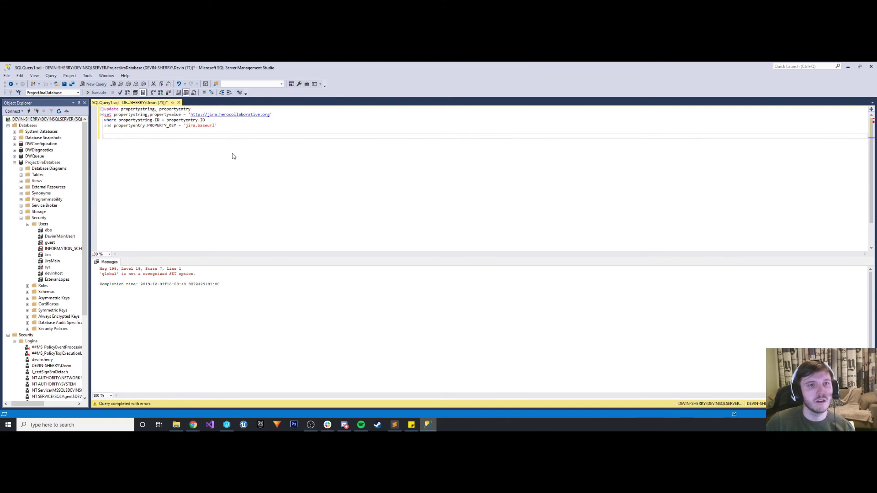
pyautogui.hotkey('ctrl', 's')
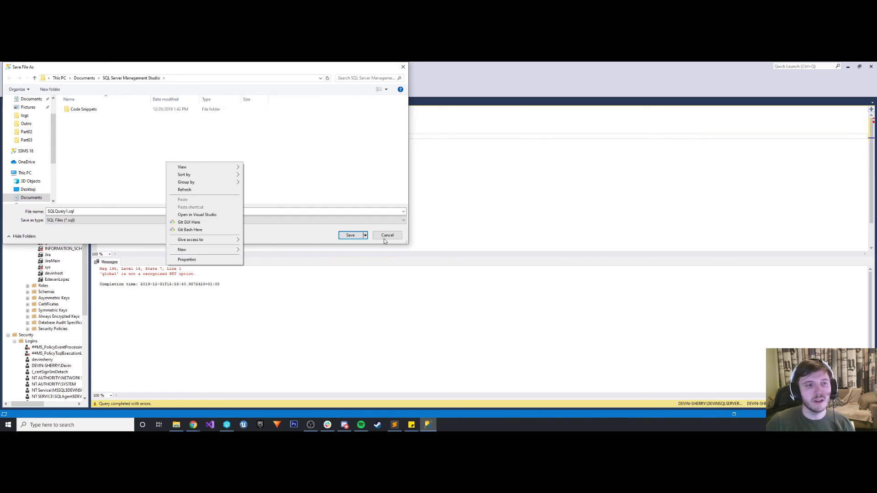
pyautogui.click(383, 238)
# Execute the UPDATE, remove the comma between table names, and execute again.
pyautogui.rightClick(271, 183)
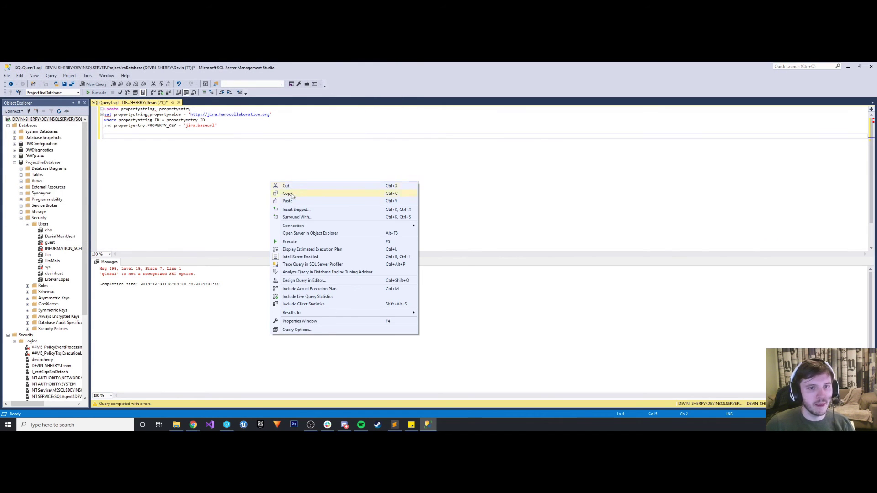
pyautogui.click(294, 241)
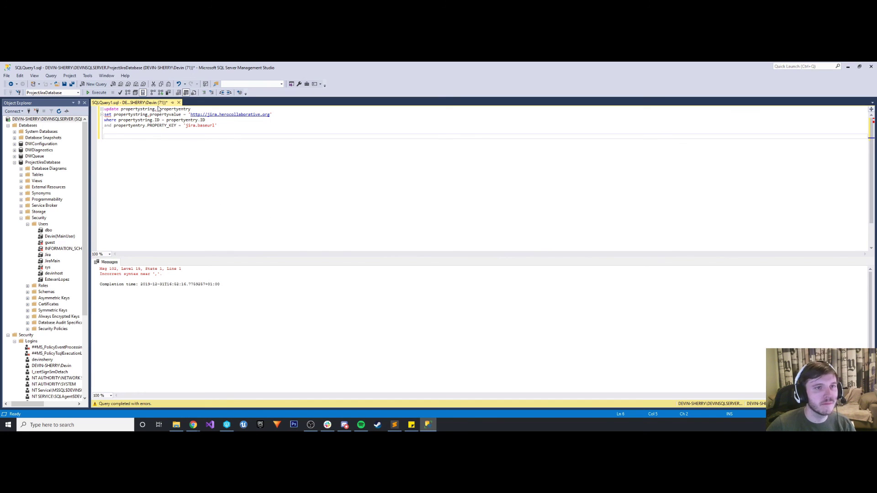
pyautogui.click(158, 109)
pyautogui.press('BackSpace')
pyautogui.rightClick(178, 163)
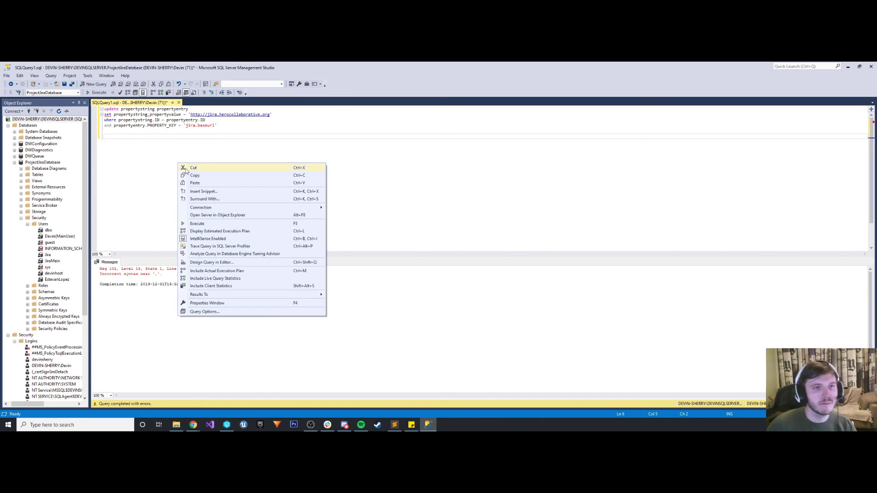
pyautogui.click(202, 224)
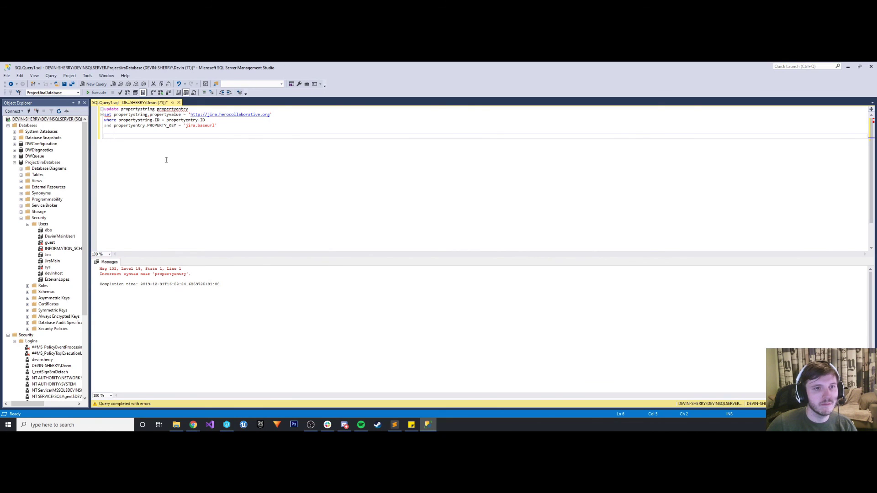
# Restore the comma and close the query tab without saving.
pyautogui.click(156, 109)
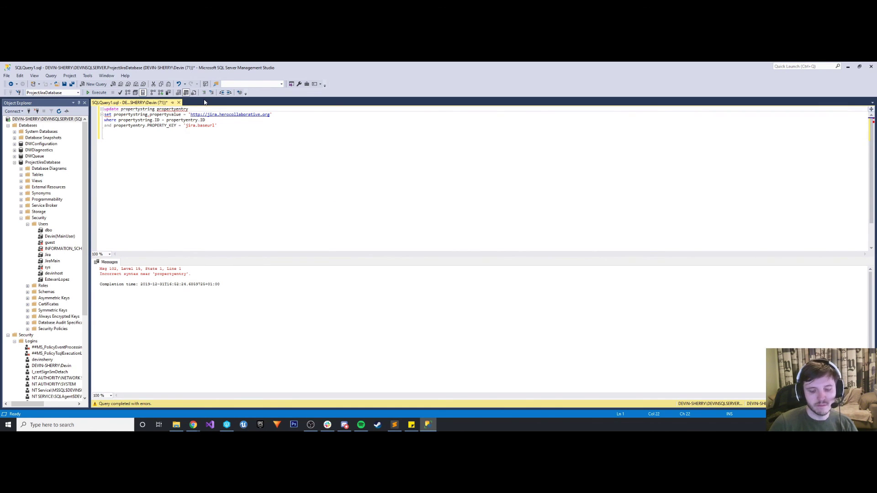
pyautogui.write(',')
pyautogui.click(145, 143)
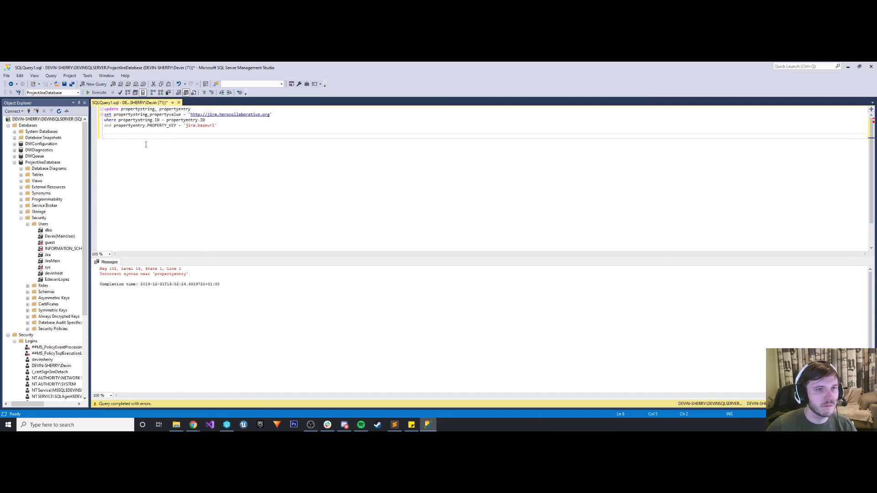
pyautogui.moveTo(156, 109)
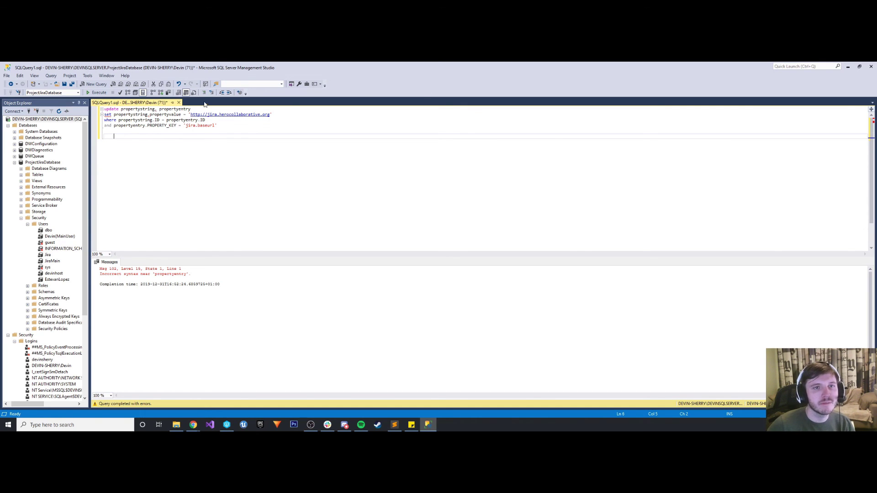
pyautogui.click(179, 102)
pyautogui.click(464, 284)
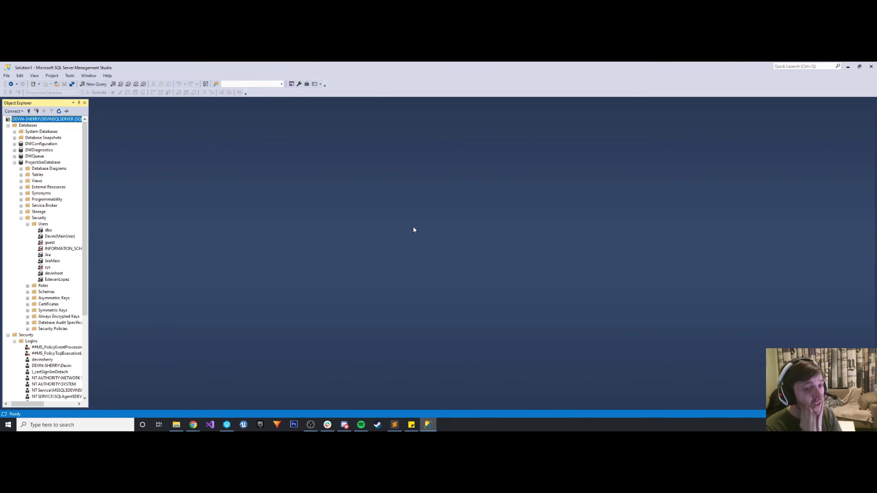
pyautogui.hotkey('alt', 'Tab')
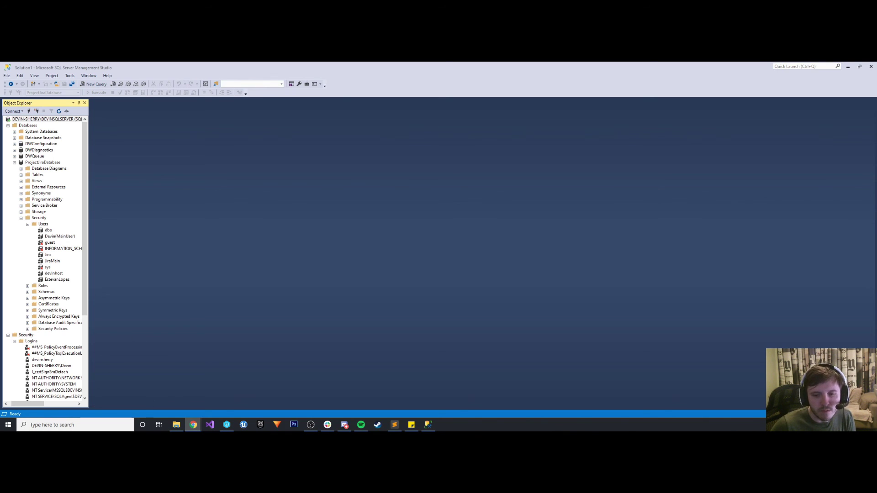
pyautogui.click(395, 425)
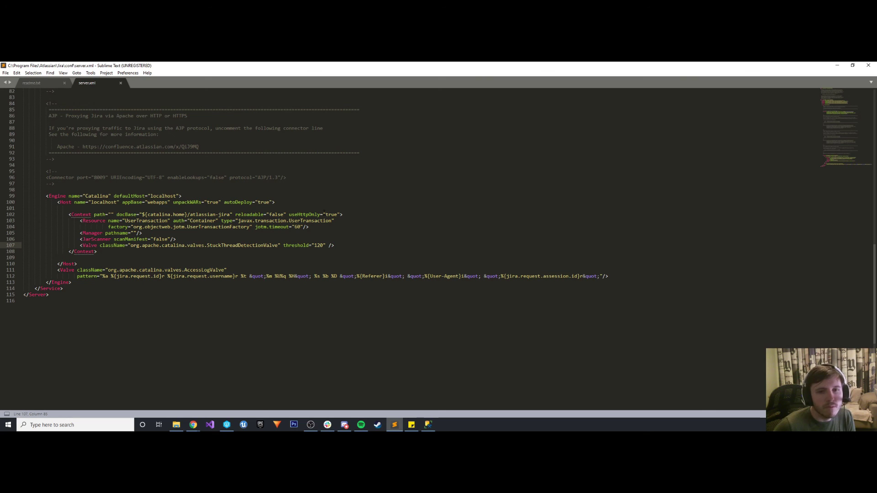
# Review server.xml's commented-out proxy Connector blocks without editing, then minimize Sublime Text.
pyautogui.scroll(20, 261, 245)
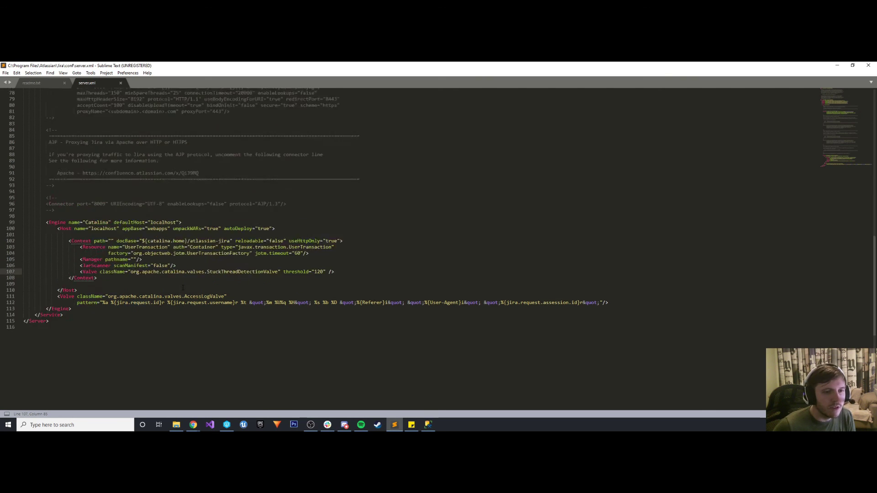
pyautogui.scroll(-9, 176, 291)
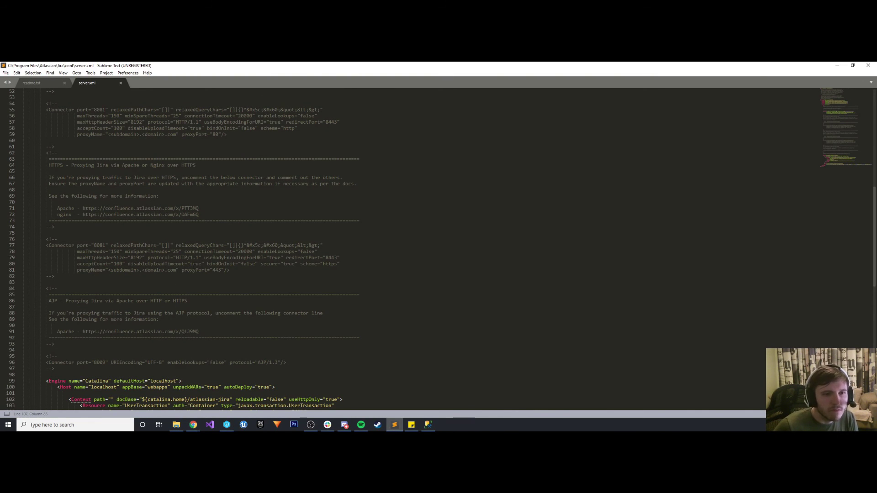
pyautogui.scroll(5, 194, 267)
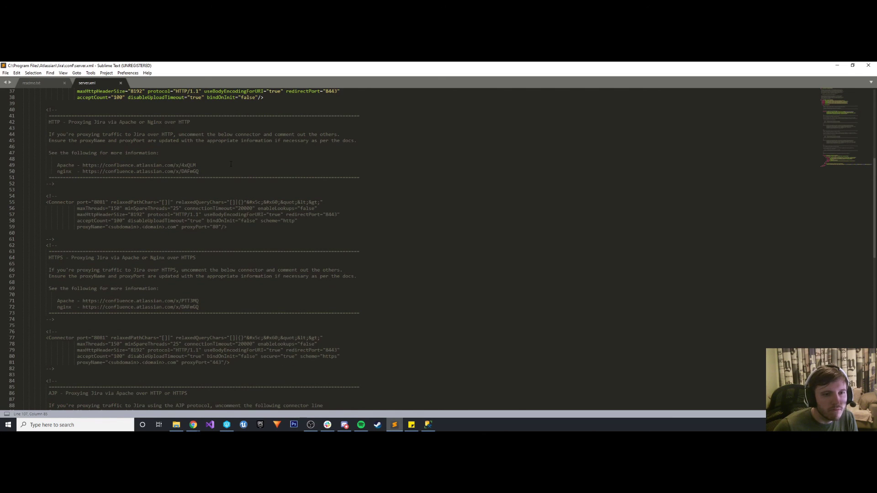
pyautogui.scroll(-3, 224, 163)
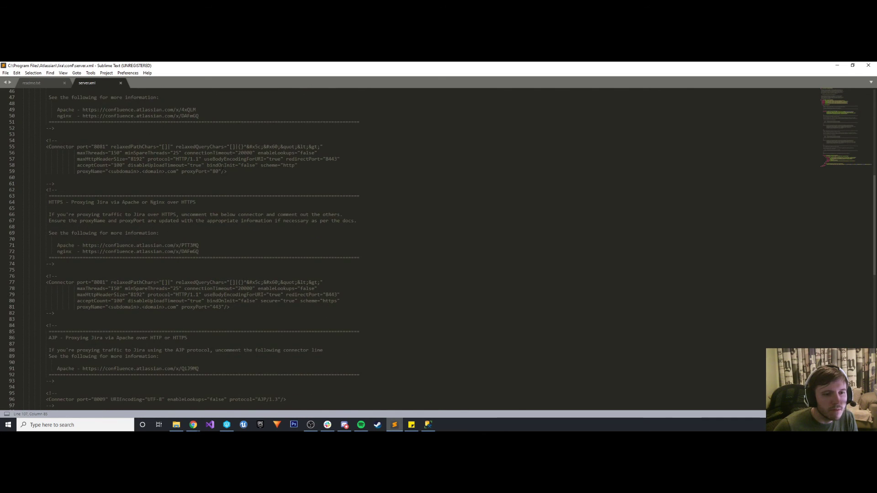
pyautogui.scroll(-1, 222, 168)
pyautogui.scroll(-1, 222, 168)
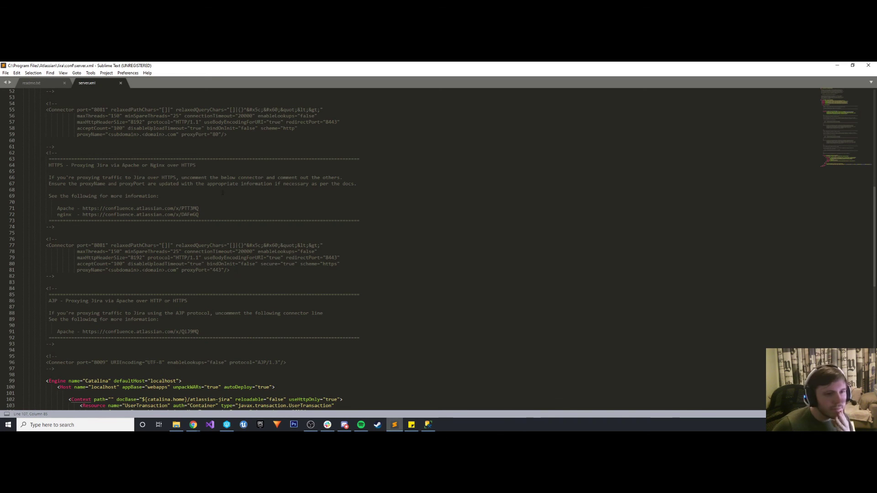
pyautogui.scroll(5, 219, 159)
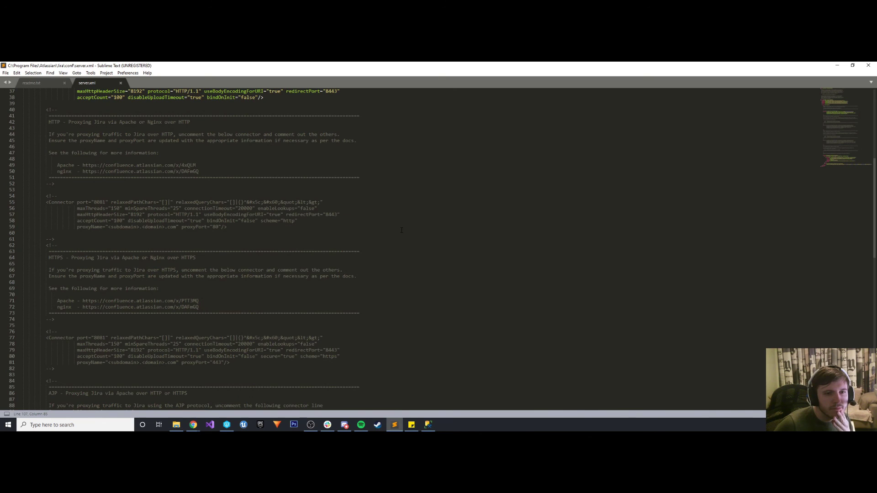
pyautogui.scroll(-14, 402, 229)
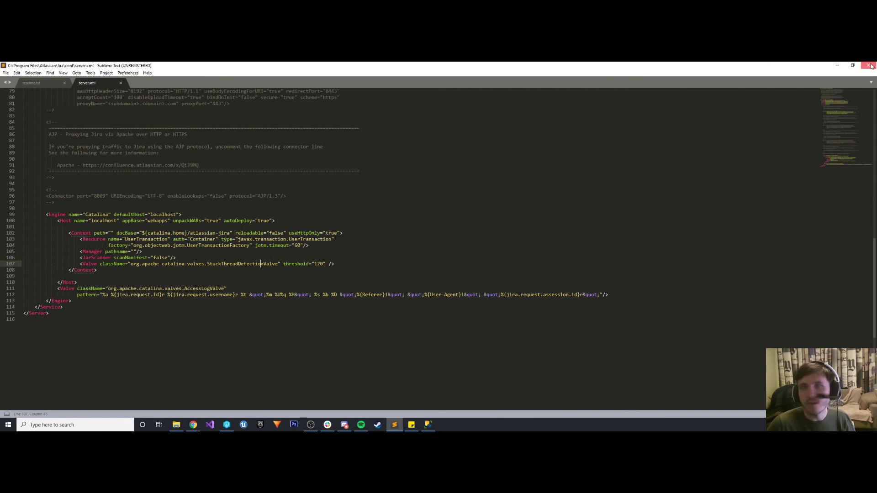
pyautogui.click(837, 66)
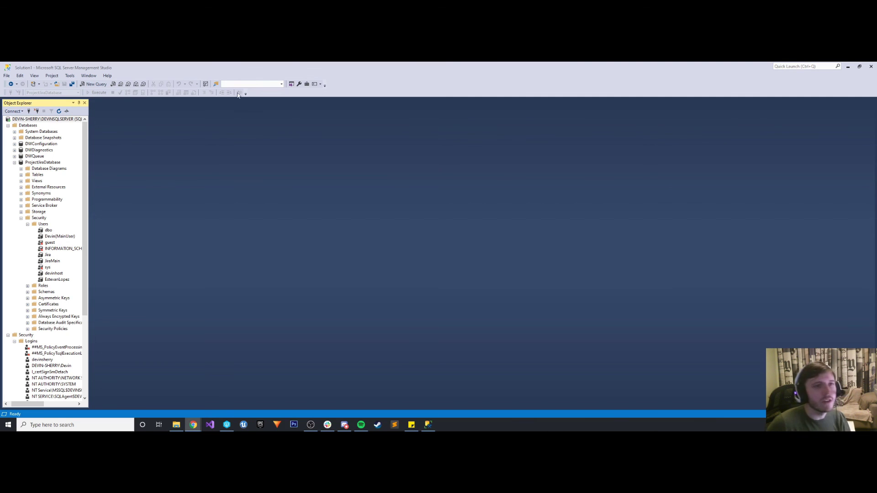
pyautogui.click(847, 67)
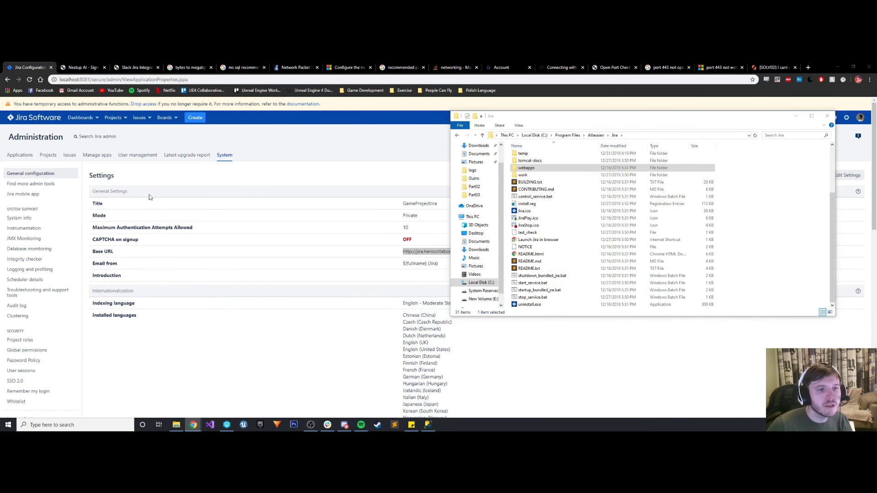
pyautogui.click(230, 356)
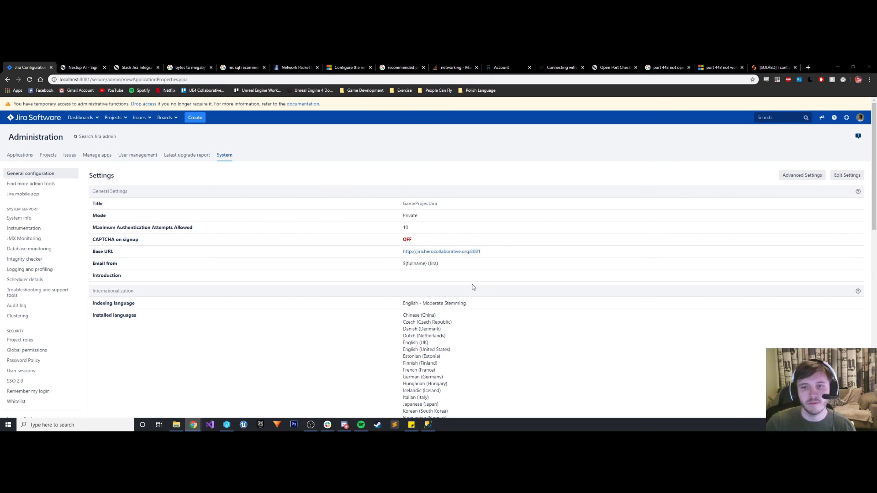
pyautogui.click(463, 255)
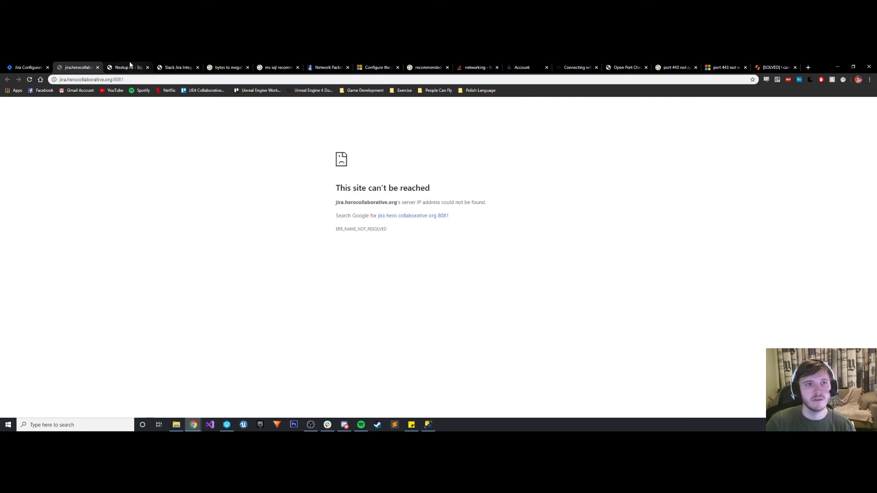
pyautogui.click(98, 69)
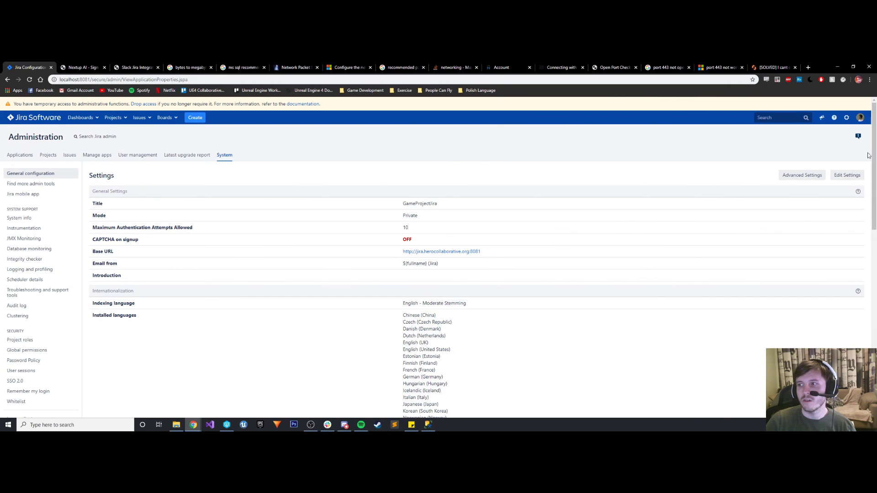
pyautogui.click(847, 175)
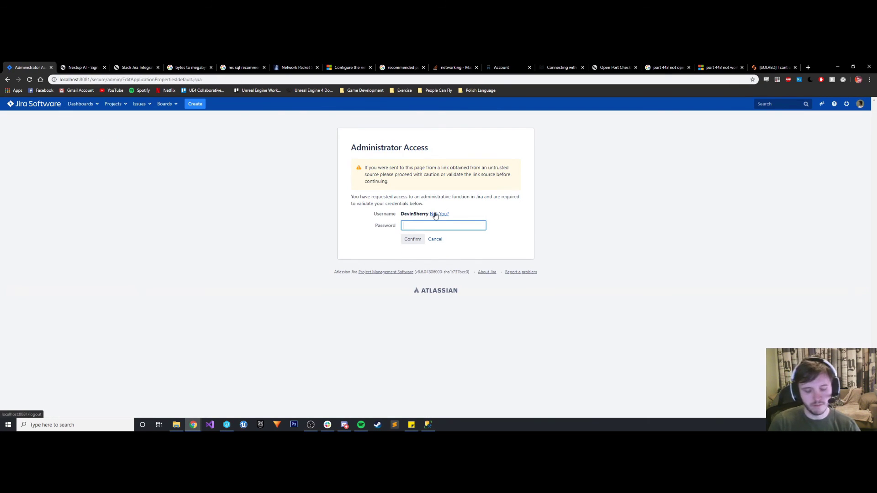
pyautogui.write('•••••••••••••')
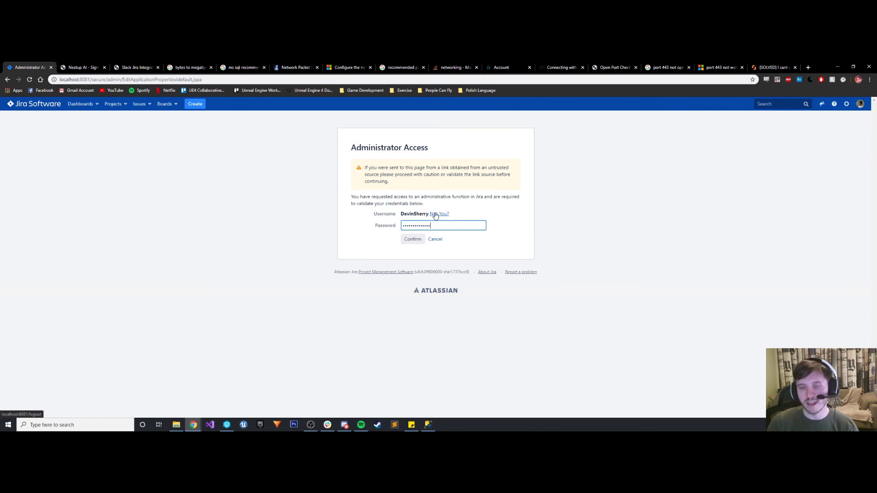
pyautogui.click(409, 239)
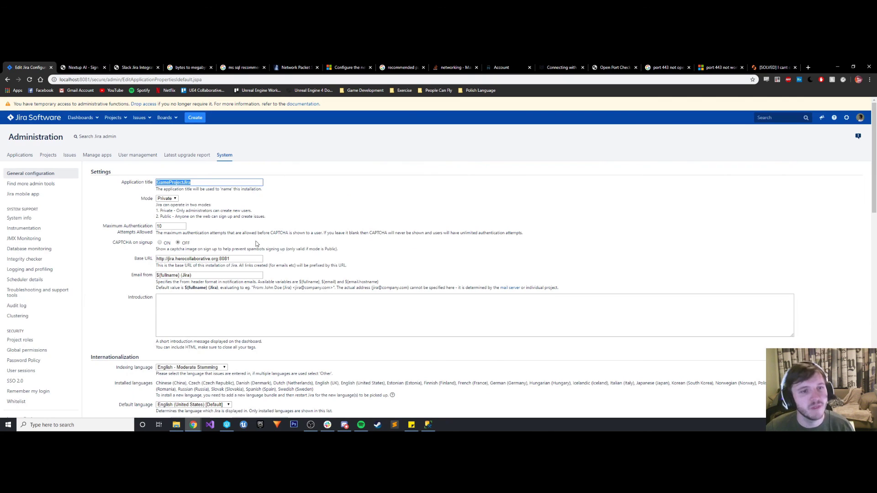
pyautogui.scroll(-1, 241, 266)
pyautogui.scroll(-2, 242, 266)
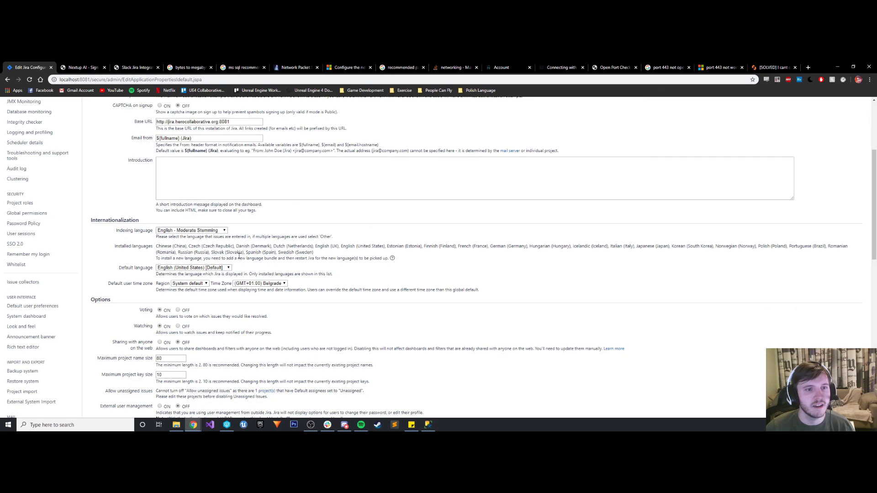
pyautogui.scroll(3, 197, 254)
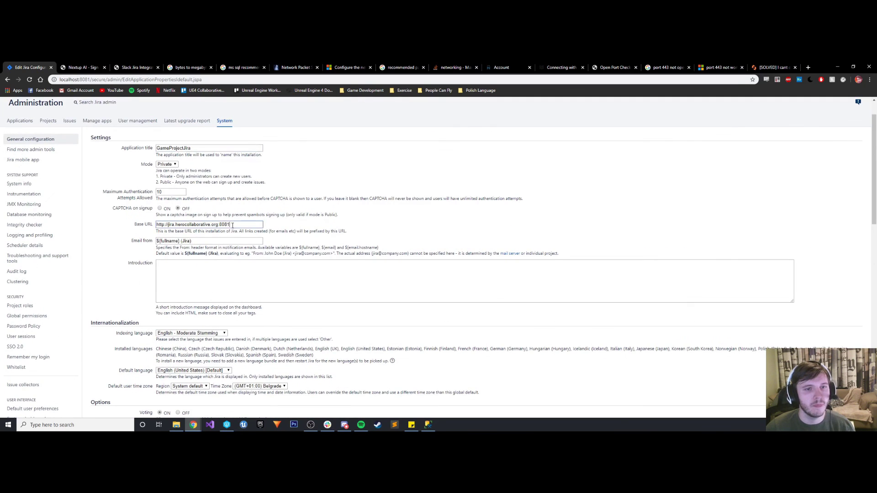
pyautogui.moveTo(229, 224); pyautogui.dragTo(218, 224)
pyautogui.press('BackSpace')
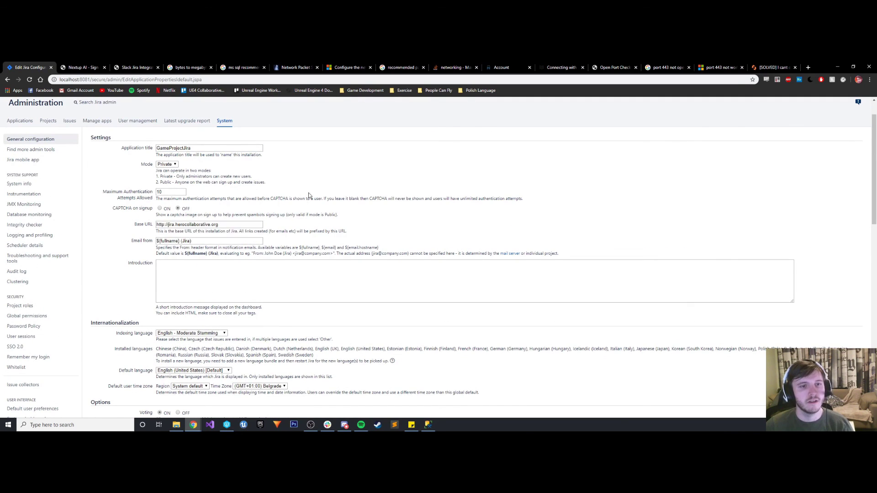
pyautogui.scroll(-15, 263, 209)
pyautogui.click(167, 362)
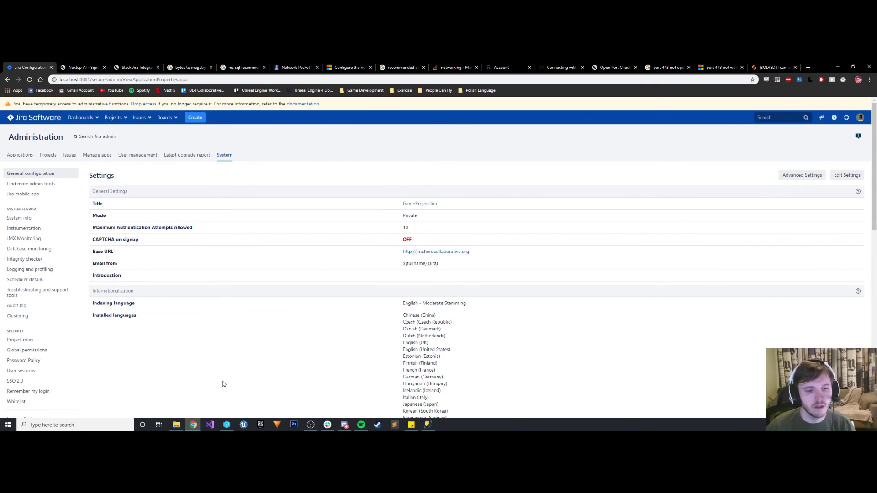
# Shut Jira down by running stop-jira.bat from the Jira bin folder.
pyautogui.click(177, 425)
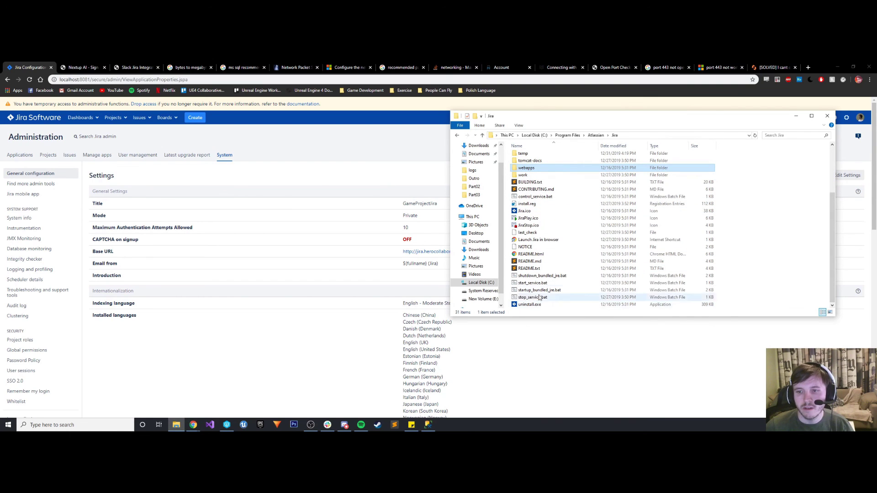
pyautogui.scroll(3, 535, 169)
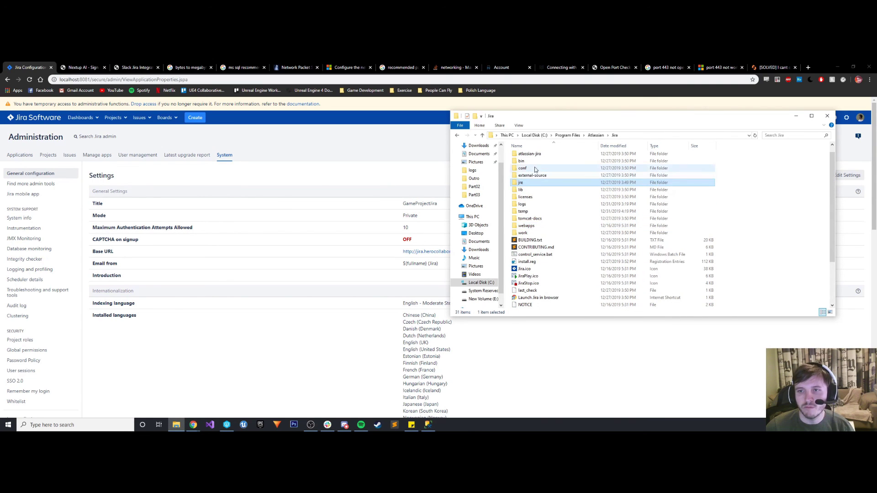
pyautogui.doubleClick(521, 161)
pyautogui.scroll(-5, 538, 246)
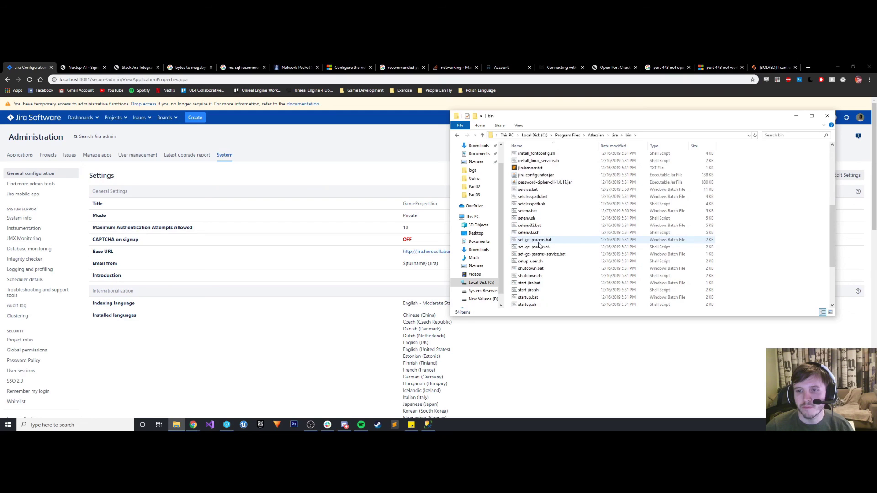
pyautogui.scroll(-2, 538, 250)
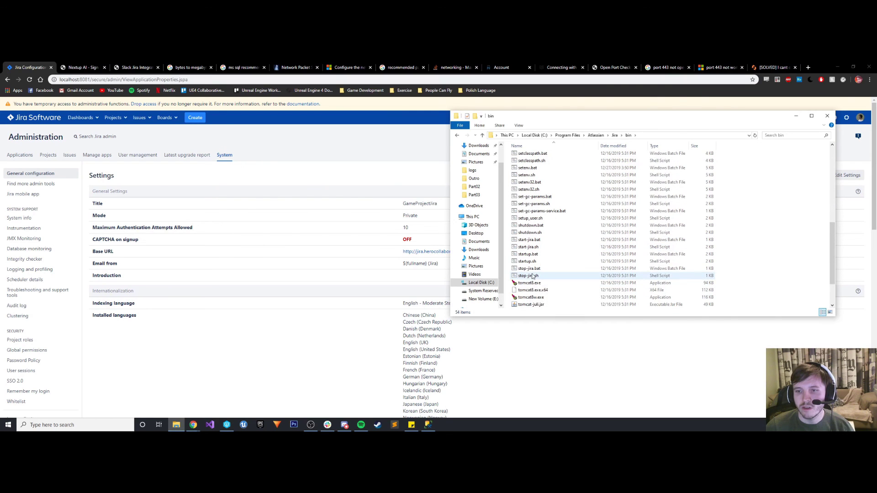
pyautogui.click(531, 270)
pyautogui.doubleClick(530, 269)
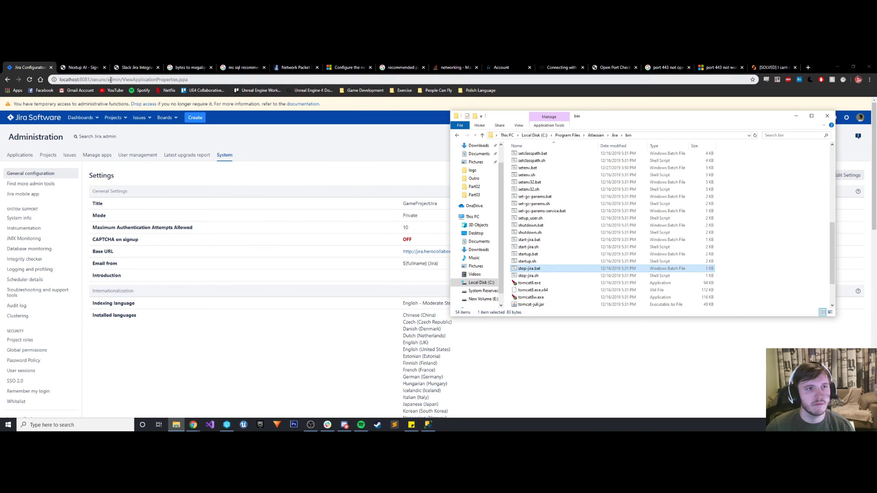
# Load plain localhost:8081 in Chrome to confirm the site can't be reached.
pyautogui.moveTo(185, 80); pyautogui.dragTo(90, 80)
pyautogui.press('BackSpace')
pyautogui.press('Return')
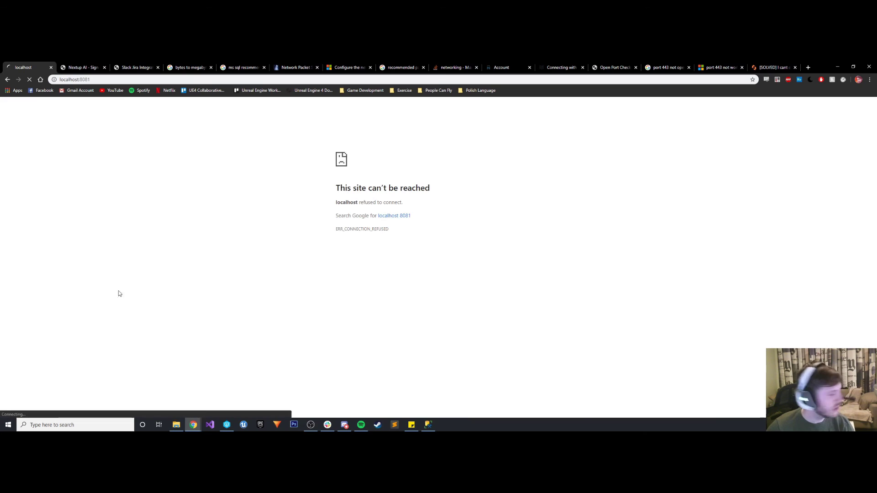
# Open server.xml from Atlassian\Jira\conf in Sublime Text.
pyautogui.click(175, 424)
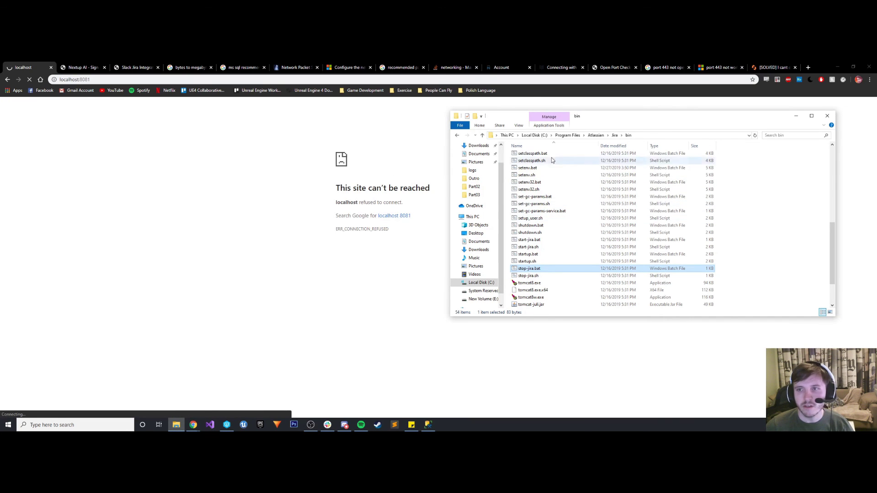
pyautogui.click(595, 135)
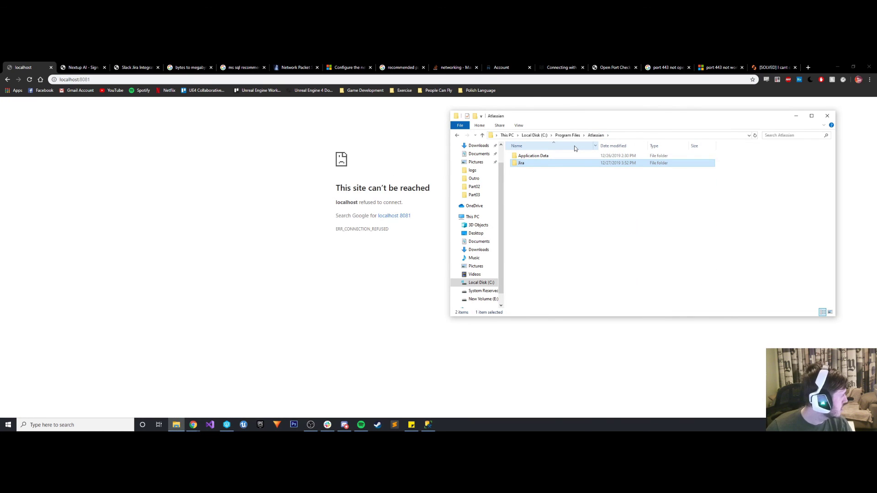
pyautogui.doubleClick(522, 163)
pyautogui.doubleClick(525, 179)
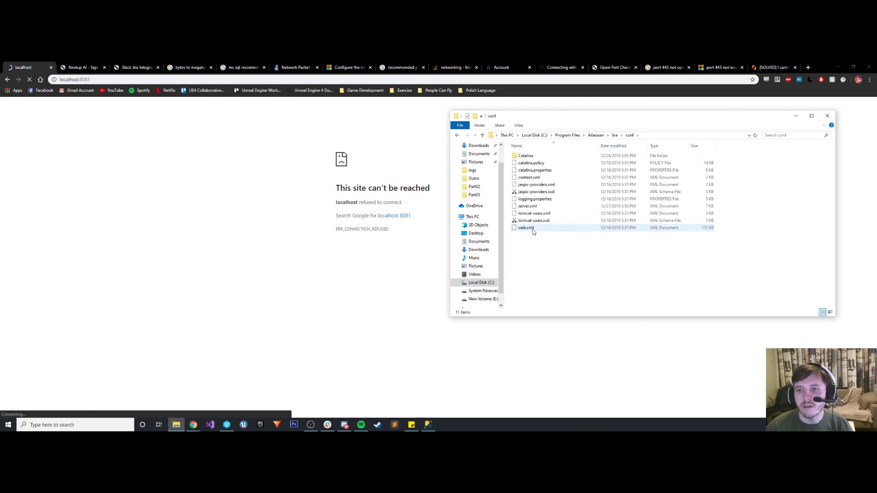
pyautogui.rightClick(529, 206)
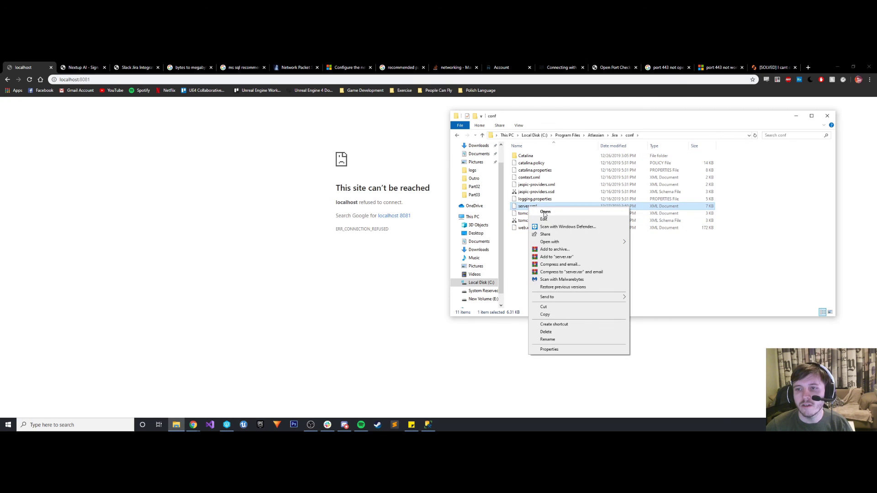
pyautogui.moveTo(550, 242)
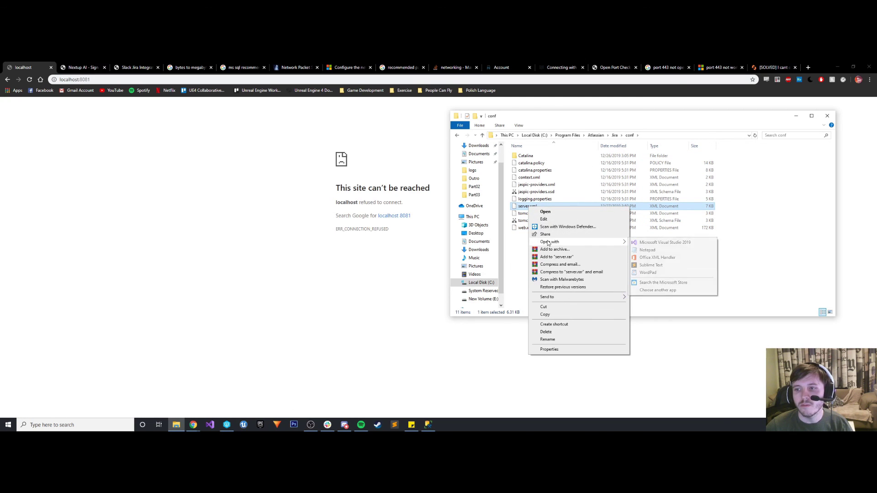
pyautogui.click(660, 267)
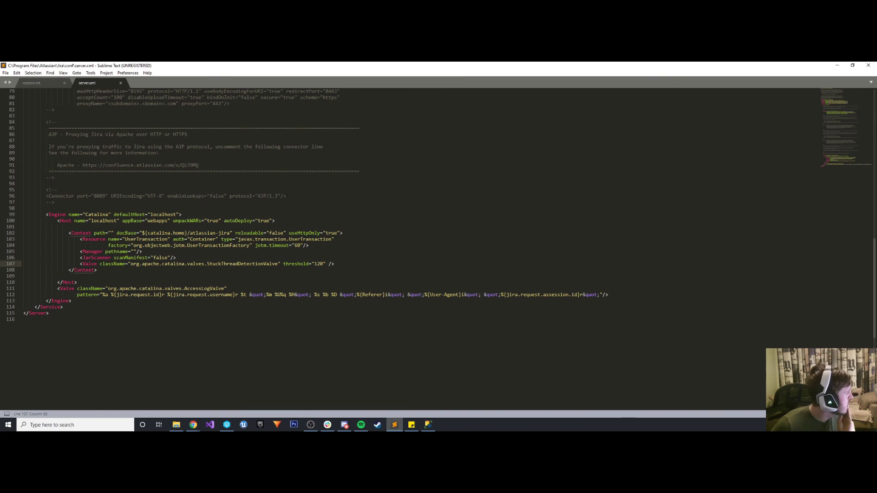
pyautogui.hotkey('alt', 'Tab')
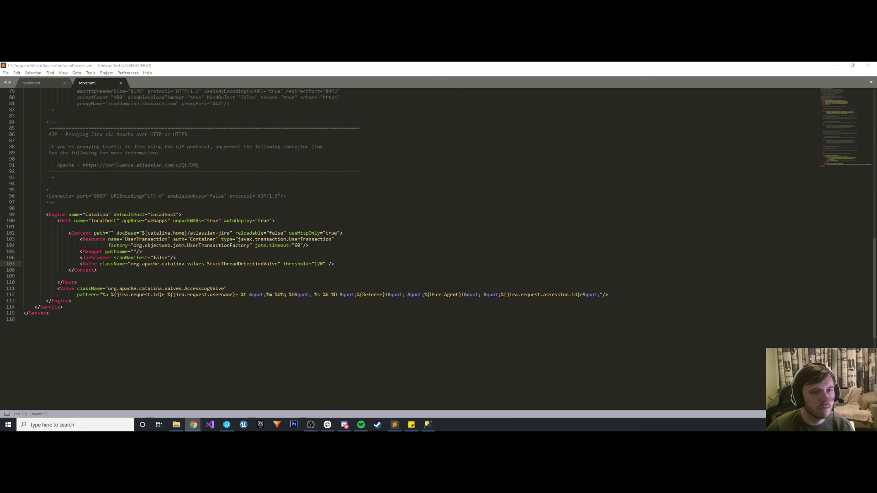
pyautogui.click(111, 233)
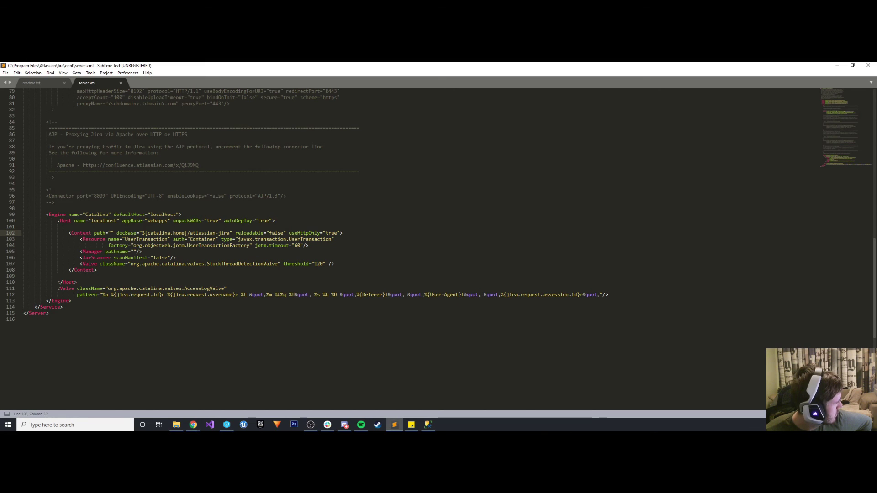
pyautogui.hotkey('alt', 'Tab')
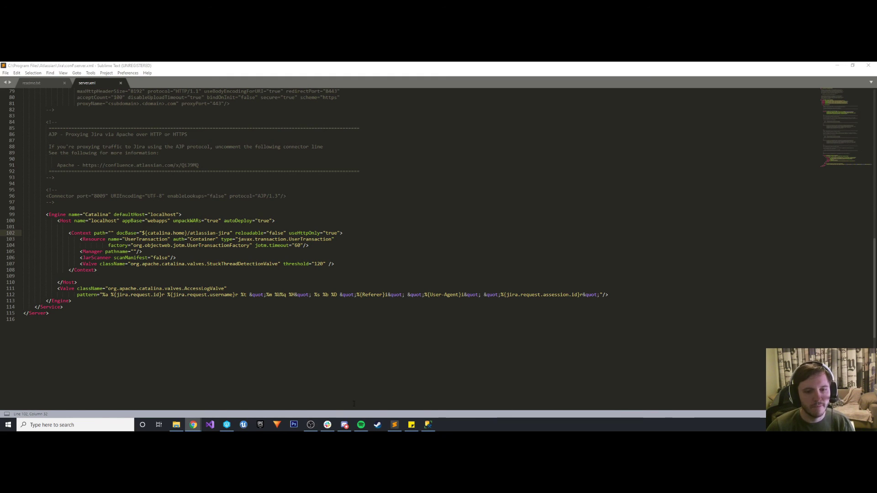
# Start Jira by running start-jira.bat from the Jira bin folder.
pyautogui.click(175, 425)
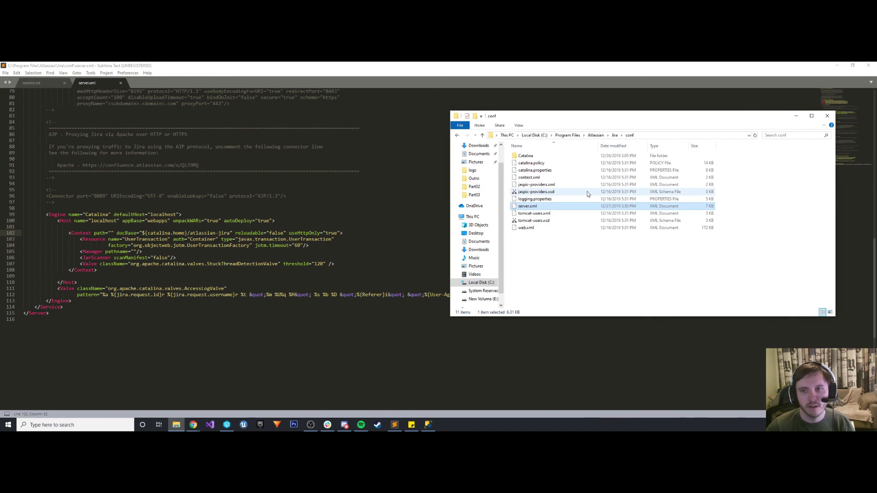
pyautogui.click(613, 136)
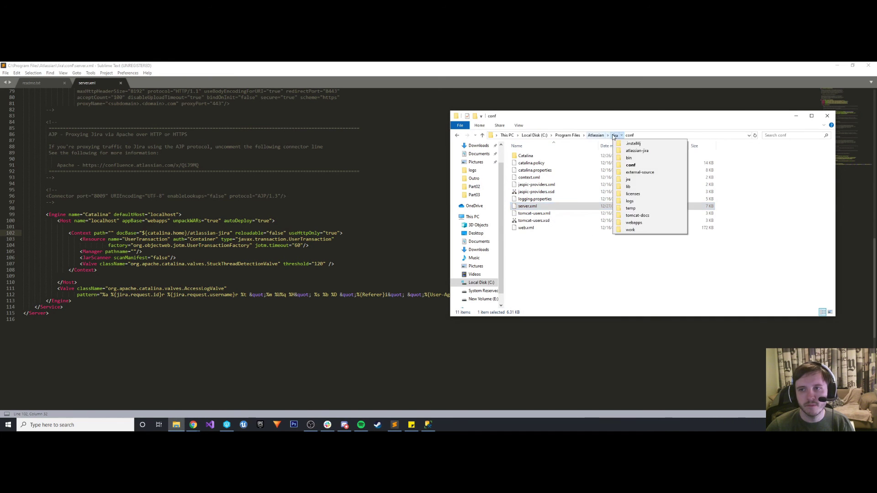
pyautogui.click(596, 135)
pyautogui.doubleClick(522, 163)
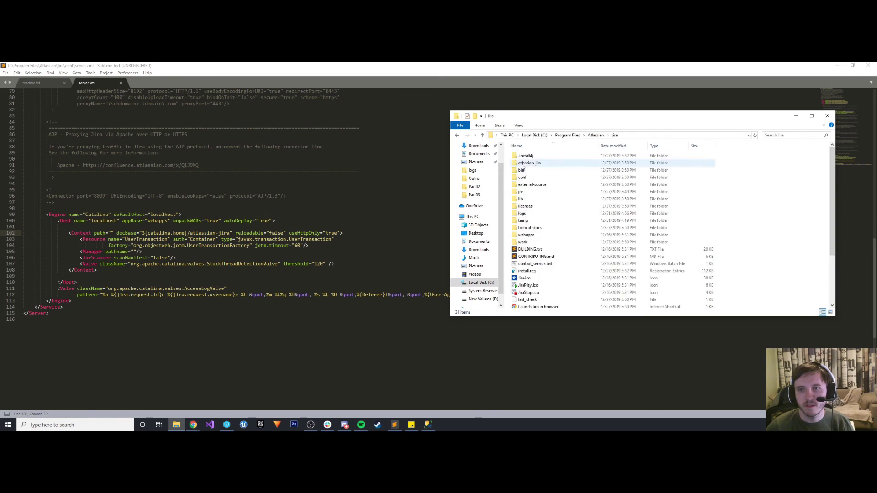
pyautogui.scroll(-1, 525, 174)
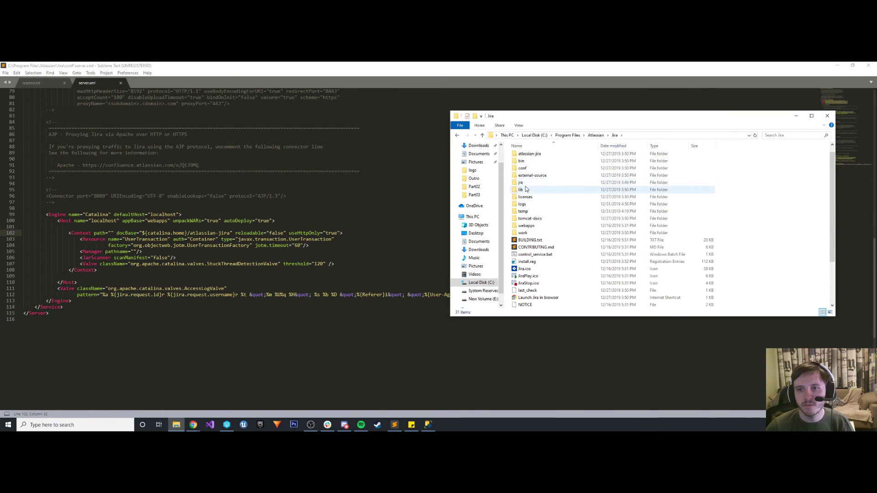
pyautogui.doubleClick(524, 184)
pyautogui.click(615, 135)
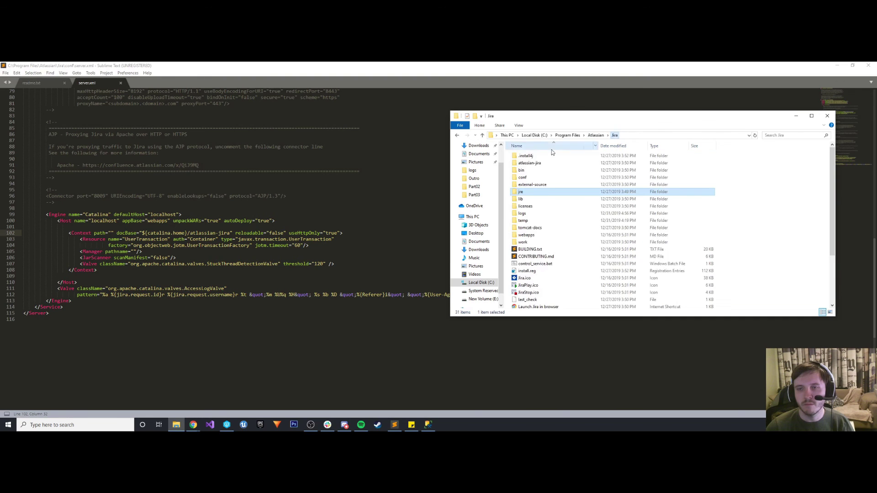
pyautogui.doubleClick(521, 170)
pyautogui.scroll(-10, 525, 215)
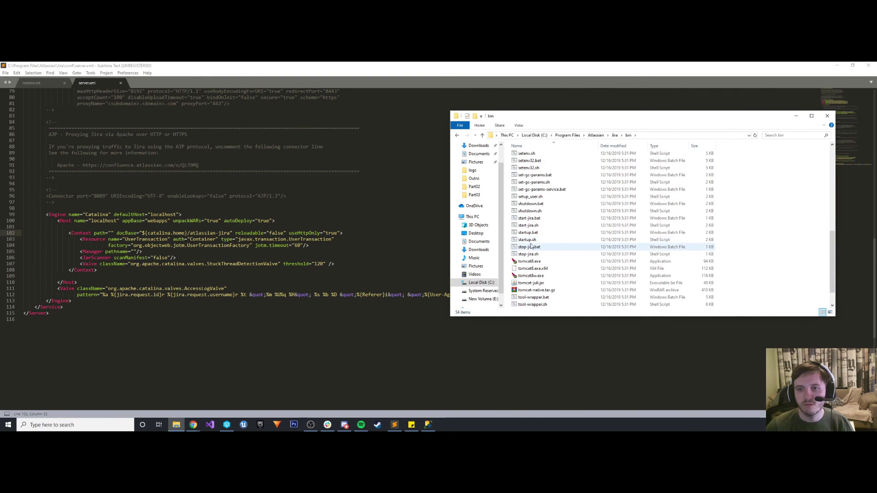
pyautogui.doubleClick(528, 218)
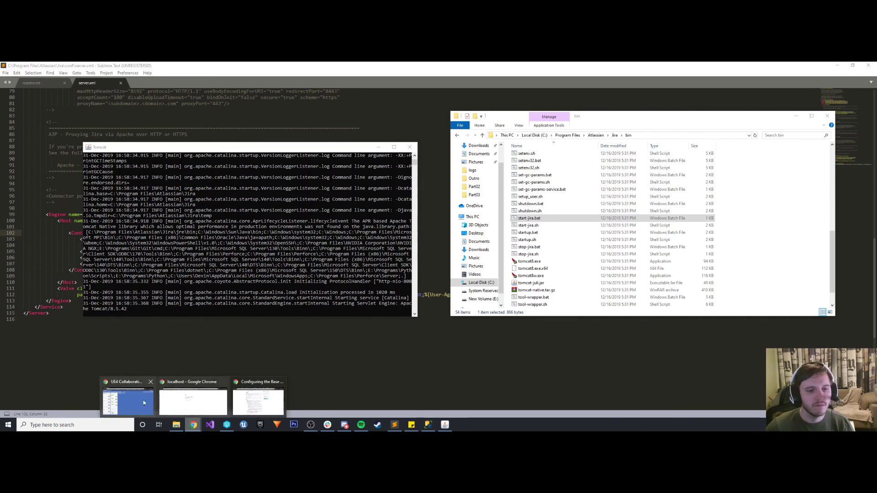
# Reload localhost:8081 in Chrome while watching the Tomcat startup console.
pyautogui.click(191, 426)
pyautogui.click(175, 398)
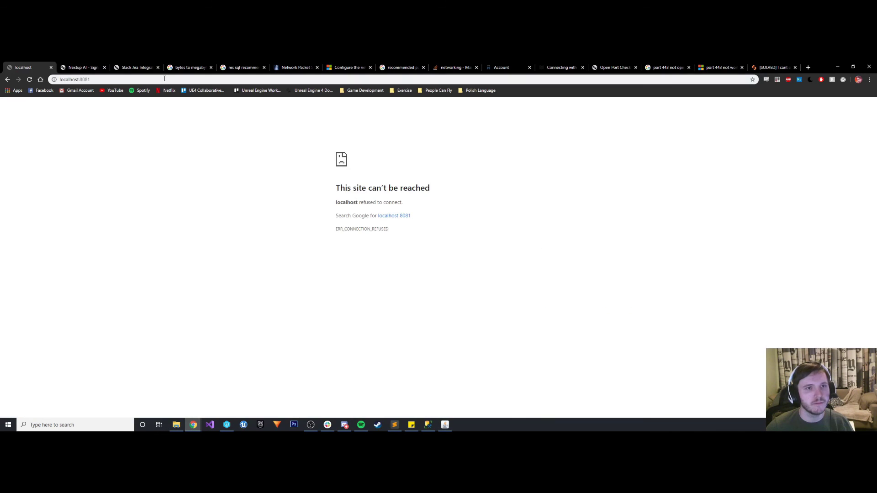
pyautogui.click(29, 80)
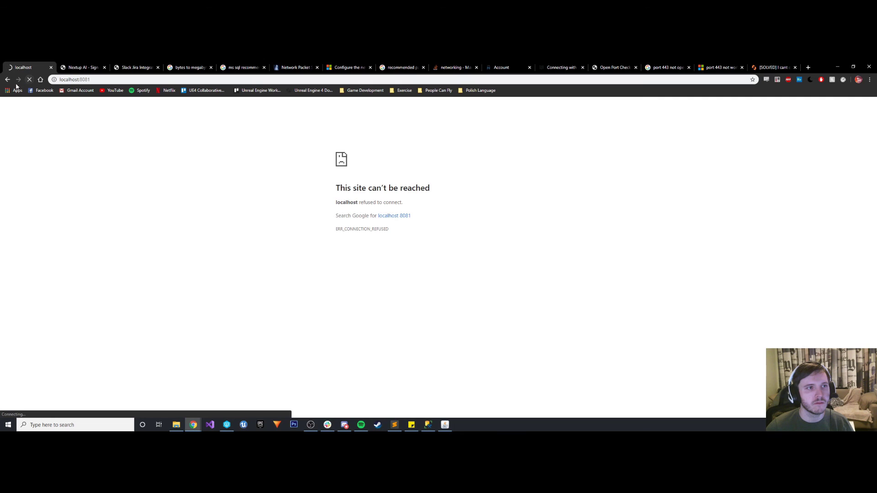
pyautogui.click(444, 425)
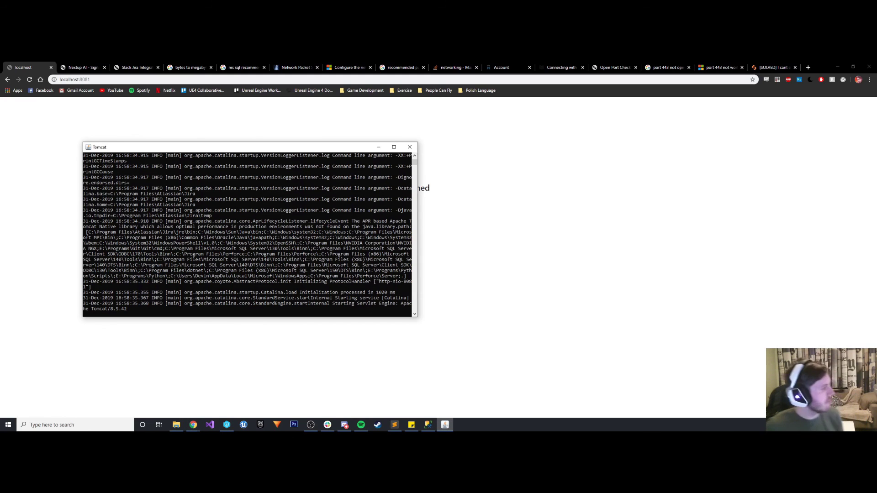
pyautogui.hotkey('alt', 'Tab')
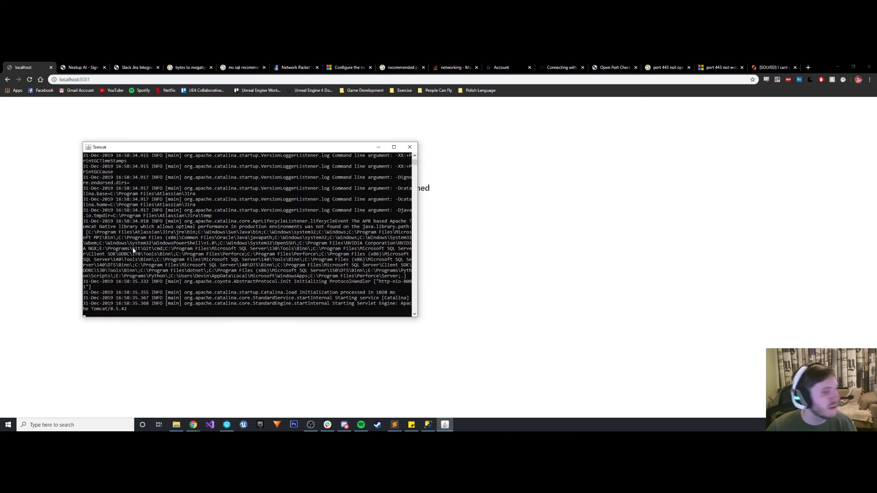
pyautogui.click(243, 259)
pyautogui.click(29, 79)
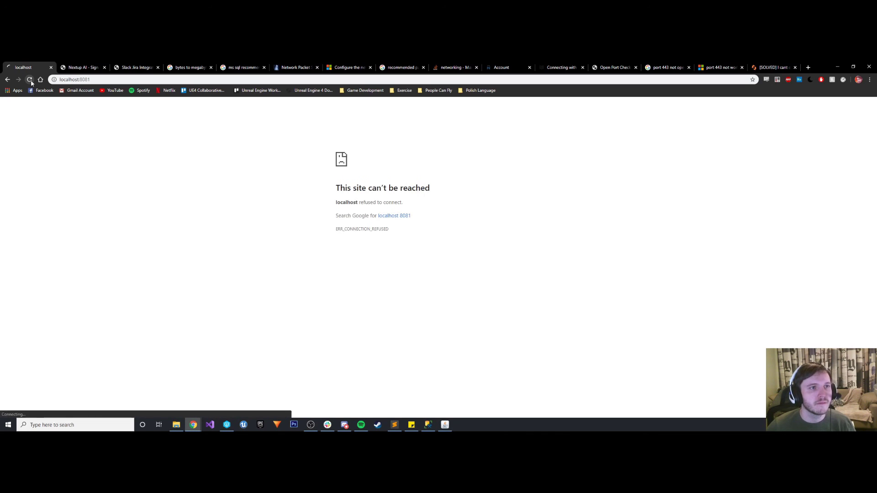
# Move the Tomcat console window up and to the right.
pyautogui.click(444, 425)
pyautogui.scroll(2, 290, 282)
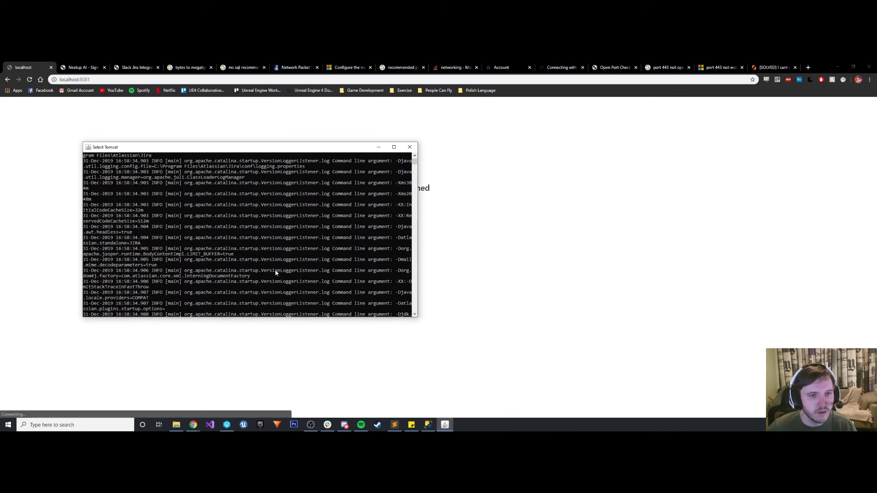
pyautogui.moveTo(228, 144); pyautogui.dragTo(423, 108)
pyautogui.click(43, 424)
# Launch the Services app by searching 'serv'.
pyautogui.write('serv')
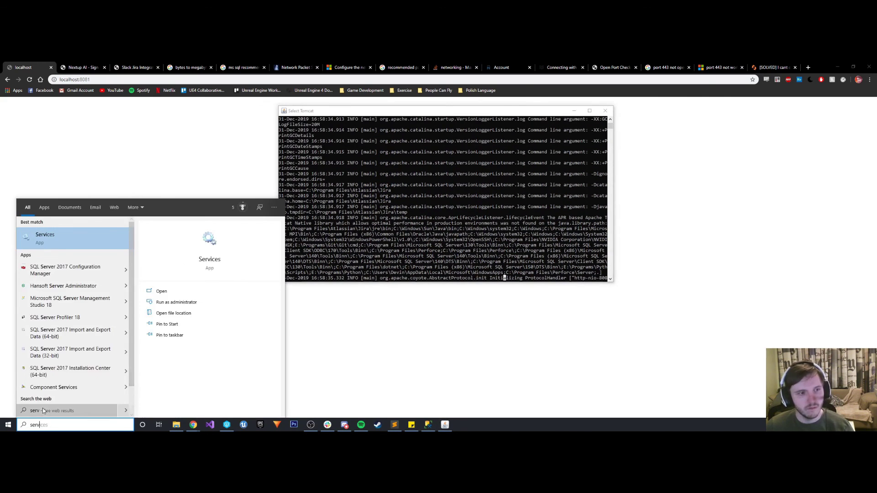
pyautogui.click(65, 240)
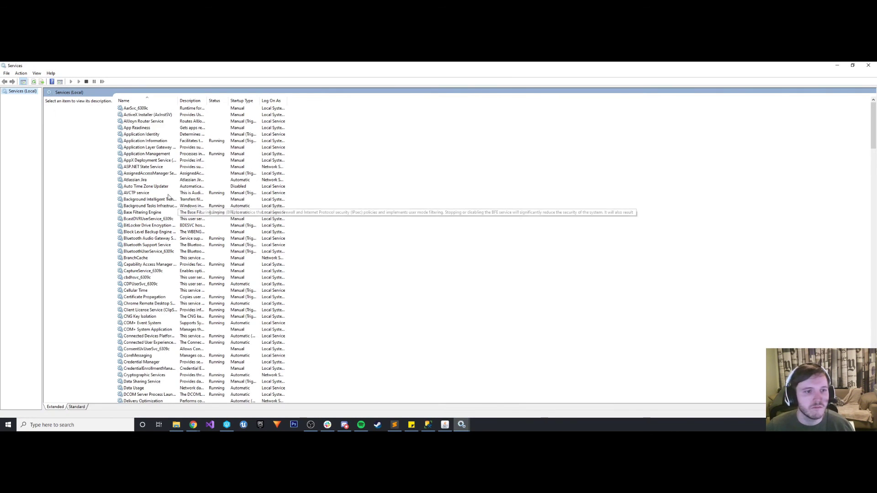
pyautogui.scroll(-20, 145, 214)
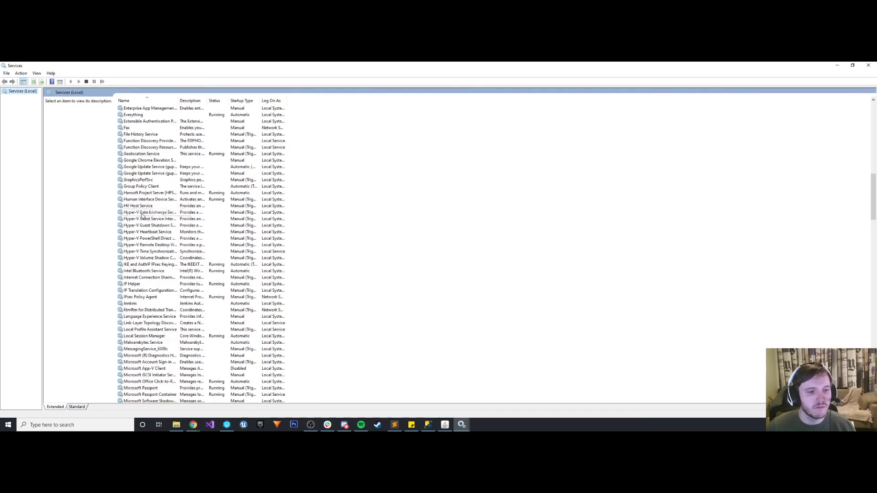
pyautogui.scroll(-1, 144, 213)
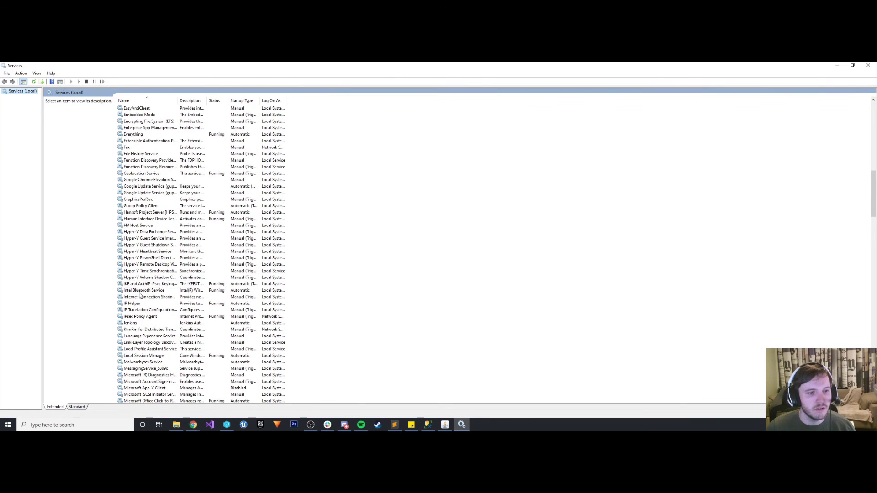
pyautogui.scroll(-4, 140, 327)
pyautogui.scroll(-5, 189, 220)
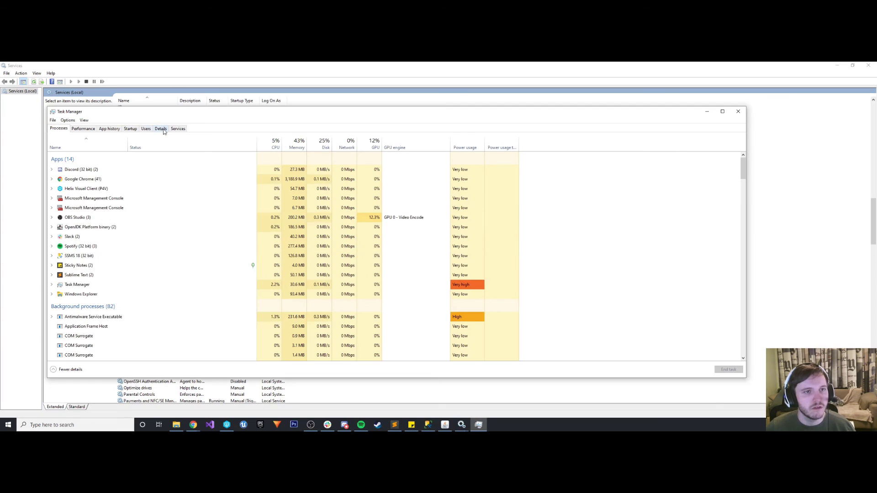
# Close the Tomcat console and start the JiraSoftware service from Task Manager's Services list.
pyautogui.click(178, 129)
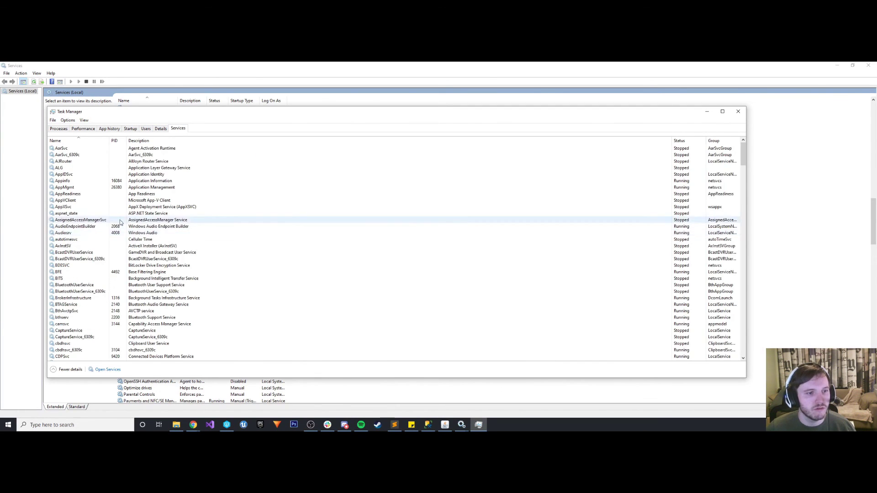
pyautogui.scroll(-20, 114, 220)
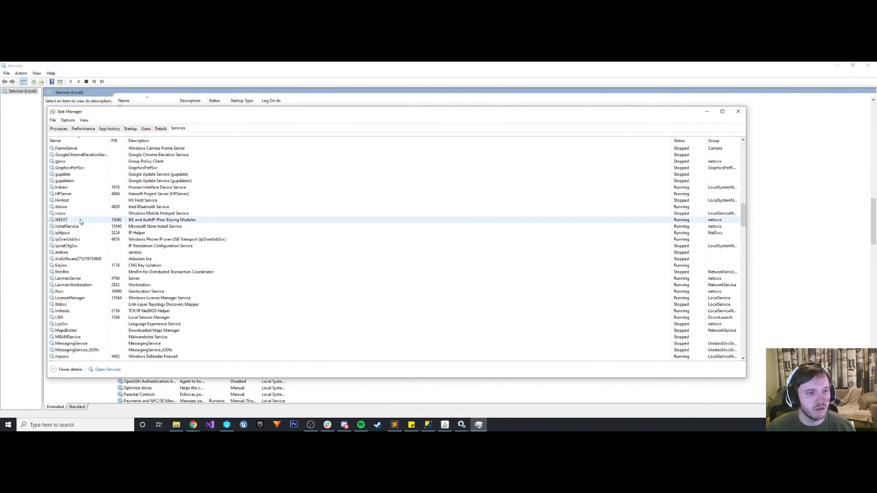
pyautogui.click(72, 259)
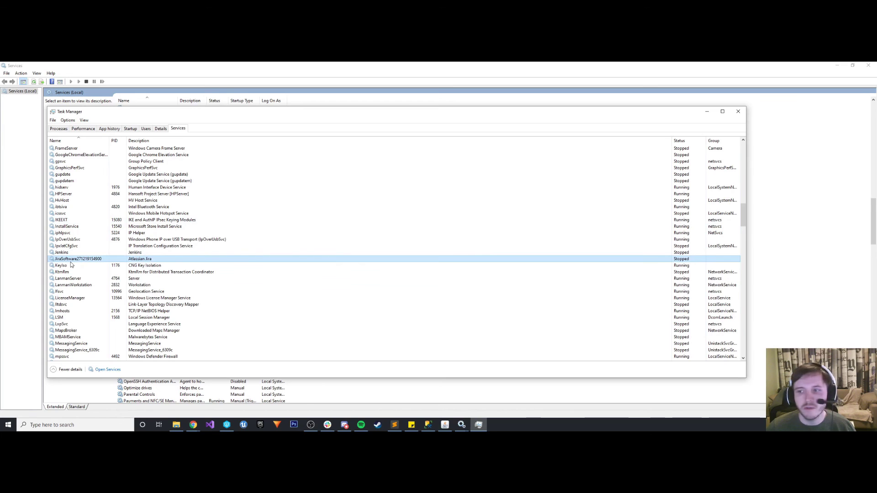
pyautogui.click(468, 426)
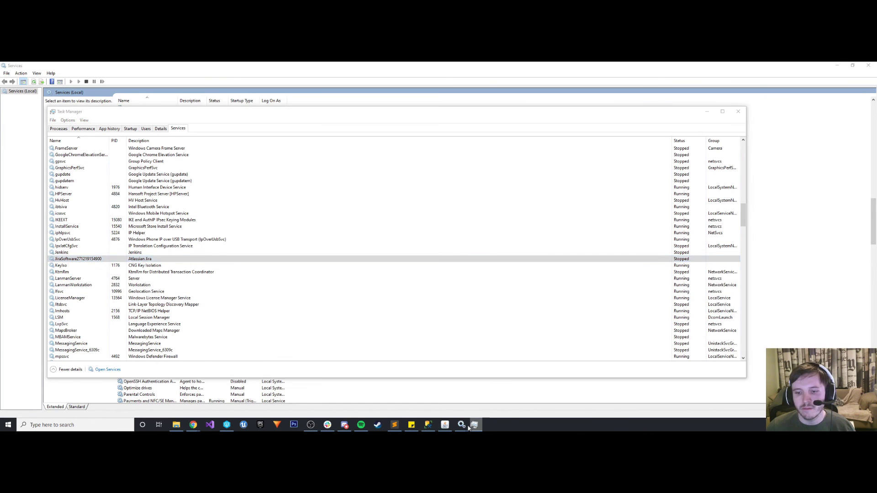
pyautogui.click(446, 425)
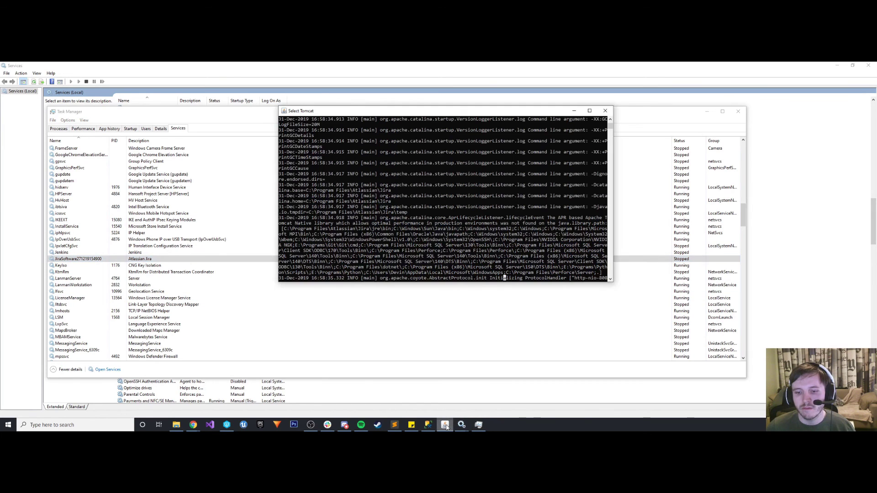
pyautogui.click(605, 110)
pyautogui.rightClick(677, 262)
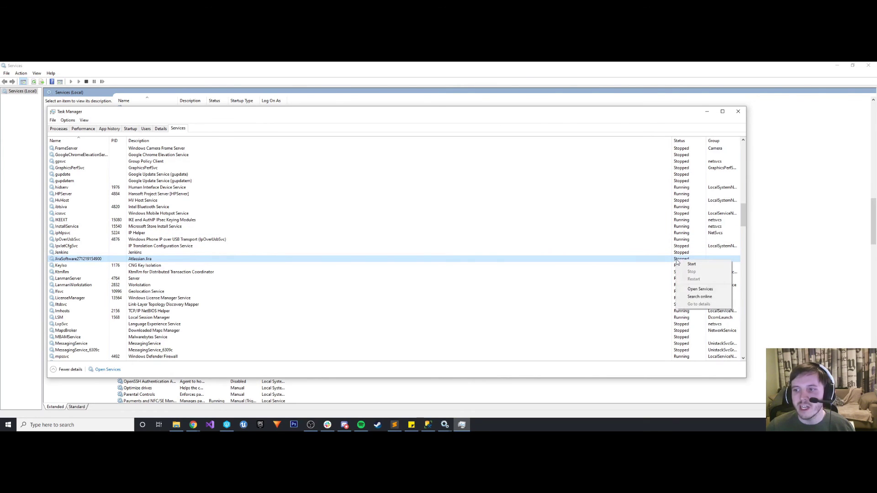
pyautogui.click(691, 264)
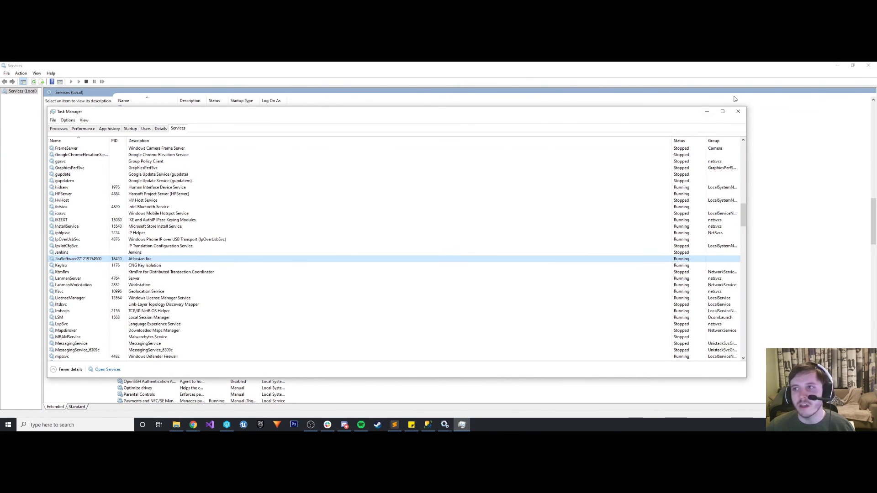
# Close Task Manager and minimize Services to reveal Chrome.
pyautogui.click(738, 111)
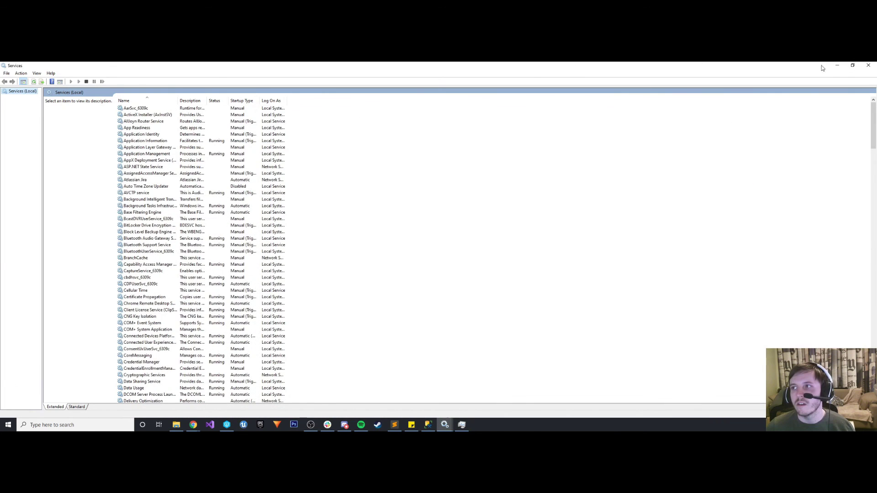
pyautogui.doubleClick(821, 67)
pyautogui.click(546, 86)
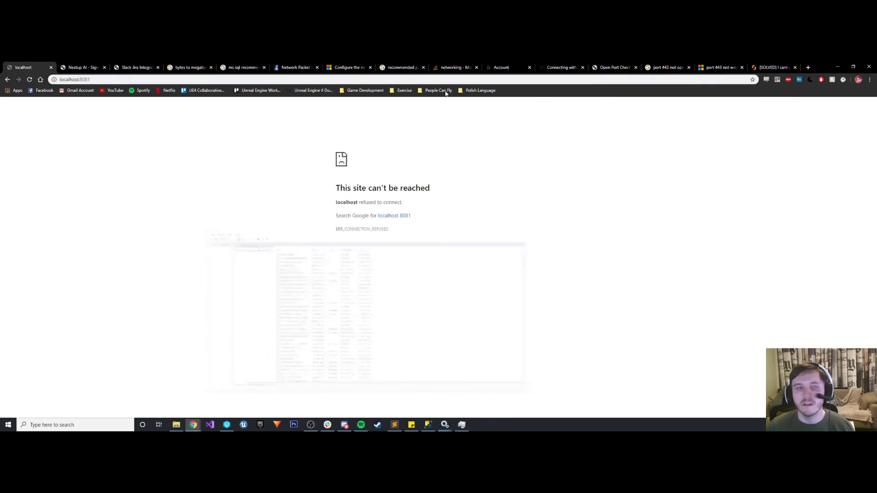
# Reload localhost:8081 three times, still getting a refused connection.
pyautogui.click(117, 78)
pyautogui.press('Return')
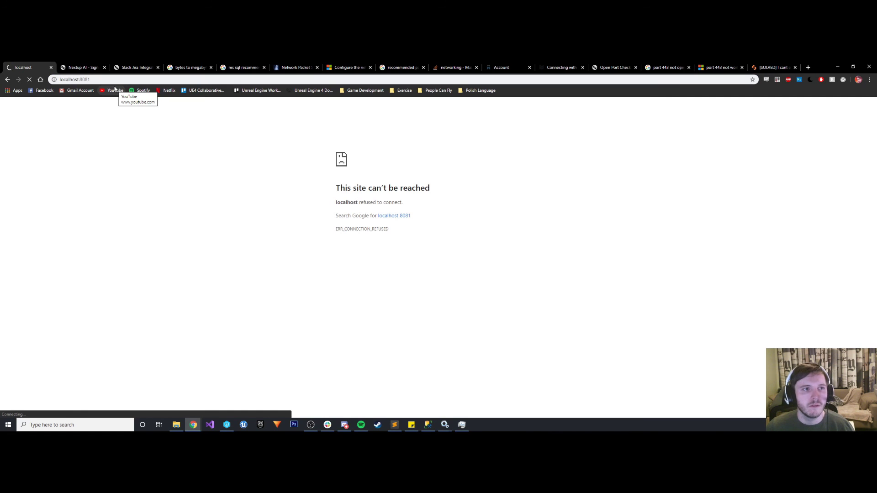
pyautogui.click(90, 79)
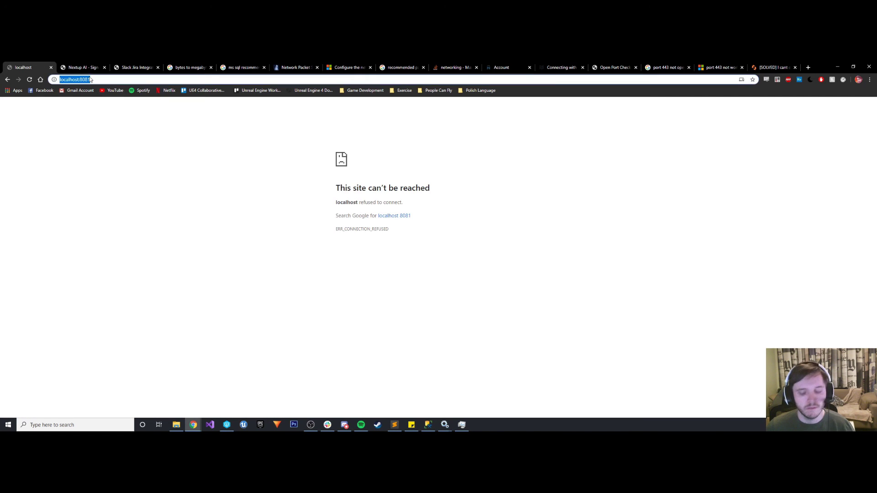
pyautogui.press('Return')
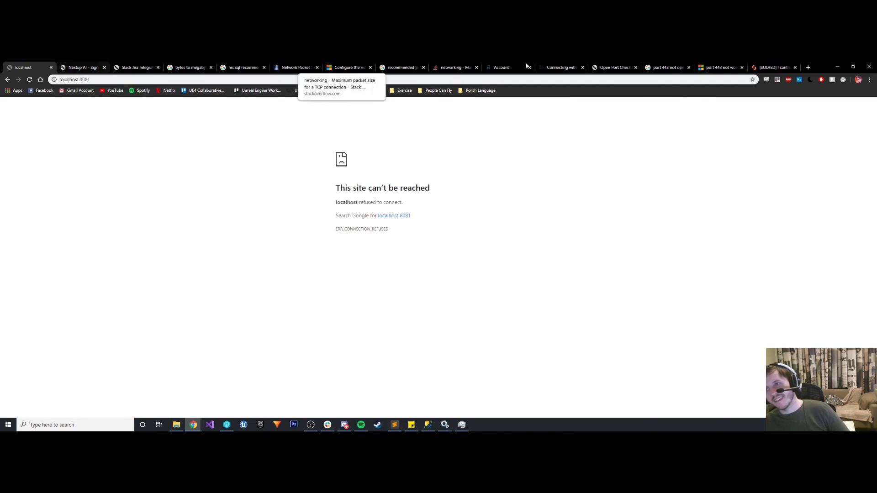
pyautogui.click(161, 80)
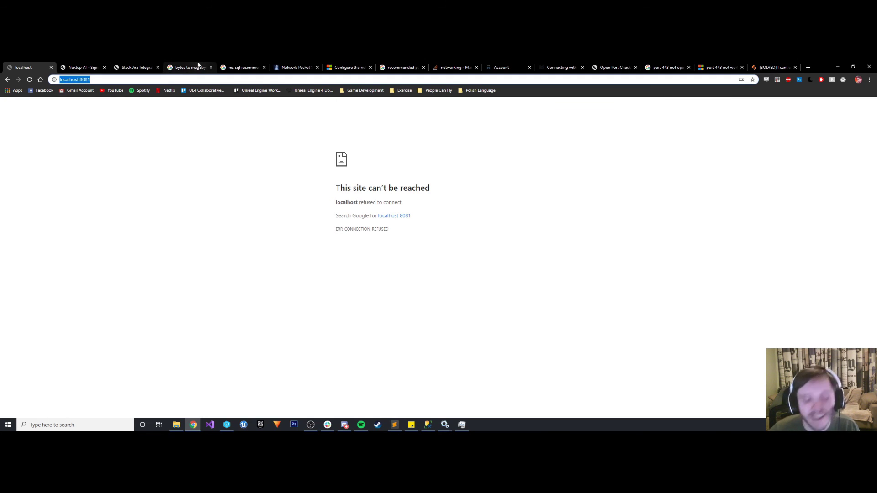
pyautogui.press('Return')
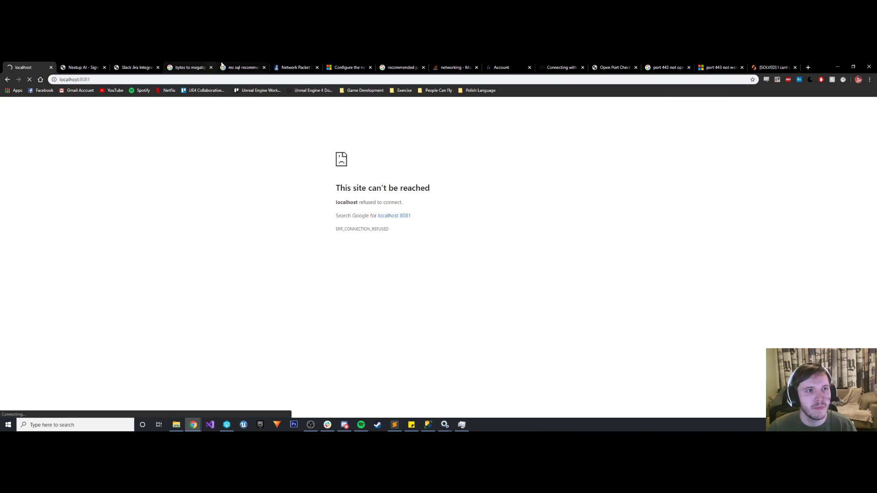
# Check the JiraSoftware service's running process in Task Manager's Details view.
pyautogui.click(461, 425)
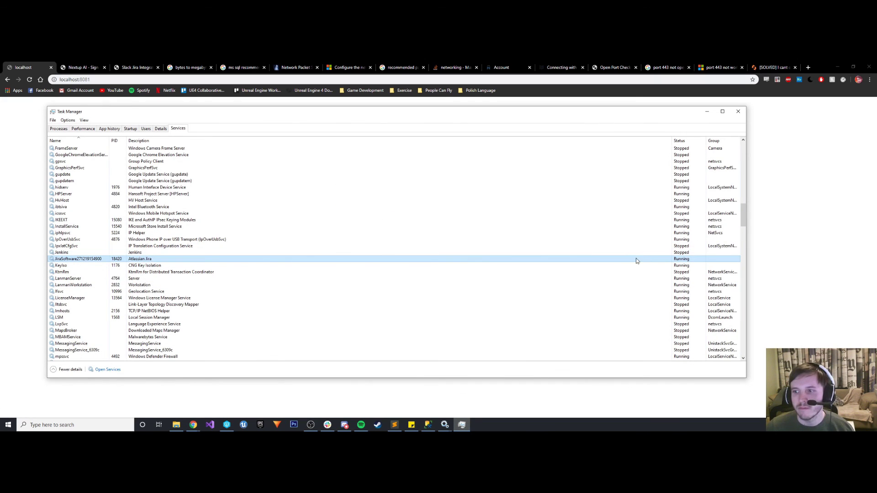
pyautogui.rightClick(100, 259)
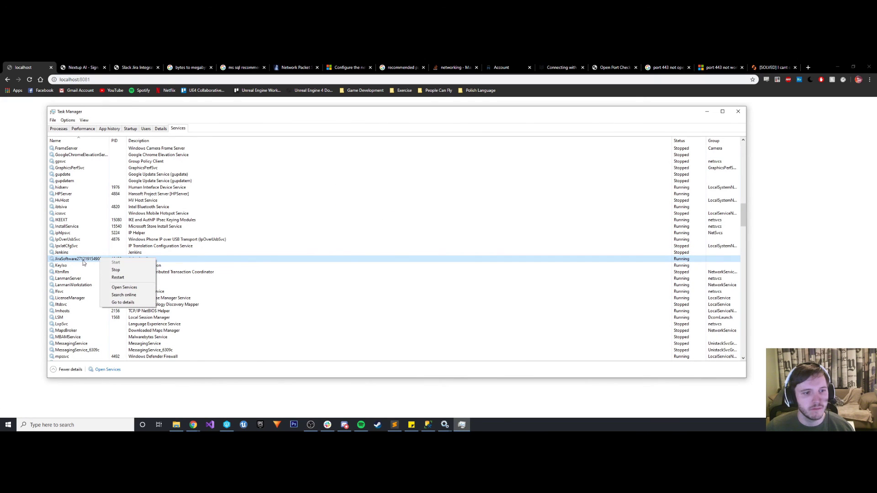
pyautogui.click(117, 303)
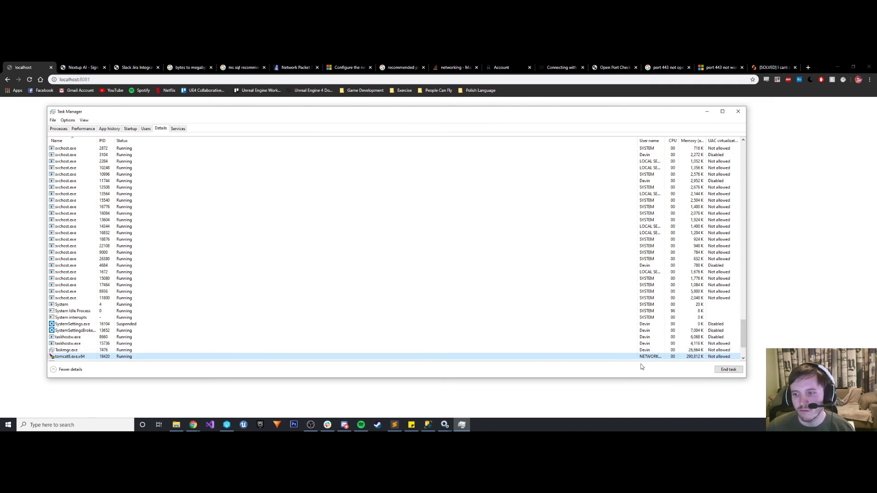
pyautogui.moveTo(637, 140); pyautogui.dragTo(578, 143)
pyautogui.click(706, 112)
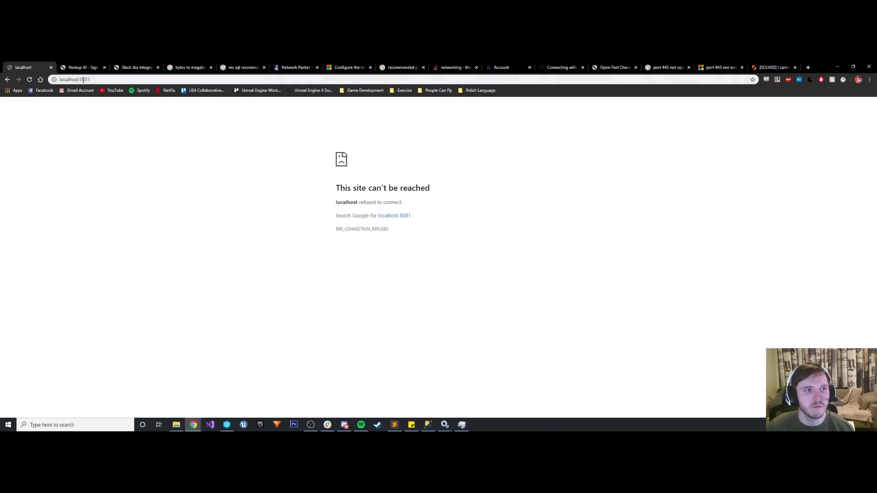
# Reload localhost:8081 so Atlassian Jira loads, then open a new browser tab.
pyautogui.click(206, 79)
pyautogui.press('Return')
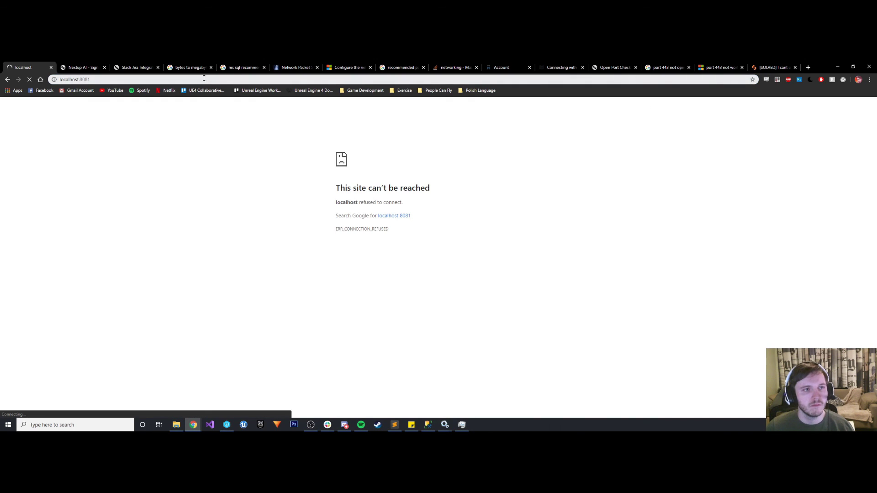
pyautogui.hotkey('ctrl', 't')
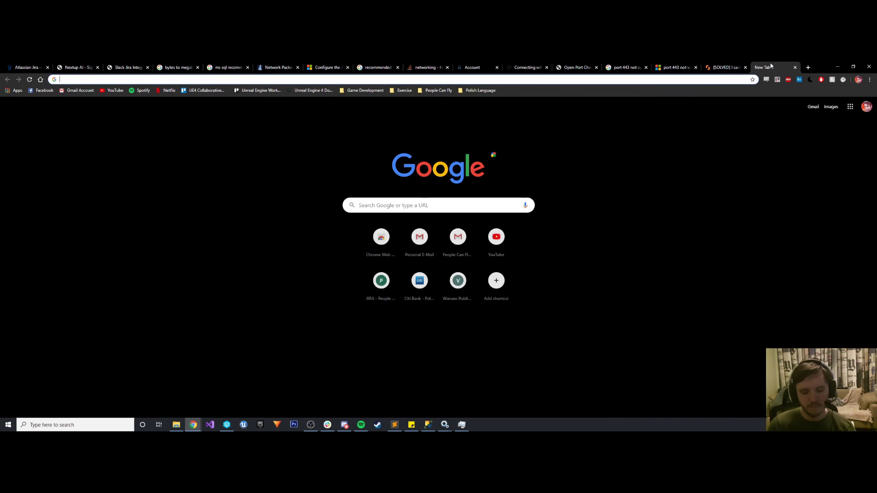
# Search 'my ip' to look up the public IP address and select part of it.
pyautogui.write('my ip')
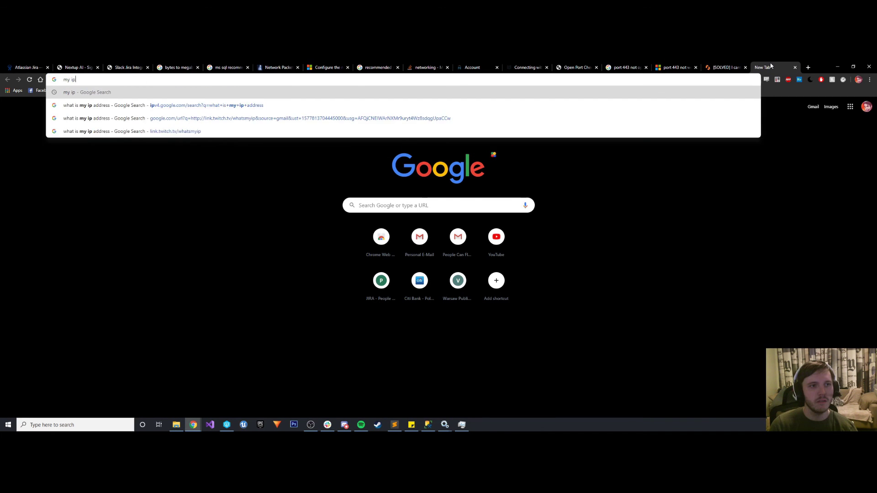
pyautogui.press('Return')
pyautogui.moveTo(102, 167); pyautogui.dragTo(56, 167)
pyautogui.click(25, 67)
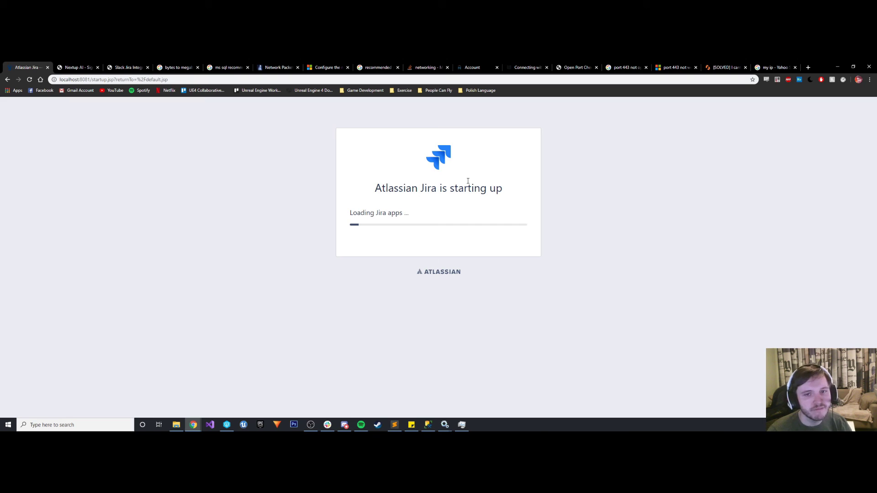
# Close the my ip and Spiceworks tabs, then test port 443 reachability on CanYouSeeMe.
pyautogui.click(780, 68)
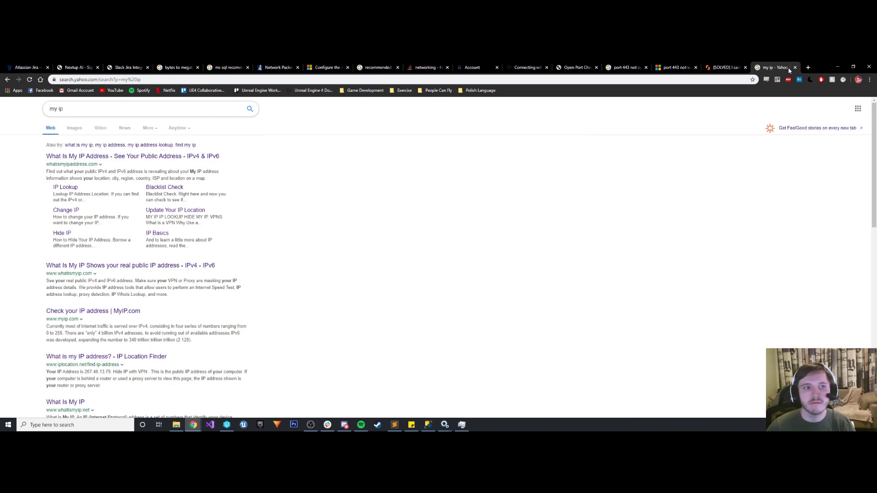
pyautogui.click(794, 67)
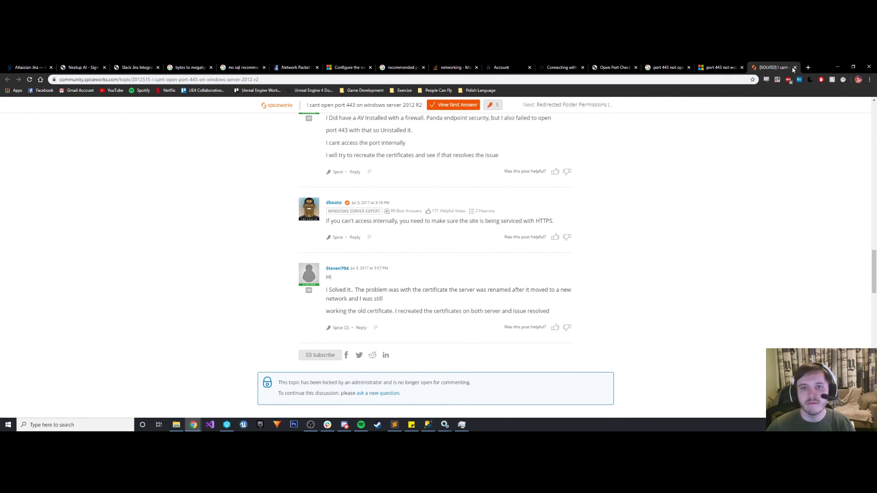
pyautogui.click(794, 67)
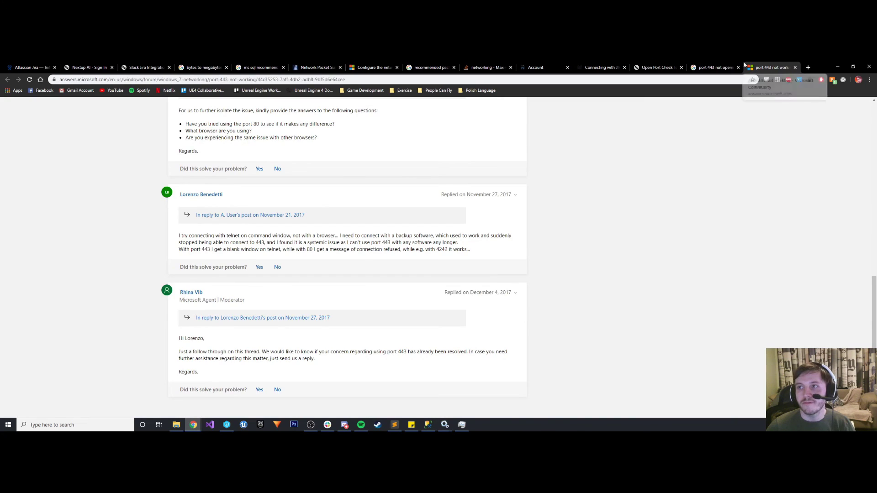
pyautogui.click(643, 67)
pyautogui.click(370, 271)
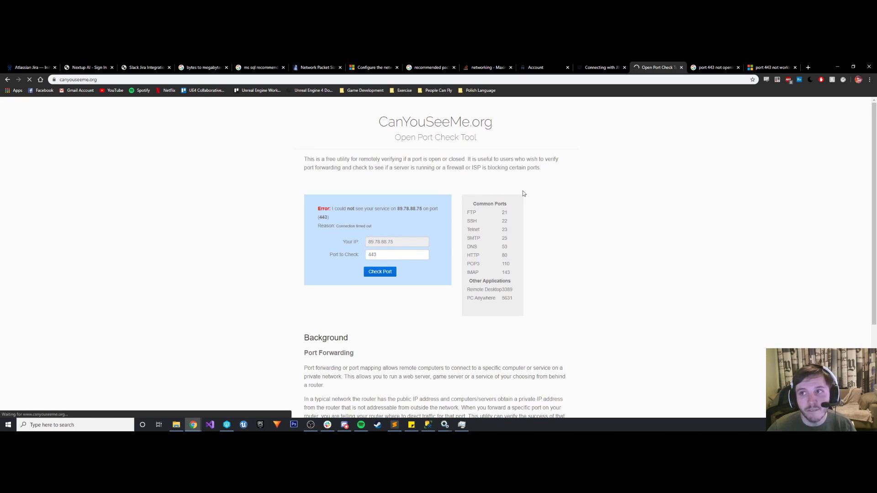
pyautogui.click(44, 65)
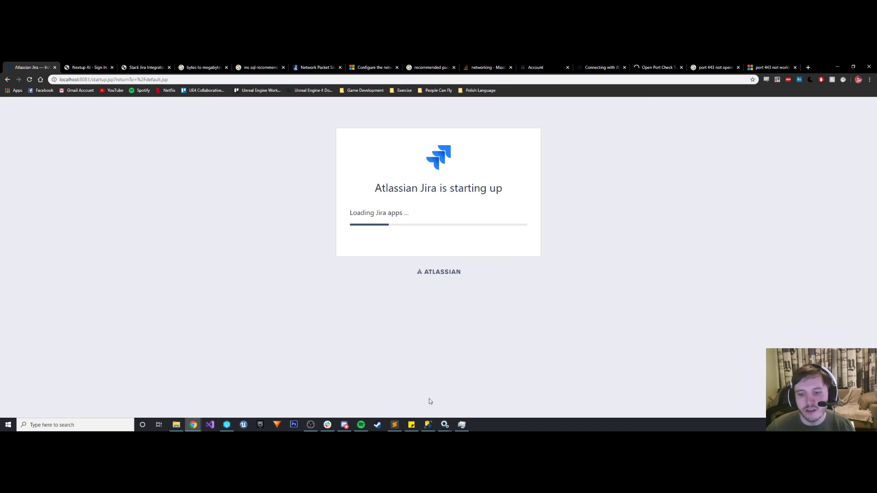
# Close the port 443 troubleshooting, open port check, Connecting with JIRA and Nextup account tabs.
pyautogui.click(760, 66)
pyautogui.click(795, 67)
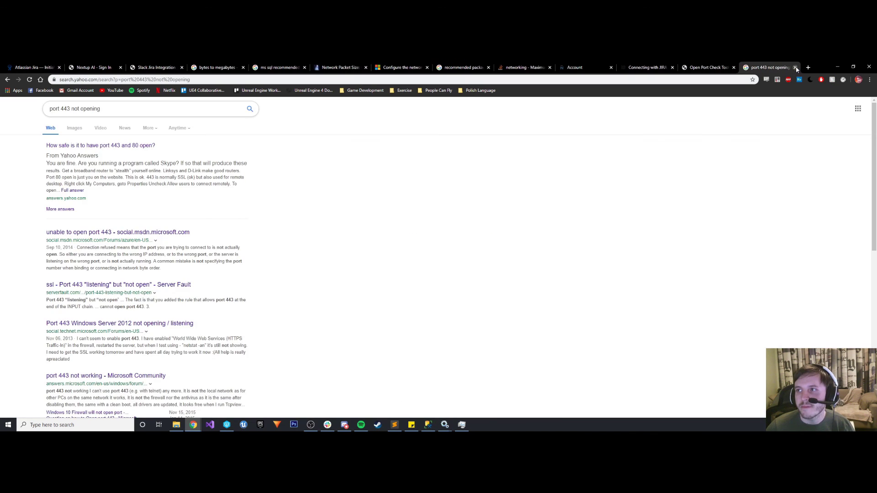
pyautogui.click(795, 67)
pyautogui.click(795, 67)
pyautogui.click(795, 68)
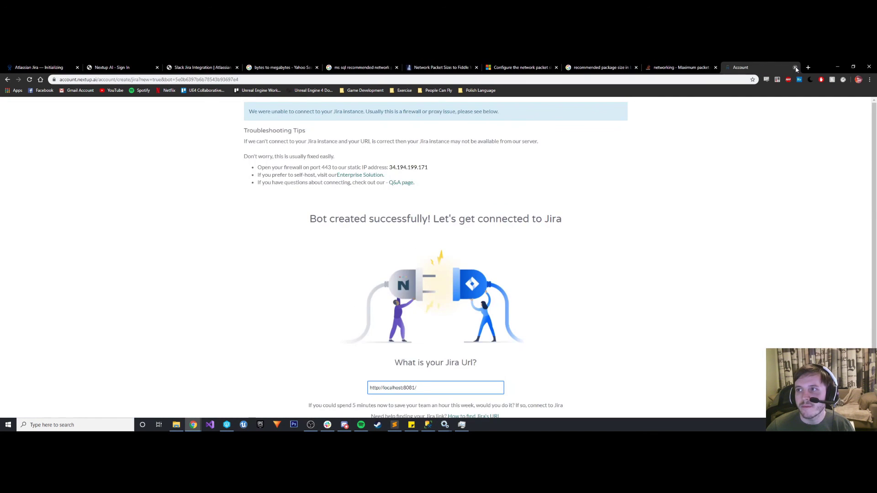
pyautogui.click(795, 67)
# Close the networking, packet size, bytes-to-megabytes, Slack Jira Integration and Nextup sign-in tabs.
pyautogui.click(734, 68)
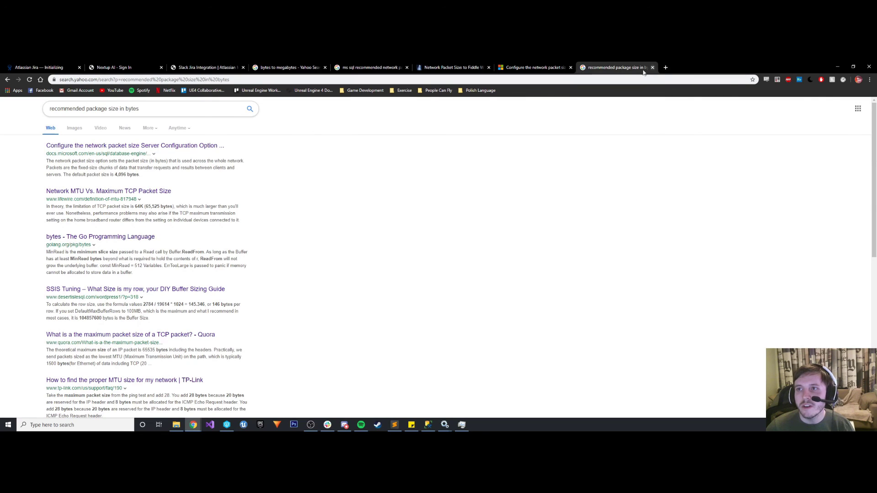
pyautogui.click(570, 68)
pyautogui.click(570, 67)
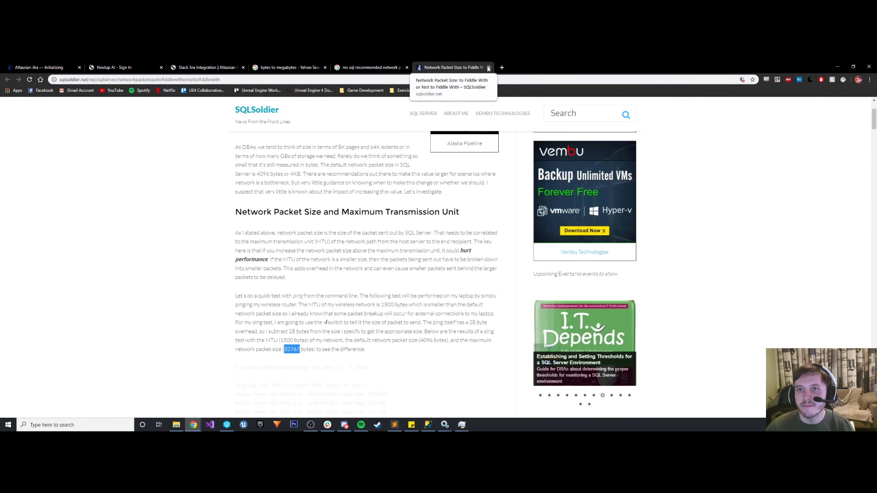
pyautogui.click(489, 68)
pyautogui.click(406, 67)
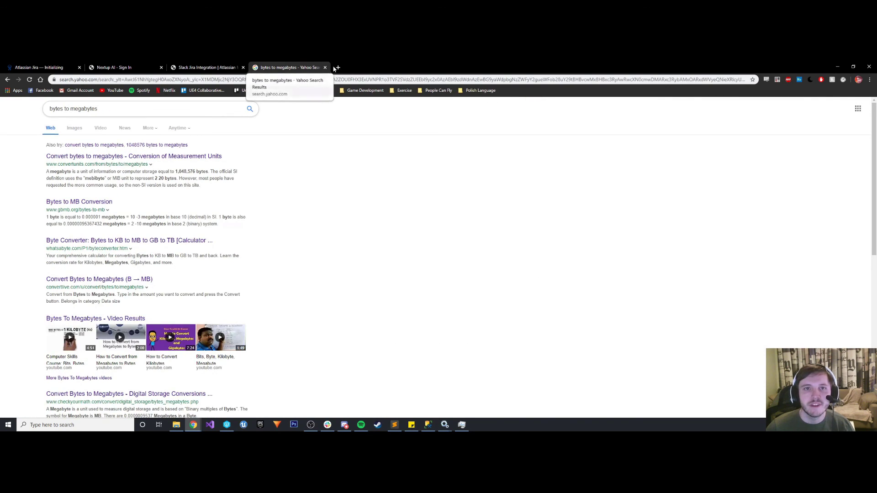
pyautogui.click(324, 67)
pyautogui.click(243, 67)
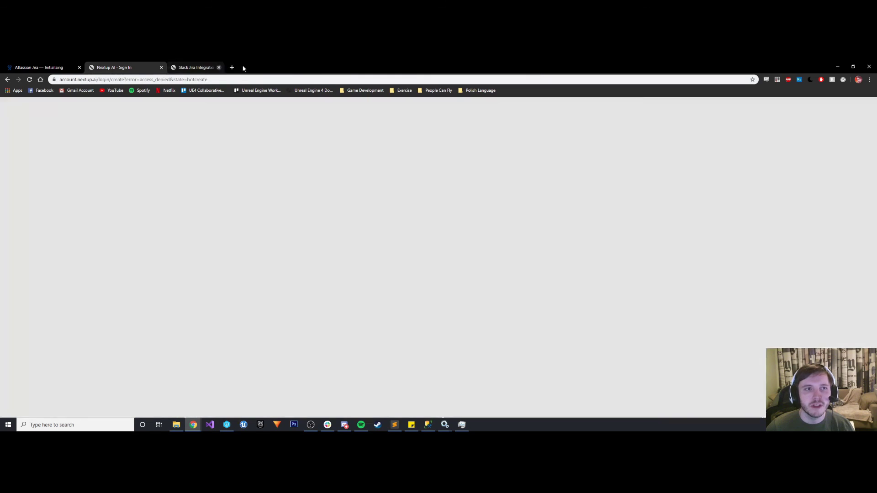
pyautogui.click(161, 68)
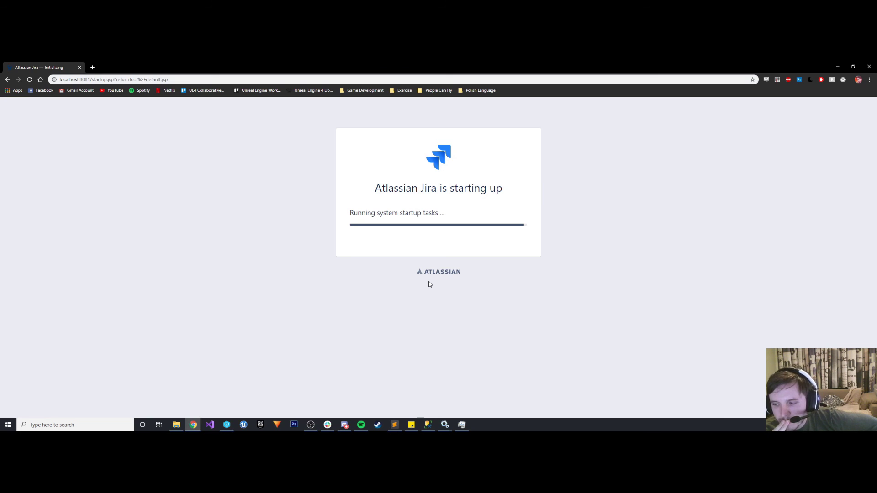
# Clear the windows covering the Jira page, minimizing the stray Perforce P4V window.
pyautogui.moveTo(445, 424)
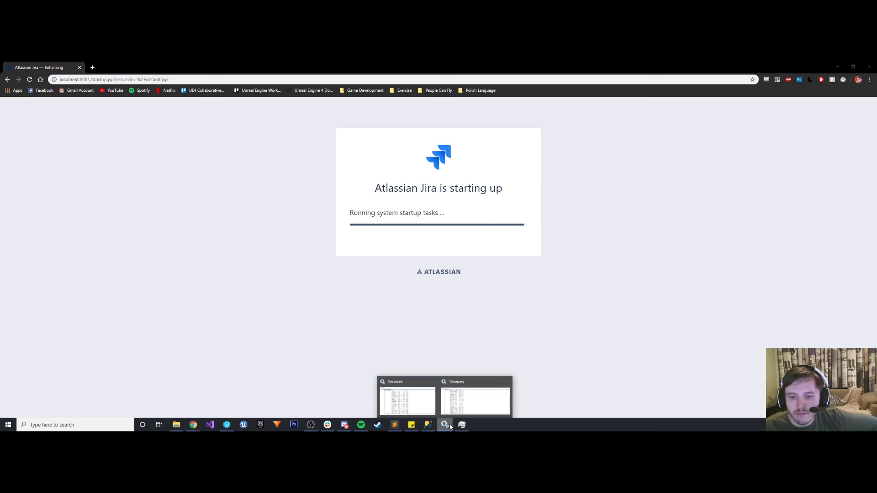
pyautogui.moveTo(509, 382)
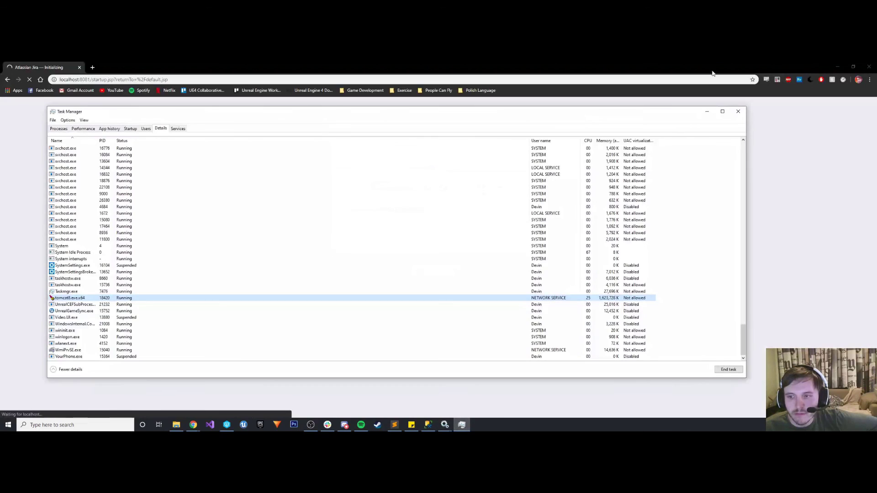
pyautogui.click(738, 111)
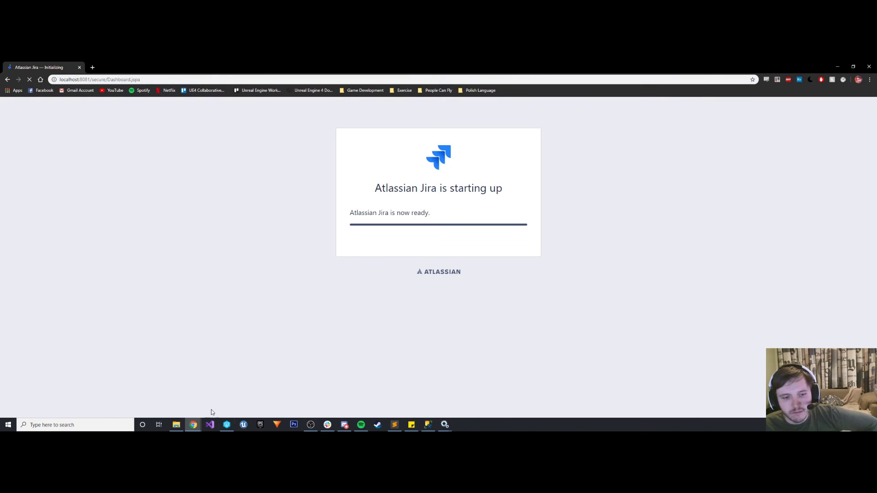
pyautogui.click(226, 425)
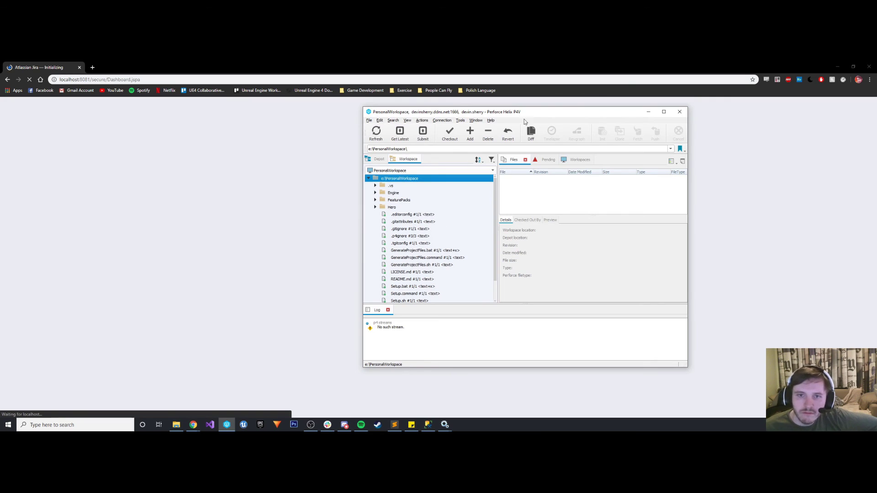
pyautogui.click(647, 111)
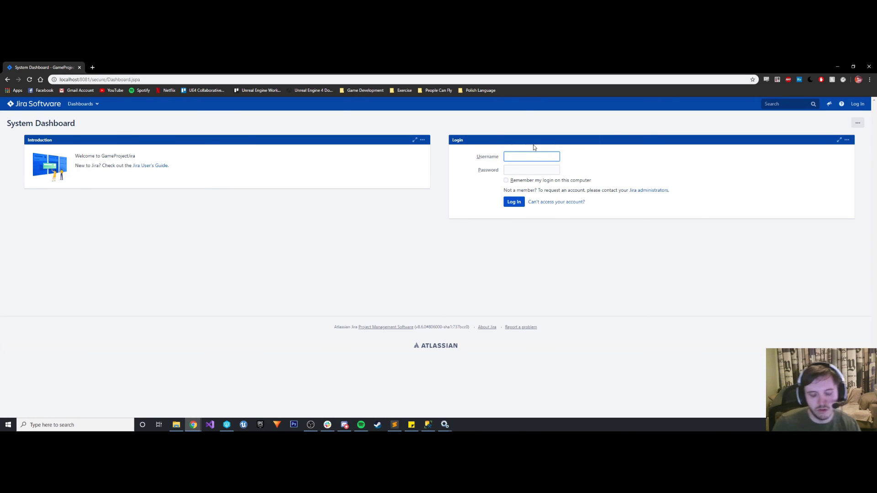
# Log in to Jira with the autofilled username and the account password.
pyautogui.write('dev')
pyautogui.press('Down')
pyautogui.press('Tab')
pyautogui.write('•')
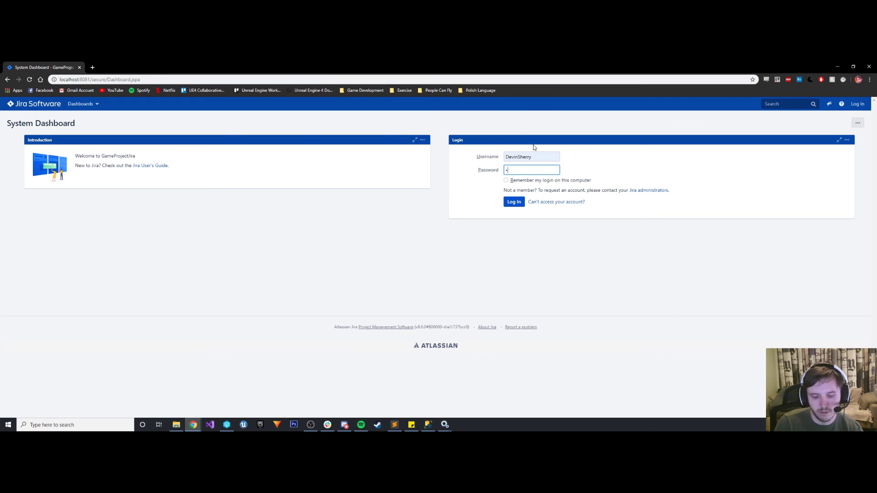
pyautogui.write('•••••••••••••')
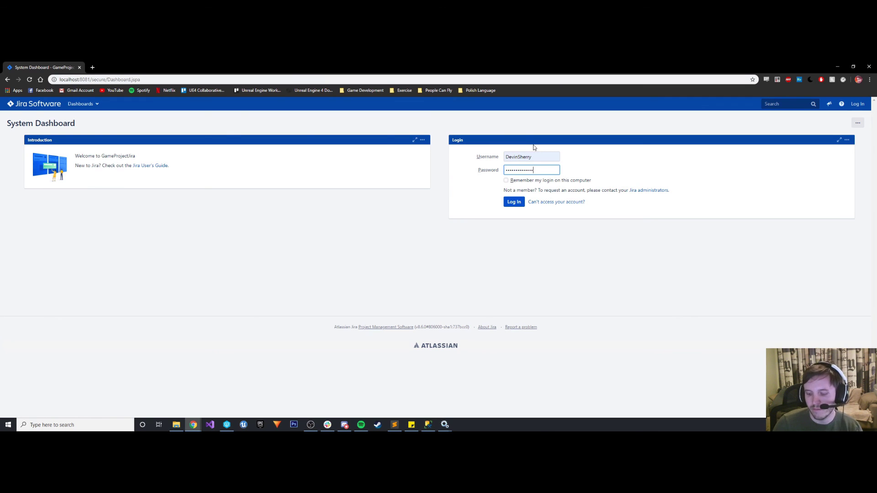
pyautogui.write('••')
pyautogui.press('Return')
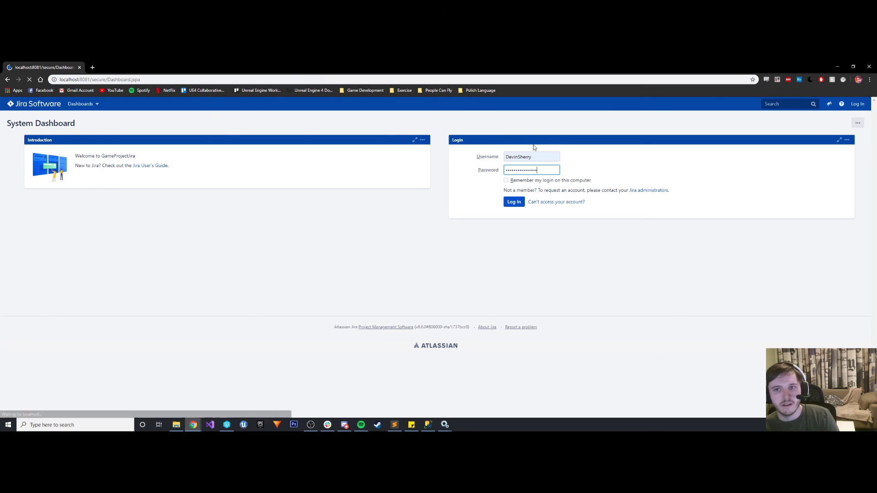